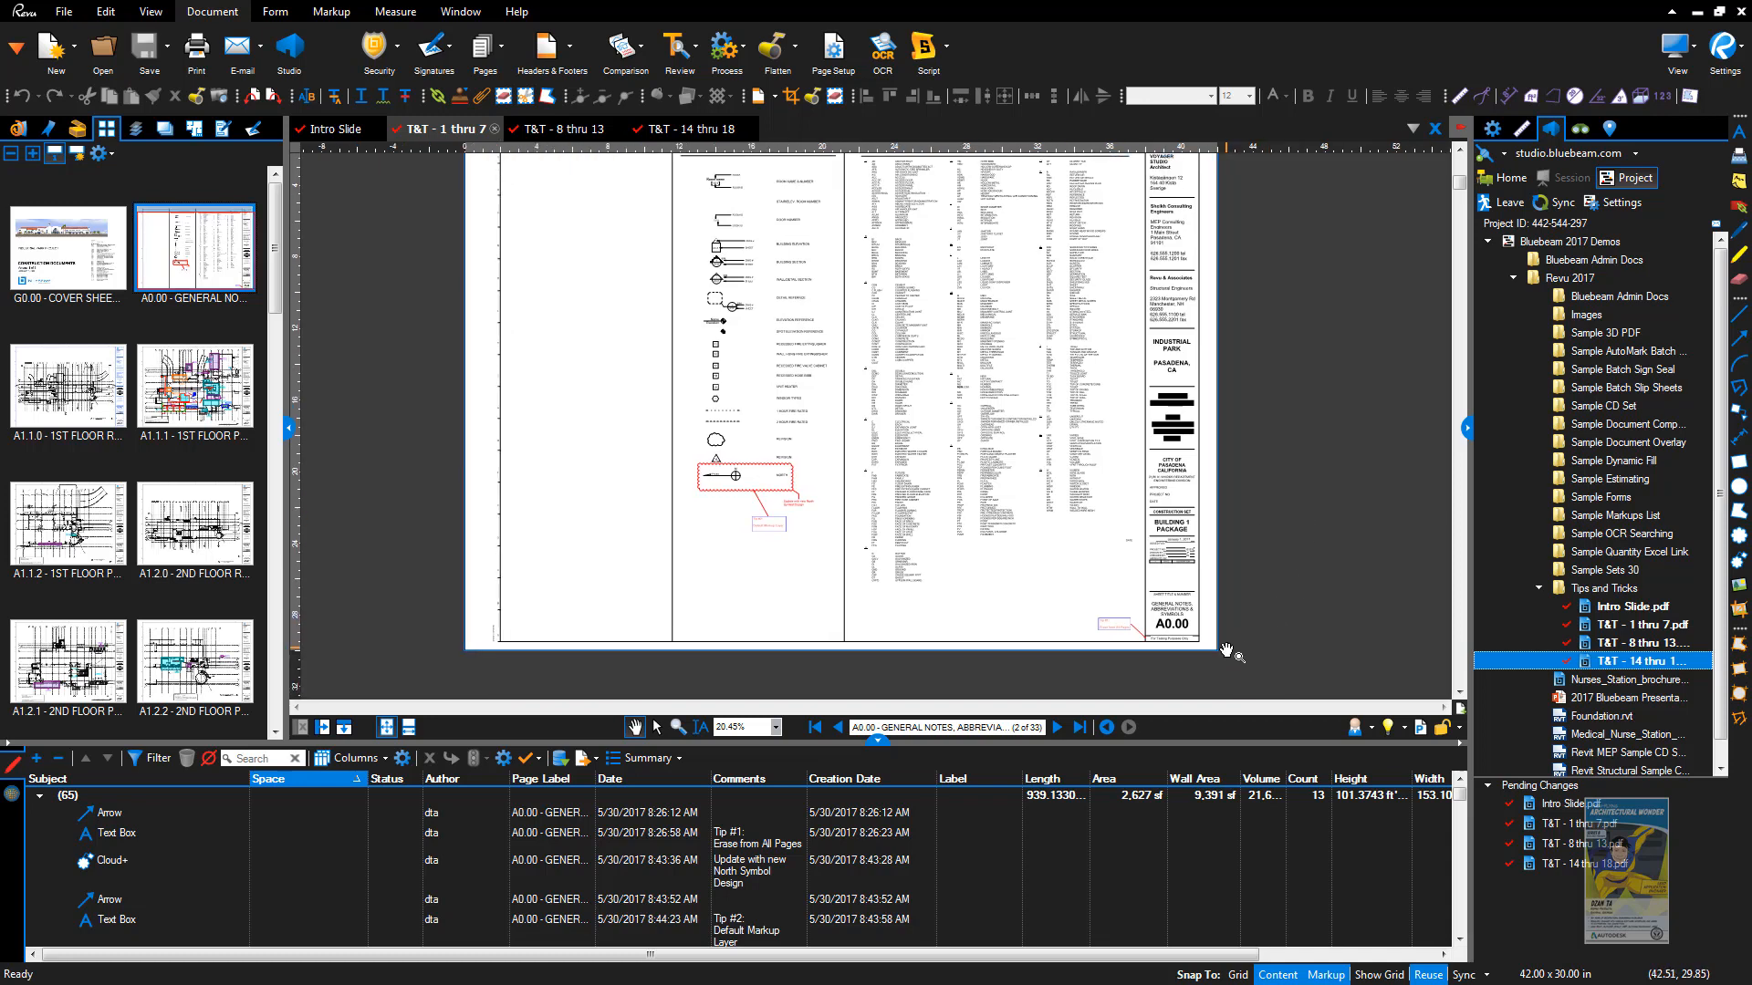
Step: Compare the title block footer text on sheet A0.00 with the footers on sheets A1.1.1, A1.2.0 and A1.1.2
{"action": "scroll", "coordinate": [1200, 661], "scroll_direction": "up", "scroll_amount": 8}
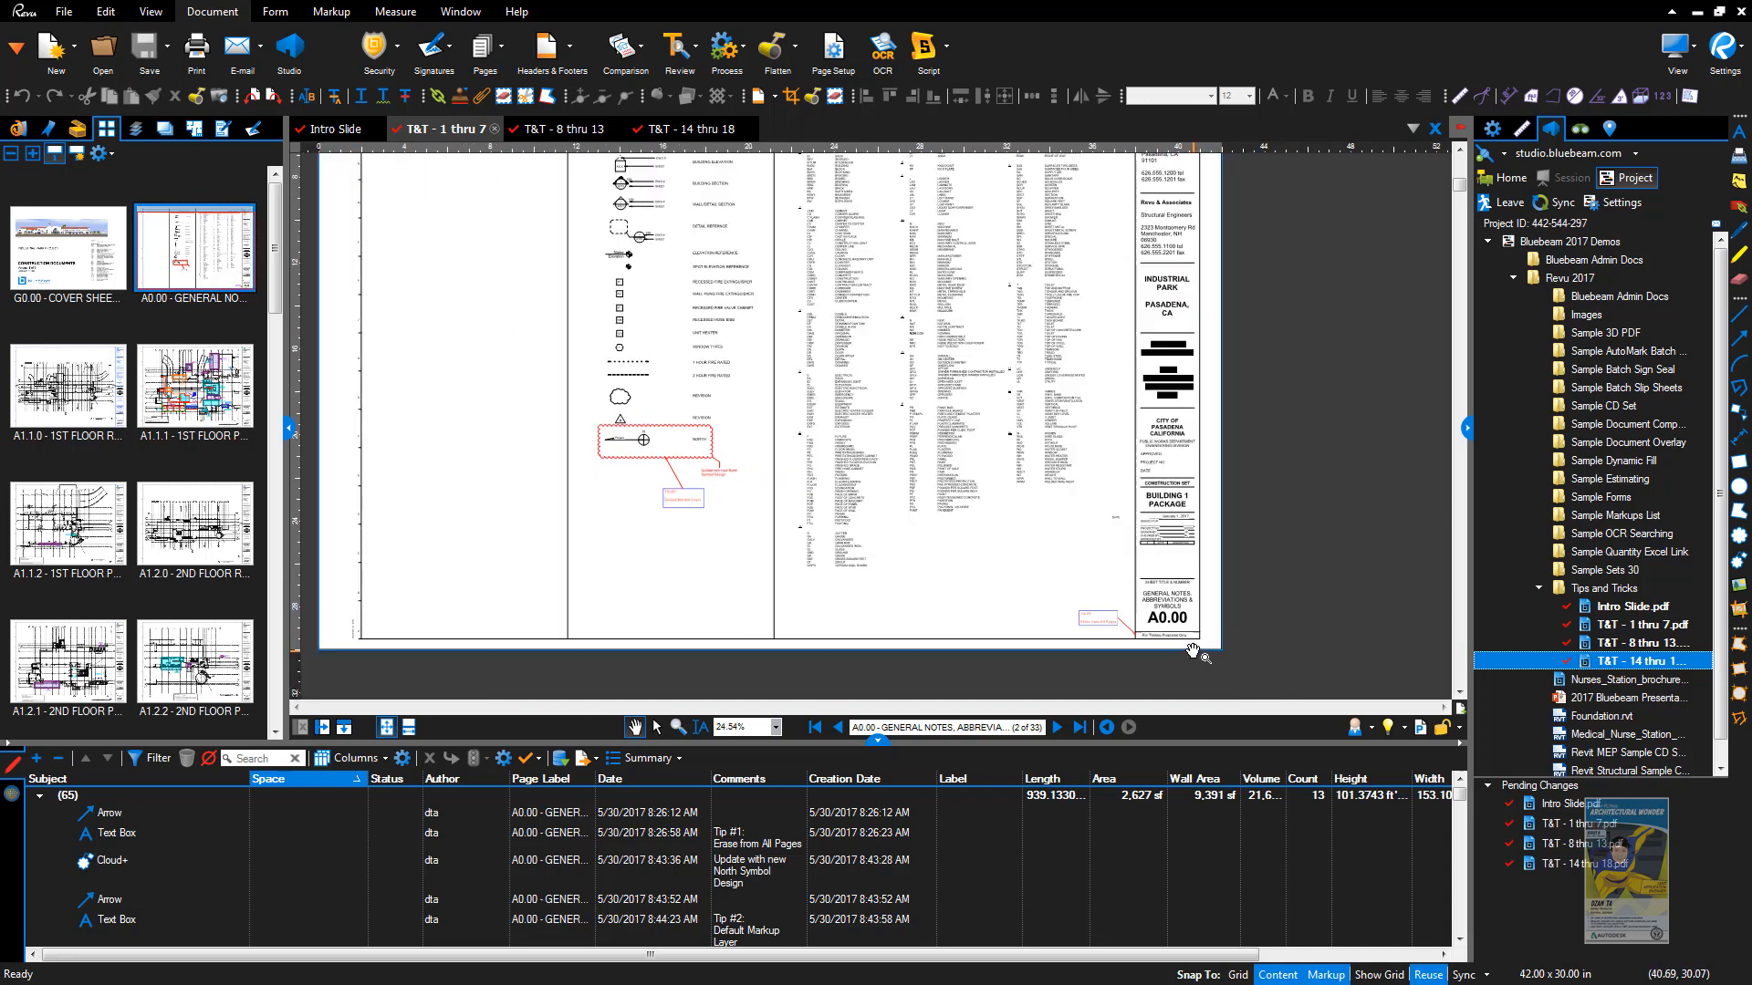
{"action": "scroll", "coordinate": [1191, 629], "scroll_direction": "up", "scroll_amount": 2}
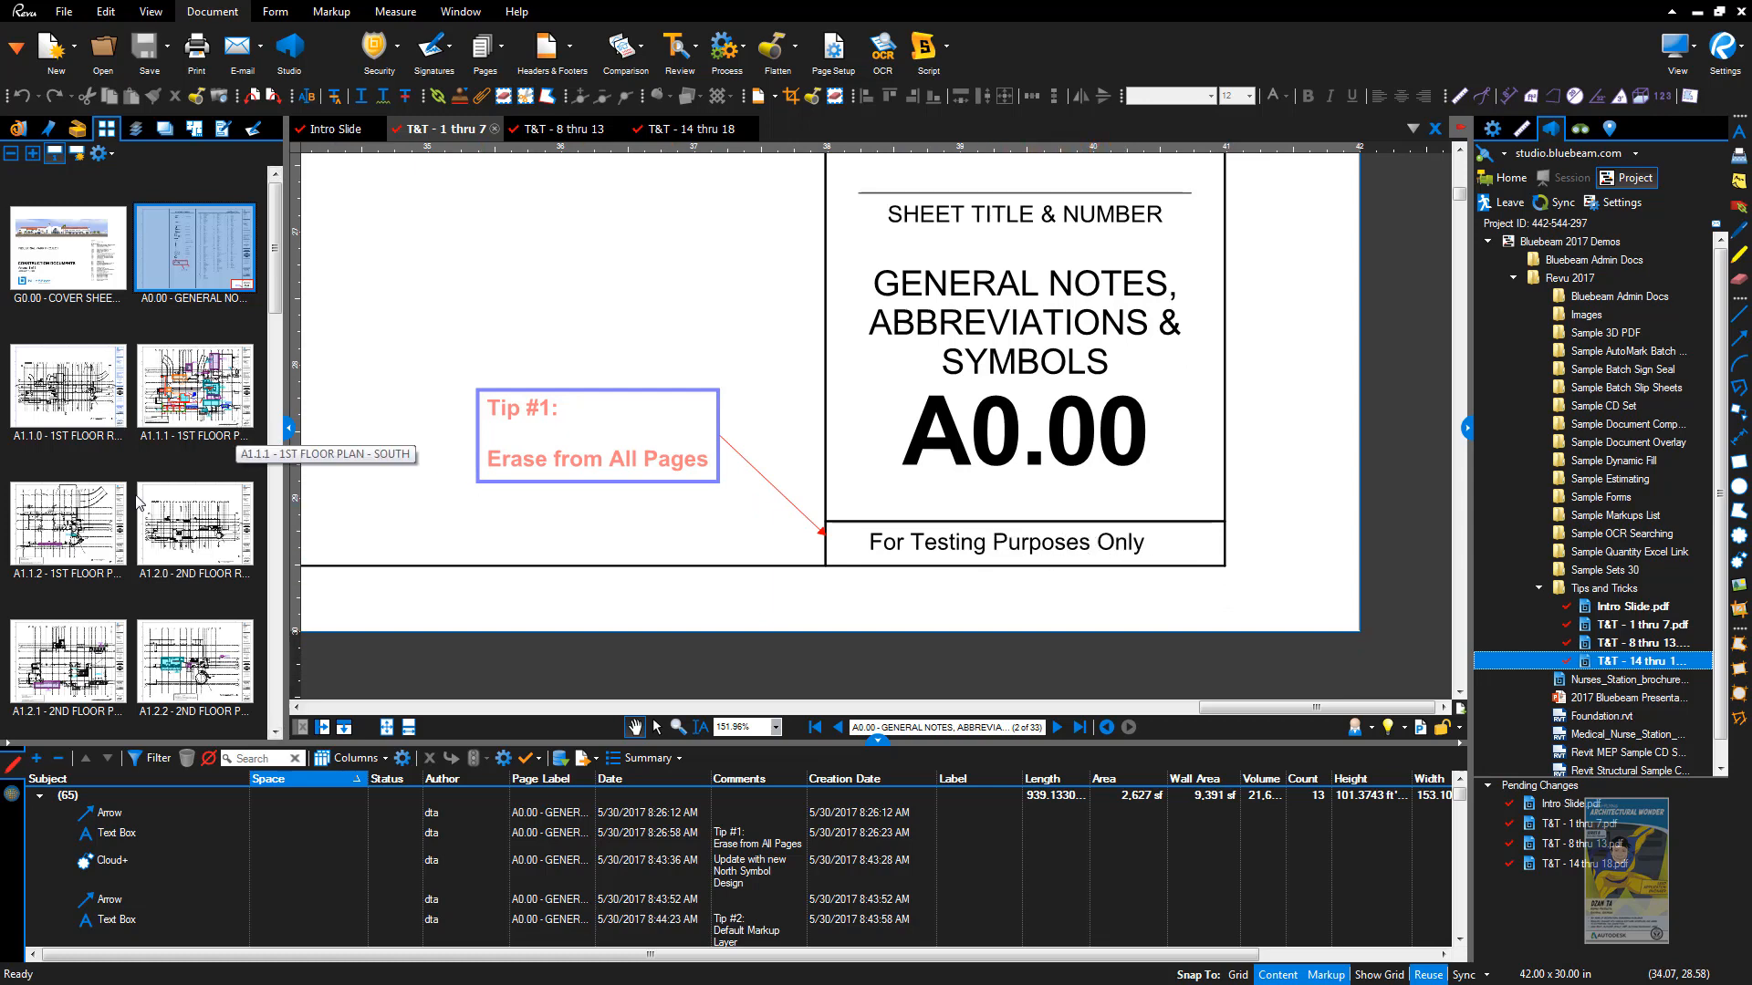
{"action": "left_click", "coordinate": [105, 398]}
{"action": "left_click", "coordinate": [195, 402]}
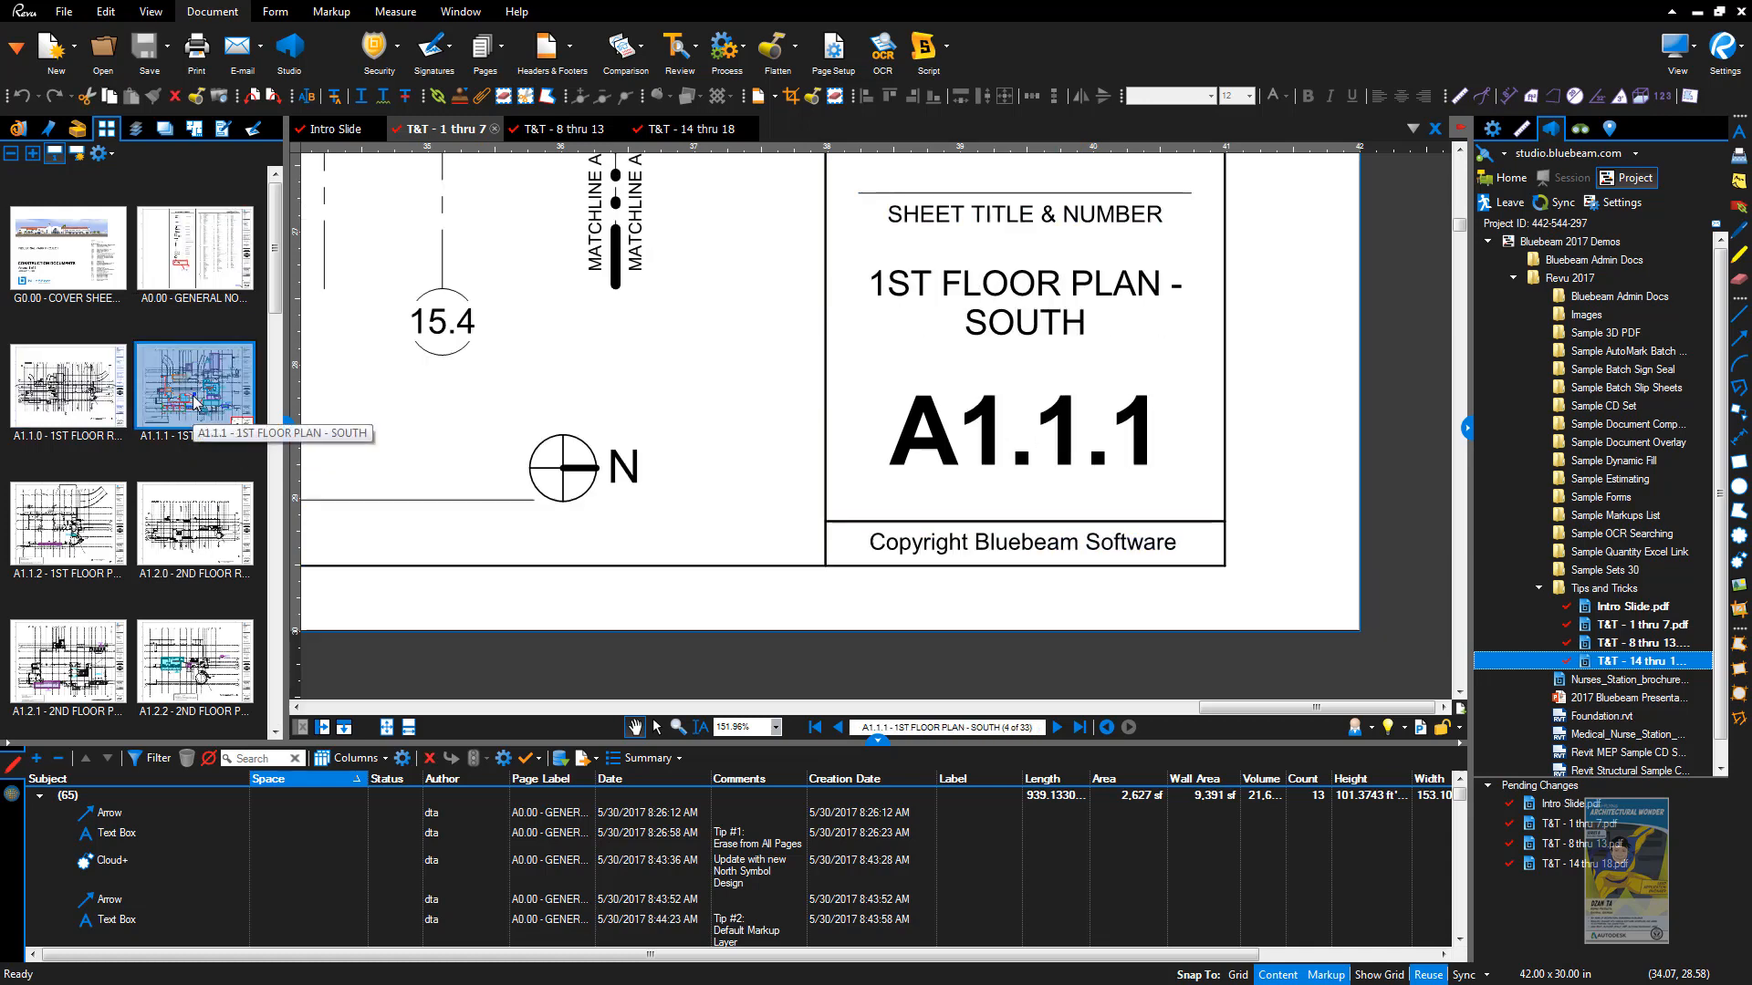
{"action": "left_click", "coordinate": [187, 527]}
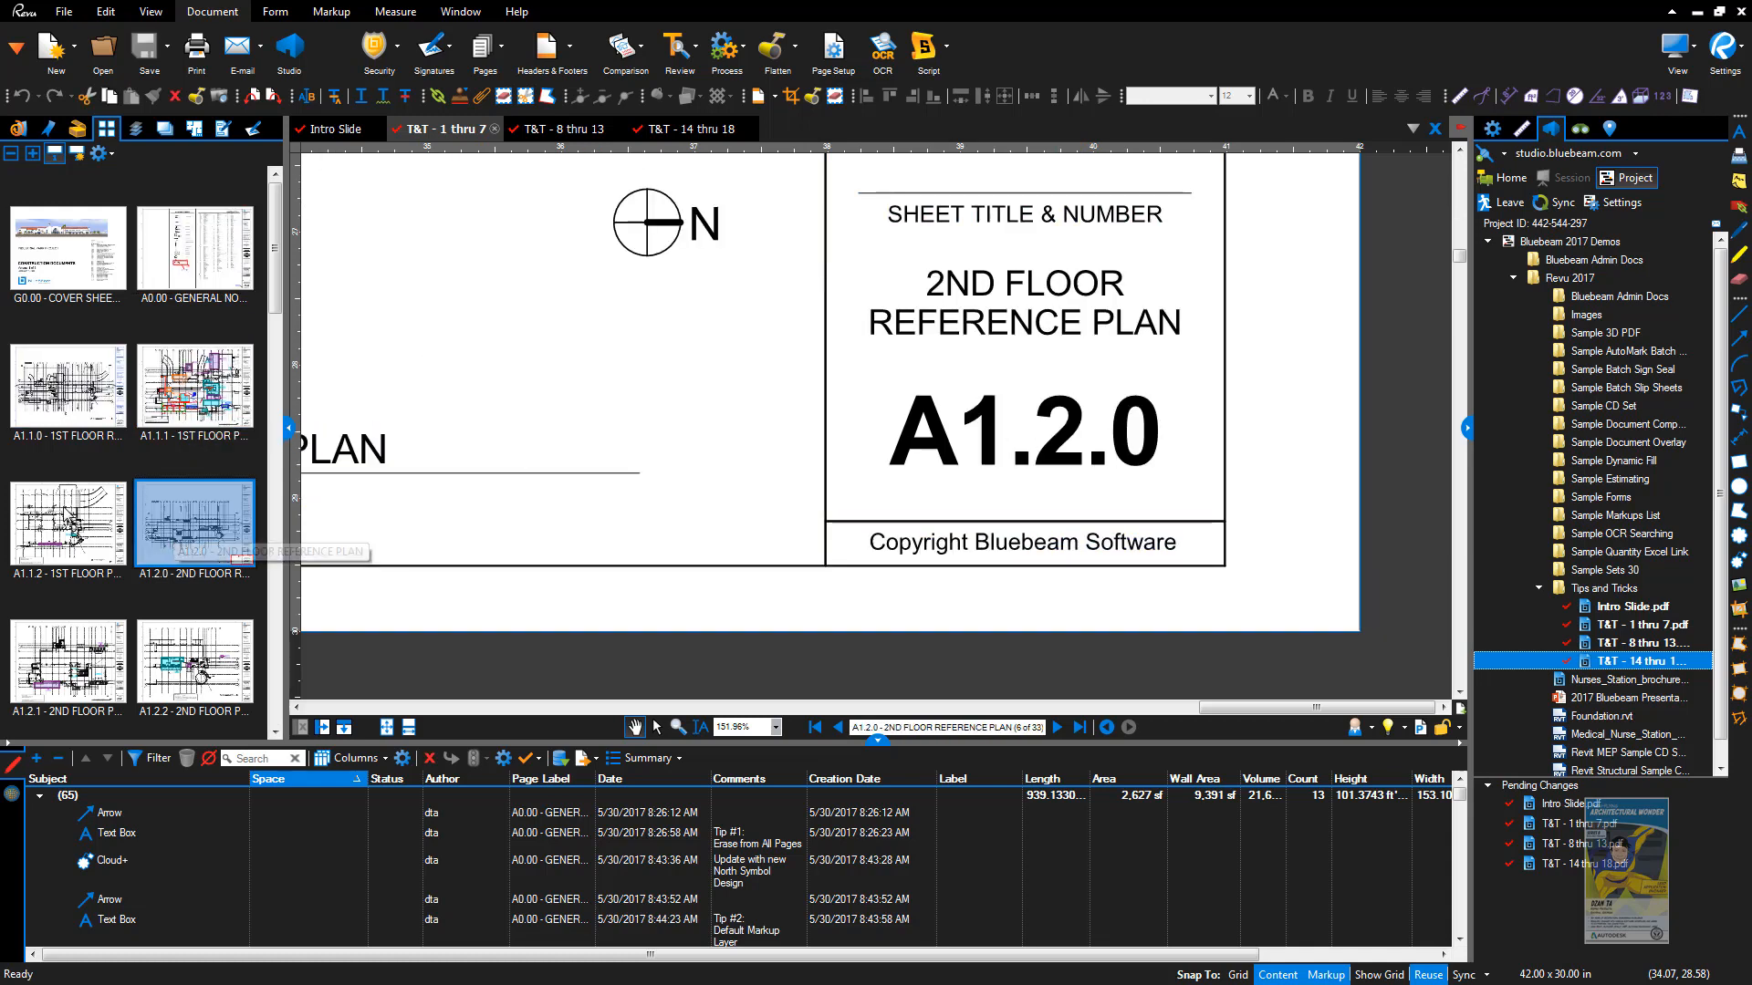
{"action": "left_click", "coordinate": [68, 516]}
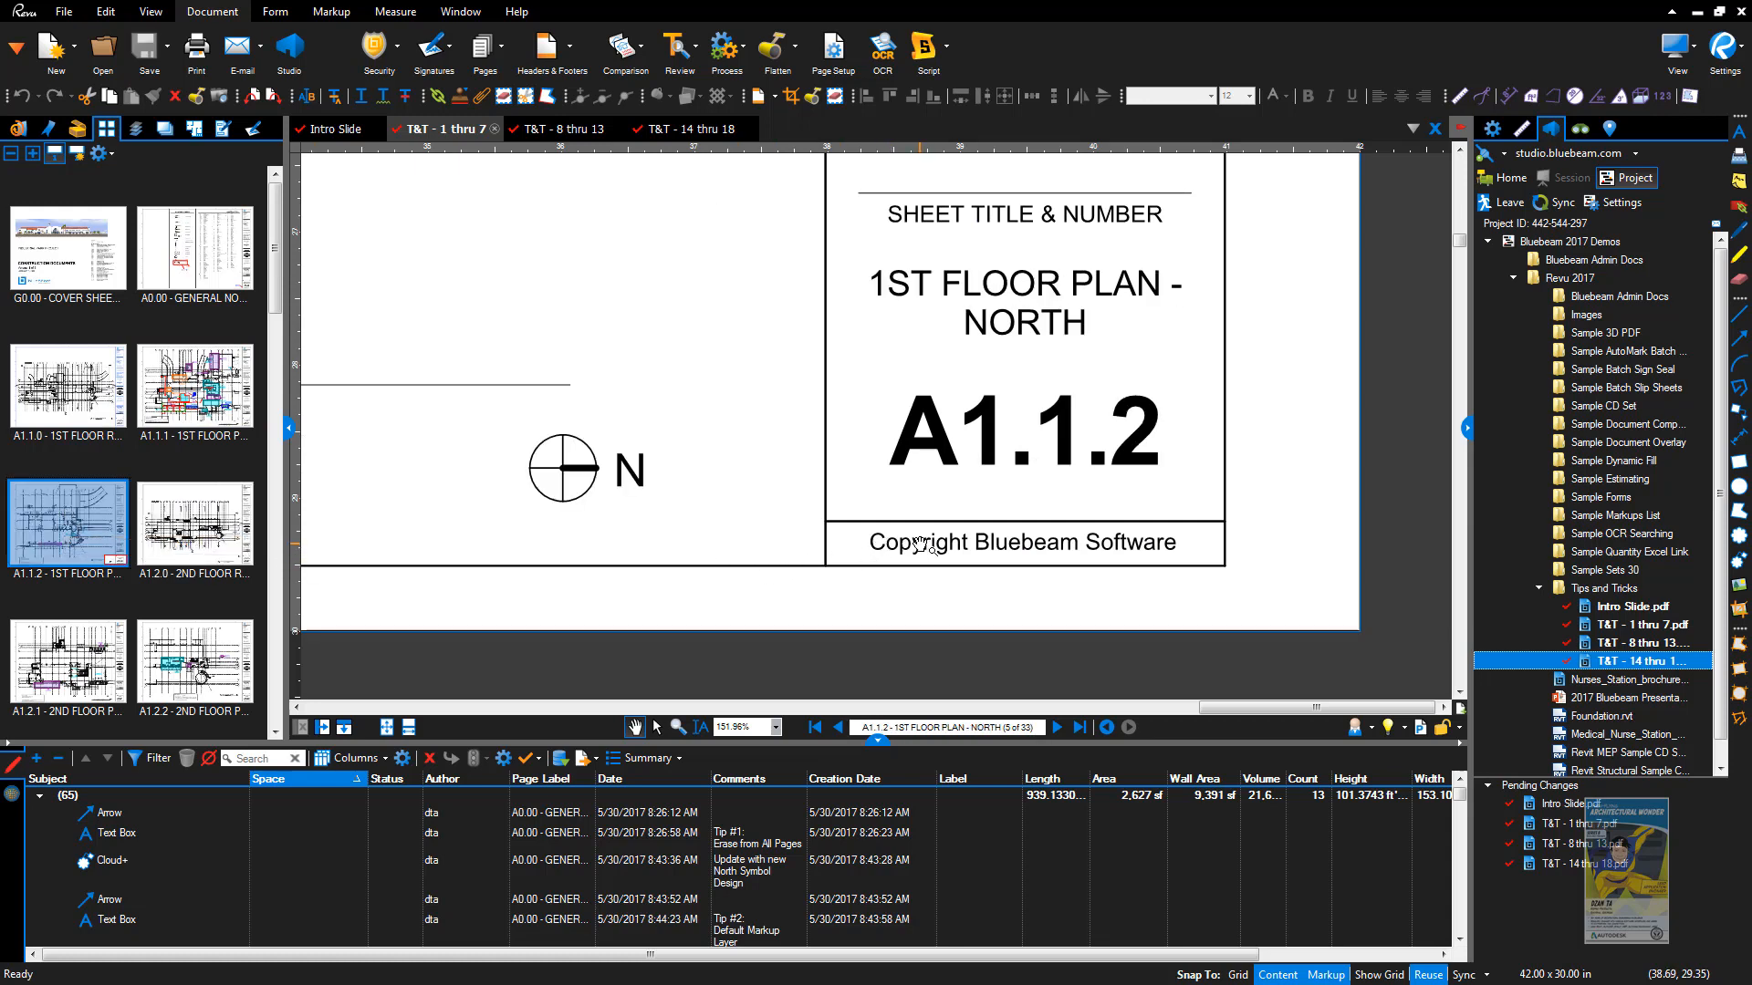
{"action": "left_click", "coordinate": [215, 262]}
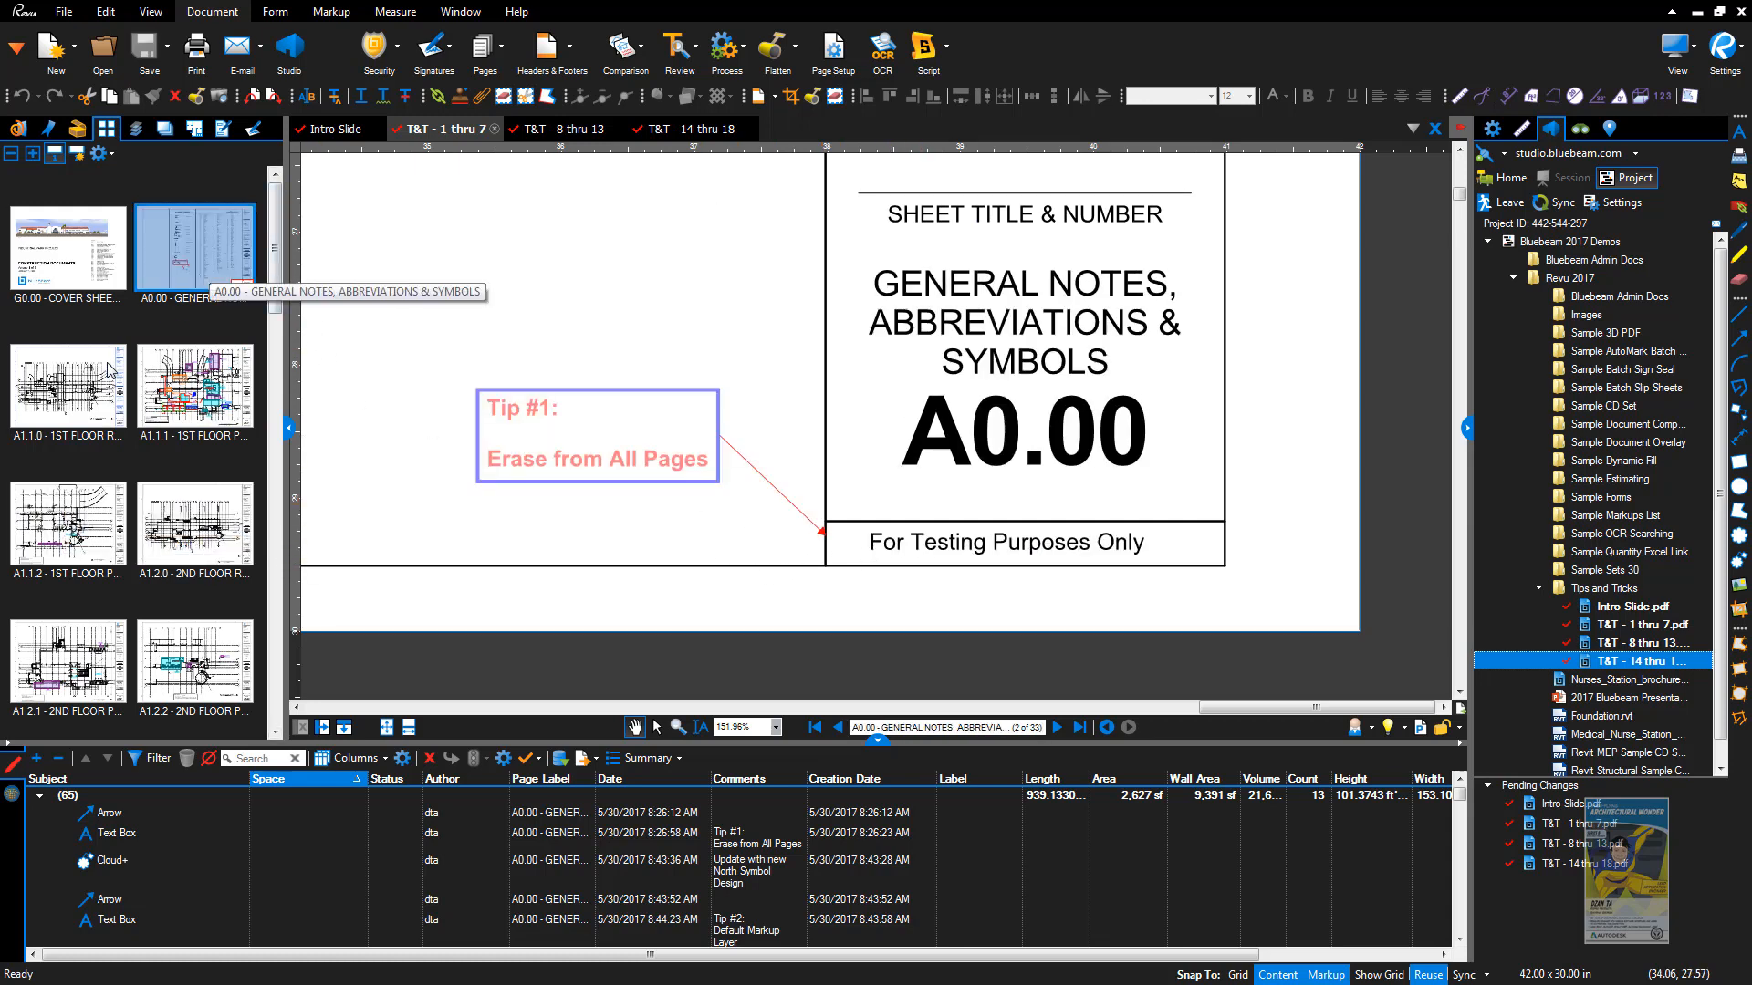
{"action": "left_click", "coordinate": [110, 370]}
{"action": "left_click", "coordinate": [180, 277]}
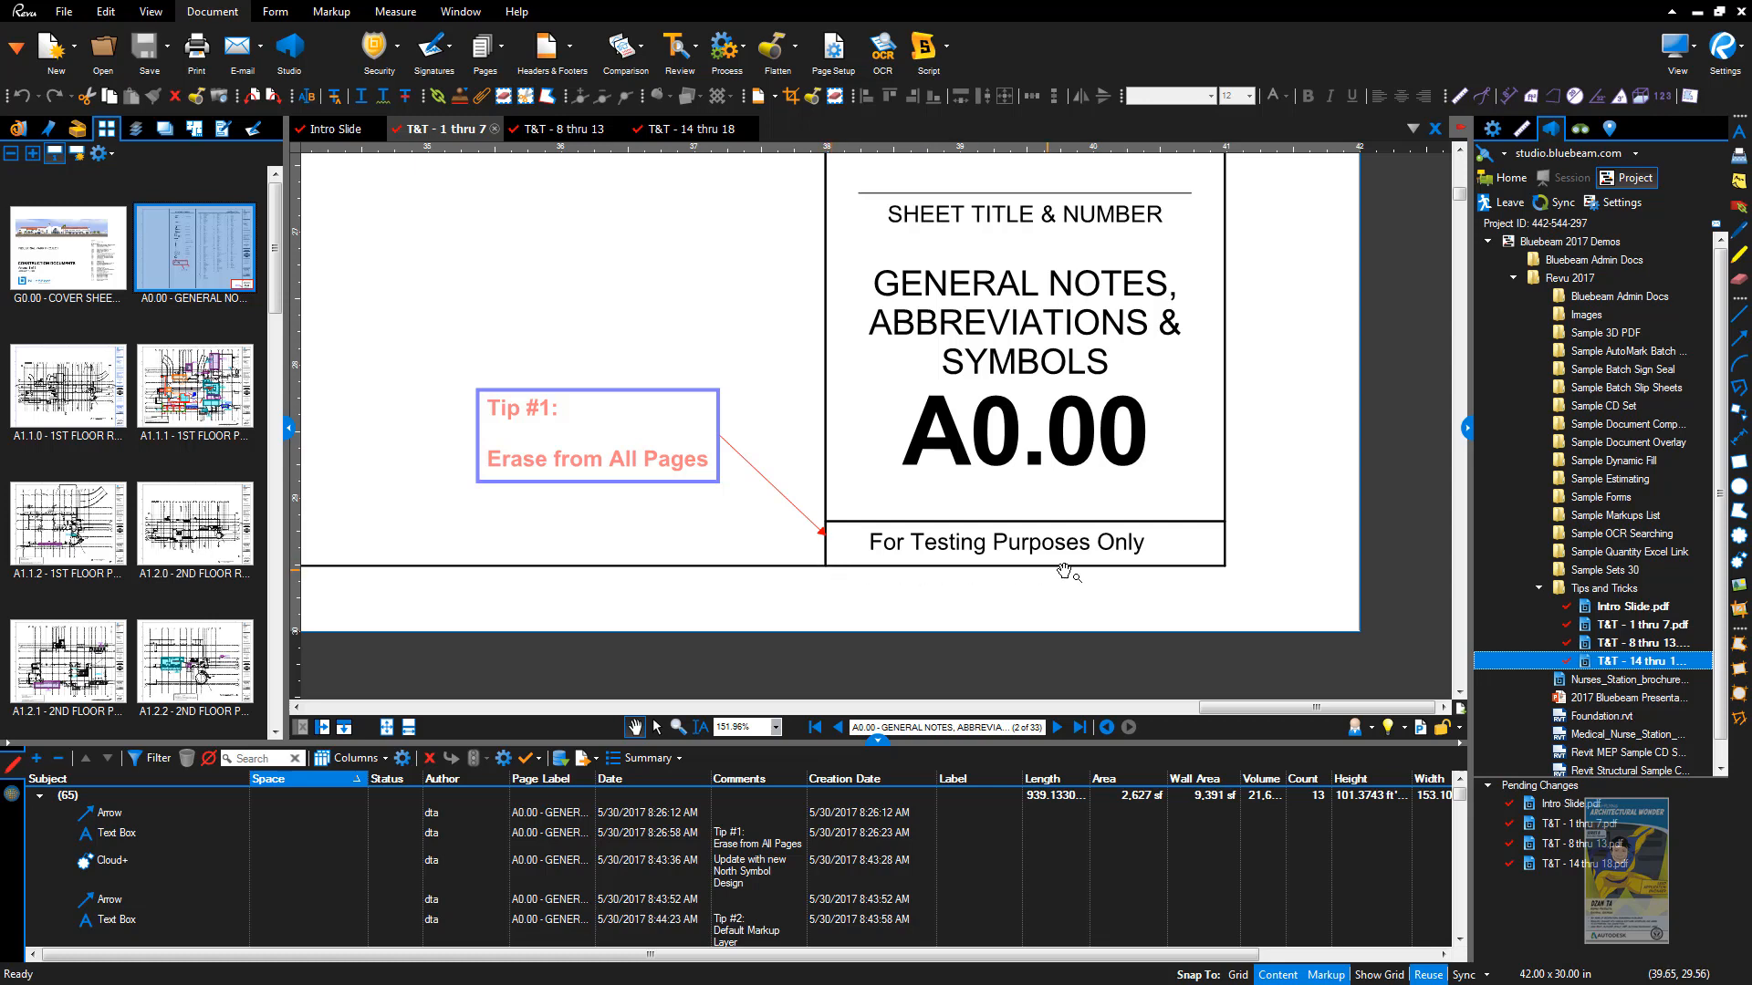
Step: Mark the "For Testing Purposes Only" footer box in the title block of sheet A0.00 for redaction
{"action": "left_click", "coordinate": [107, 13]}
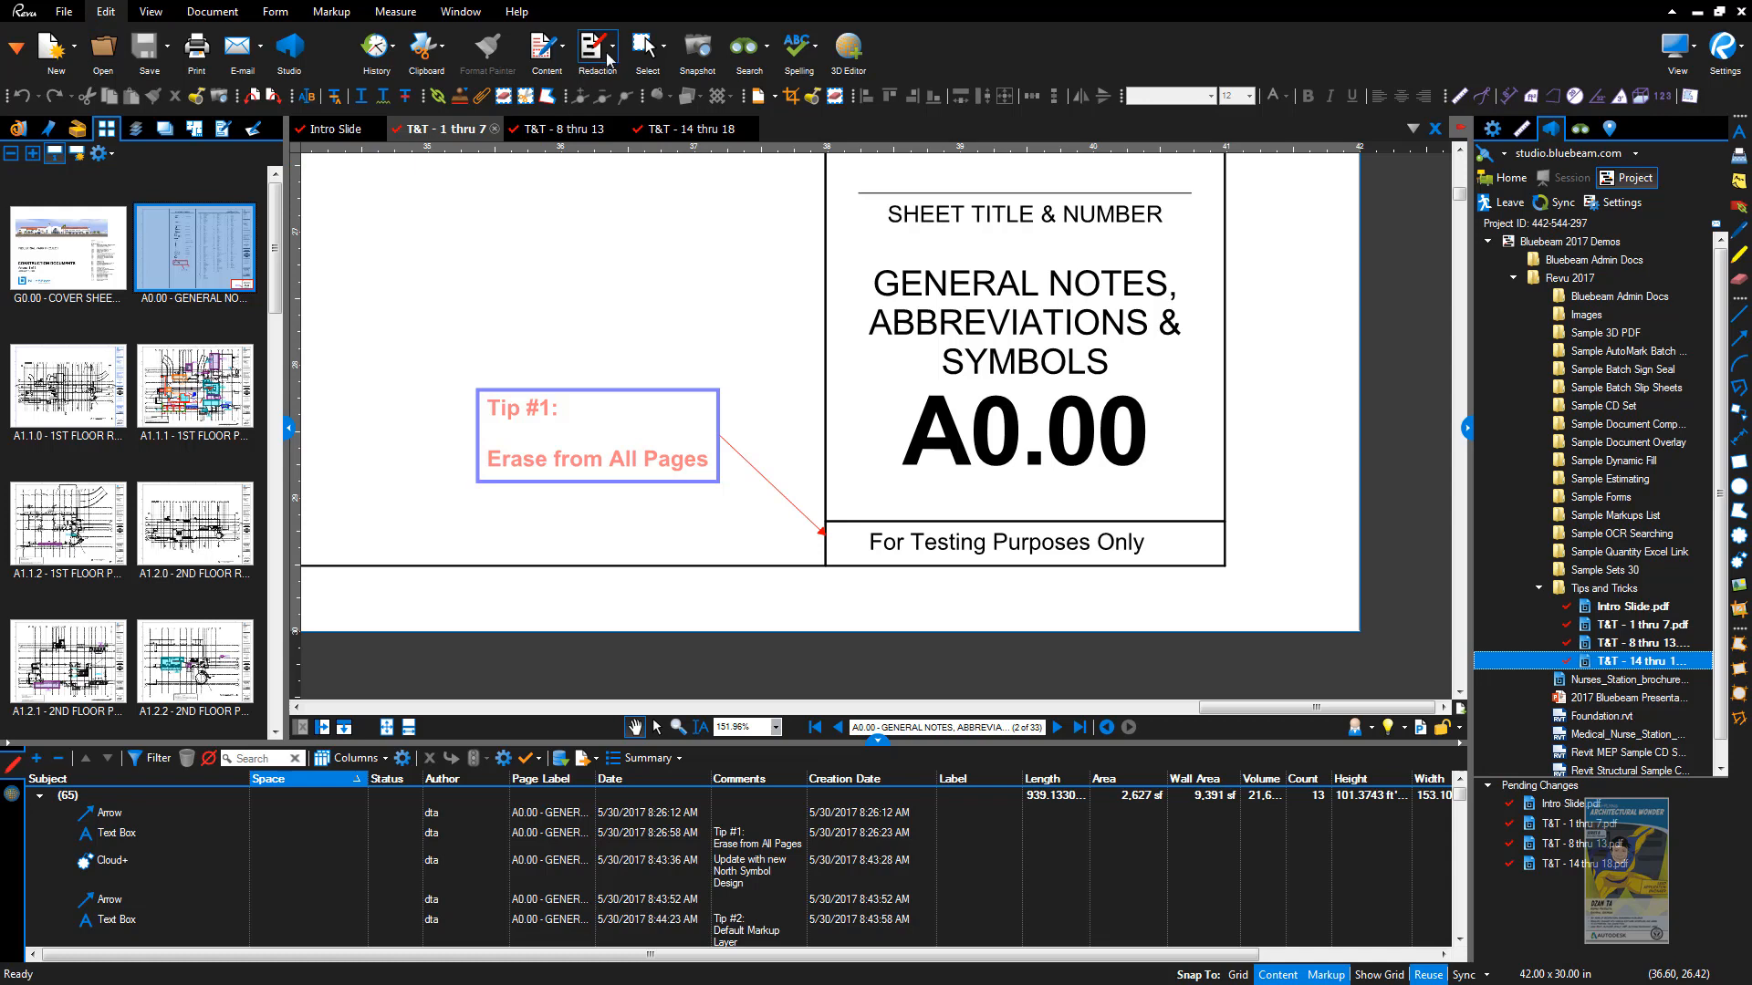
{"action": "left_click", "coordinate": [609, 57]}
{"action": "left_click", "coordinate": [637, 78]}
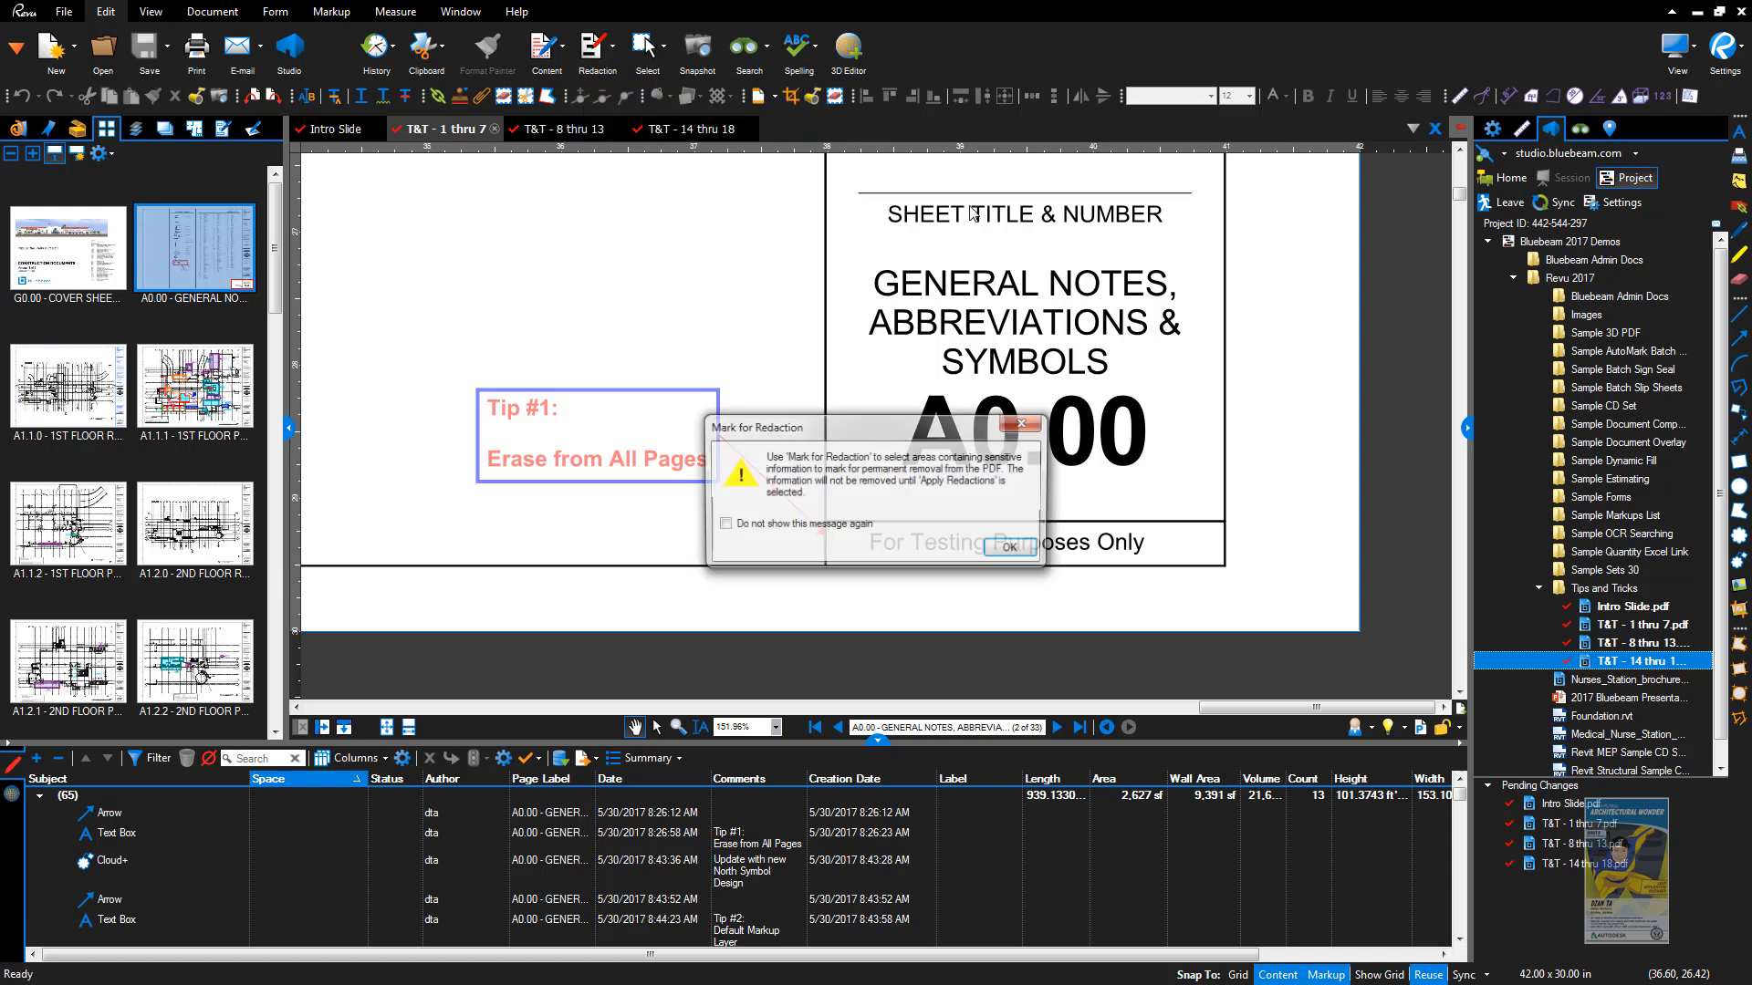
{"action": "left_click", "coordinate": [1011, 545]}
{"action": "scroll", "coordinate": [1060, 540], "scroll_direction": "up", "scroll_amount": 4}
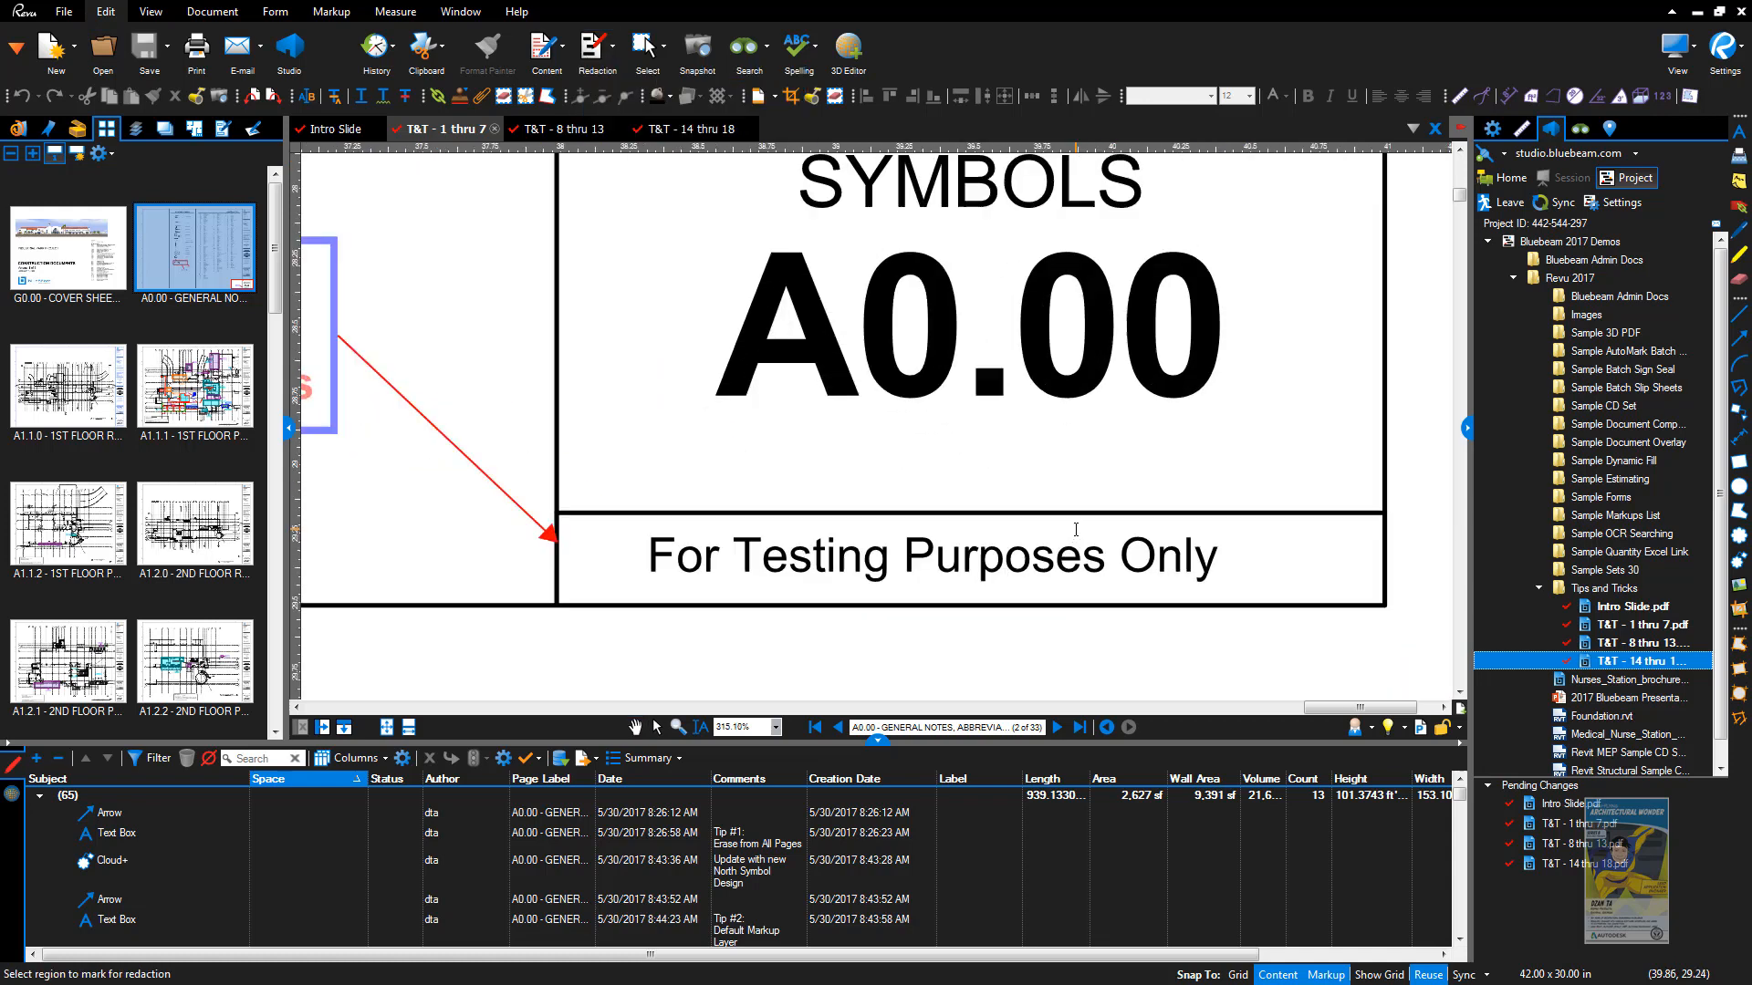
{"action": "left_click_drag", "start_coordinate": [565, 599], "coordinate": [1379, 519]}
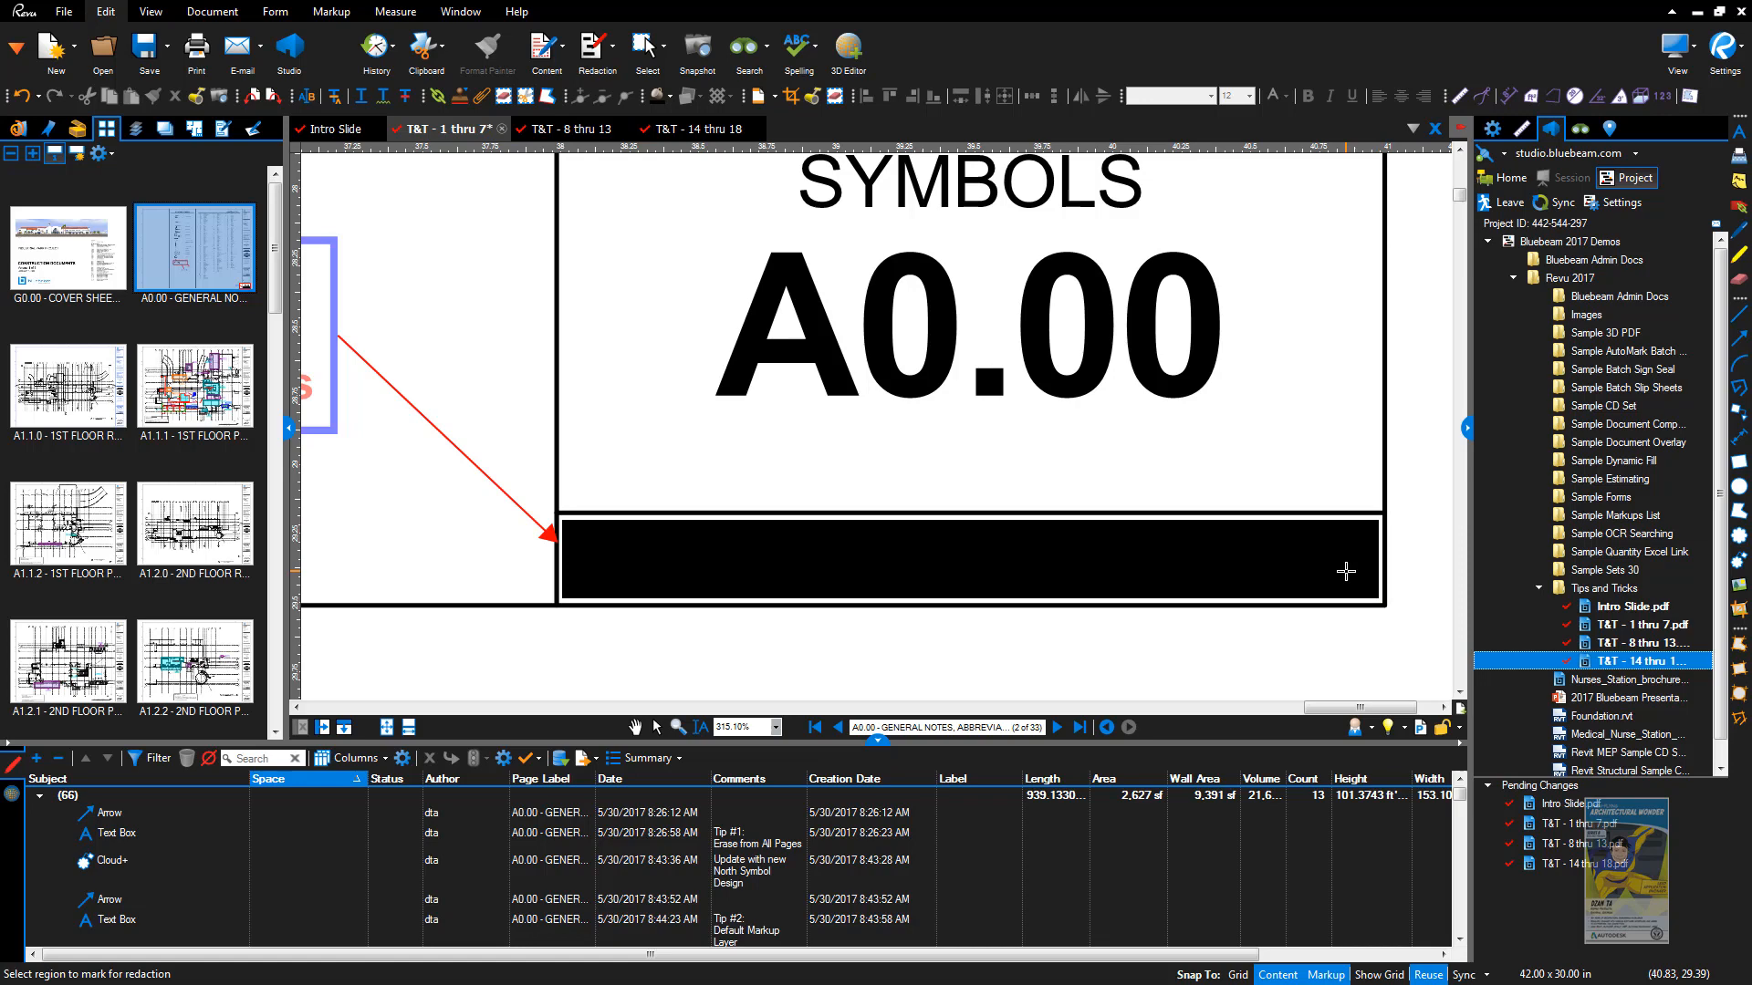
Step: Show the redaction mark's properties and apply the A0.00 footer redaction mark to all pages
{"action": "left_click", "coordinate": [1494, 131]}
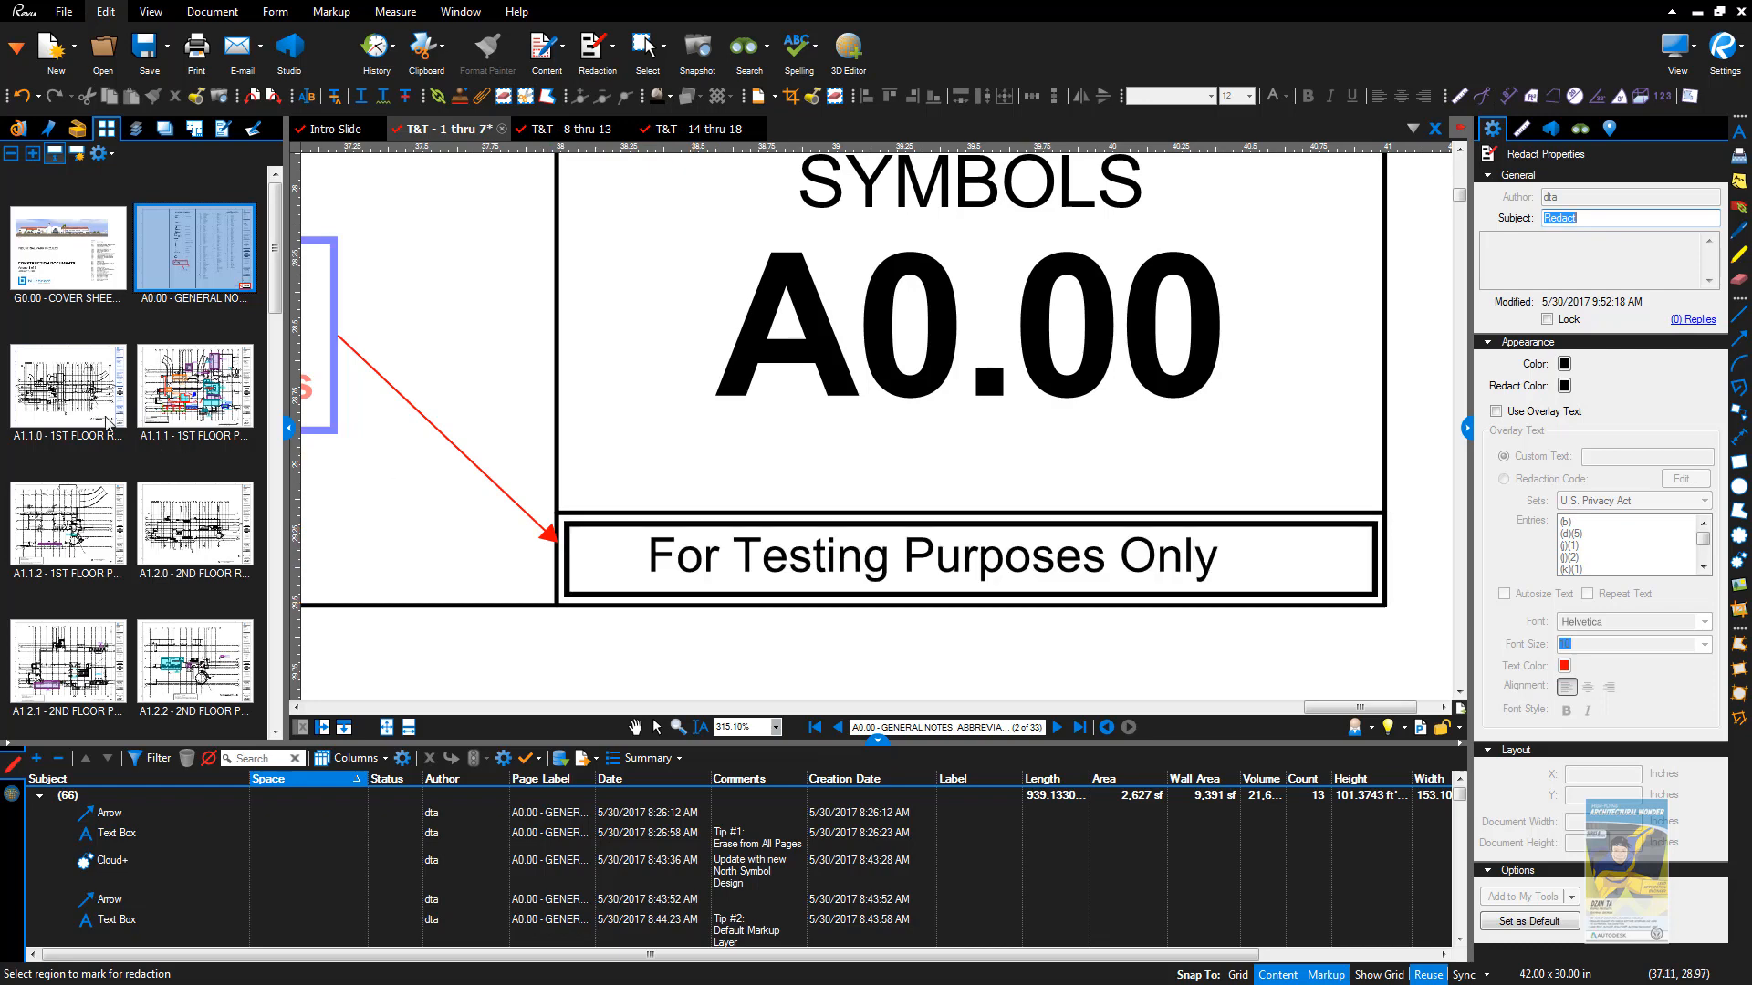
{"action": "left_click", "coordinate": [657, 727]}
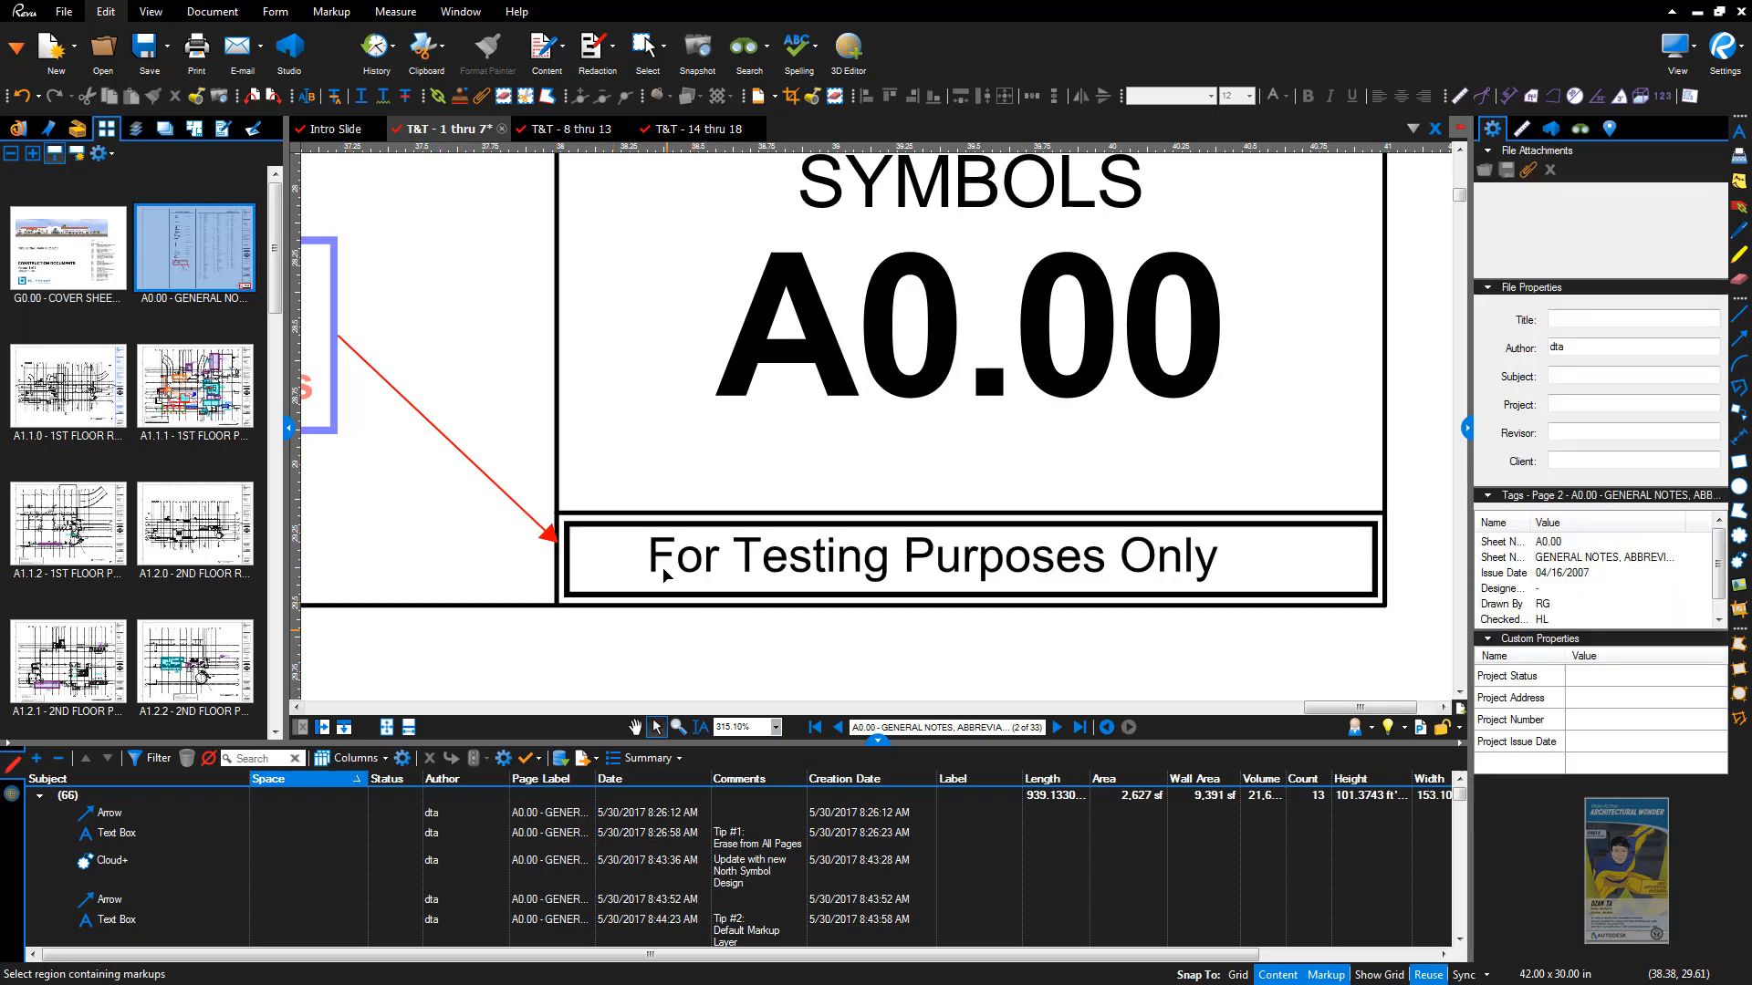
{"action": "left_click", "coordinate": [665, 562]}
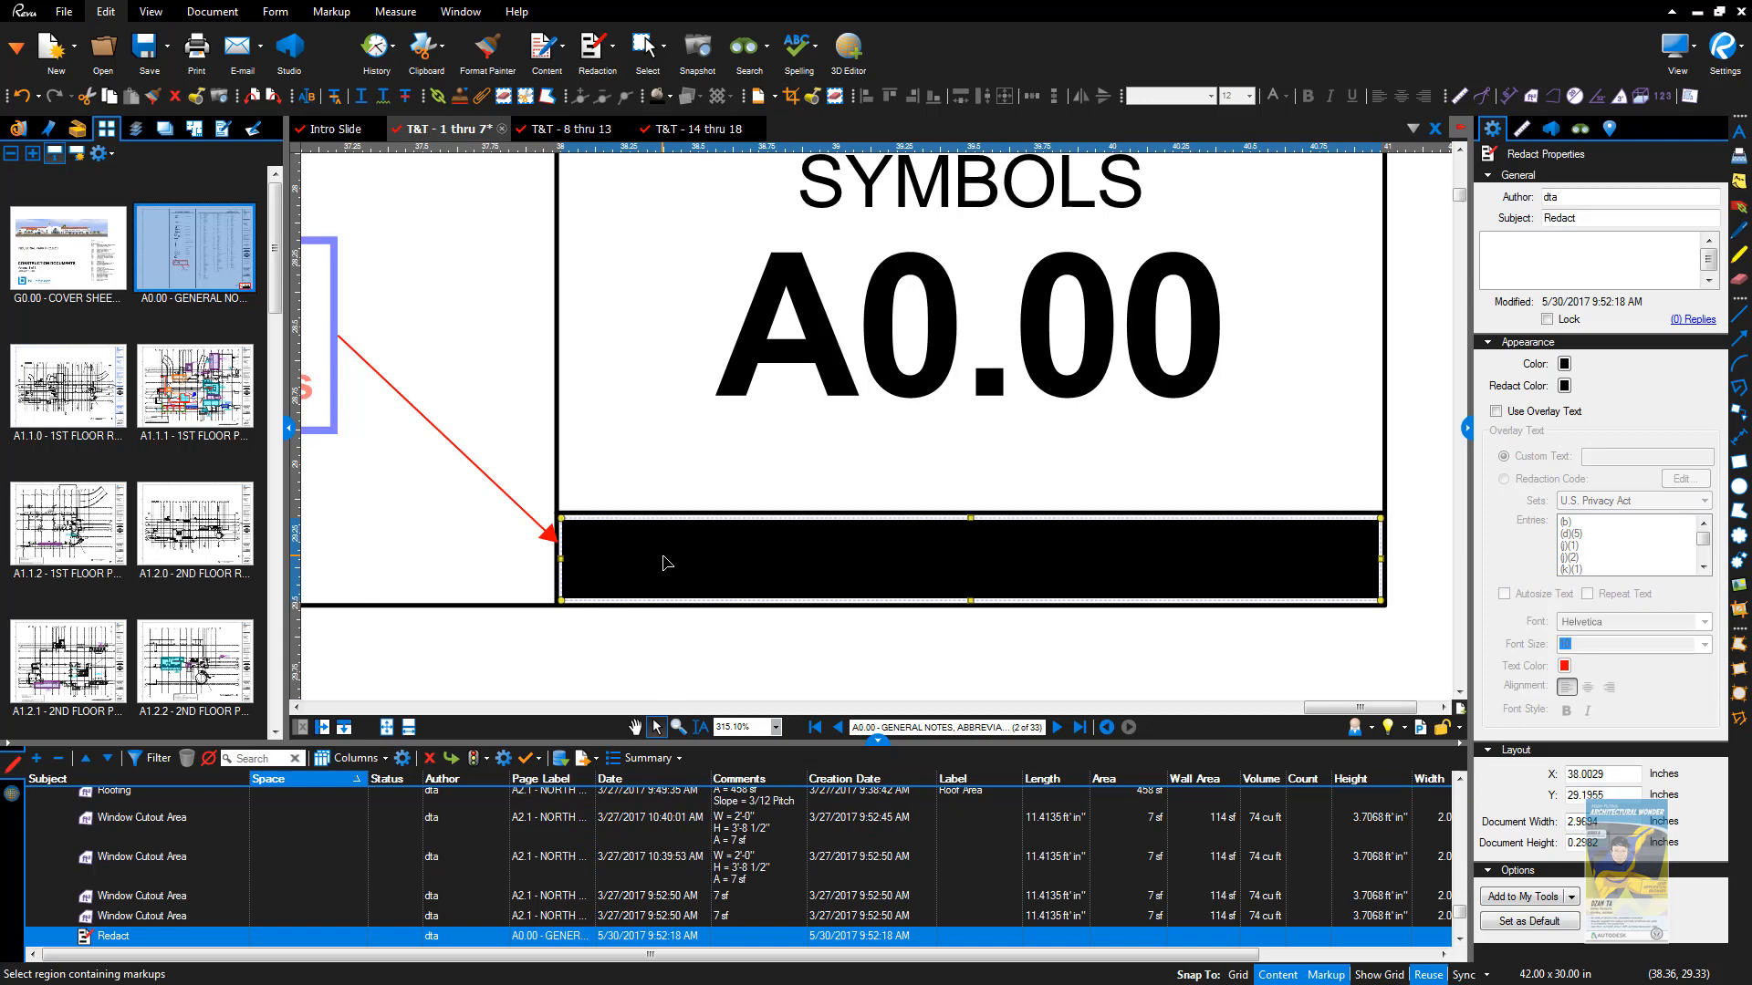
{"action": "right_click", "coordinate": [667, 563]}
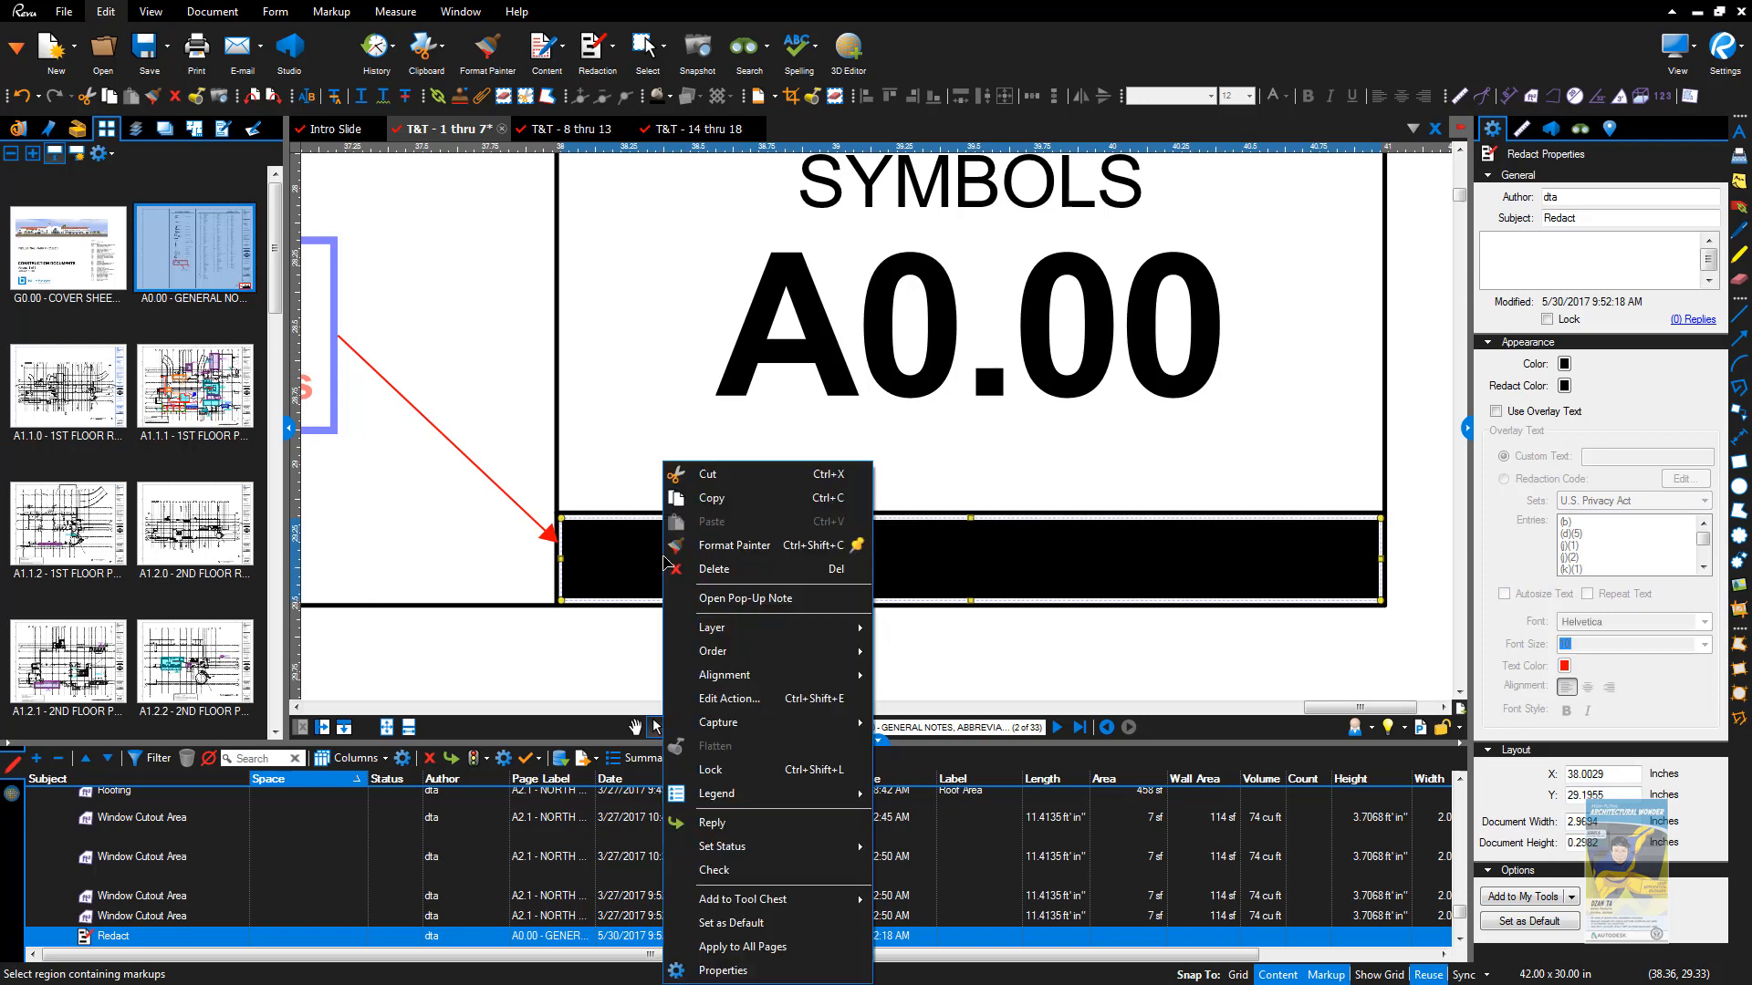
{"action": "left_click", "coordinate": [753, 947]}
Step: Check the title block footer for the redaction mark on sheets A1.1.1, A1.1.0, A1.2.0 and back on A0.00
{"action": "left_click", "coordinate": [222, 399]}
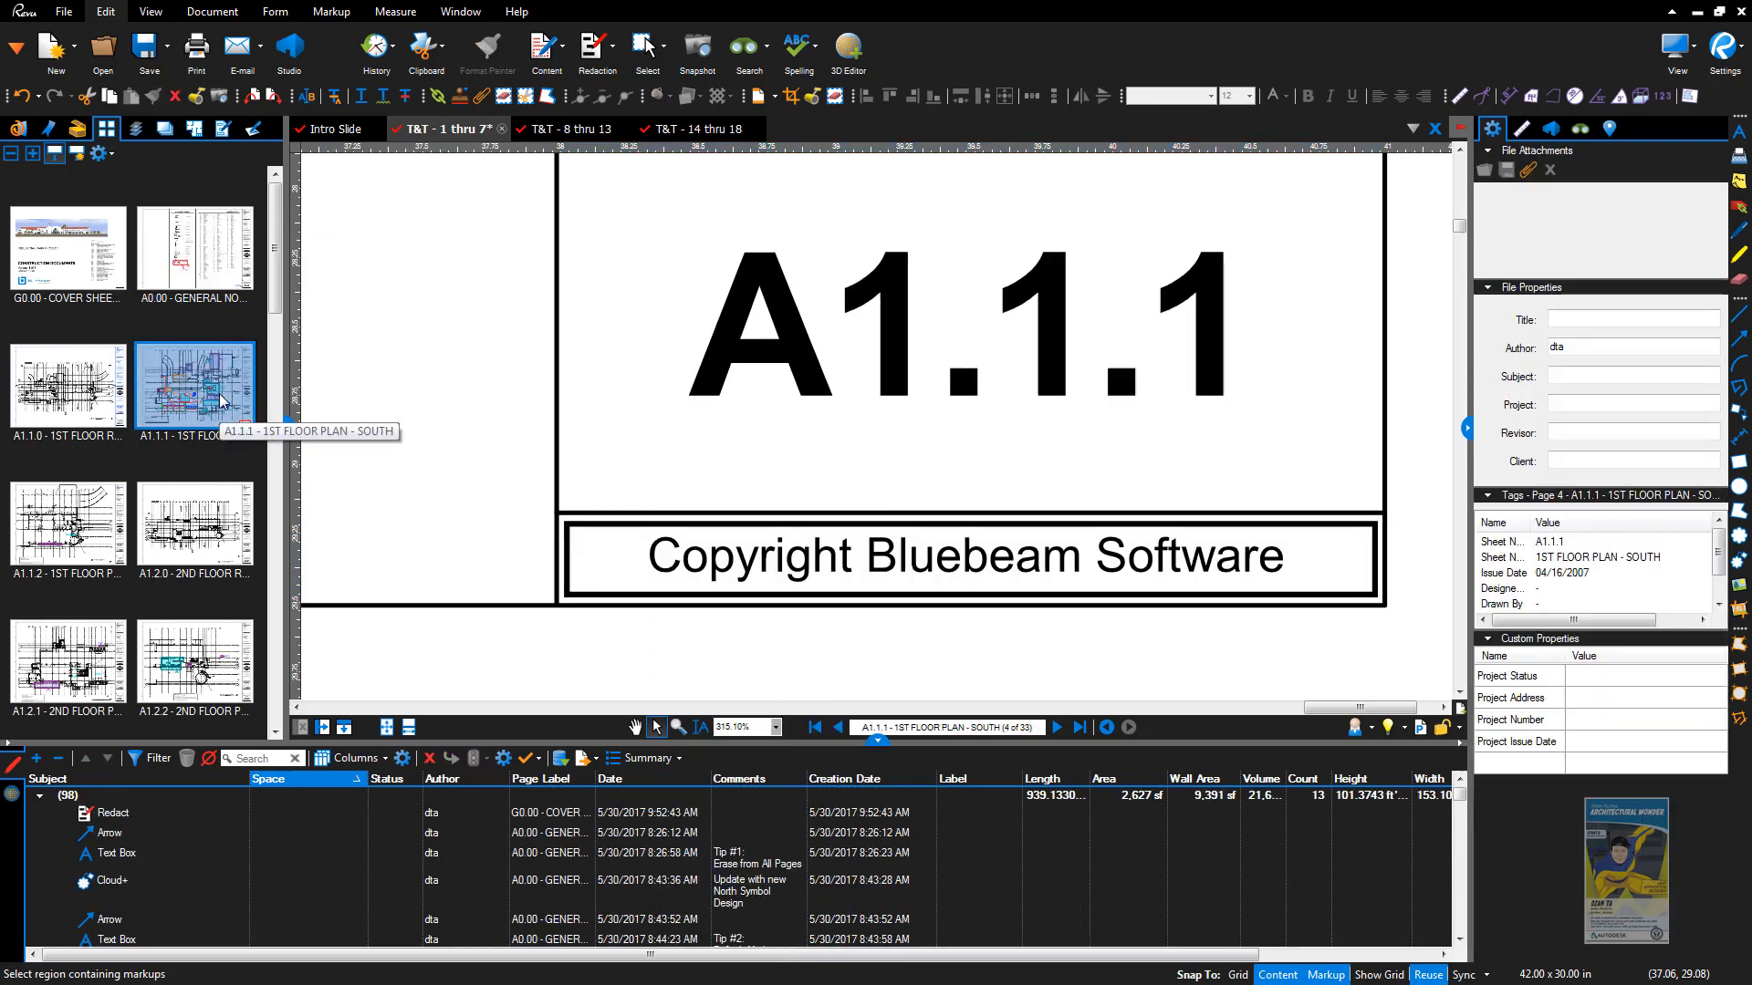
{"action": "left_click", "coordinate": [671, 550]}
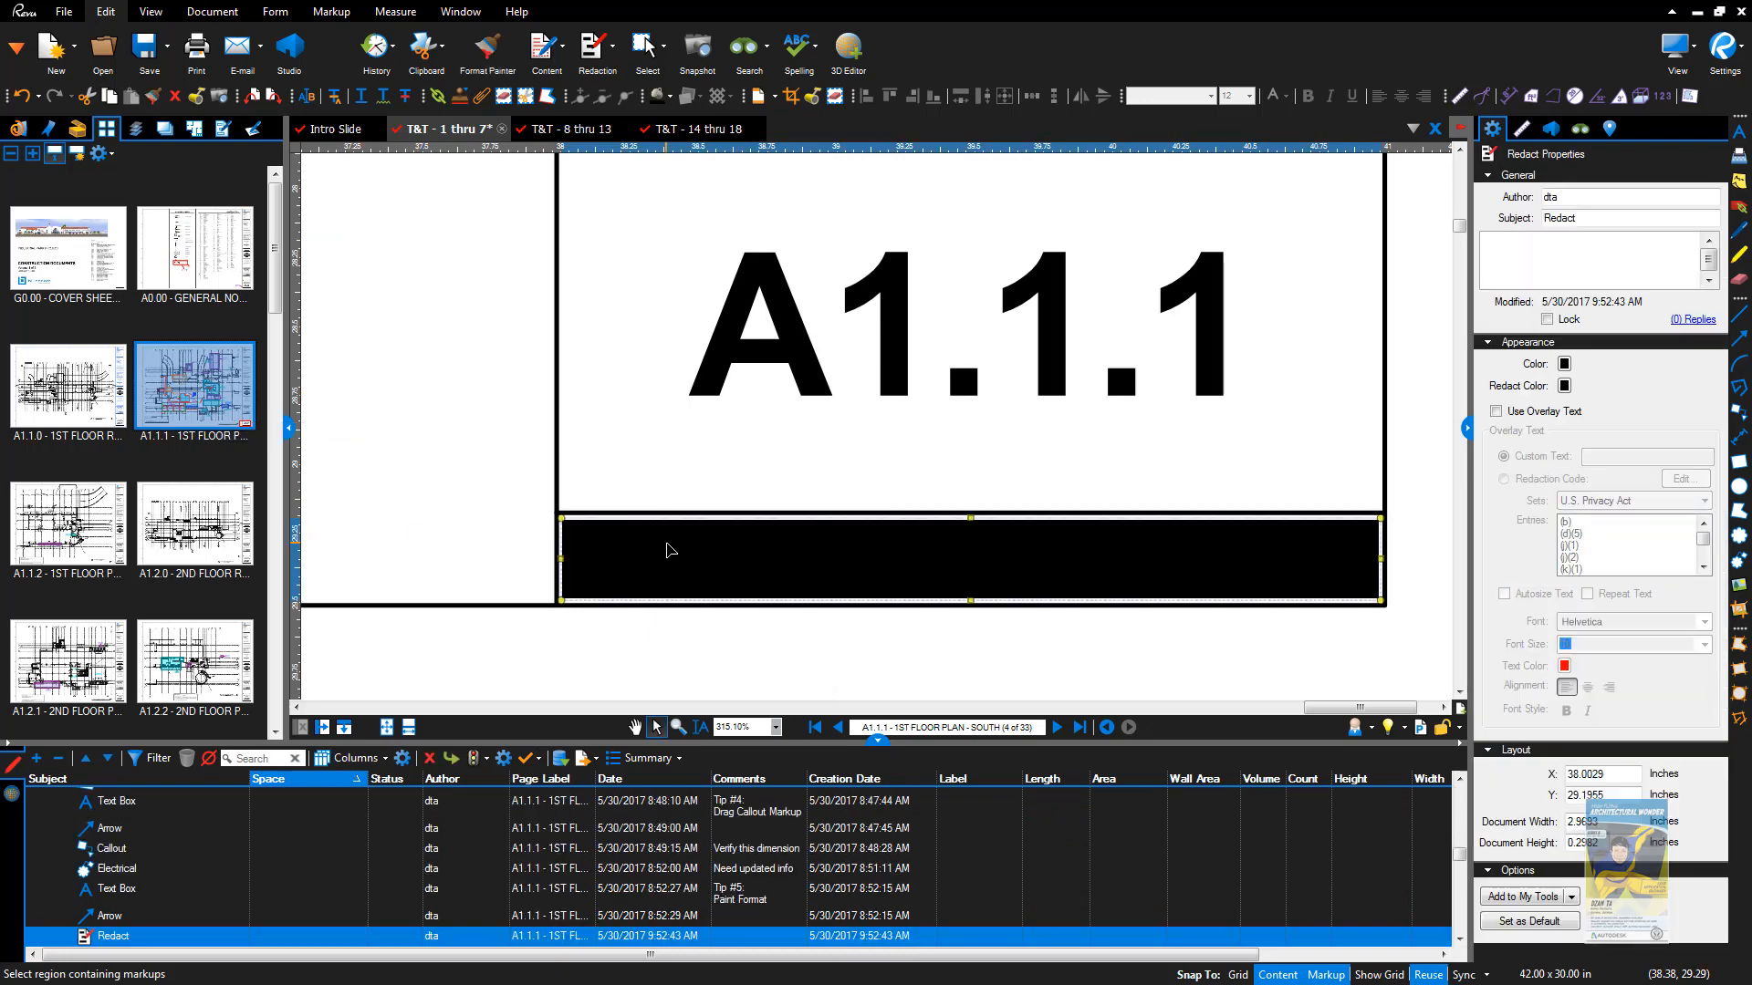
{"action": "left_click", "coordinate": [49, 398]}
{"action": "left_click", "coordinate": [613, 547]}
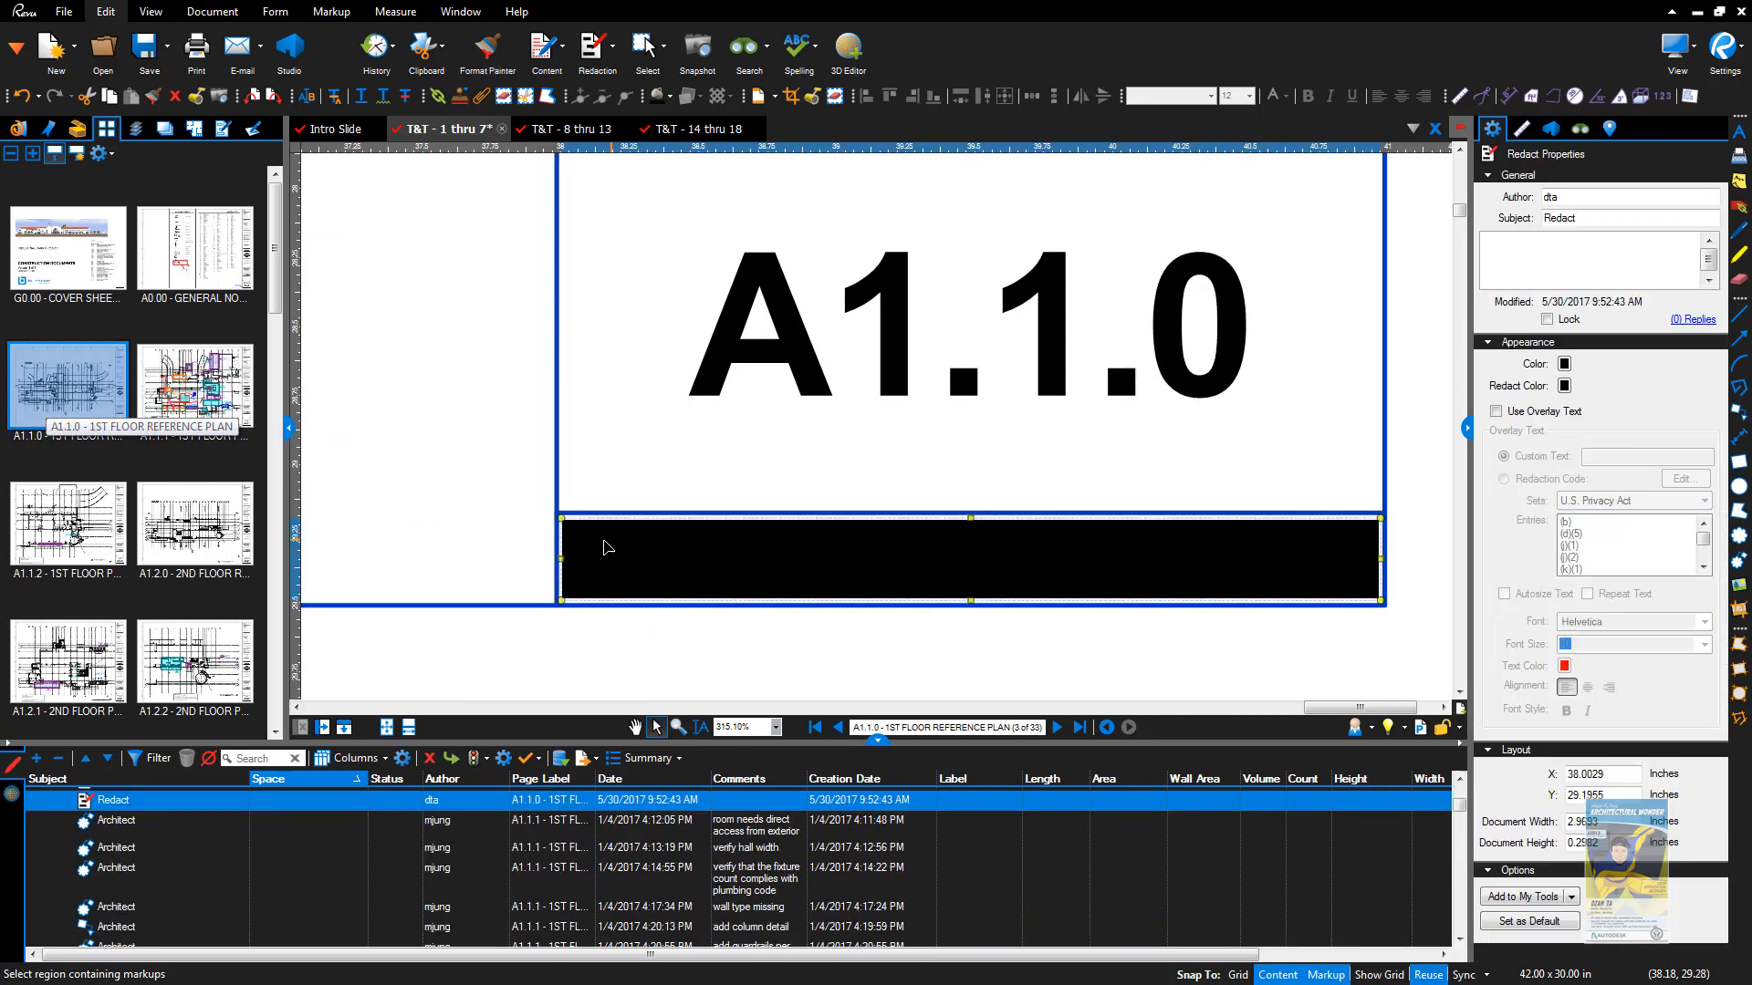
{"action": "left_click", "coordinate": [68, 524]}
{"action": "left_click", "coordinate": [195, 525]}
{"action": "left_click", "coordinate": [570, 549]}
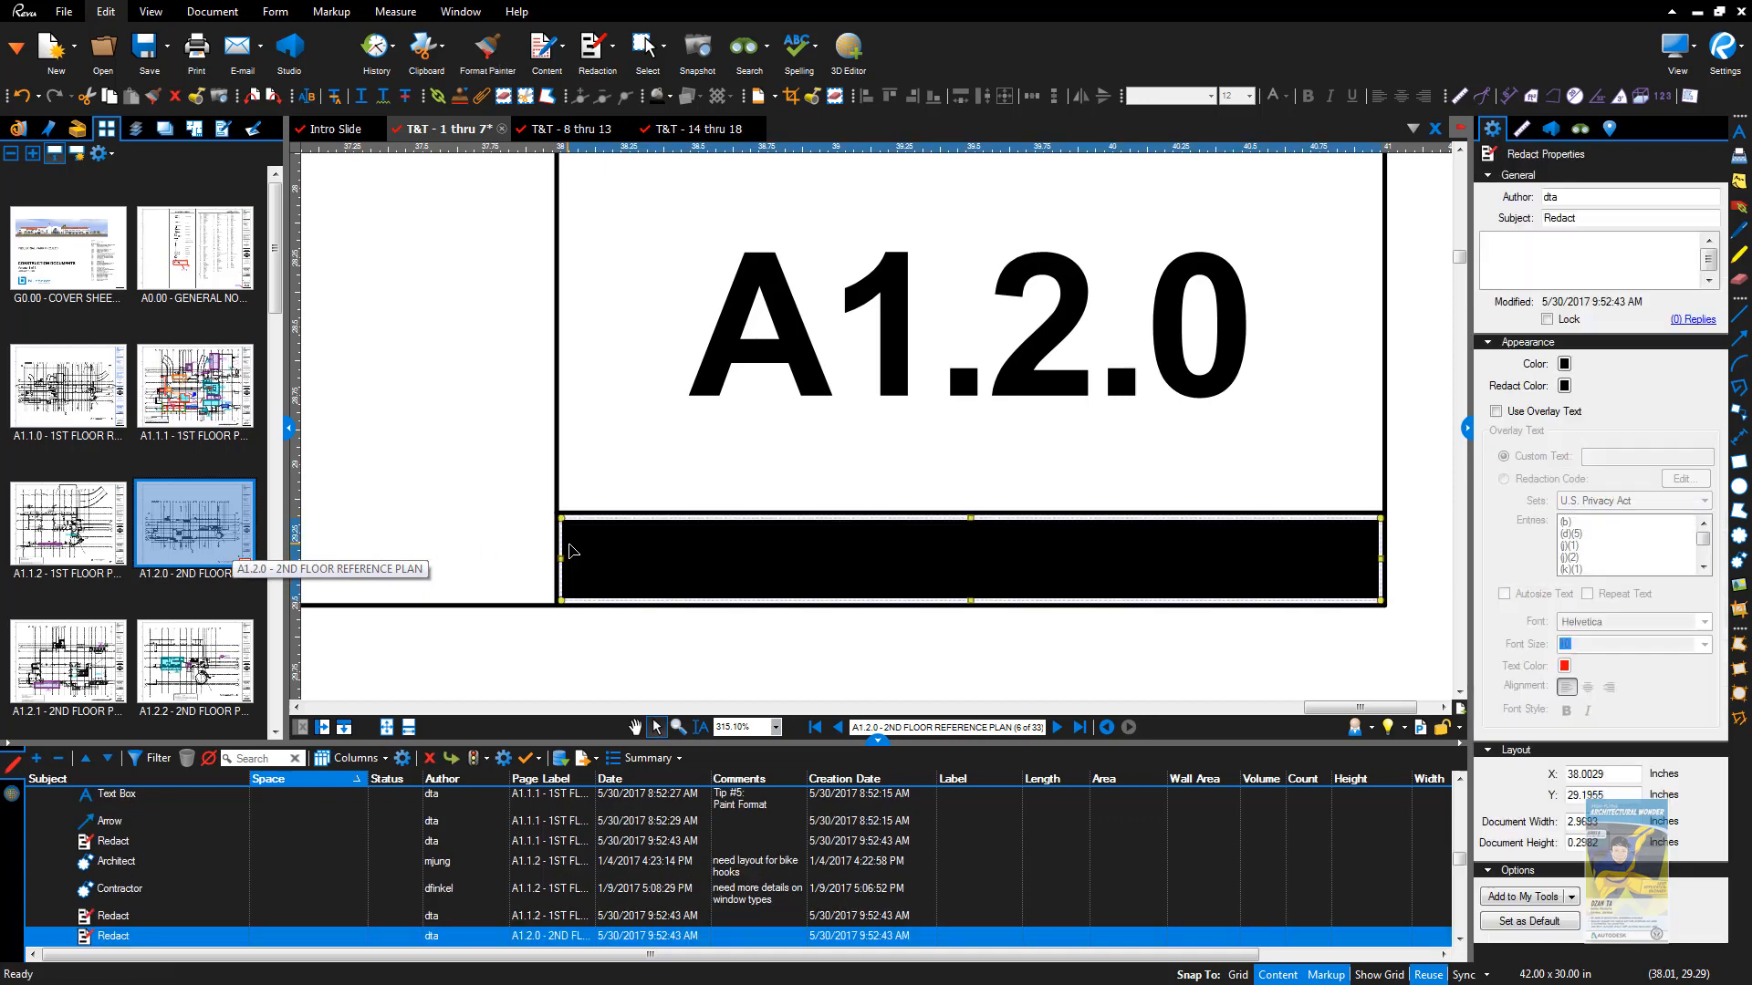
{"action": "left_click", "coordinate": [371, 665]}
{"action": "scroll", "coordinate": [774, 457], "scroll_direction": "down", "scroll_amount": 5}
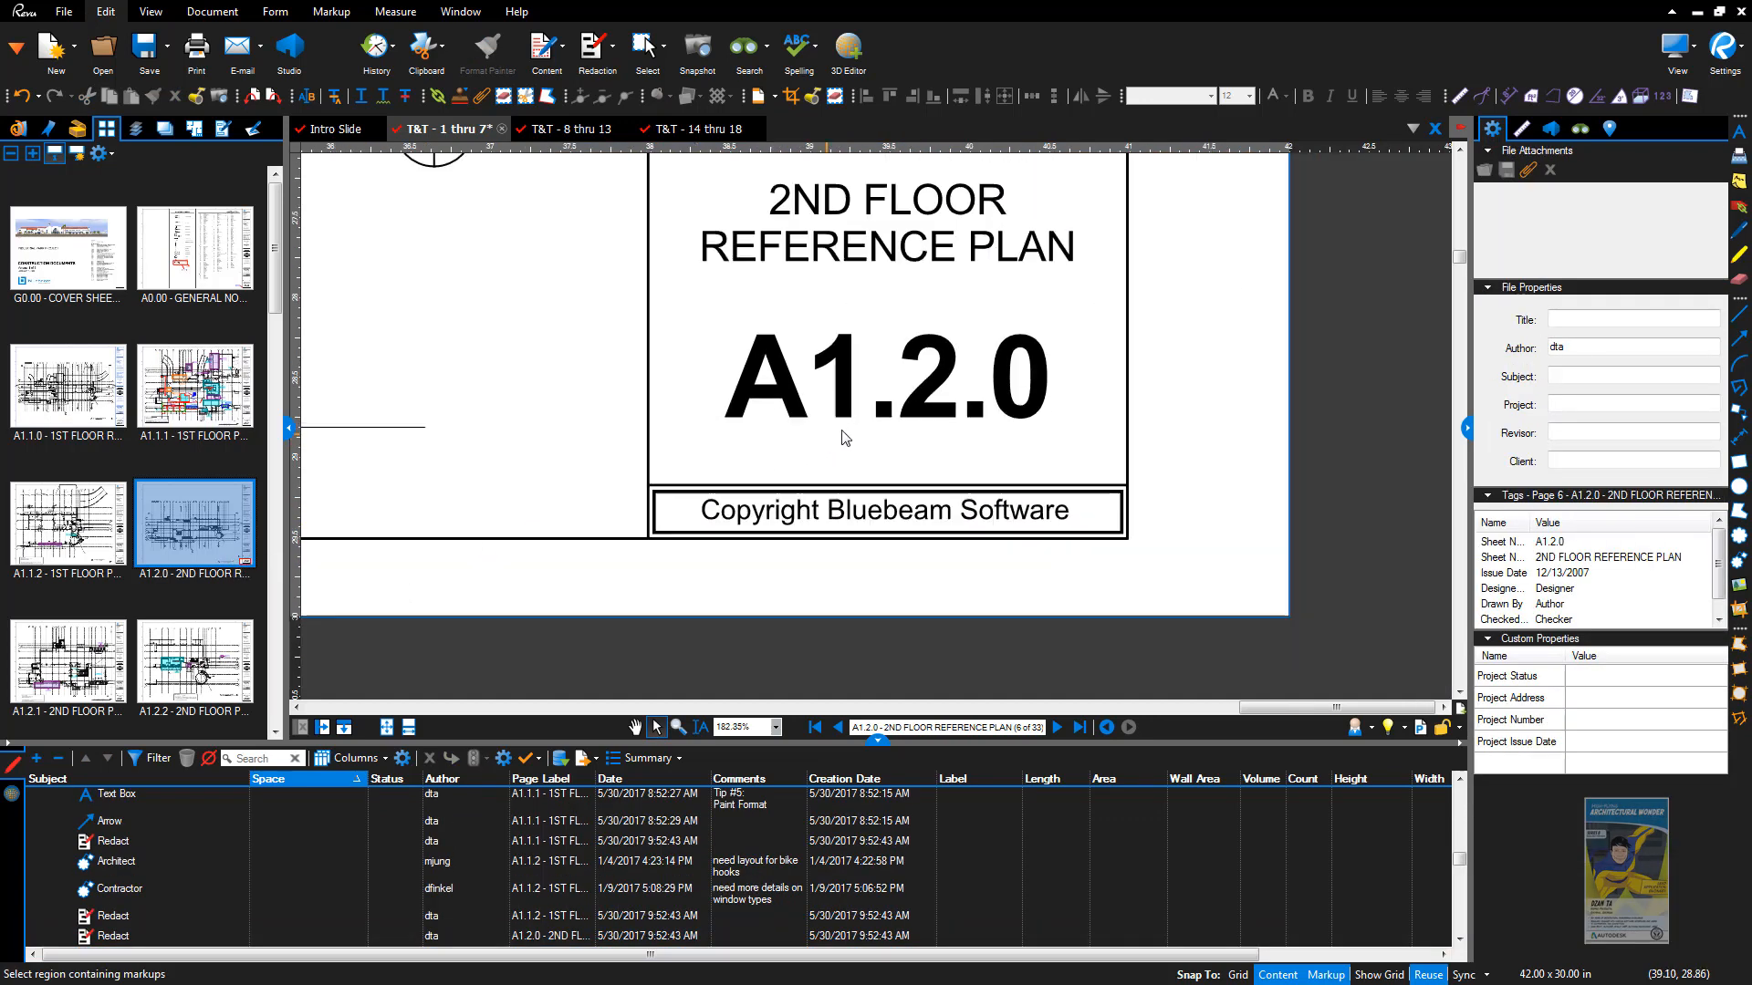
{"action": "left_click", "coordinate": [206, 270]}
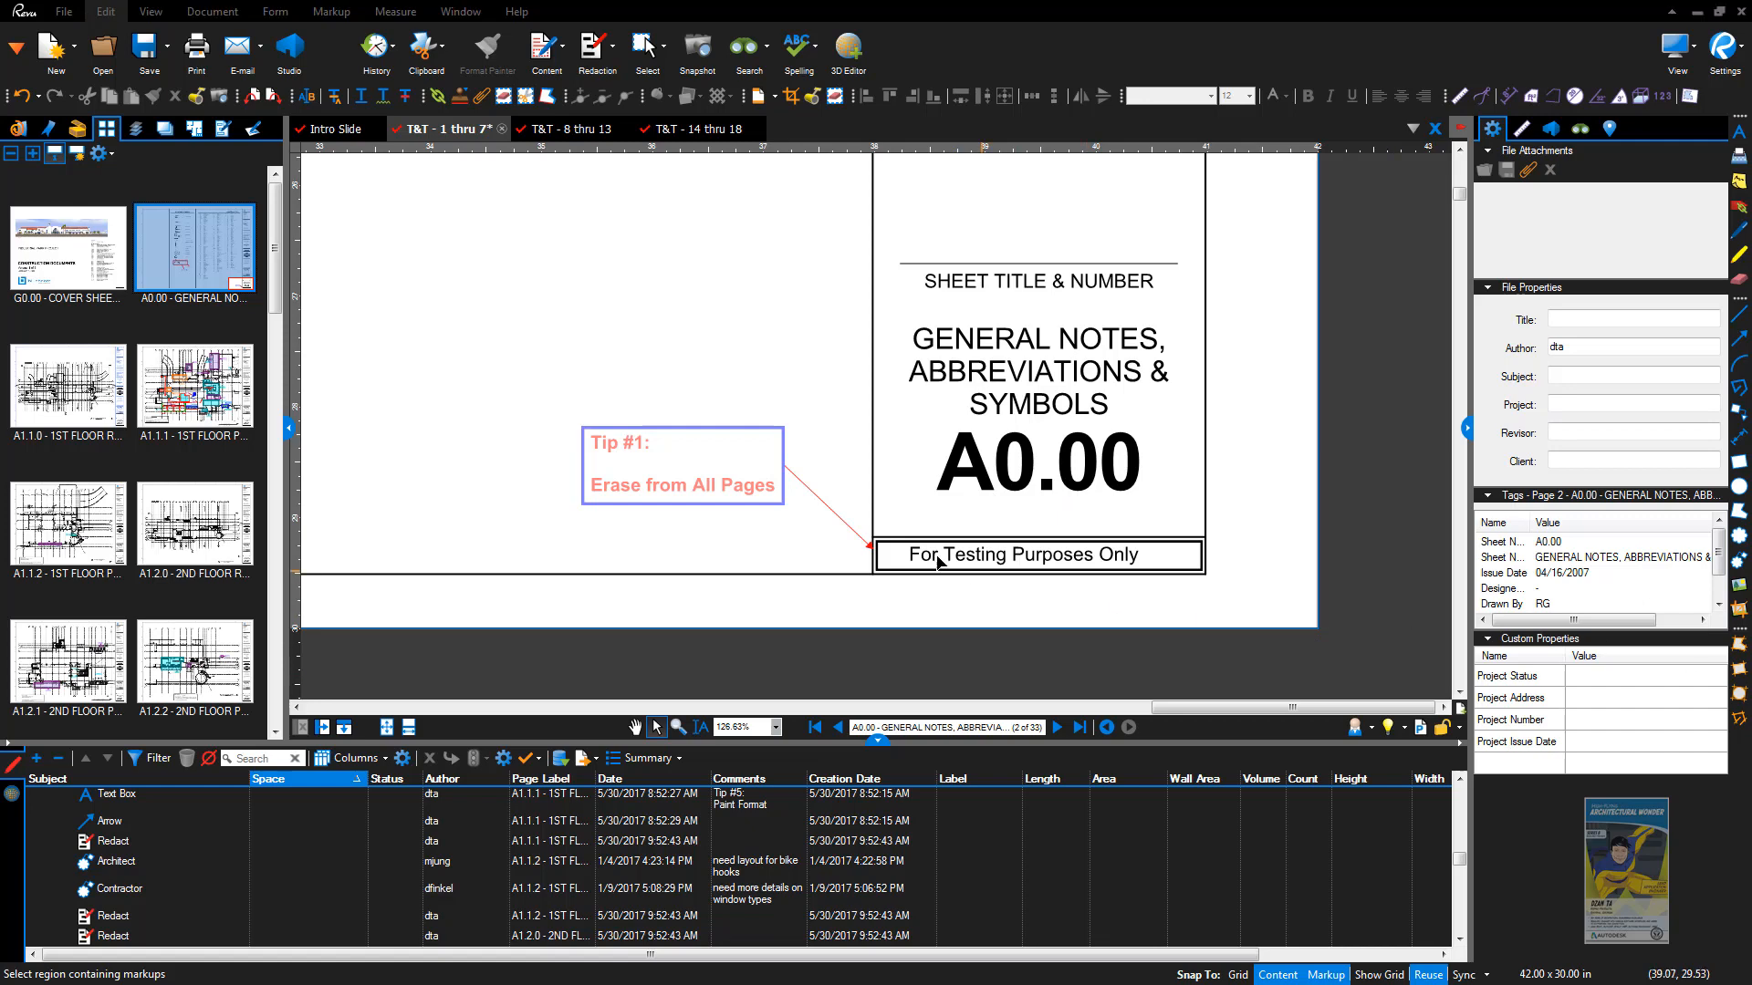
{"action": "left_click_drag", "start_coordinate": [641, 376], "coordinate": [739, 484]}
{"action": "scroll", "coordinate": [782, 390], "scroll_direction": "down", "scroll_amount": 1}
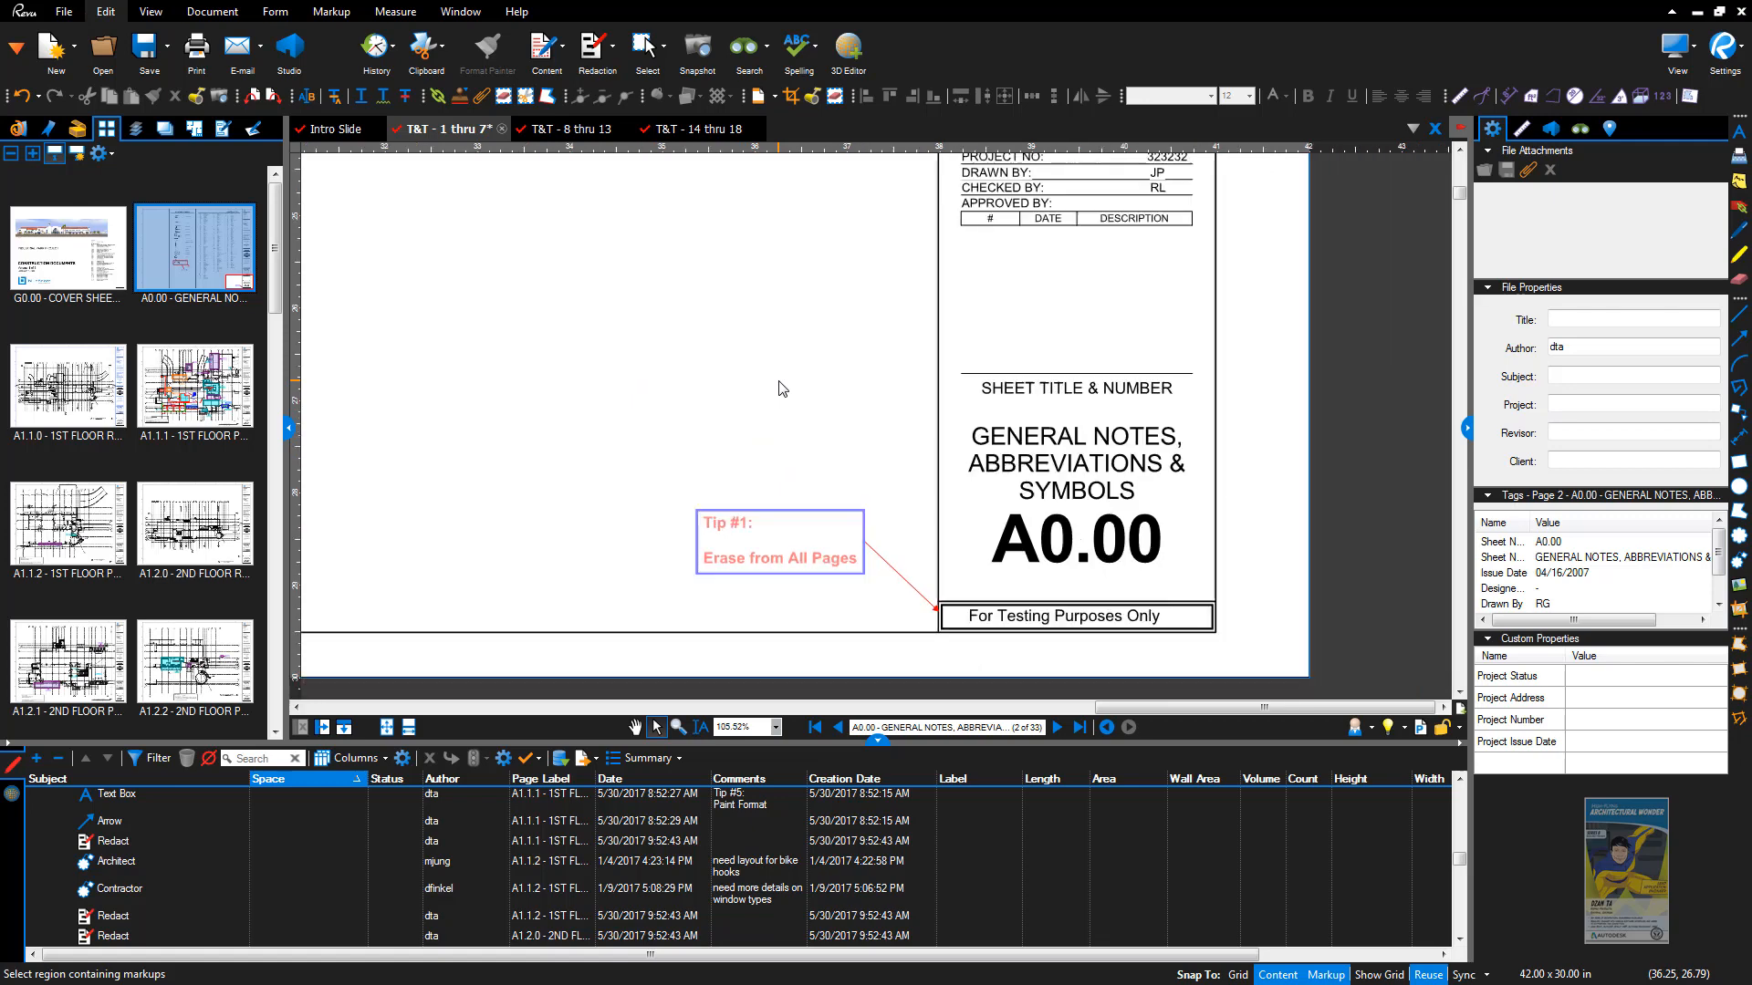
{"action": "scroll", "coordinate": [676, 347], "scroll_direction": "down", "scroll_amount": 2}
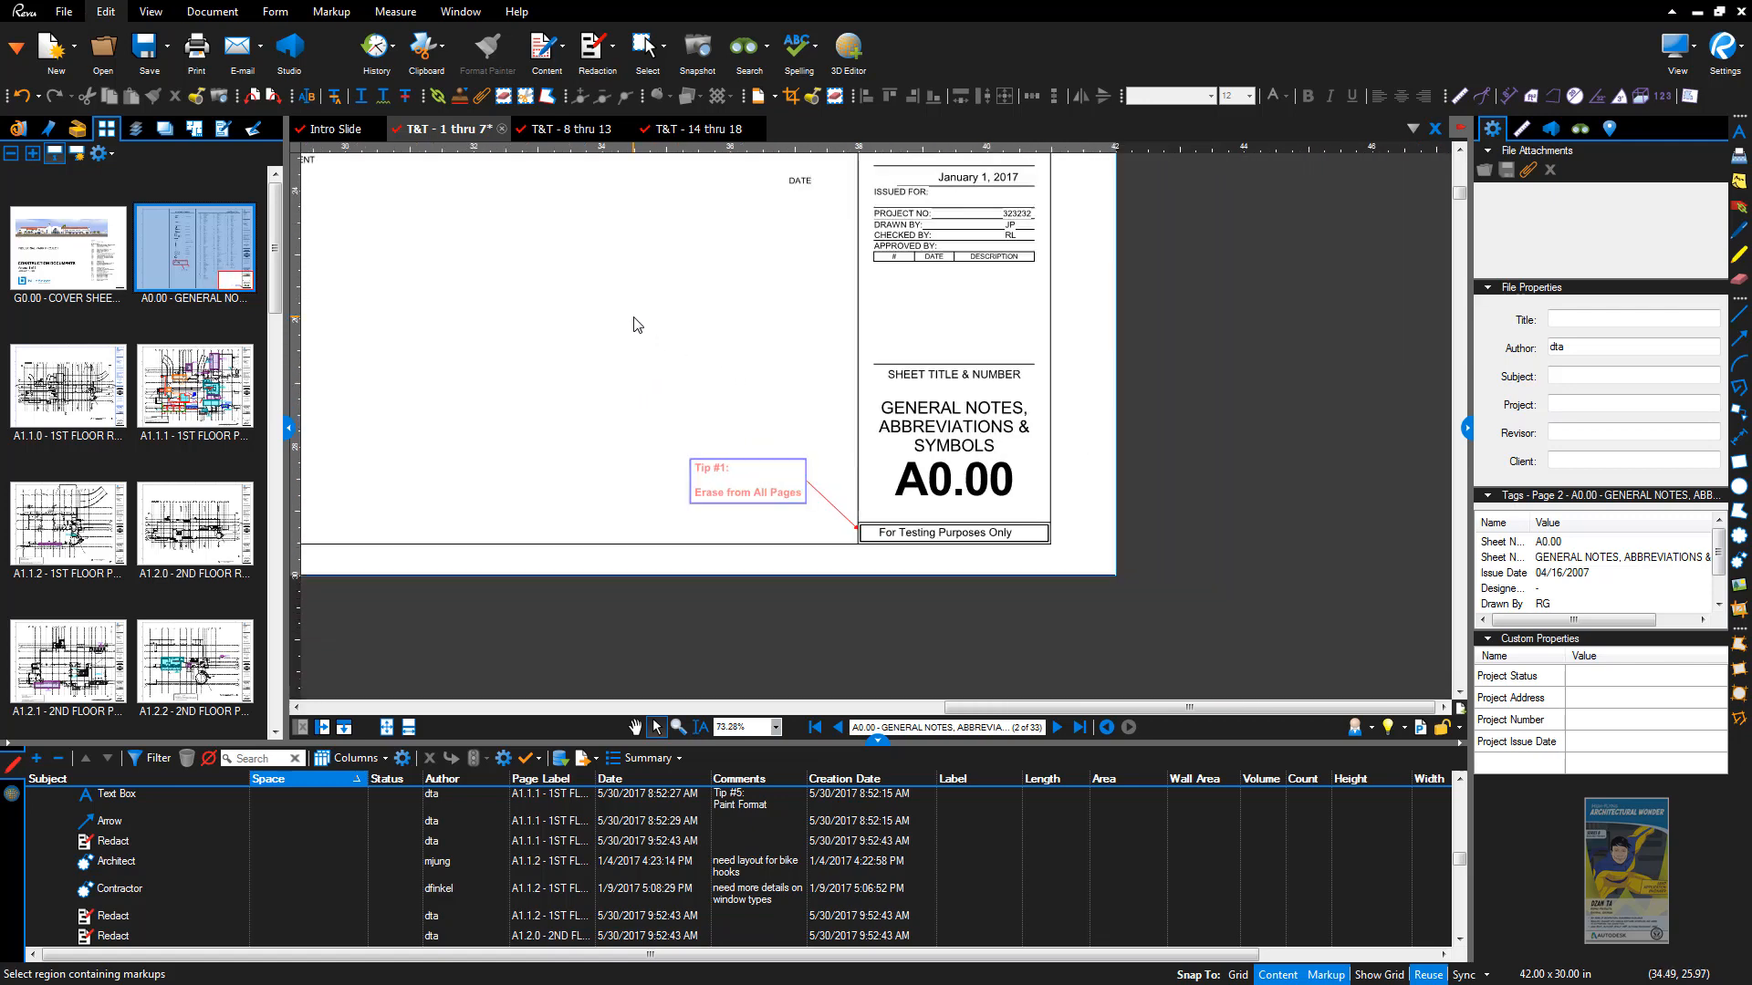
Step: Inspect the layer assignment options of the "room needs direct access from exterior" markup on sheet A1.1.1
{"action": "left_click", "coordinate": [196, 388]}
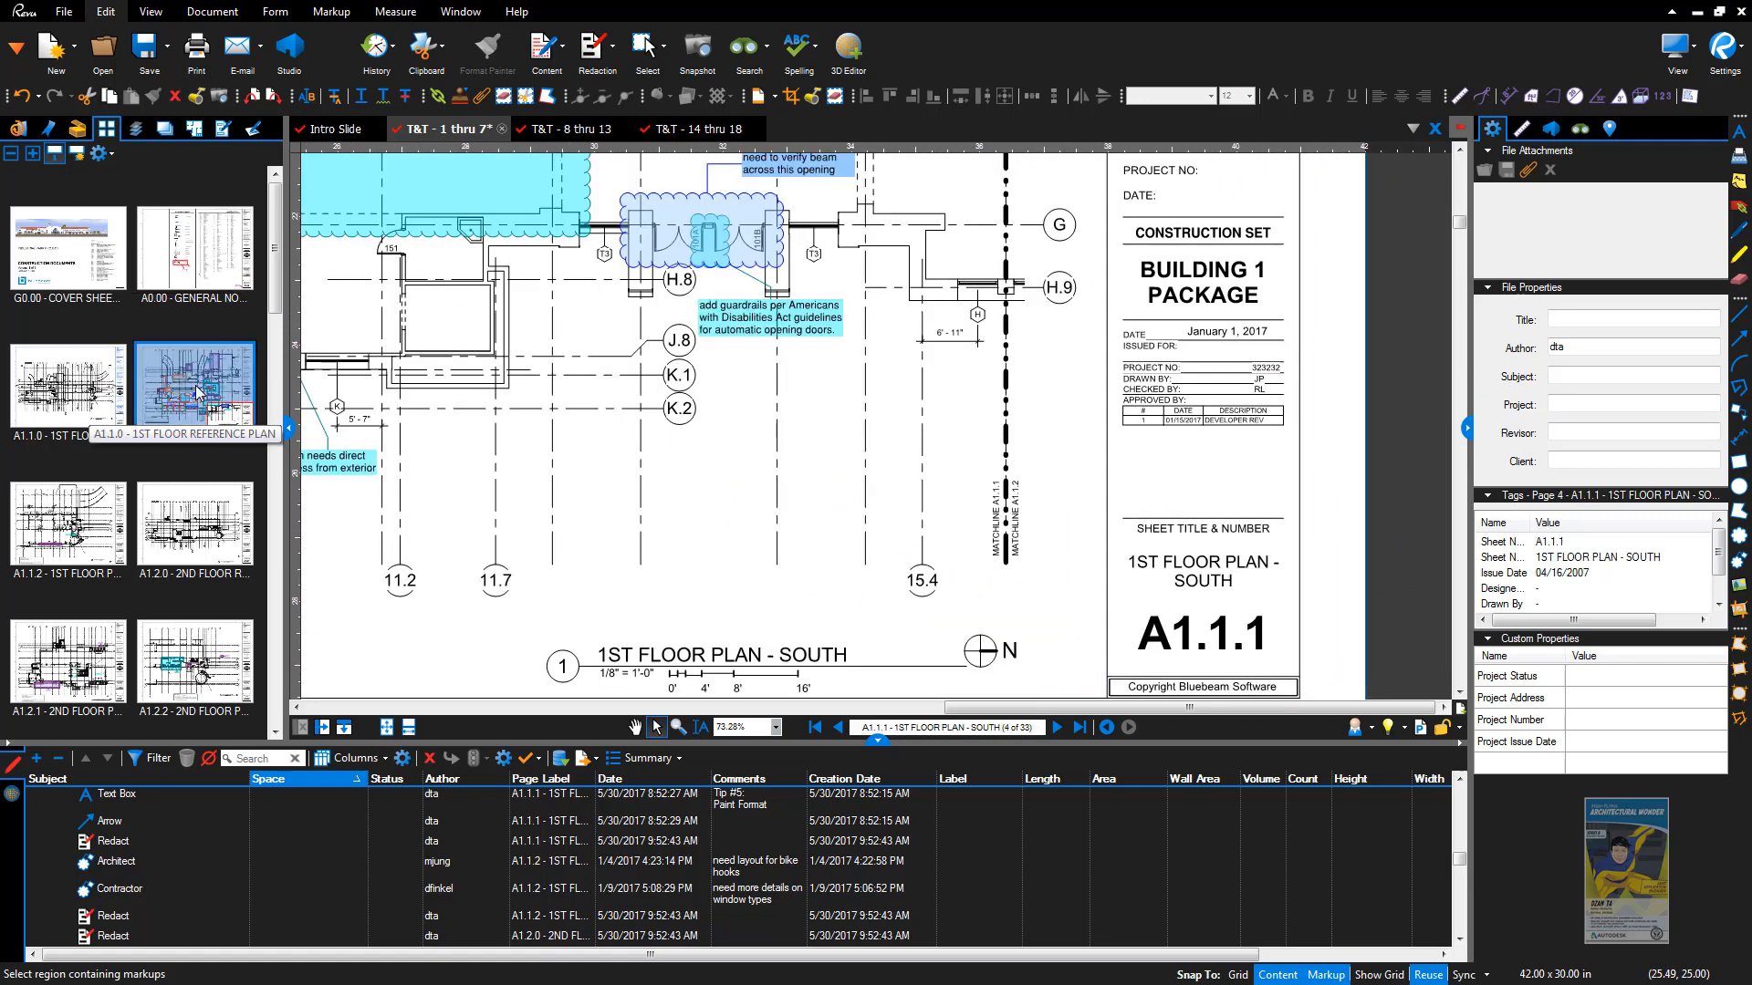
{"action": "left_click_drag", "start_coordinate": [649, 467], "coordinate": [1050, 459]}
{"action": "scroll", "coordinate": [740, 459], "scroll_direction": "up", "scroll_amount": 2}
{"action": "mouse_move", "coordinate": [778, 473]}
{"action": "left_mouse_down"}
{"action": "mouse_move", "coordinate": [765, 399]}
{"action": "mouse_move", "coordinate": [814, 505]}
{"action": "mouse_move", "coordinate": [806, 557]}
{"action": "left_mouse_up"}
{"action": "scroll", "coordinate": [826, 383], "scroll_direction": "up", "scroll_amount": 2}
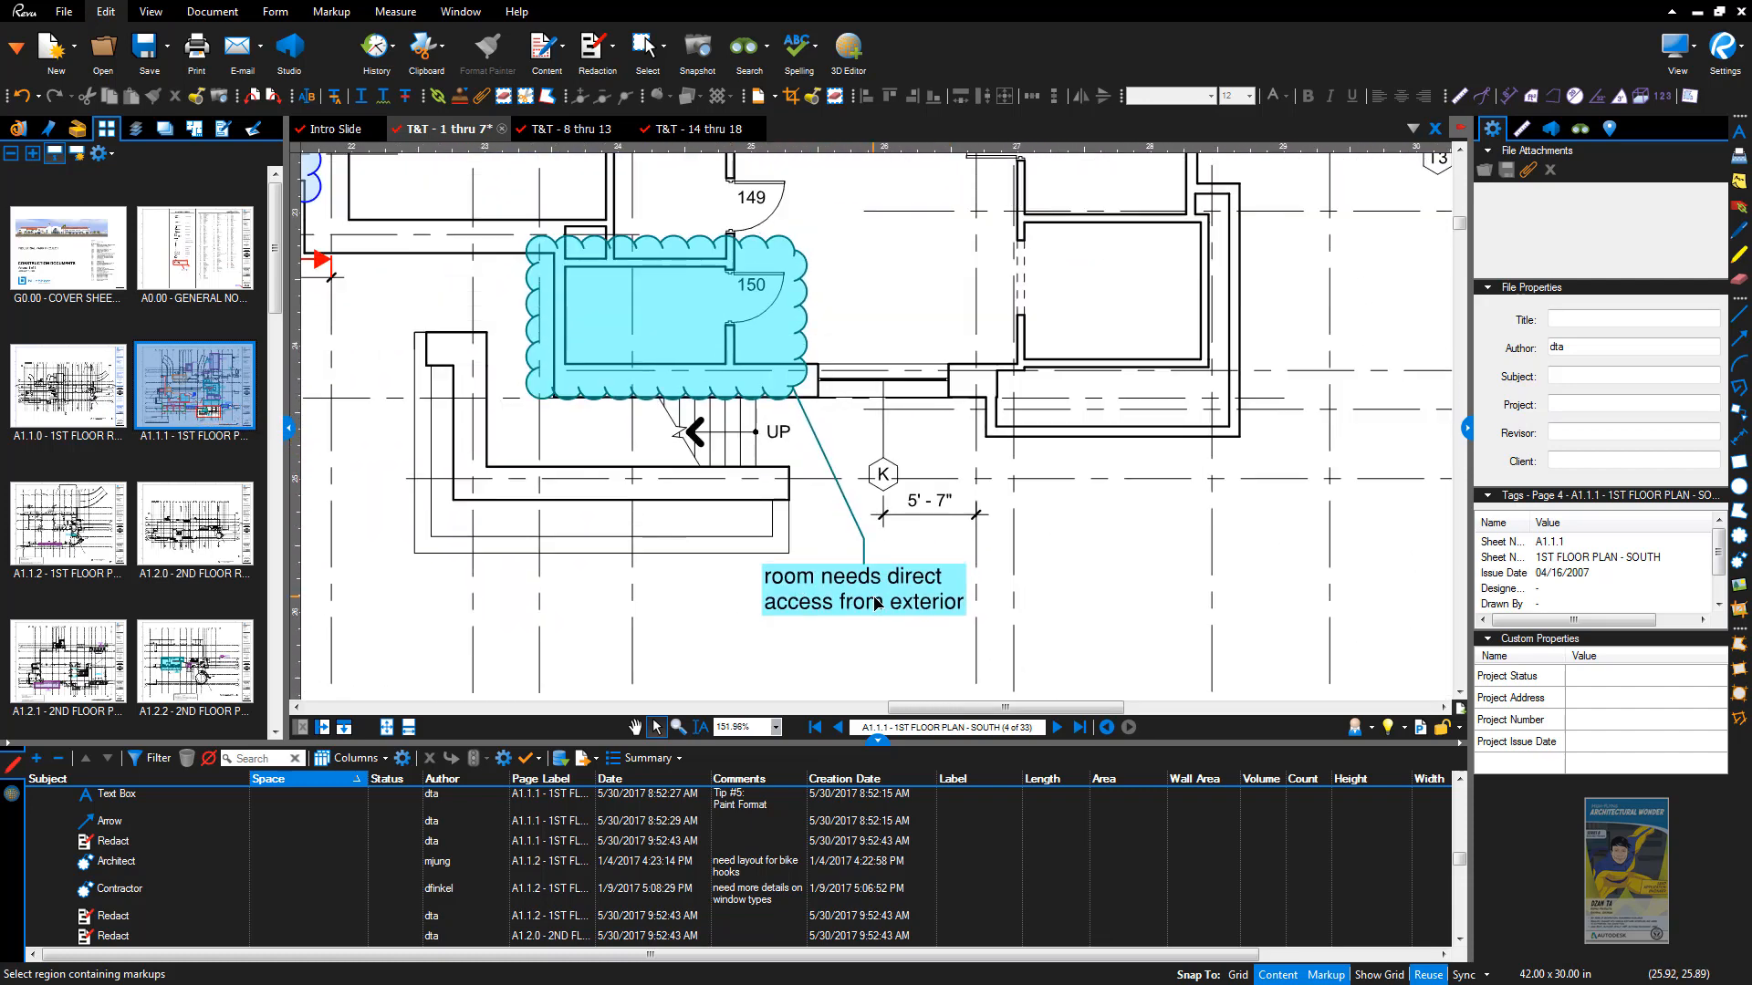
{"action": "left_click", "coordinate": [874, 603]}
{"action": "right_click", "coordinate": [874, 603]}
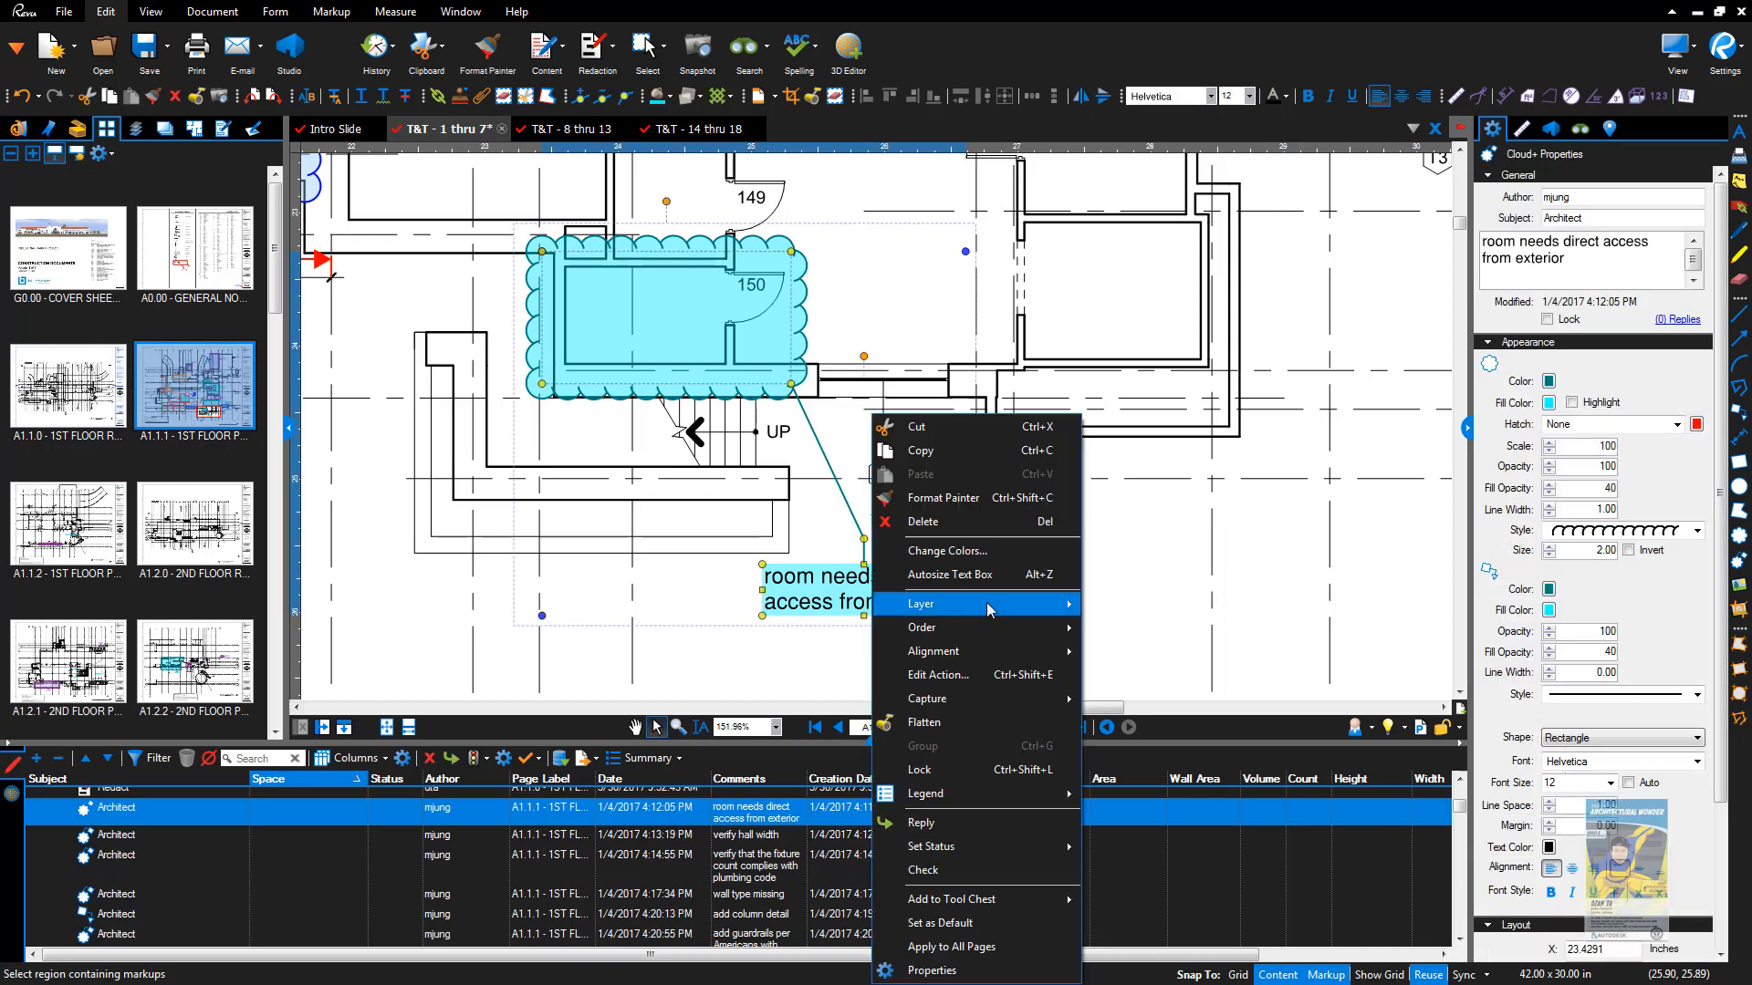
{"action": "mouse_move", "coordinate": [990, 610]}
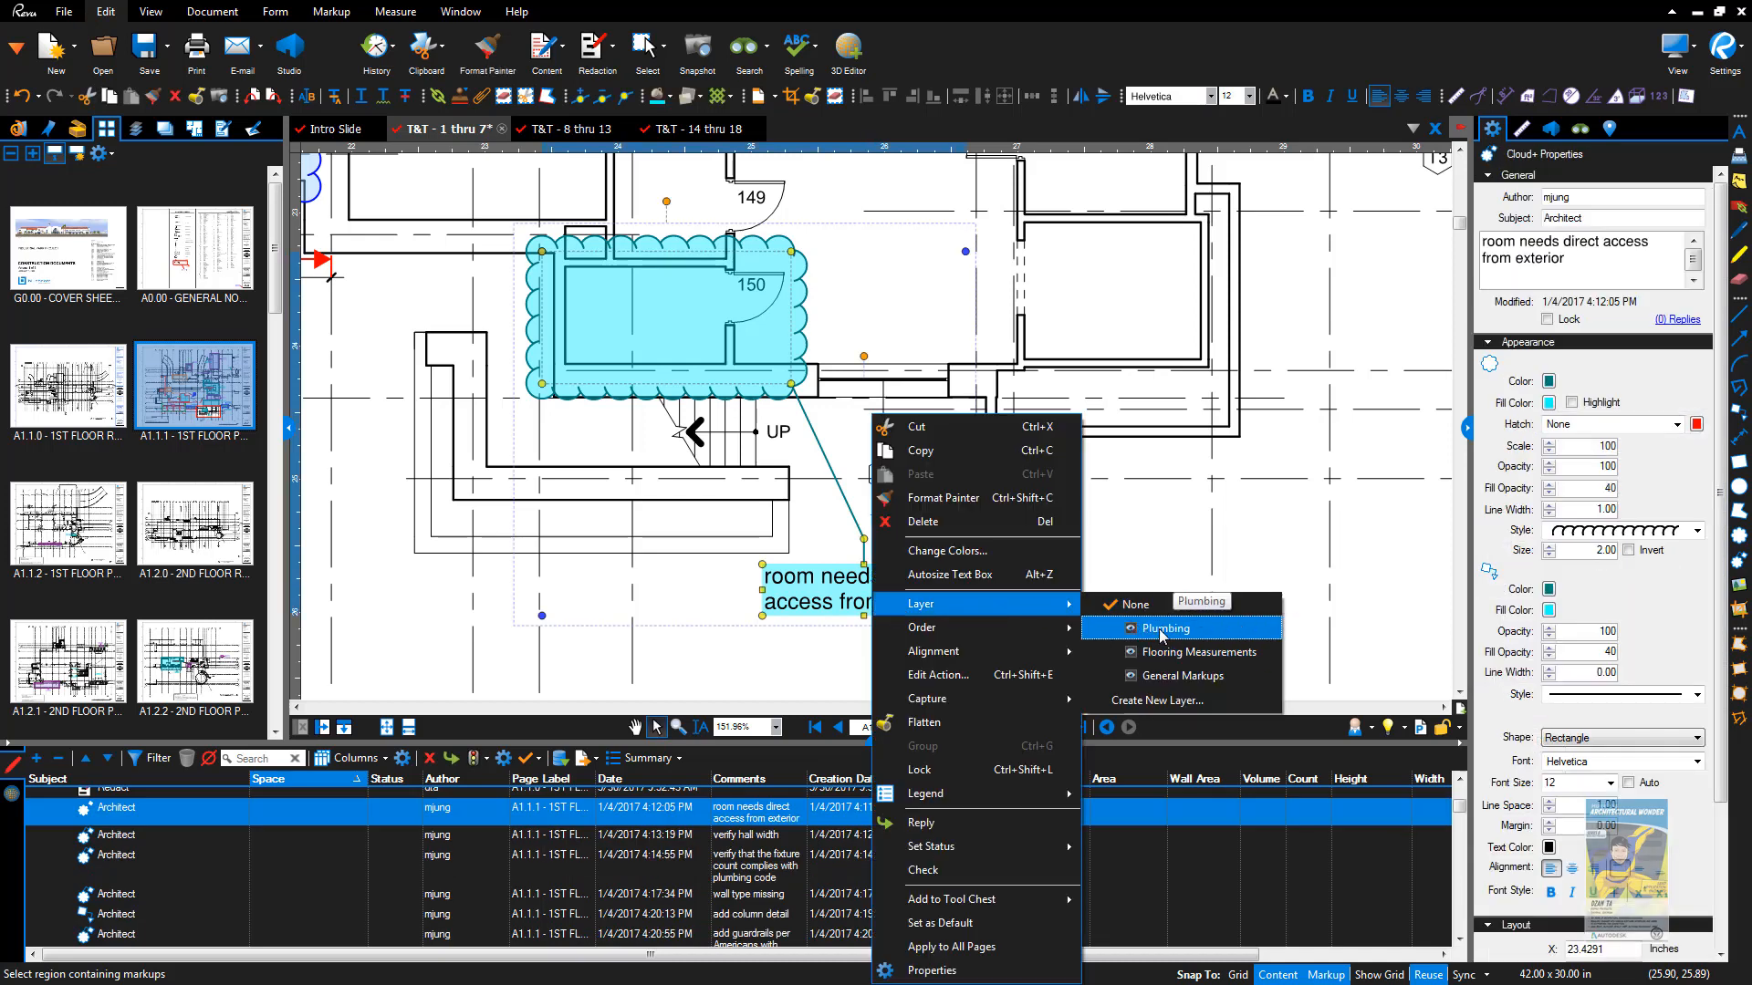
{"action": "left_click", "coordinate": [1262, 516]}
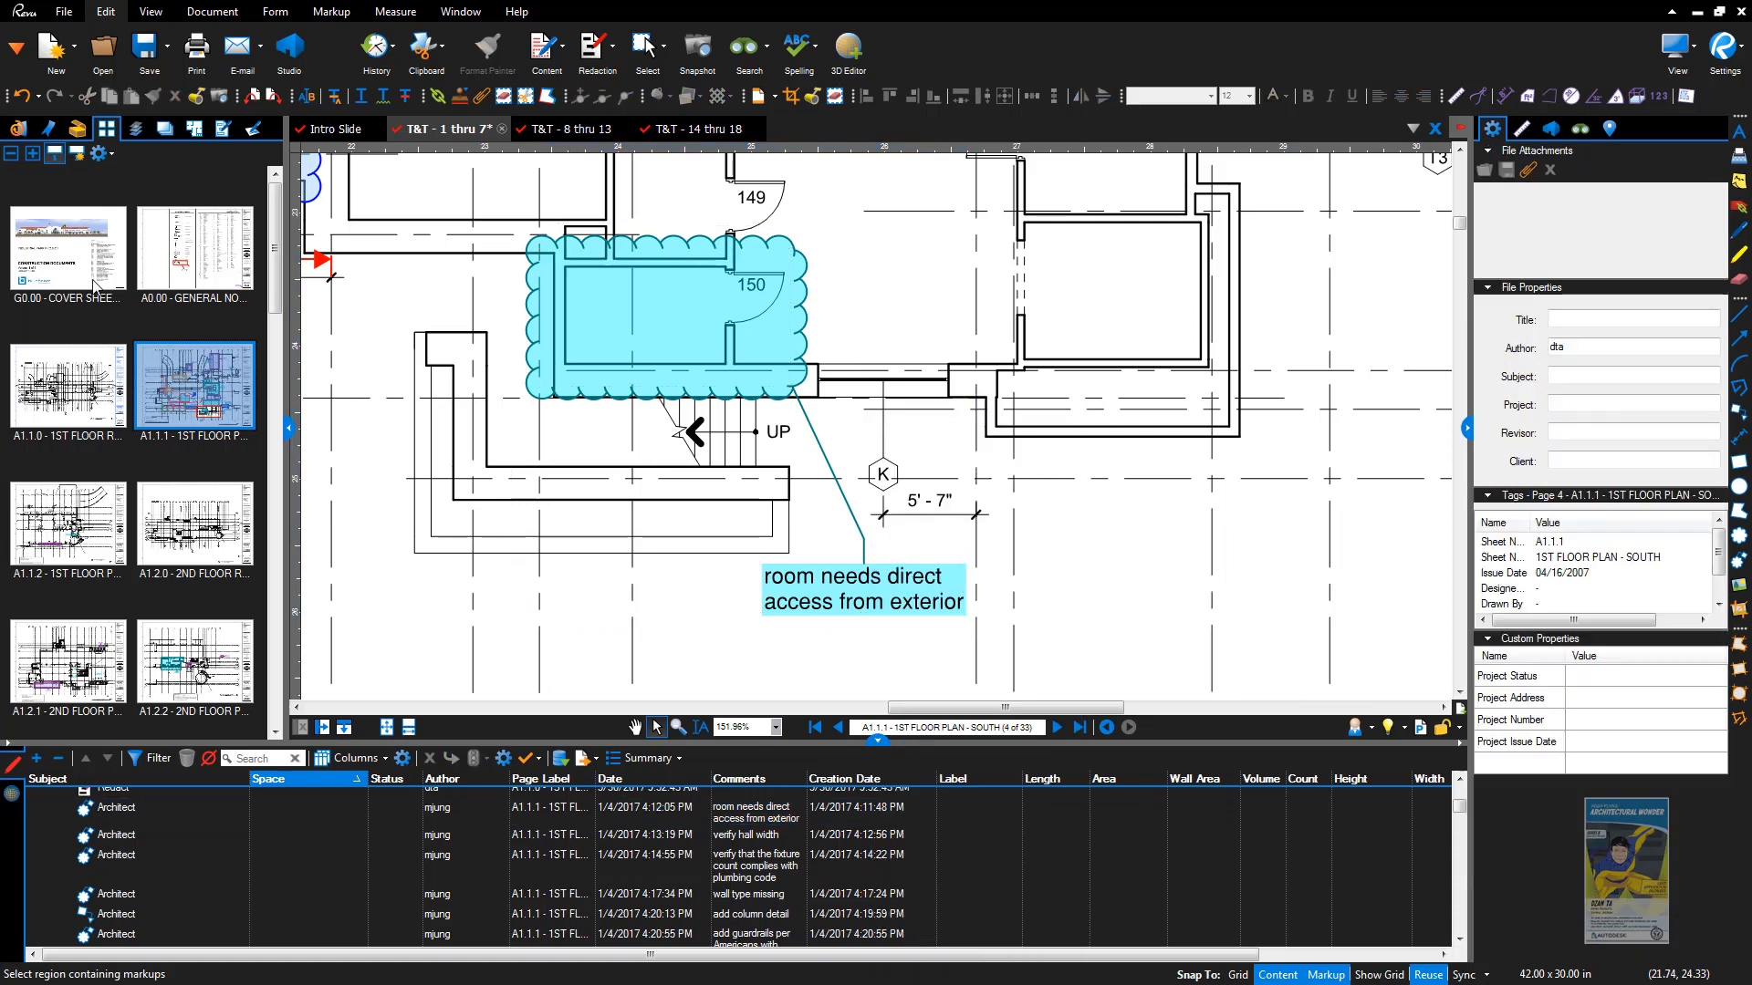
Step: Set General Markups as the default markup layer for new markups in the document
{"action": "left_click", "coordinate": [136, 131]}
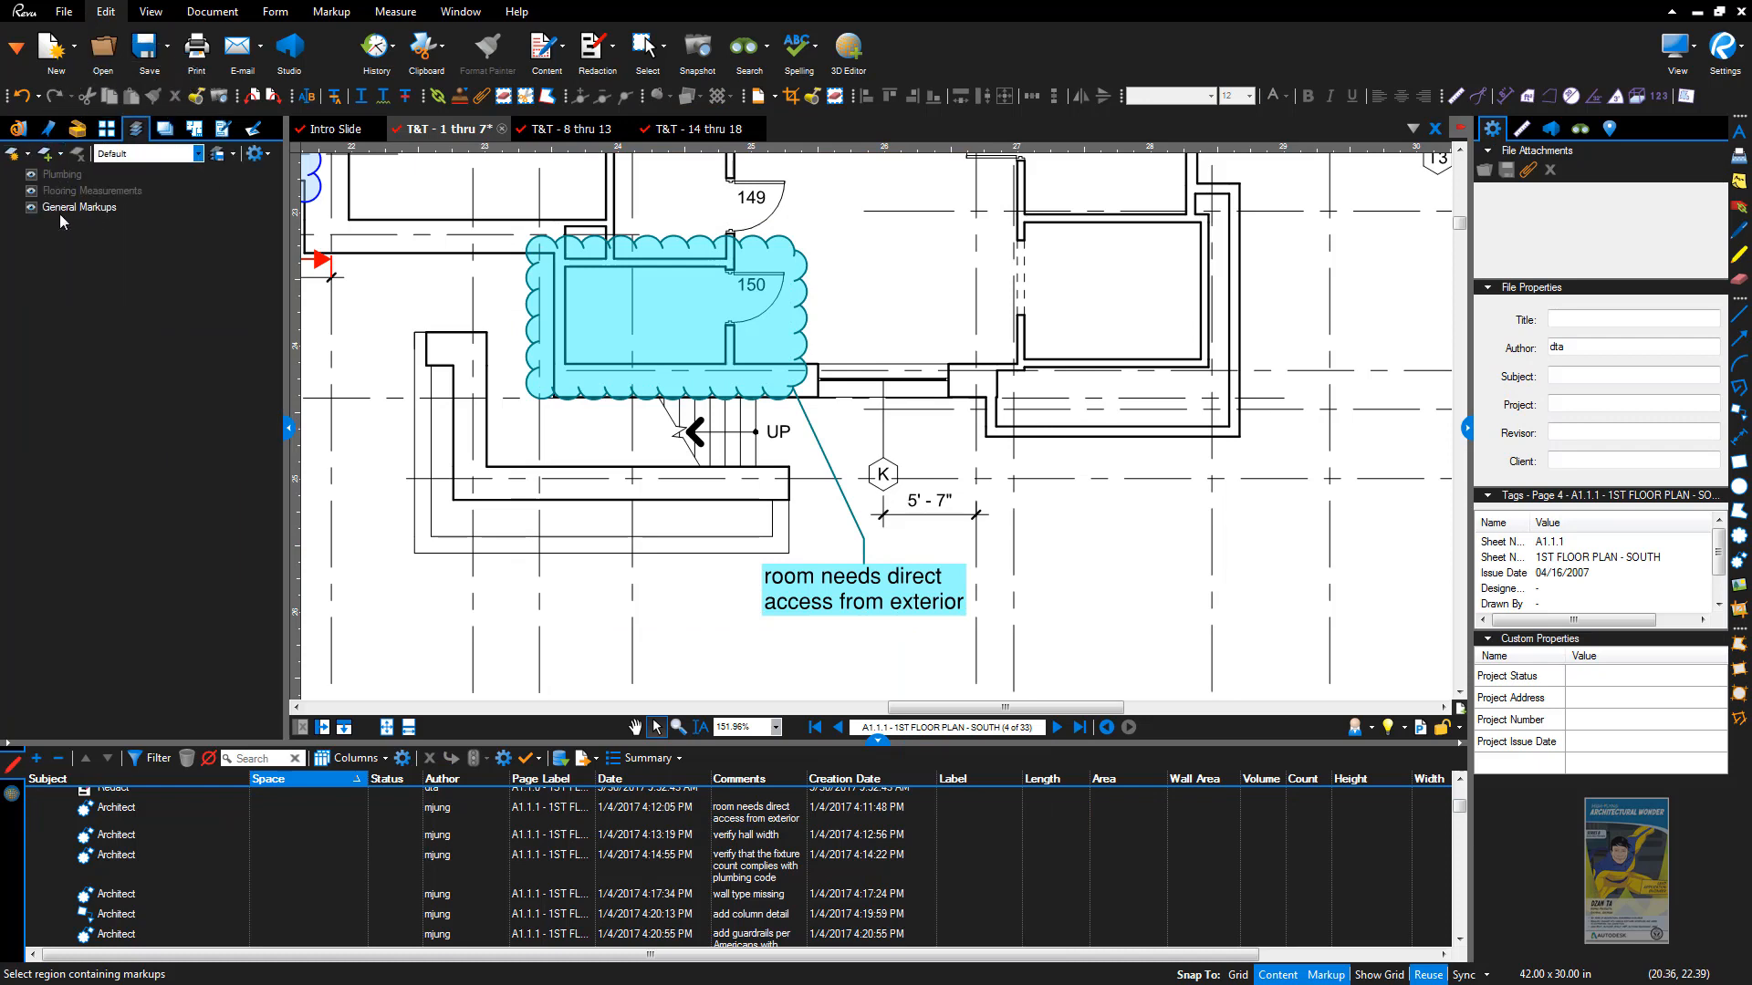
{"action": "right_click", "coordinate": [96, 213]}
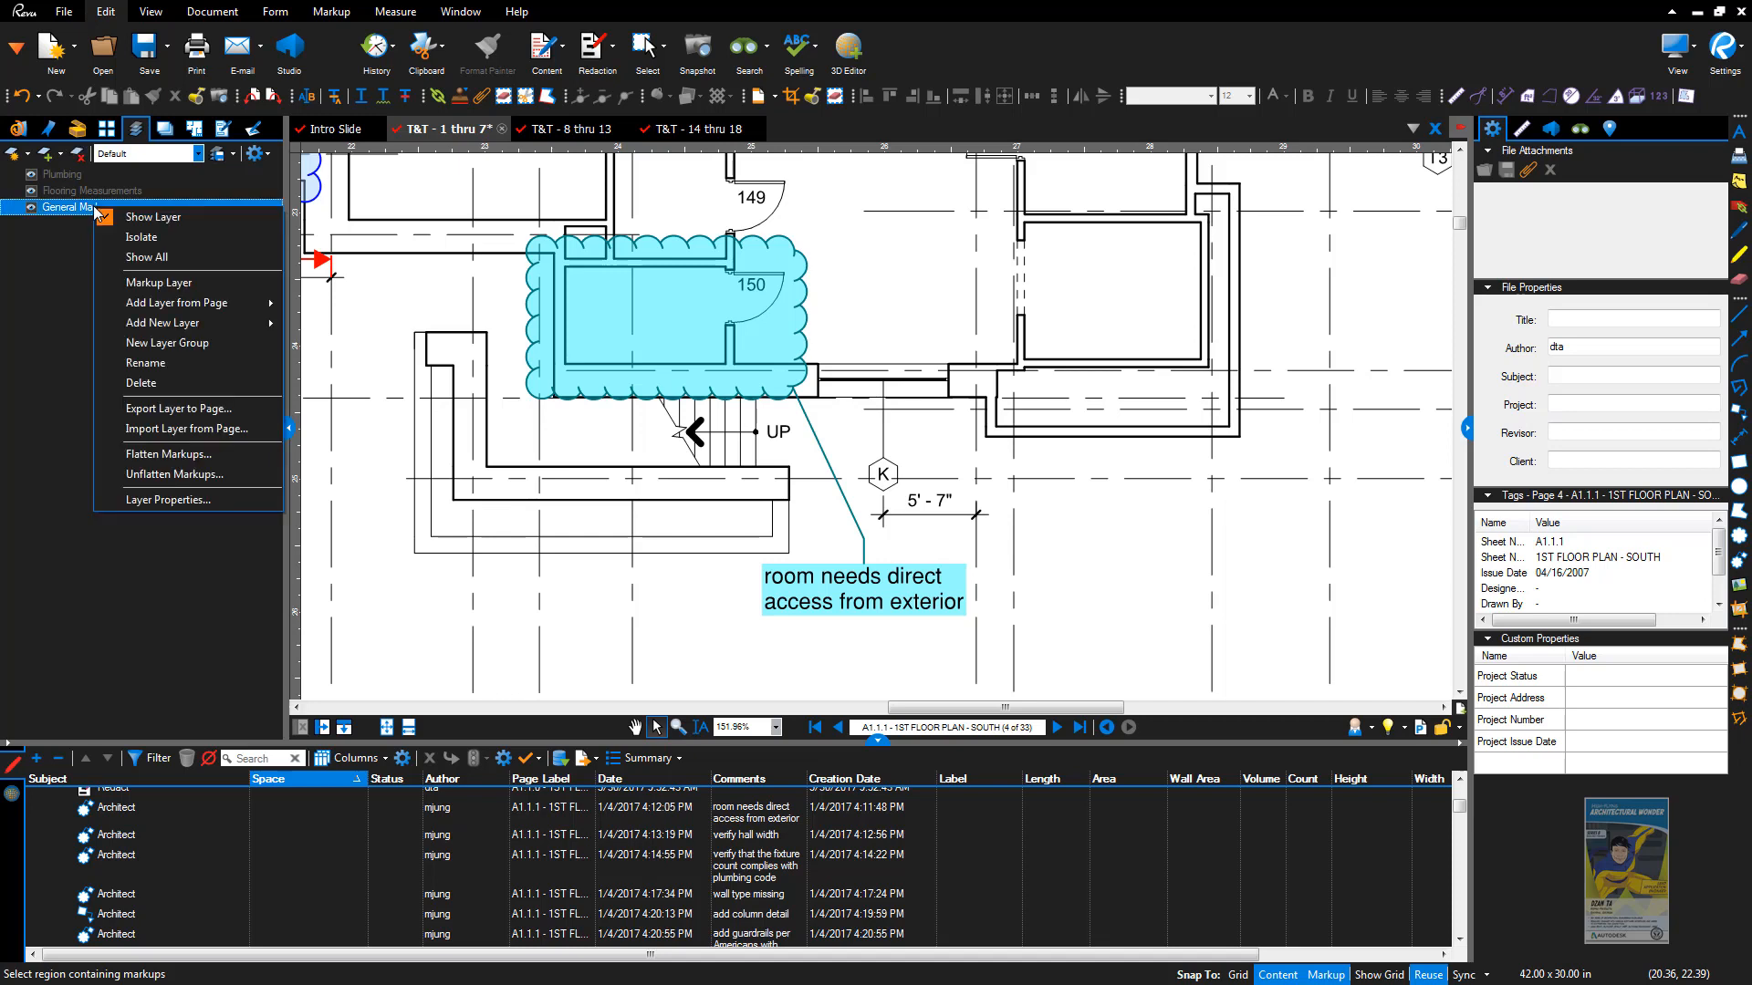
{"action": "left_click", "coordinate": [172, 290]}
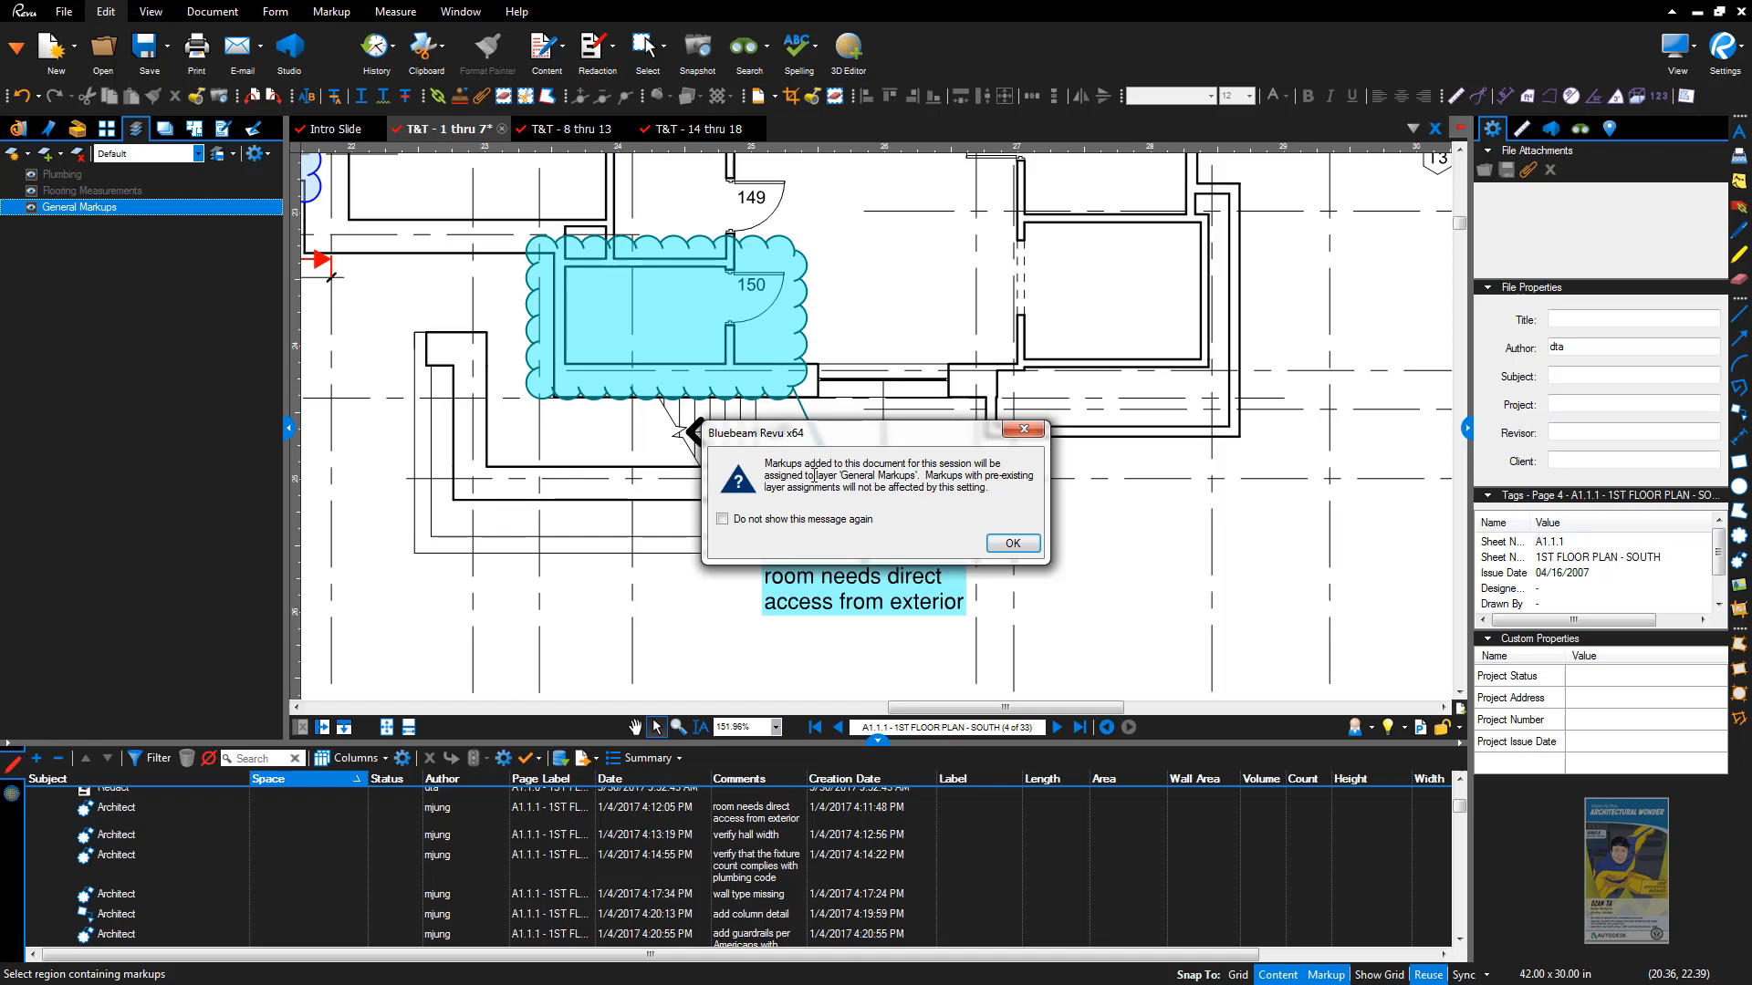
{"action": "left_click", "coordinate": [1012, 543]}
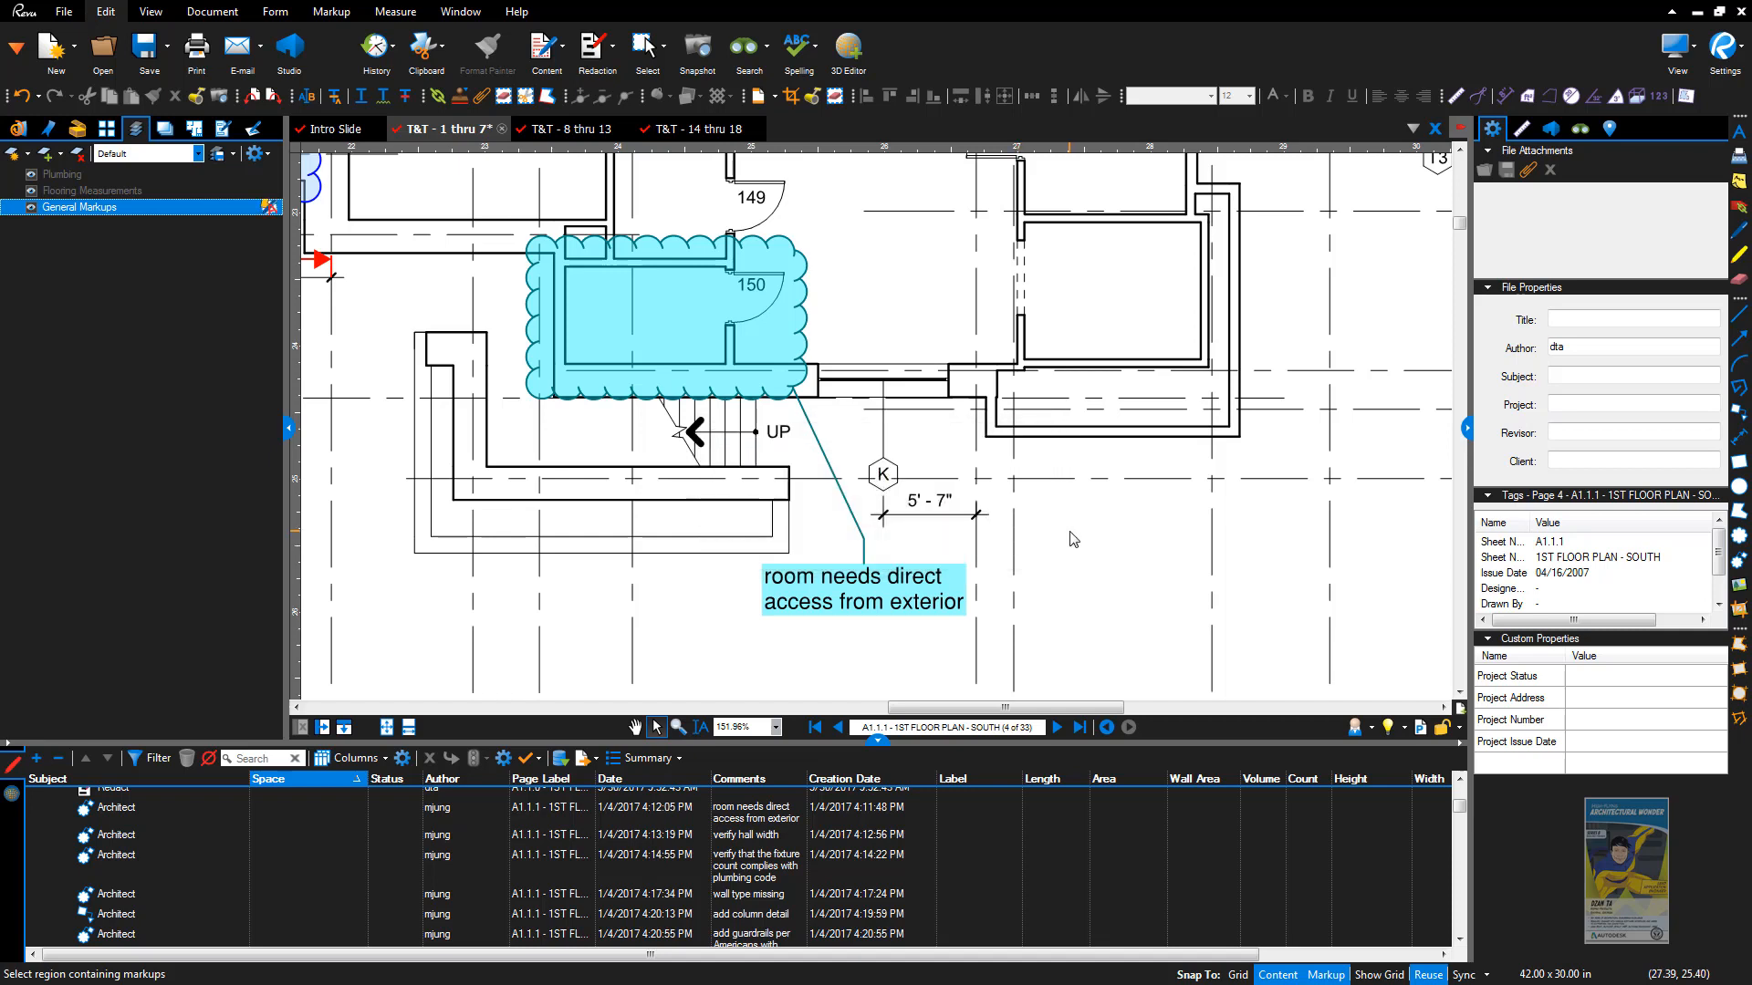
Step: Draw a Cloud+ markup around the room below door 151 on sheet A1.1.1 and label it "Test Markup"
{"action": "left_click", "coordinate": [331, 11]}
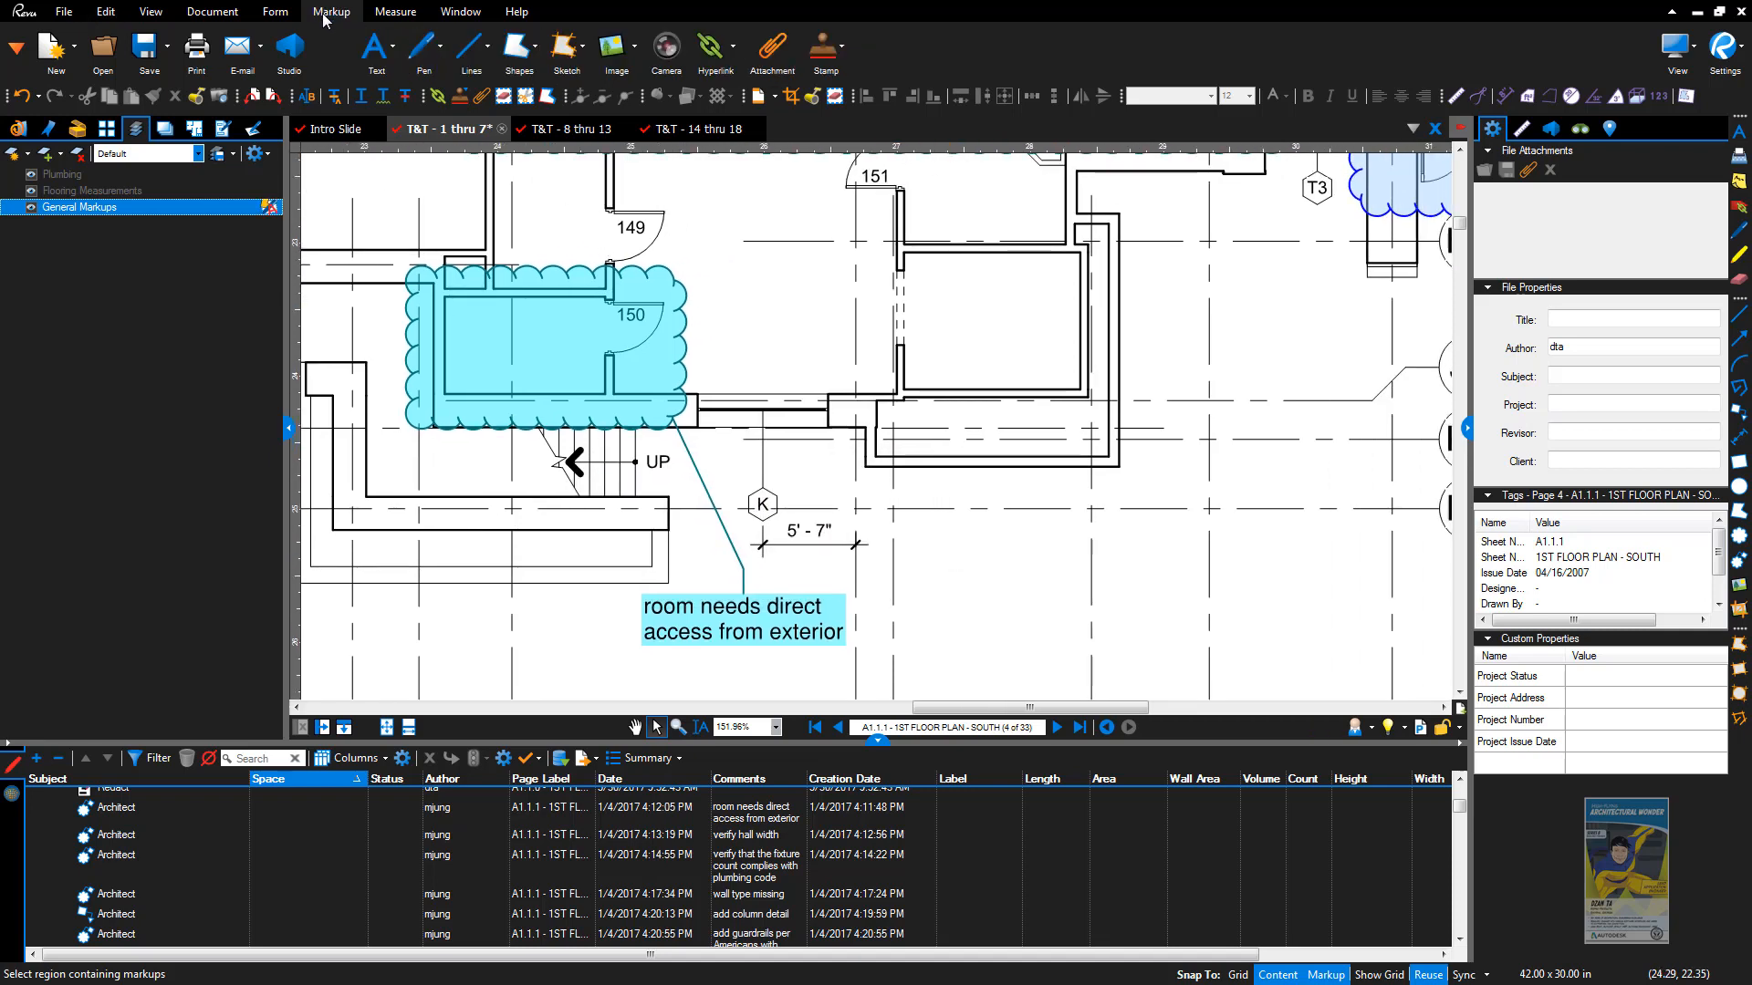
{"action": "left_click", "coordinate": [534, 46]}
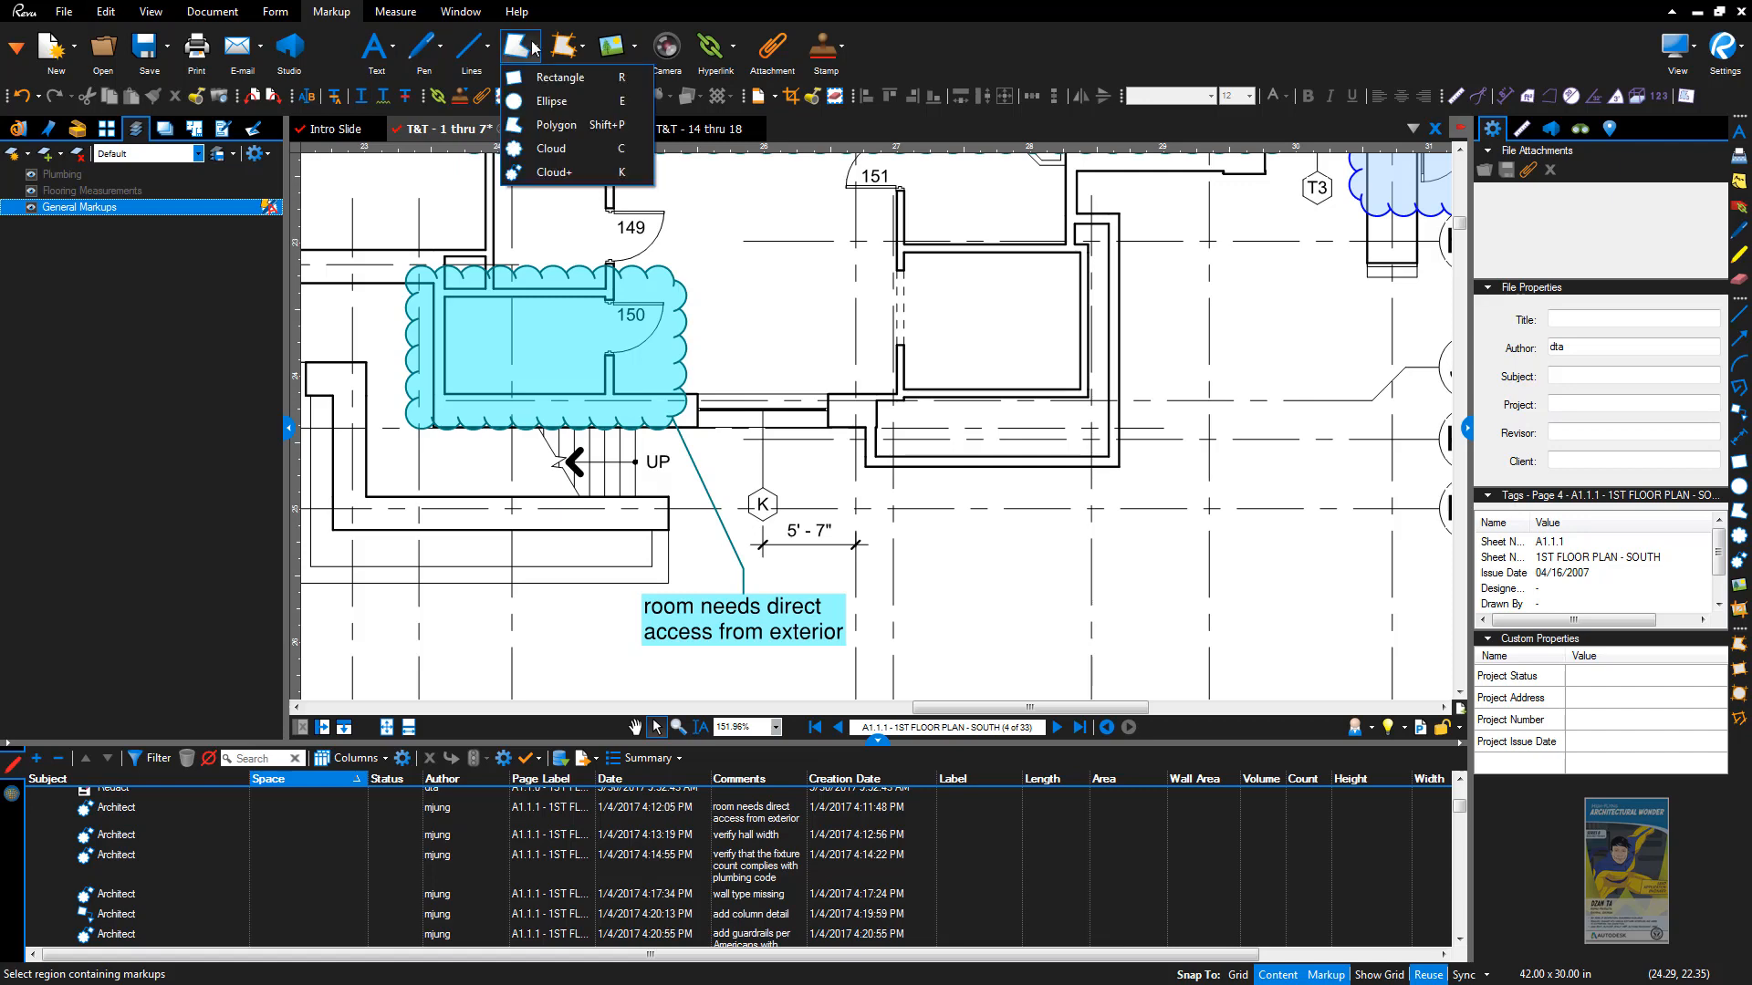
{"action": "left_click", "coordinate": [570, 178]}
{"action": "left_click_drag", "start_coordinate": [873, 222], "coordinate": [1153, 499]}
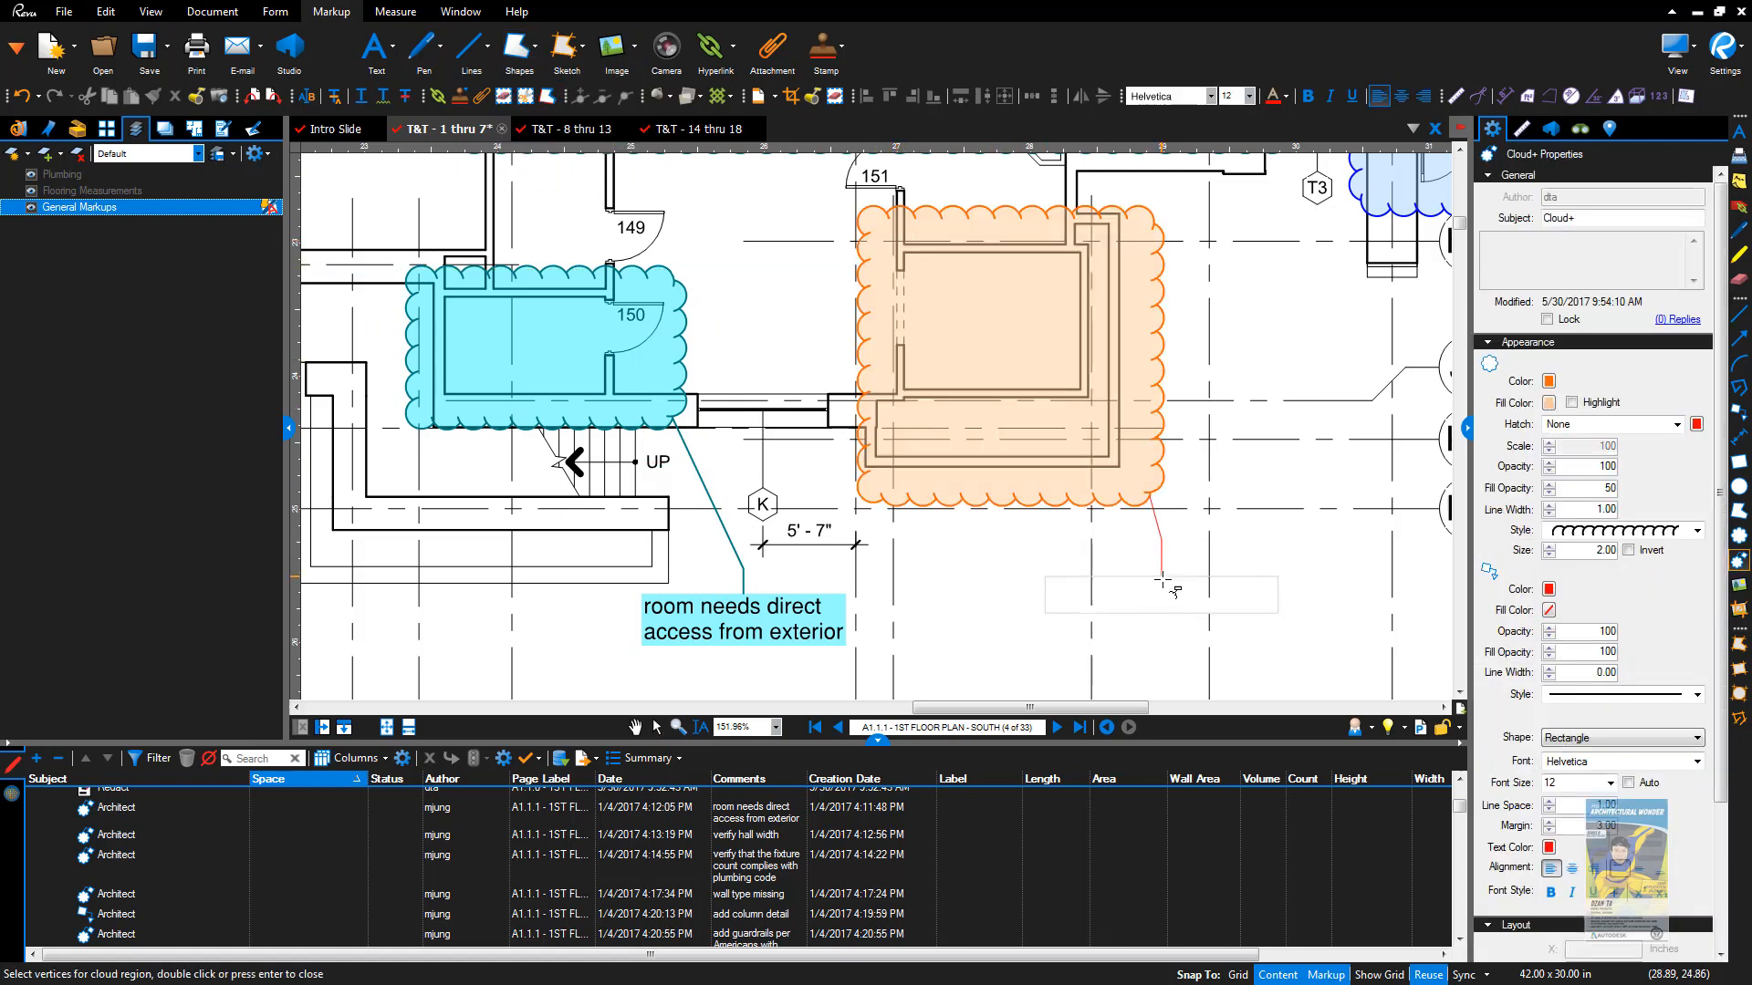
{"action": "left_click", "coordinate": [1227, 588]}
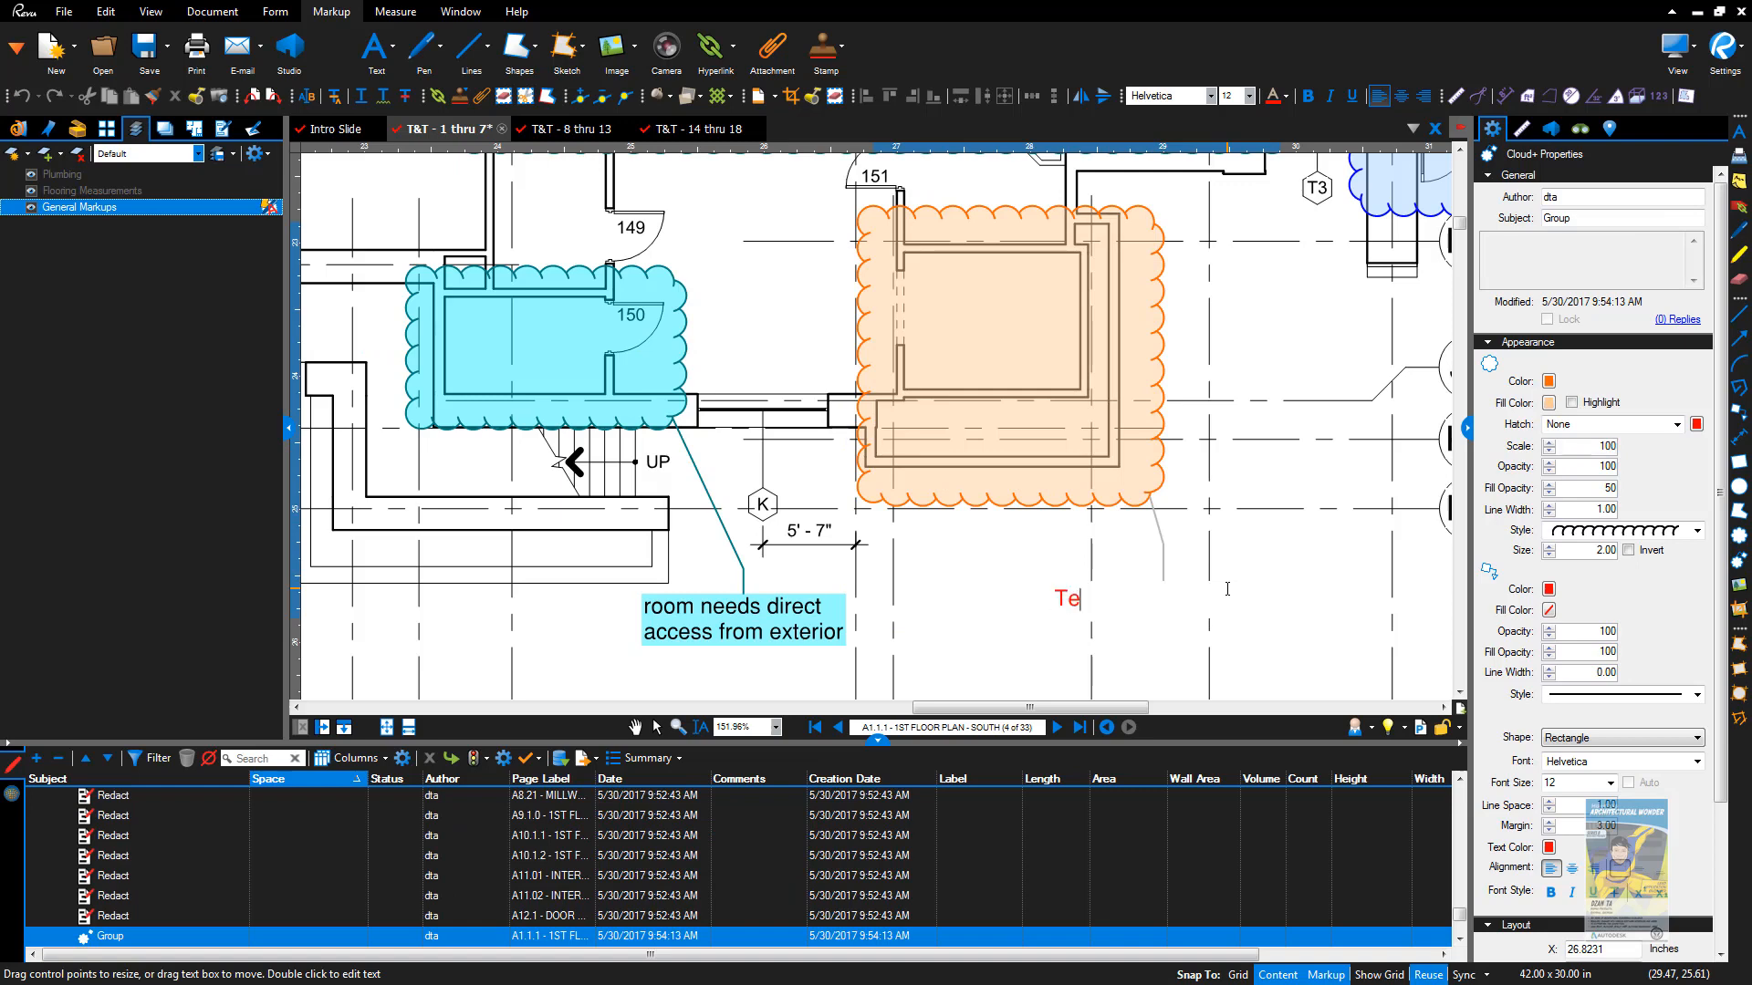
{"action": "type", "text": "Test Mr"}
{"action": "left_click", "coordinate": [656, 727]}
{"action": "left_click", "coordinate": [992, 631]}
Step: Check which layer the "Test Markup" cloud is assigned to
{"action": "left_click", "coordinate": [1012, 500]}
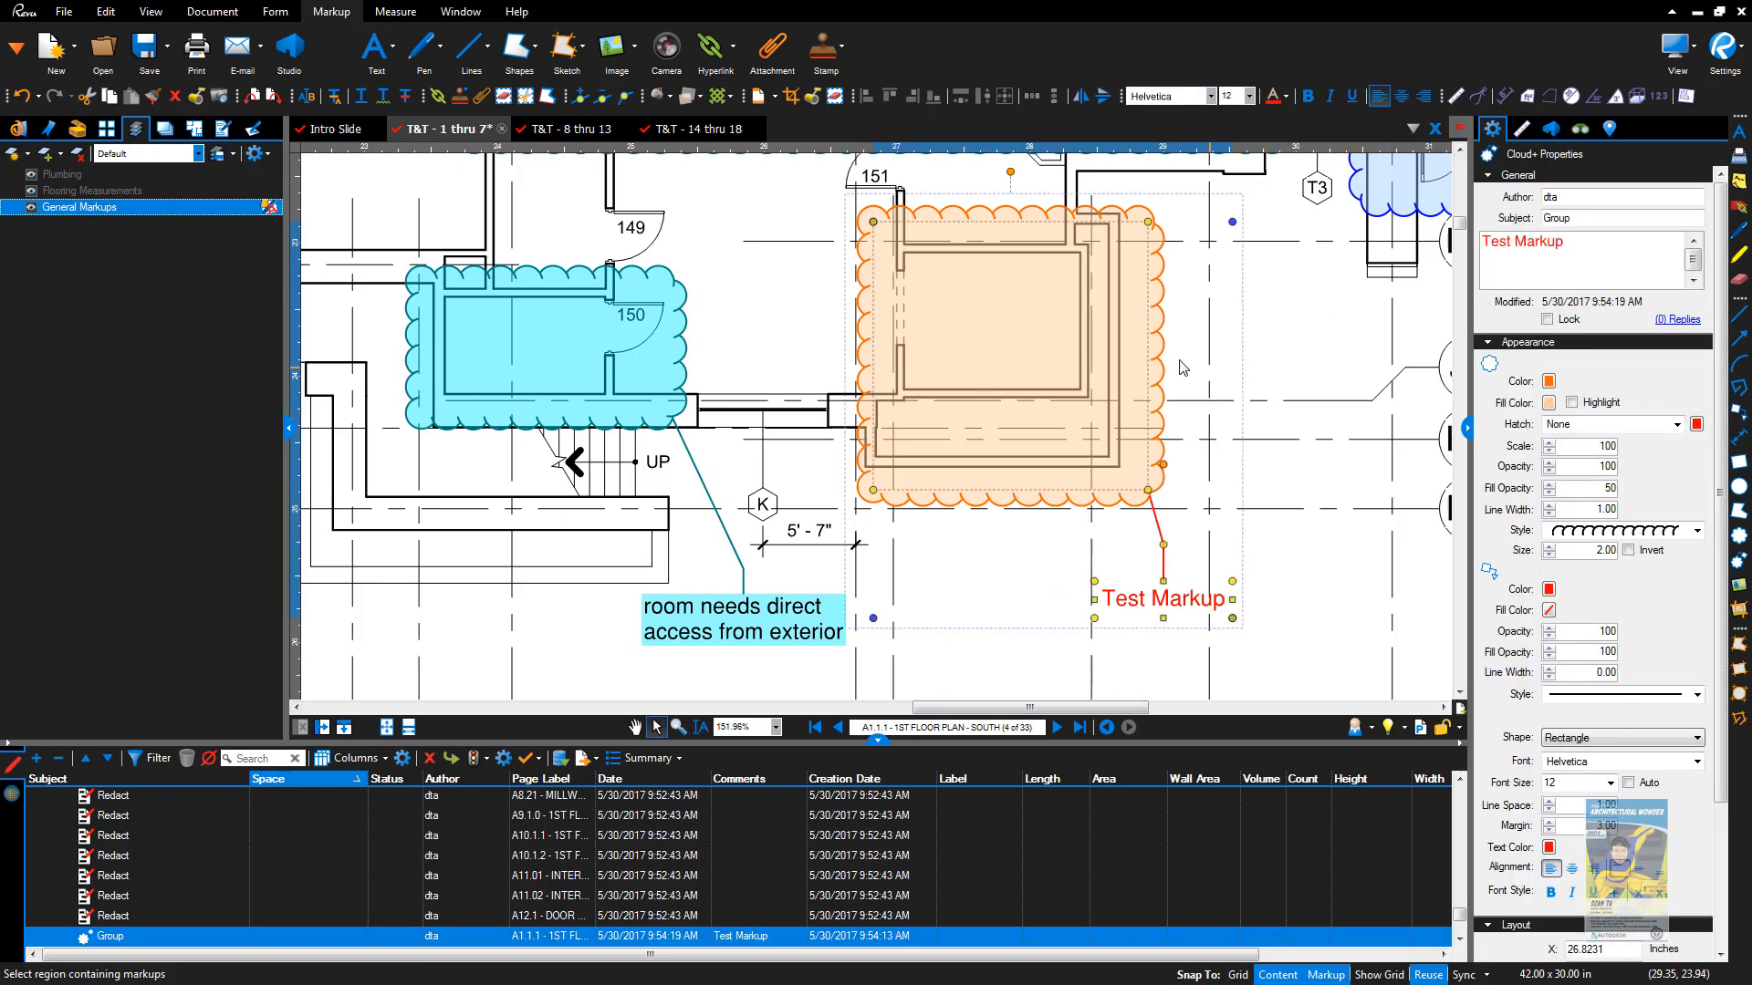
{"action": "right_click", "coordinate": [1132, 345]}
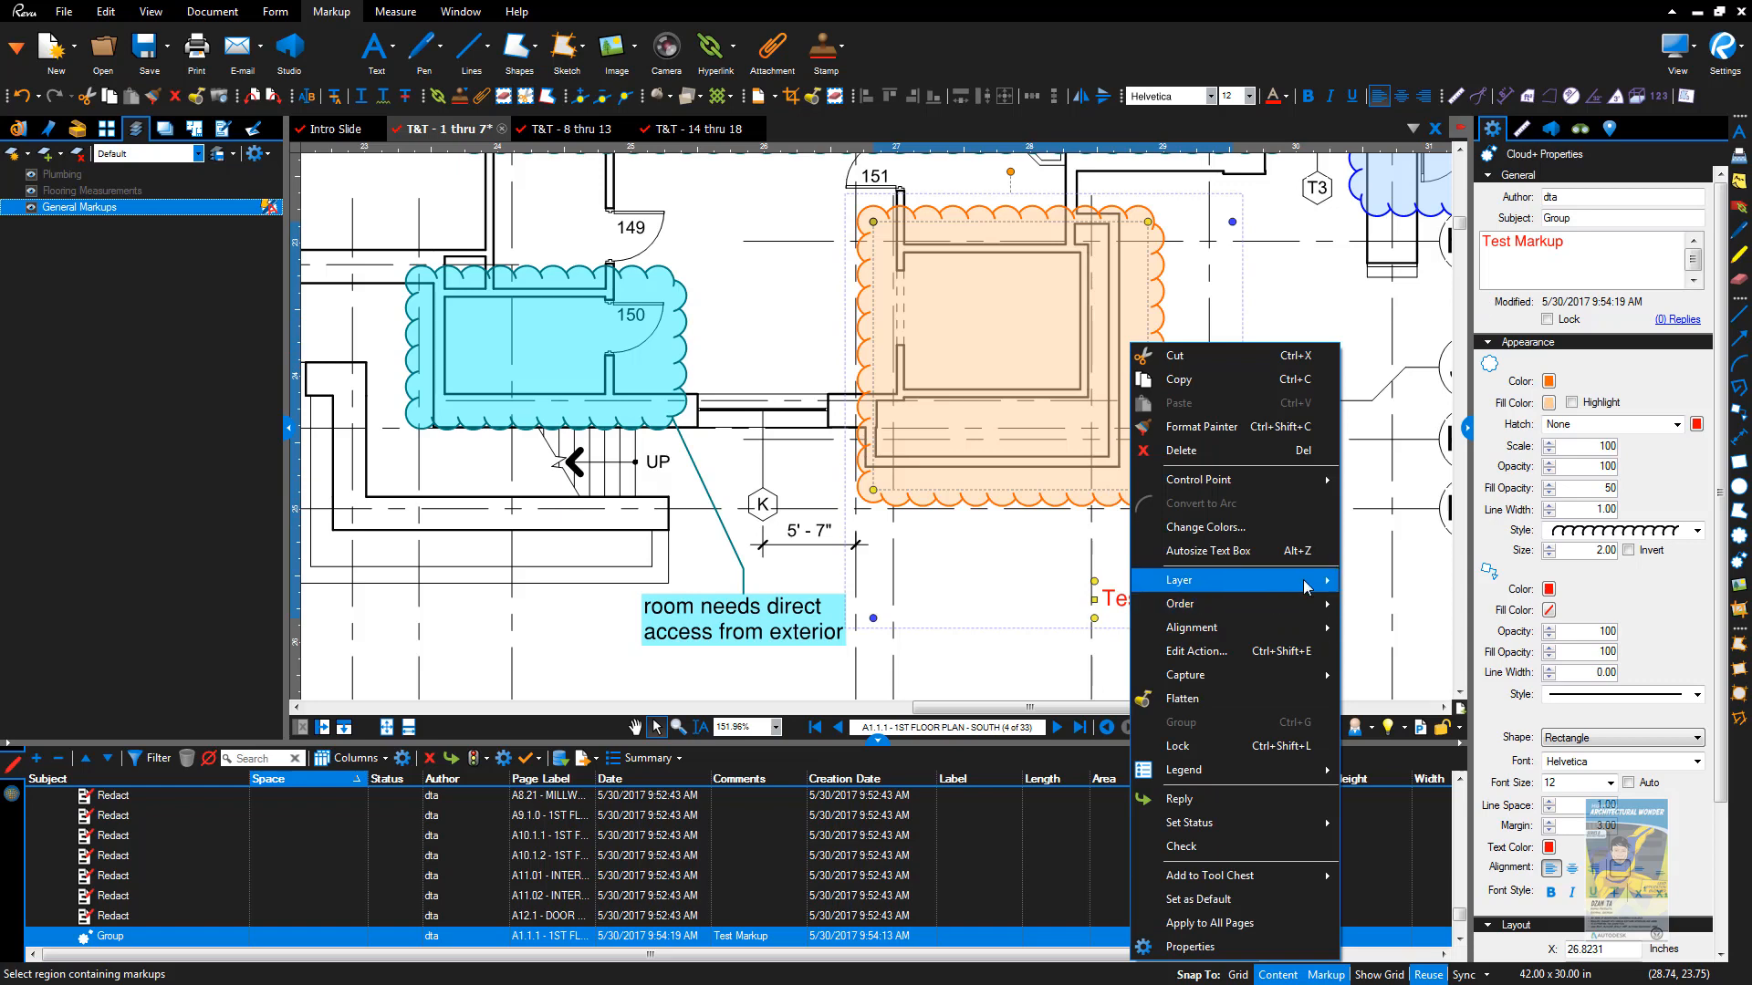
{"action": "mouse_move", "coordinate": [1304, 582]}
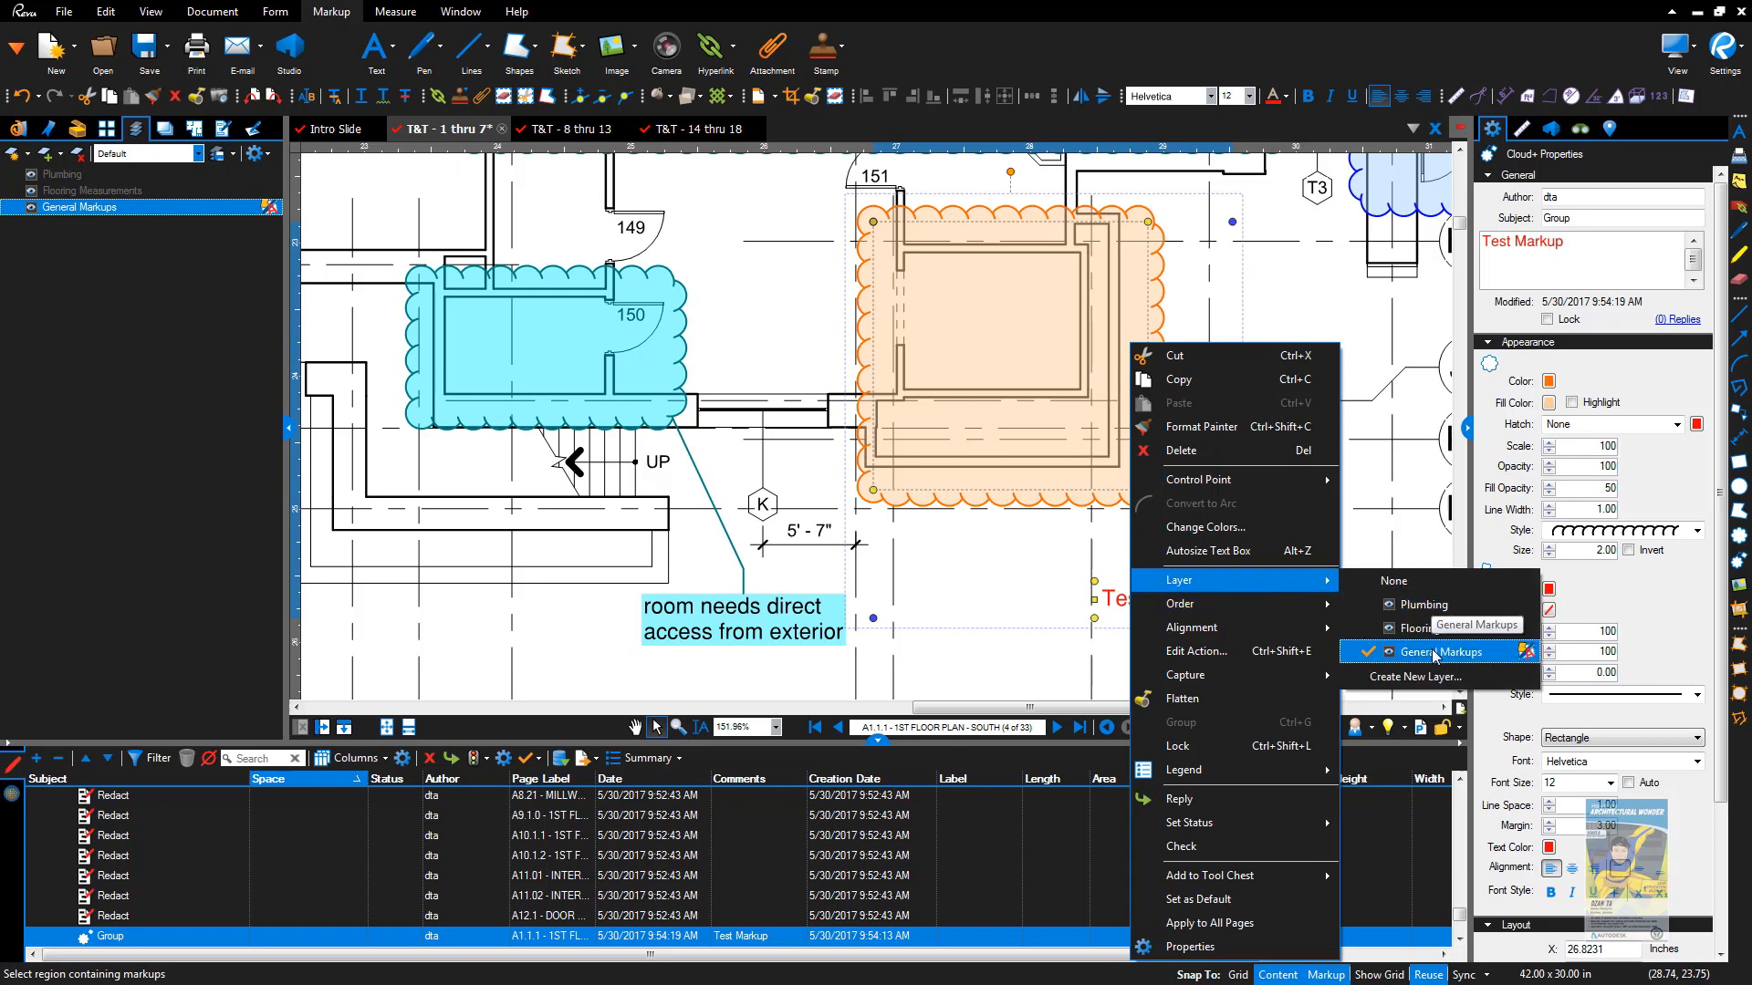
{"action": "left_click", "coordinate": [1031, 665]}
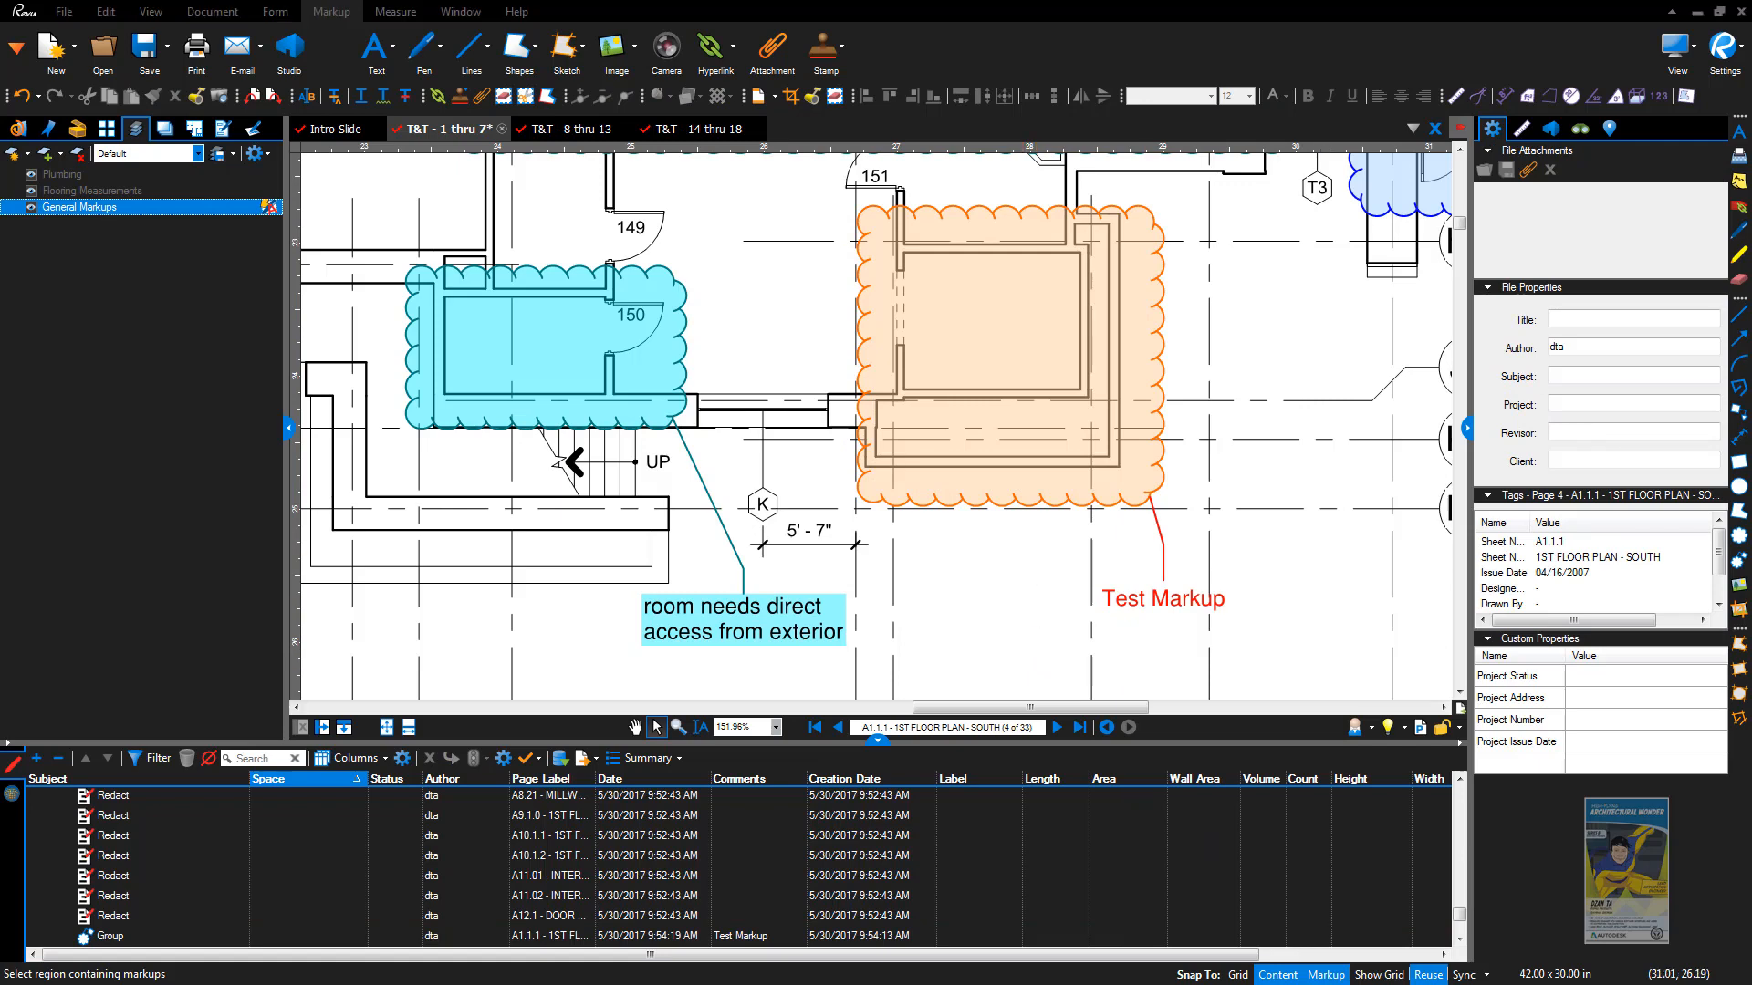
Step: Start a polygon markup with six vertices in the empty area between grid bubble F and the exterior stair
{"action": "left_click_drag", "start_coordinate": [1003, 586], "coordinate": [989, 607]}
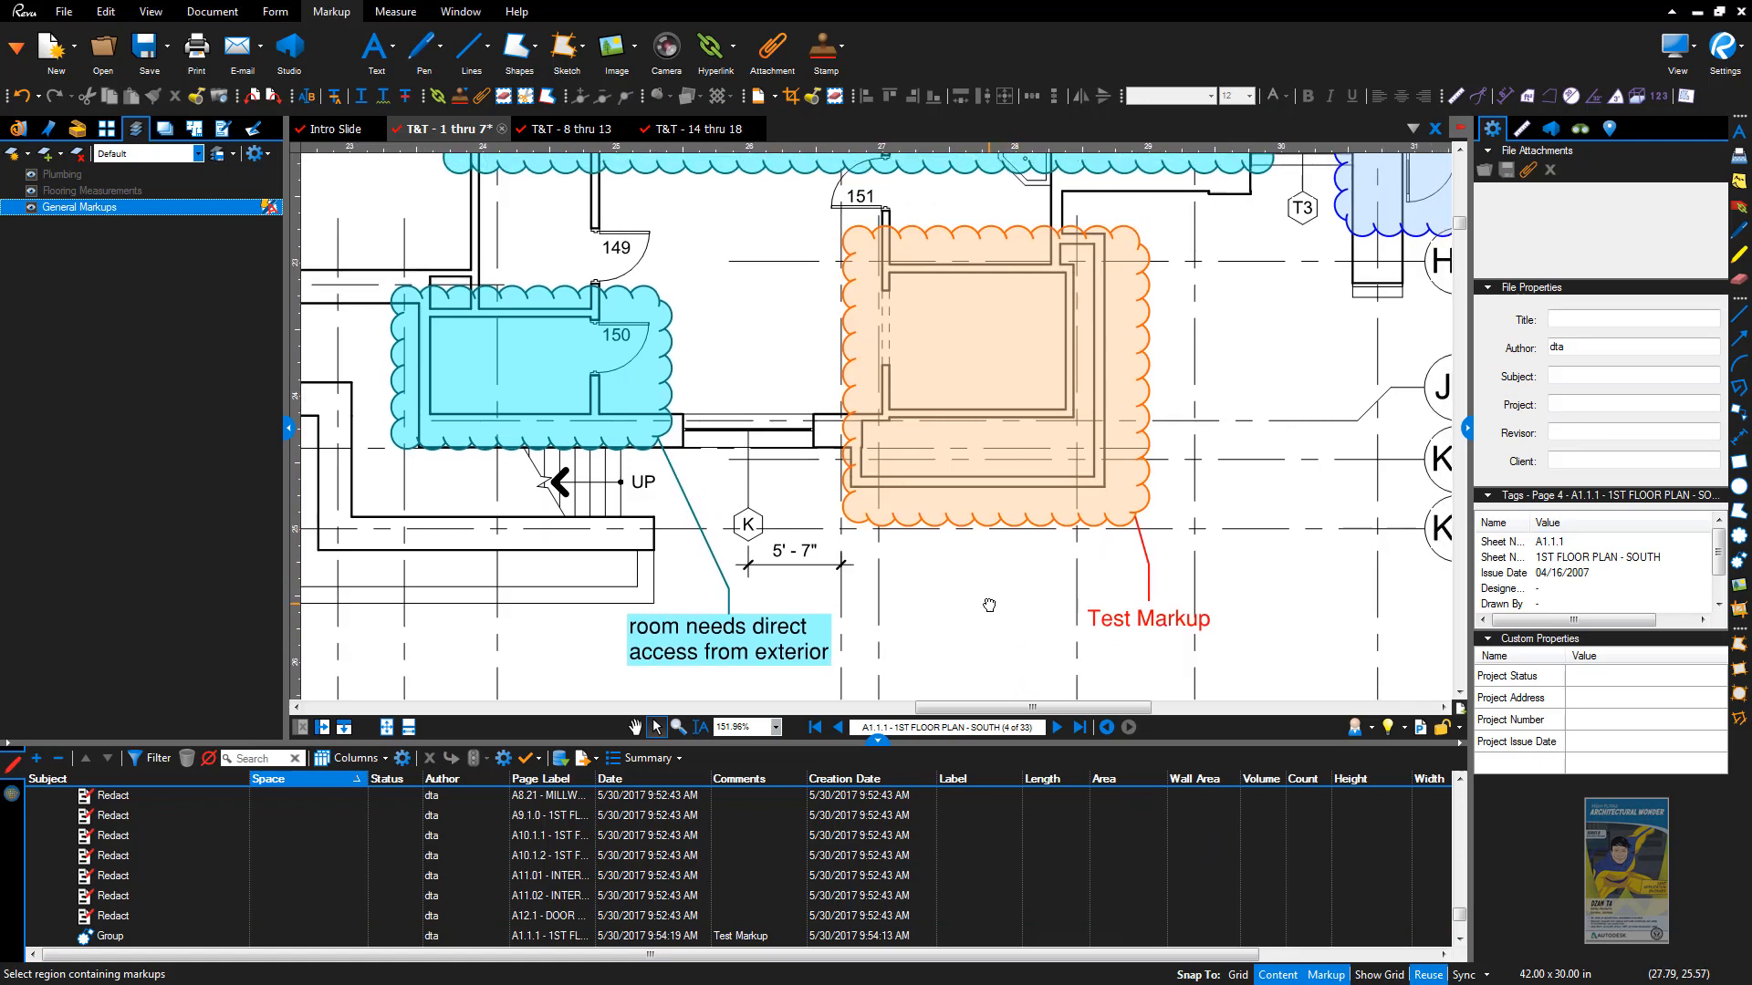
{"action": "scroll", "coordinate": [986, 579], "scroll_direction": "down", "scroll_amount": 5}
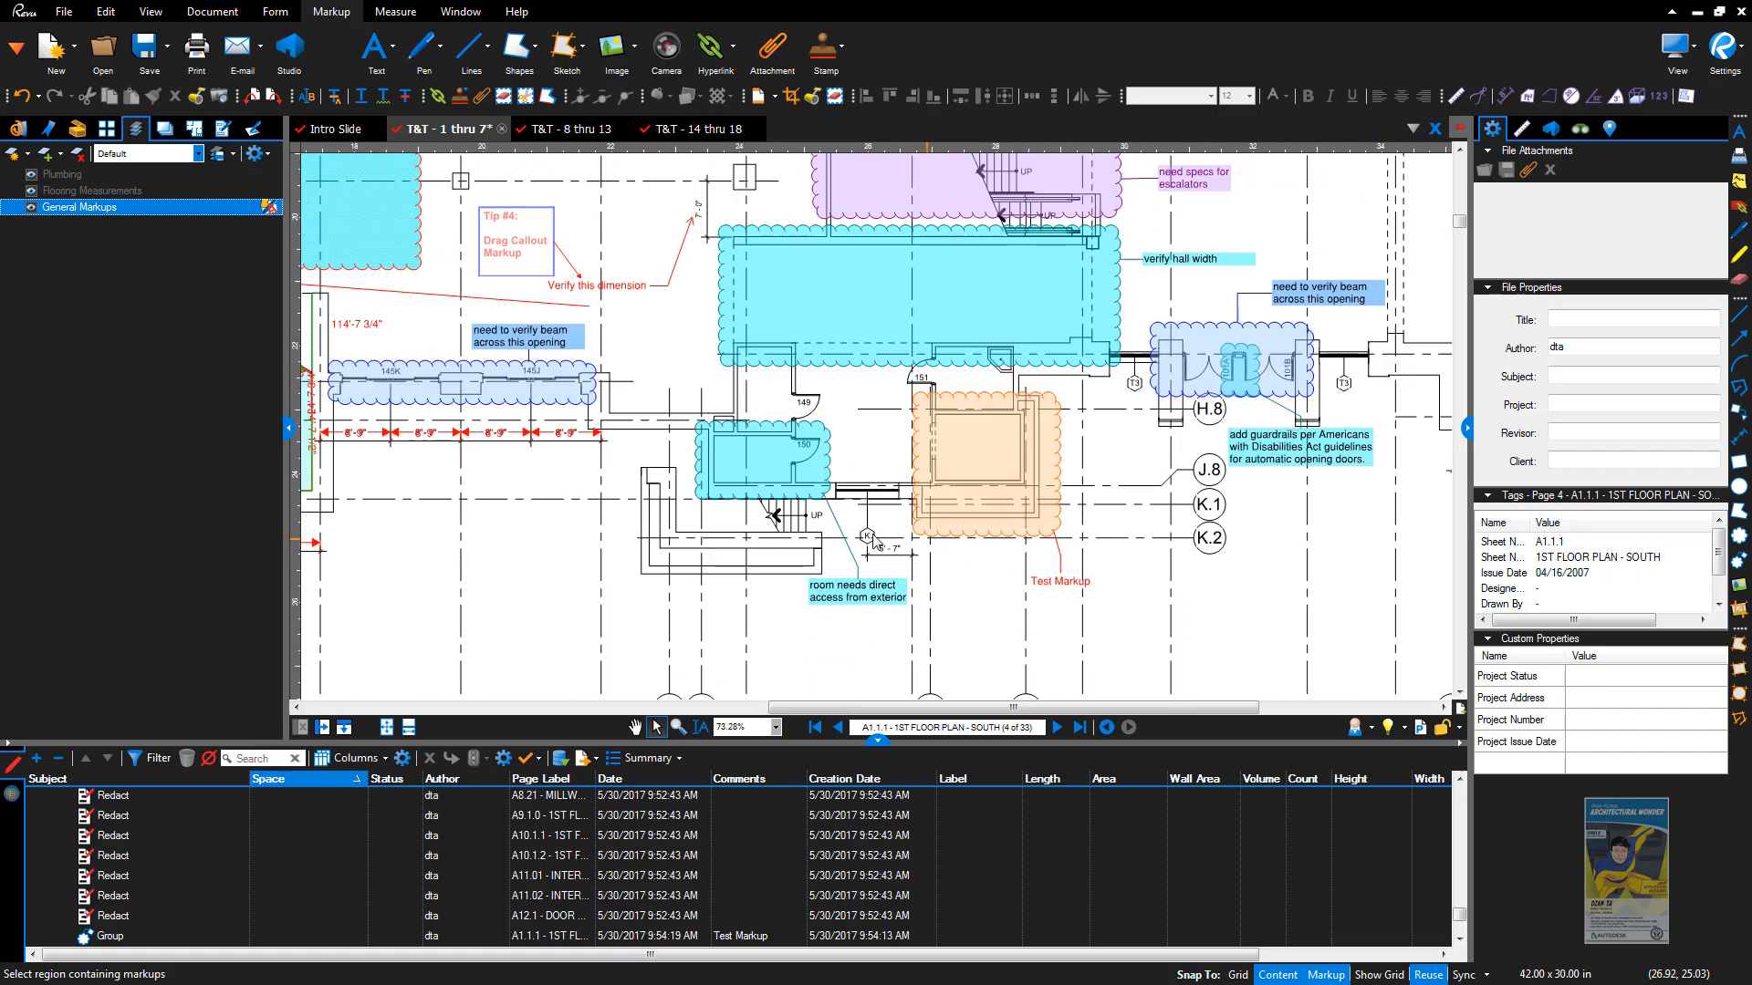
{"action": "scroll", "coordinate": [777, 442], "scroll_direction": "up", "scroll_amount": 4}
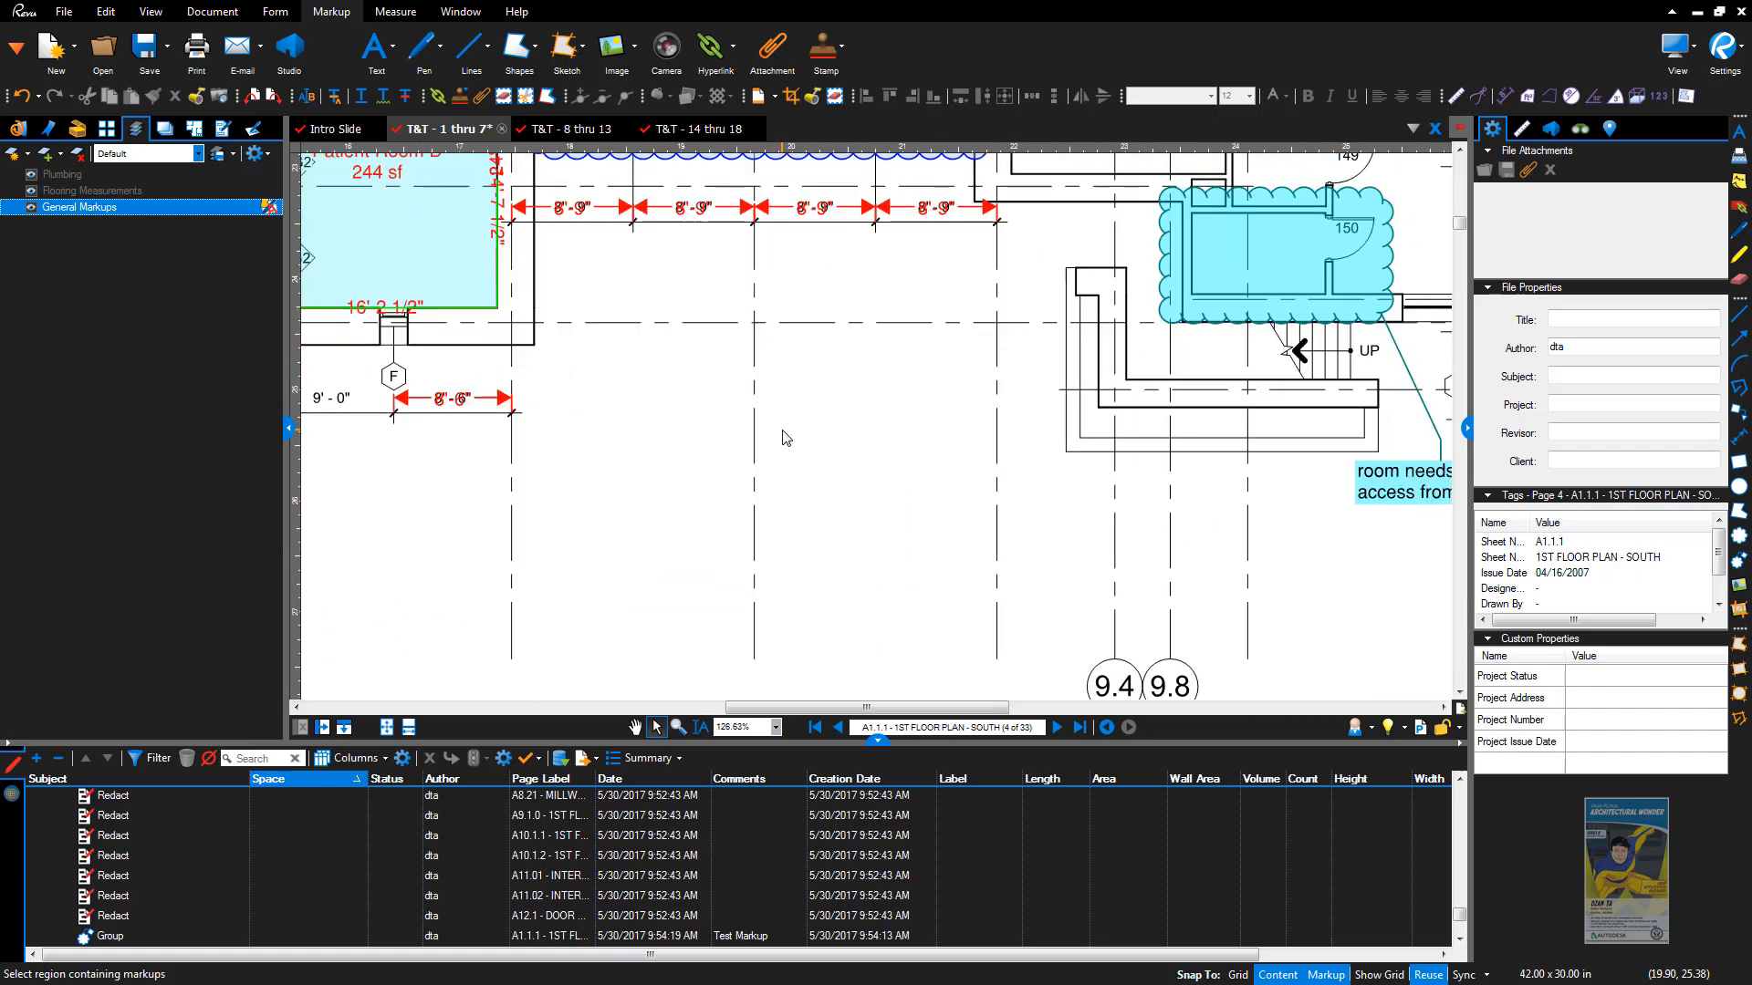
{"action": "left_click_drag", "start_coordinate": [808, 420], "coordinate": [796, 462]}
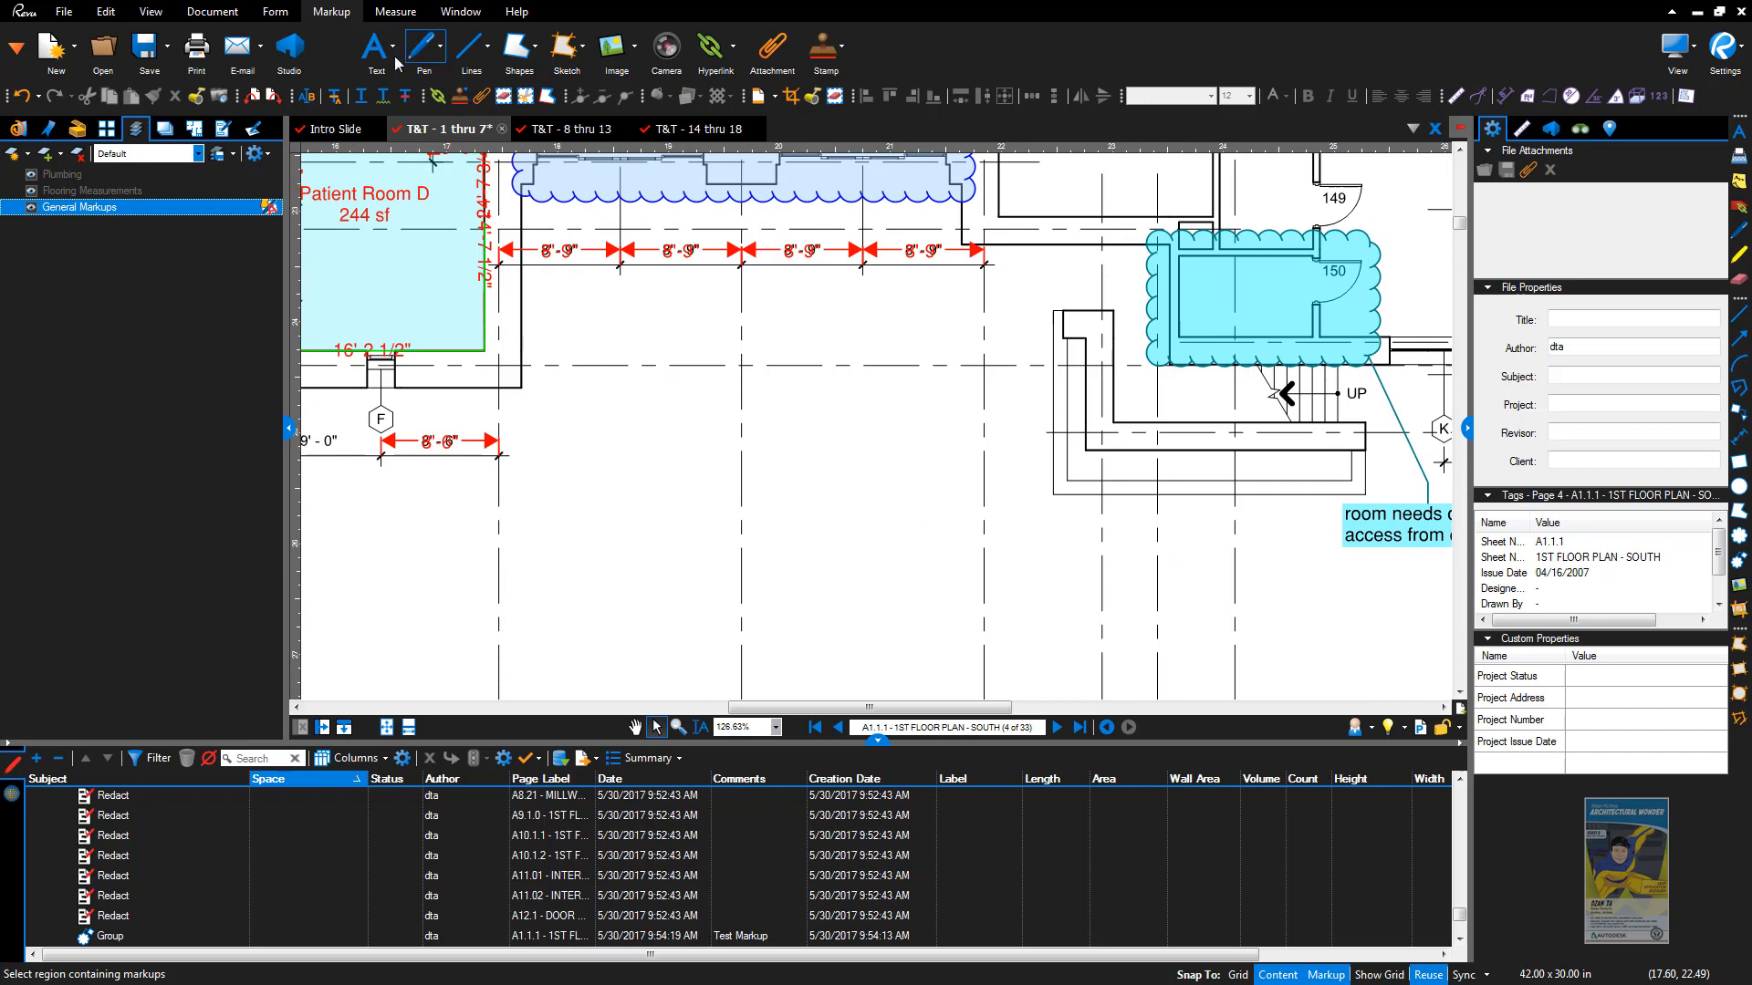
{"action": "left_click", "coordinate": [333, 20]}
{"action": "left_click", "coordinate": [534, 45]}
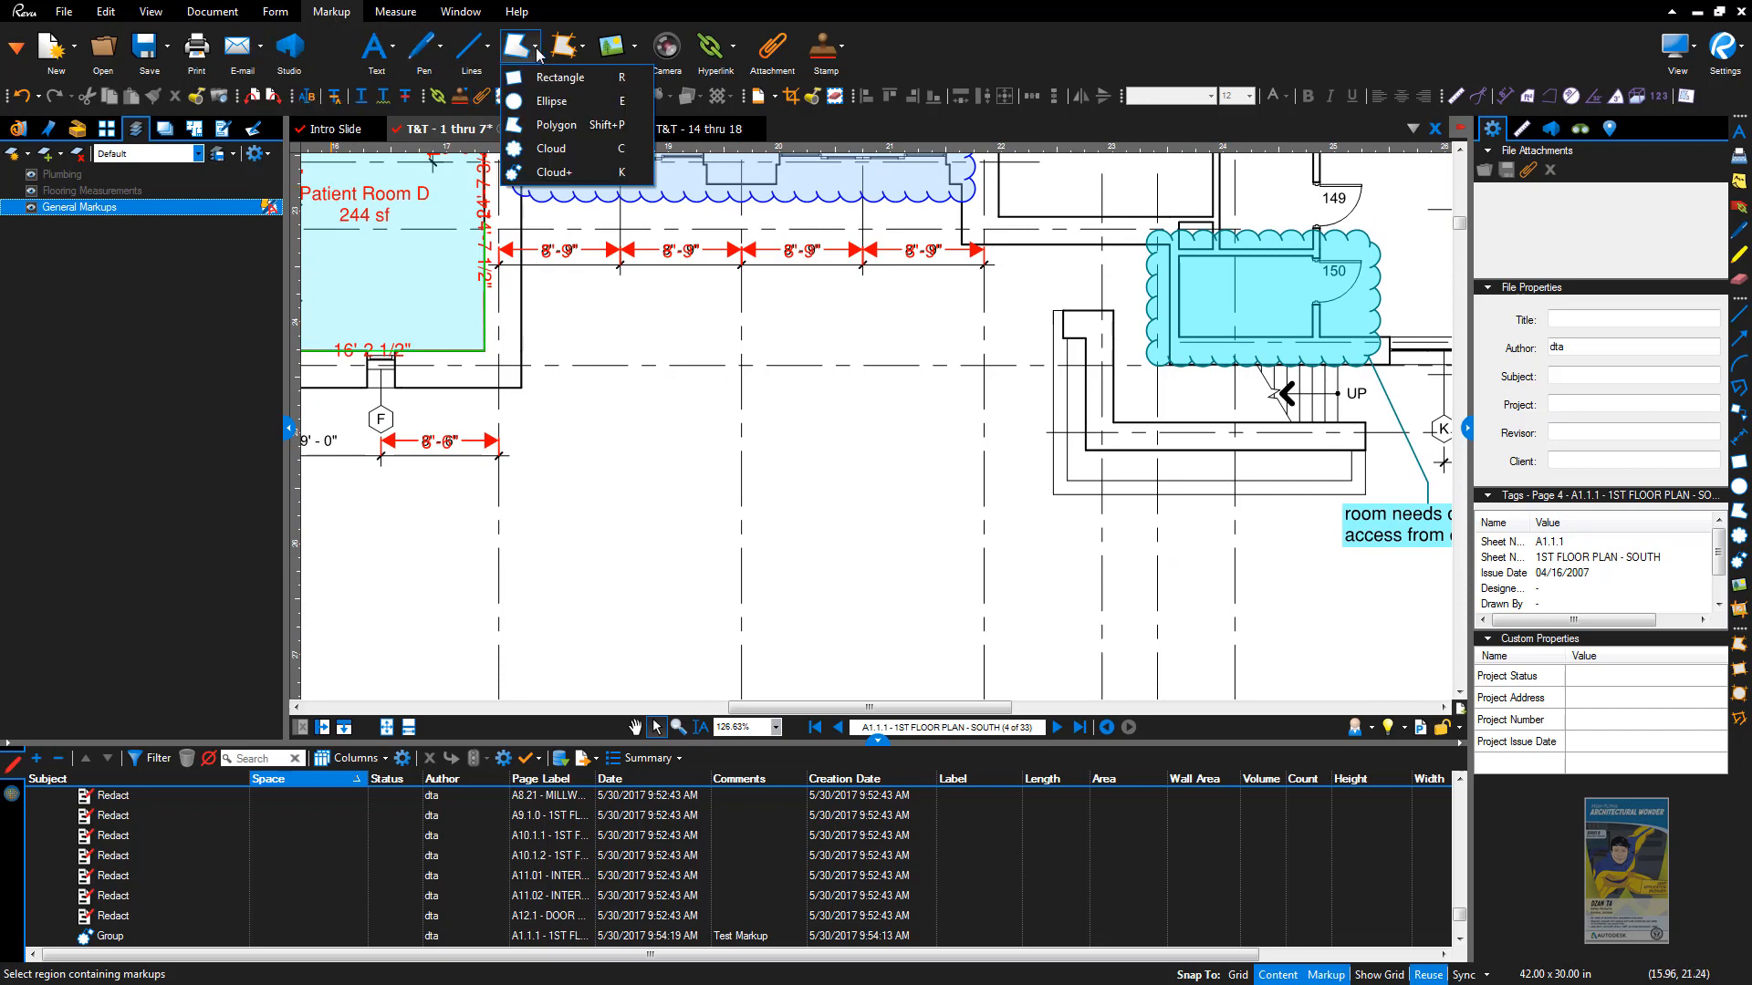
{"action": "left_click", "coordinate": [576, 133]}
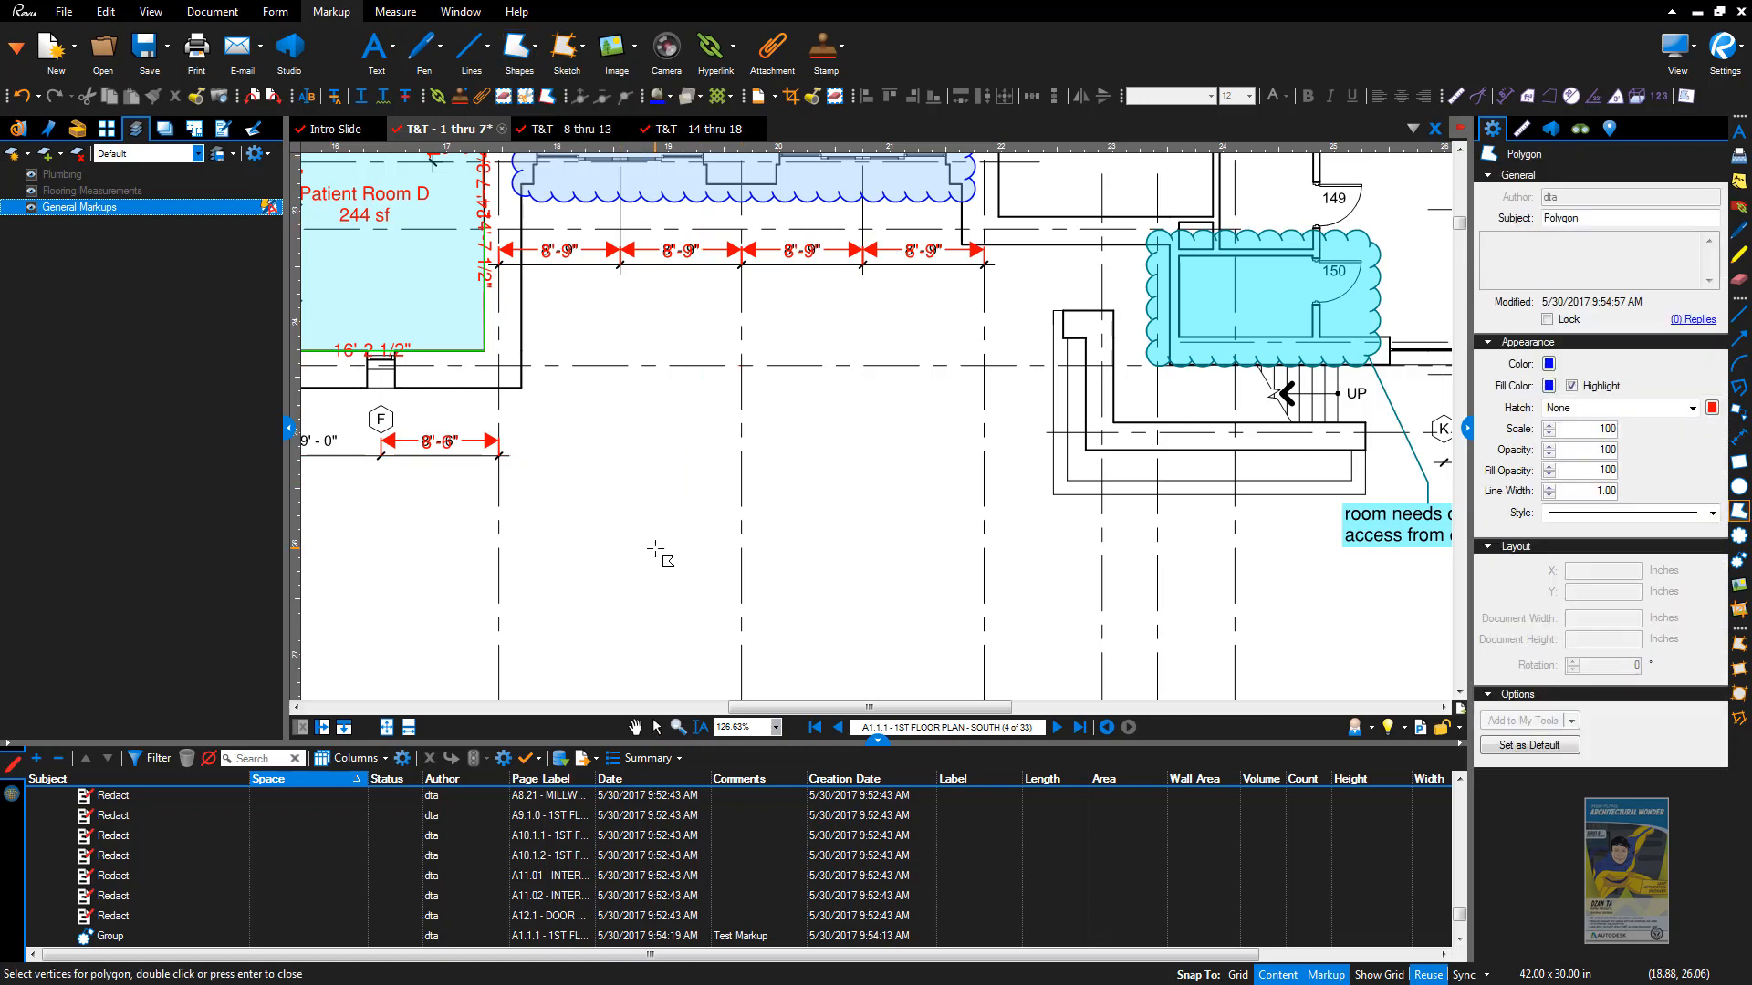
{"action": "left_click", "coordinate": [654, 548]}
{"action": "left_click", "coordinate": [620, 454]}
{"action": "left_click", "coordinate": [847, 429]}
{"action": "left_click", "coordinate": [833, 517]}
{"action": "left_click", "coordinate": [901, 571]}
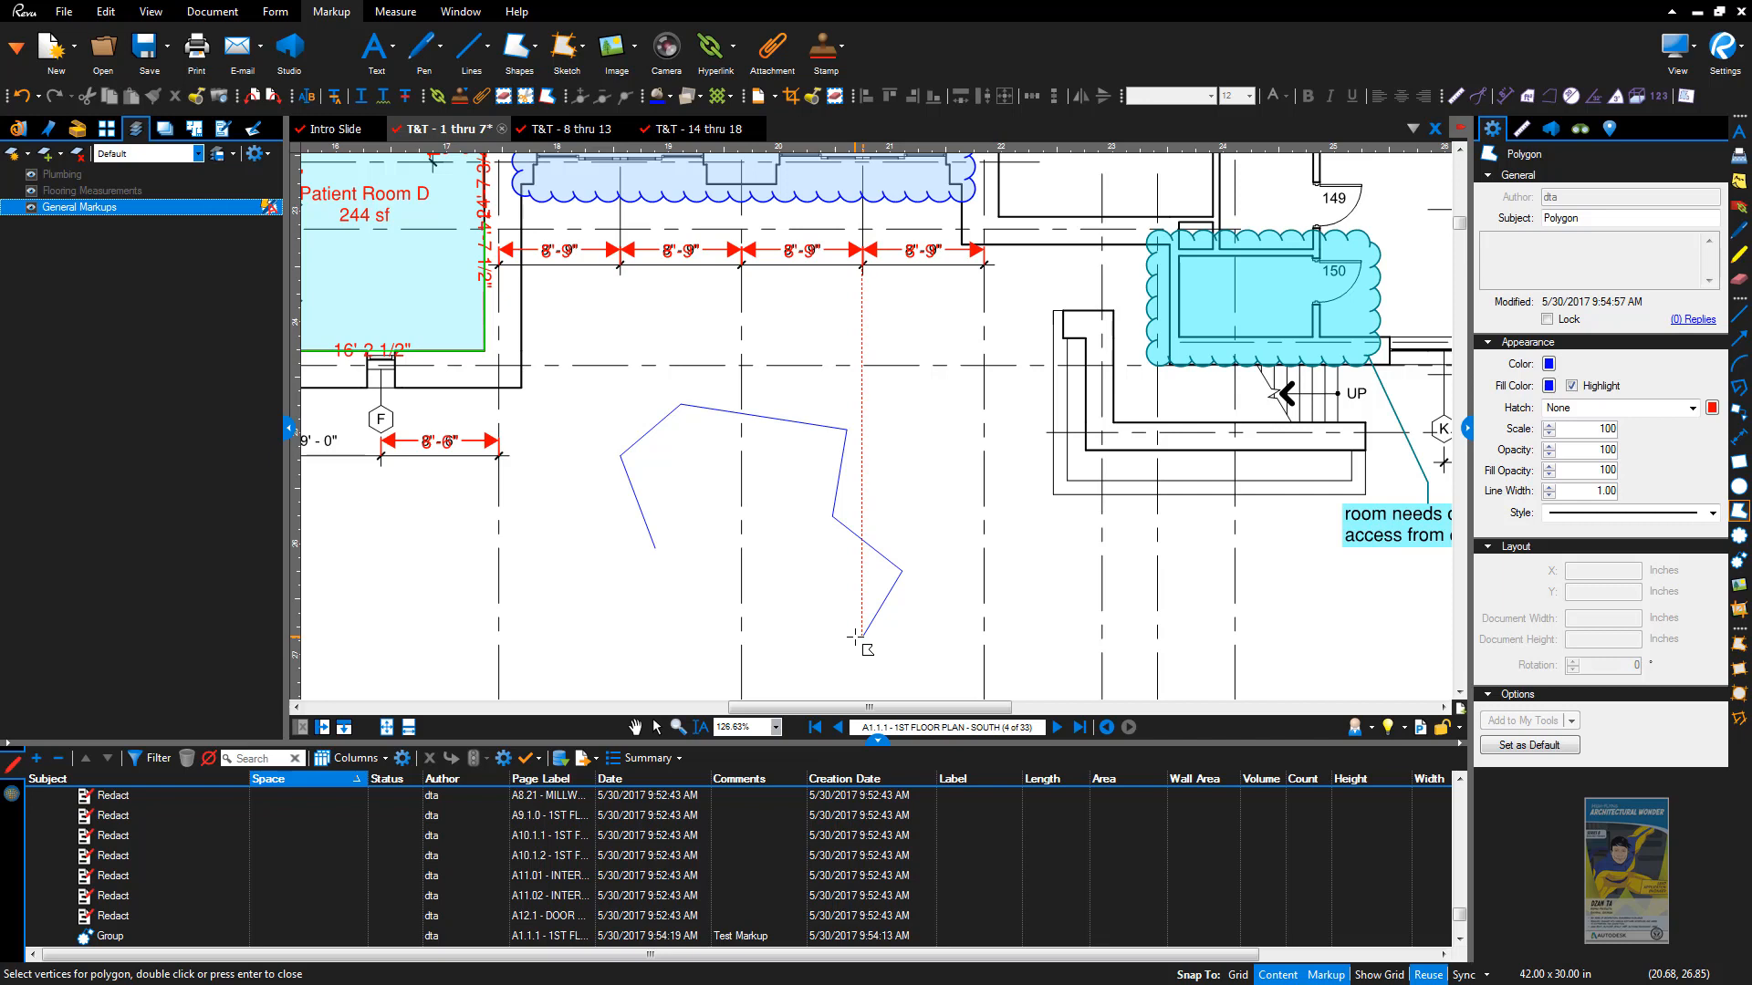
Step: Remove the last segment of the unfinished polygon, add two further vertices and close the shape at its starting point
{"action": "key", "text": "BackSpace"}
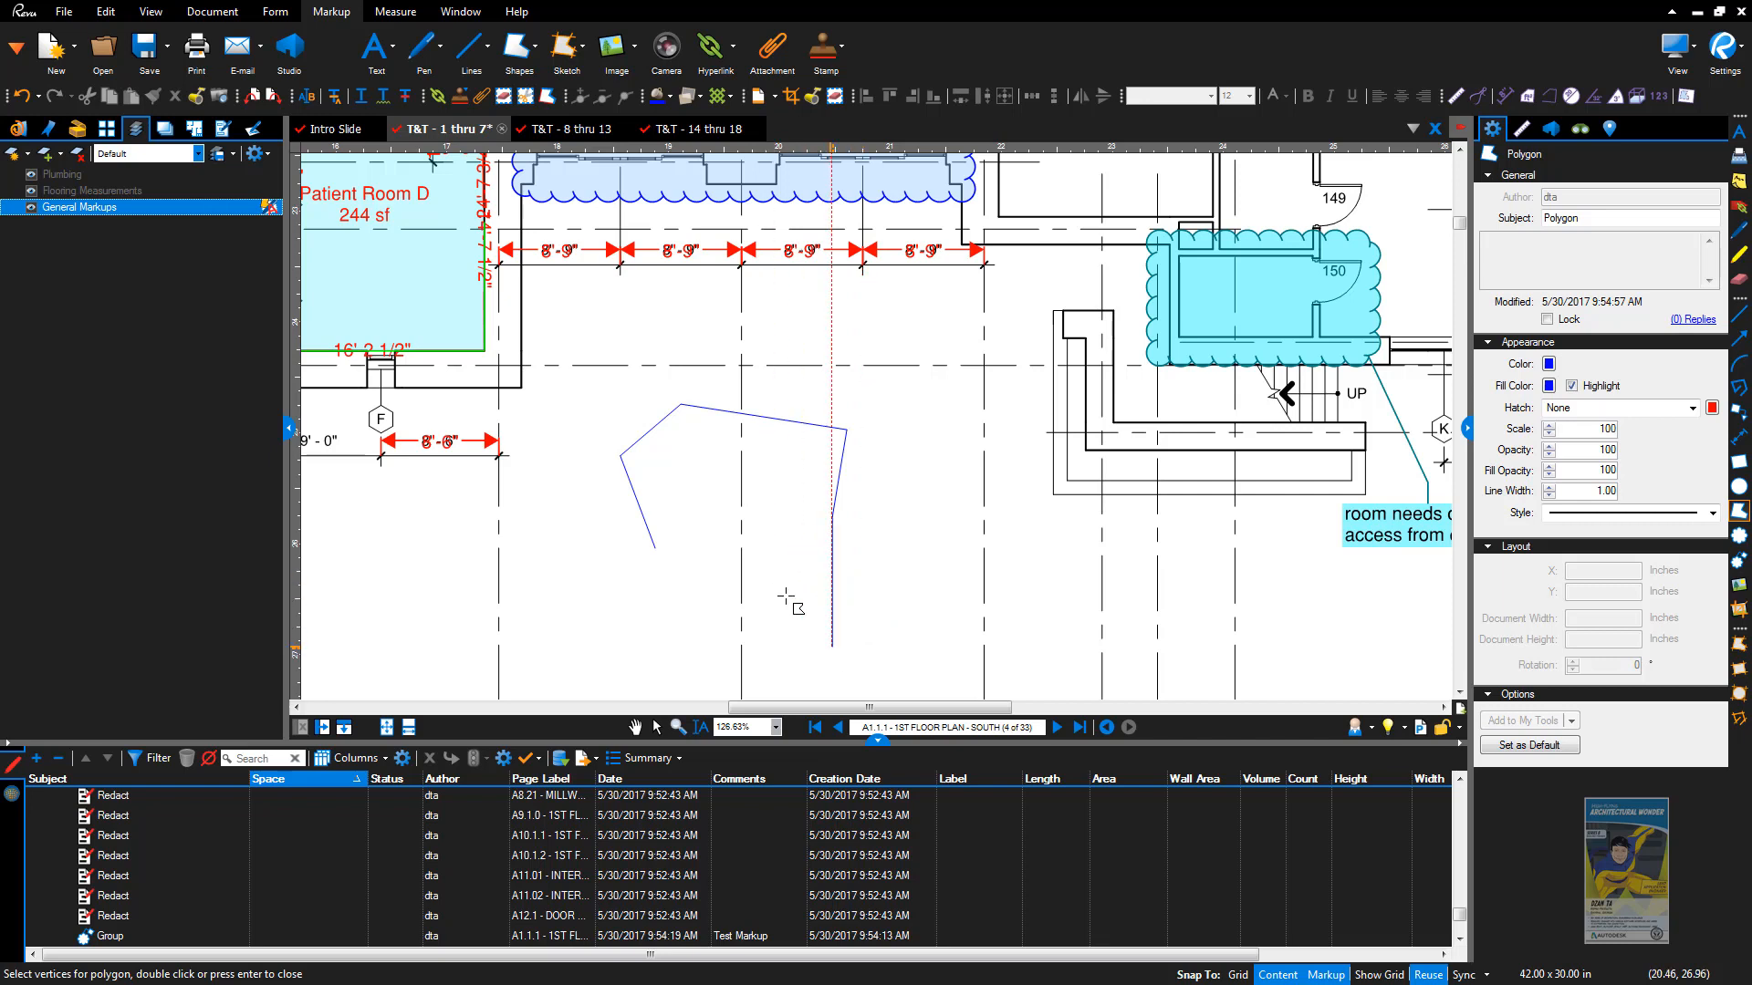
{"action": "left_click", "coordinate": [782, 599]}
{"action": "left_click", "coordinate": [703, 514]}
{"action": "left_click", "coordinate": [703, 651]}
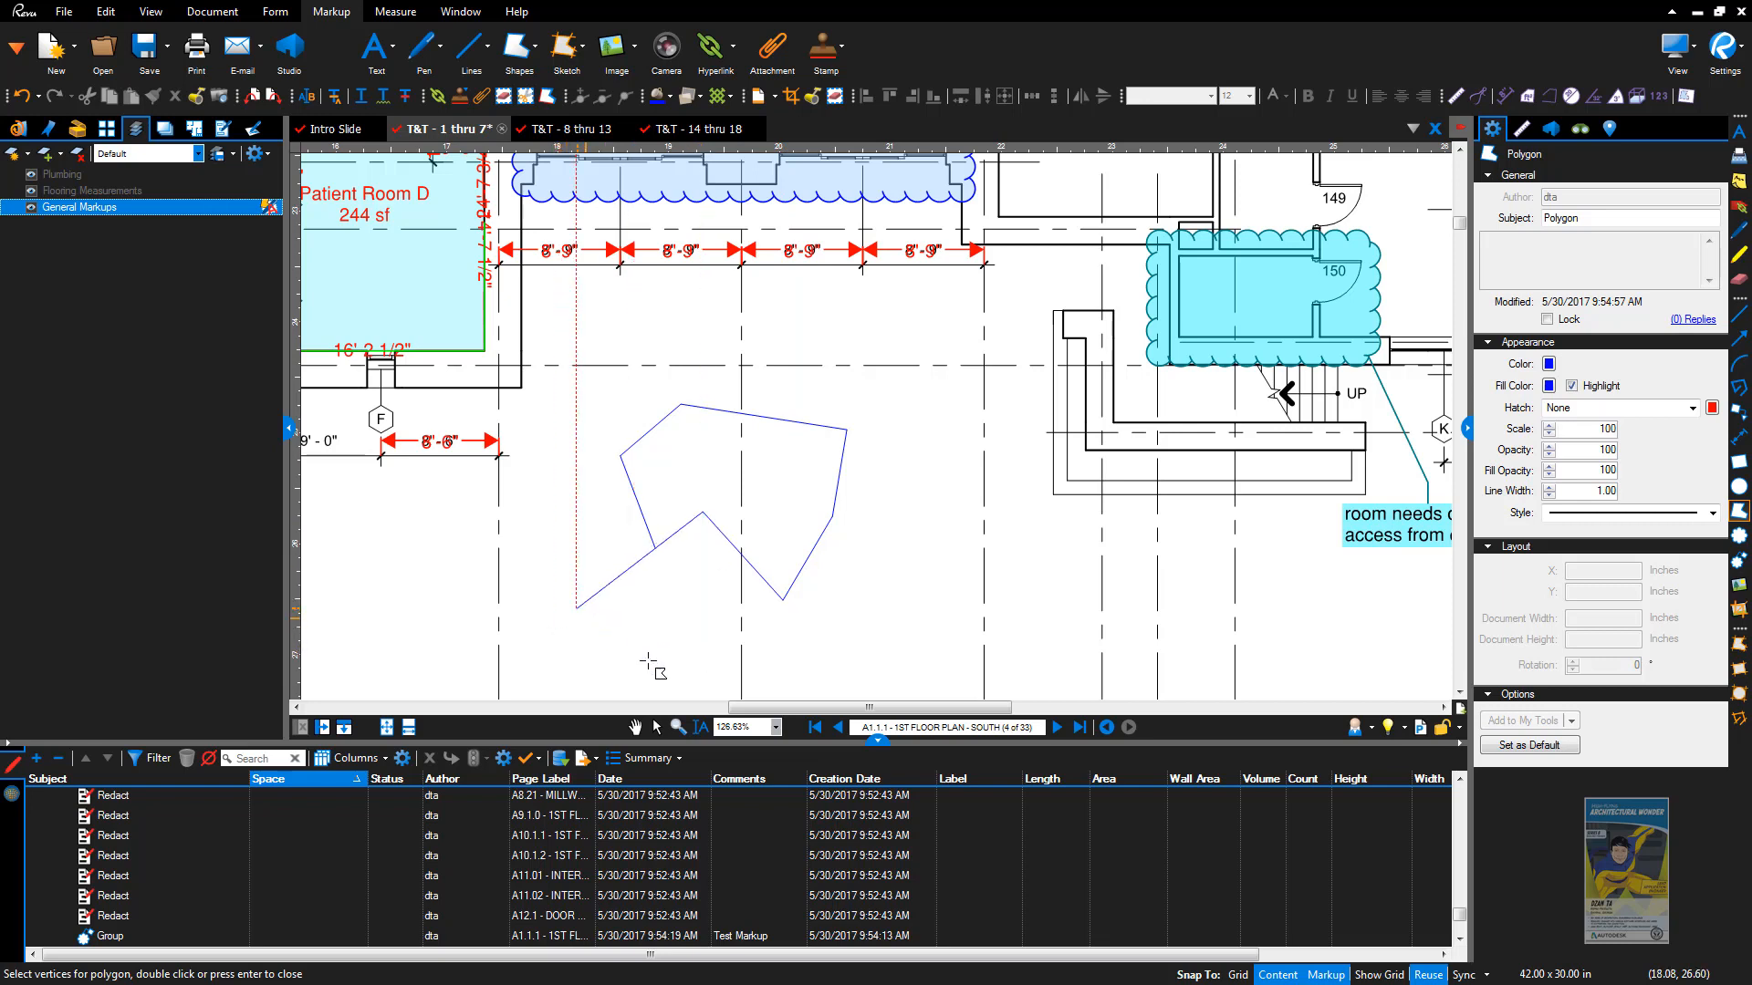
{"action": "left_click", "coordinate": [655, 546]}
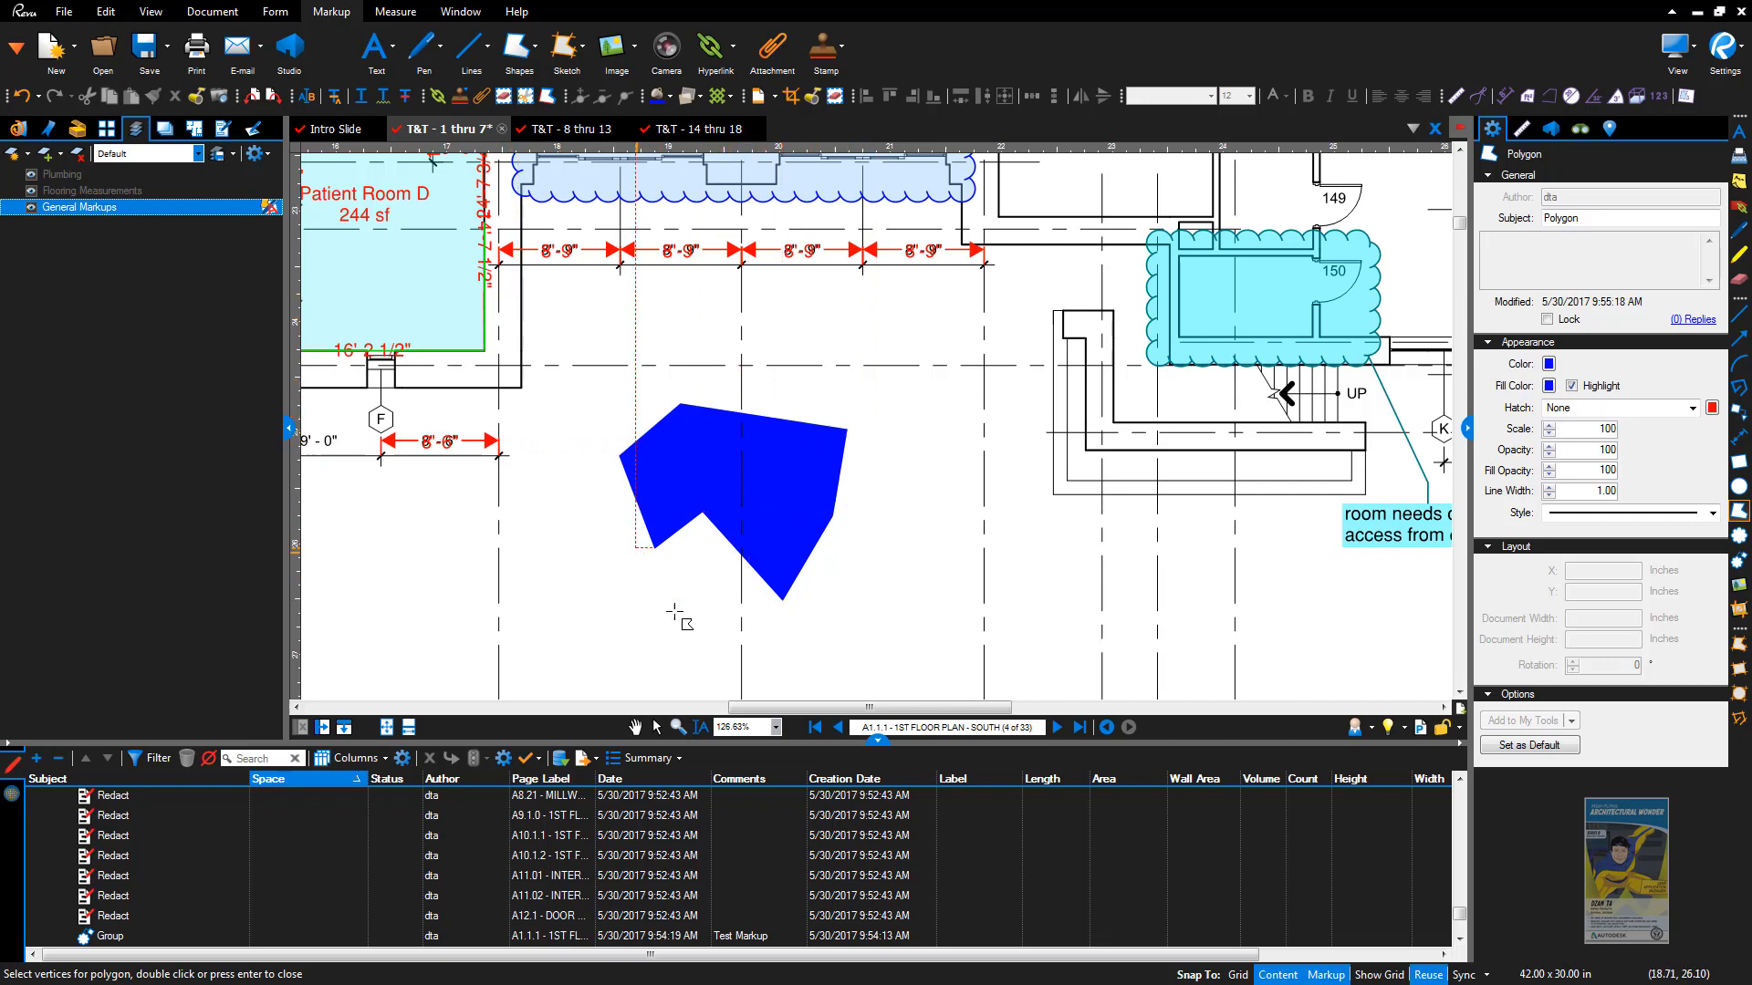
{"action": "left_click", "coordinate": [656, 727]}
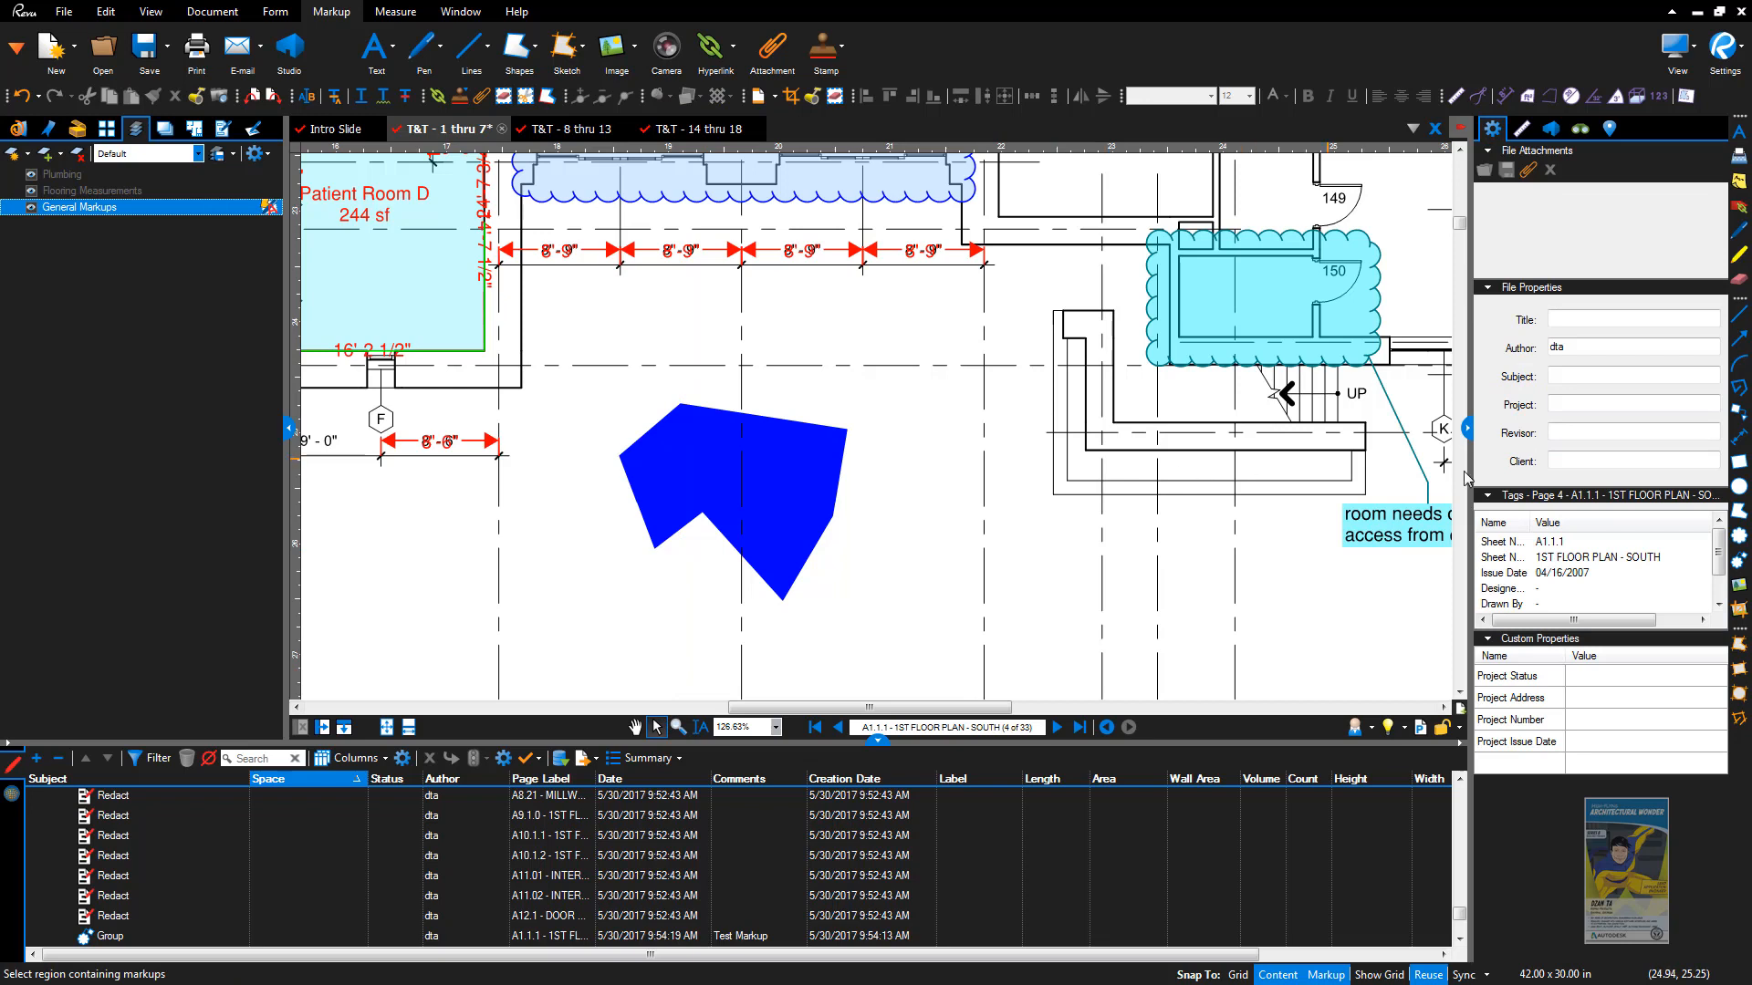
Step: Move the text box of the "Verify this dimension" callout to the right, leaving its arrowhead at the 7'-0" dimension
{"action": "scroll", "coordinate": [1232, 427], "scroll_direction": "up", "scroll_amount": 1}
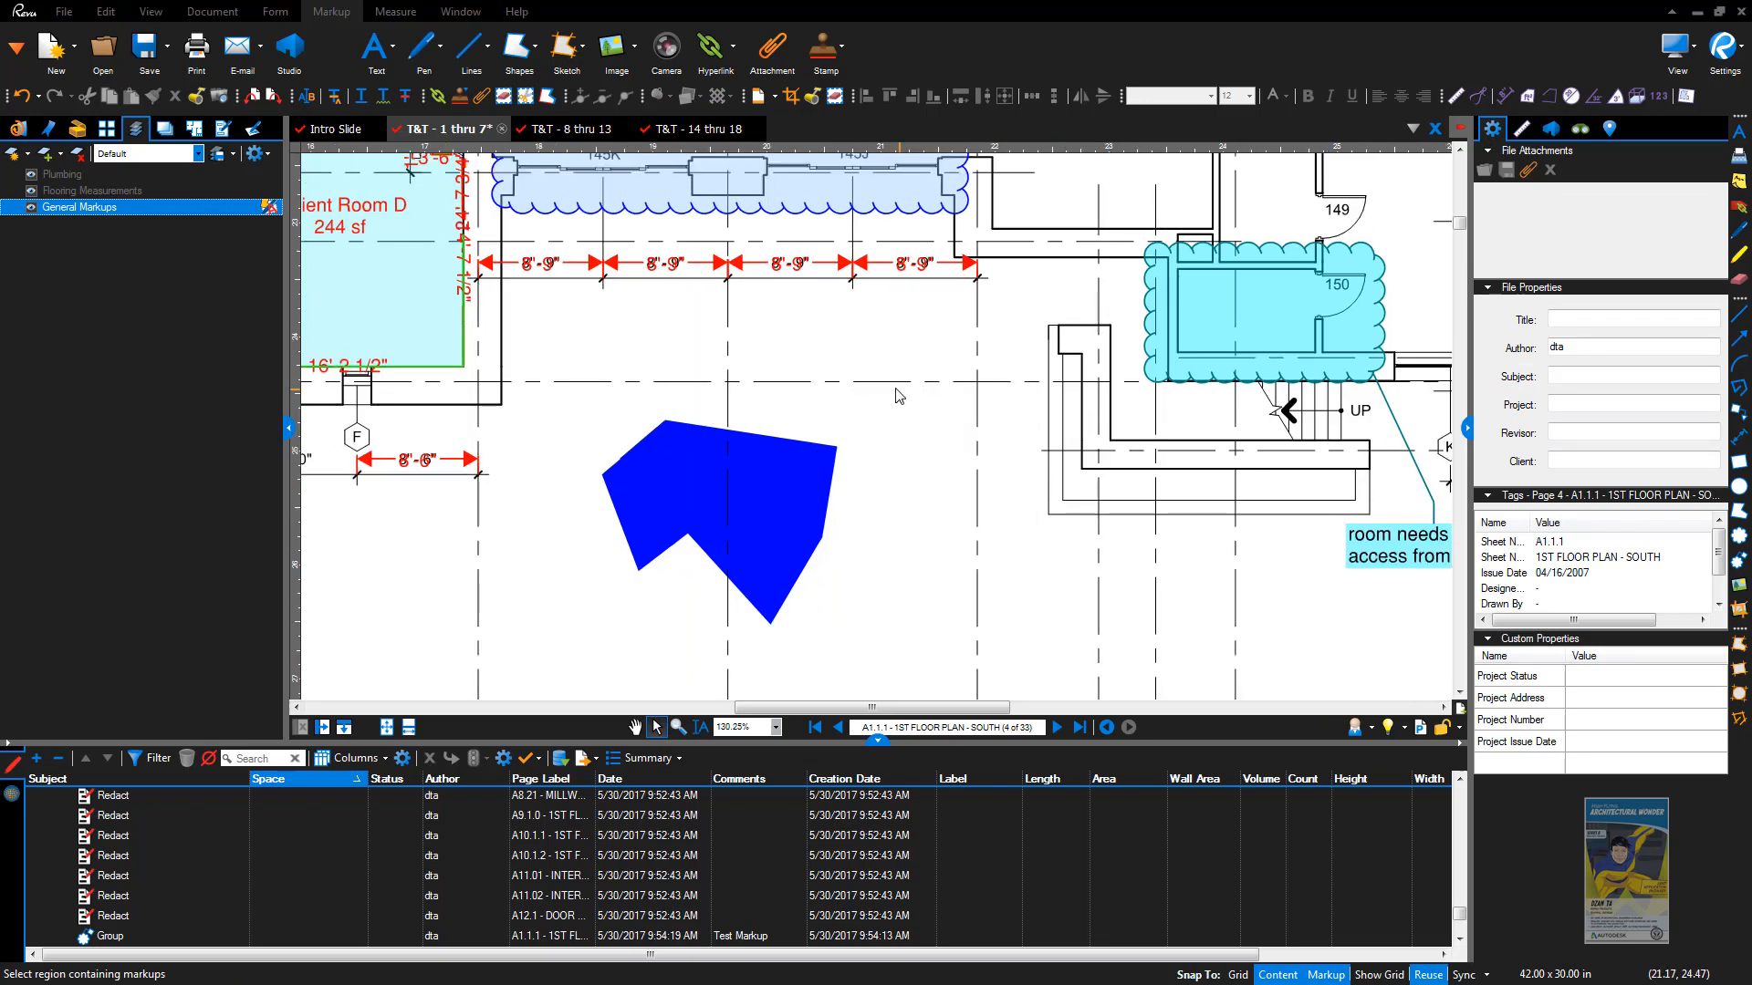
{"action": "mouse_move", "coordinate": [934, 379]}
{"action": "left_mouse_down"}
{"action": "mouse_move", "coordinate": [893, 471]}
{"action": "mouse_move", "coordinate": [998, 552]}
{"action": "mouse_move", "coordinate": [1009, 629]}
{"action": "left_mouse_up"}
{"action": "left_click_drag", "start_coordinate": [1032, 435], "coordinate": [987, 587]}
{"action": "left_click_drag", "start_coordinate": [936, 392], "coordinate": [899, 398]}
{"action": "scroll", "coordinate": [931, 447], "scroll_direction": "up", "scroll_amount": 2}
{"action": "left_click", "coordinate": [858, 505]}
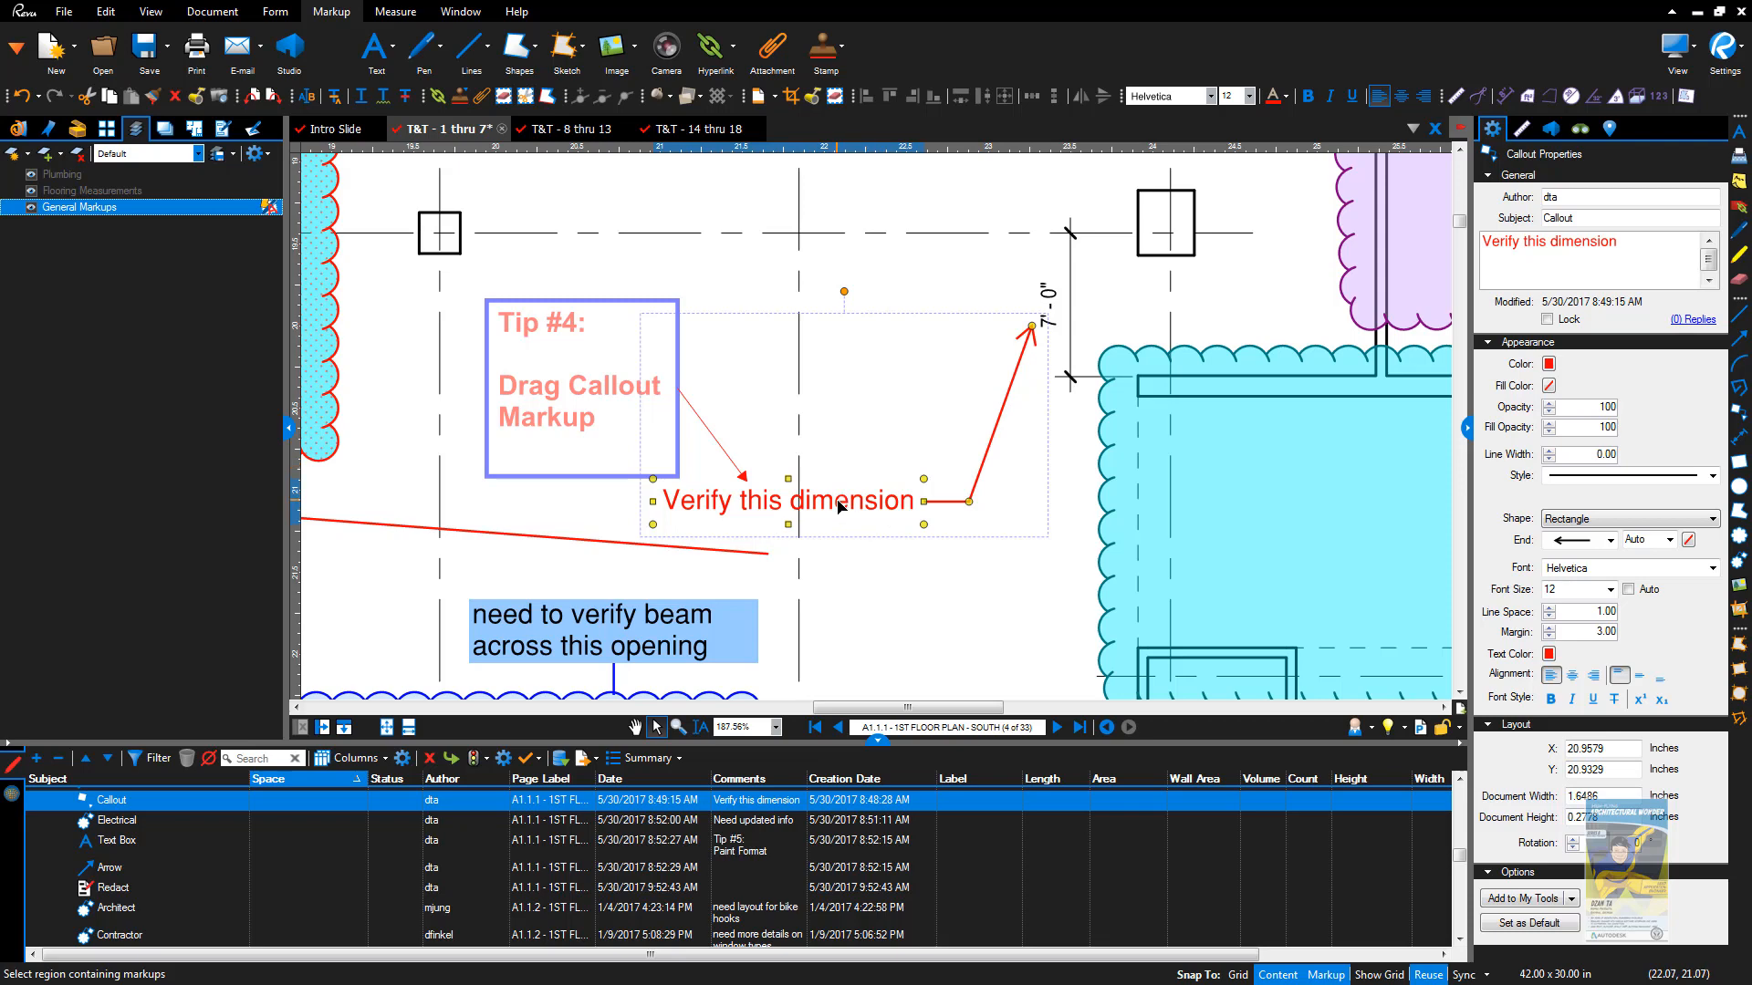
{"action": "left_click_drag", "start_coordinate": [784, 495], "coordinate": [868, 506]}
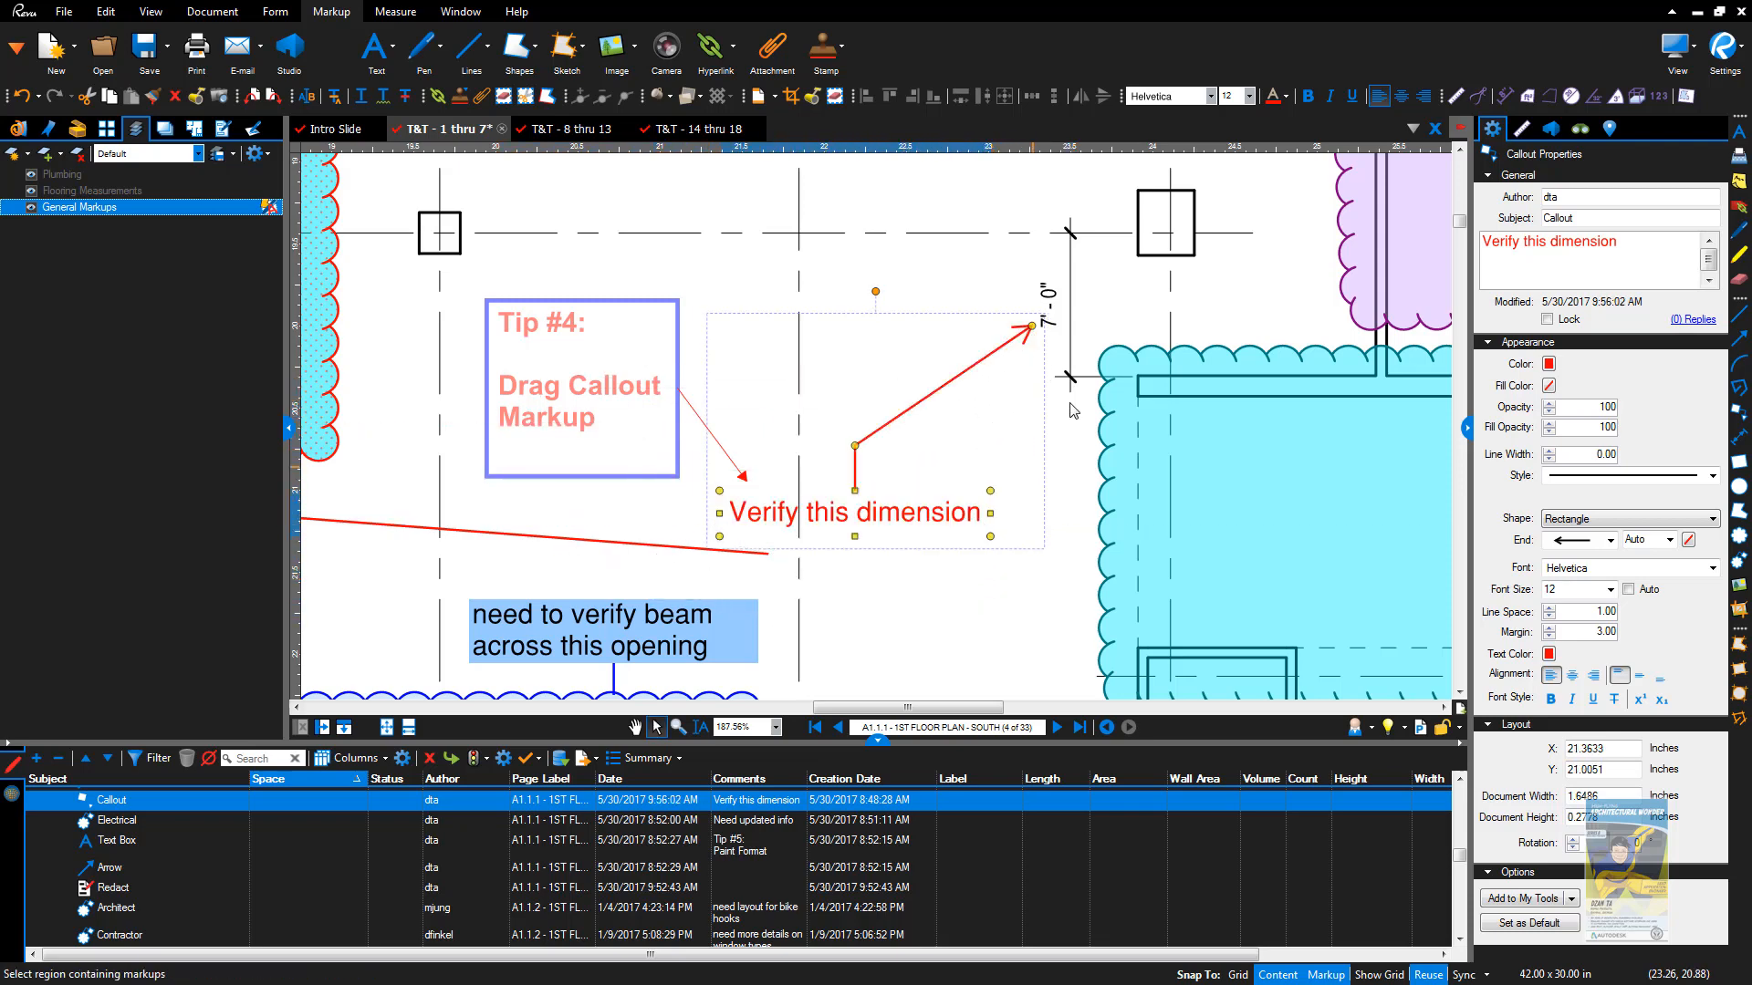
Step: Adjust the callout's arrow tip and shift the text and leader together toward the 7'-0" dimension
{"action": "mouse_move", "coordinate": [1032, 329]}
{"action": "left_mouse_down"}
{"action": "mouse_move", "coordinate": [1038, 290]}
{"action": "mouse_move", "coordinate": [911, 258]}
{"action": "mouse_move", "coordinate": [1042, 296]}
{"action": "mouse_move", "coordinate": [1026, 402]}
{"action": "mouse_move", "coordinate": [1037, 329]}
{"action": "left_mouse_up"}
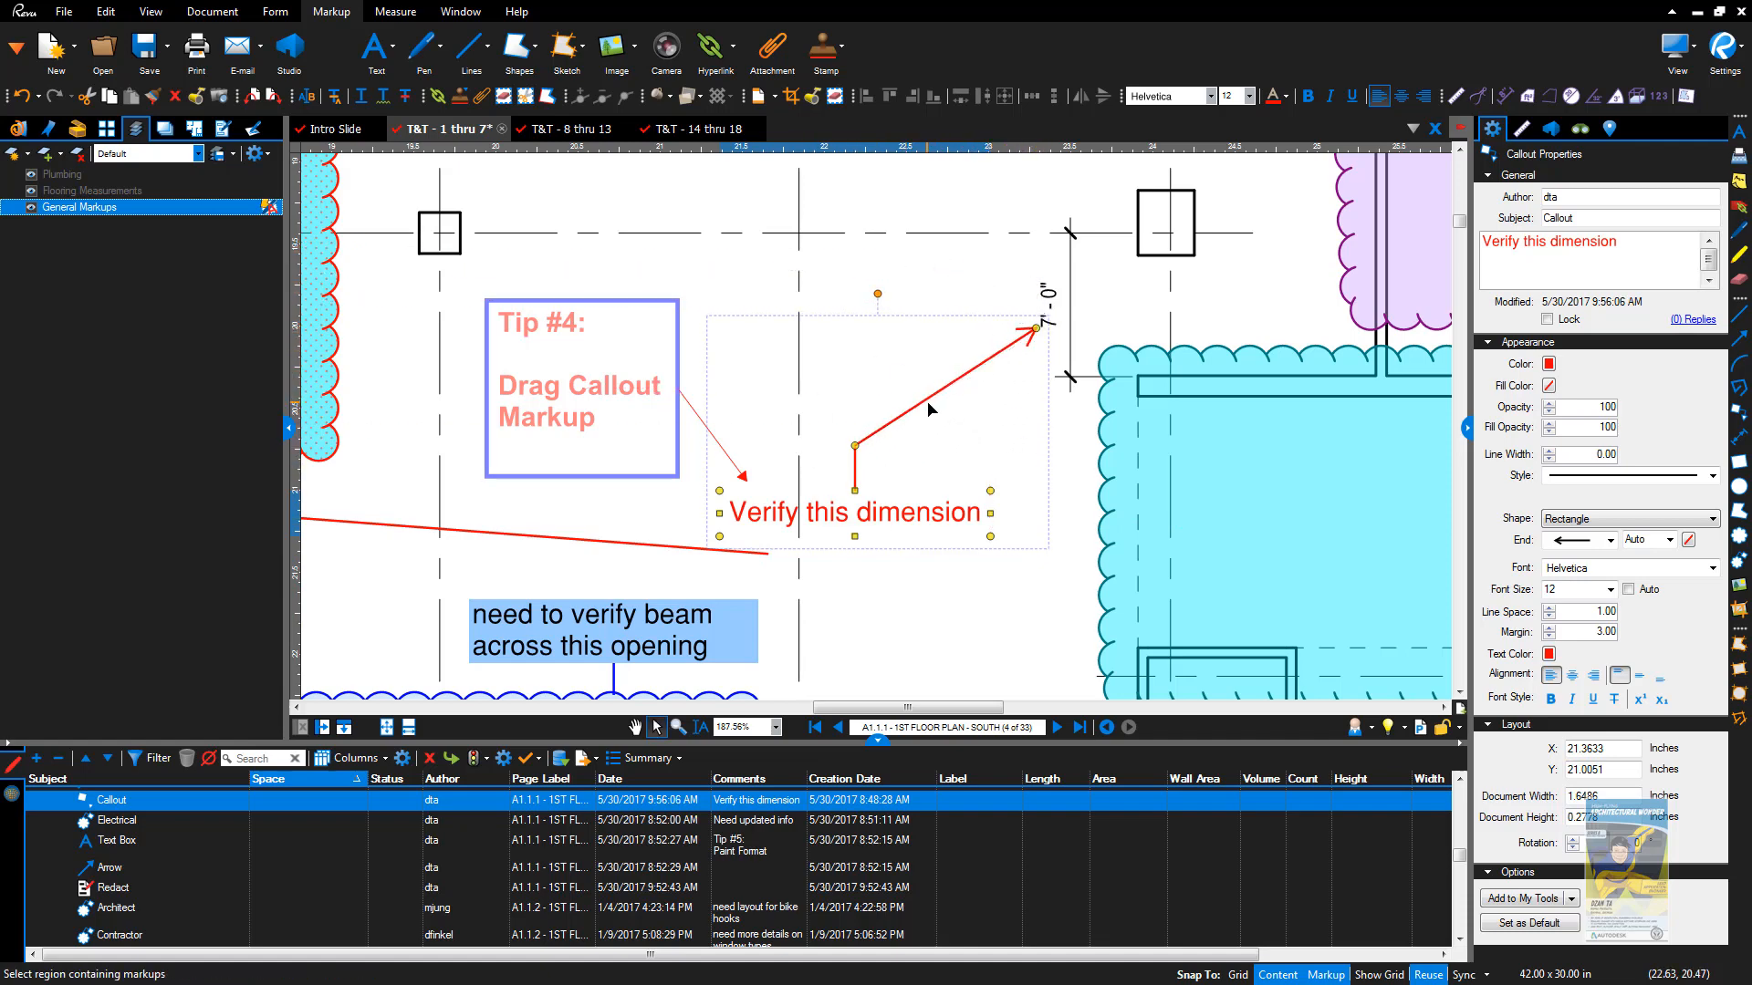
{"action": "mouse_move", "coordinate": [908, 429]}
{"action": "left_mouse_down"}
{"action": "mouse_move", "coordinate": [772, 344]}
{"action": "mouse_move", "coordinate": [878, 450]}
{"action": "mouse_move", "coordinate": [914, 401]}
{"action": "left_mouse_up"}
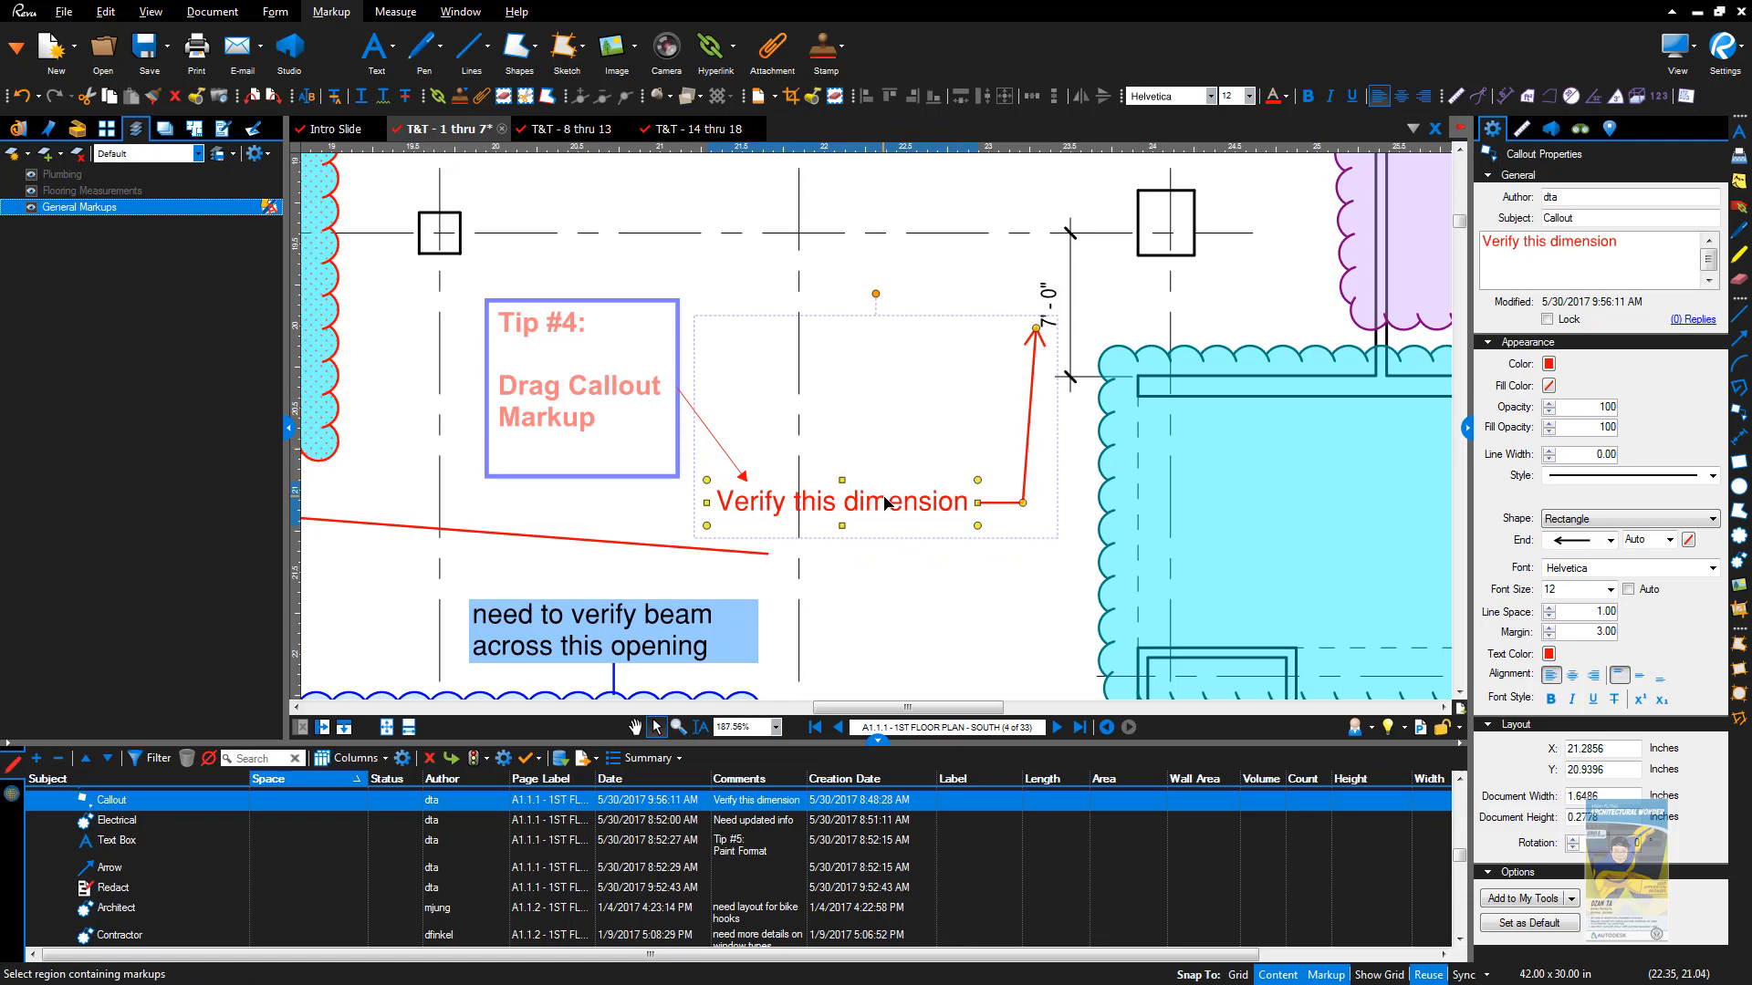
{"action": "mouse_move", "coordinate": [884, 500]}
{"action": "left_mouse_down"}
{"action": "mouse_move", "coordinate": [800, 402]}
{"action": "mouse_move", "coordinate": [711, 593]}
{"action": "mouse_move", "coordinate": [849, 547]}
{"action": "mouse_move", "coordinate": [803, 429]}
{"action": "mouse_move", "coordinate": [773, 523]}
{"action": "mouse_move", "coordinate": [1004, 511]}
{"action": "mouse_move", "coordinate": [908, 507]}
{"action": "left_mouse_up"}
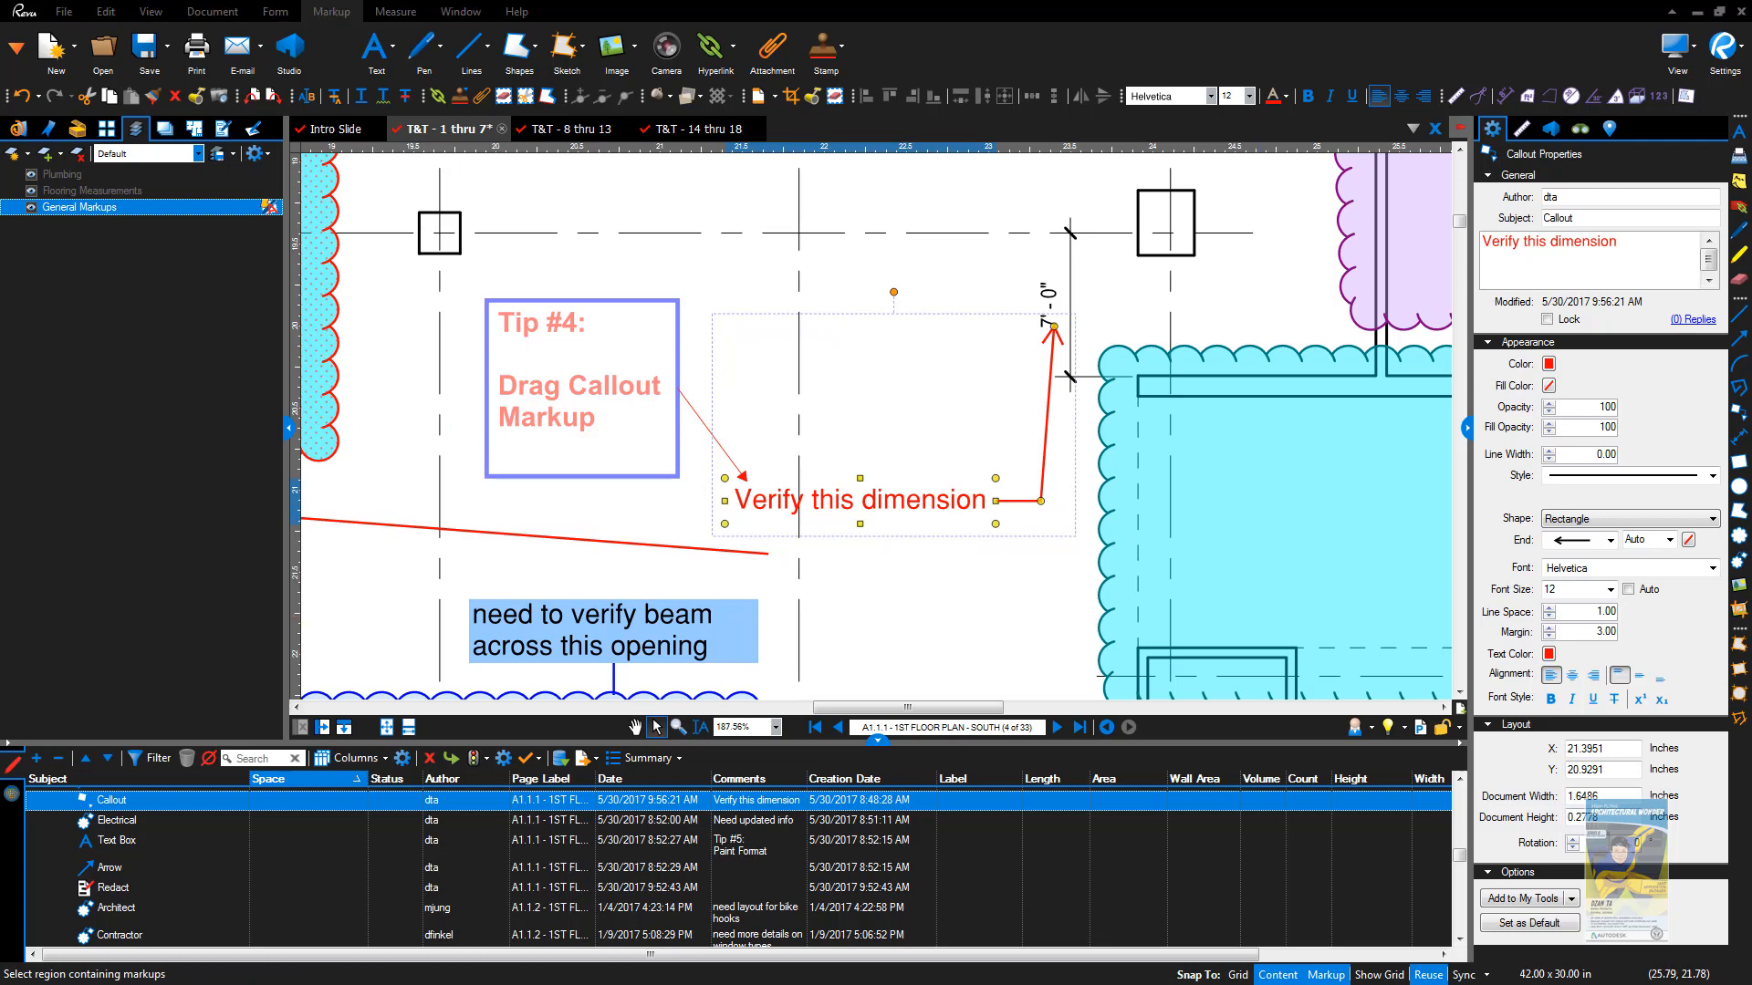
Step: Paint the format of the orange Contractor Cloud+ tool from My Tools onto the "Need updated info" cloud markup near Tip #5
{"action": "left_click_drag", "start_coordinate": [746, 375], "coordinate": [827, 402]}
{"action": "scroll", "coordinate": [810, 406], "scroll_direction": "down", "scroll_amount": 1}
{"action": "left_click_drag", "start_coordinate": [703, 418], "coordinate": [1103, 485]}
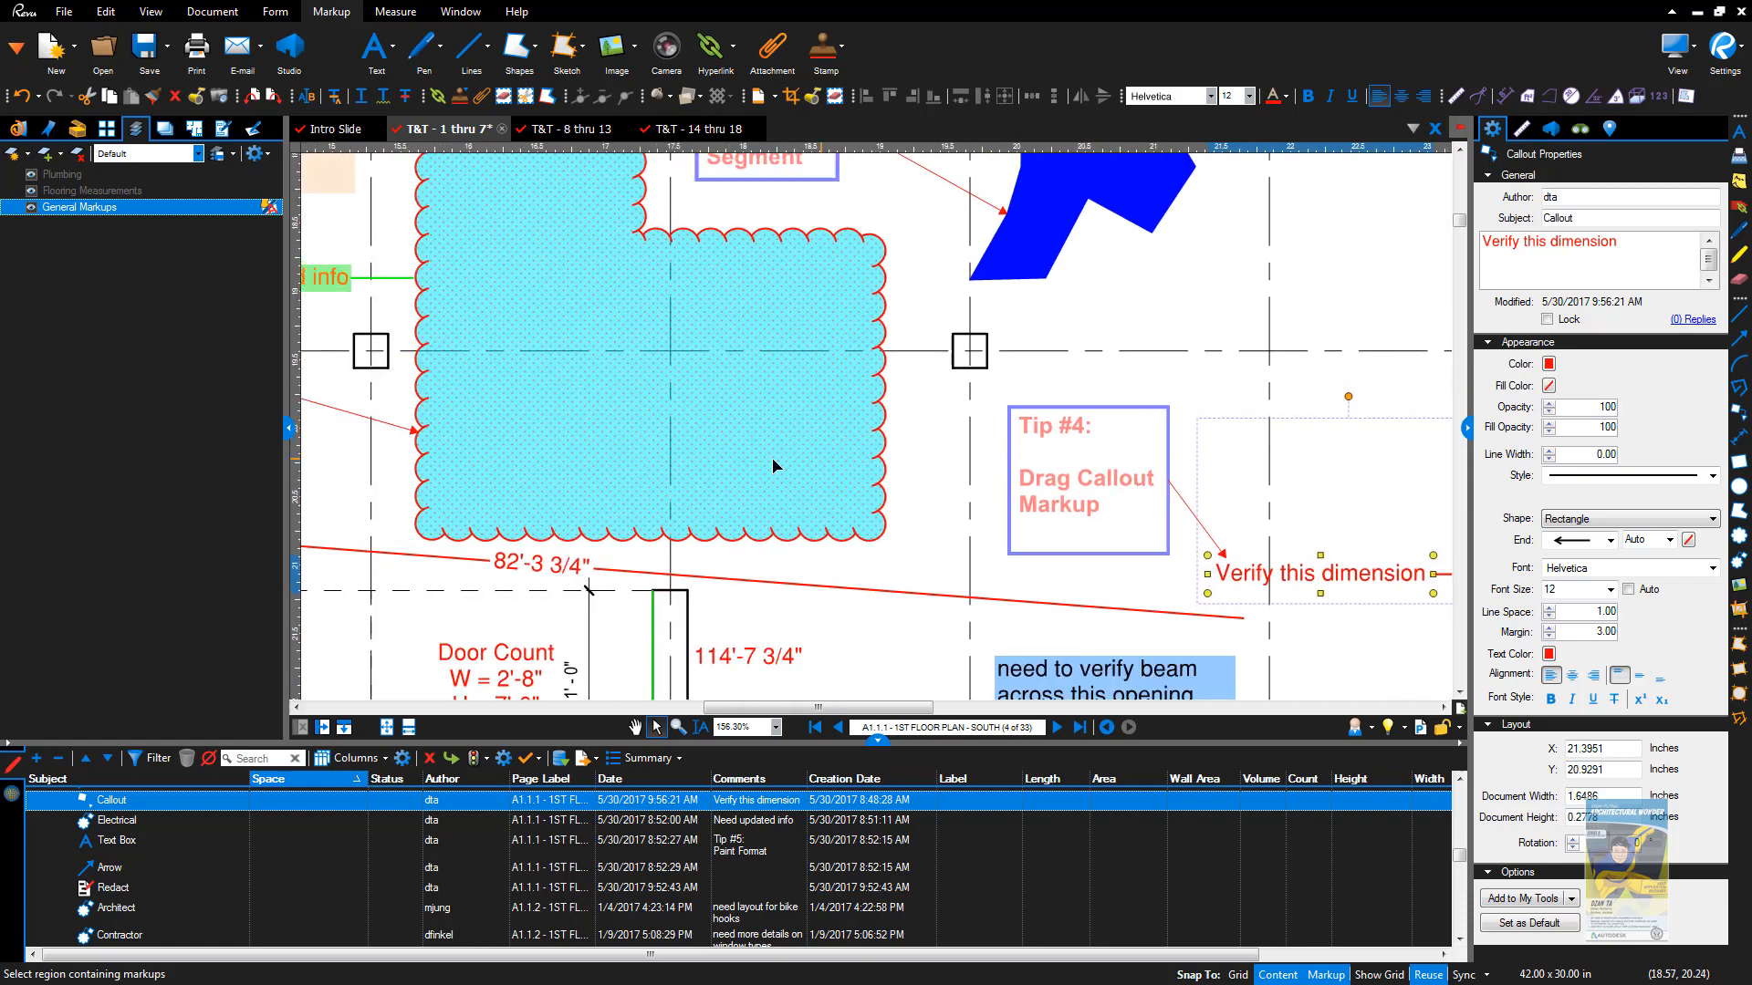
{"action": "scroll", "coordinate": [748, 454], "scroll_direction": "down", "scroll_amount": 2}
{"action": "scroll", "coordinate": [643, 450], "scroll_direction": "up", "scroll_amount": 1}
{"action": "left_click_drag", "start_coordinate": [643, 450], "coordinate": [868, 493]}
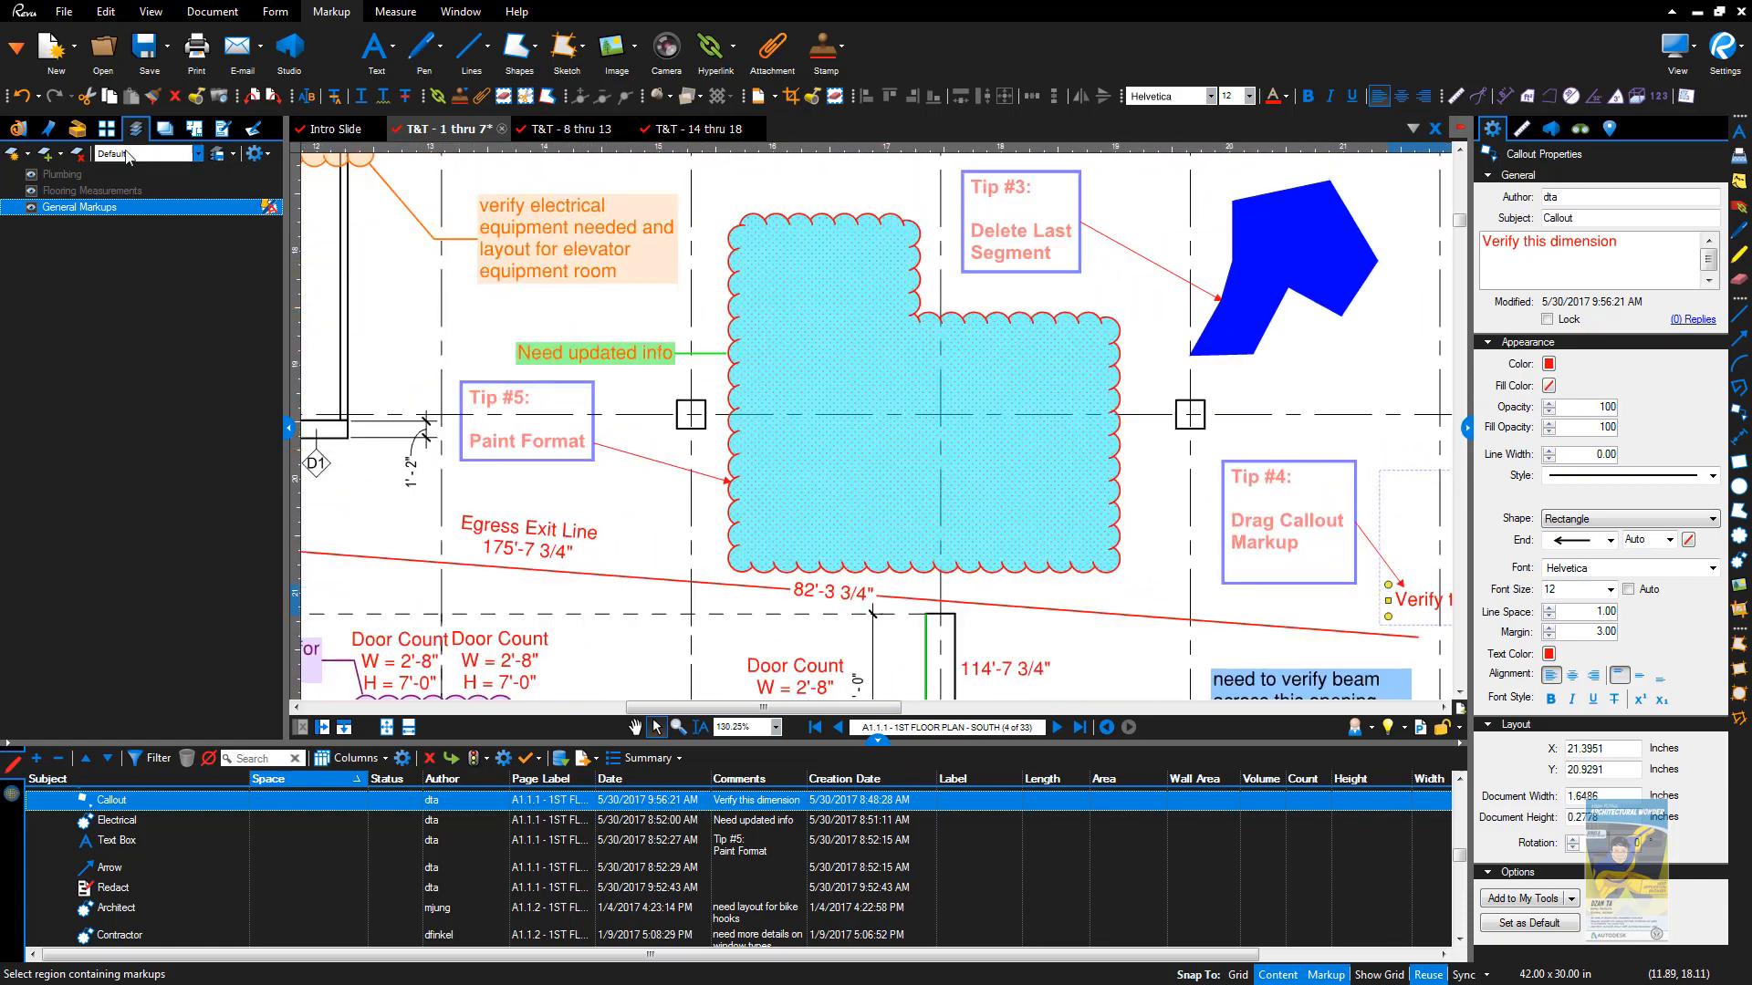
{"action": "left_click", "coordinate": [79, 131]}
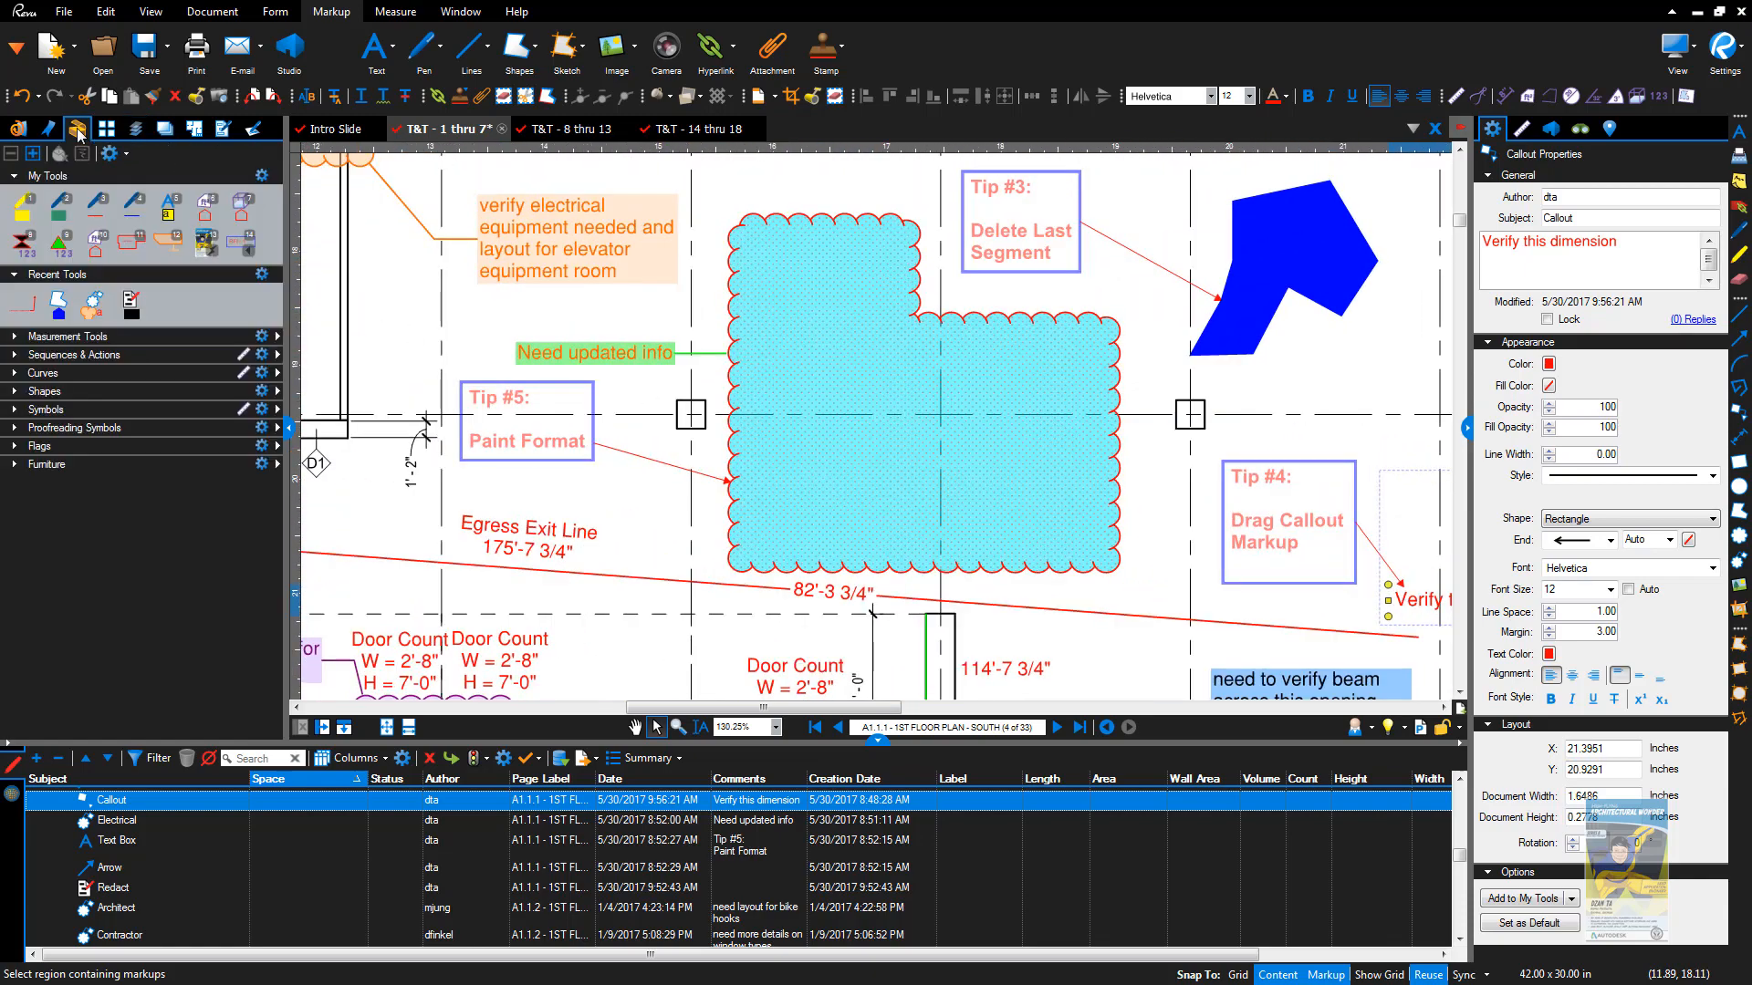
{"action": "right_click", "coordinate": [178, 240]}
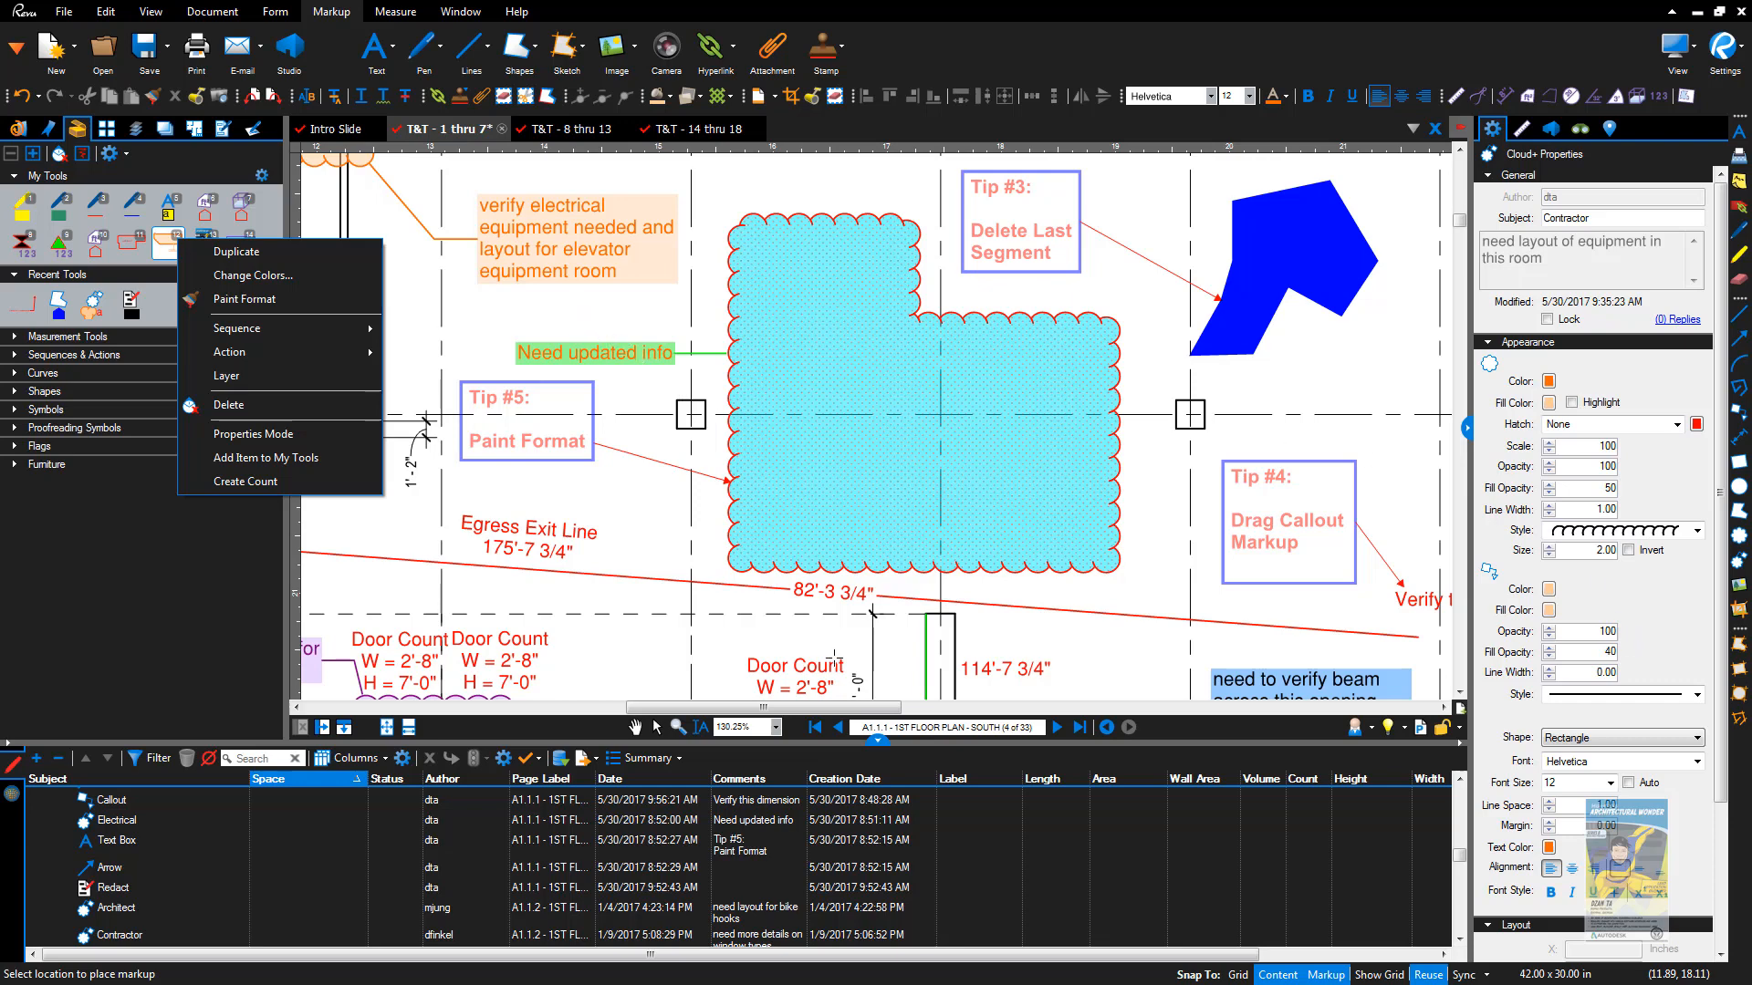
{"action": "key", "text": "Escape"}
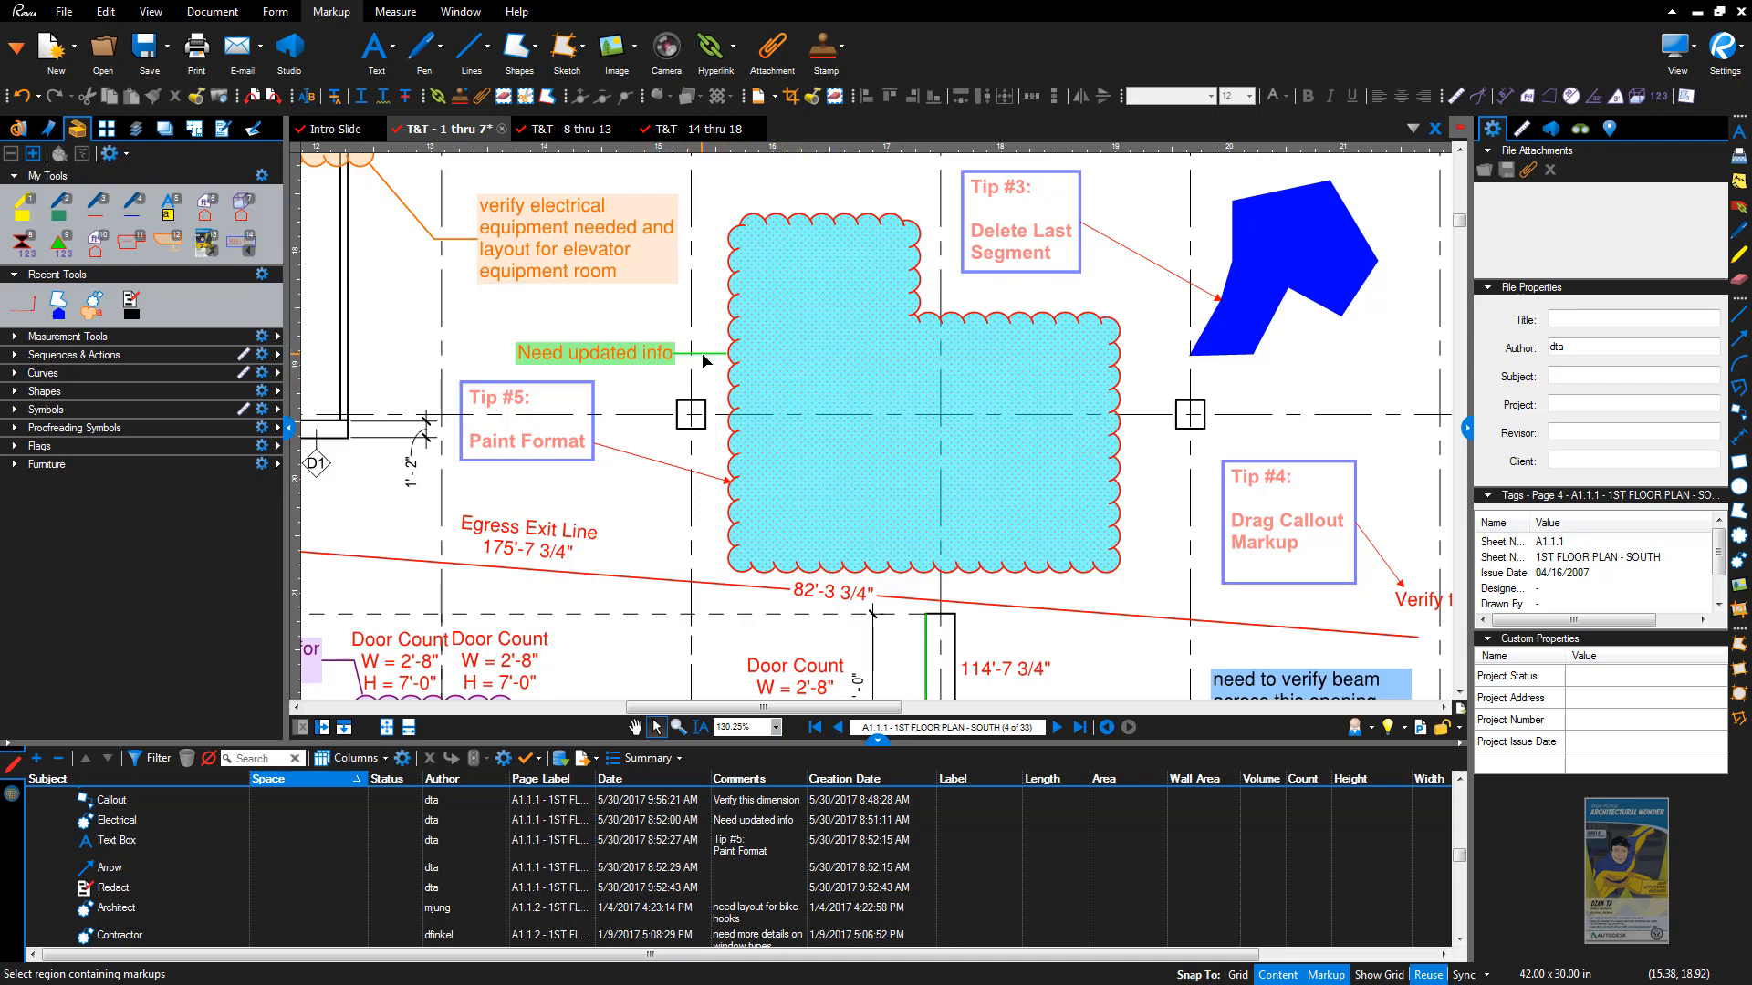
{"action": "right_click", "coordinate": [180, 247]}
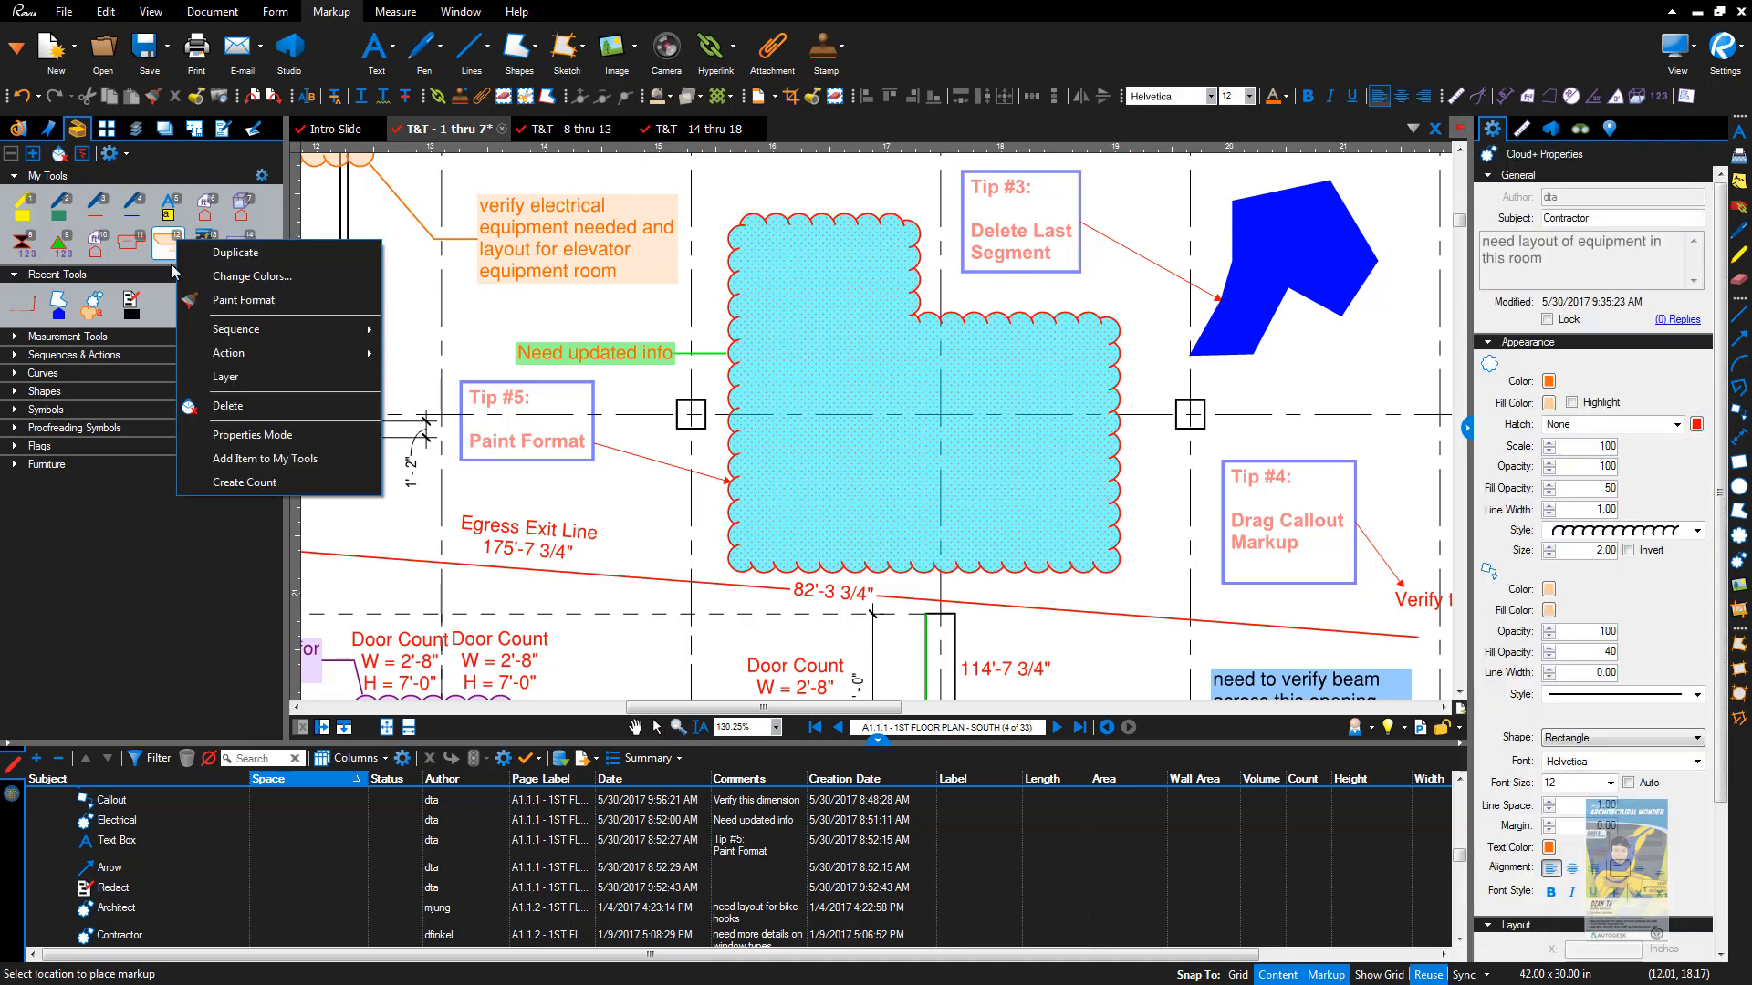
{"action": "left_click", "coordinate": [229, 301]}
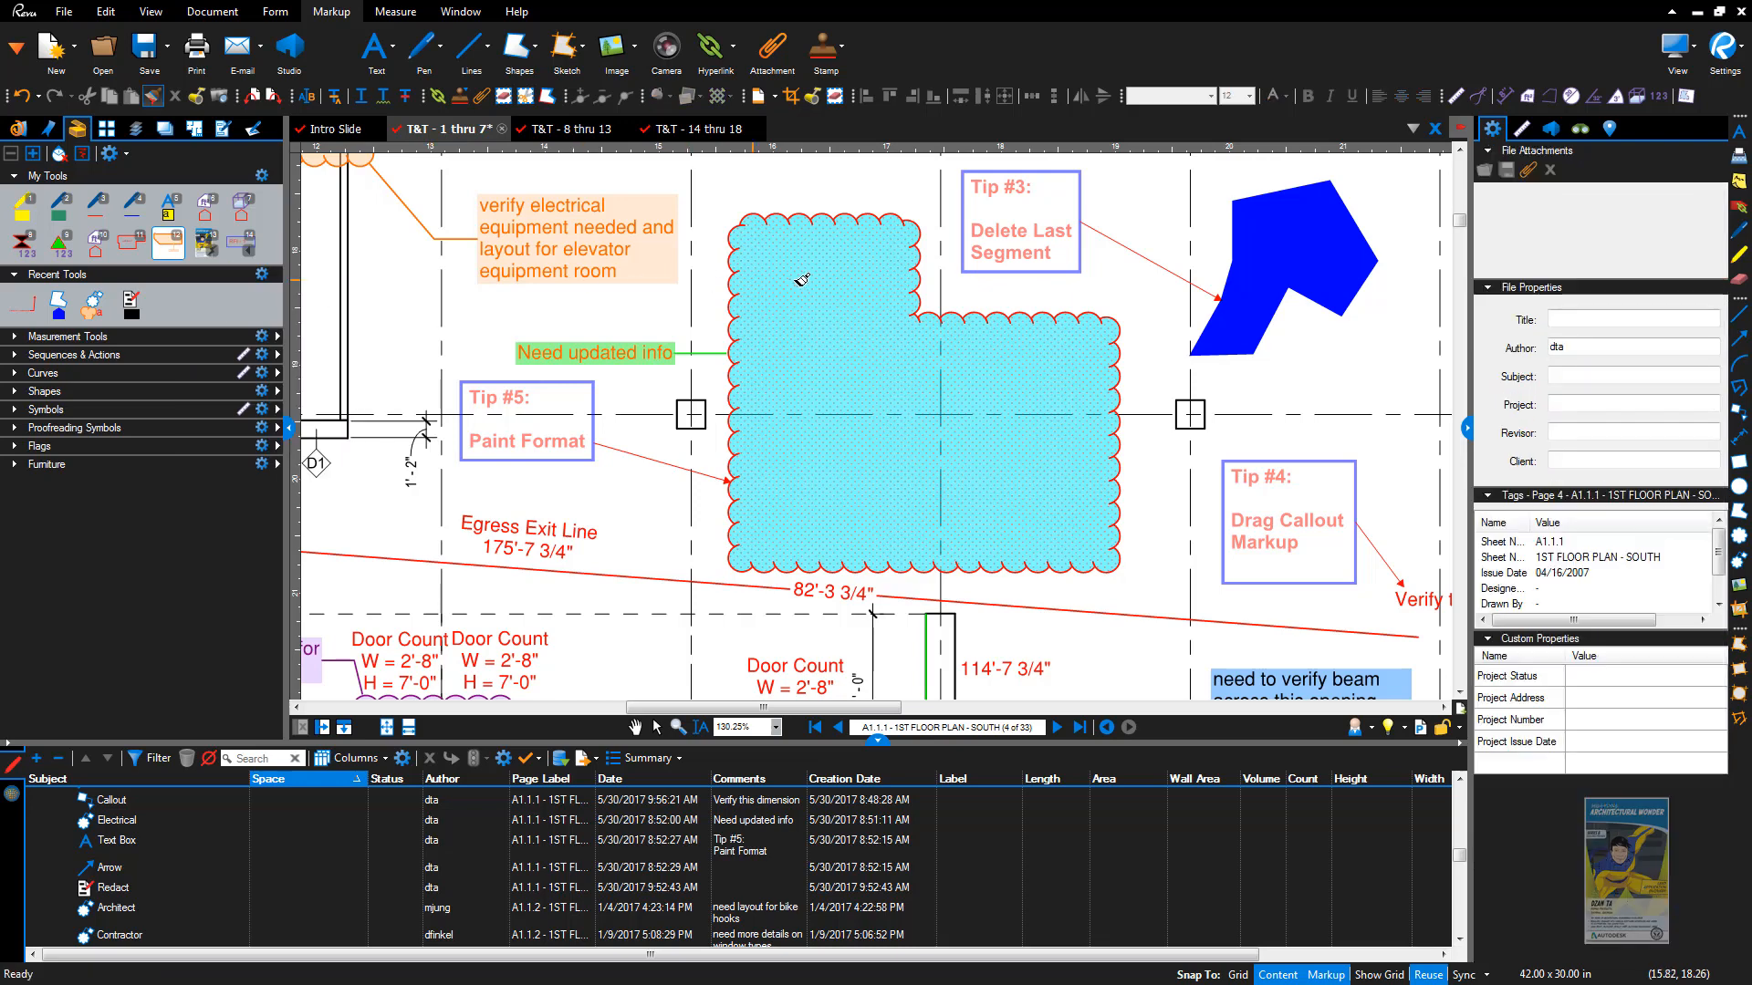
{"action": "left_click", "coordinate": [805, 285]}
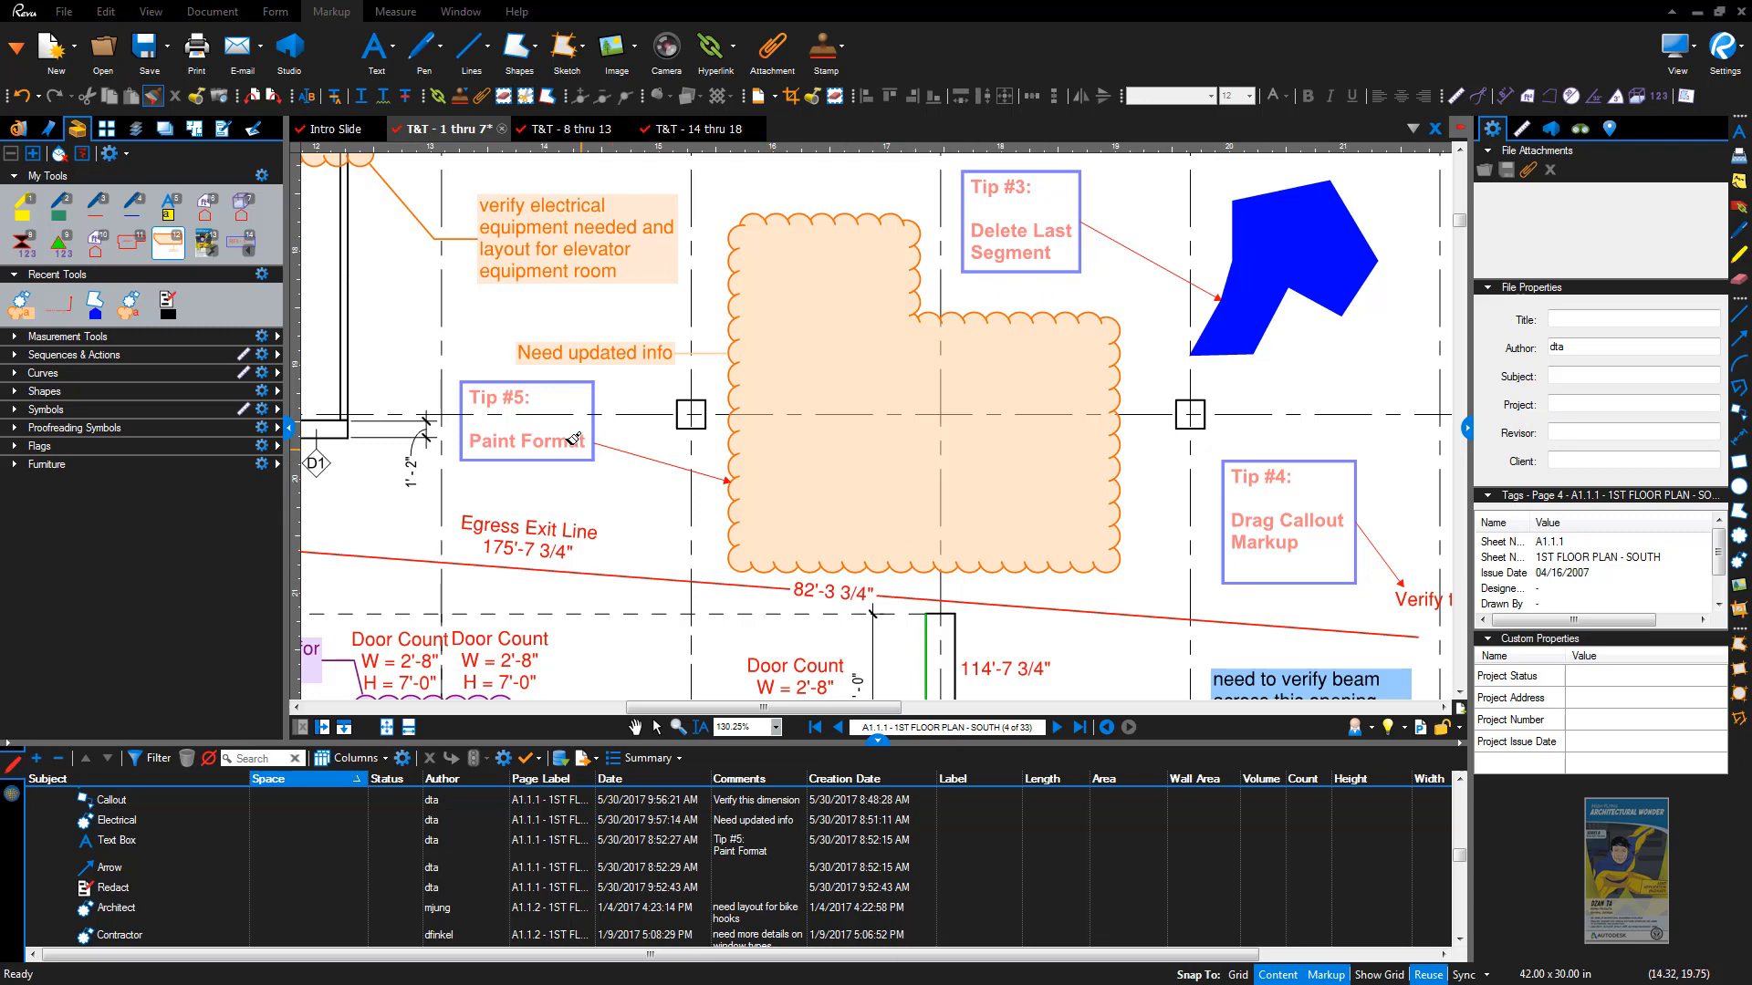
Step: Open the action definition of the superhero stamp in My Tools and review its hyperlink
{"action": "right_click", "coordinate": [209, 247]}
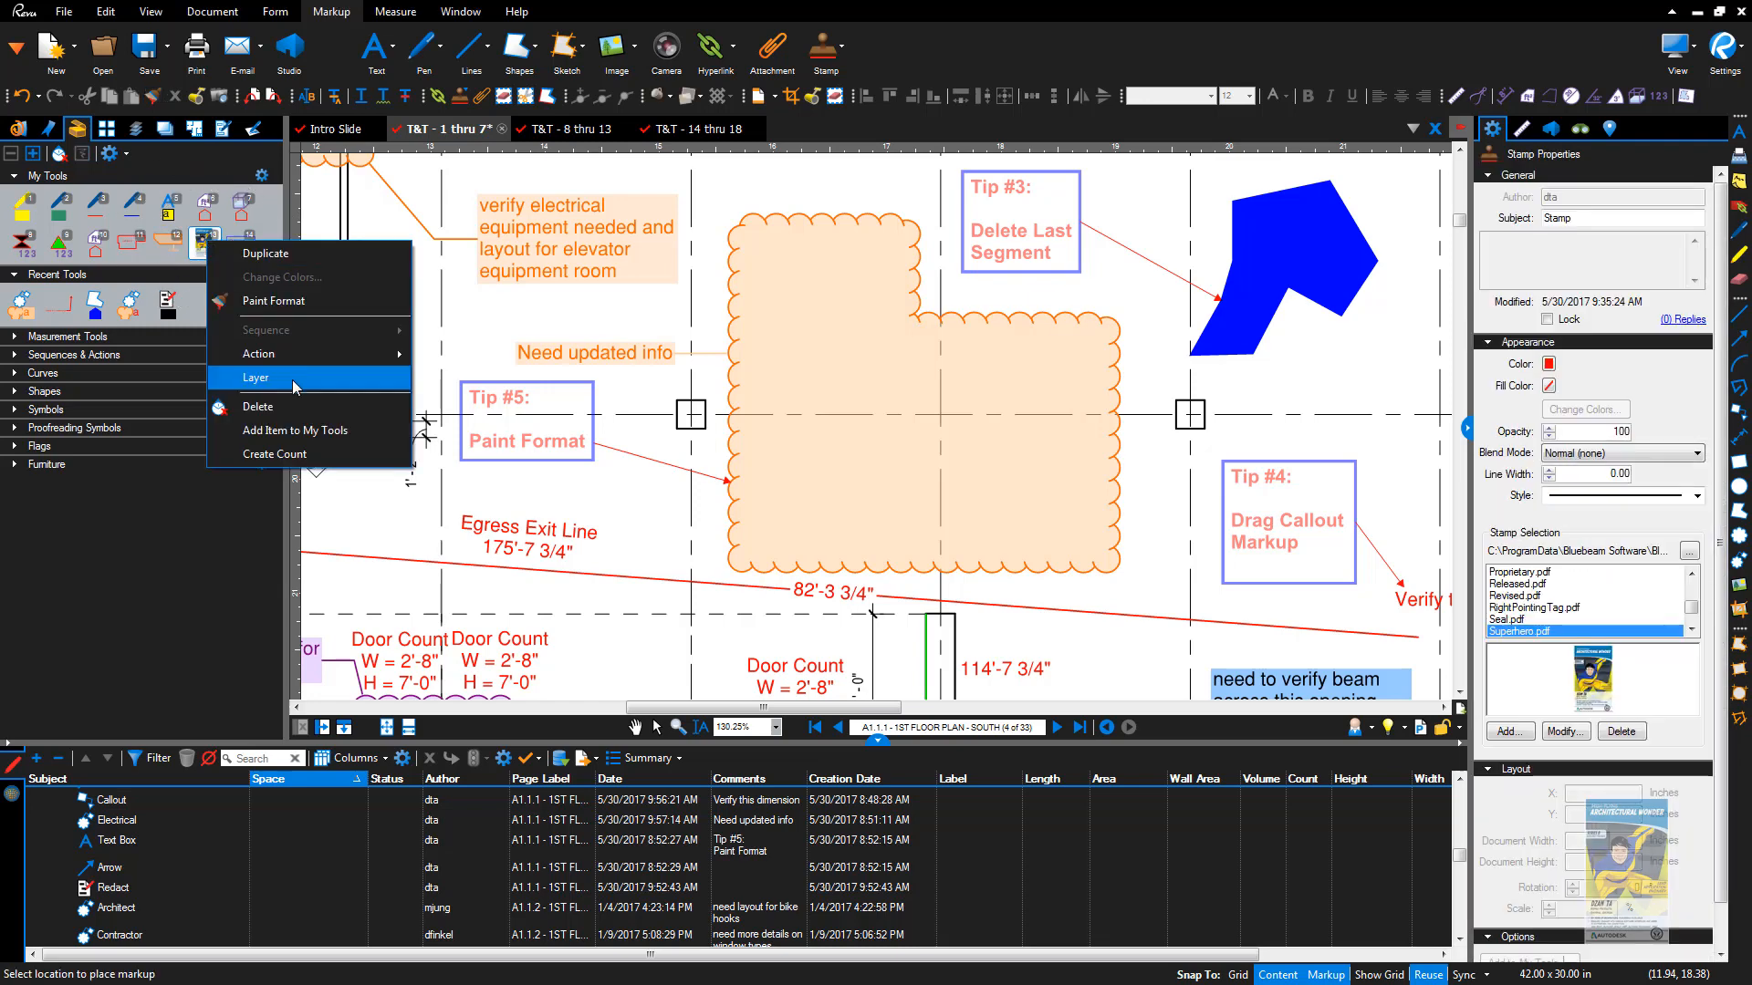
{"action": "mouse_move", "coordinate": [293, 353]}
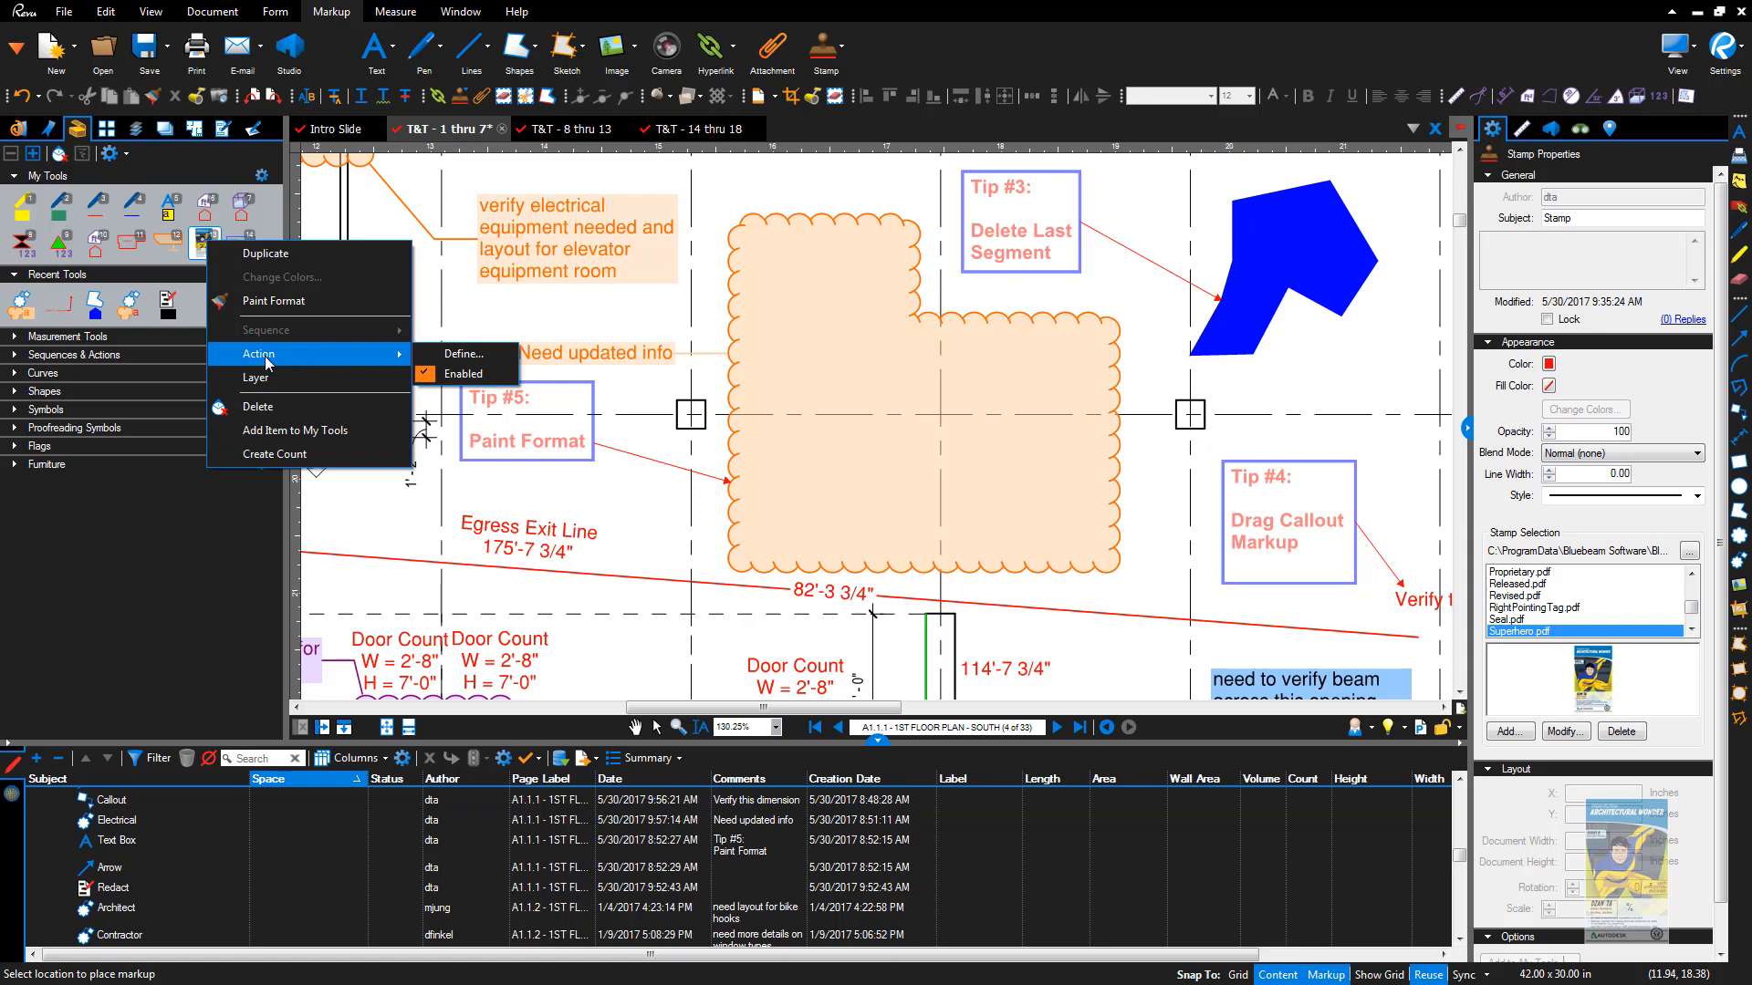
{"action": "left_click", "coordinate": [465, 355]}
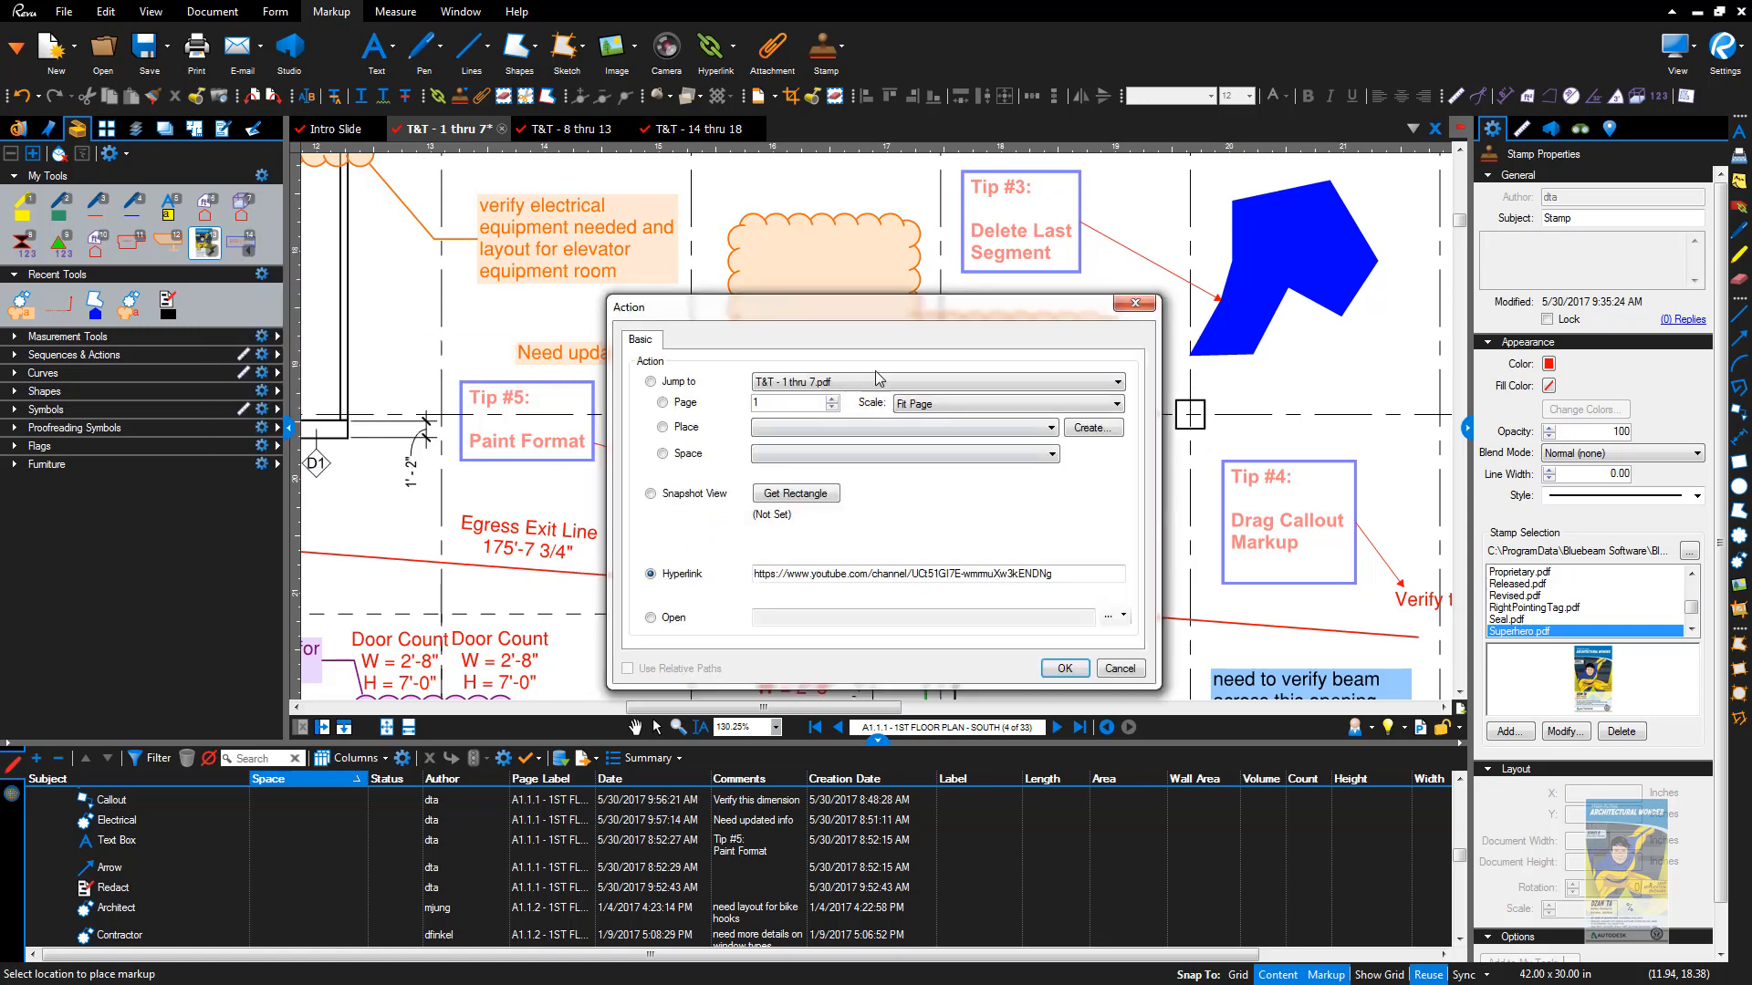
{"action": "left_click_drag", "start_coordinate": [833, 314], "coordinate": [785, 308]}
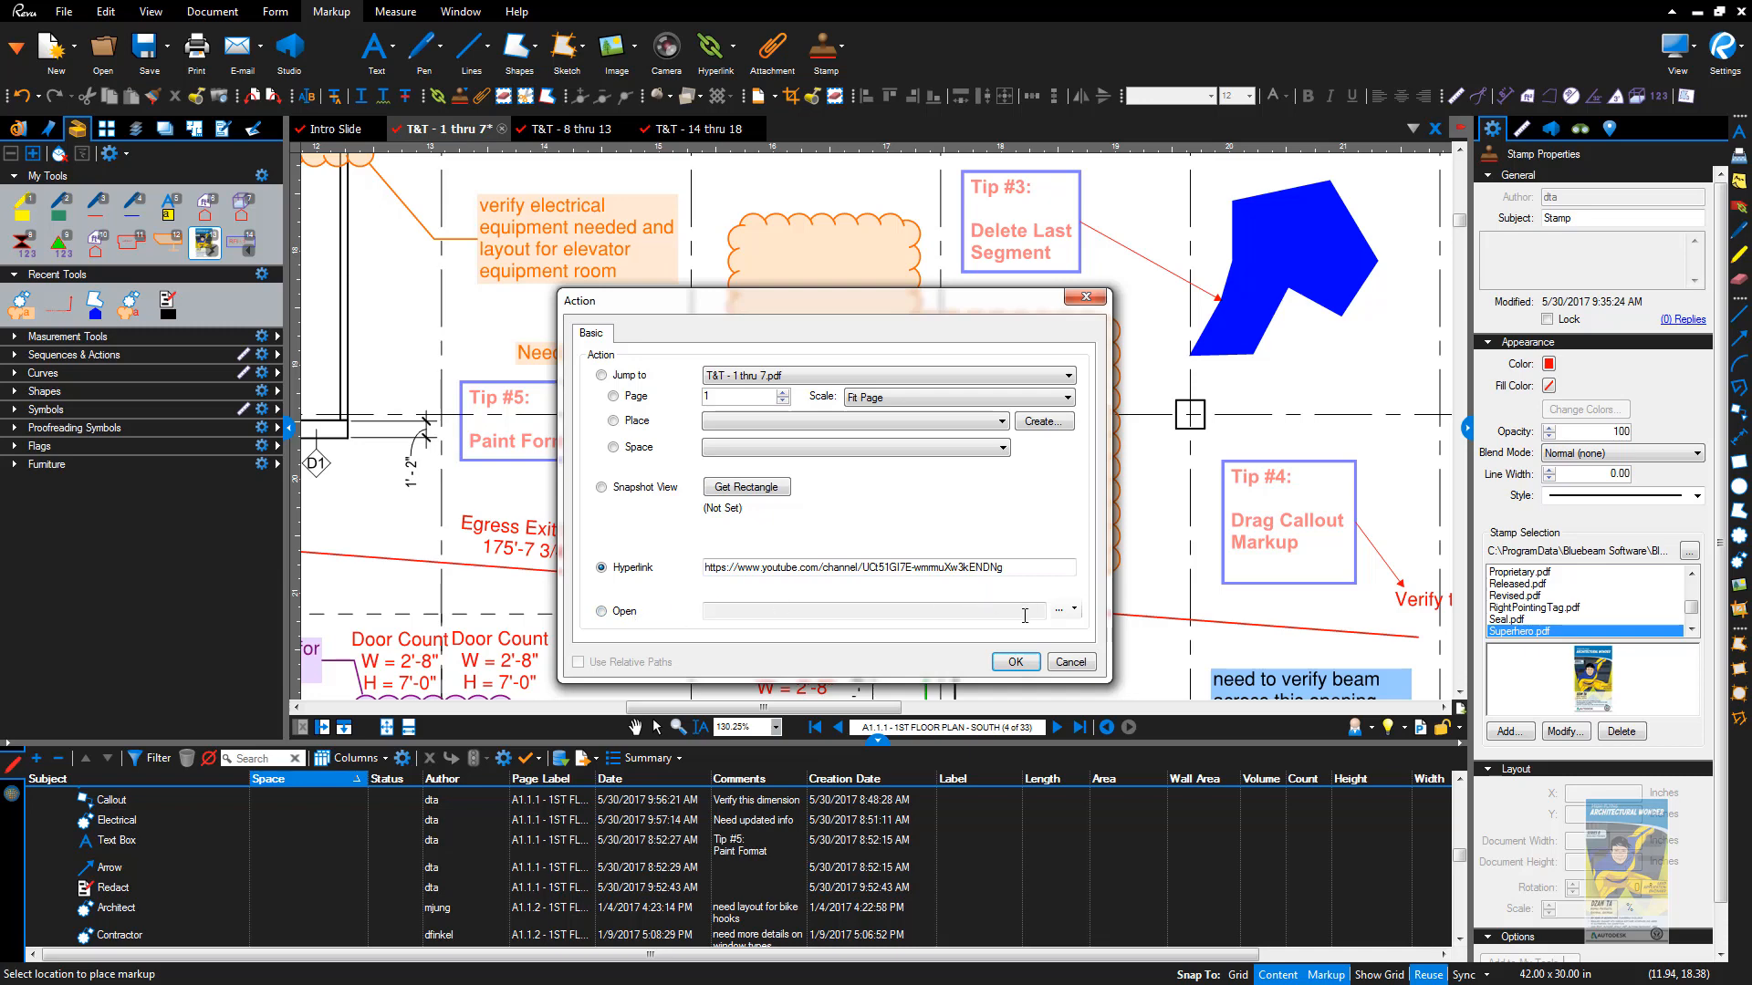
{"action": "left_click", "coordinate": [1015, 663]}
Step: Place the superhero stamp inside the orange cloud markup, follow its hyperlink and close the YouTube pages it opens
{"action": "left_click", "coordinate": [208, 244]}
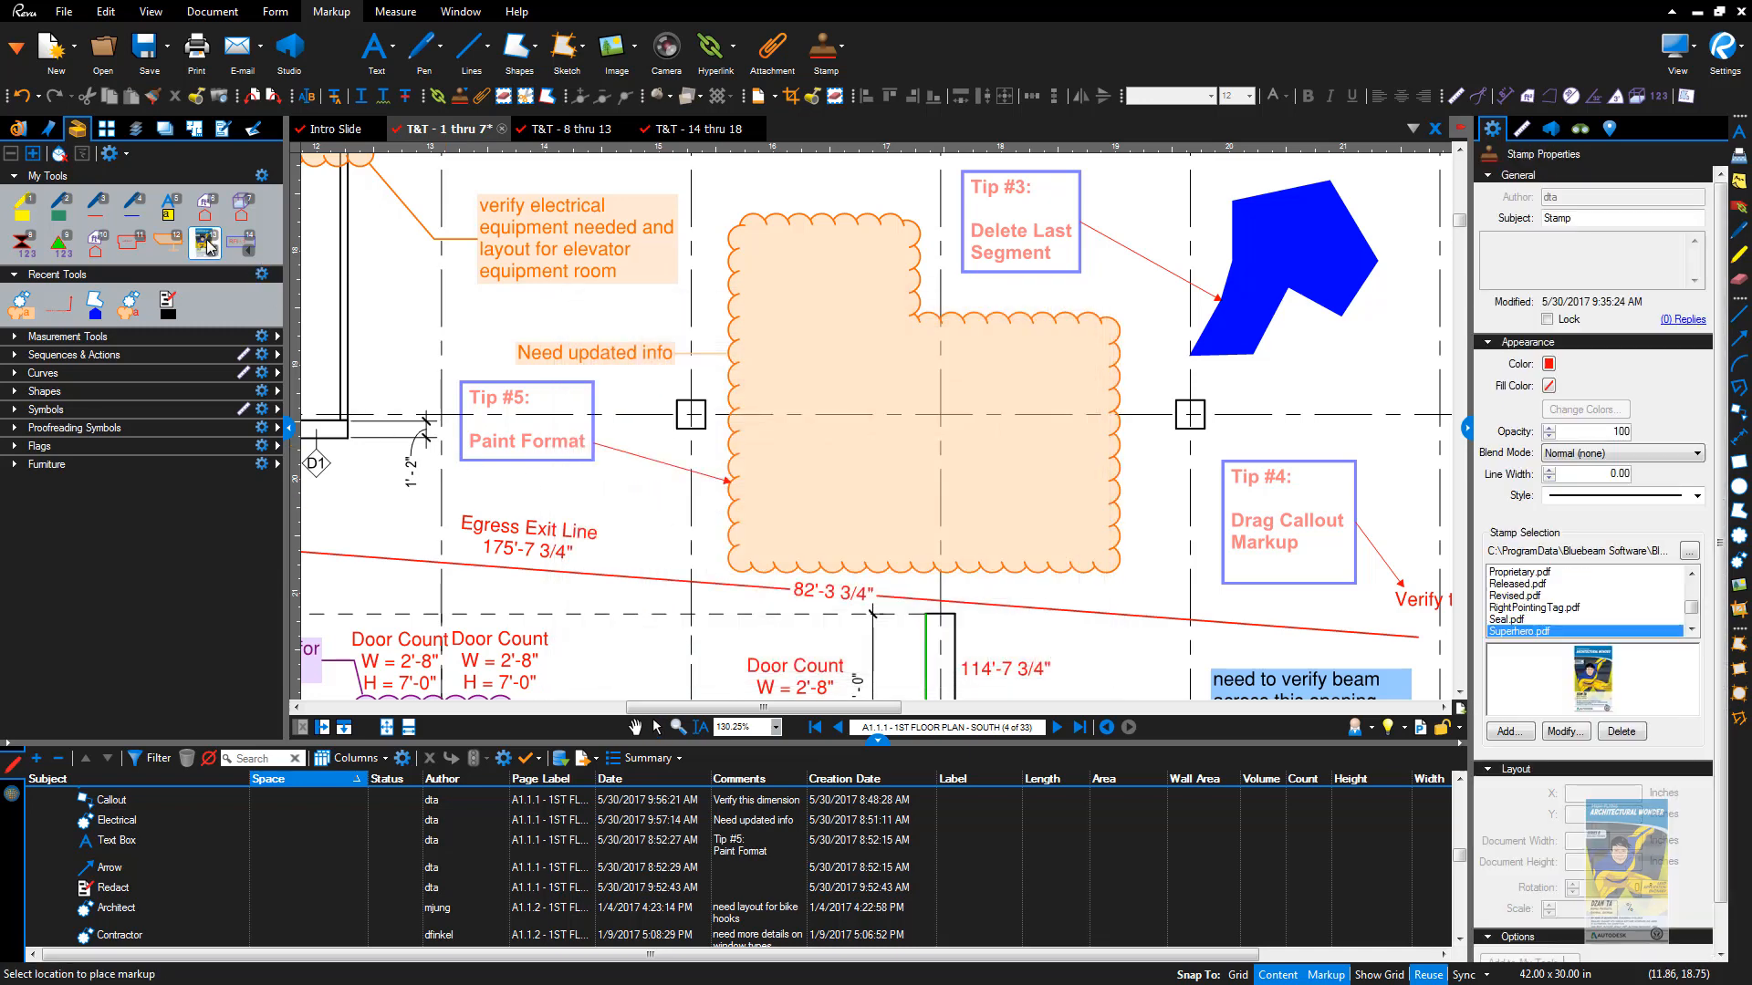
{"action": "left_click", "coordinate": [973, 410]}
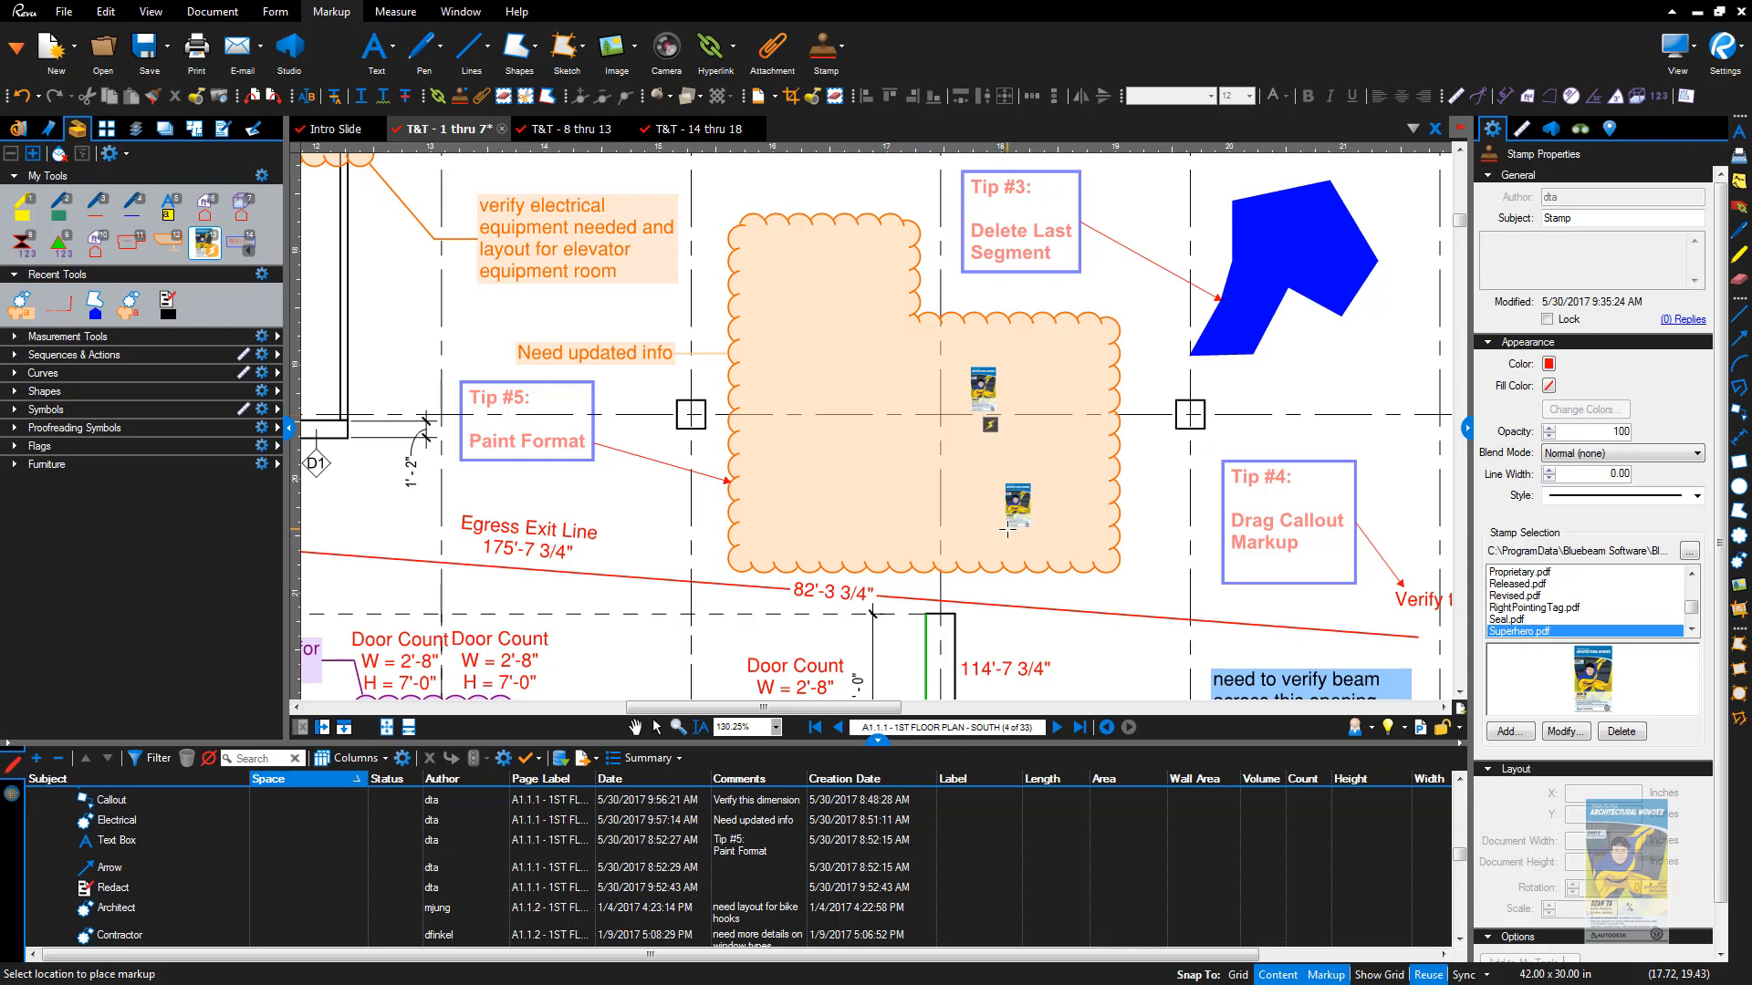
{"action": "left_click", "coordinate": [992, 427]}
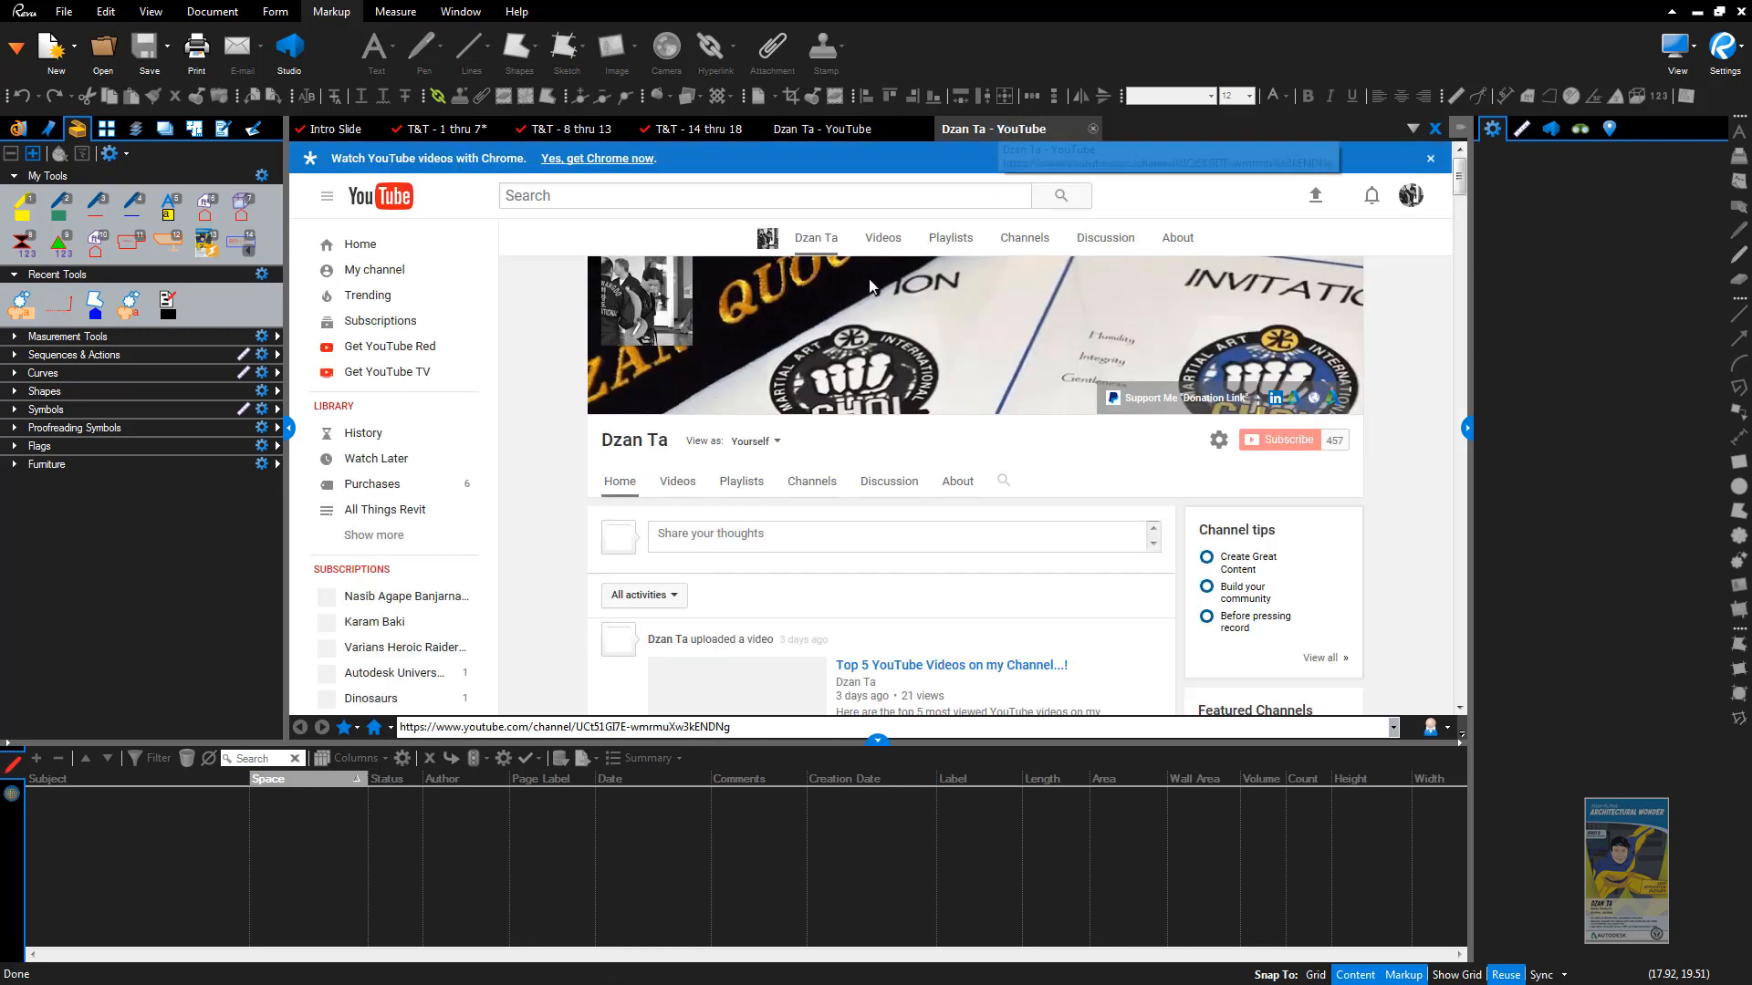
{"action": "left_click", "coordinate": [1094, 133]}
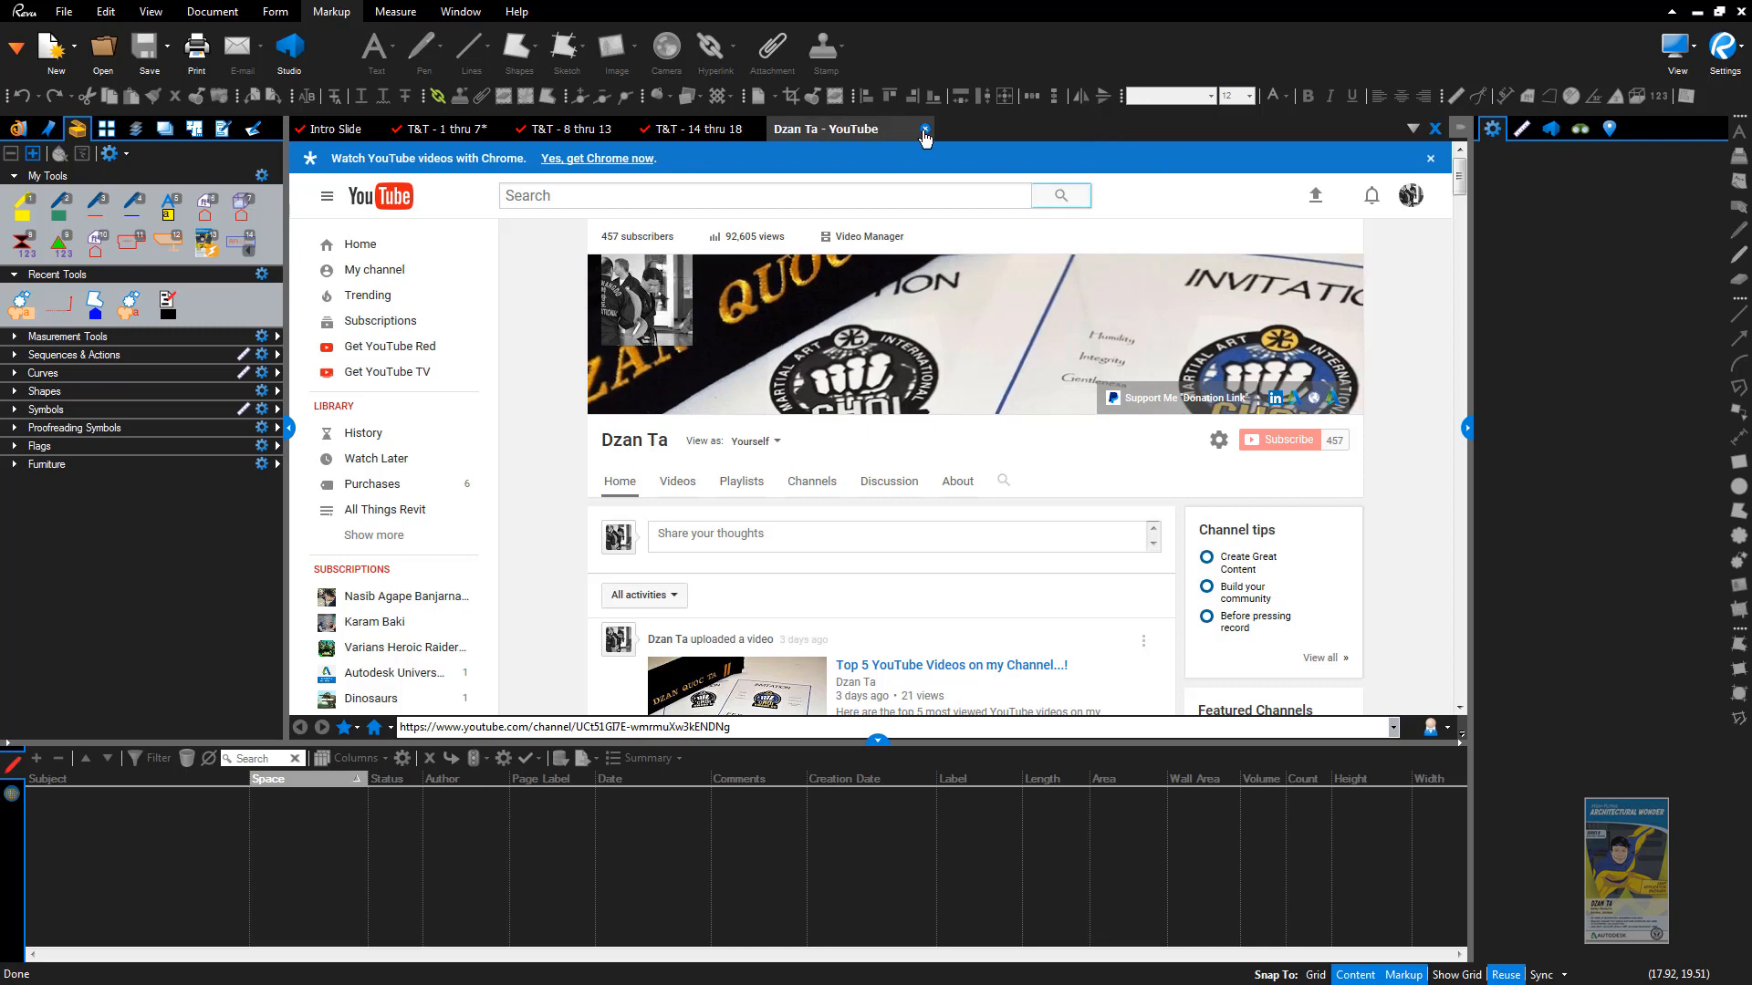
{"action": "left_click", "coordinate": [924, 130]}
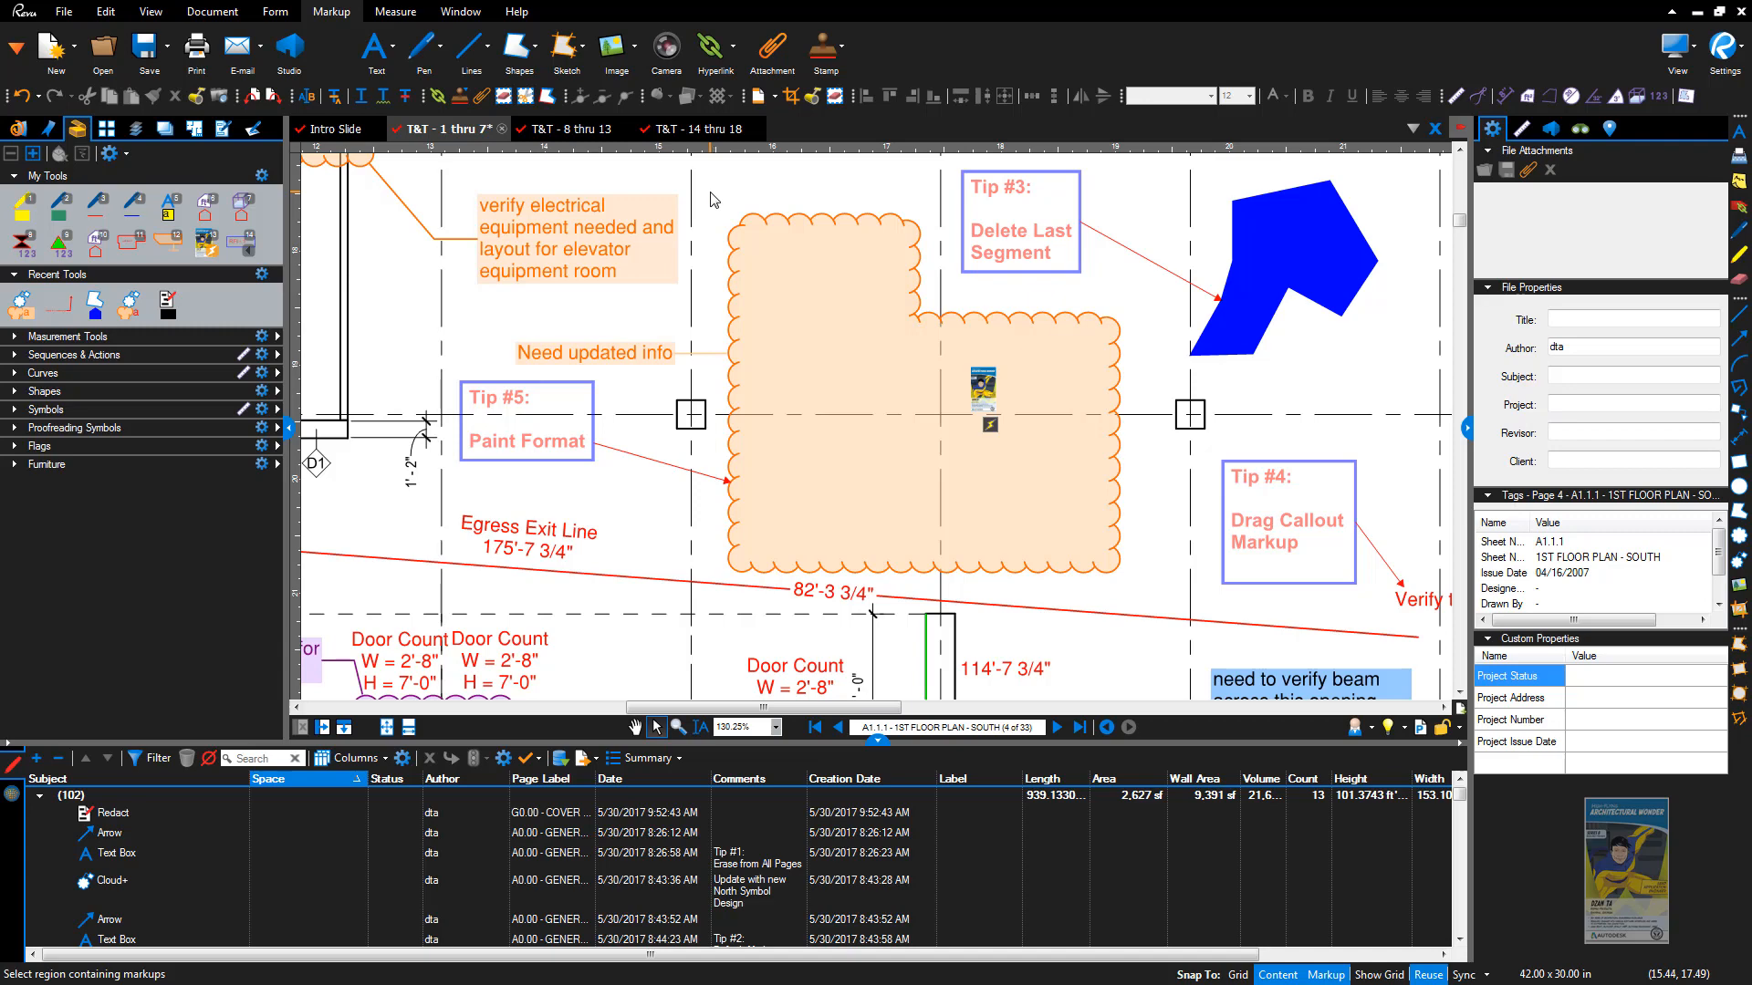
Step: Open the Keyboard Shortcuts document from Revu's help resources
{"action": "left_click", "coordinate": [516, 13]}
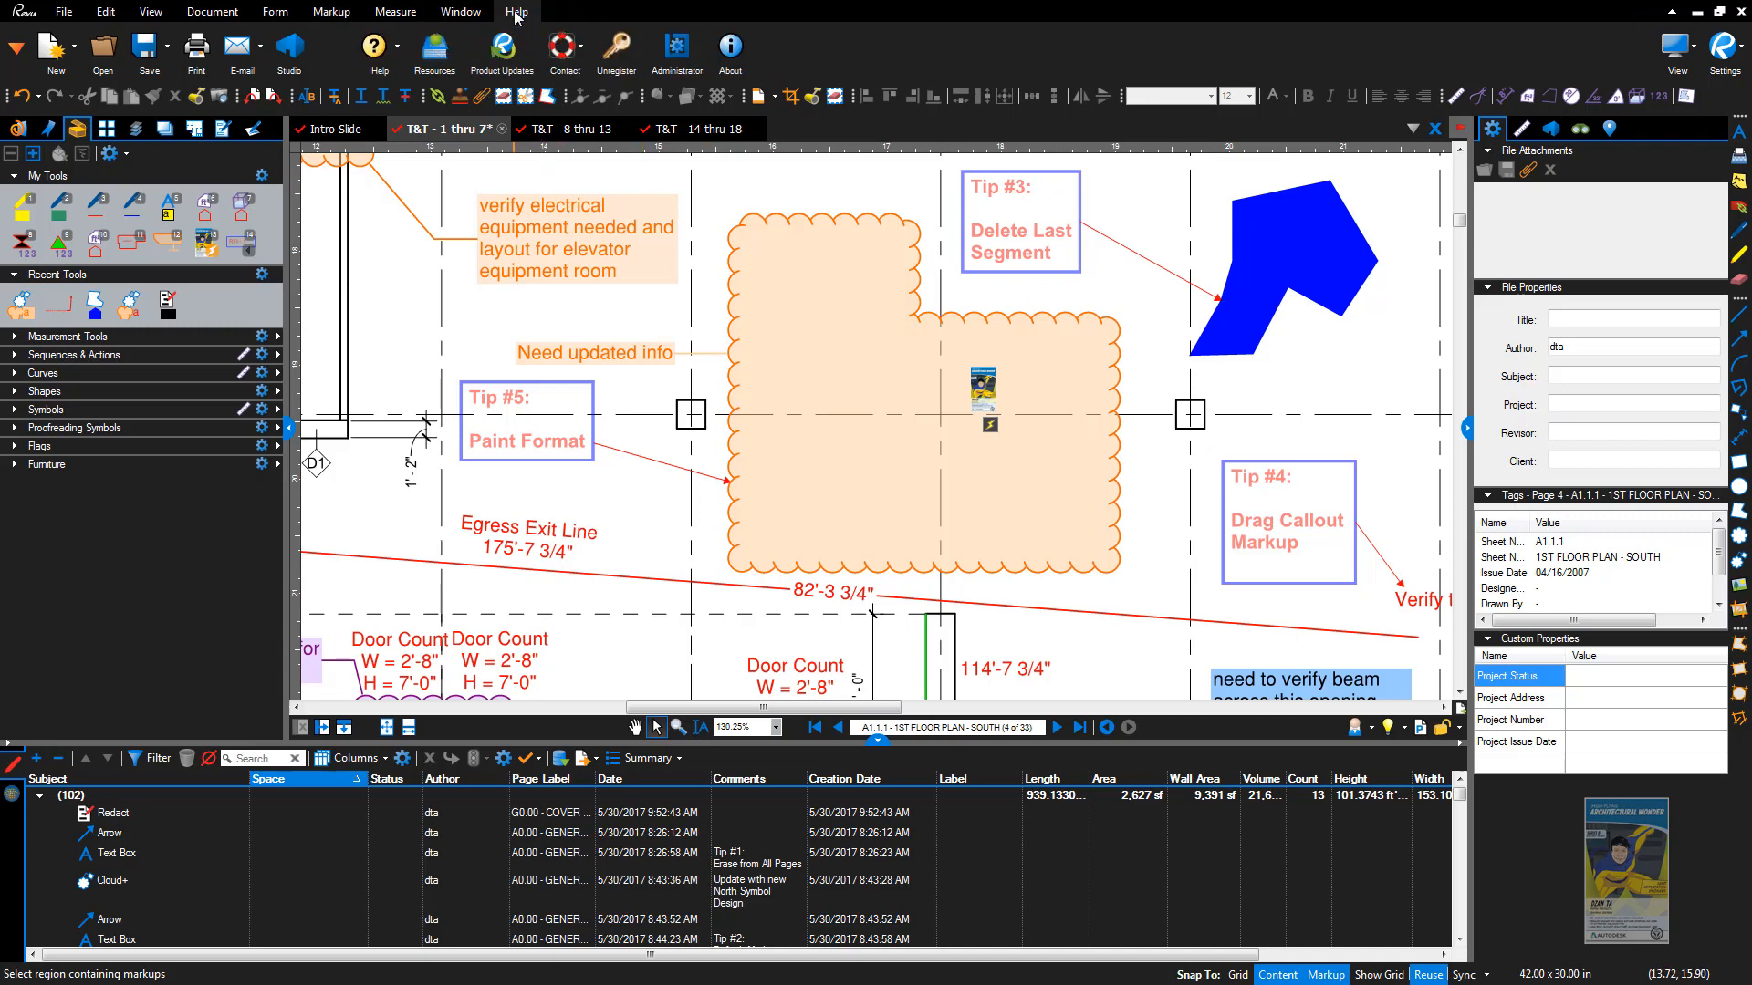
{"action": "left_click", "coordinate": [398, 47]}
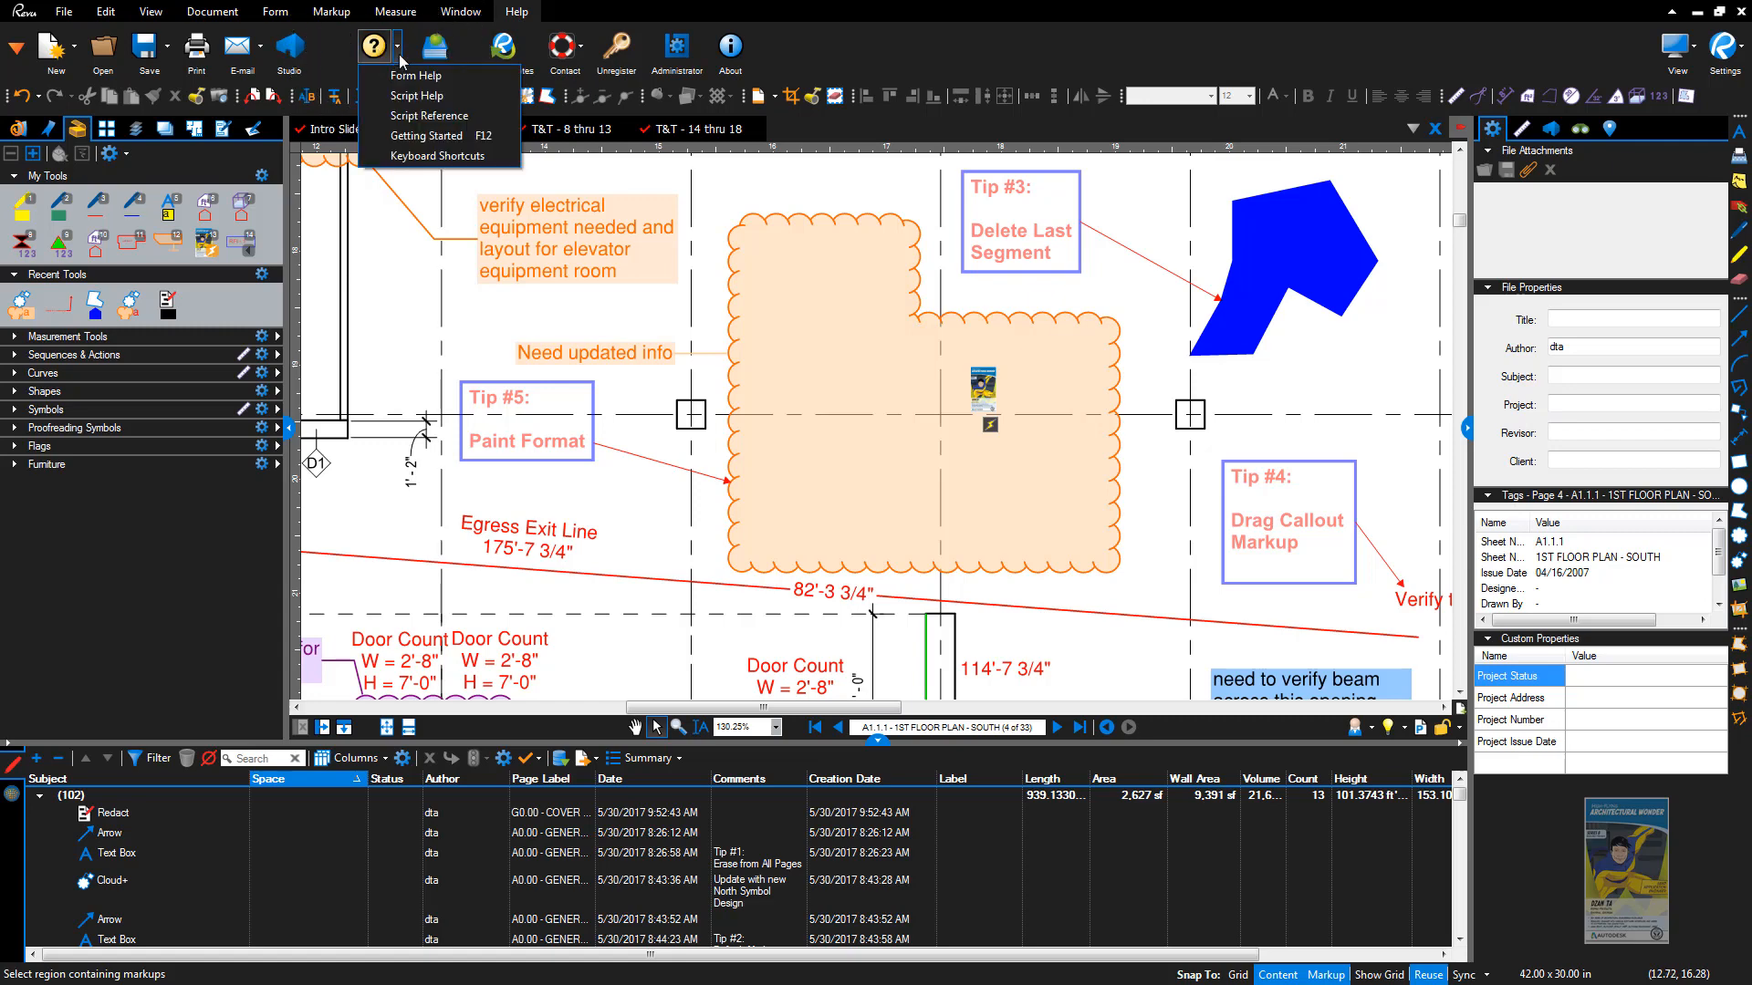
{"action": "left_click", "coordinate": [432, 157]}
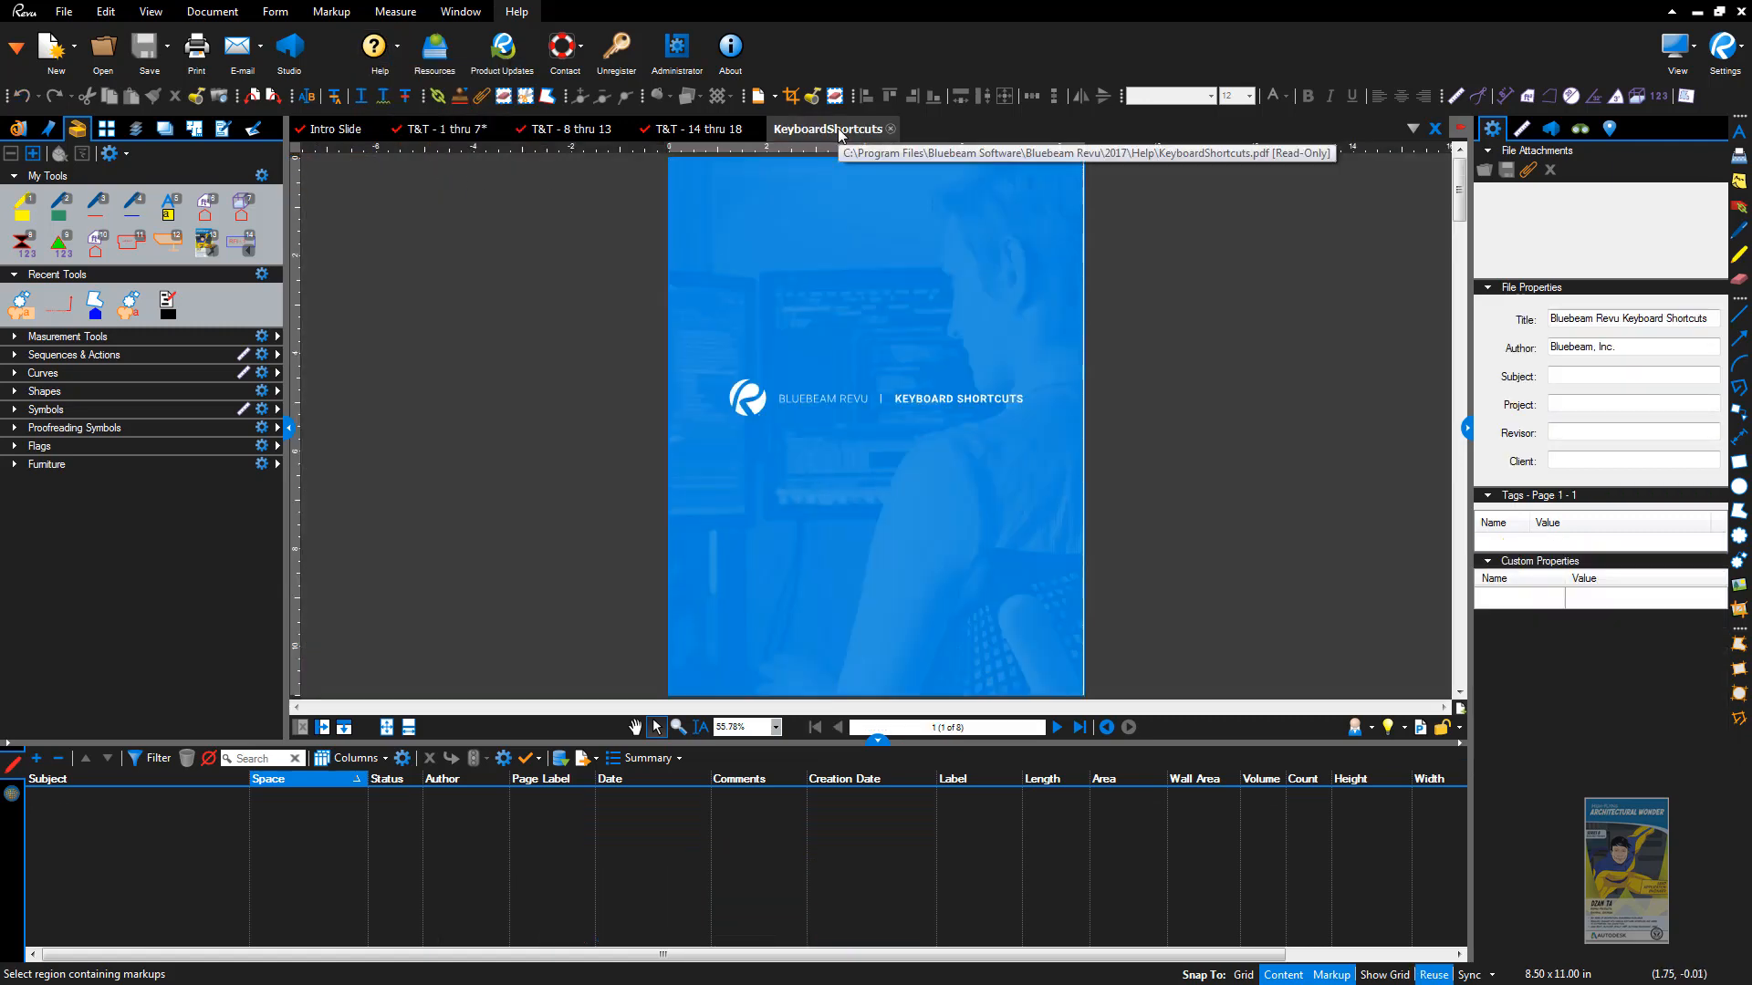
Step: Show the page thumbnails and look through pages 2 to 7 of the guide, covering mouse navigation and the shortcut tables
{"action": "left_click", "coordinate": [107, 128]}
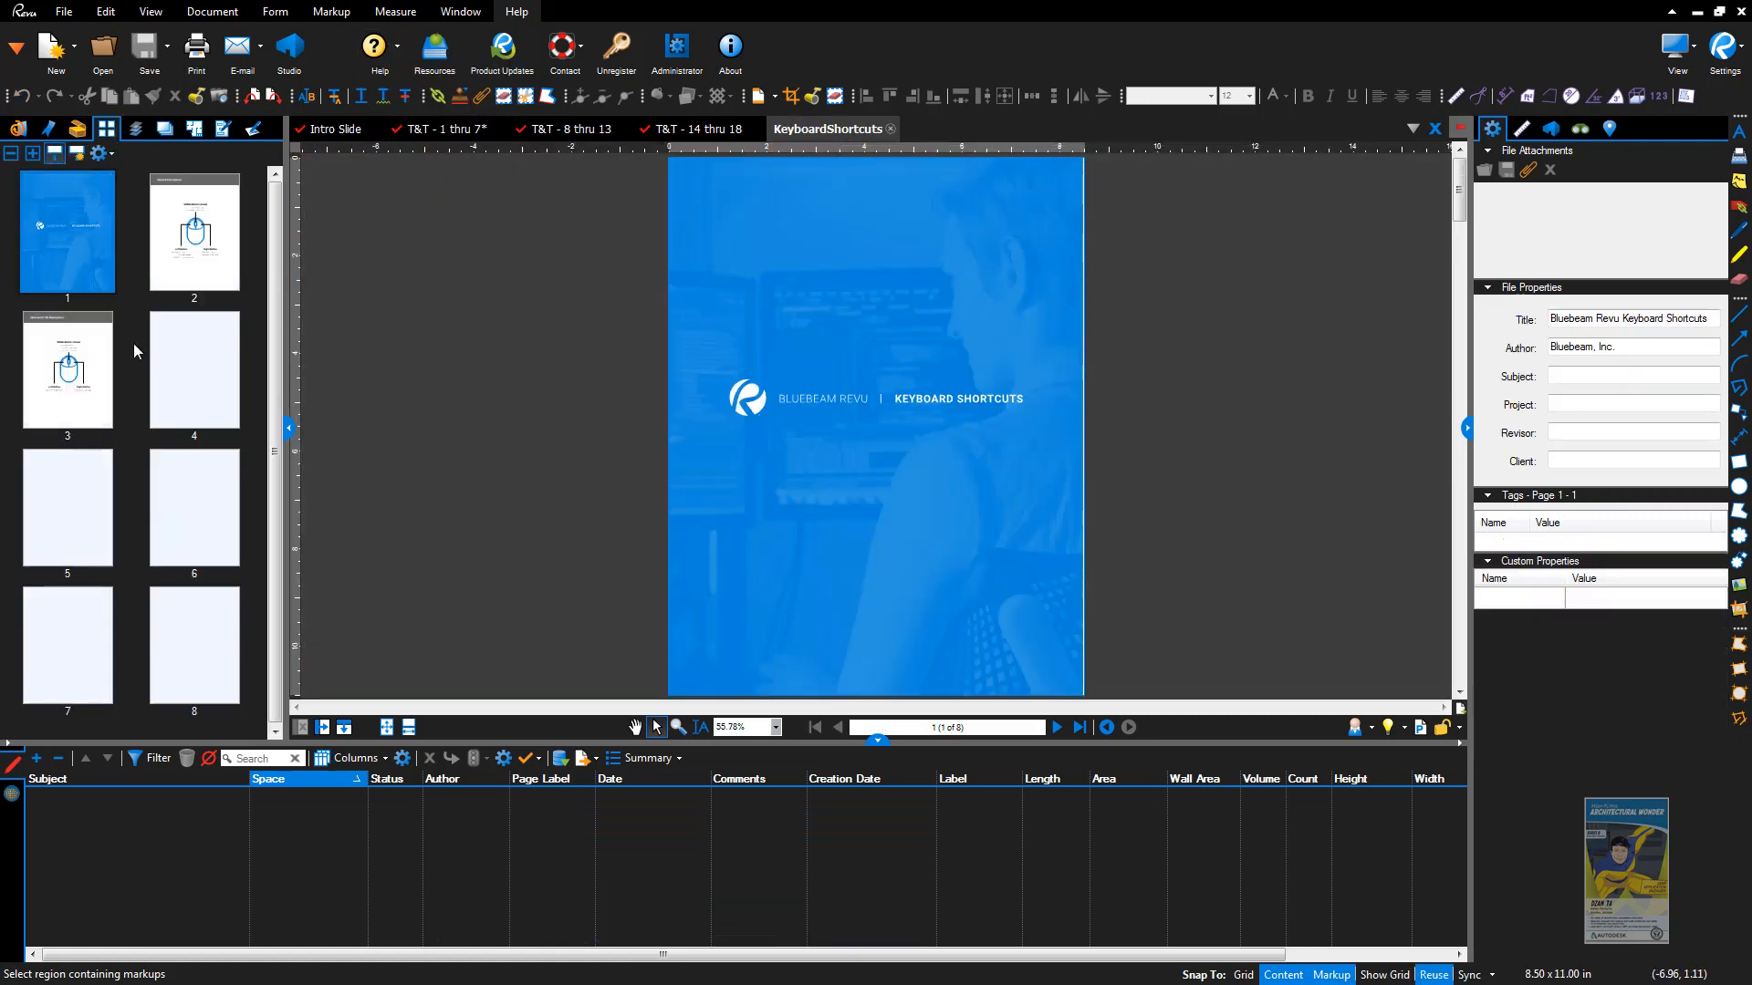
{"action": "left_click", "coordinate": [197, 237]}
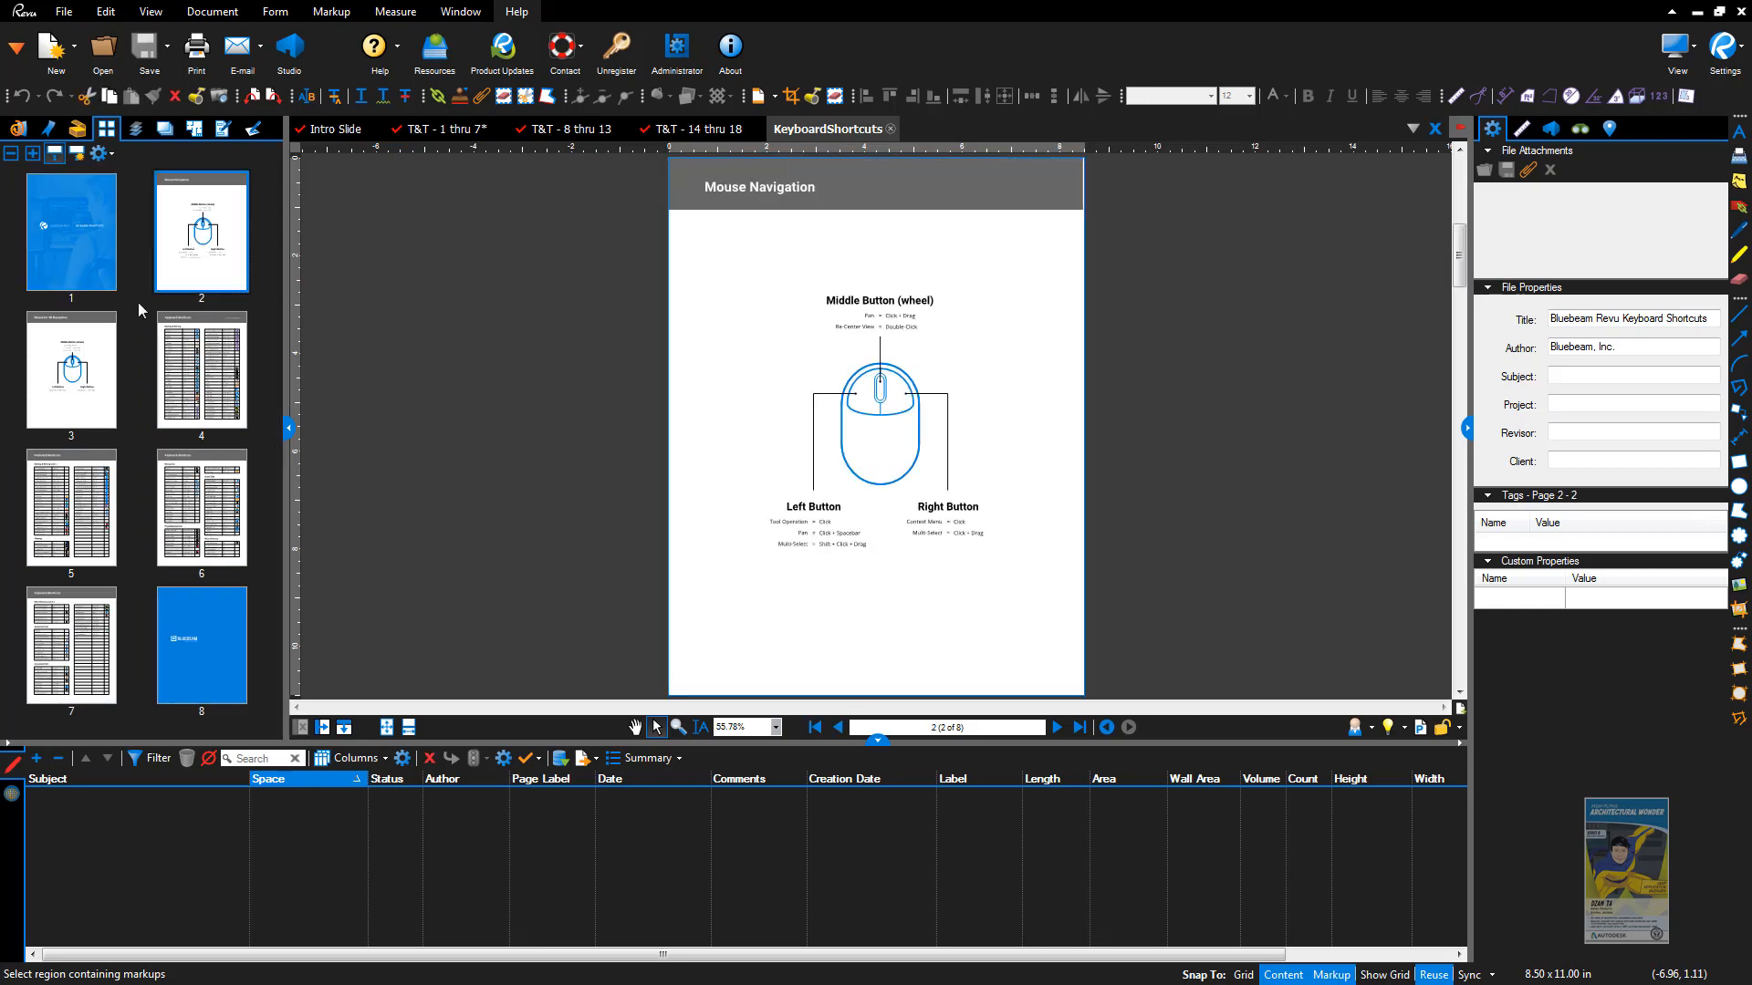
{"action": "left_click", "coordinate": [69, 383]}
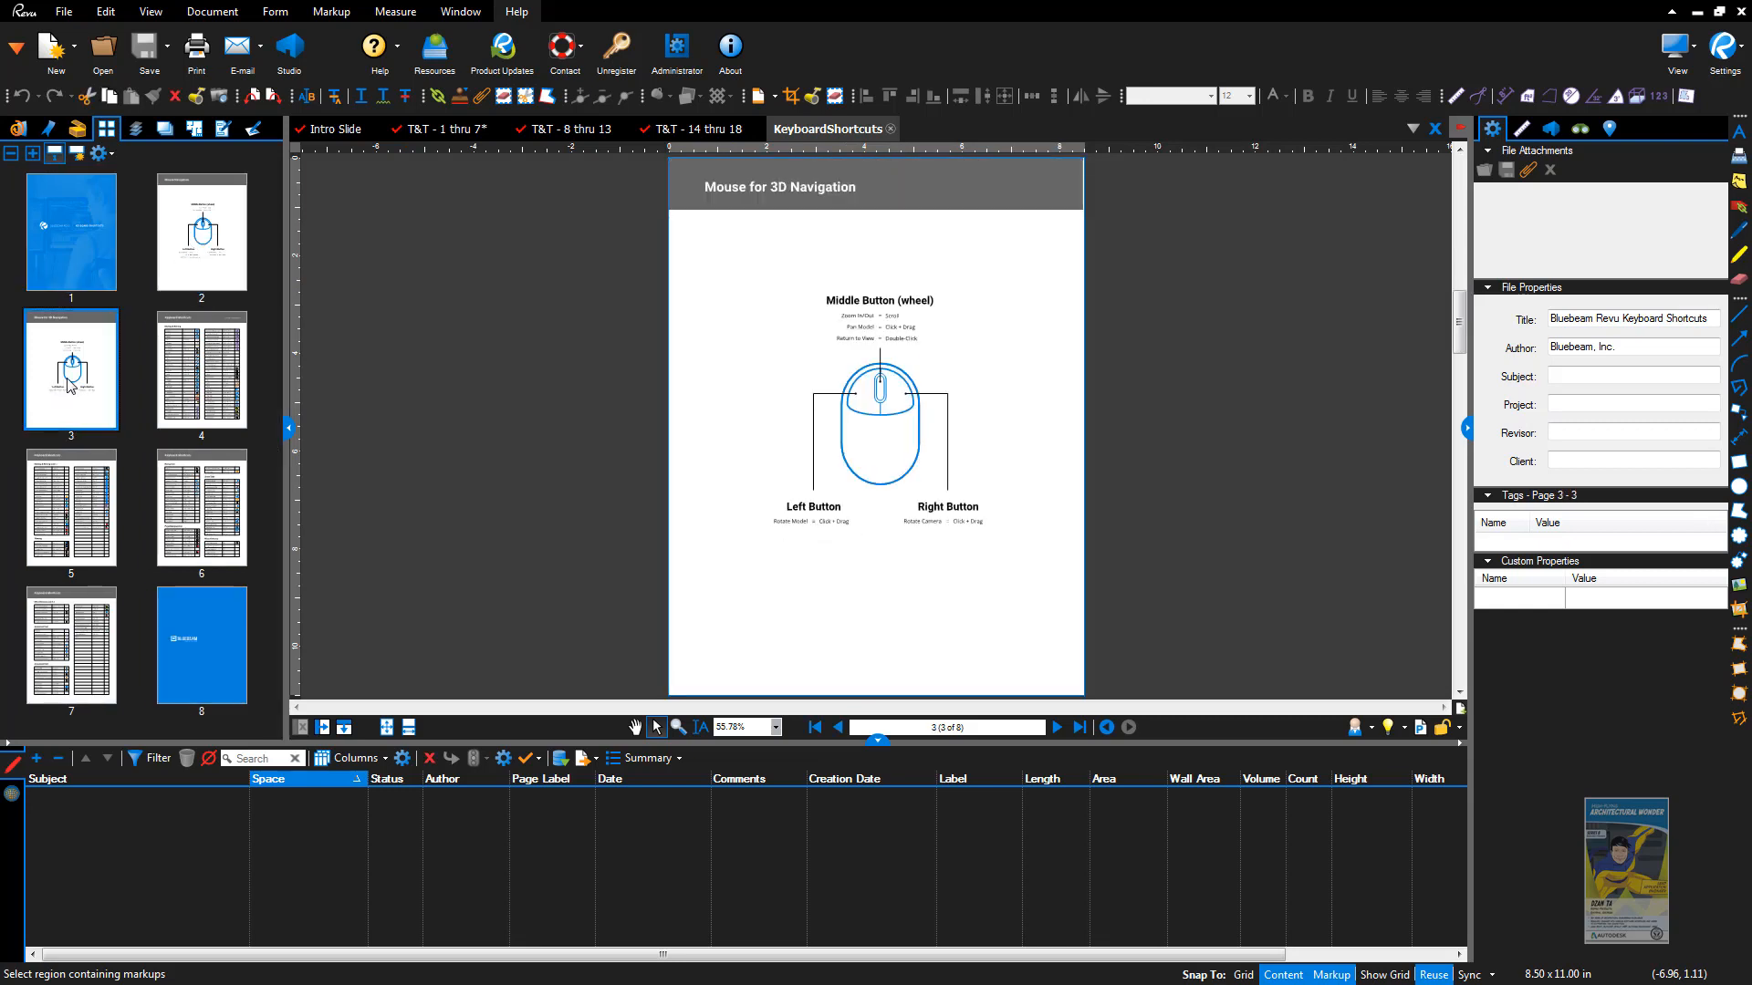
{"action": "left_click", "coordinate": [176, 369]}
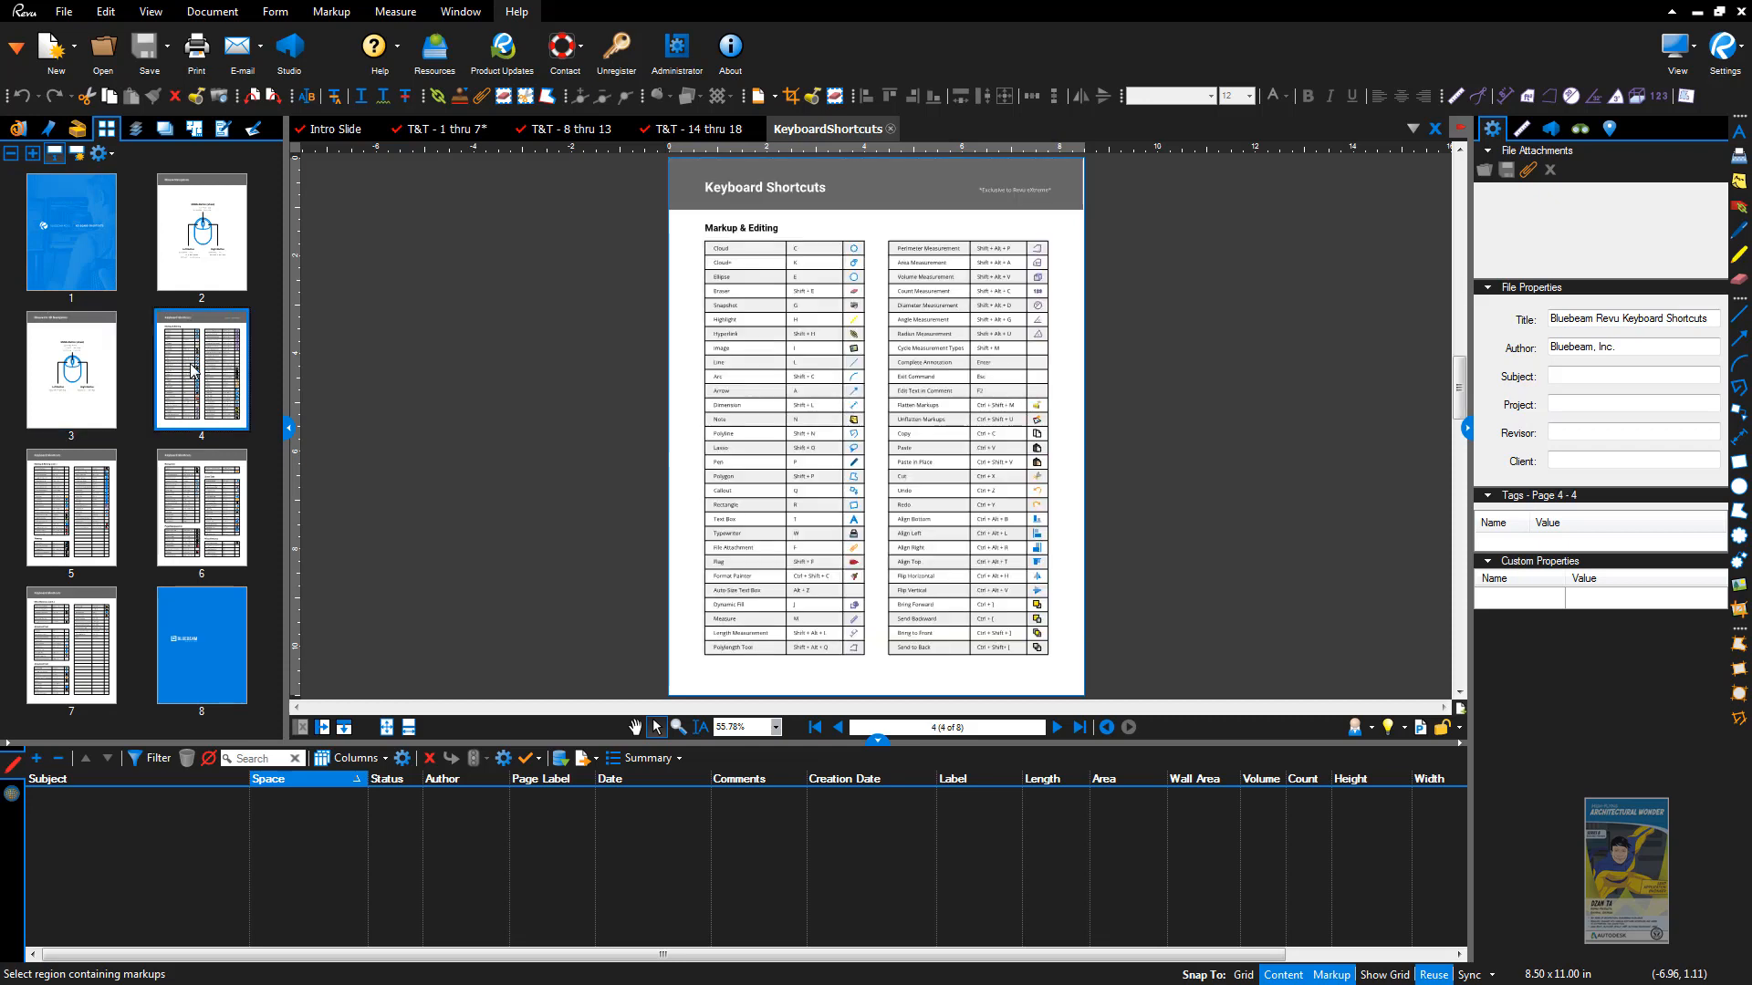
{"action": "left_click", "coordinate": [60, 529]}
{"action": "left_click", "coordinate": [220, 488]}
{"action": "left_click", "coordinate": [88, 638]}
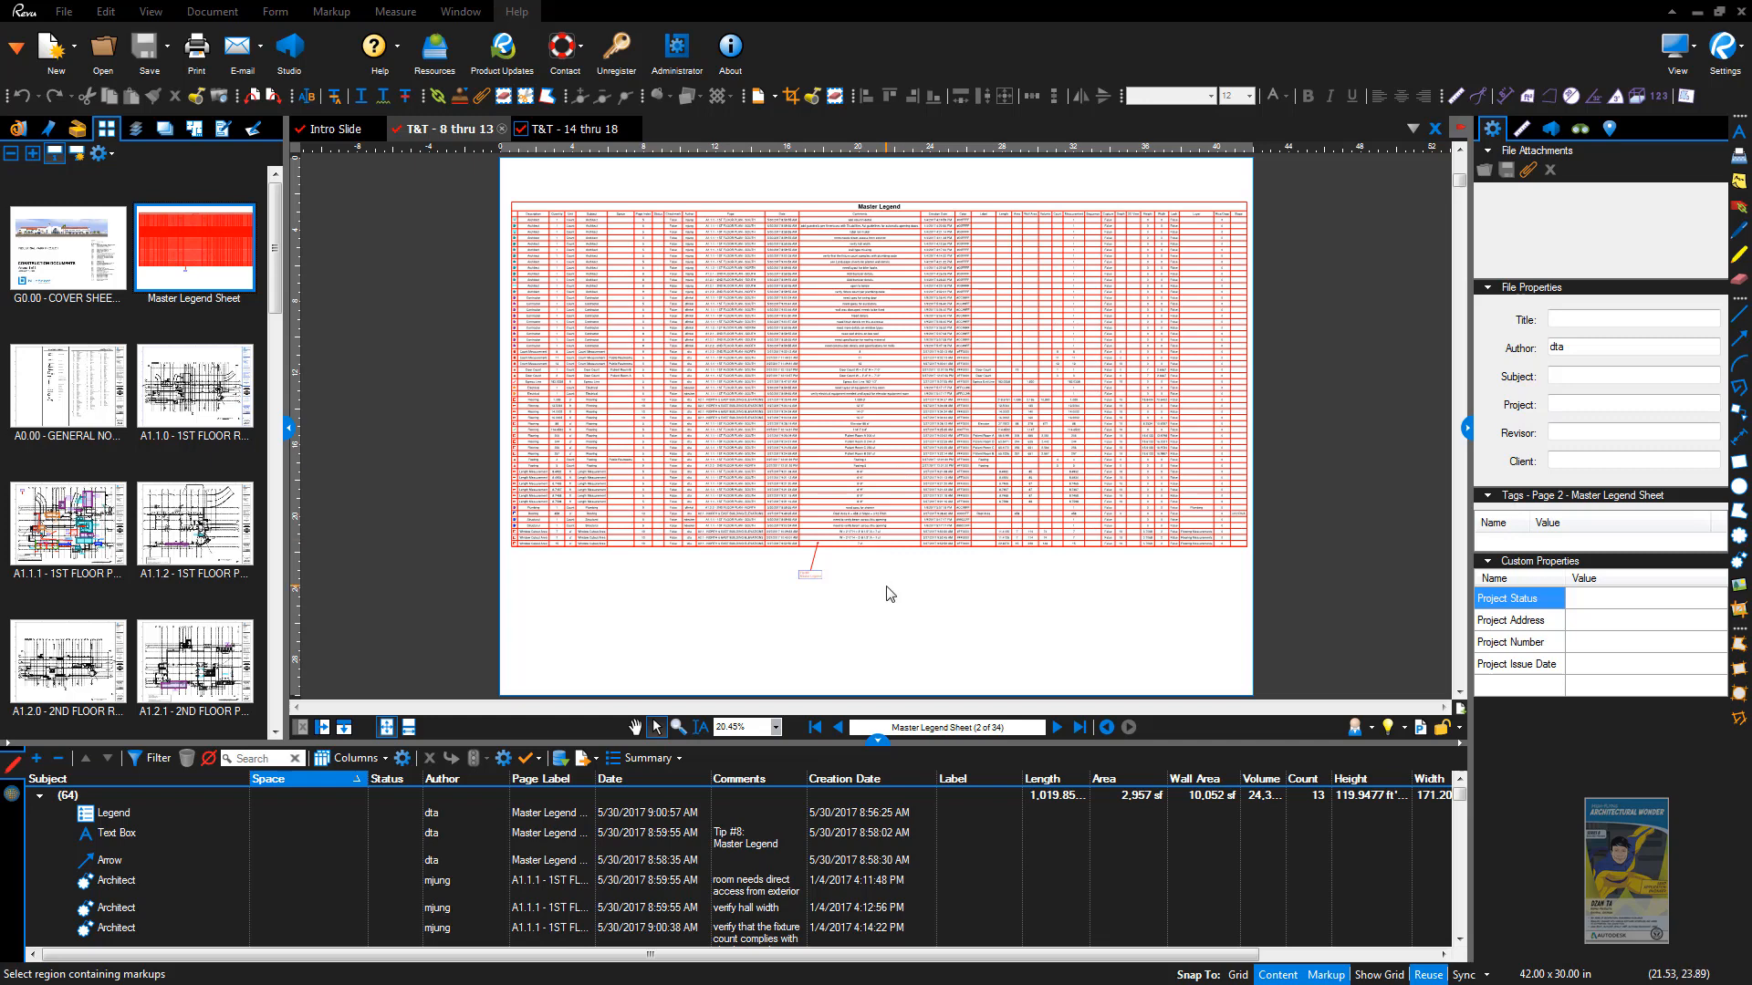
Step: Delete the Master Legend table and the whole Master Legend Sheet page from the T&T - 8 thru 13 document
{"action": "left_click", "coordinate": [909, 448]}
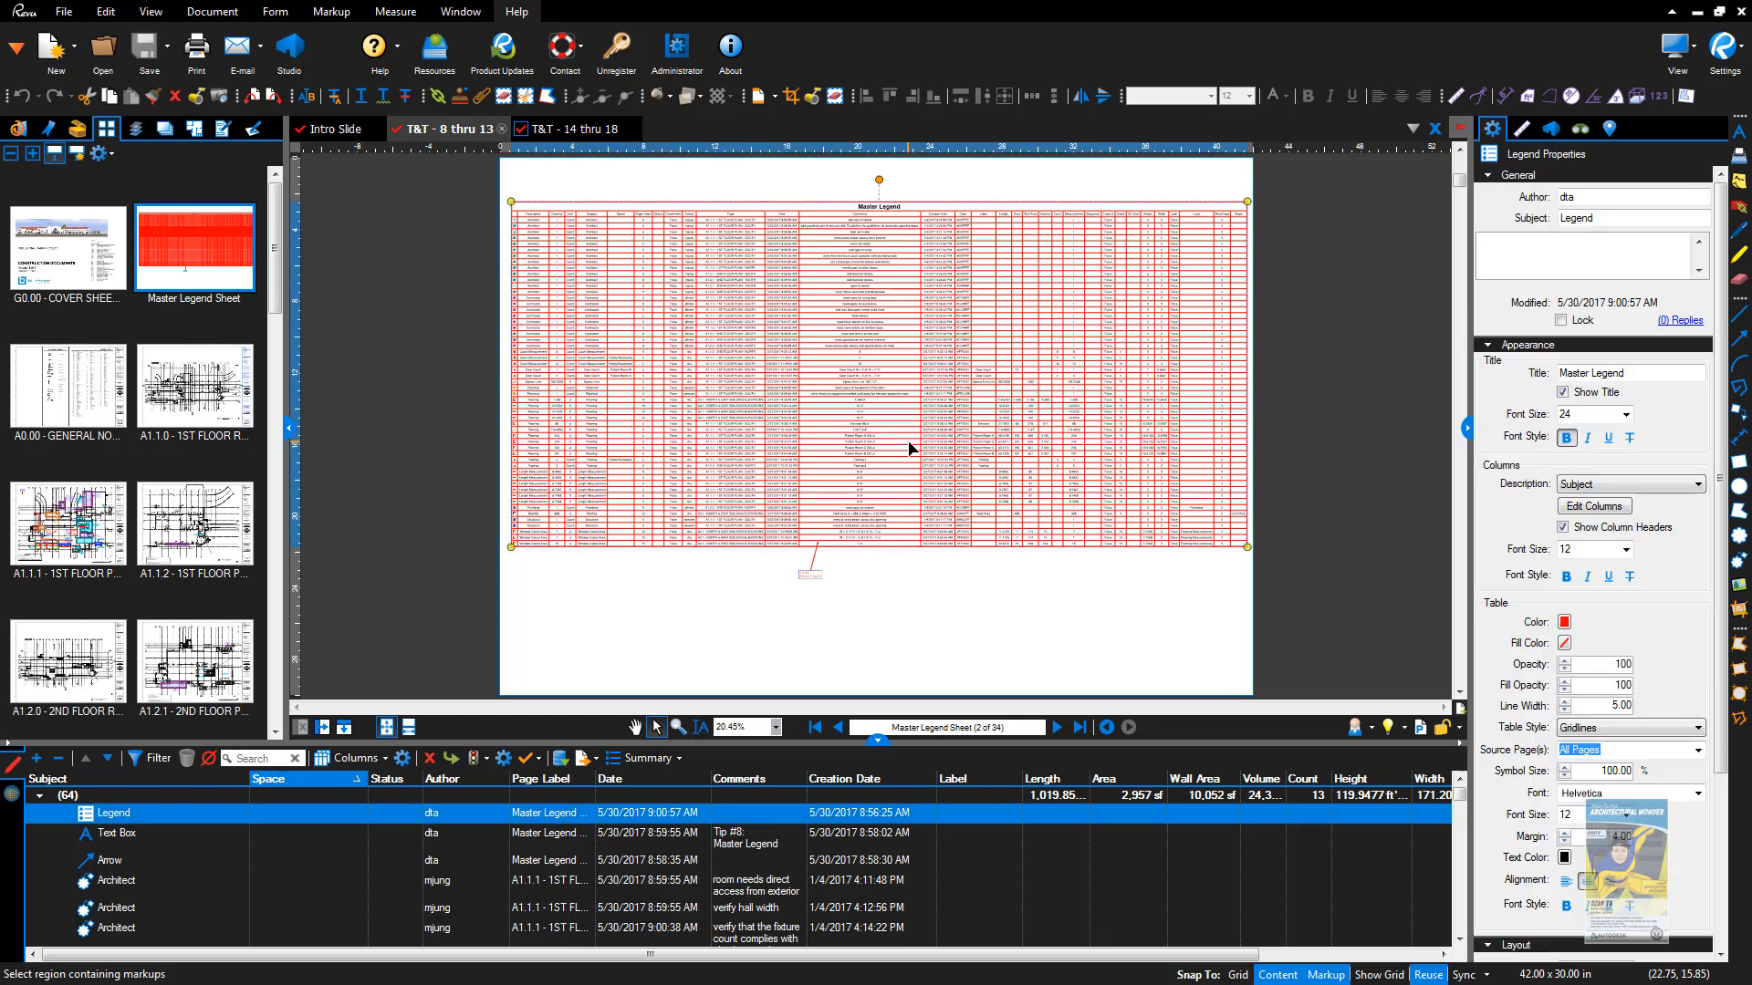
{"action": "key", "text": "Delete"}
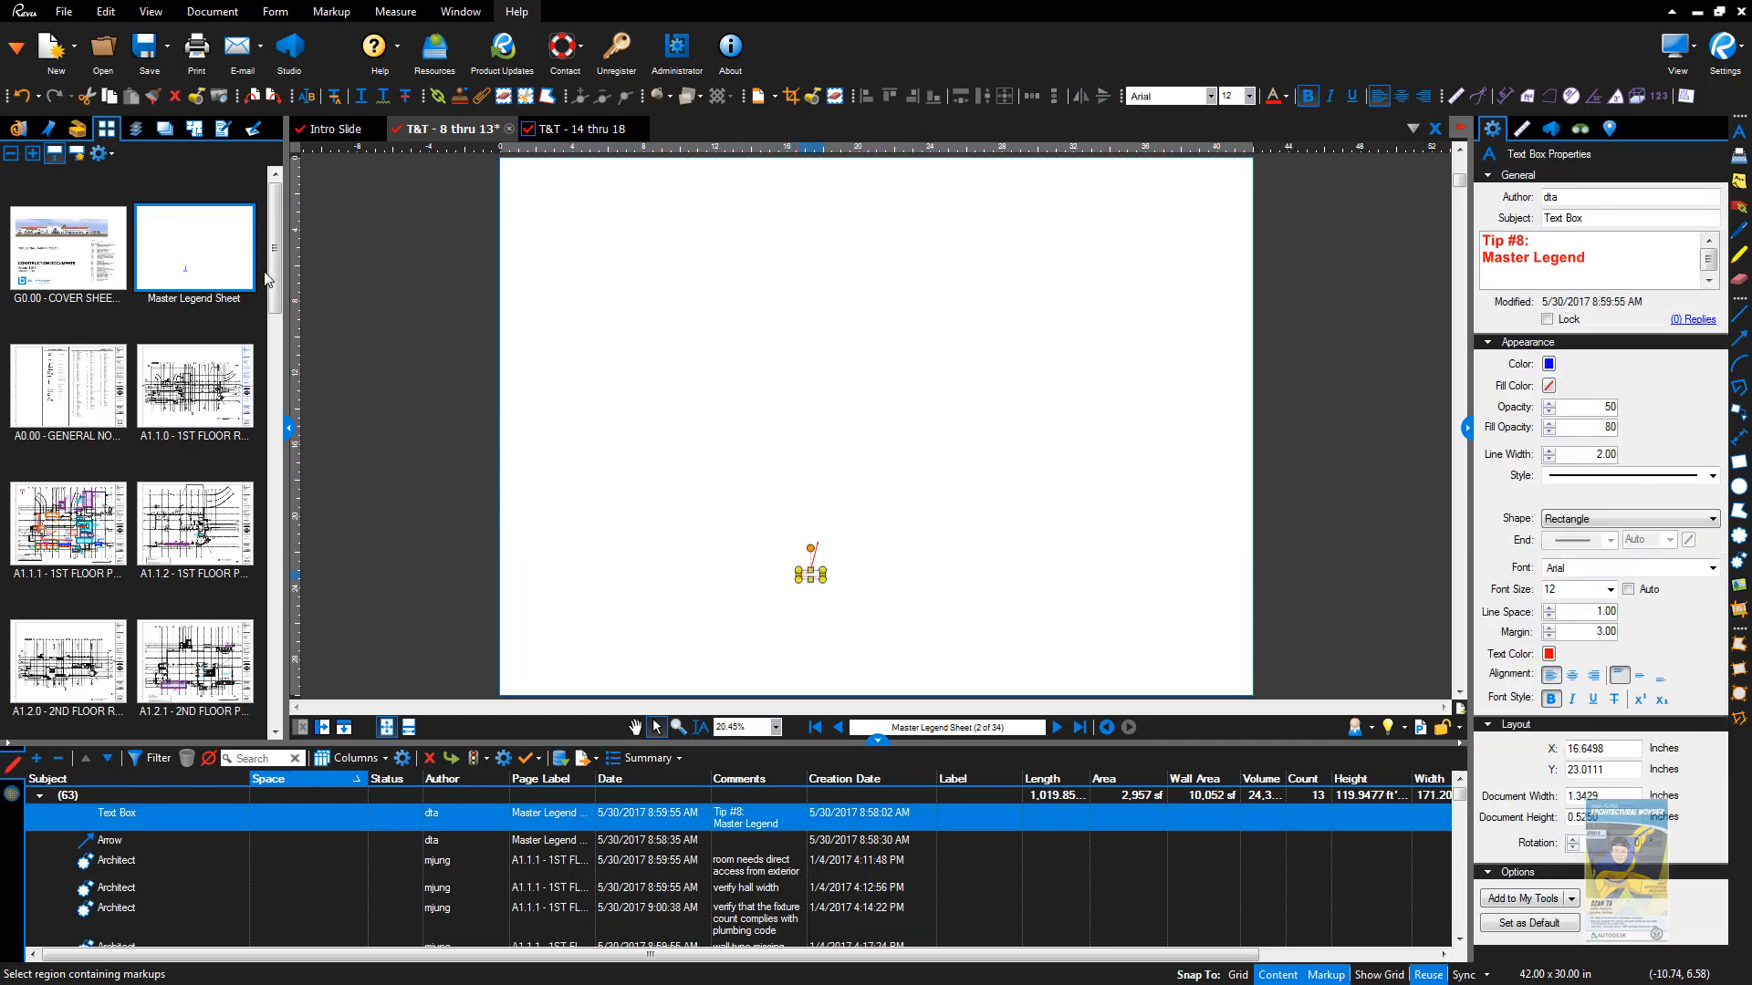
{"action": "right_click", "coordinate": [231, 261]}
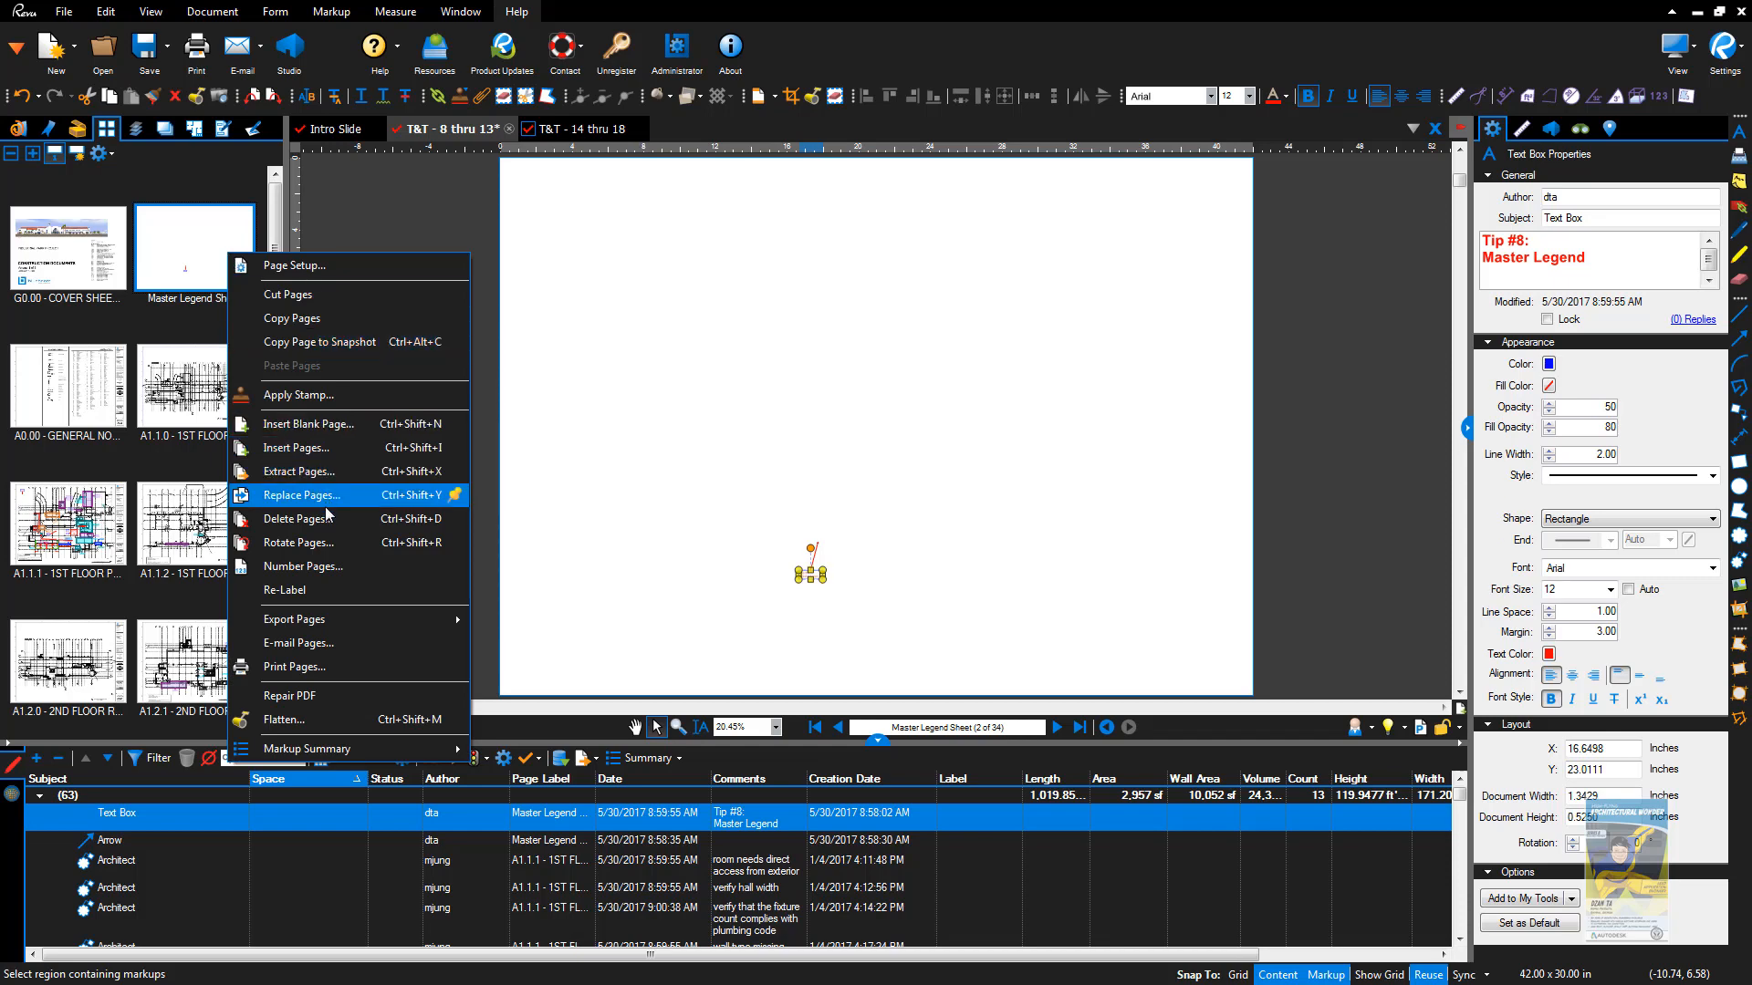
{"action": "left_click", "coordinate": [643, 498]}
{"action": "key", "text": "ctrl+shift+d"}
{"action": "left_click", "coordinate": [911, 540]}
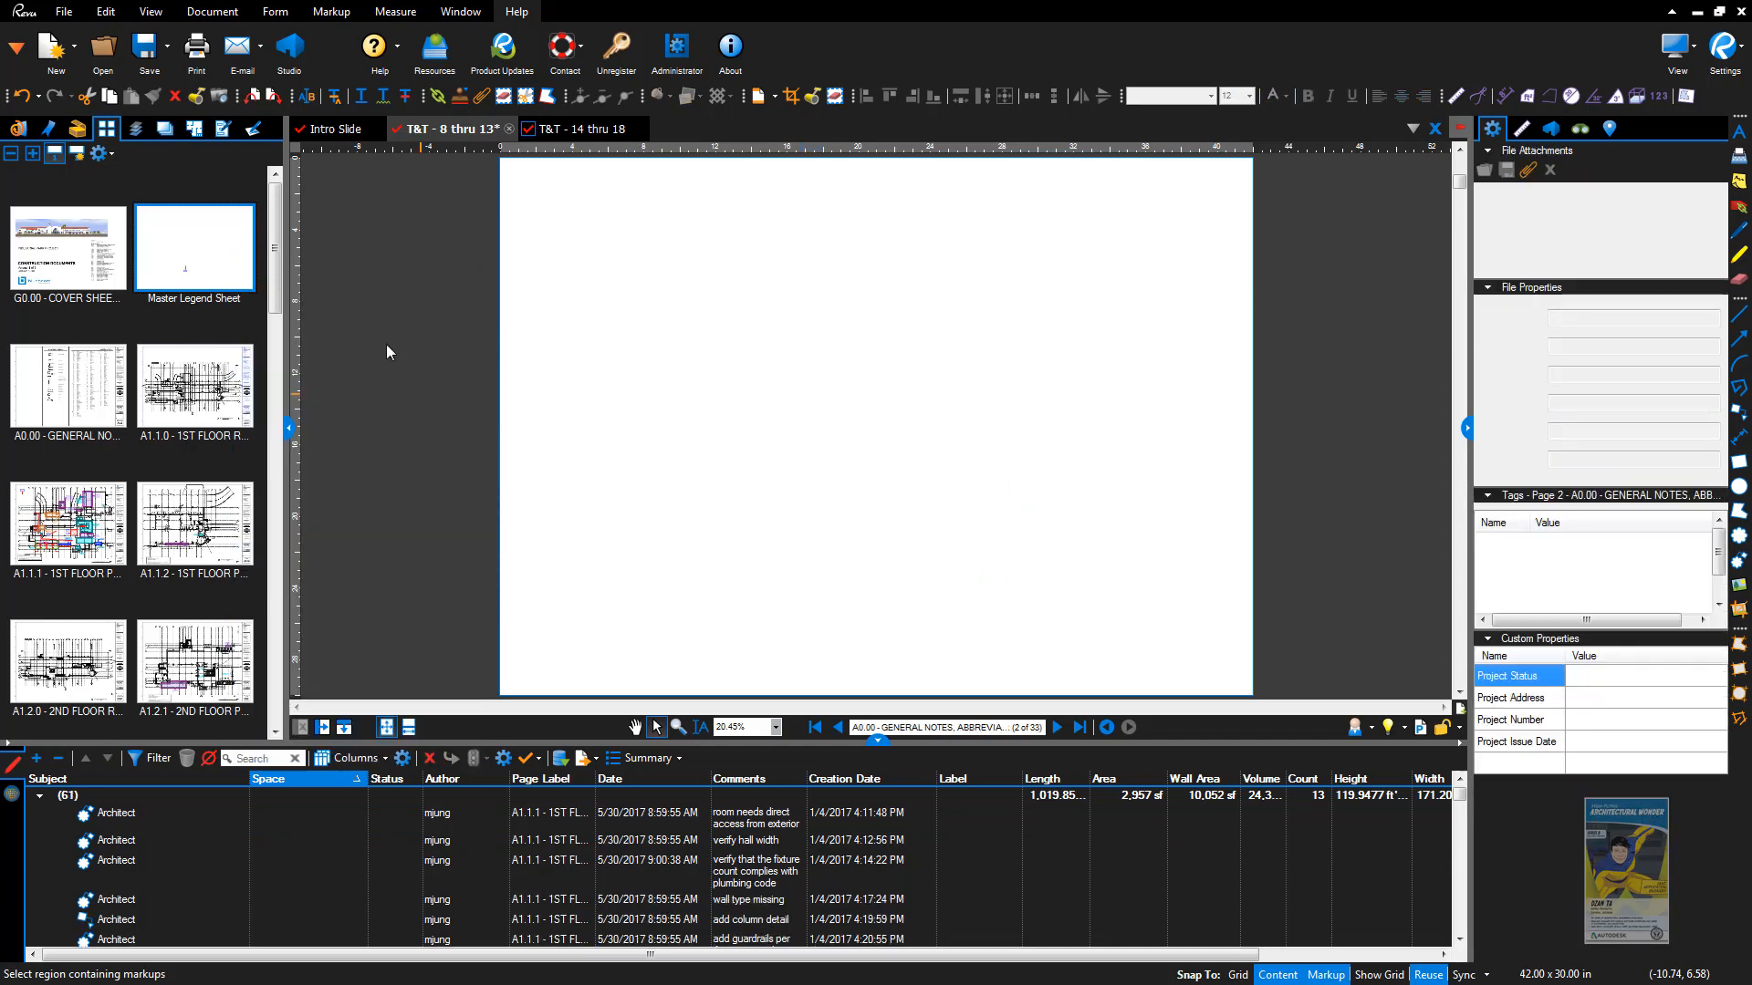
Step: Insert a blank page directly after the G0.00 cover sheet
{"action": "left_click", "coordinate": [79, 249]}
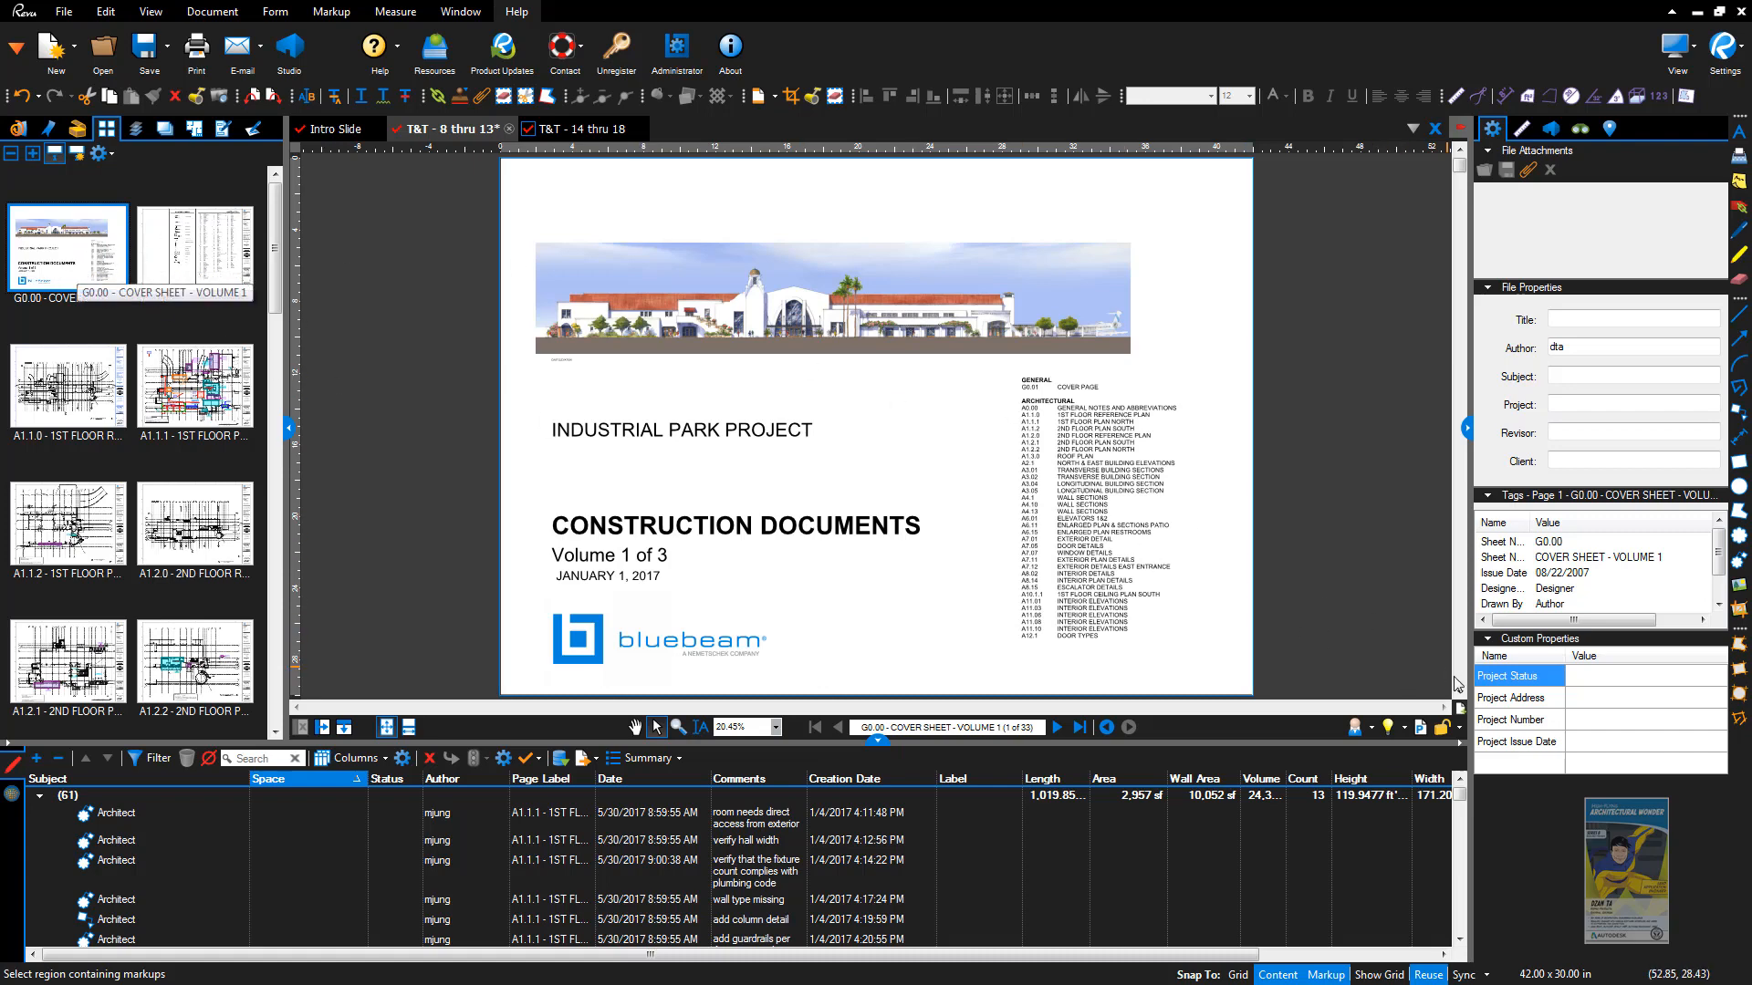
{"action": "key", "text": "ctrl"}
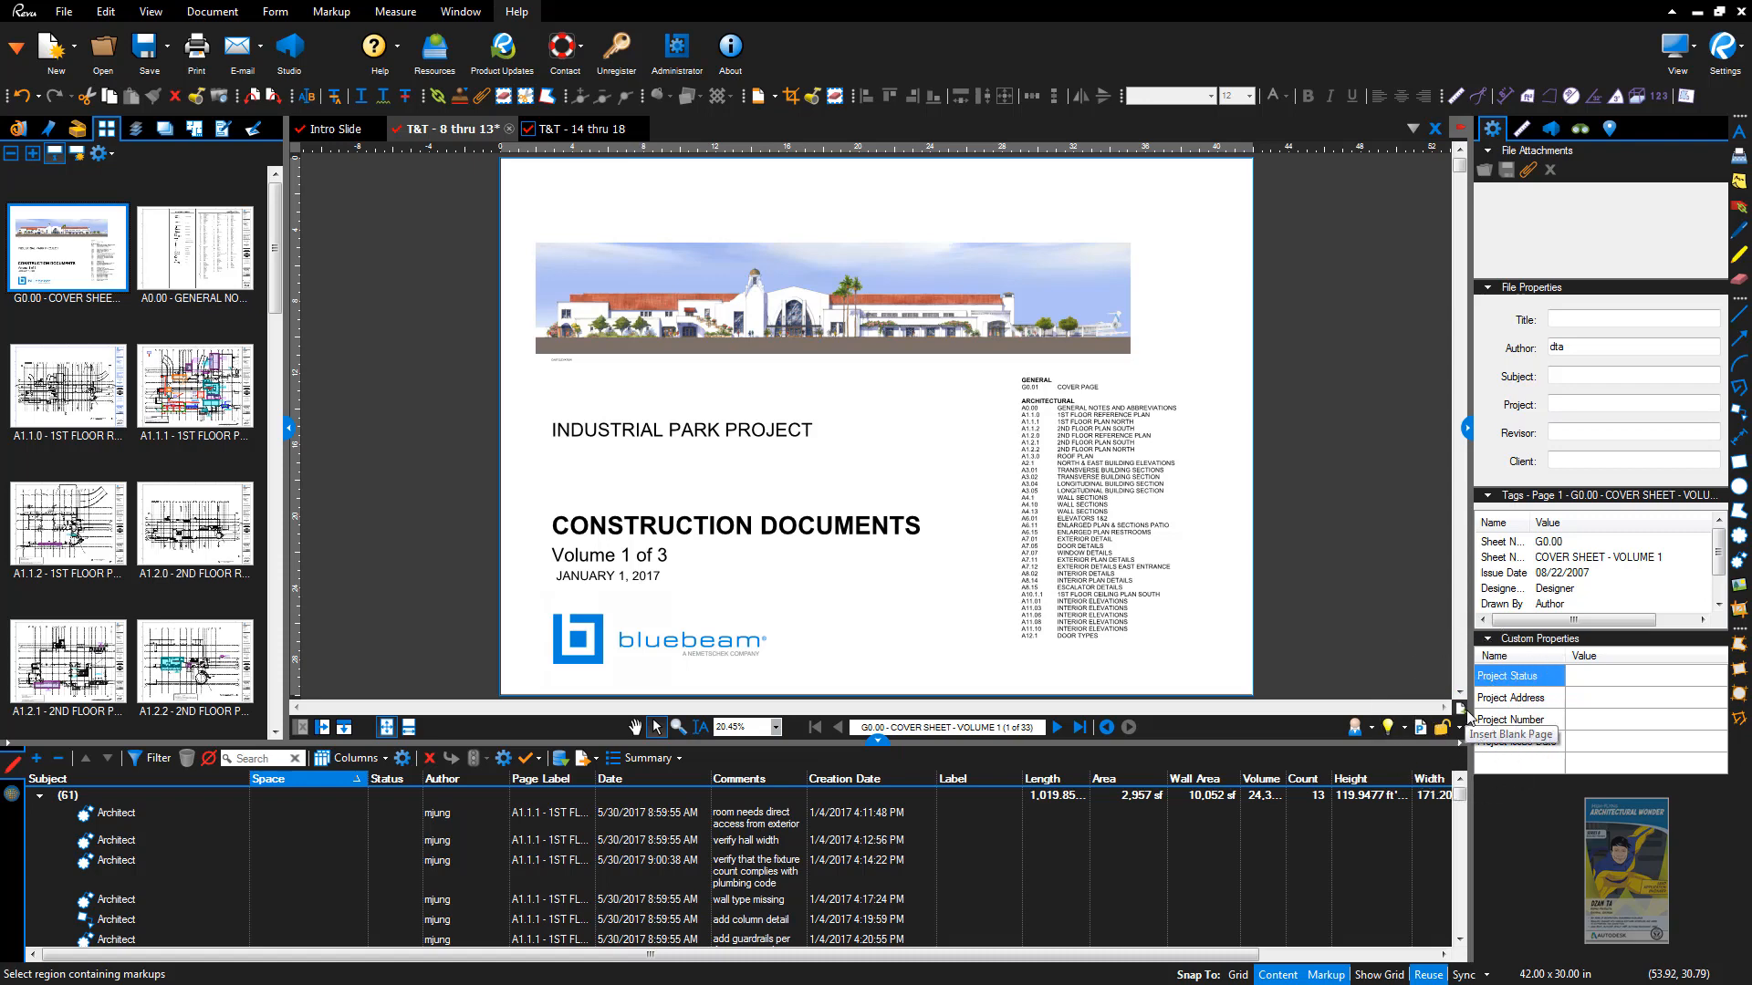
{"action": "left_click", "coordinate": [1462, 709]}
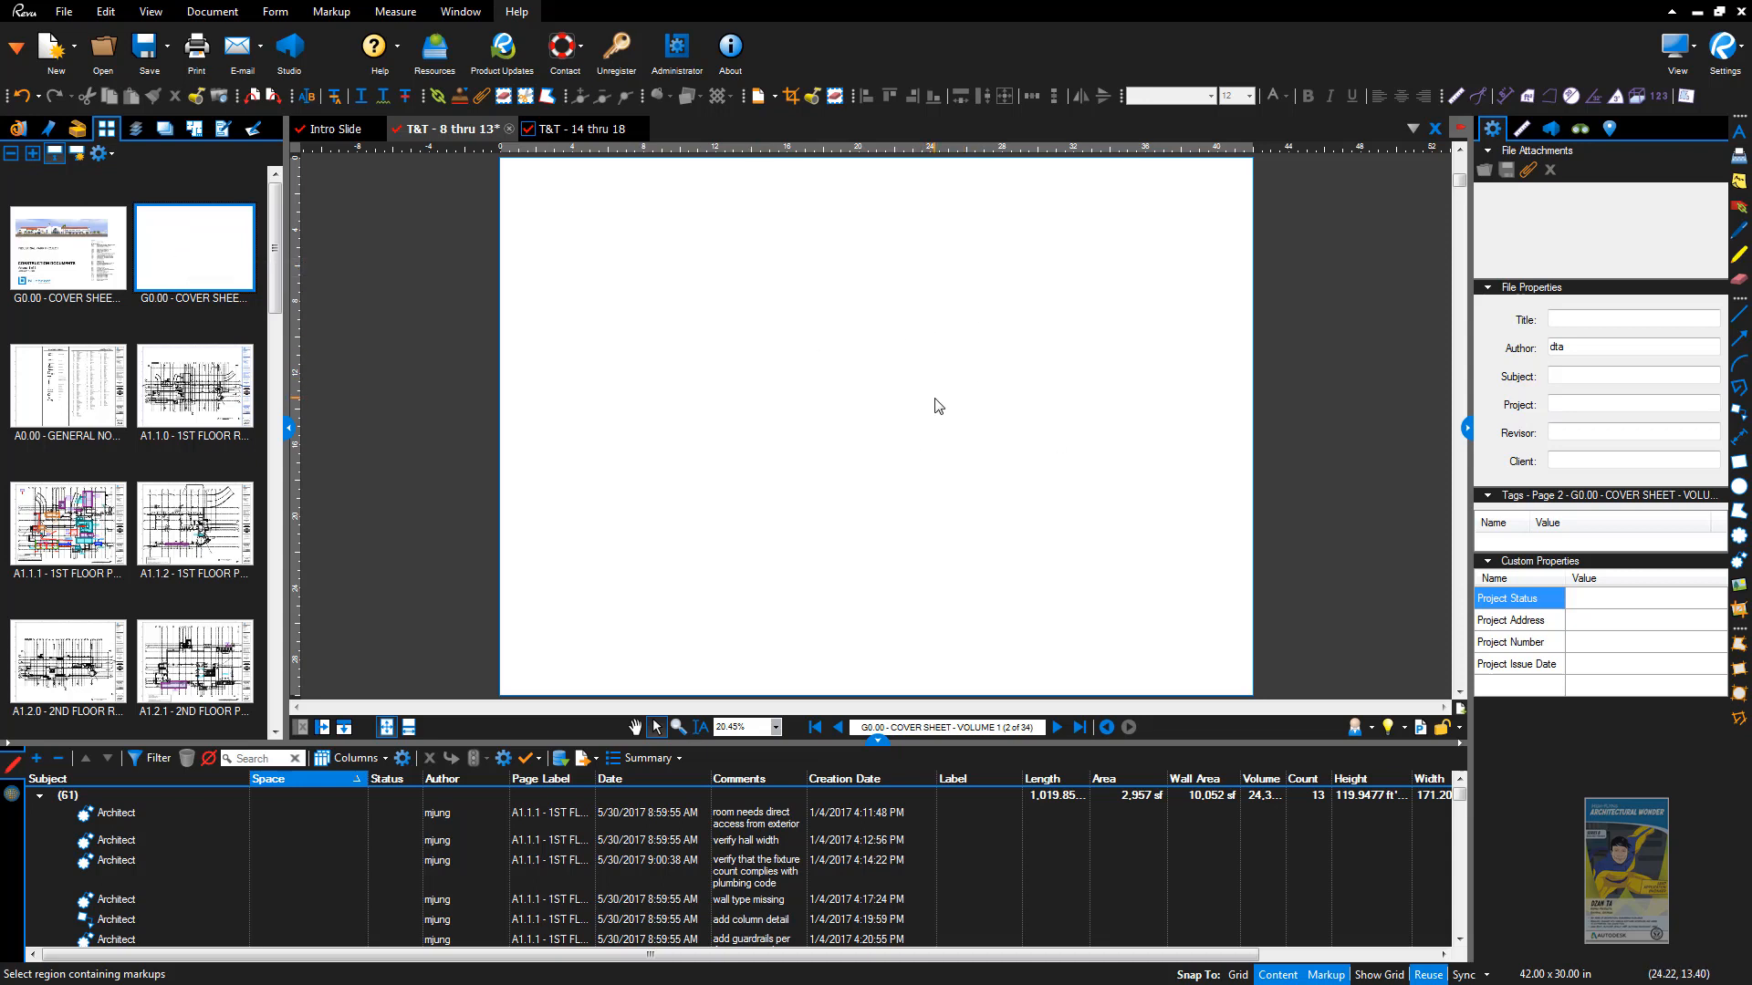
Step: Create a new legend from all markups in the Markups list and place it near the upper-left corner of the blank page
{"action": "left_click_drag", "start_coordinate": [893, 741], "coordinate": [889, 691]}
{"action": "left_click", "coordinate": [705, 835]}
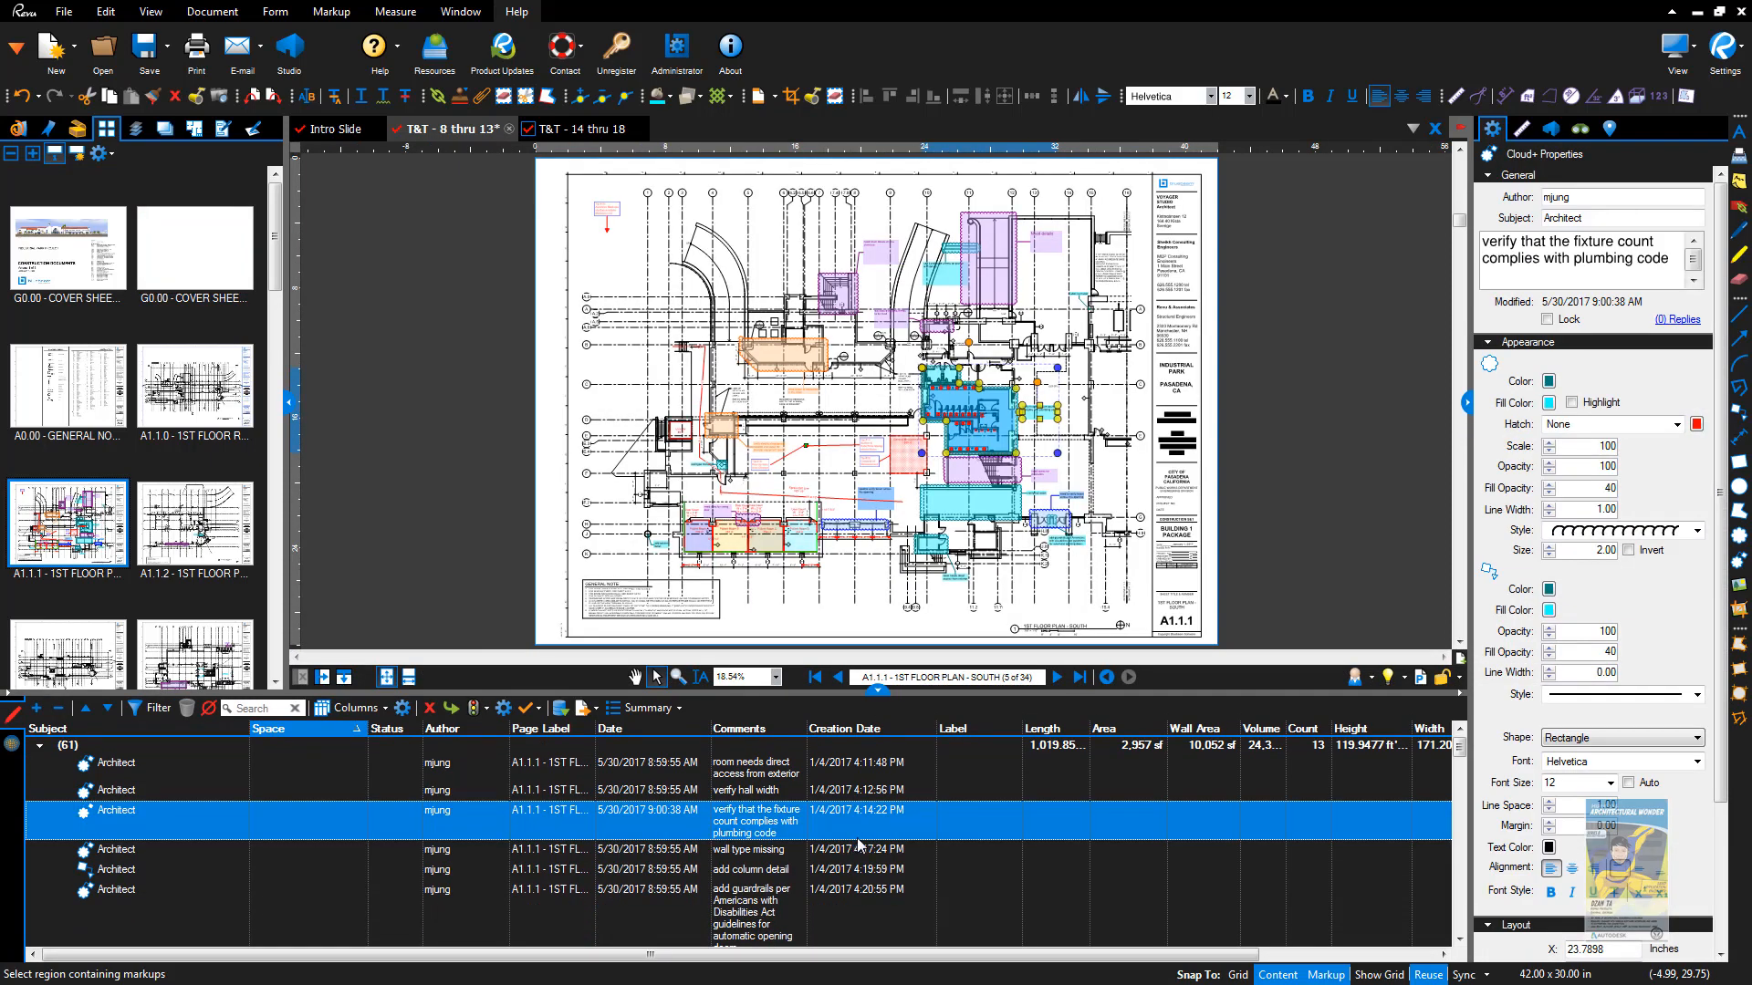
{"action": "key", "text": "ctrl+a"}
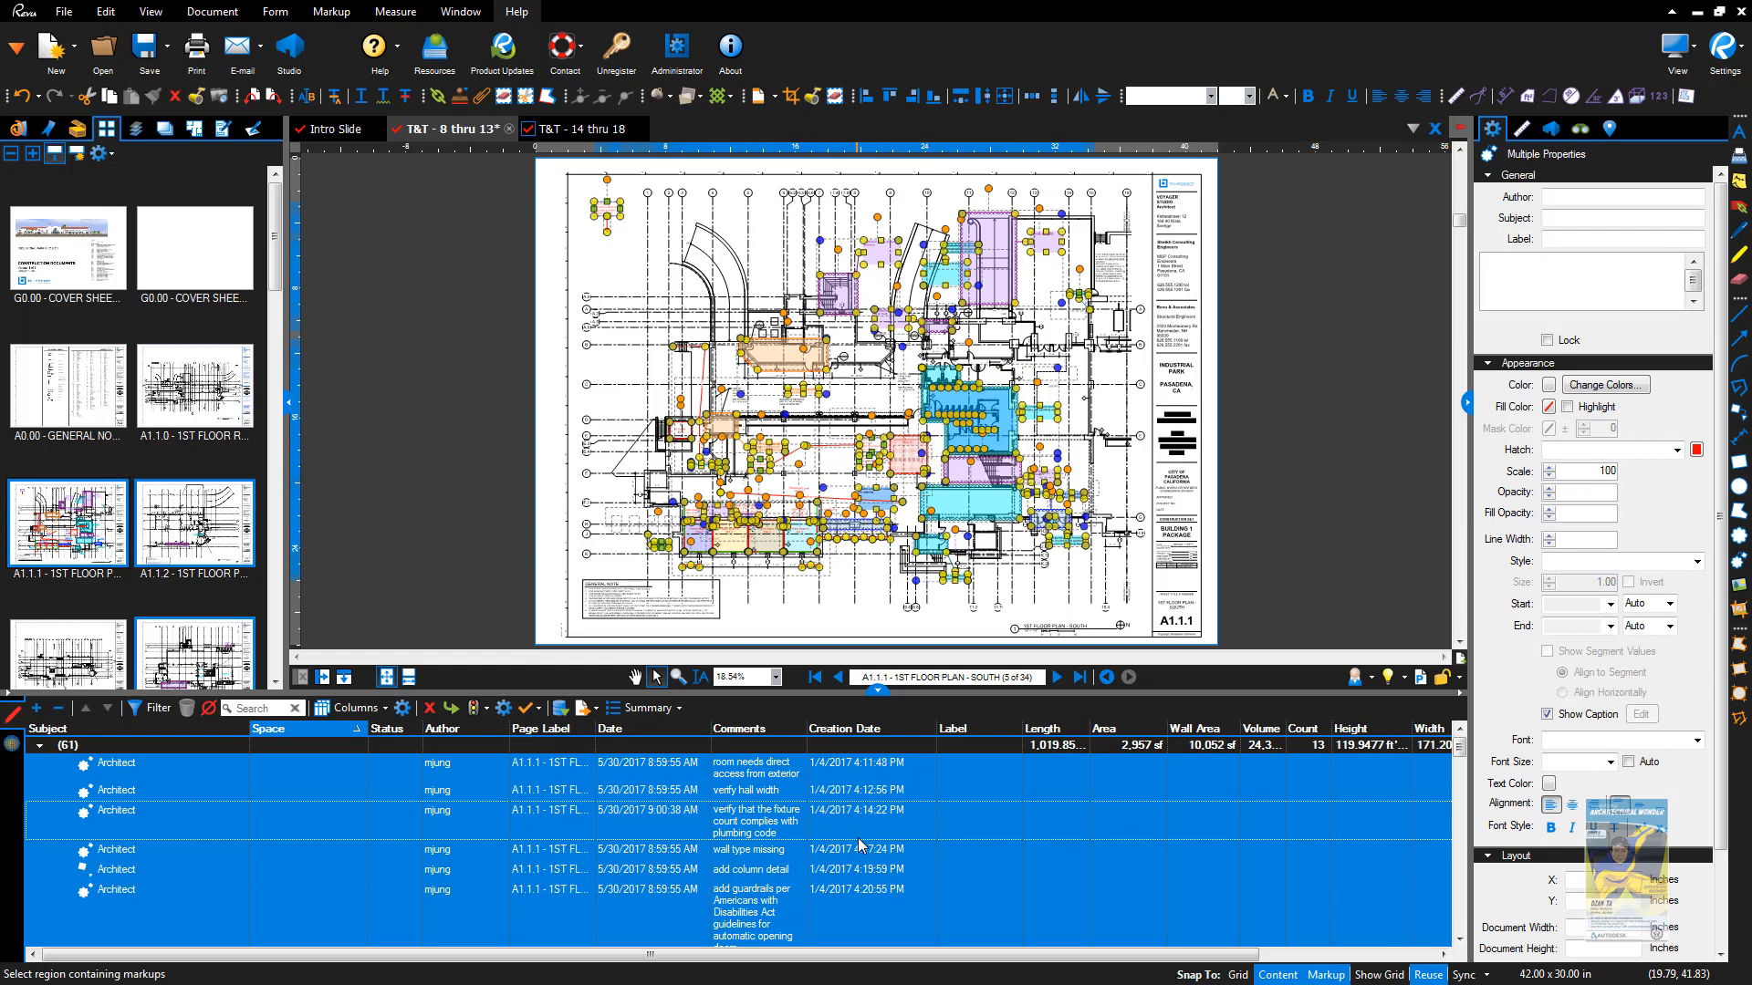
{"action": "right_click", "coordinate": [858, 845]}
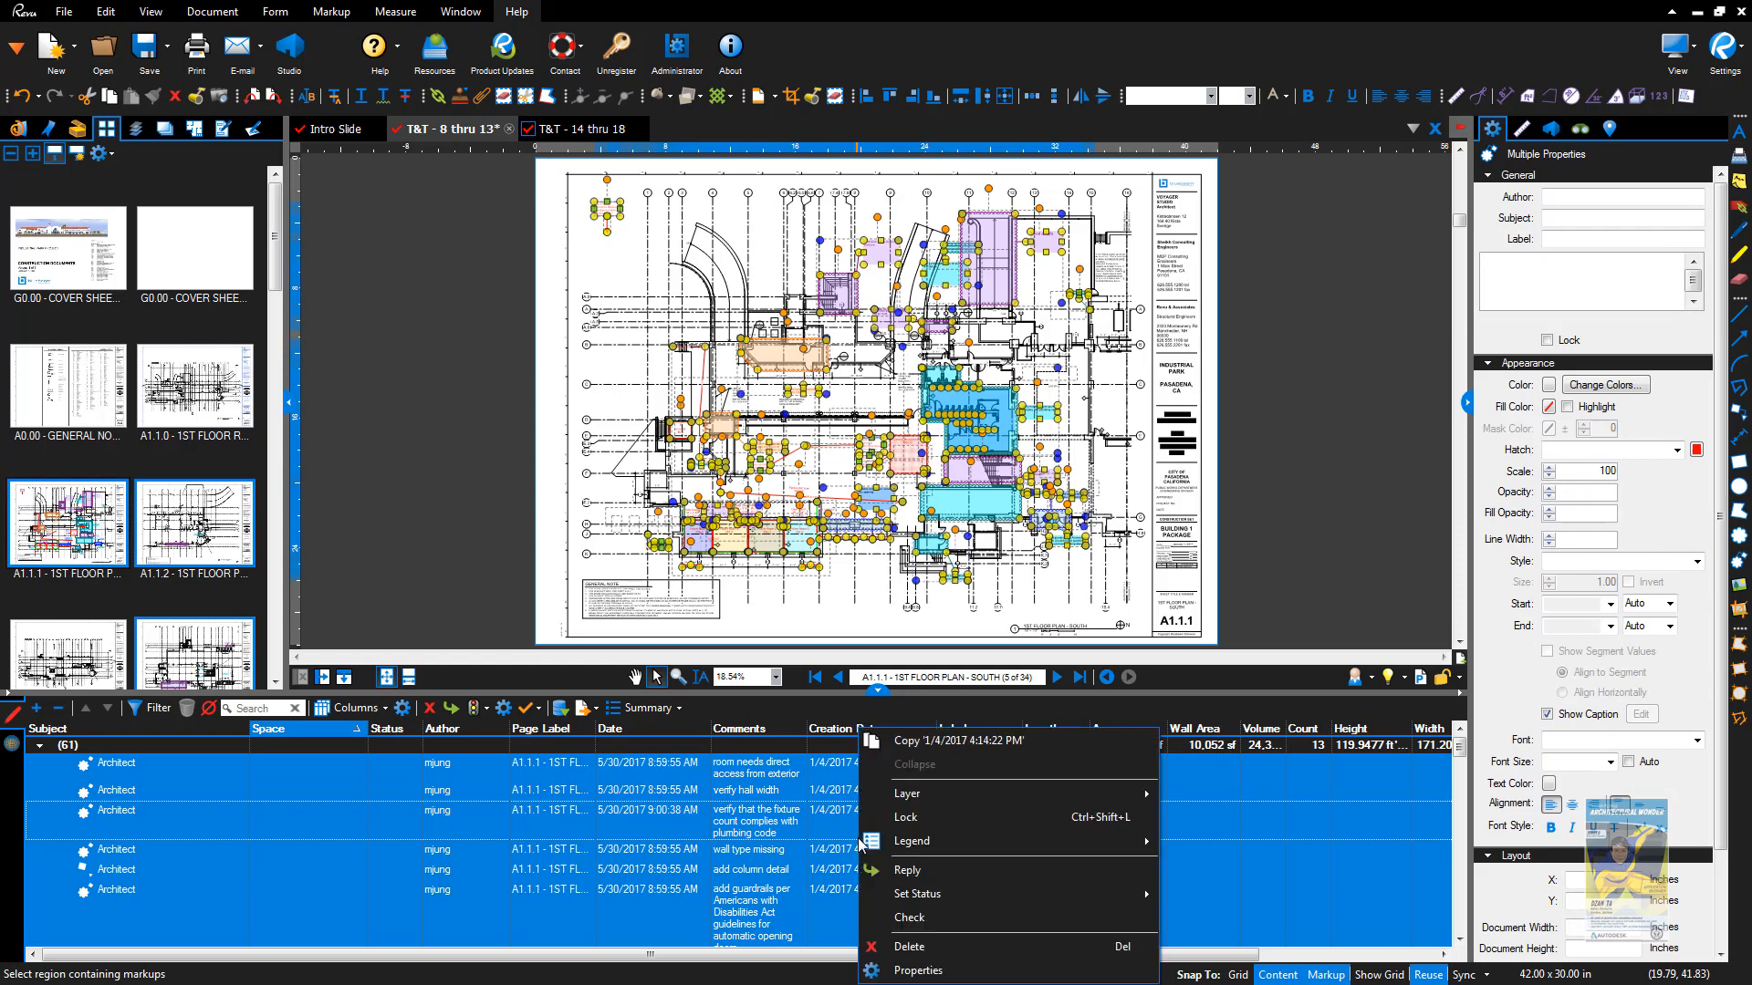
{"action": "mouse_move", "coordinate": [1004, 841]}
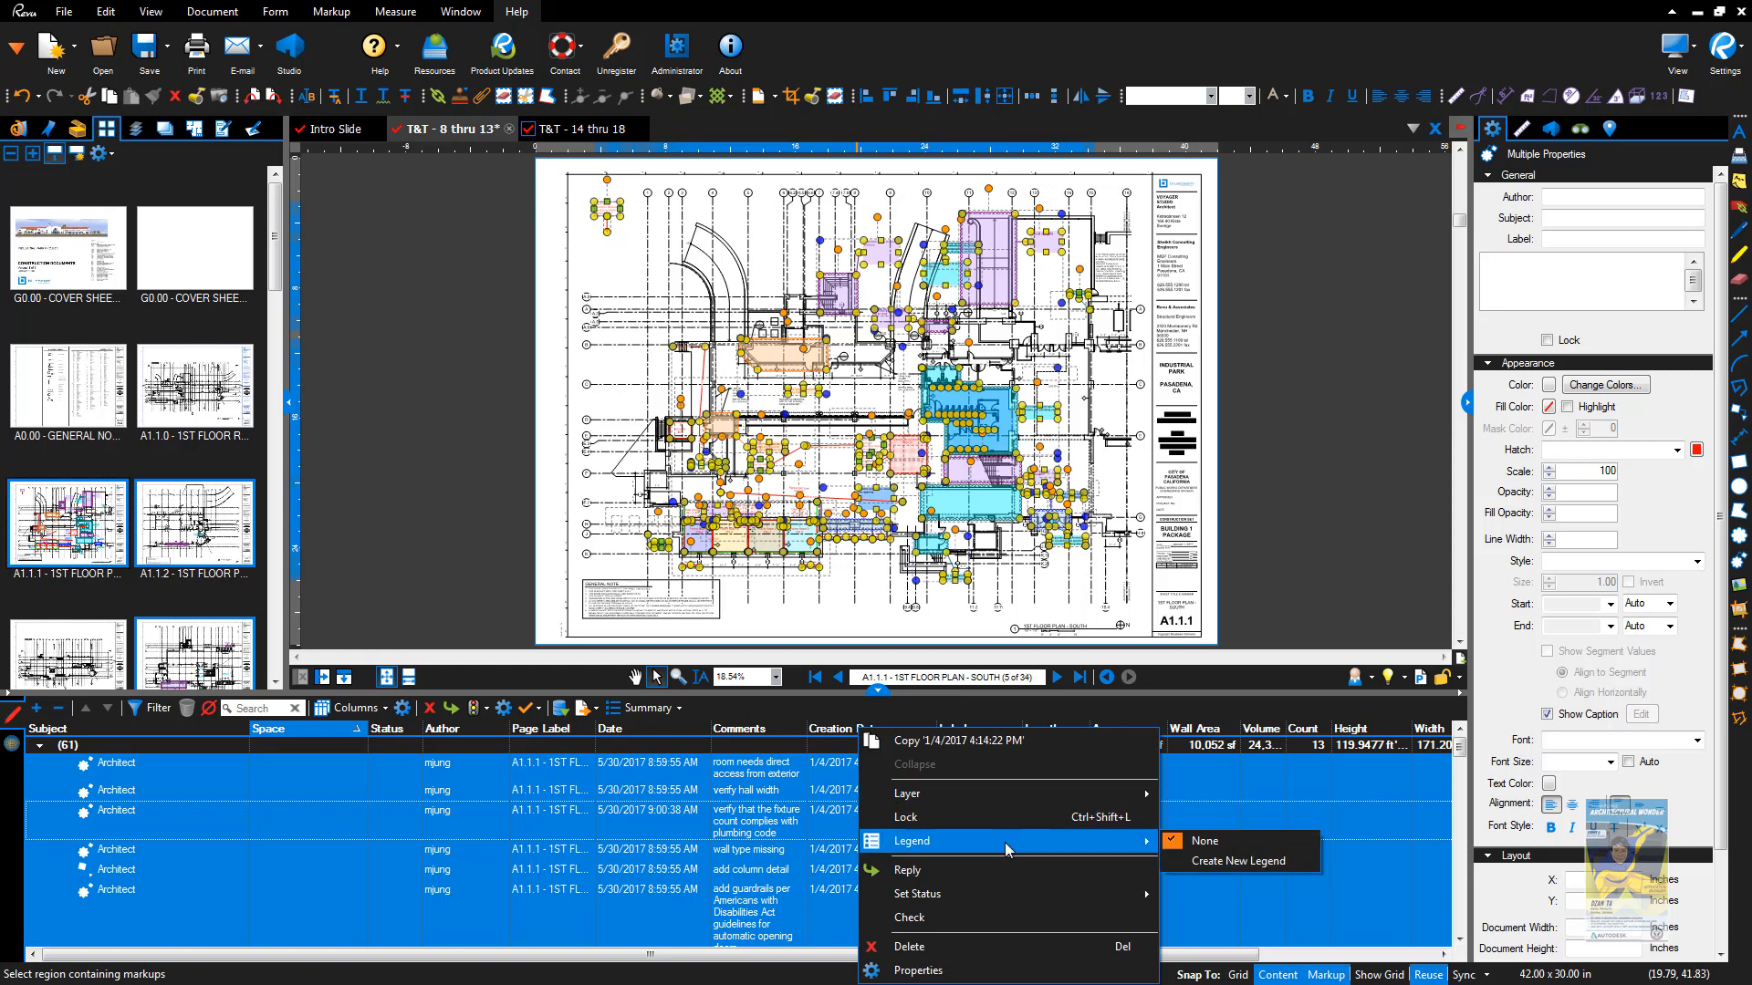
{"action": "left_click", "coordinate": [1235, 864]}
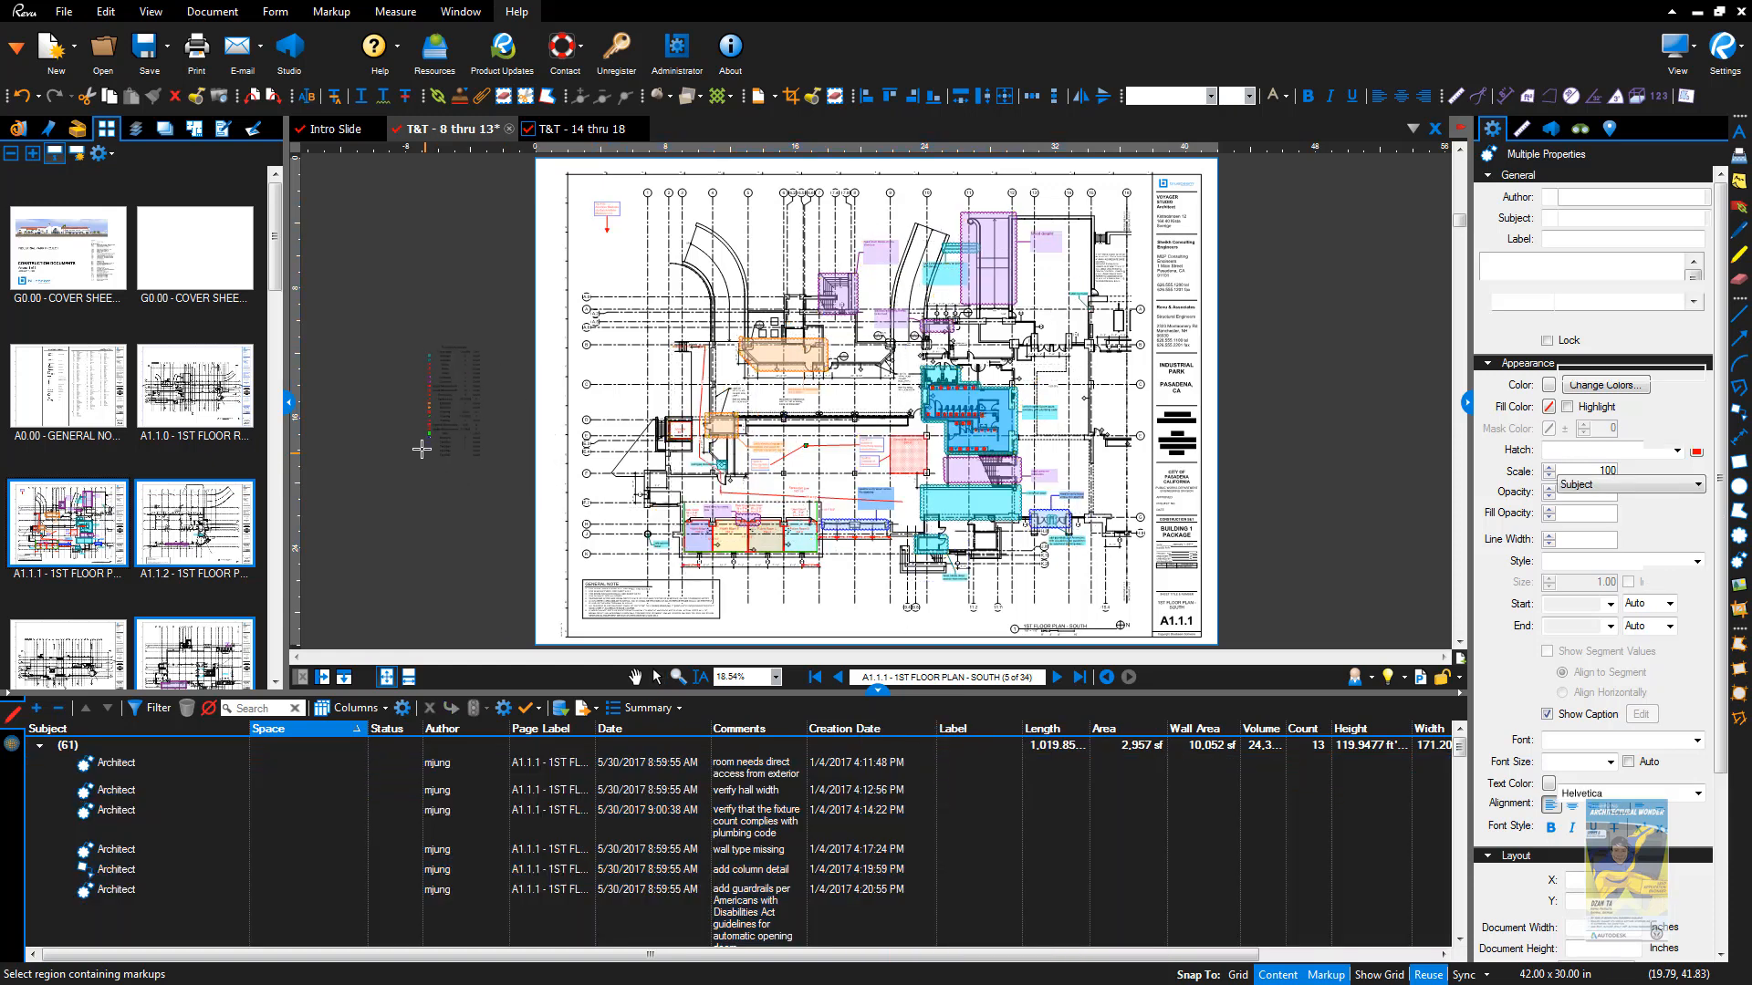
{"action": "left_click", "coordinate": [231, 267]}
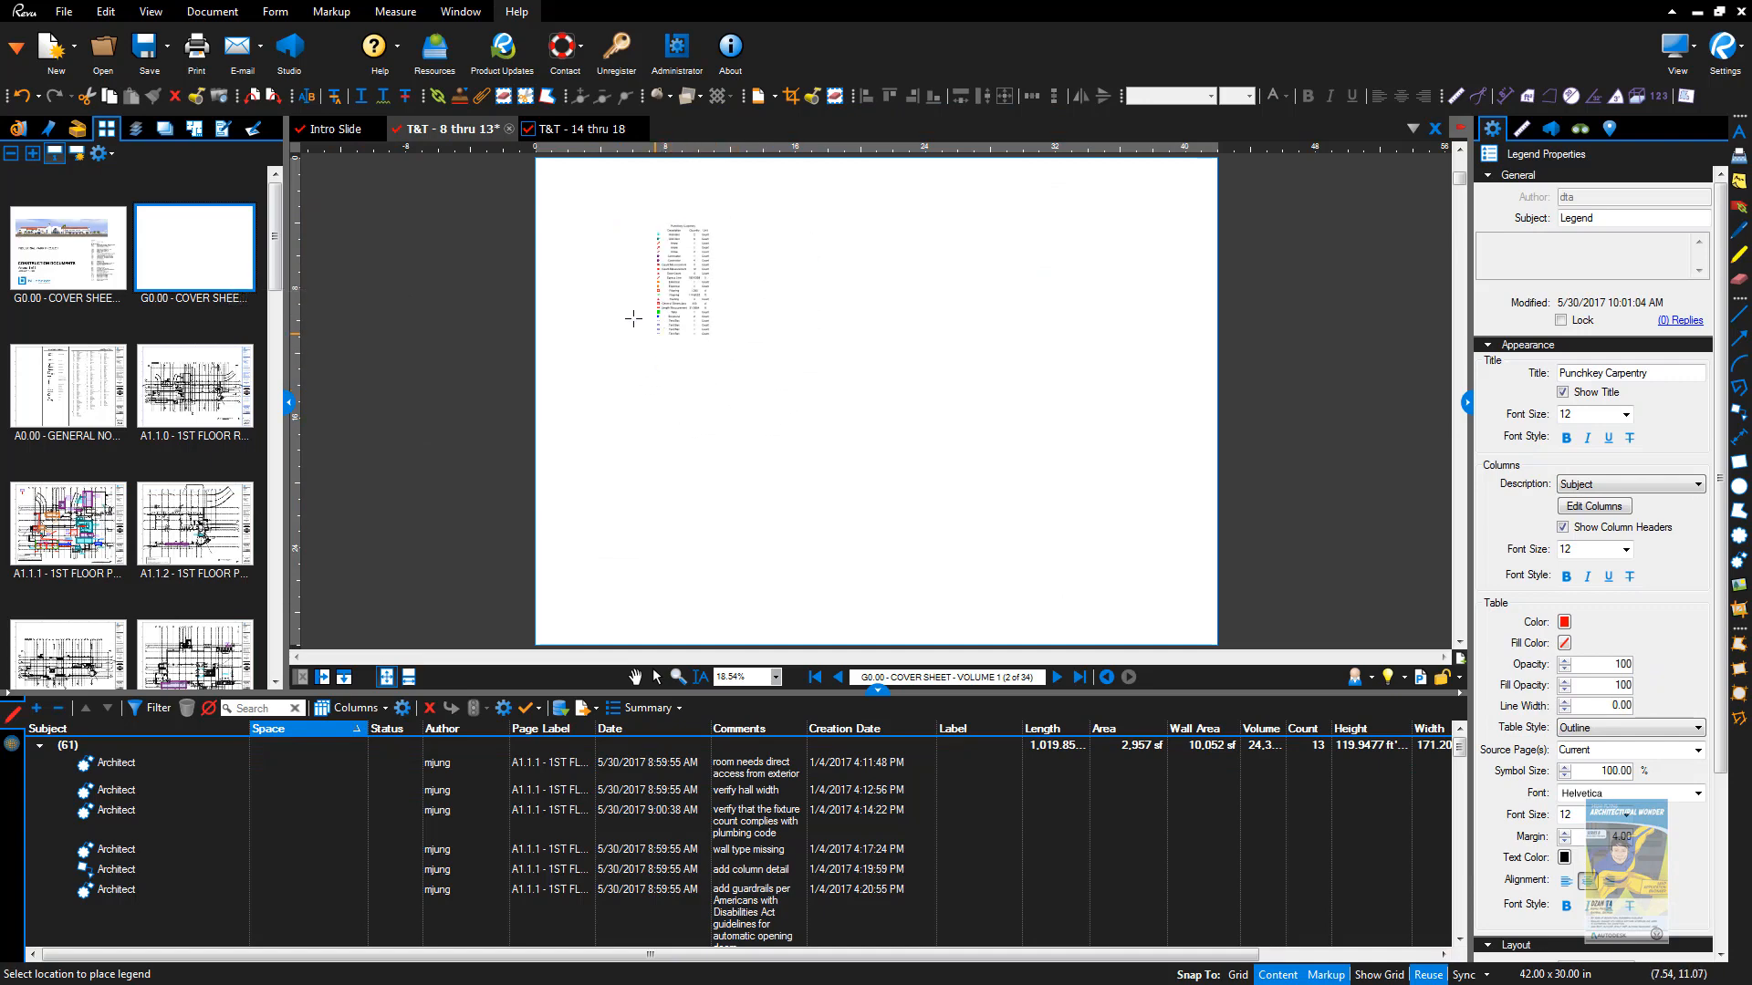
{"action": "left_click", "coordinate": [567, 303]}
{"action": "left_click", "coordinate": [455, 360]}
{"action": "left_click", "coordinate": [589, 195]}
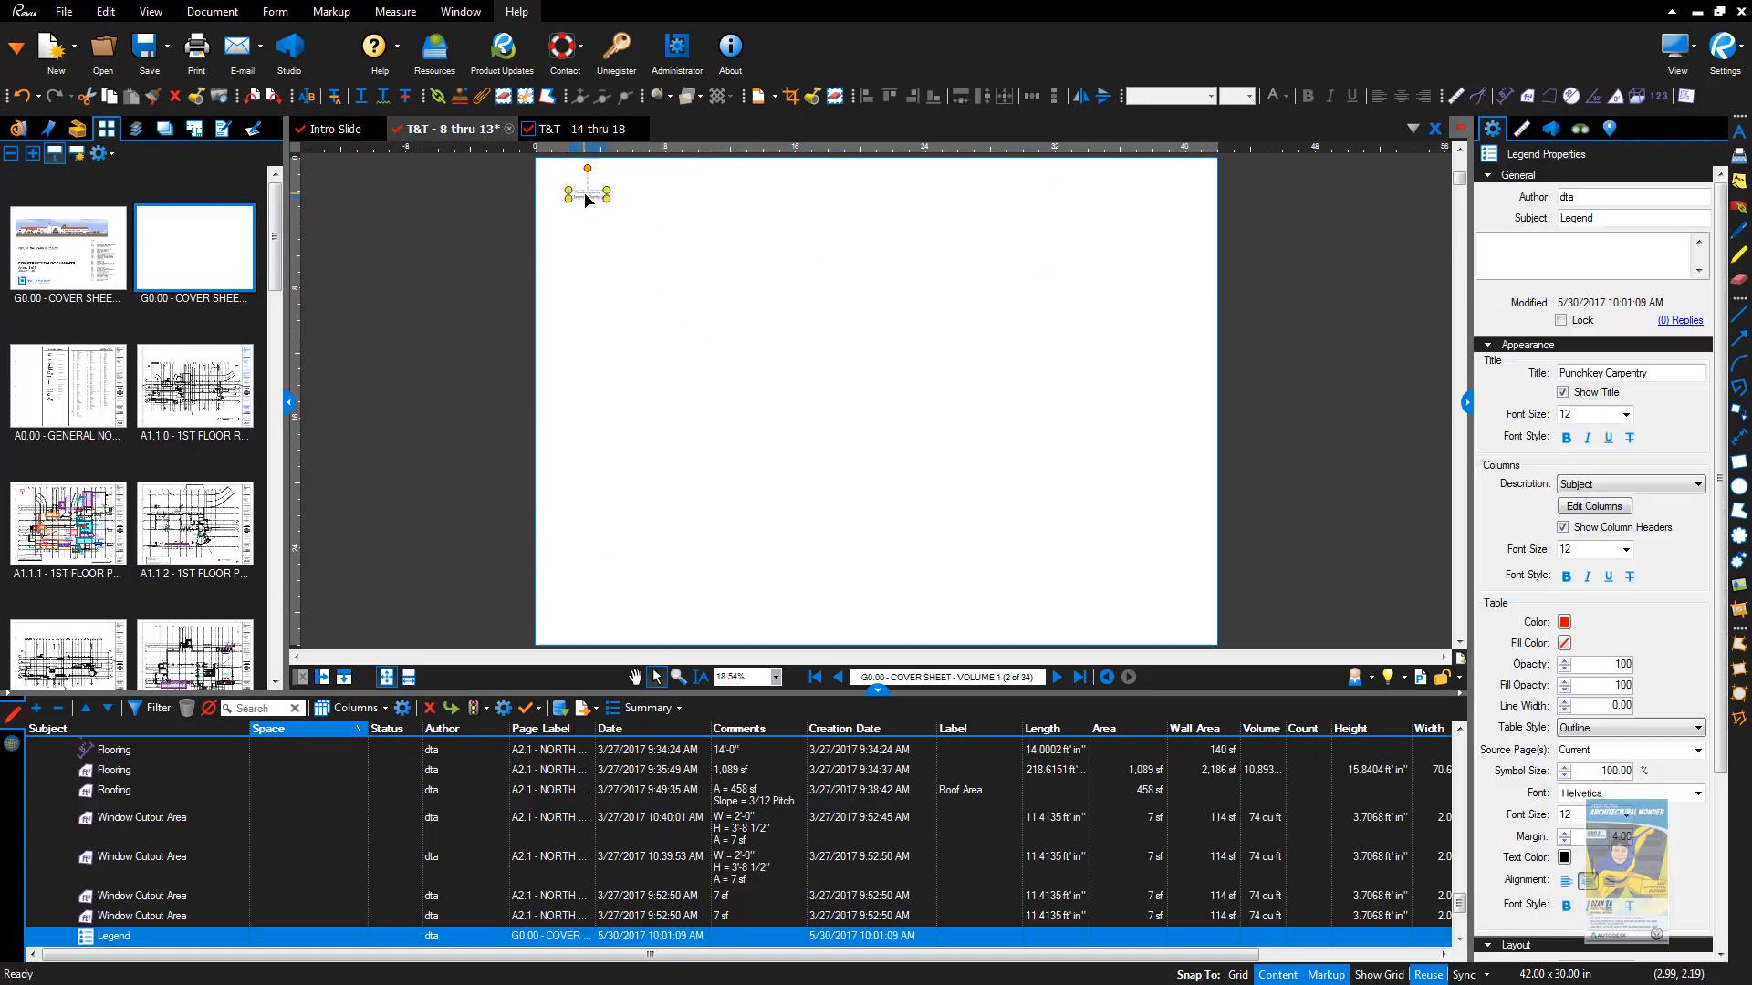
Step: Set the legend's source pages to All Pages
{"action": "left_click", "coordinate": [1698, 750]}
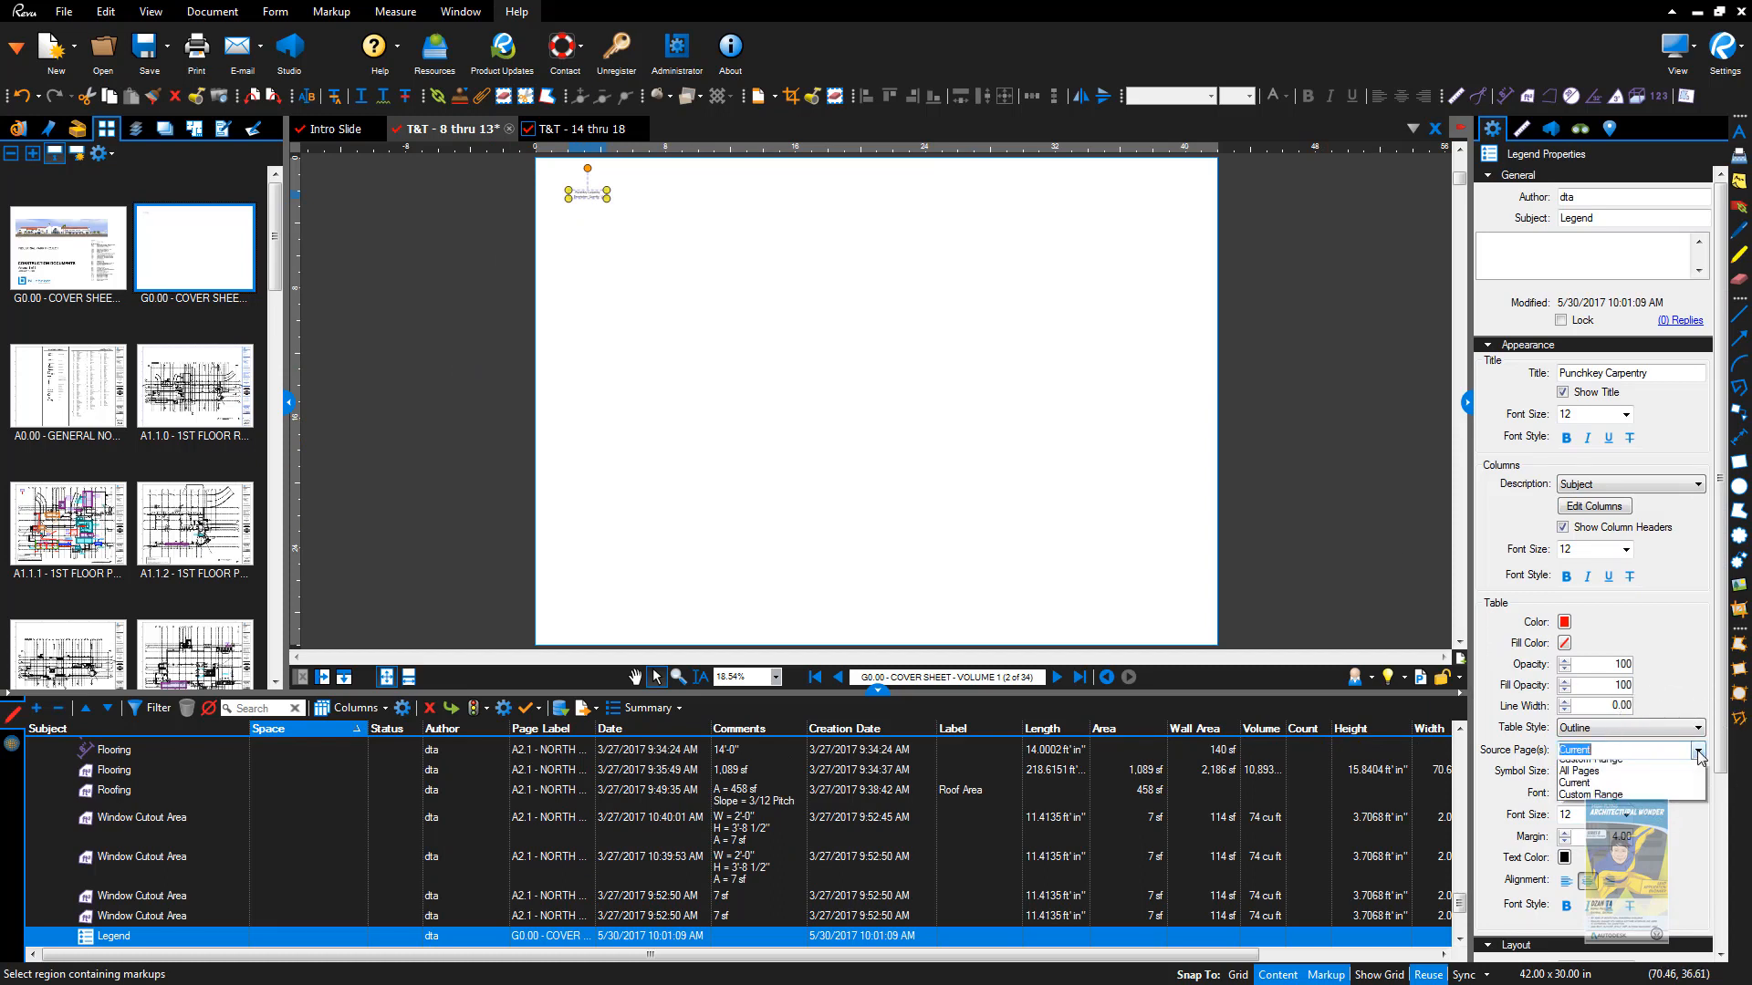
{"action": "left_click", "coordinate": [1606, 786]}
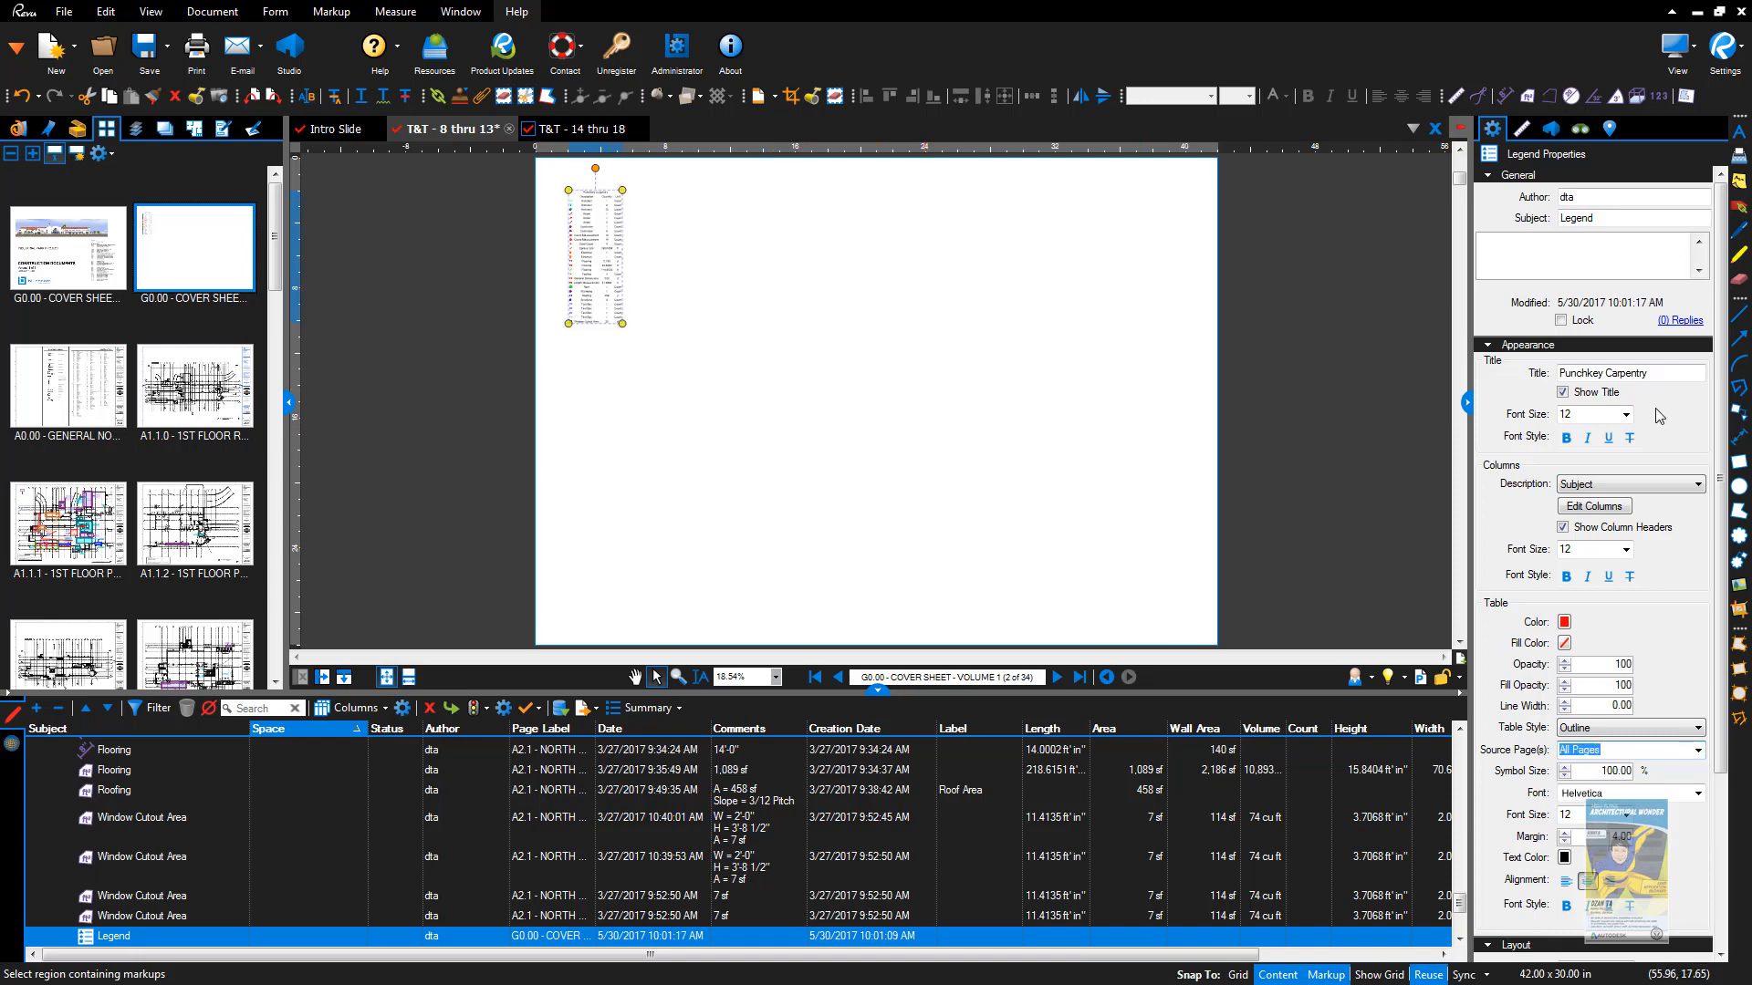
Step: Edit the legend's columns and enable the additional built-in columns from Subject down through Length
{"action": "left_click", "coordinate": [1595, 507]}
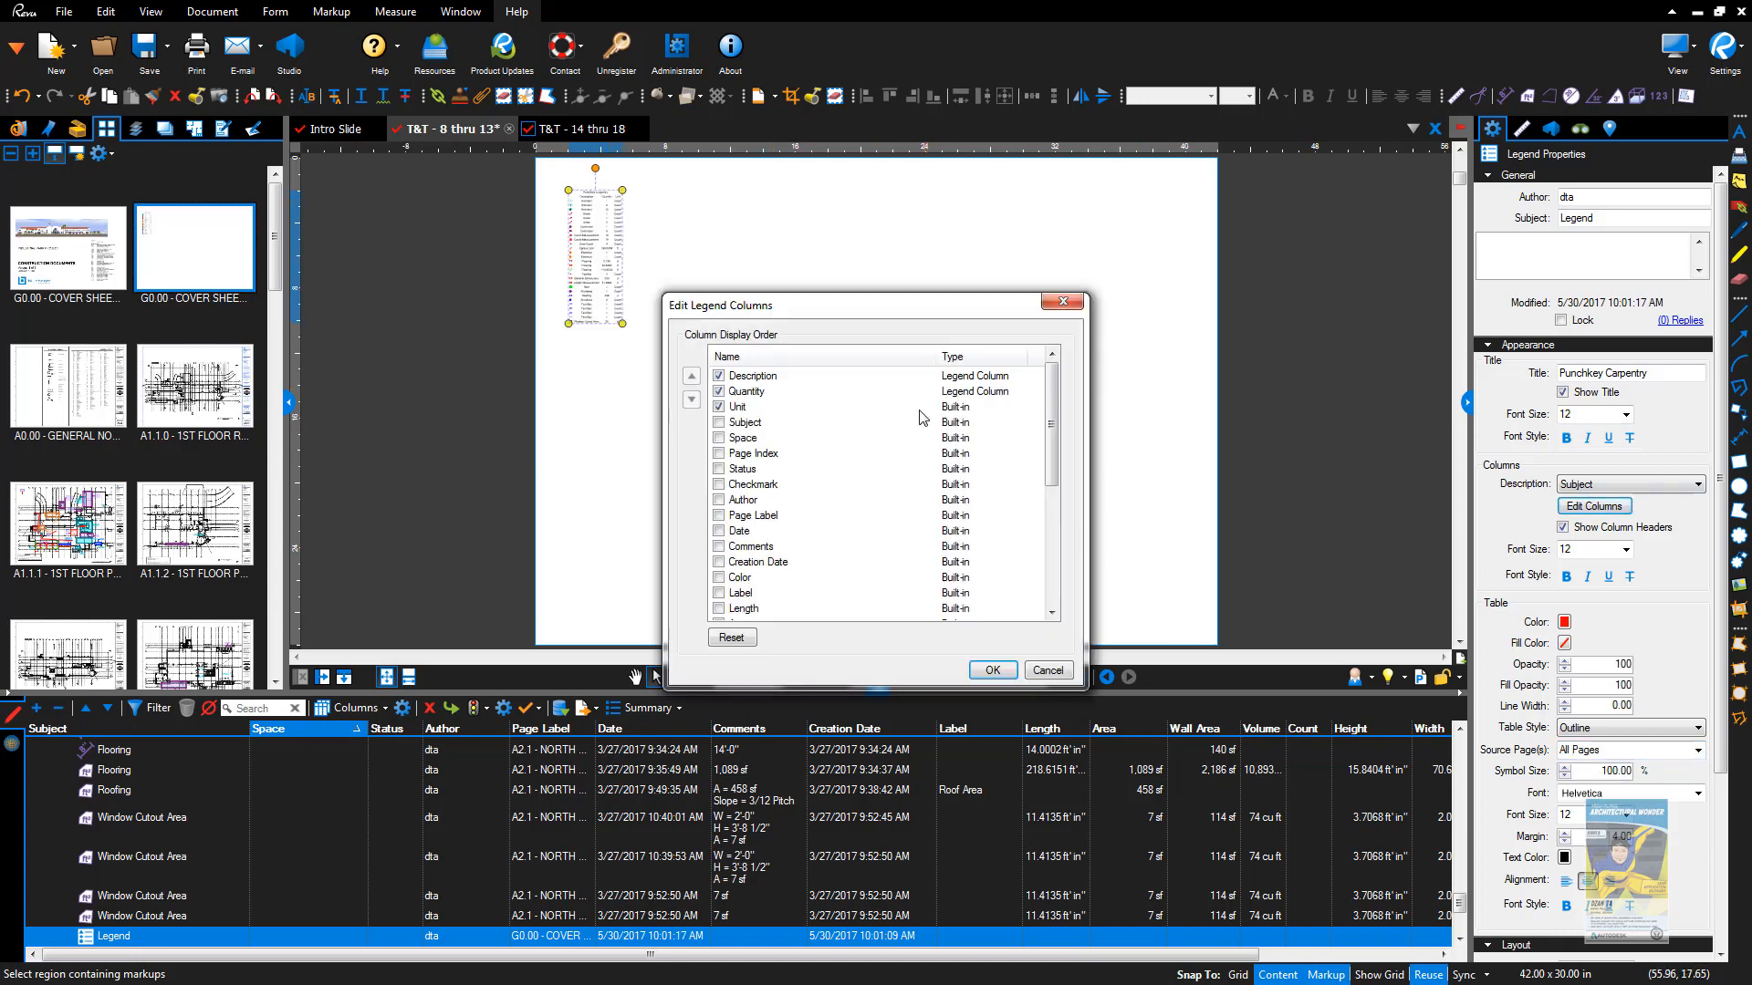
{"action": "left_click", "coordinate": [719, 469]}
{"action": "left_click", "coordinate": [718, 500]}
{"action": "left_click", "coordinate": [719, 531]}
{"action": "left_click", "coordinate": [718, 547]}
{"action": "left_click", "coordinate": [719, 562]}
{"action": "left_click", "coordinate": [719, 577]}
{"action": "left_click", "coordinate": [719, 593]}
{"action": "left_click", "coordinate": [719, 609]}
{"action": "scroll", "coordinate": [733, 565], "scroll_direction": "down", "scroll_amount": 4}
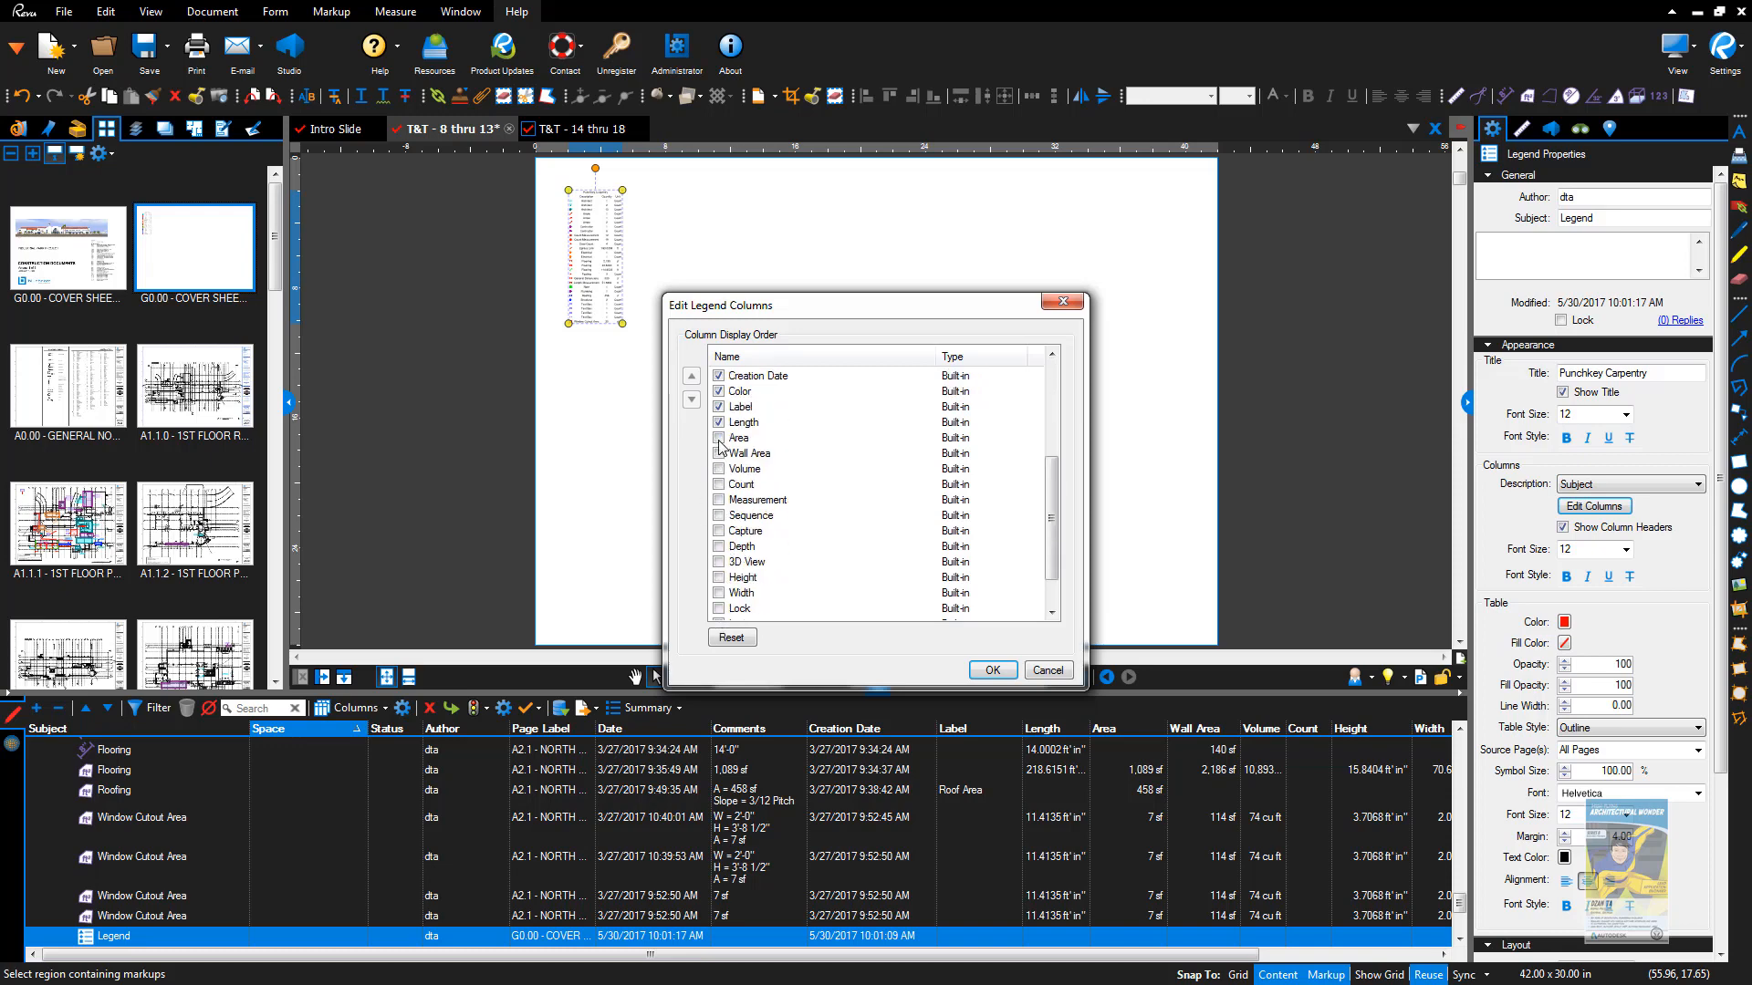
Step: Enable the remaining legend columns from Area through Slope and apply the column changes
{"action": "left_click", "coordinate": [719, 453]}
{"action": "left_click", "coordinate": [719, 469]}
{"action": "left_click", "coordinate": [719, 485]}
{"action": "left_click", "coordinate": [719, 516]}
{"action": "left_click", "coordinate": [719, 531]}
{"action": "left_click", "coordinate": [719, 546]}
{"action": "left_click", "coordinate": [719, 562]}
{"action": "left_click", "coordinate": [719, 577]}
{"action": "left_click", "coordinate": [719, 593]}
{"action": "left_click", "coordinate": [719, 609]}
{"action": "scroll", "coordinate": [723, 609], "scroll_direction": "down", "scroll_amount": 1}
{"action": "left_click", "coordinate": [719, 577]}
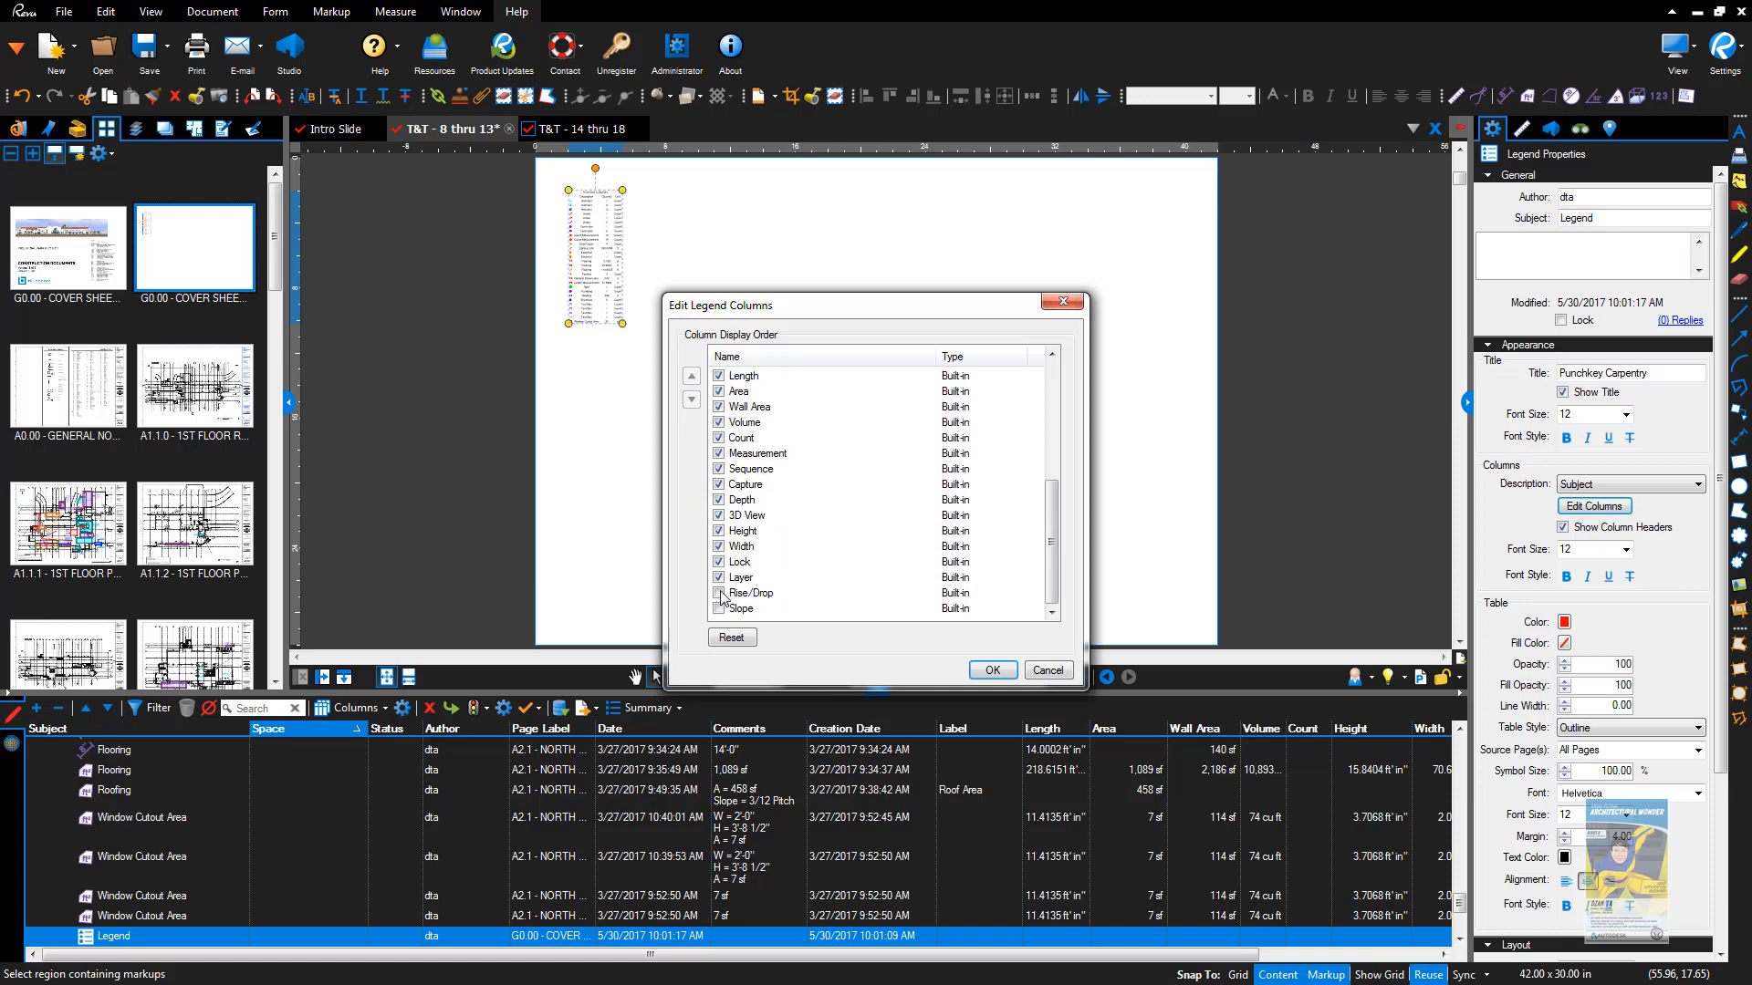
{"action": "left_click", "coordinate": [719, 608]}
{"action": "left_click", "coordinate": [993, 670]}
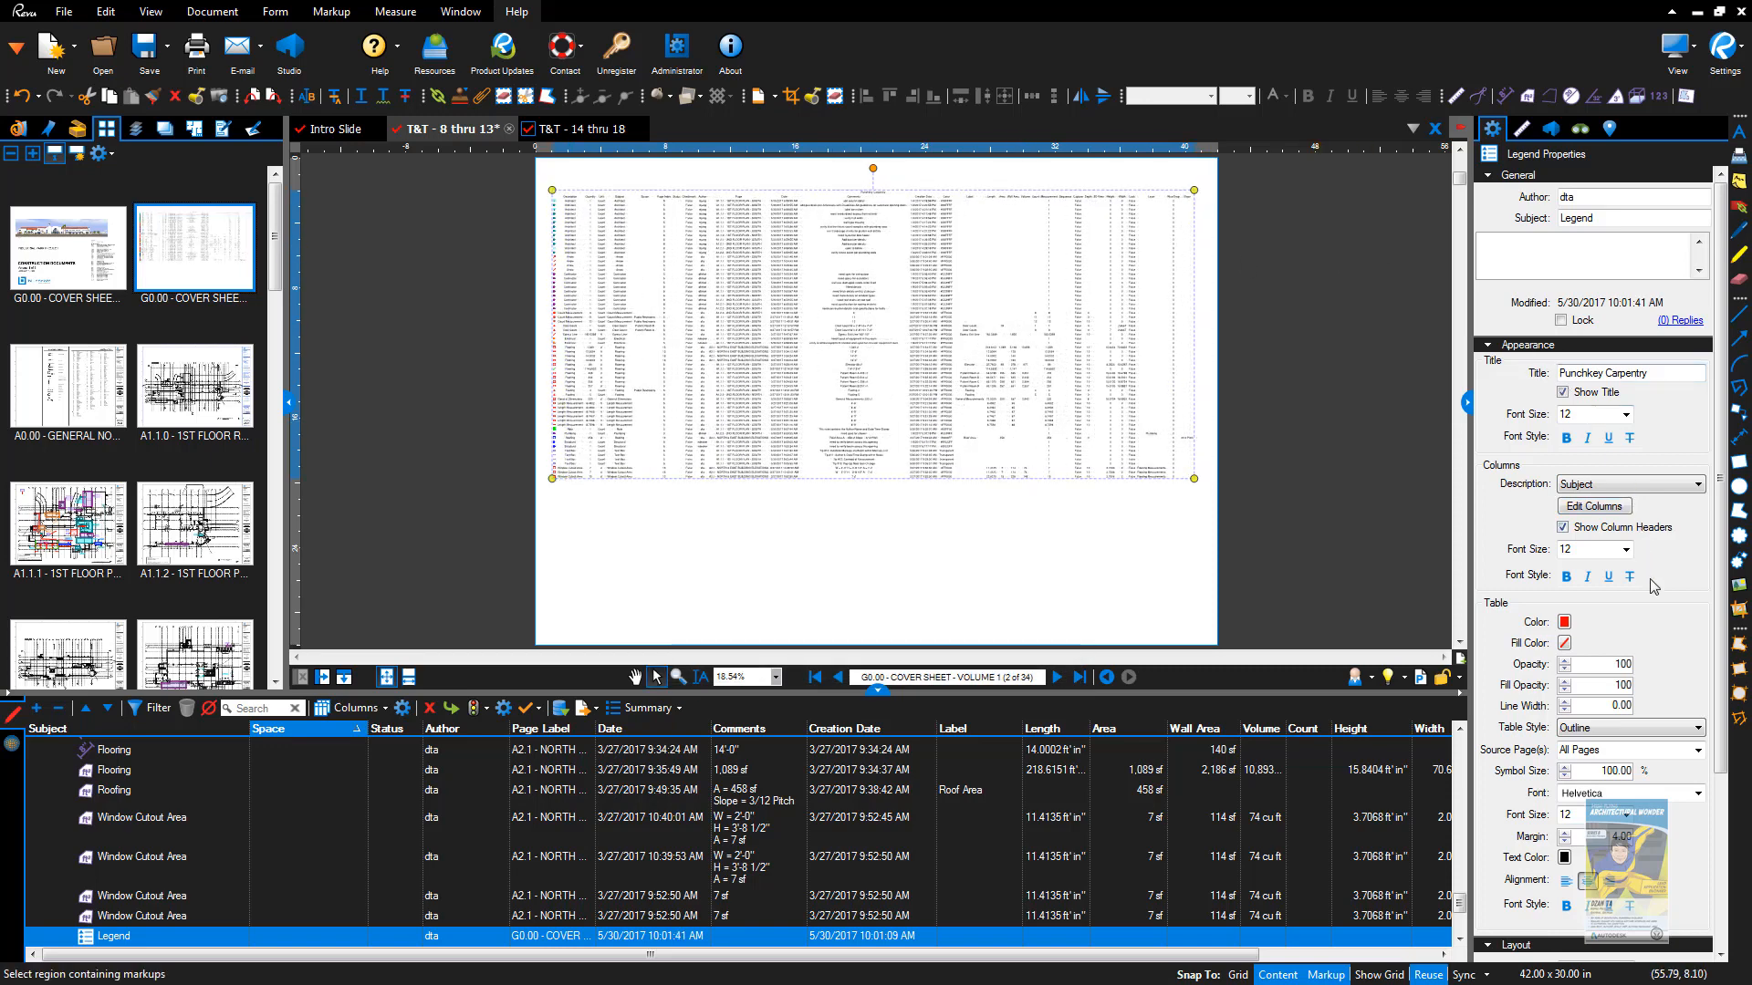
Step: Set the legend table's line width to 3.00 and its column header font size to 20
{"action": "left_click", "coordinate": [1566, 703]}
{"action": "left_click", "coordinate": [1566, 703]}
{"action": "left_click", "coordinate": [1567, 704]}
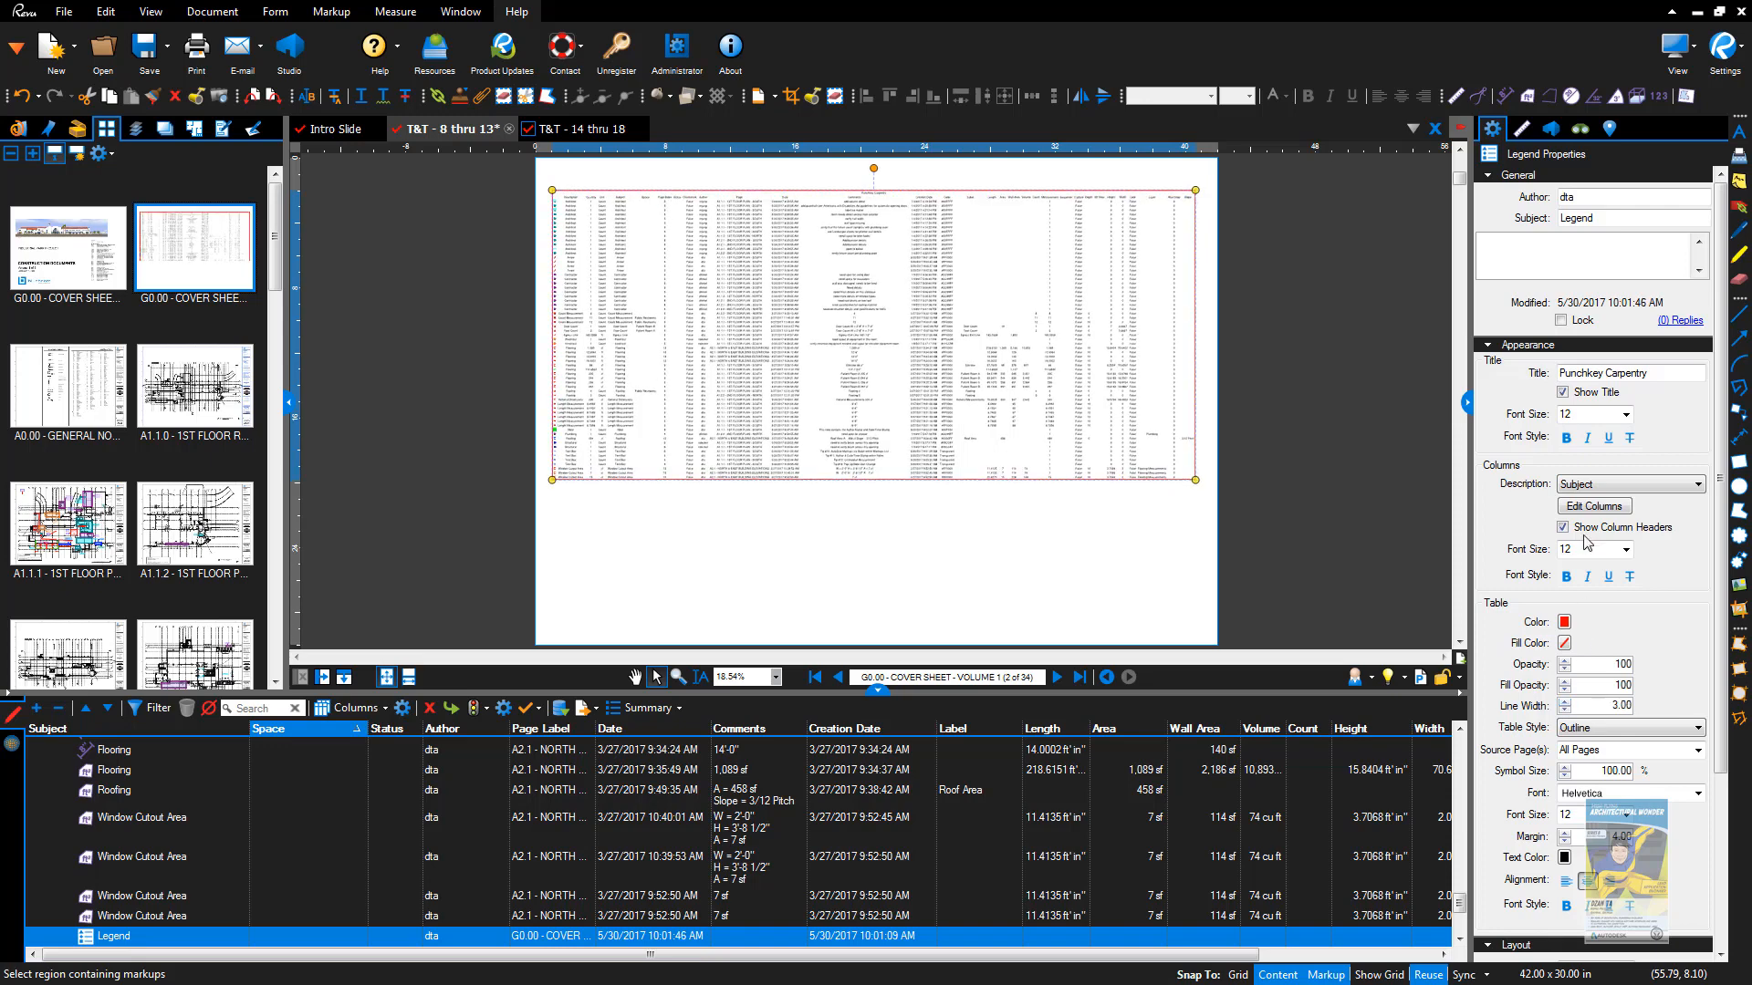
{"action": "left_click", "coordinate": [1626, 549]}
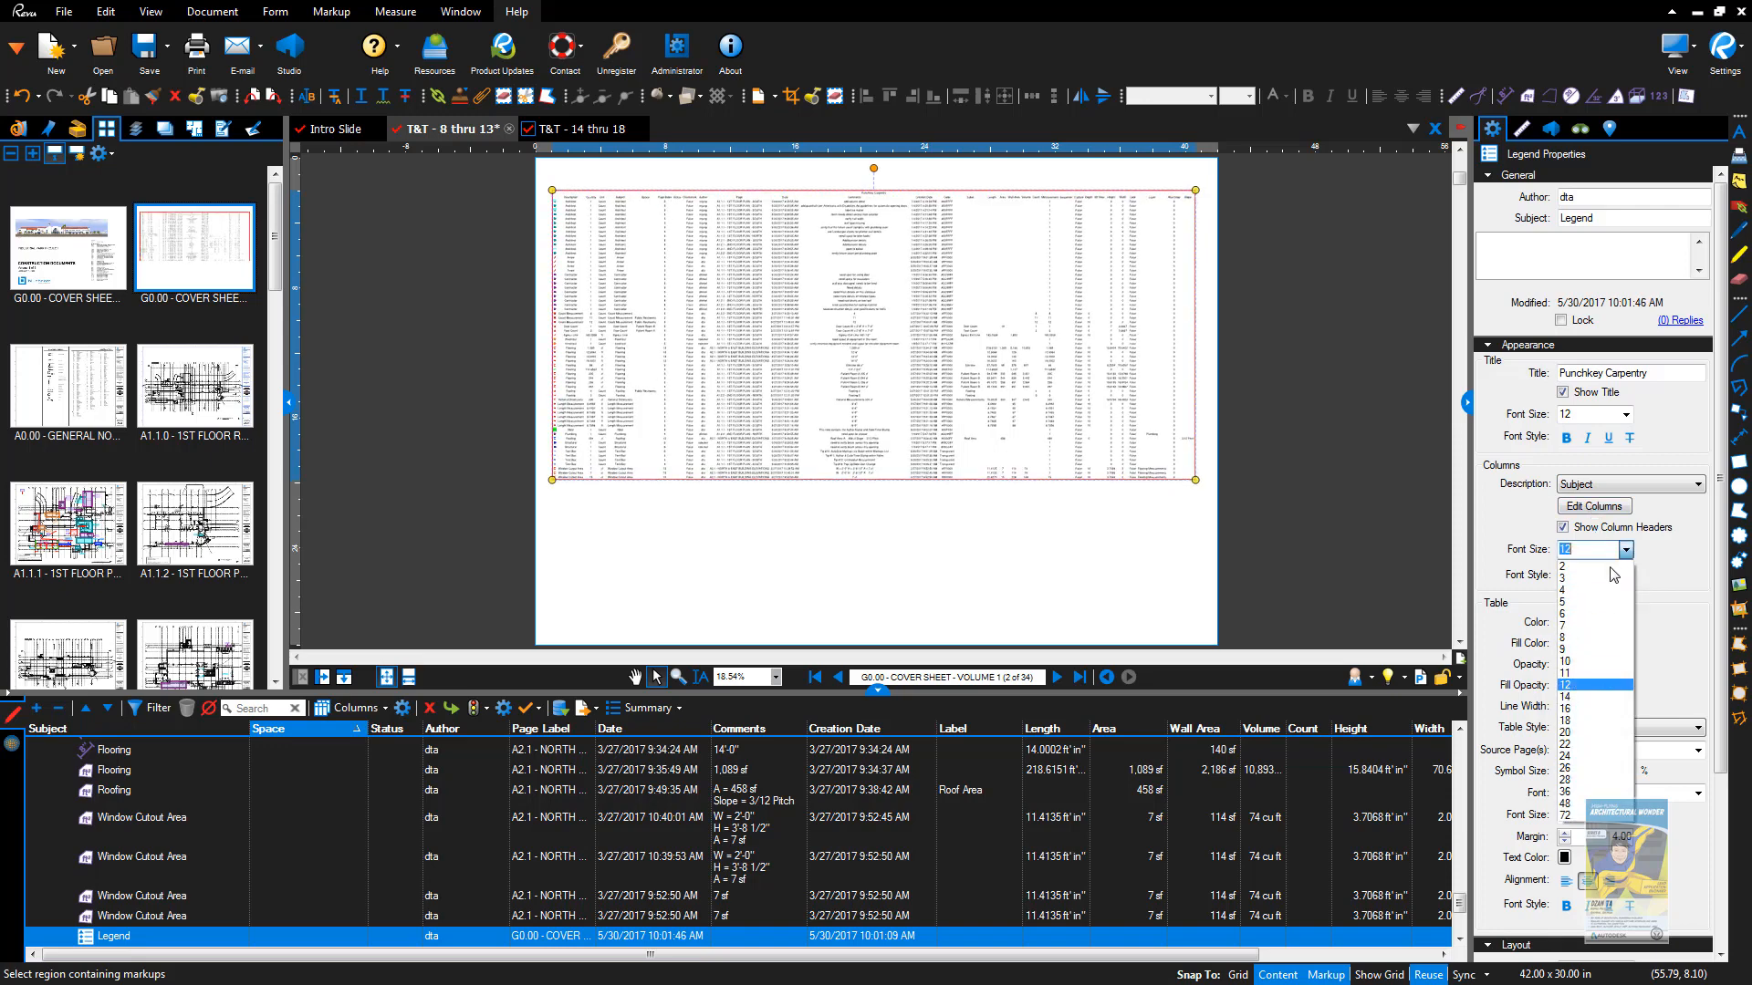
{"action": "left_click", "coordinate": [1592, 728]}
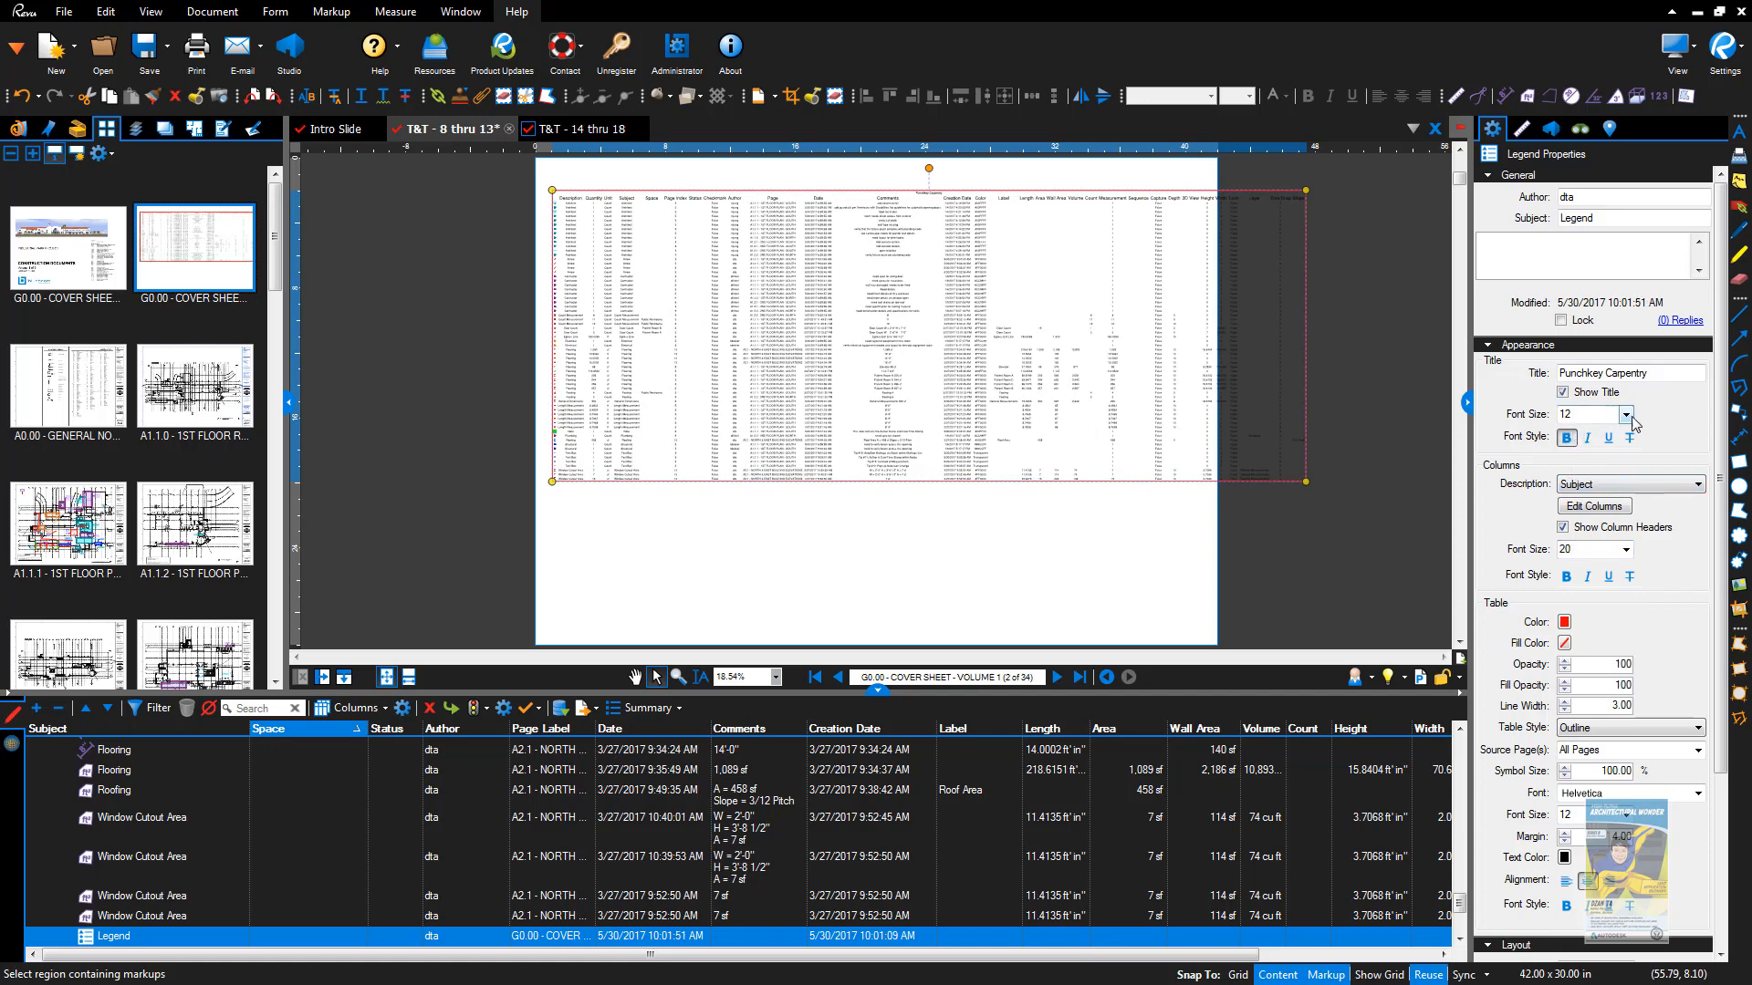
Step: Make the legend title bold at font size 28 and set the table style to Gridlines
{"action": "left_click", "coordinate": [1625, 414]}
{"action": "left_click", "coordinate": [1588, 644]}
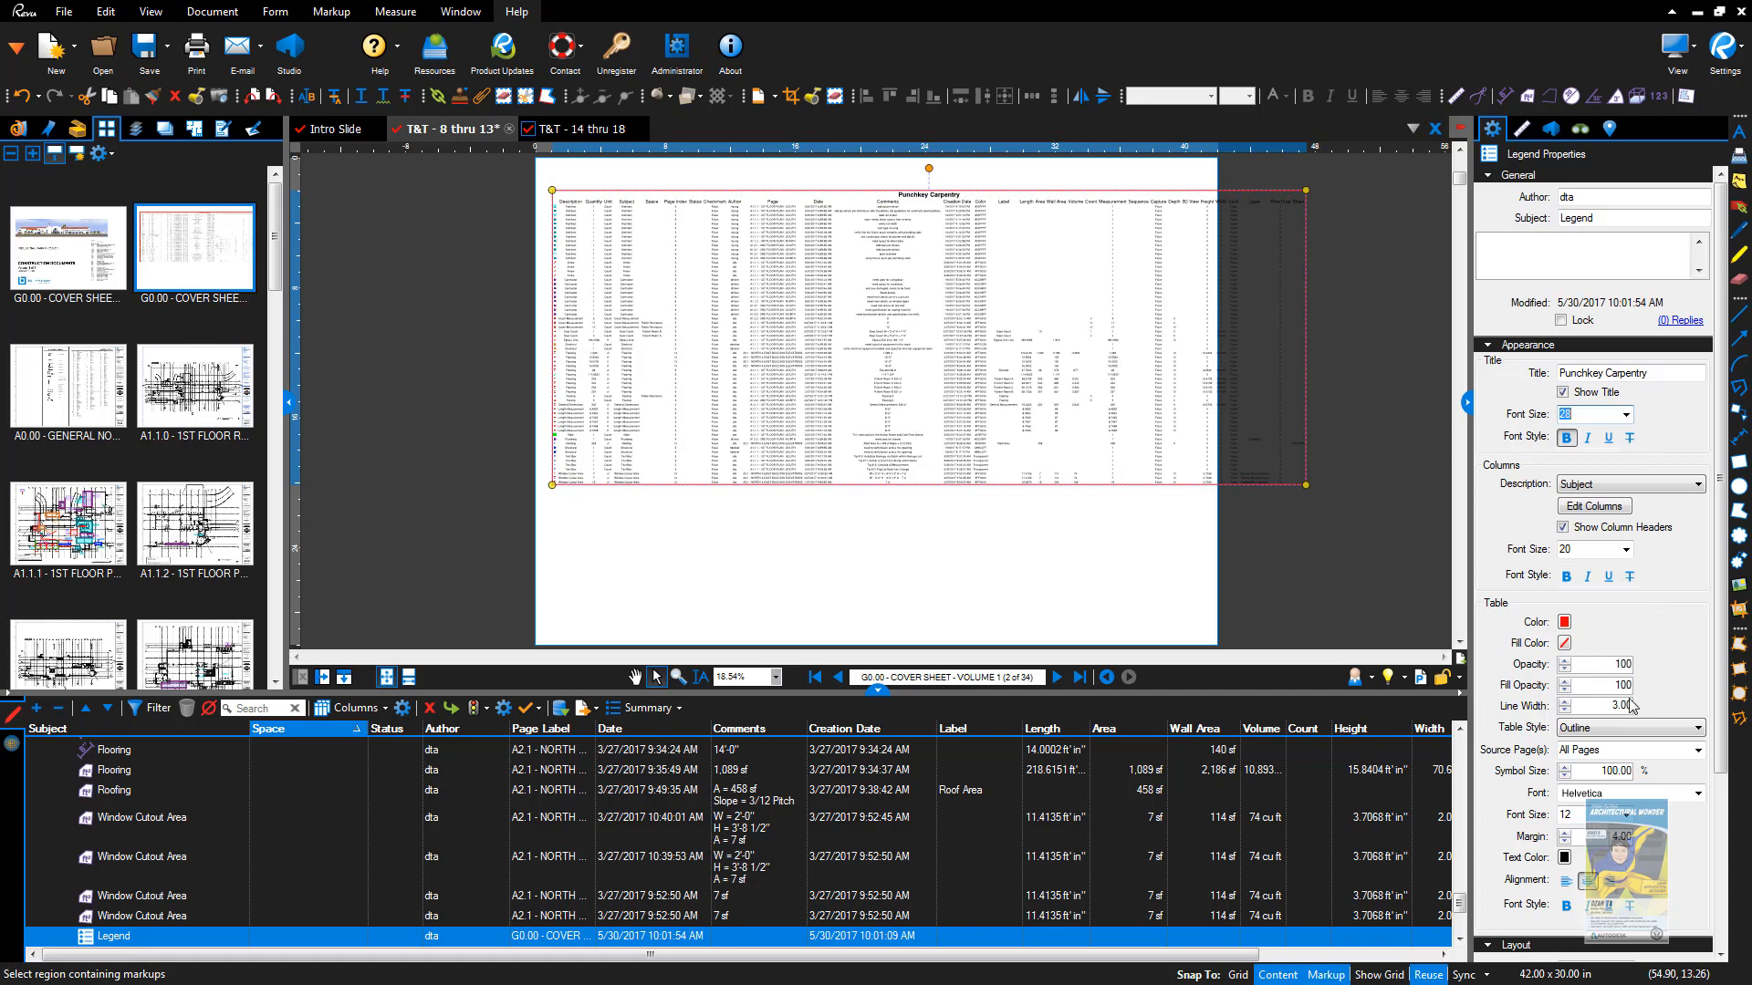
{"action": "left_click", "coordinate": [1615, 727]}
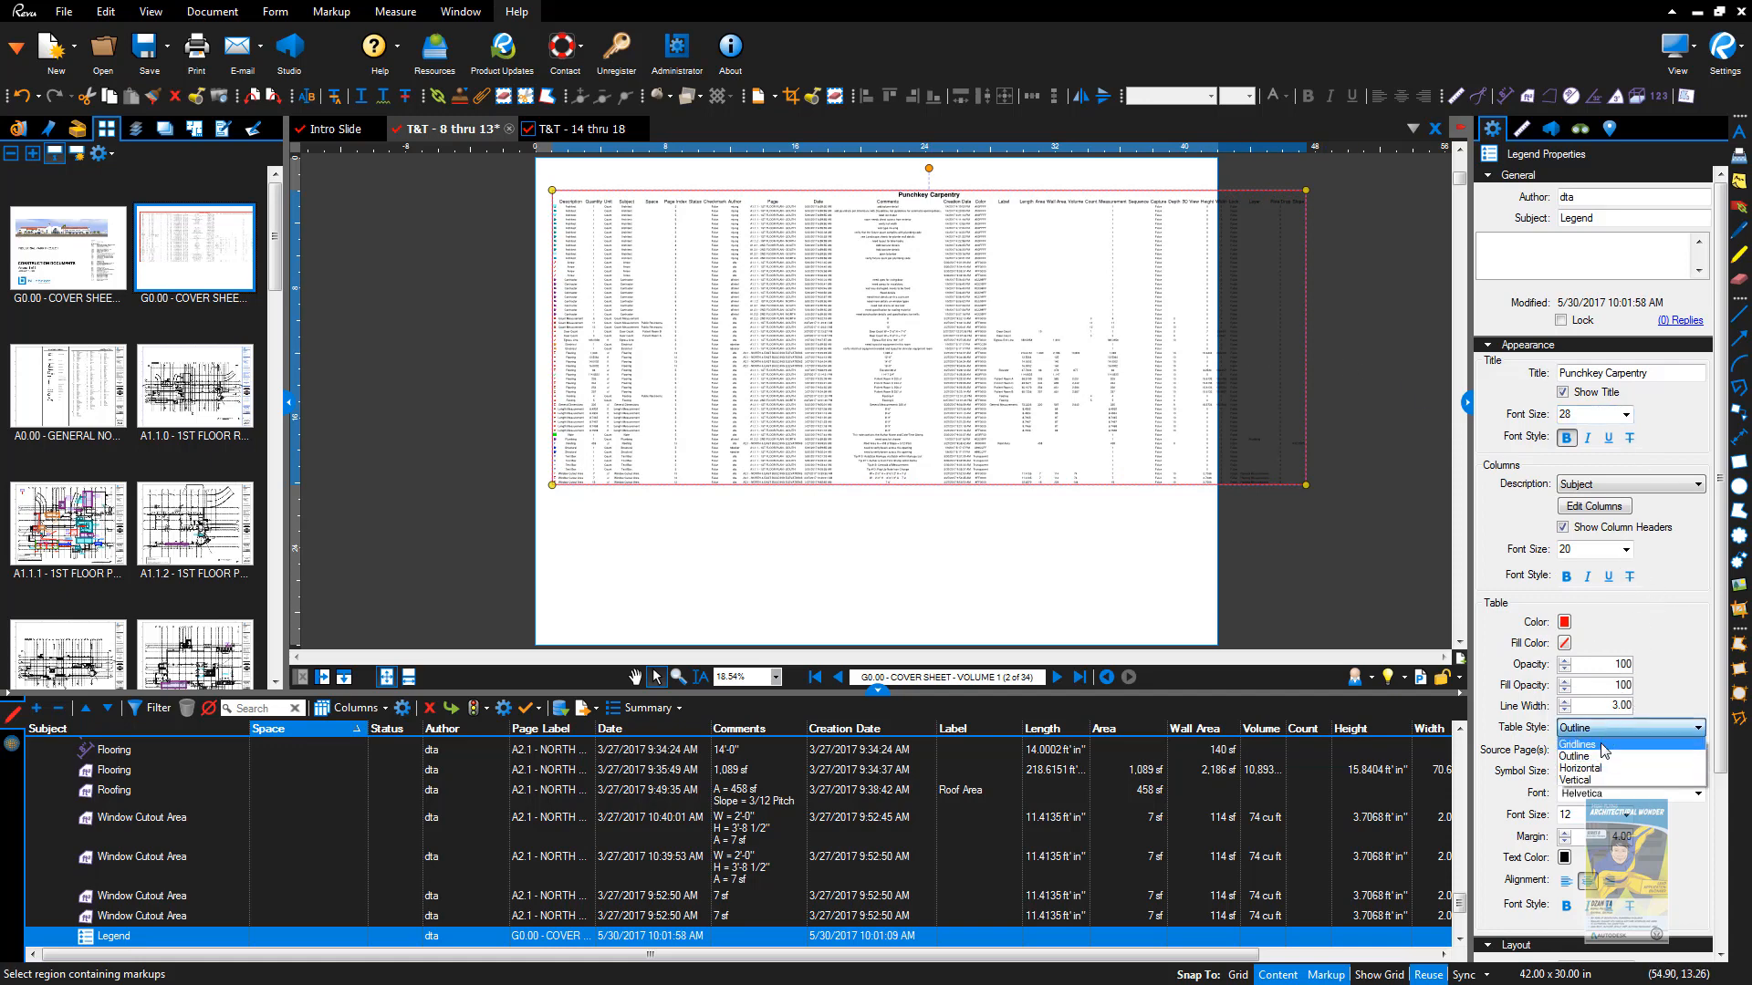
{"action": "left_click", "coordinate": [1606, 763]}
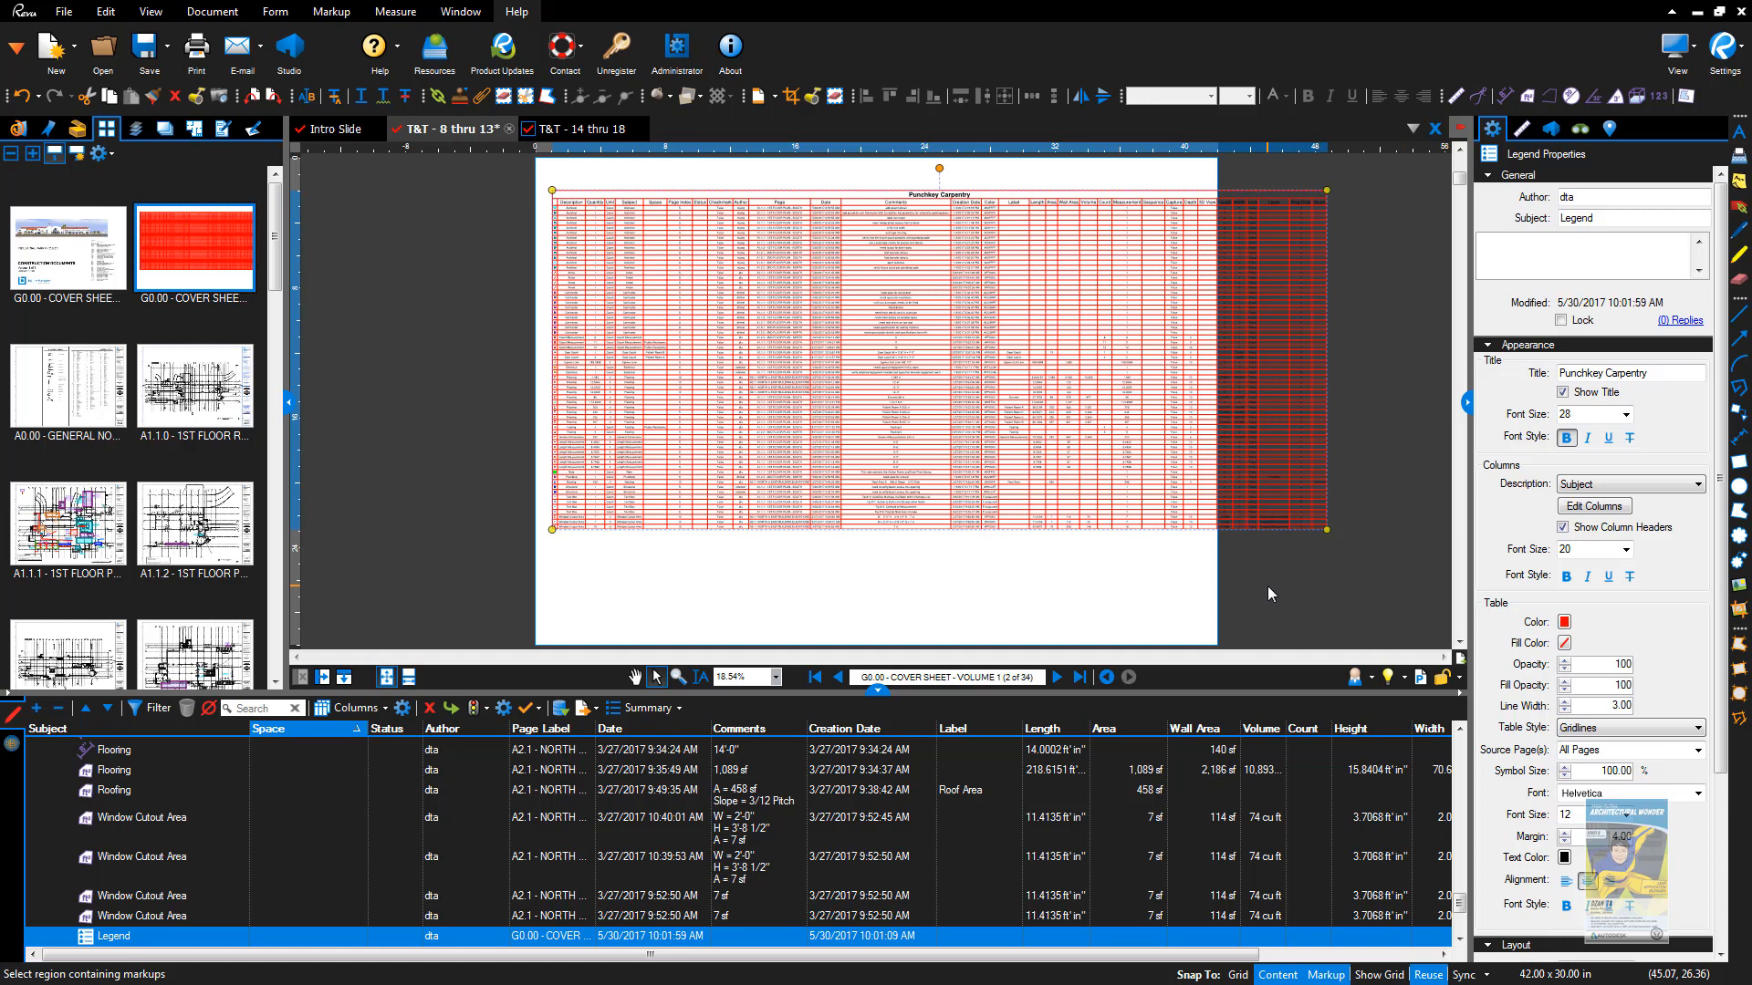
Step: Set the legend's column header font size to 12 and shift the legend slightly left to sit within the page
{"action": "left_click", "coordinate": [1626, 549]}
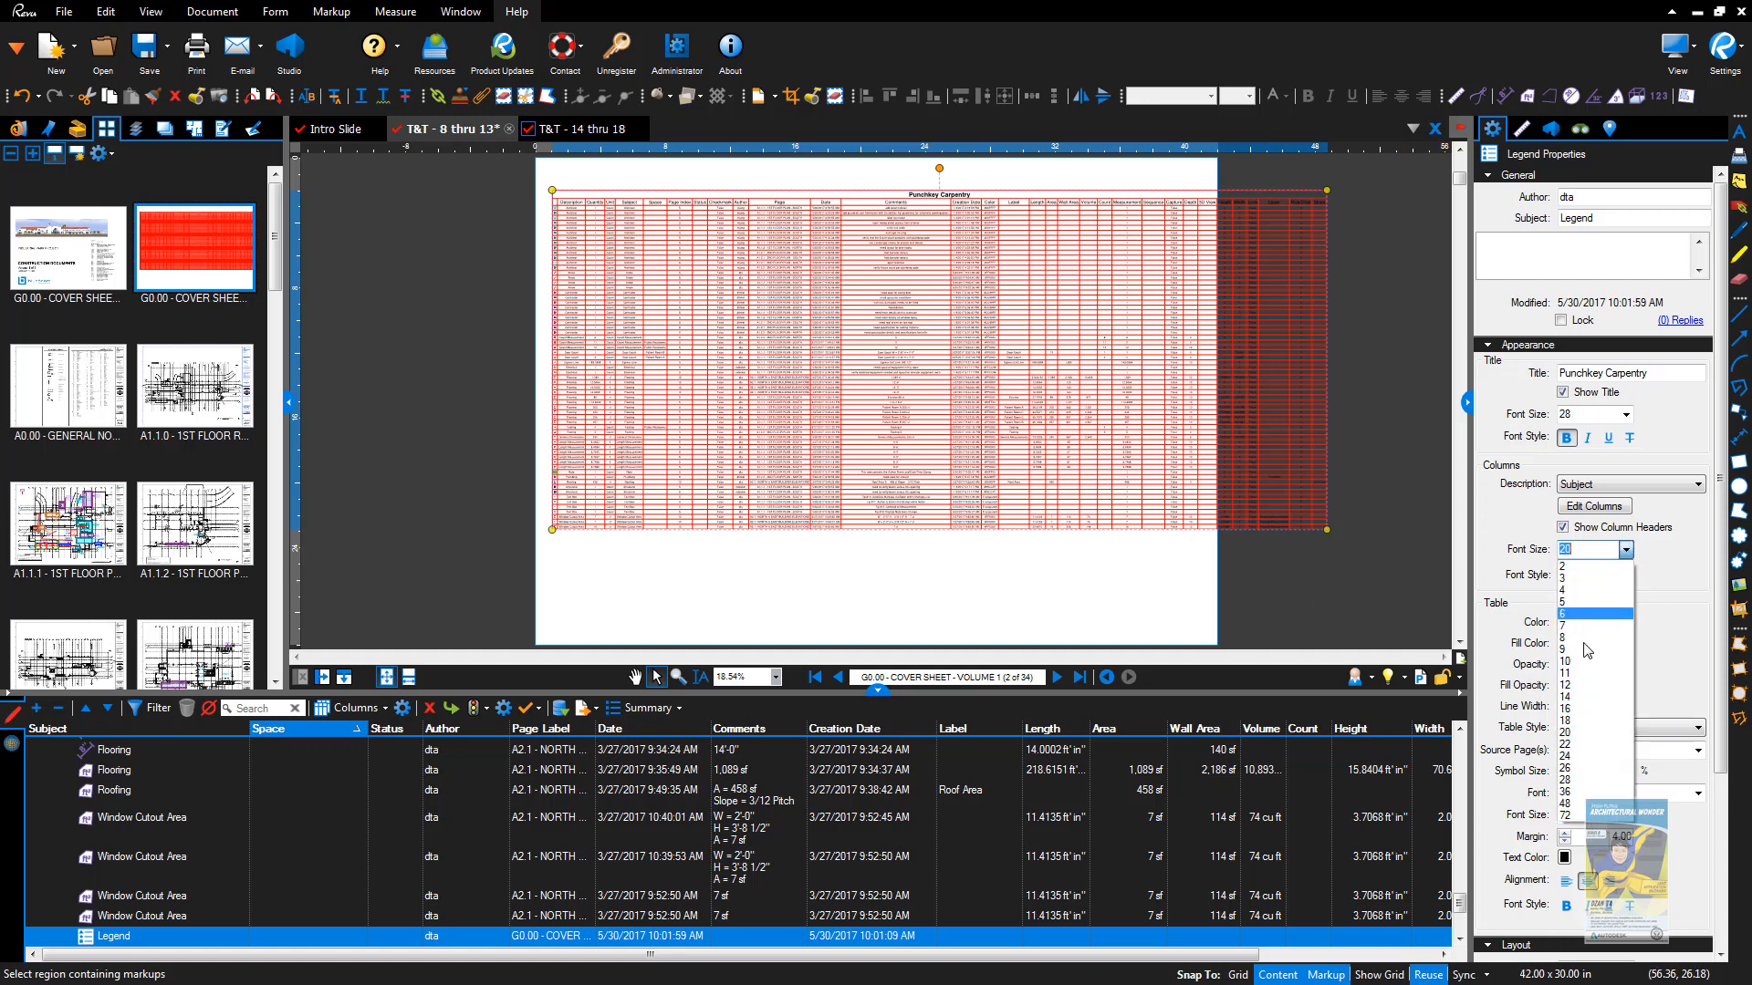
{"action": "left_click", "coordinate": [1587, 685]}
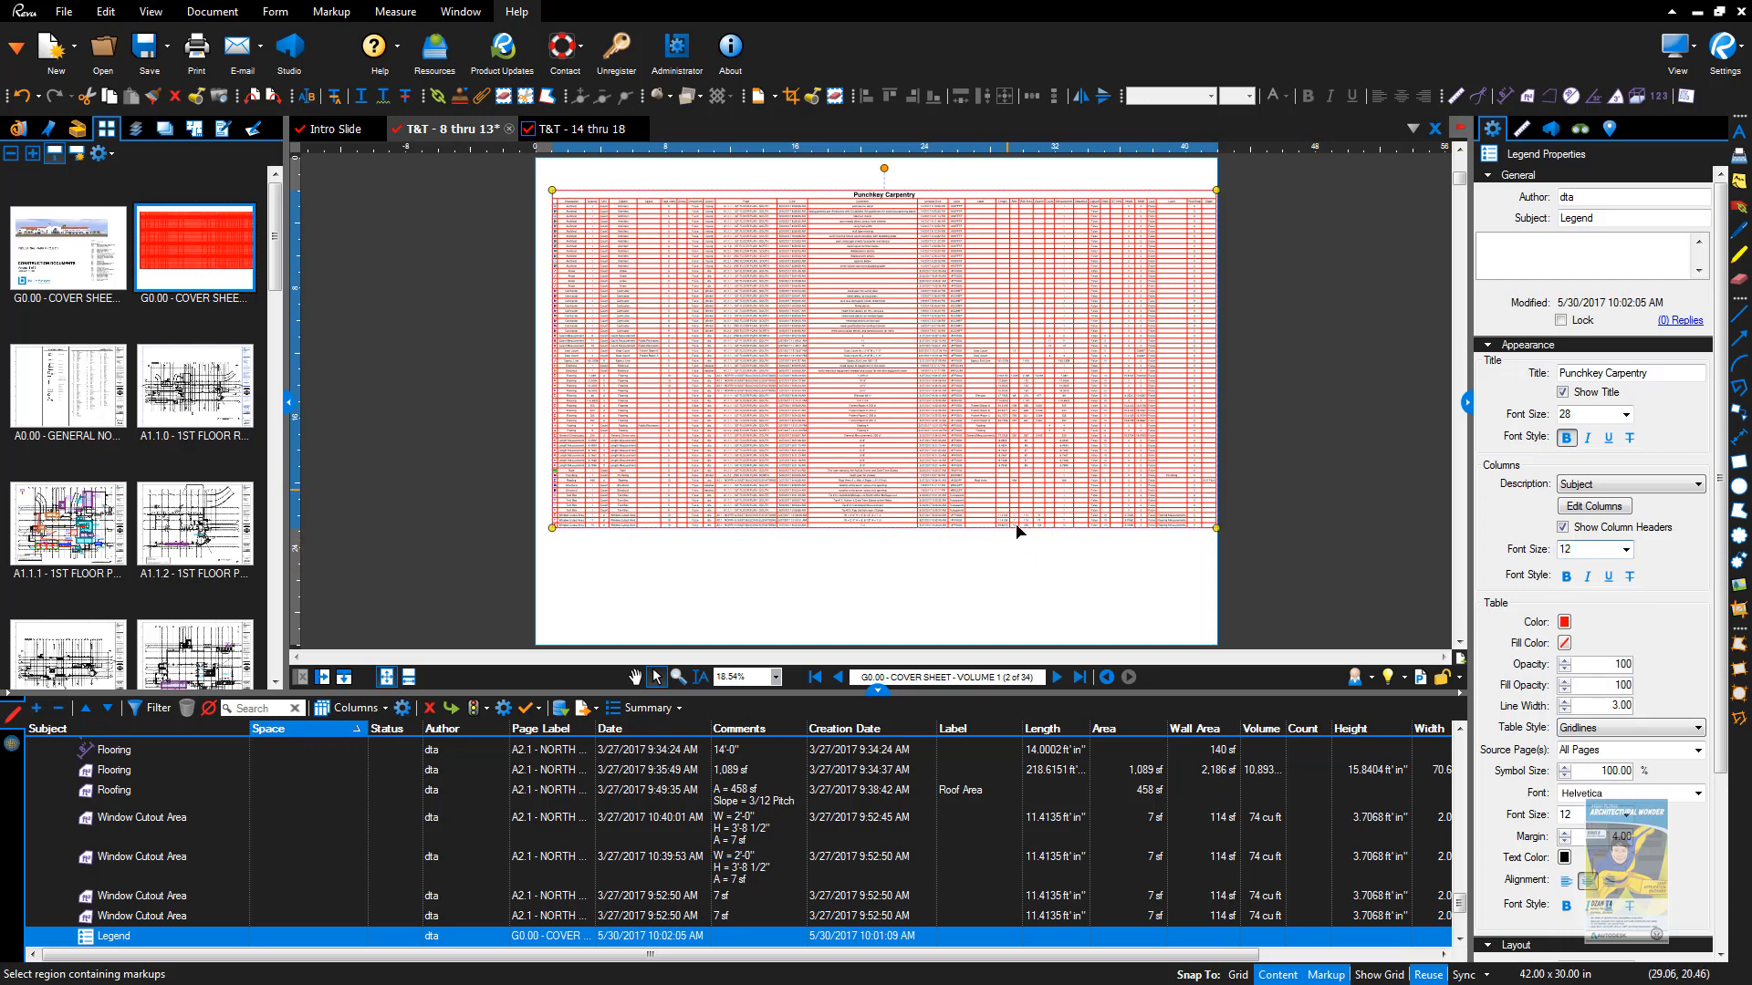
{"action": "left_click", "coordinate": [963, 437]}
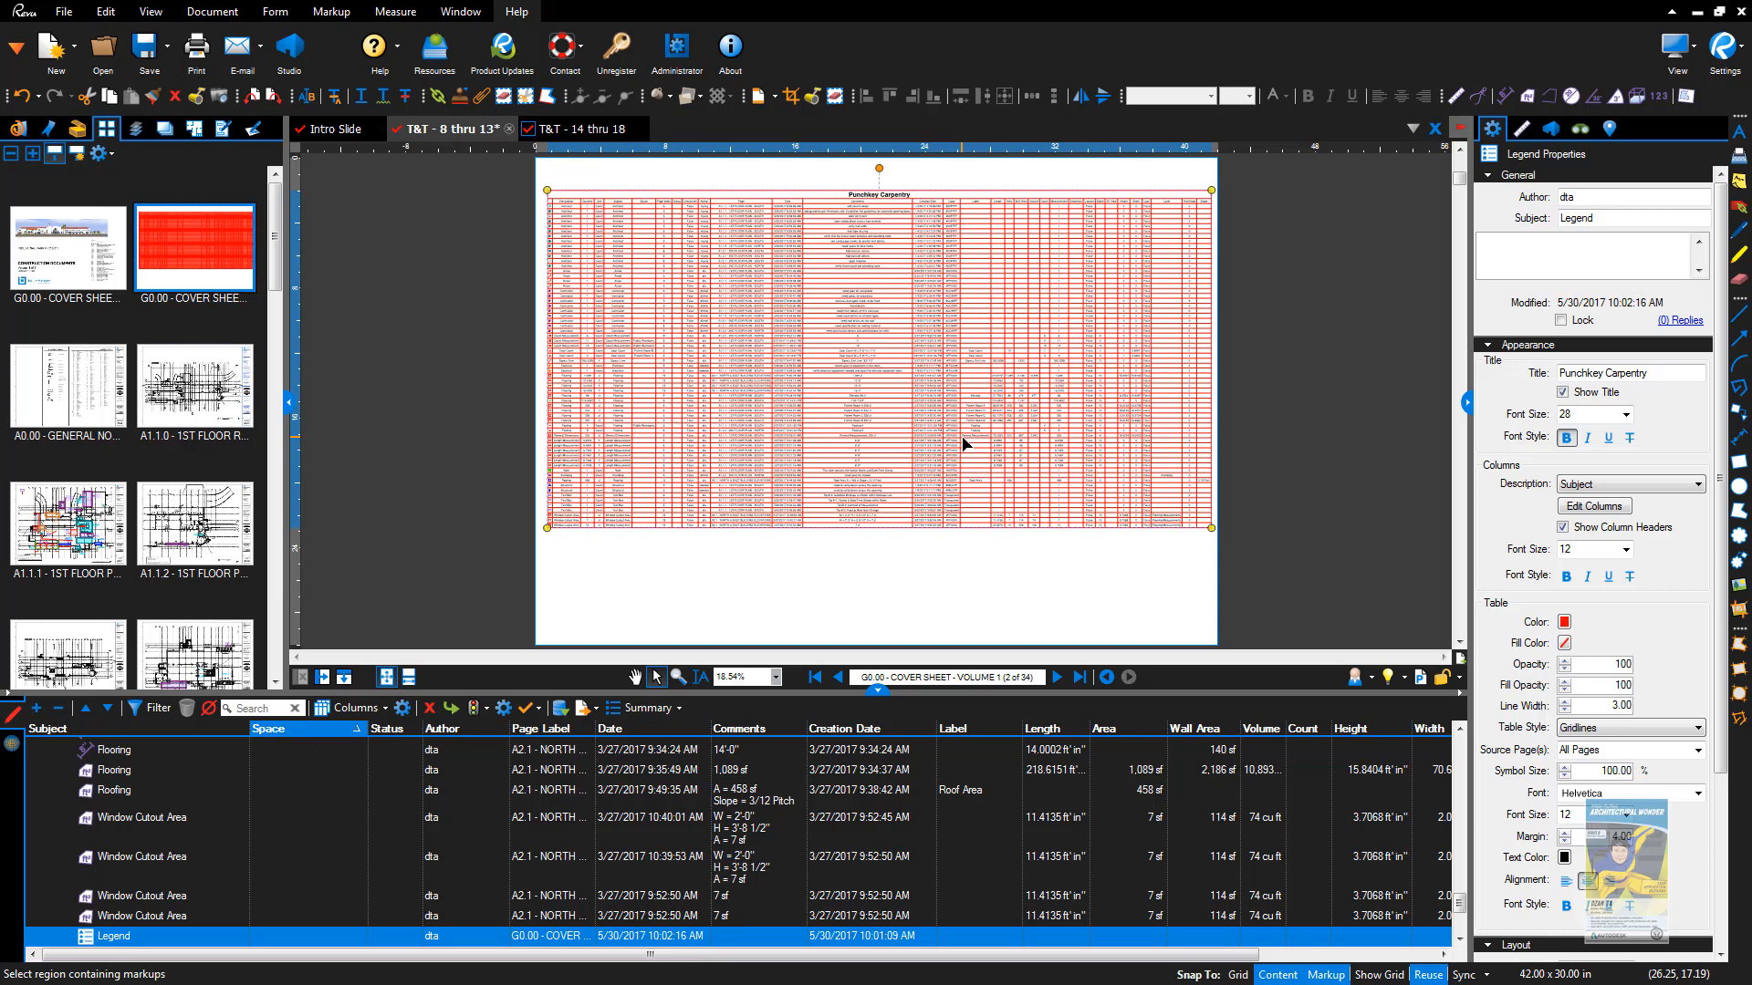
{"action": "left_click", "coordinate": [945, 593]}
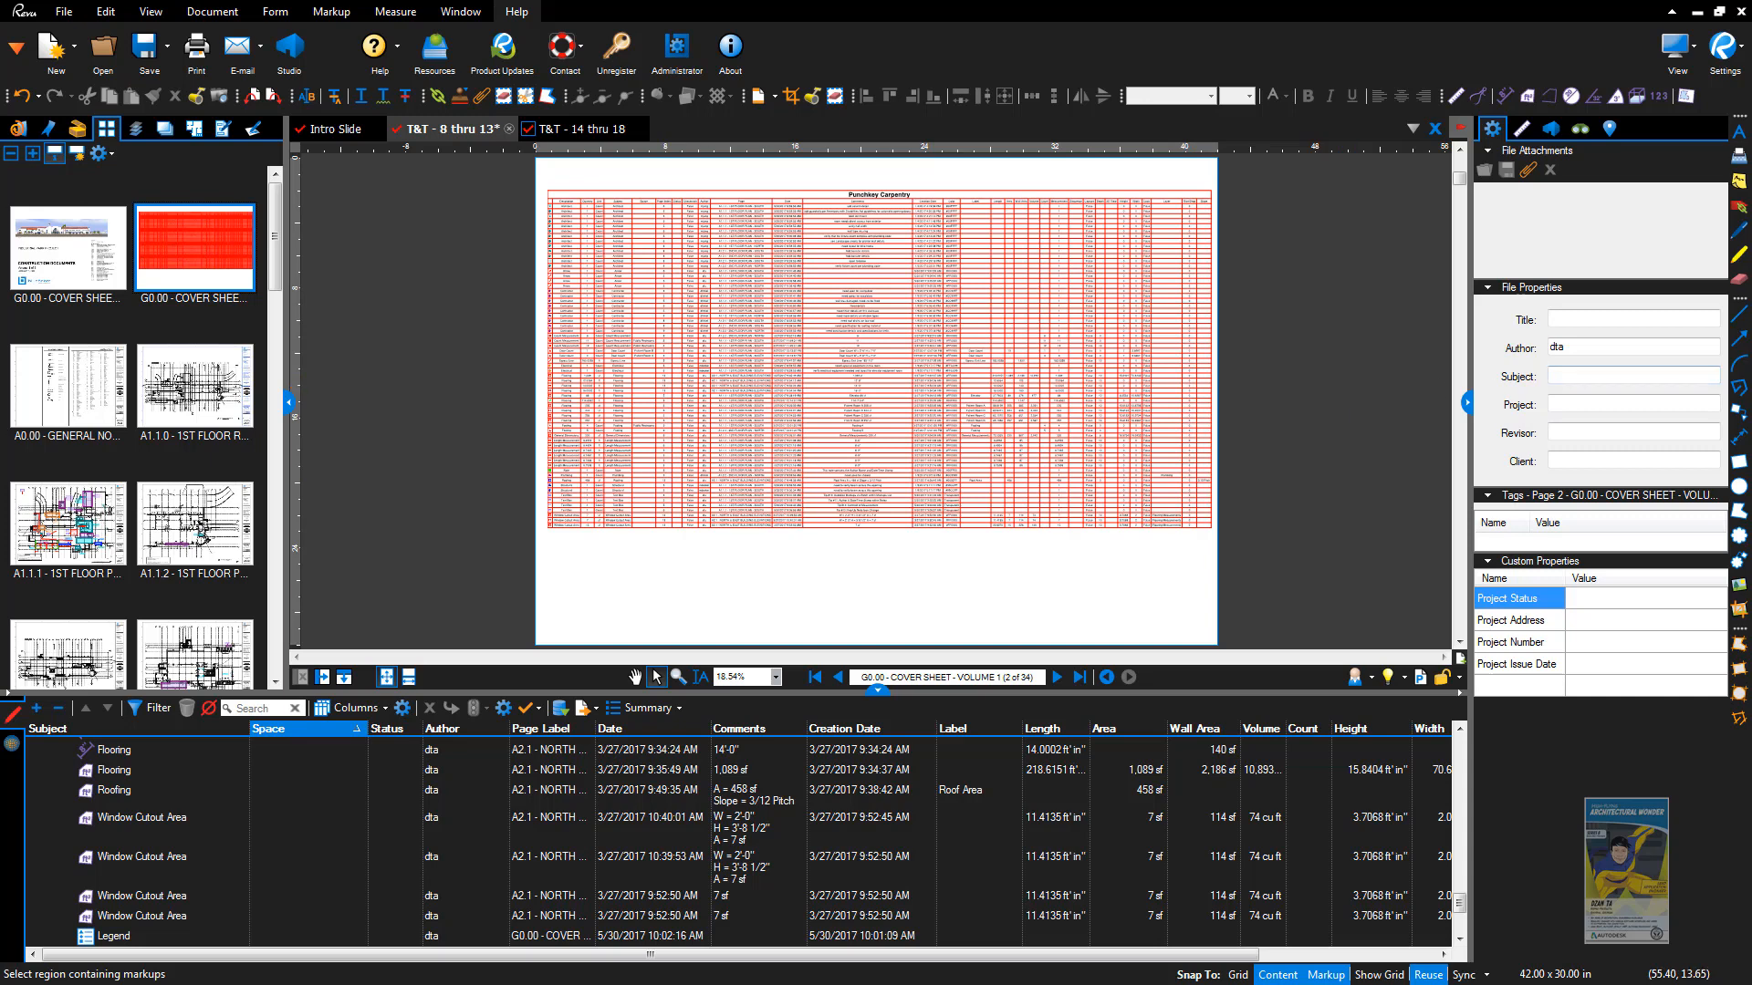
Step: Change the legend's title to Master Markup Legend
{"action": "left_click", "coordinate": [1098, 363]}
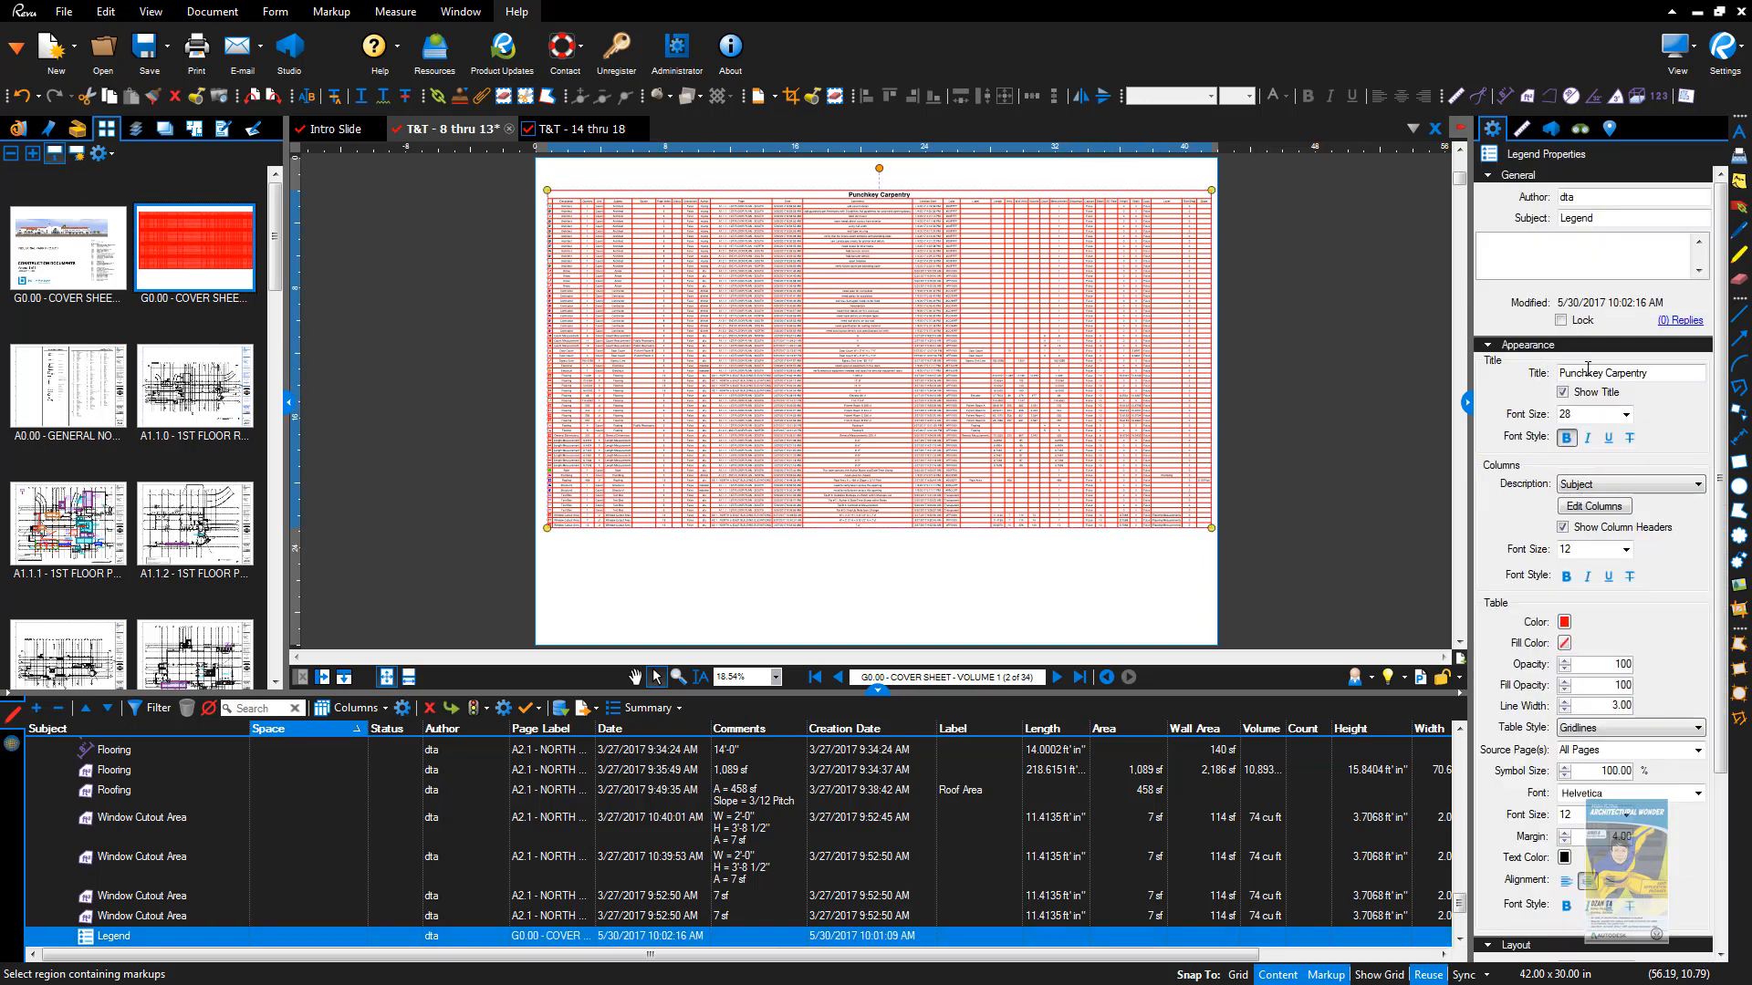
{"action": "left_click_drag", "start_coordinate": [1630, 377], "coordinate": [1522, 382]}
{"action": "type", "text": "Mas"}
{"action": "key", "text": "Return"}
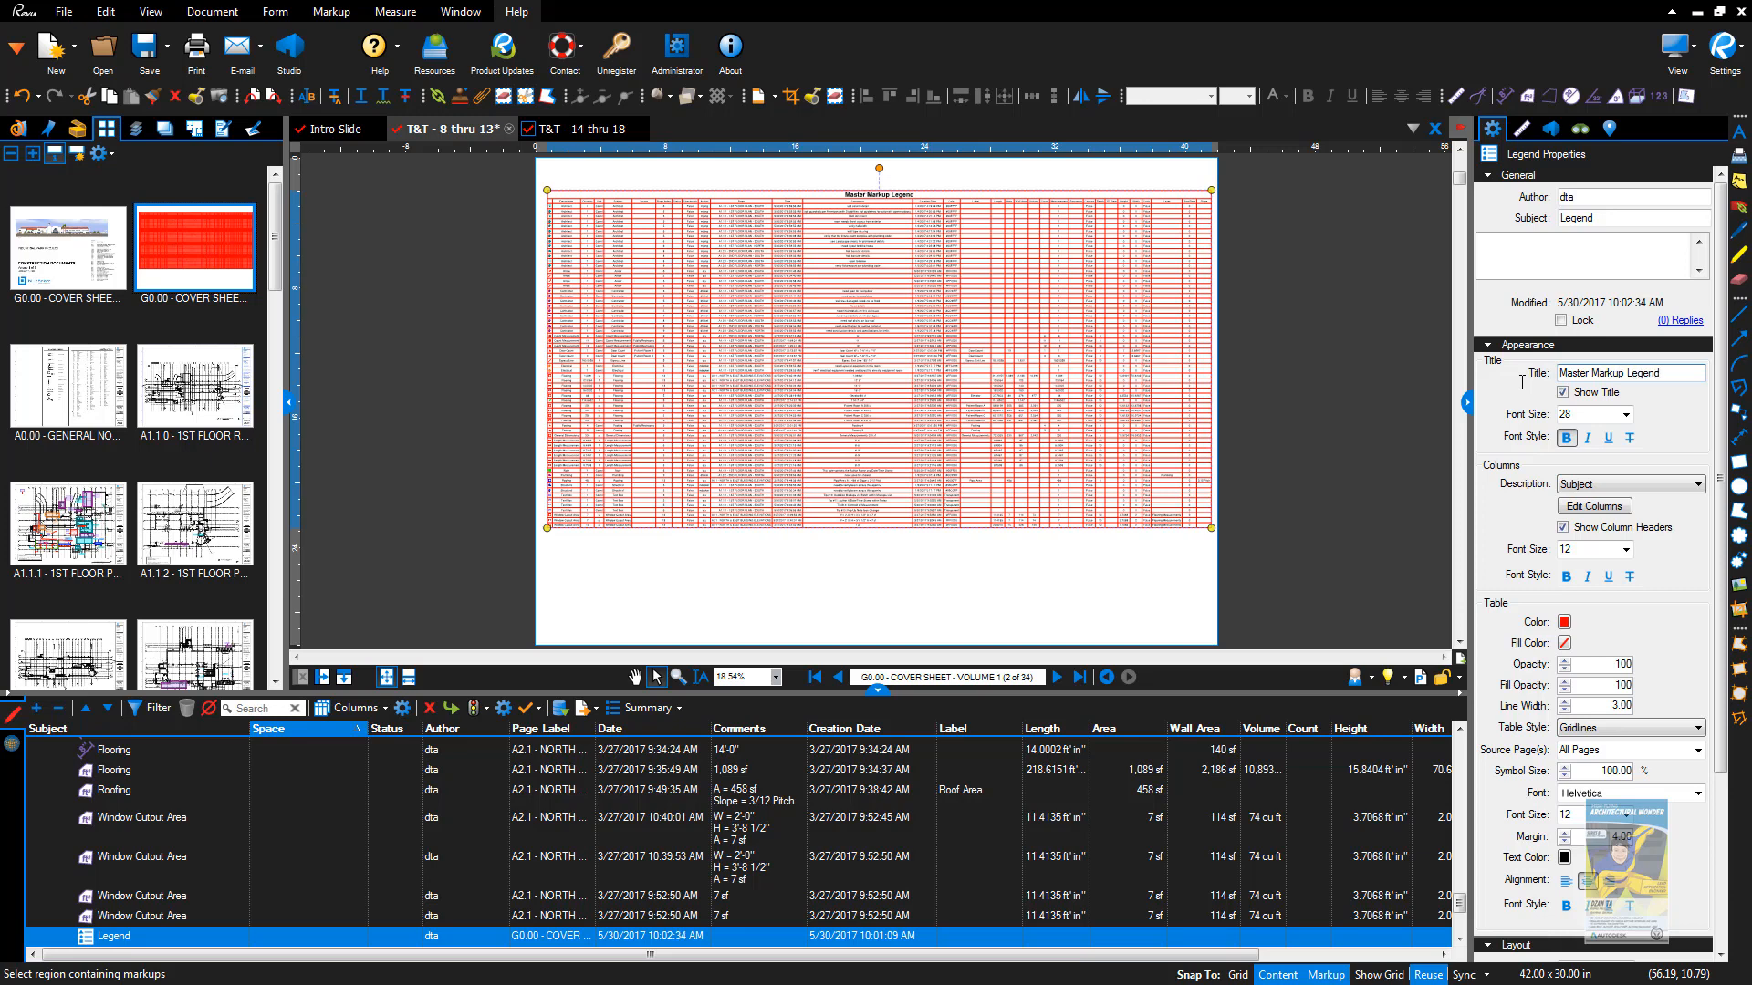
{"action": "left_click", "coordinate": [1261, 336]}
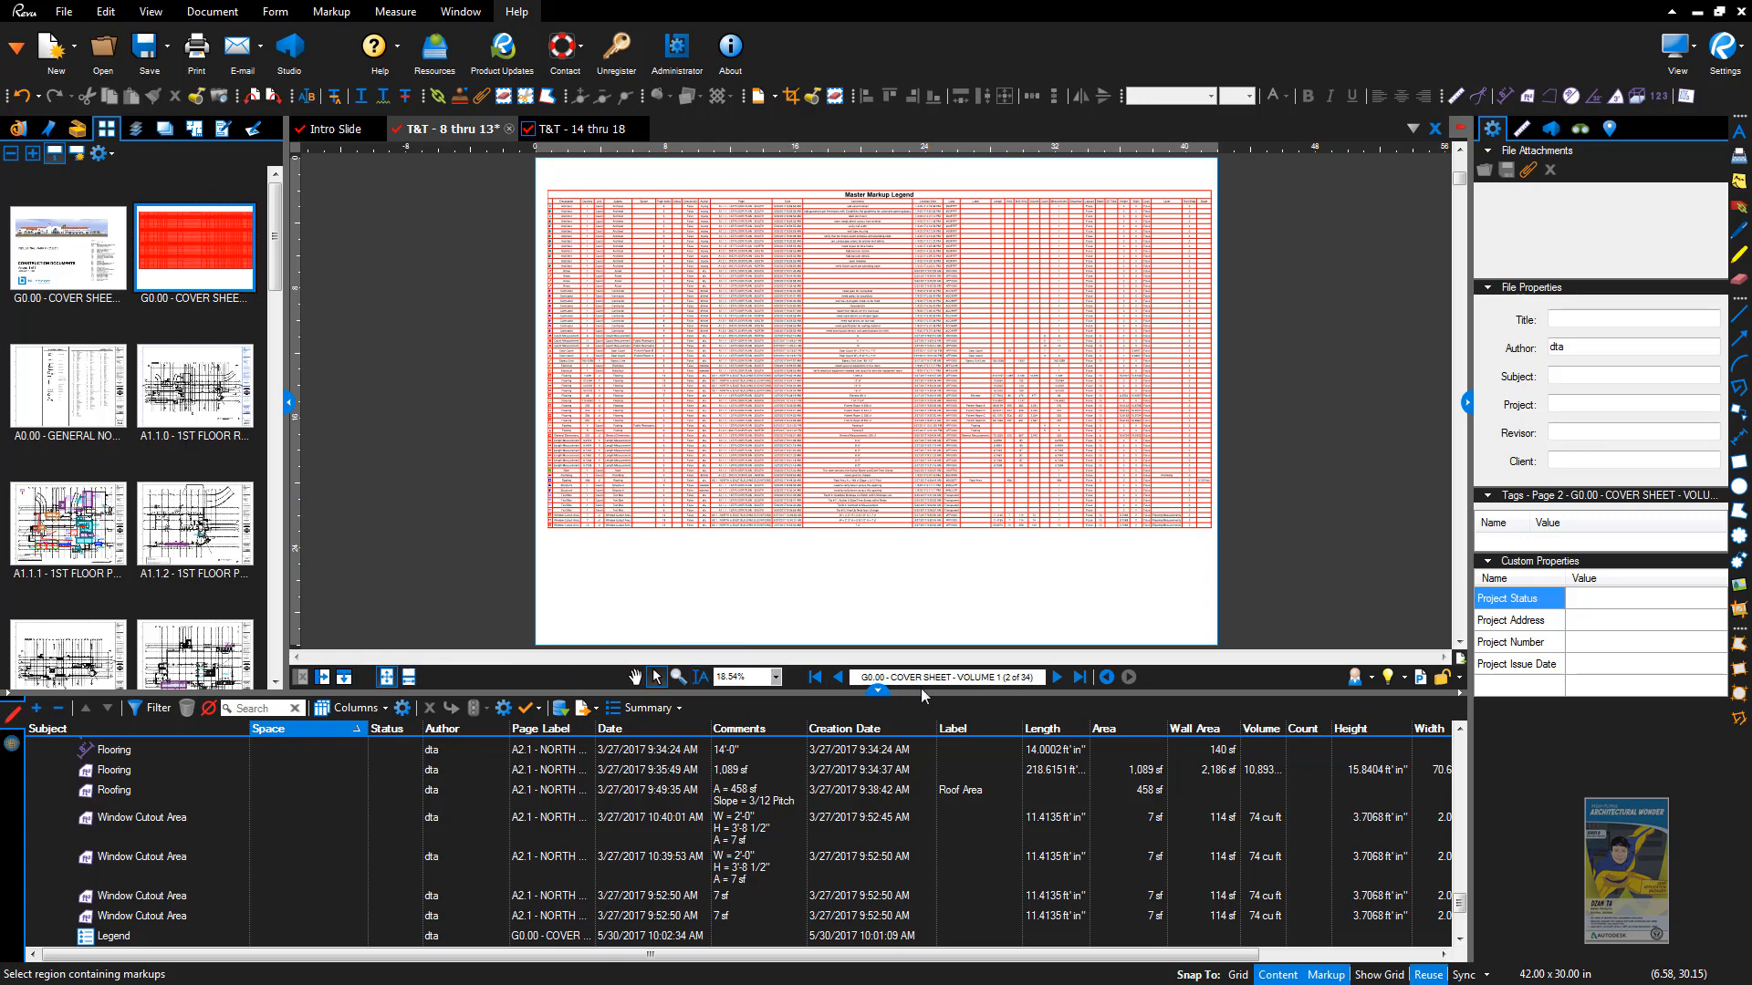
Step: Enlarge the drawing area, split the document view into three panes, and close the two extra panes
{"action": "left_click_drag", "start_coordinate": [928, 690], "coordinate": [474, 730]}
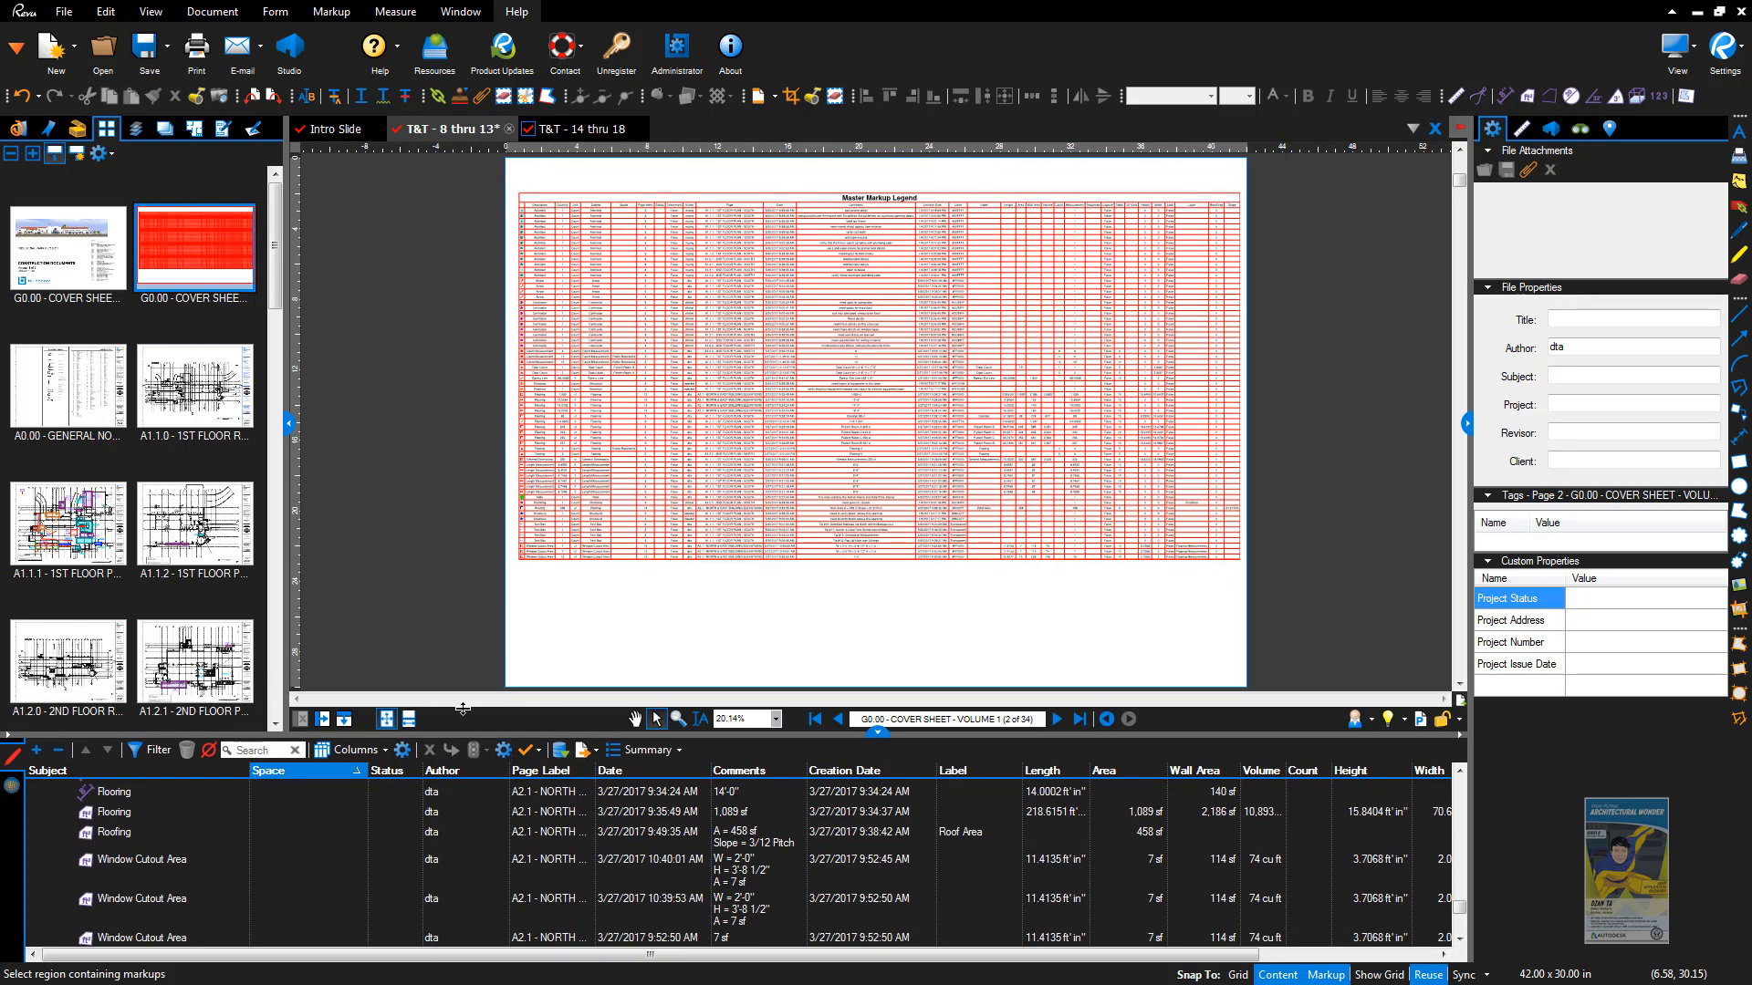
{"action": "left_click", "coordinate": [344, 719]}
{"action": "left_click", "coordinate": [349, 725]}
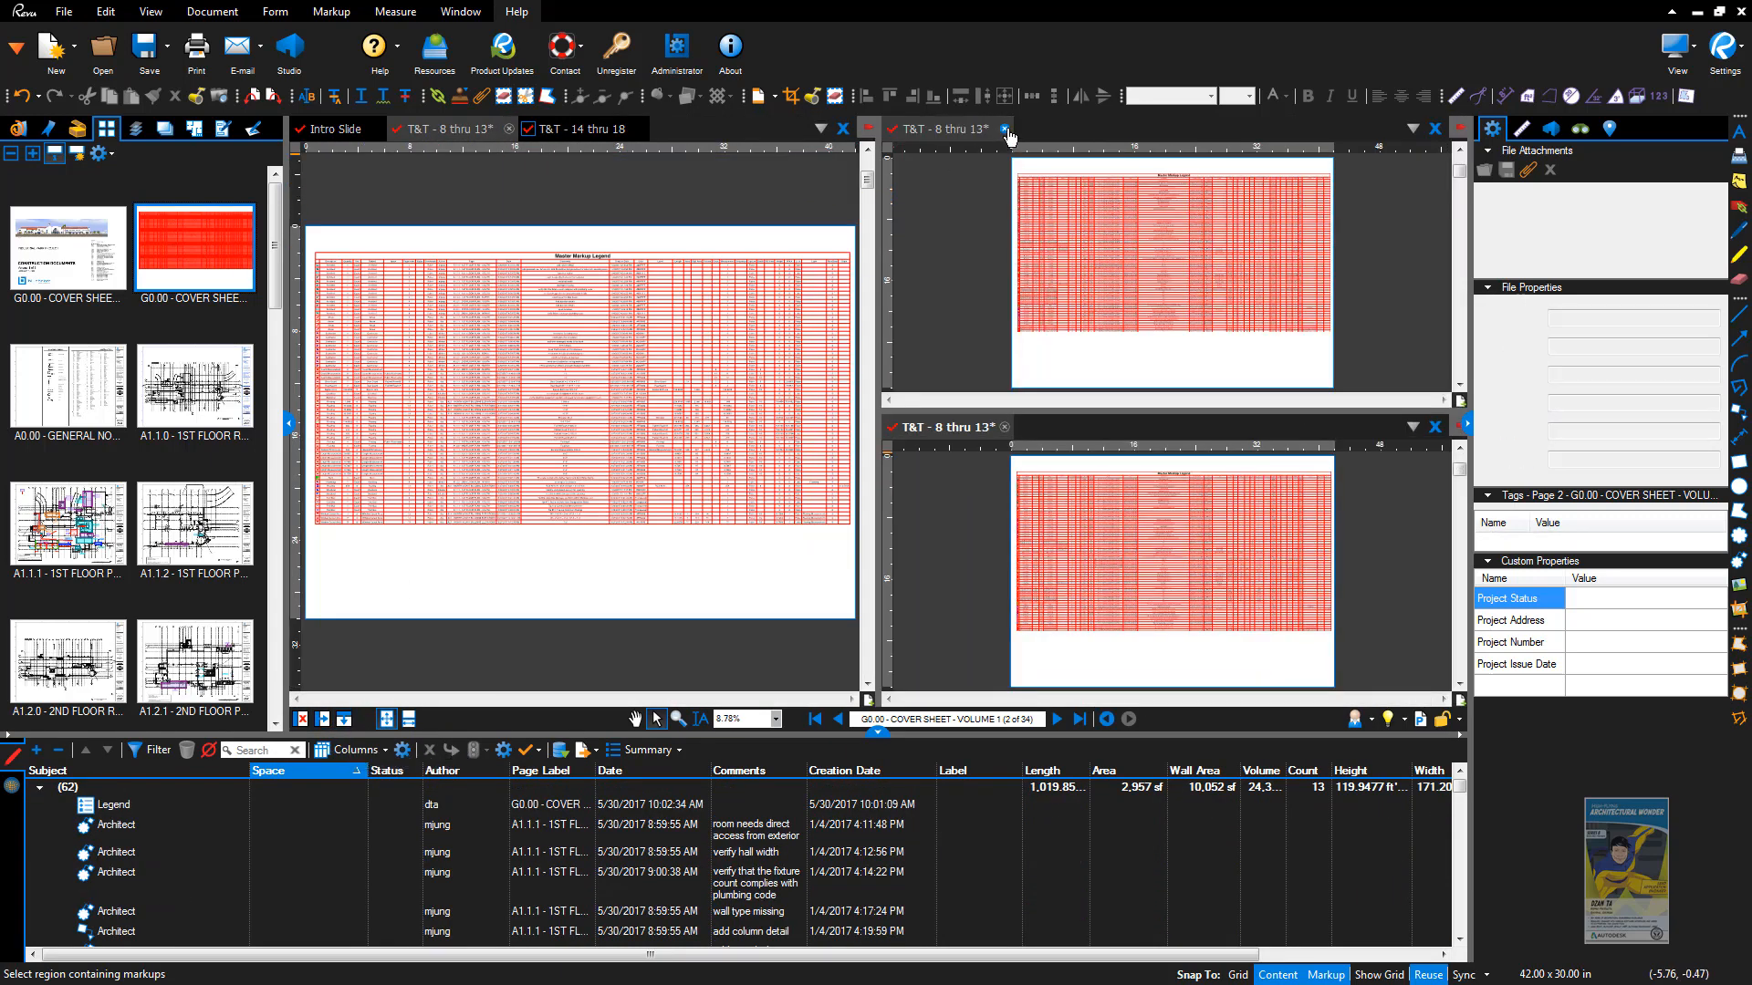
{"action": "left_click", "coordinate": [1006, 131]}
{"action": "left_click", "coordinate": [1006, 133]}
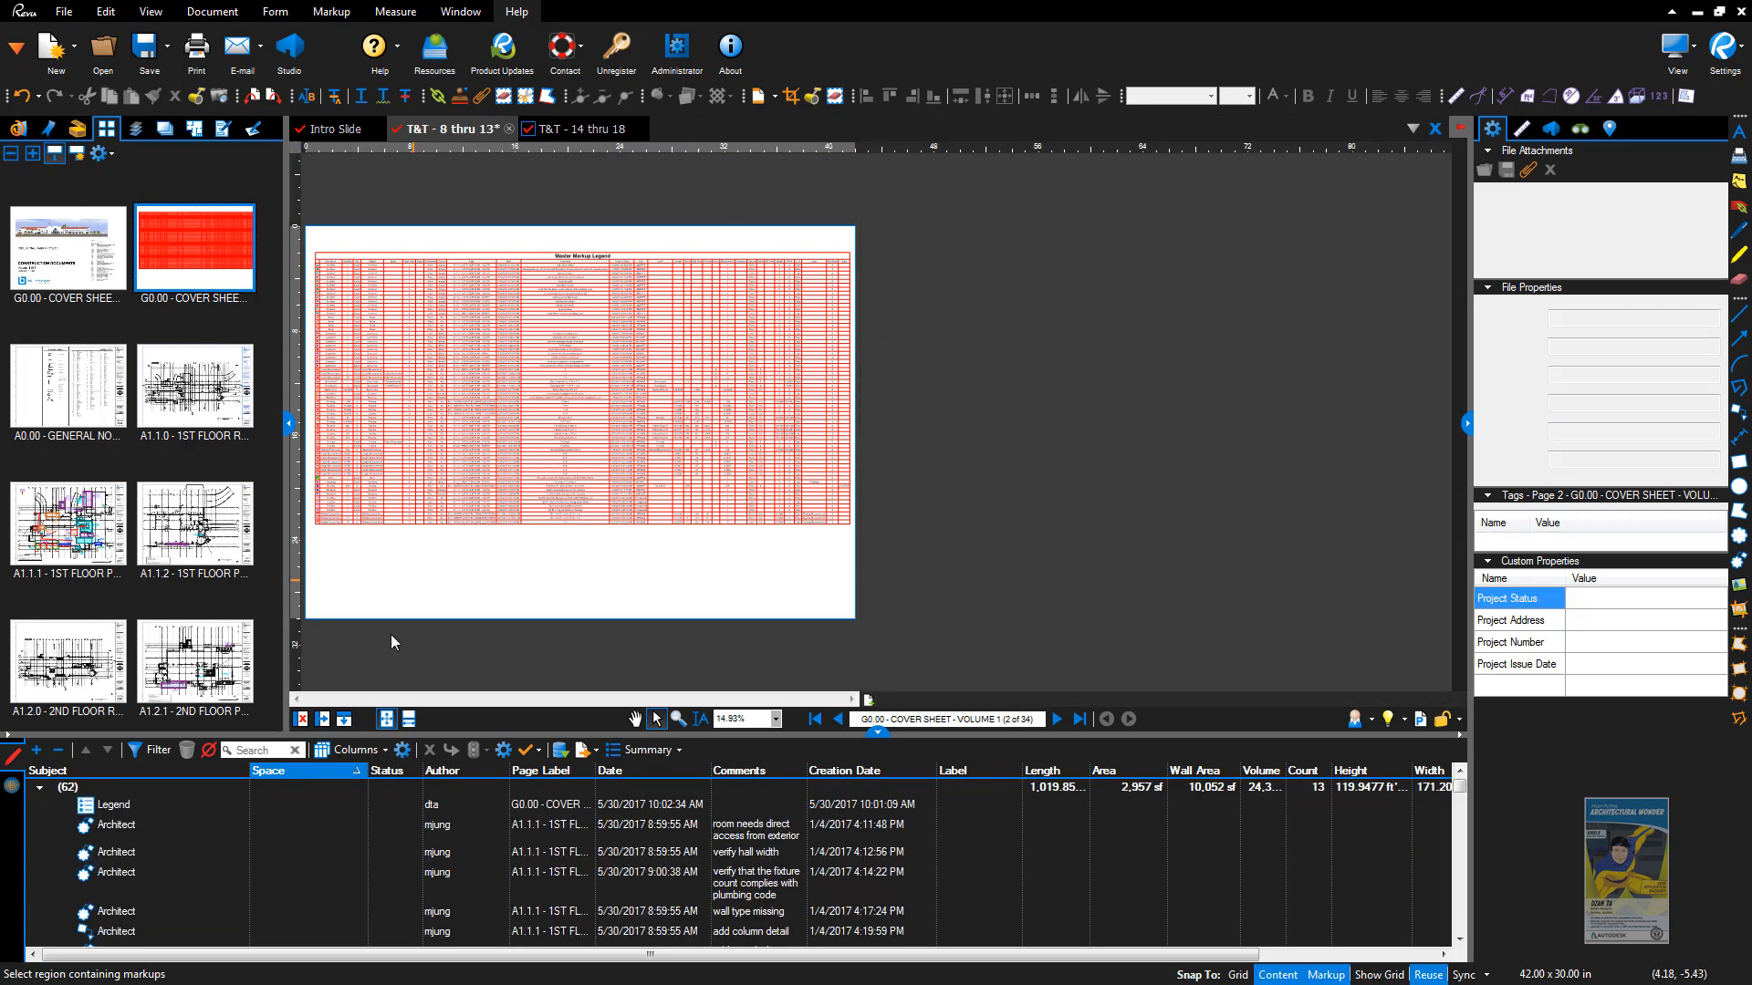
Step: Toggle the page display mode and fit the whole legend page in the view
{"action": "left_click", "coordinate": [405, 722]}
{"action": "left_click", "coordinate": [386, 720]}
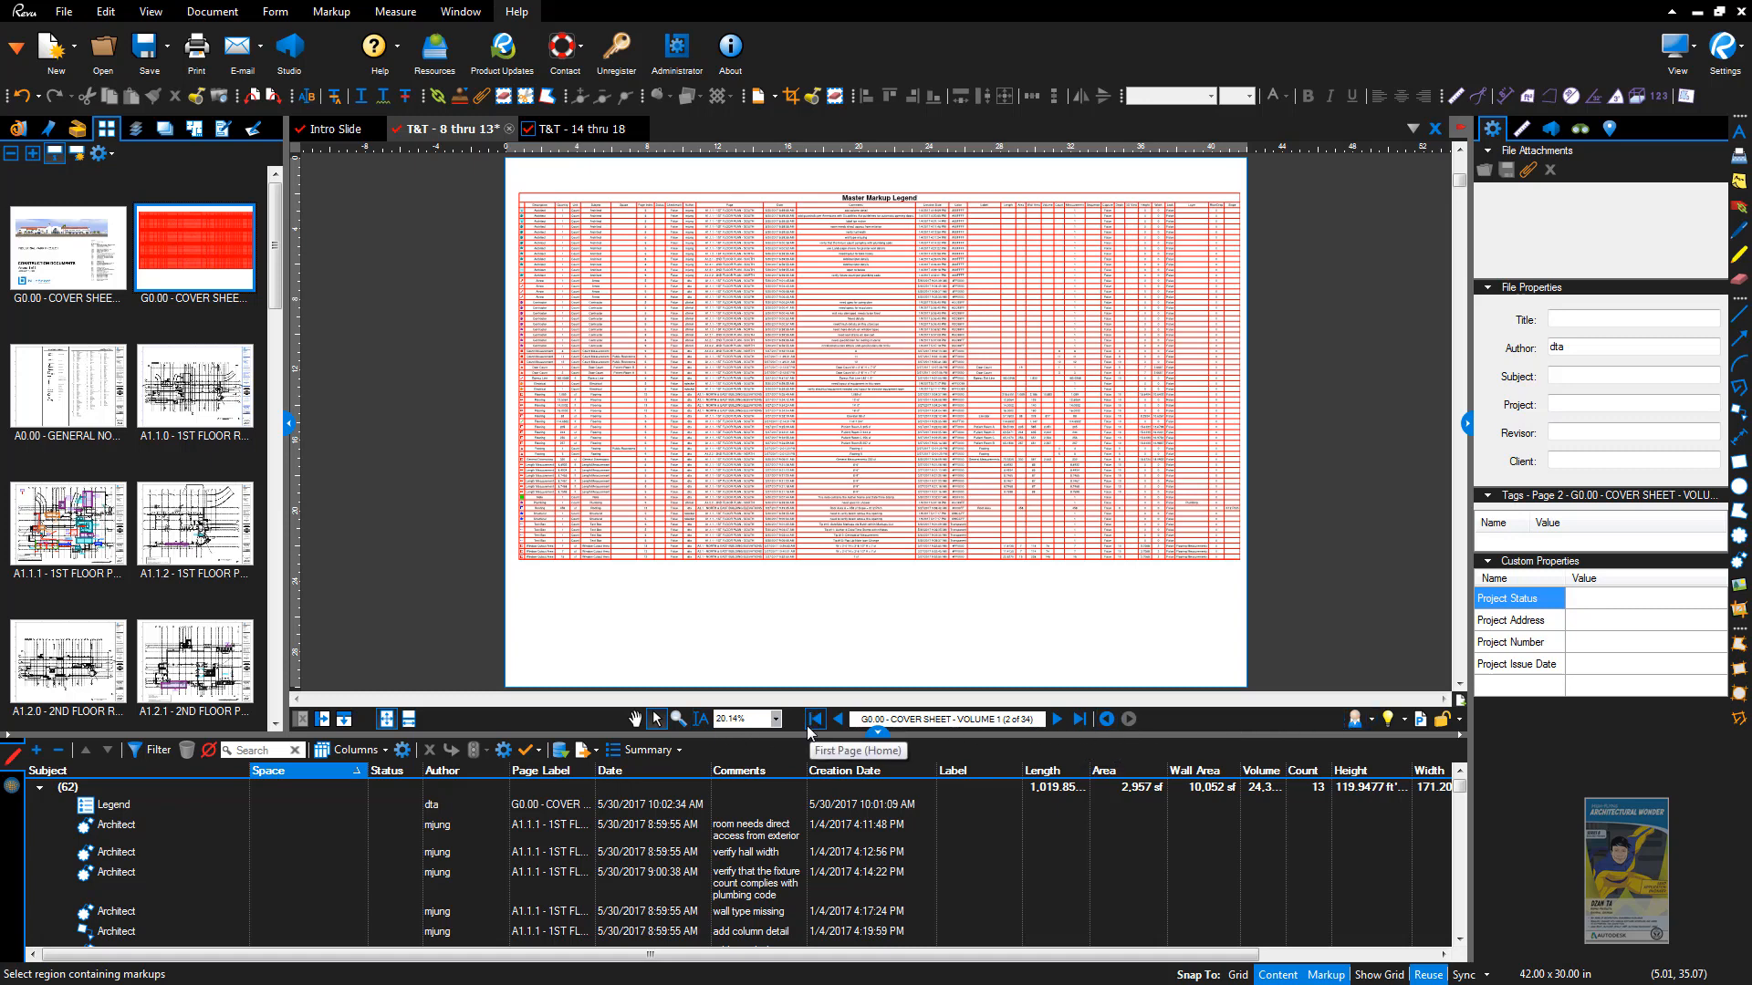
{"action": "key", "text": "F4"}
{"action": "key", "text": "F4"}
{"action": "key", "text": "F4"}
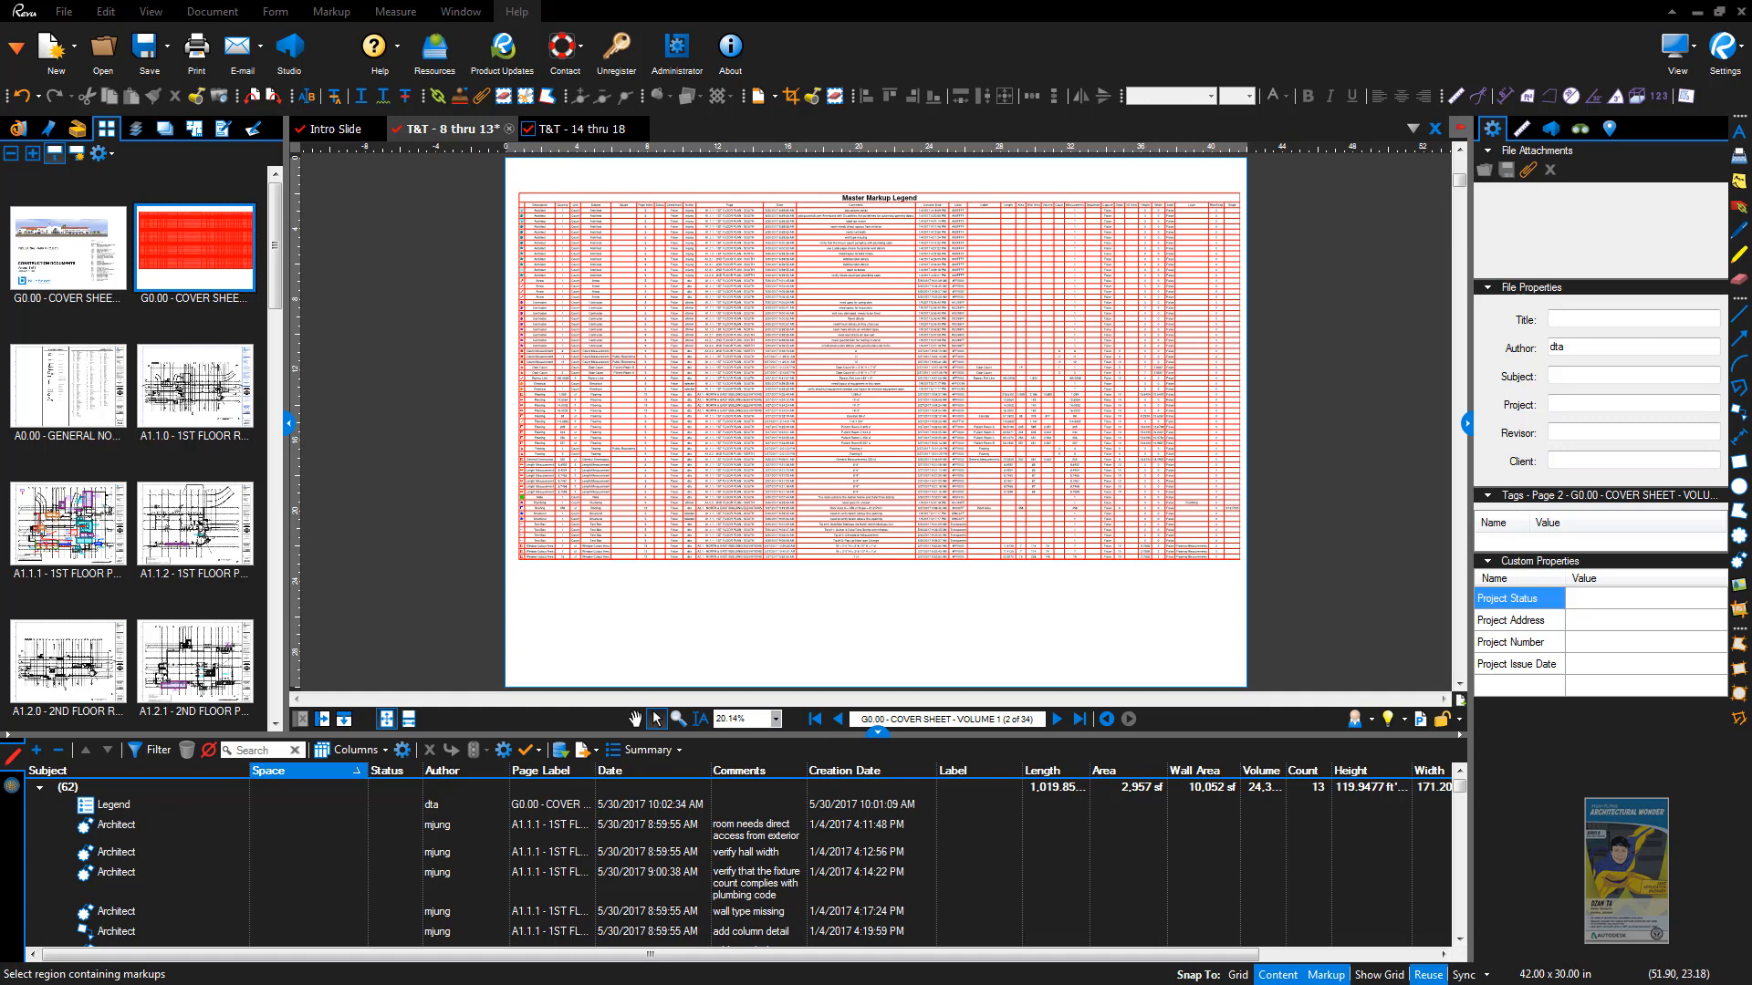
{"action": "left_click_drag", "start_coordinate": [750, 595], "coordinate": [762, 574]}
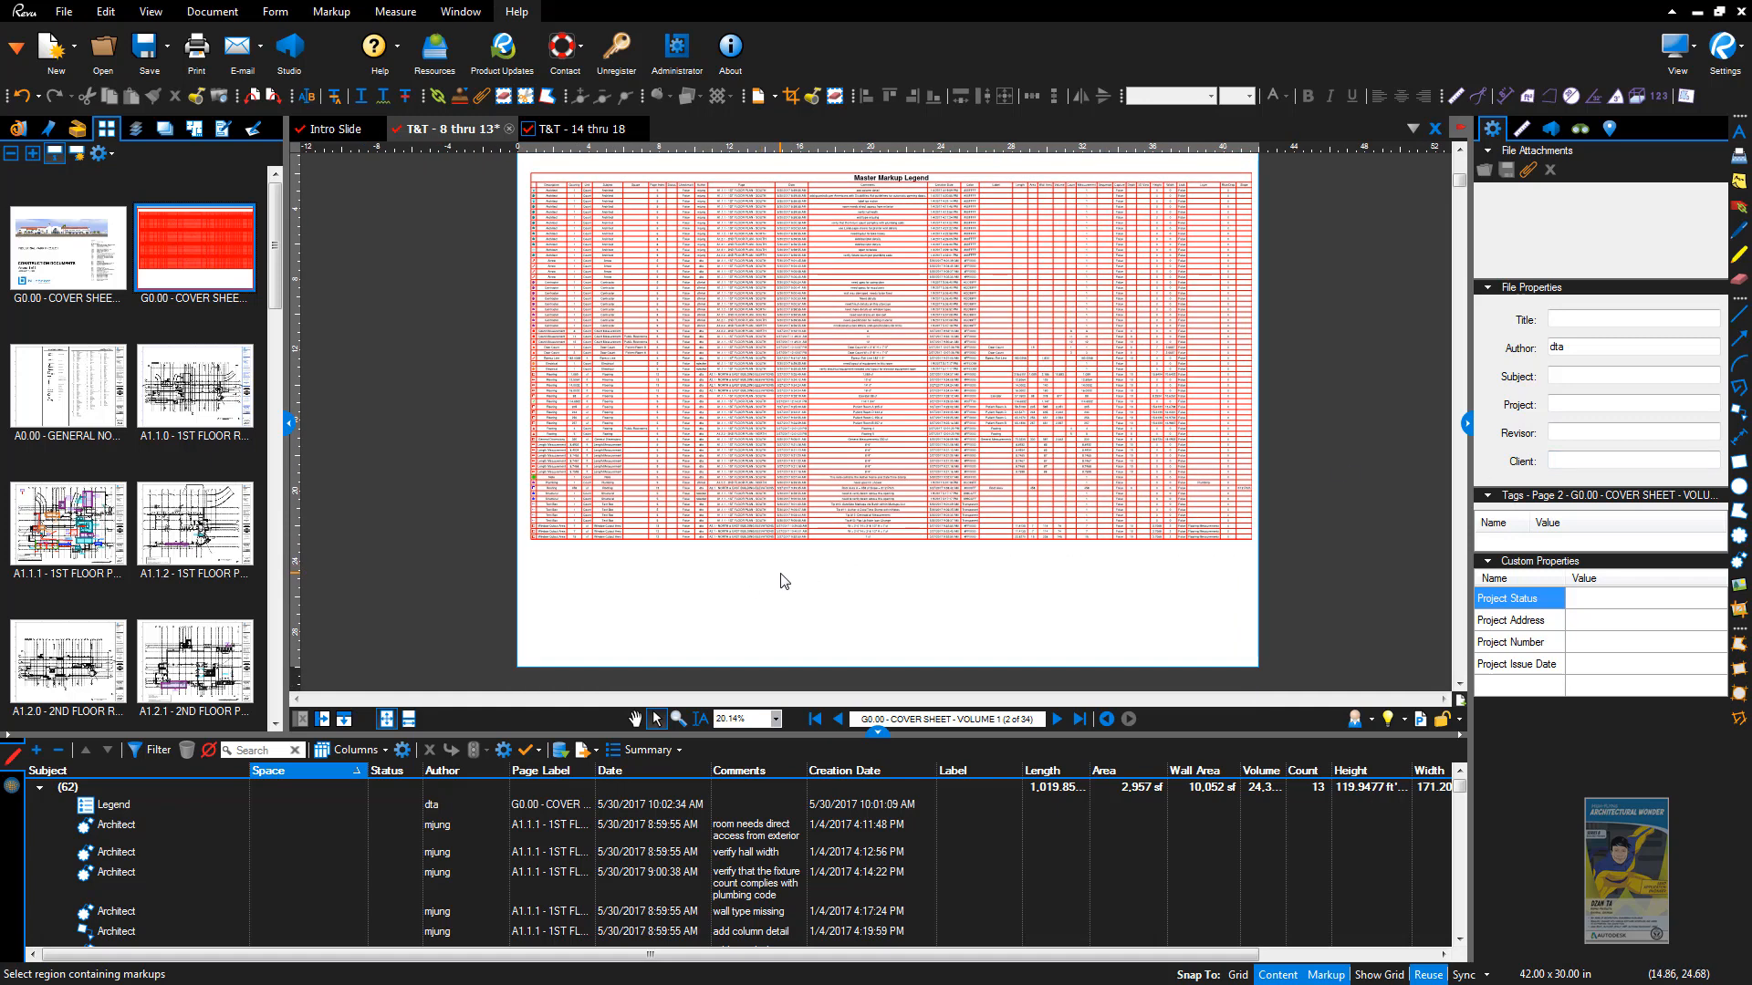
Step: Open the A1.1.1 first floor plan and inspect the planter wall, staircase, damaged wall and Need details cloud comments
{"action": "left_click", "coordinate": [75, 561]}
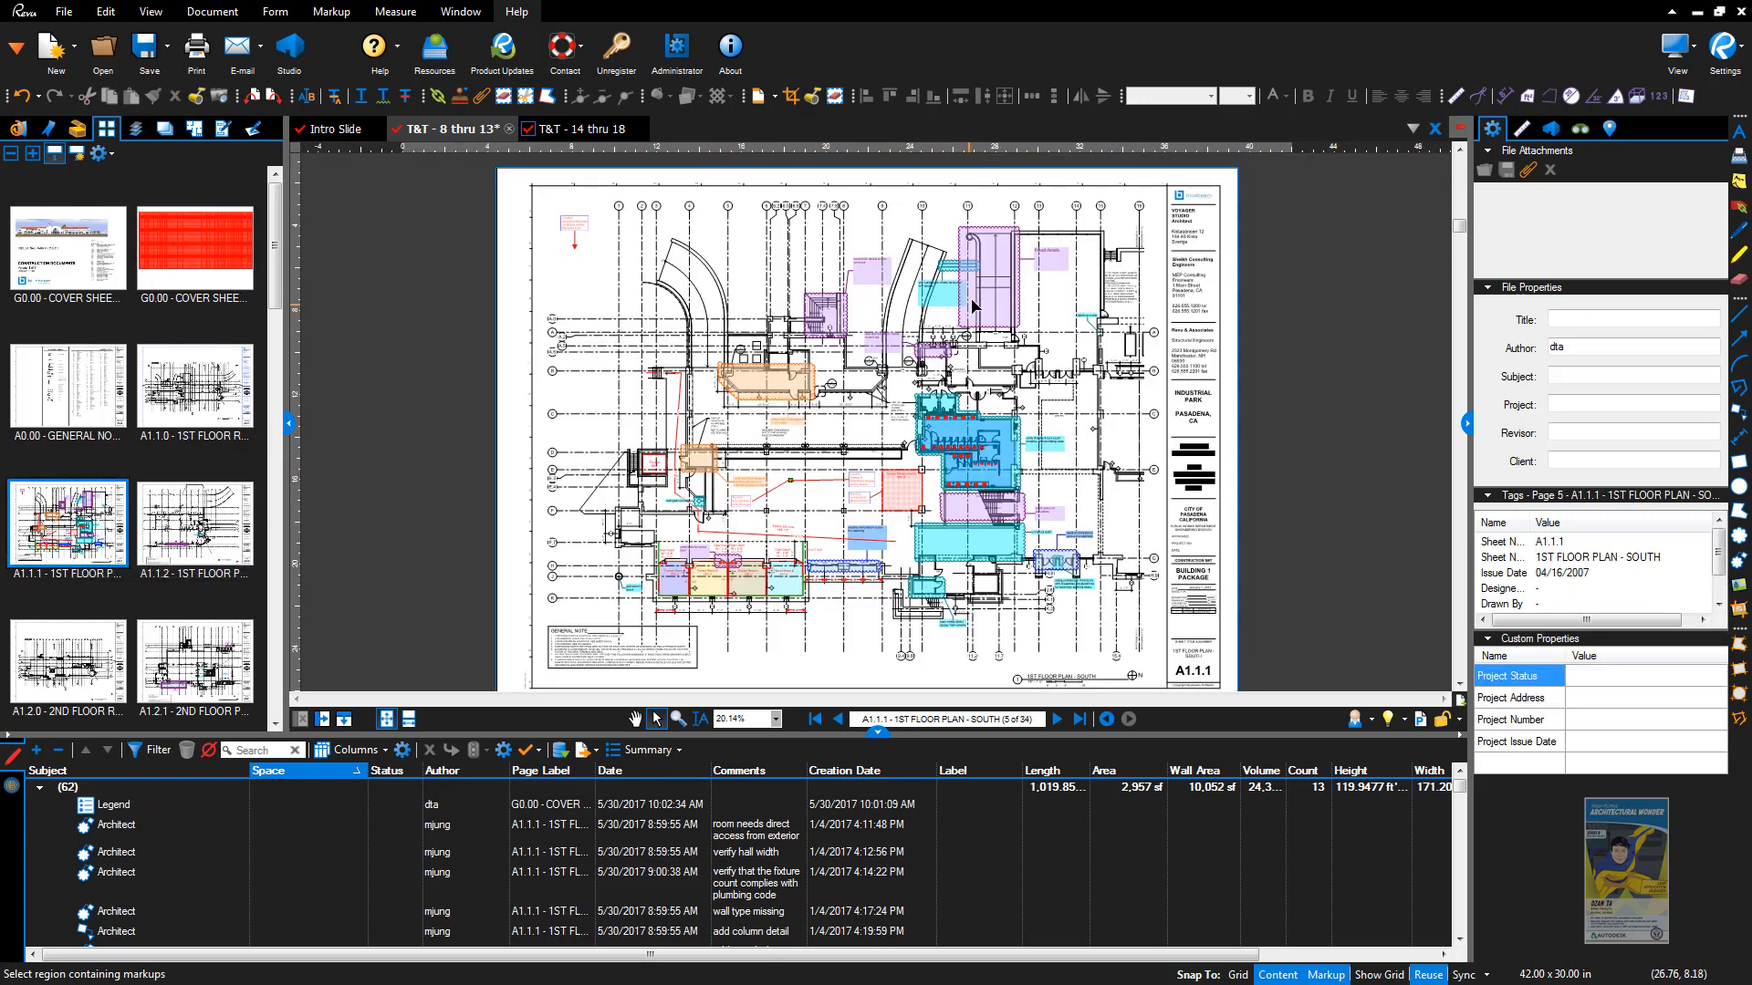
{"action": "scroll", "coordinate": [972, 312], "scroll_direction": "up", "scroll_amount": 6}
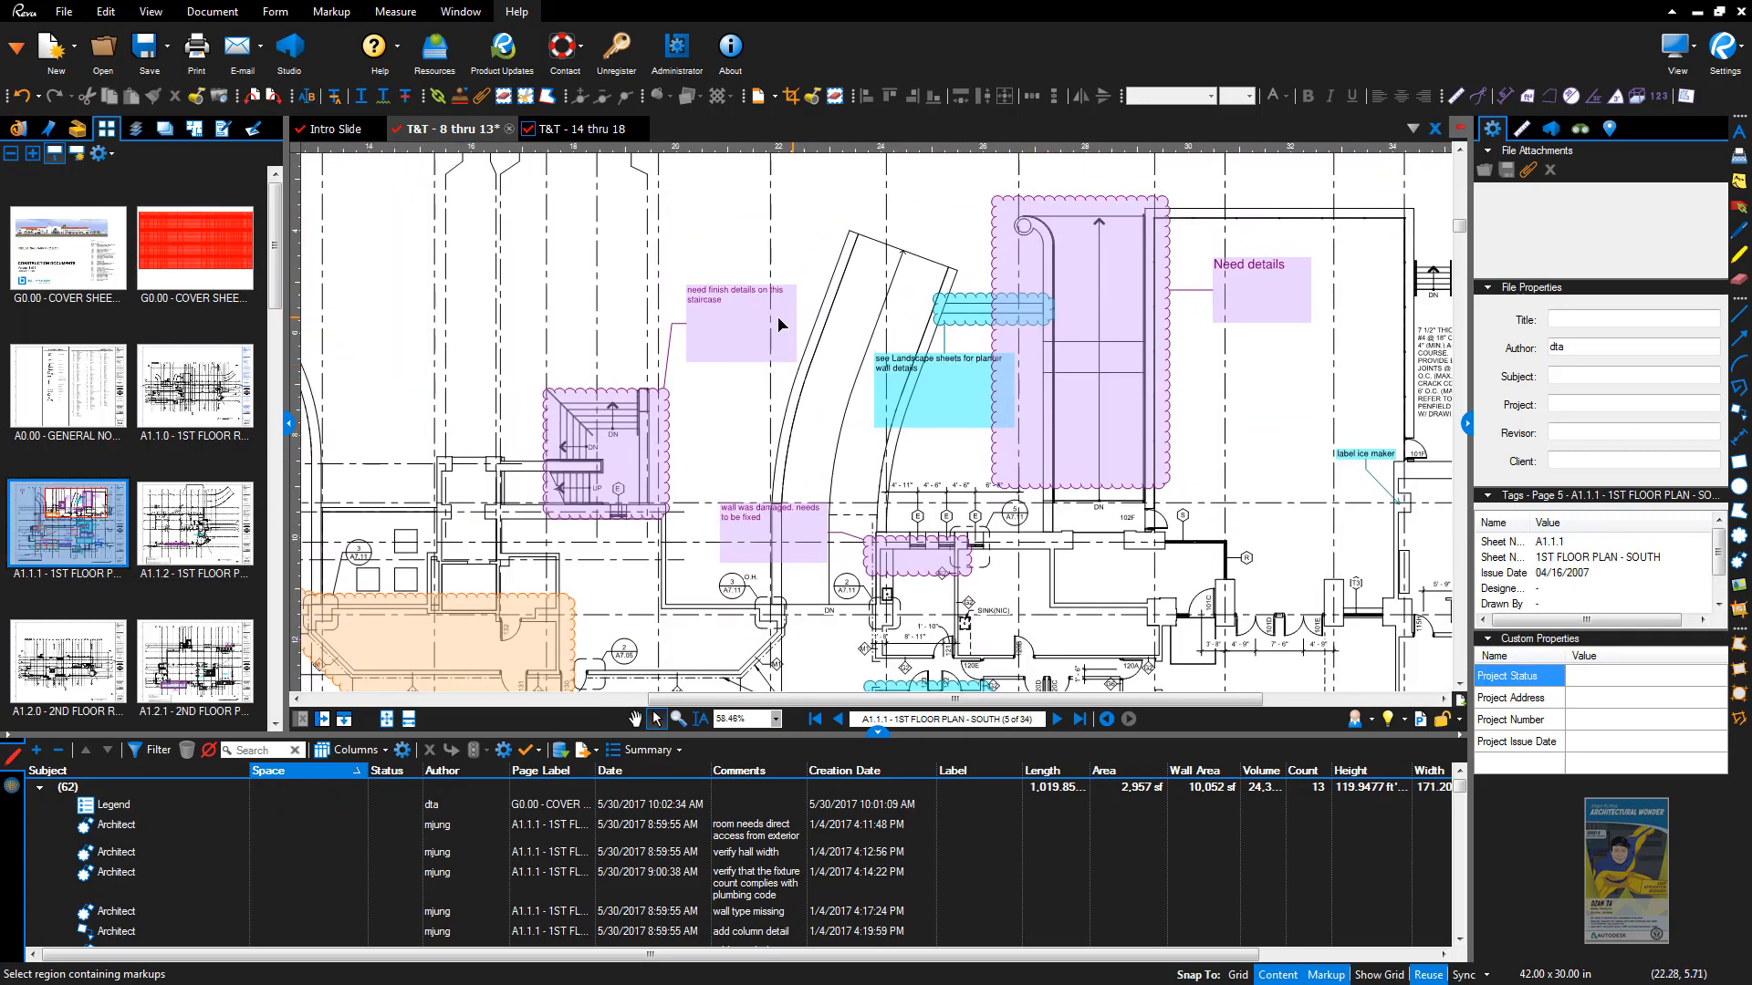
{"action": "left_click", "coordinate": [928, 392]}
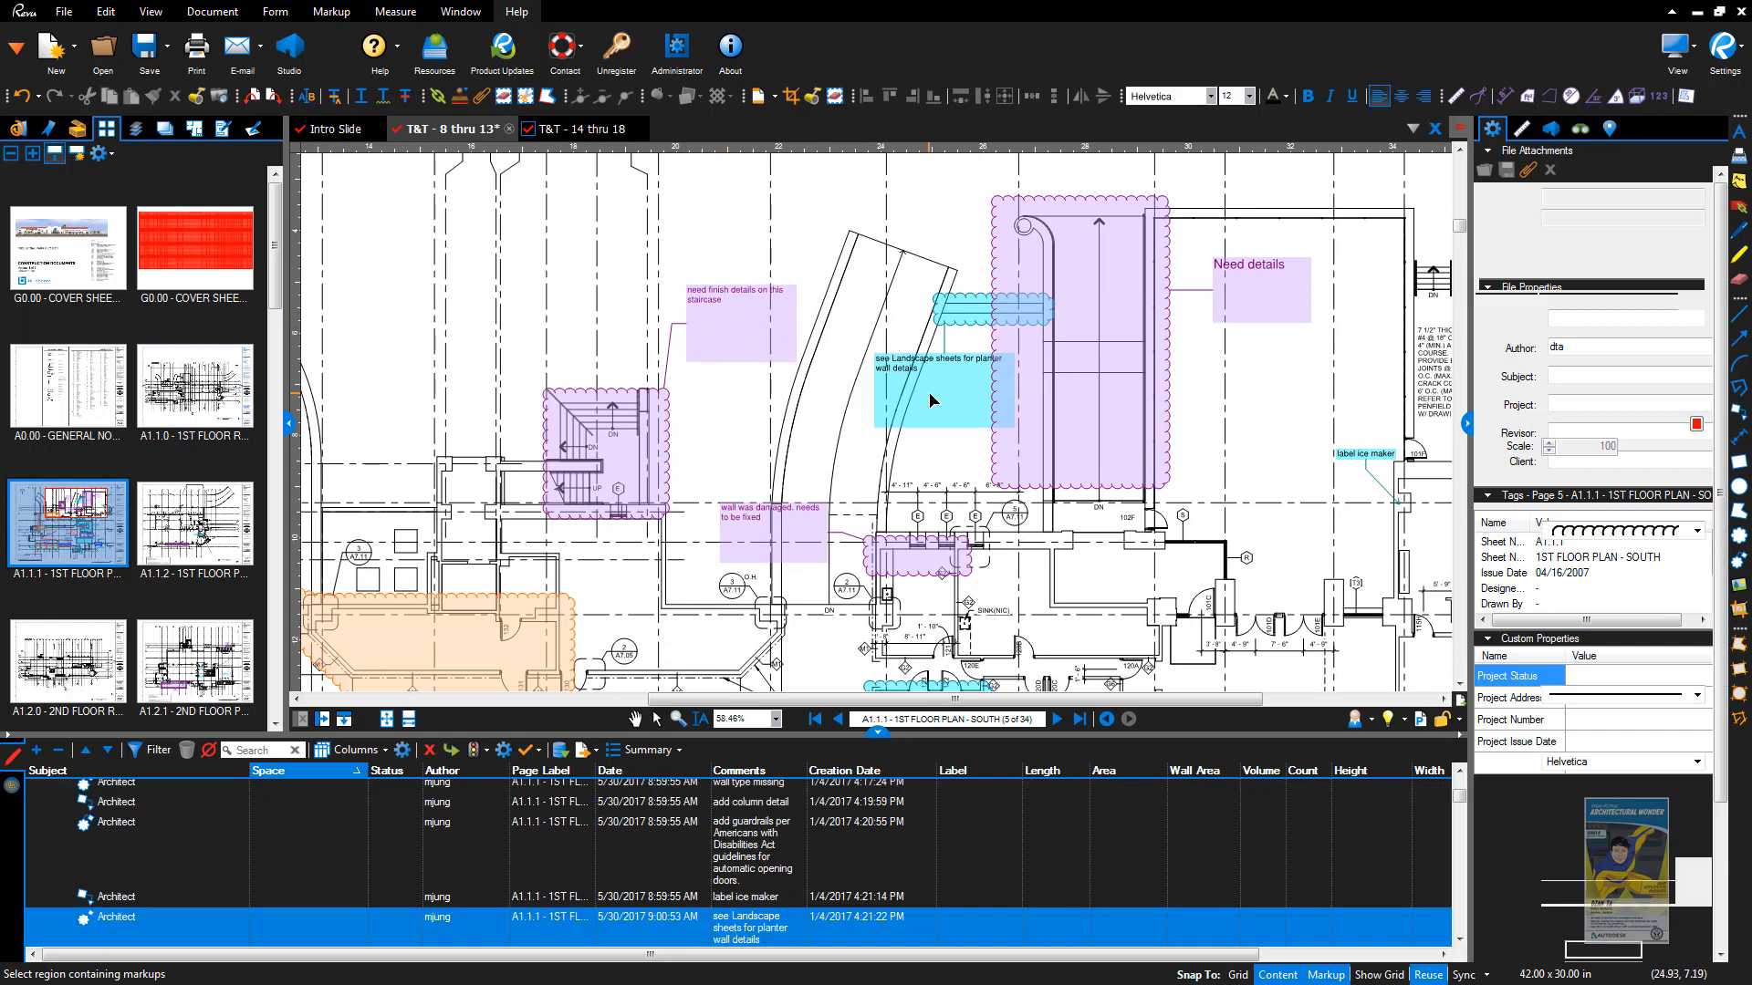
{"action": "left_click", "coordinate": [739, 331]}
{"action": "left_click", "coordinate": [744, 542]}
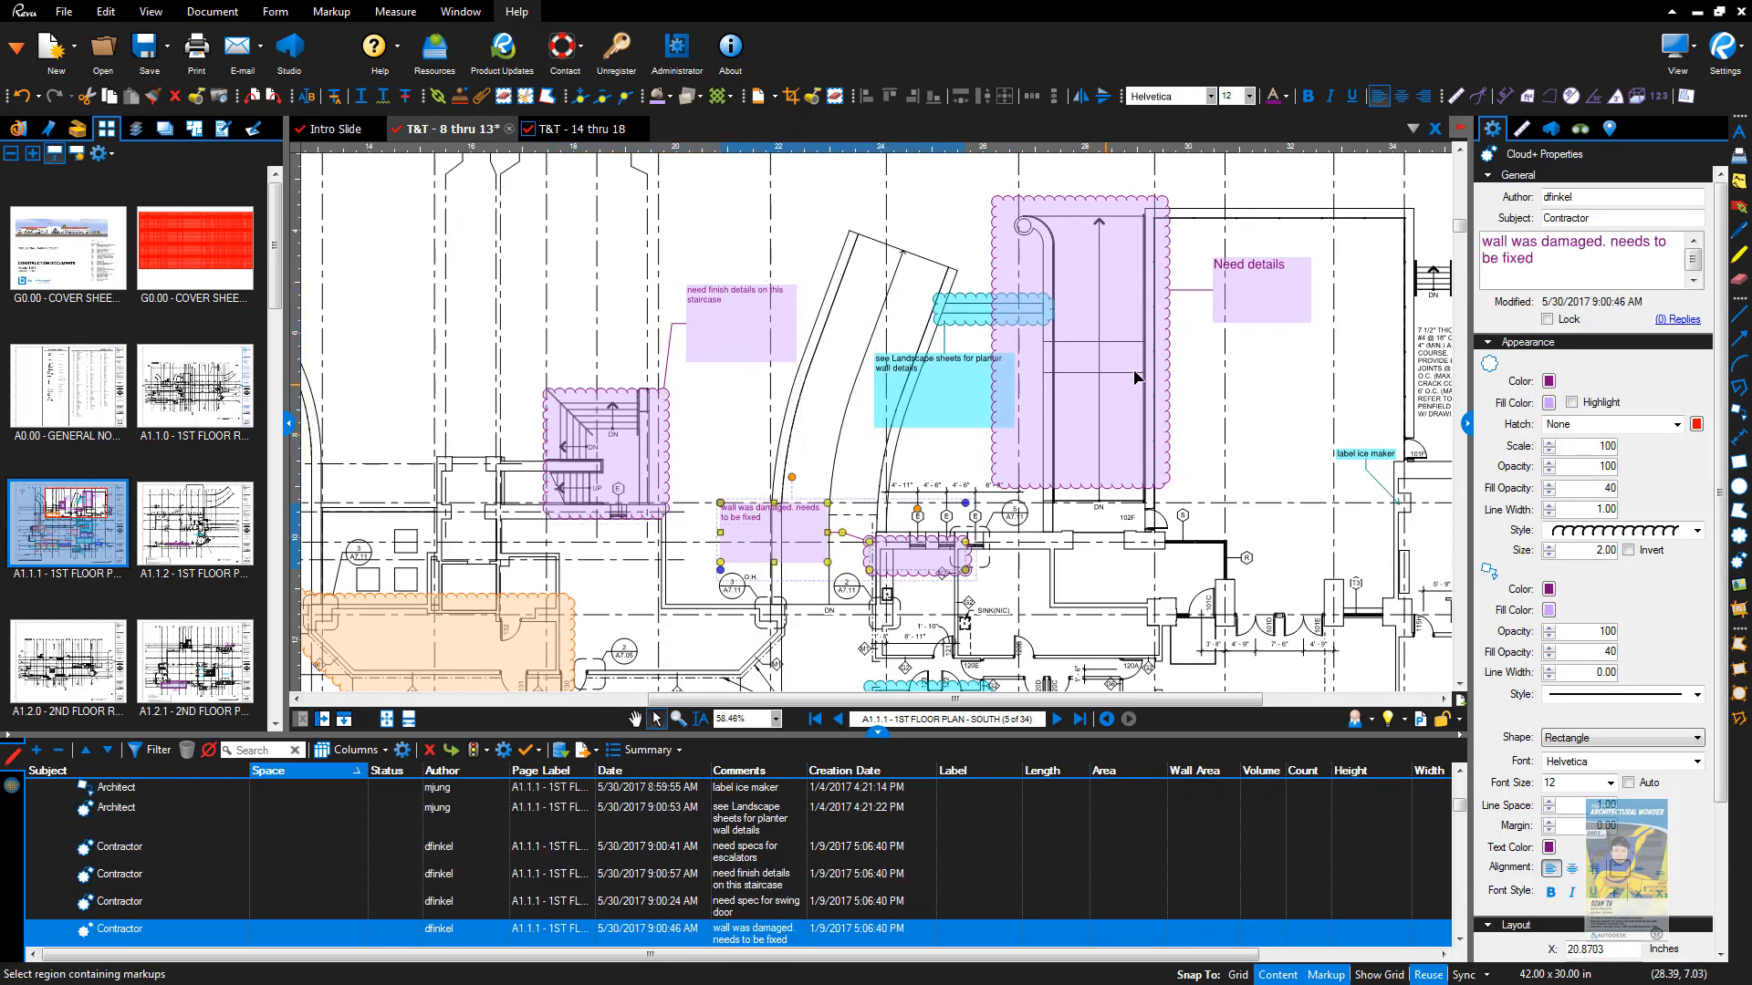
{"action": "left_click", "coordinate": [1247, 273]}
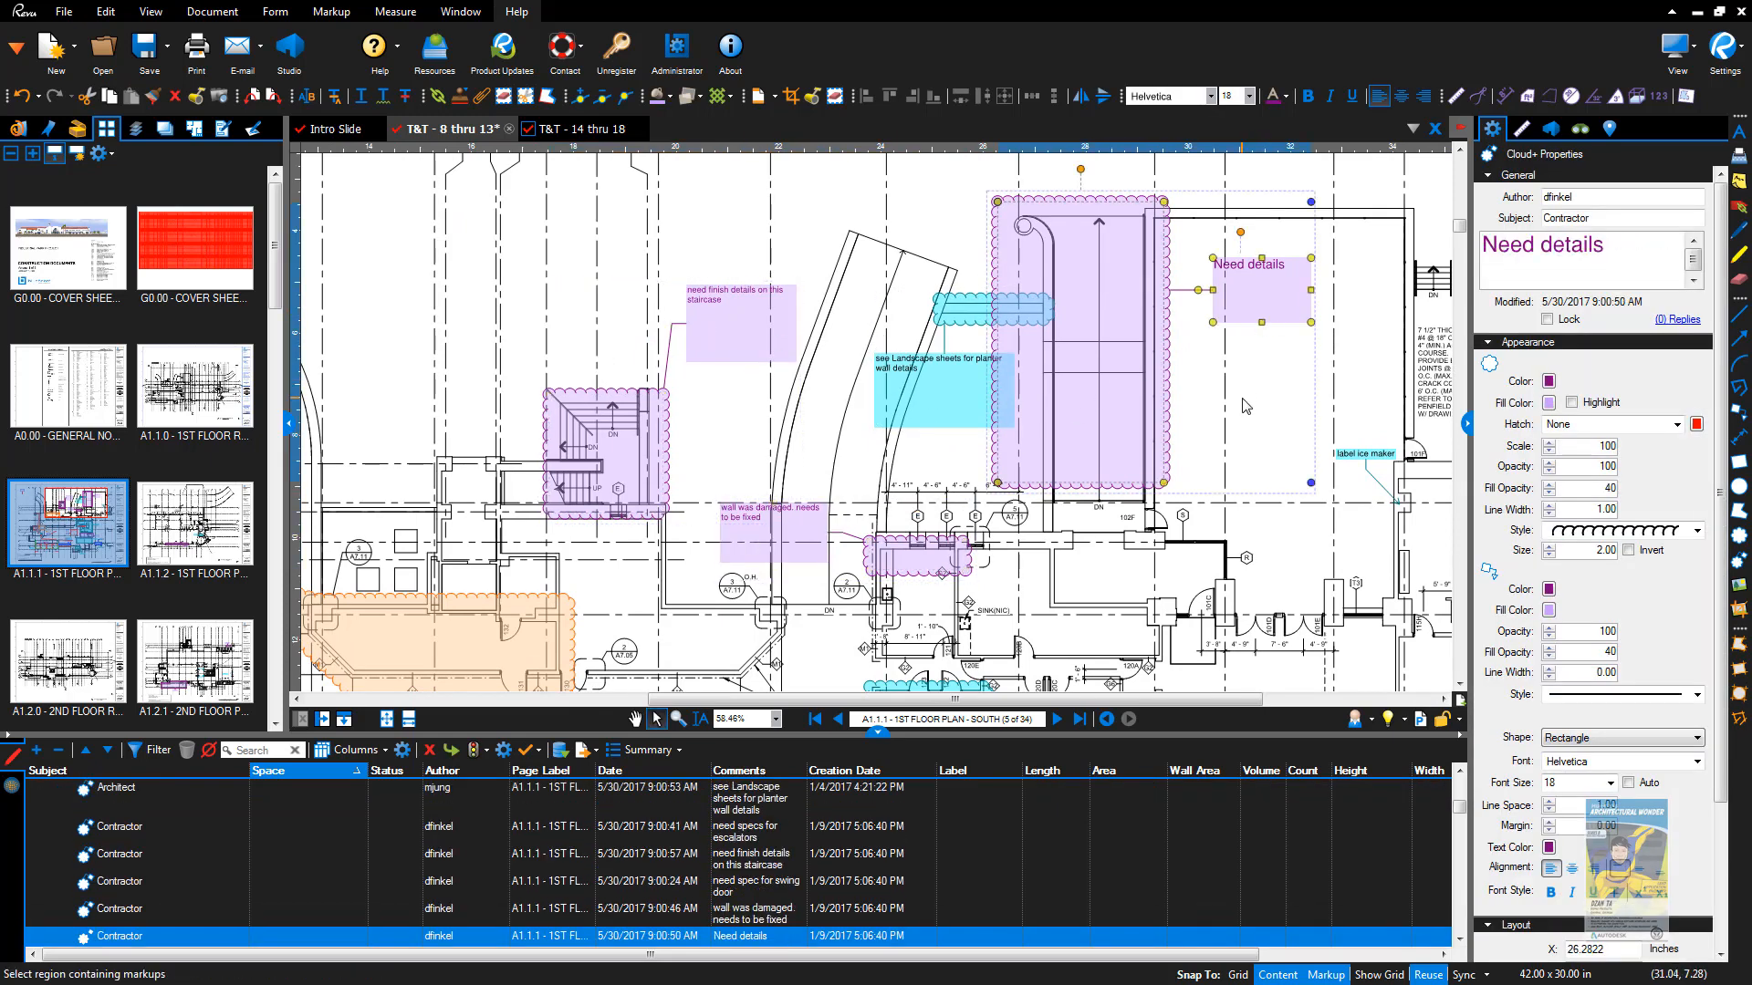
{"action": "left_click", "coordinate": [693, 210]}
Step: Narrow the text box of the Need details cloud comment and make the Markups list taller
{"action": "scroll", "coordinate": [844, 381], "scroll_direction": "down", "scroll_amount": 2}
{"action": "scroll", "coordinate": [1035, 498], "scroll_direction": "down", "scroll_amount": 1}
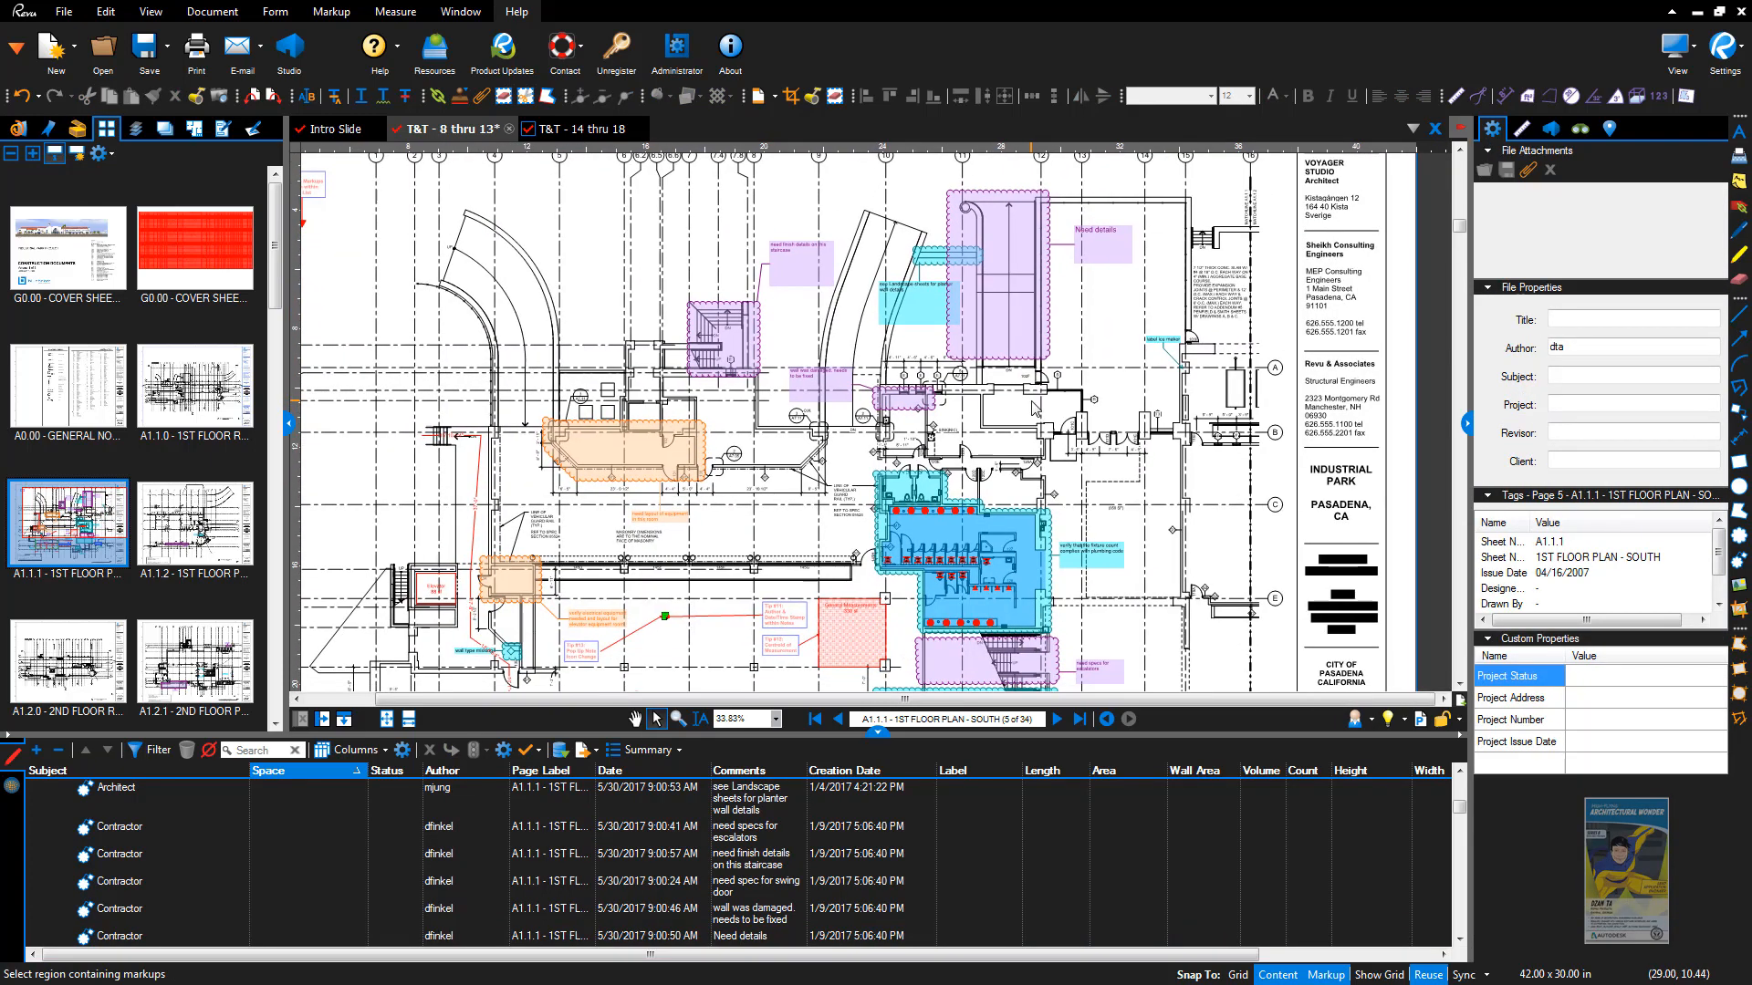
{"action": "left_click", "coordinate": [1090, 244]}
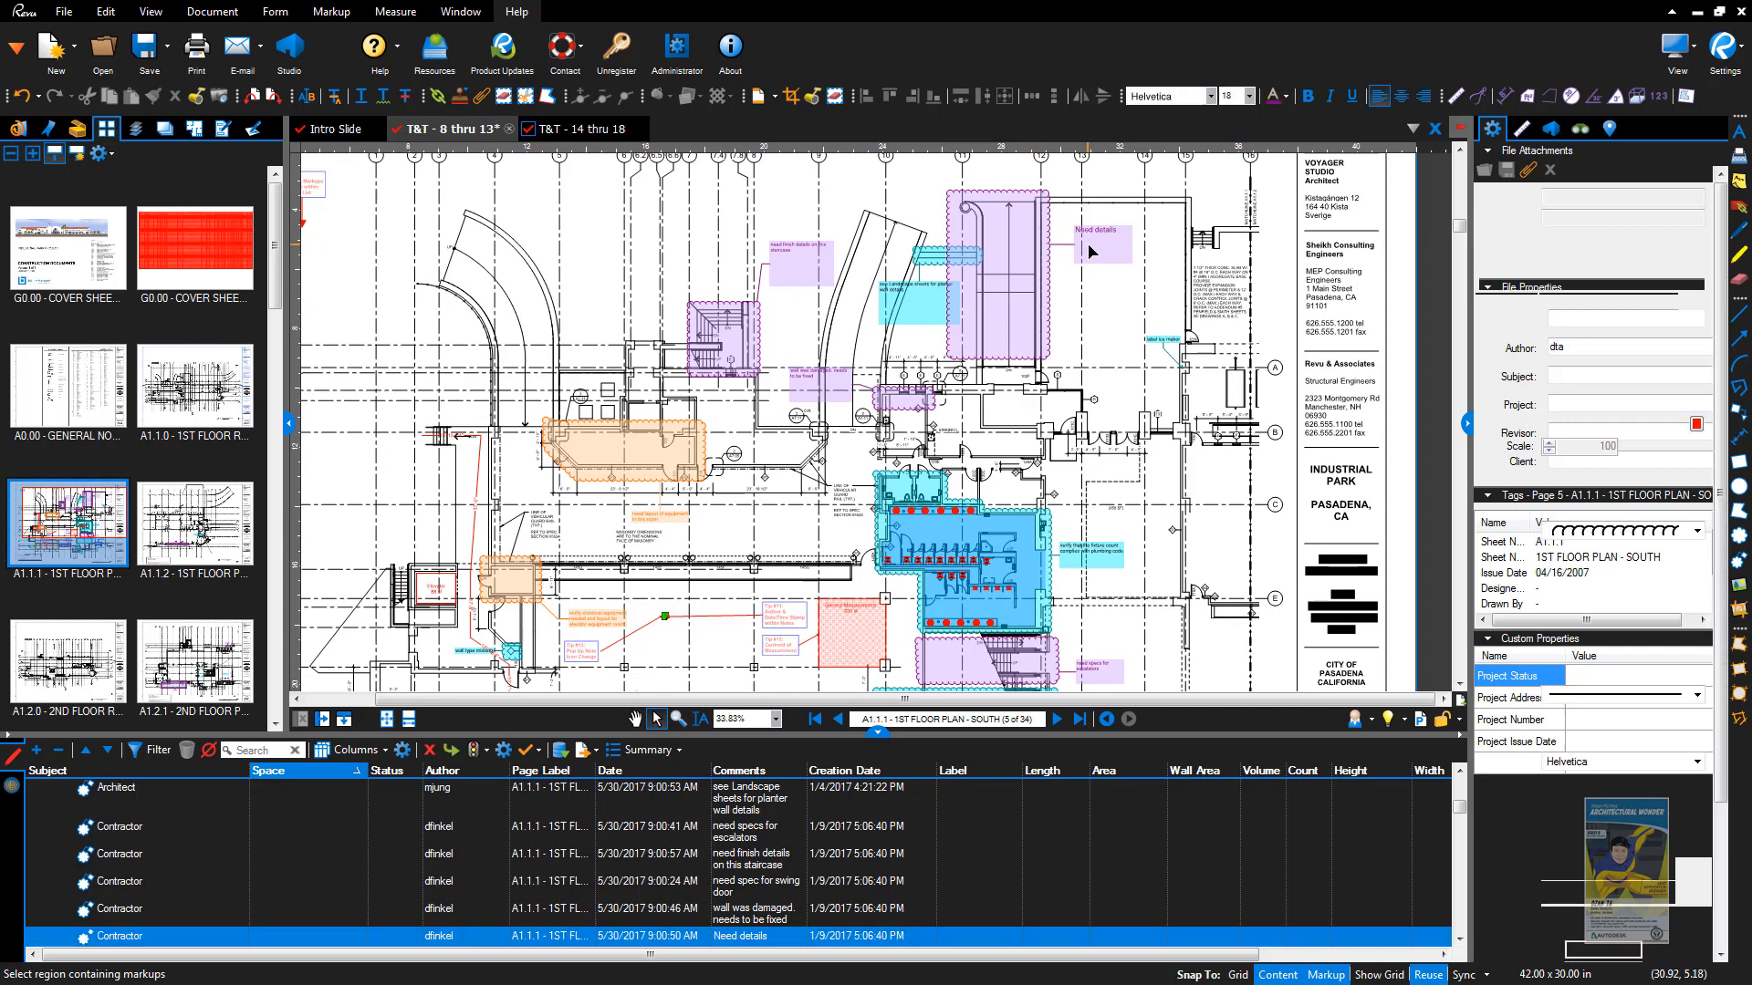
{"action": "left_click_drag", "start_coordinate": [1136, 264], "coordinate": [1119, 264]}
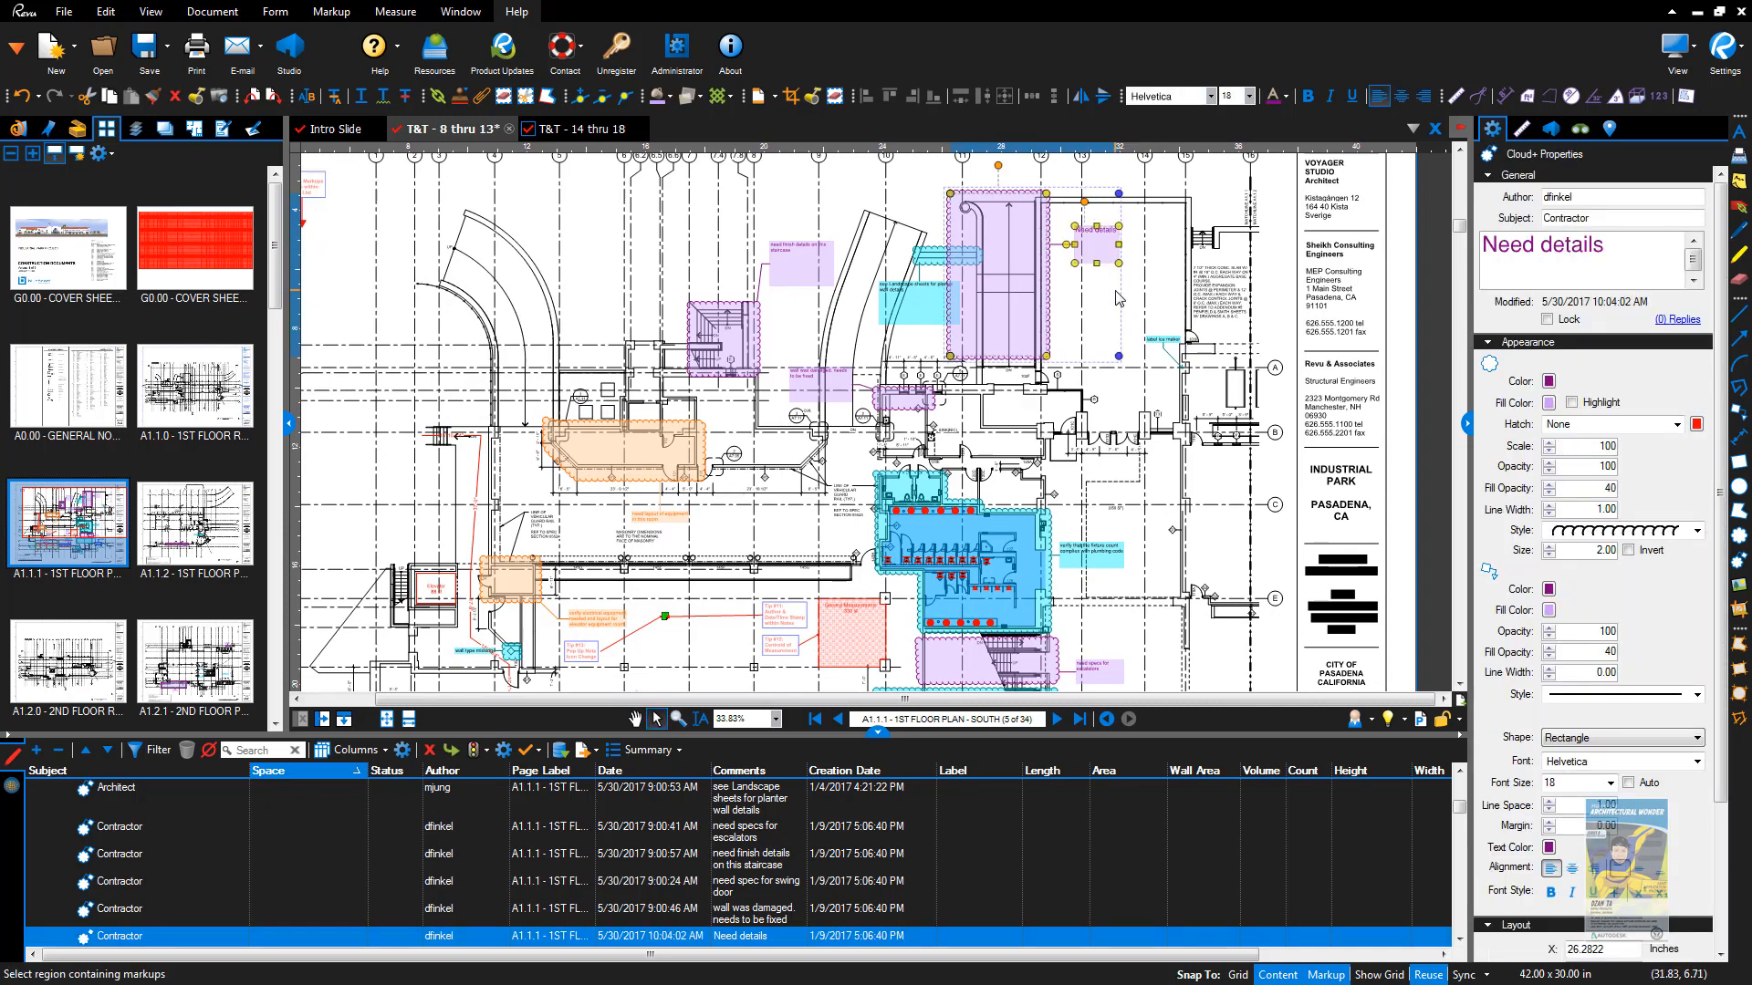
{"action": "left_click", "coordinate": [1165, 304]}
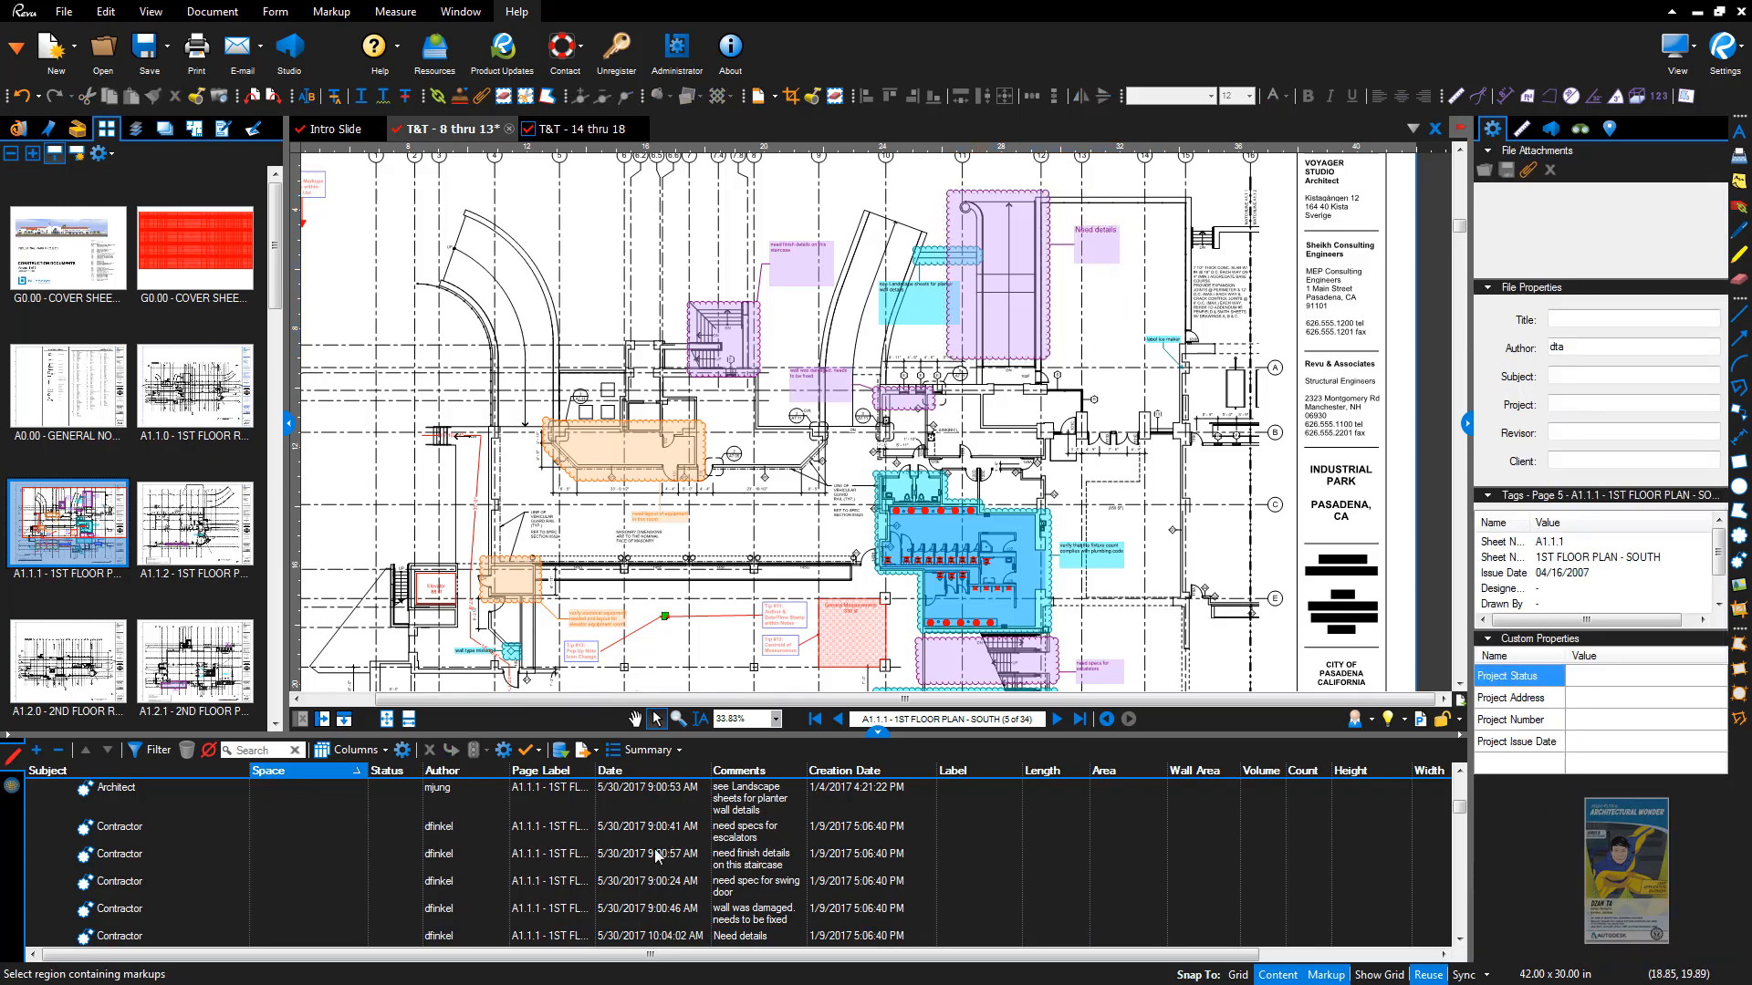
{"action": "left_click_drag", "start_coordinate": [877, 734], "coordinate": [878, 711]}
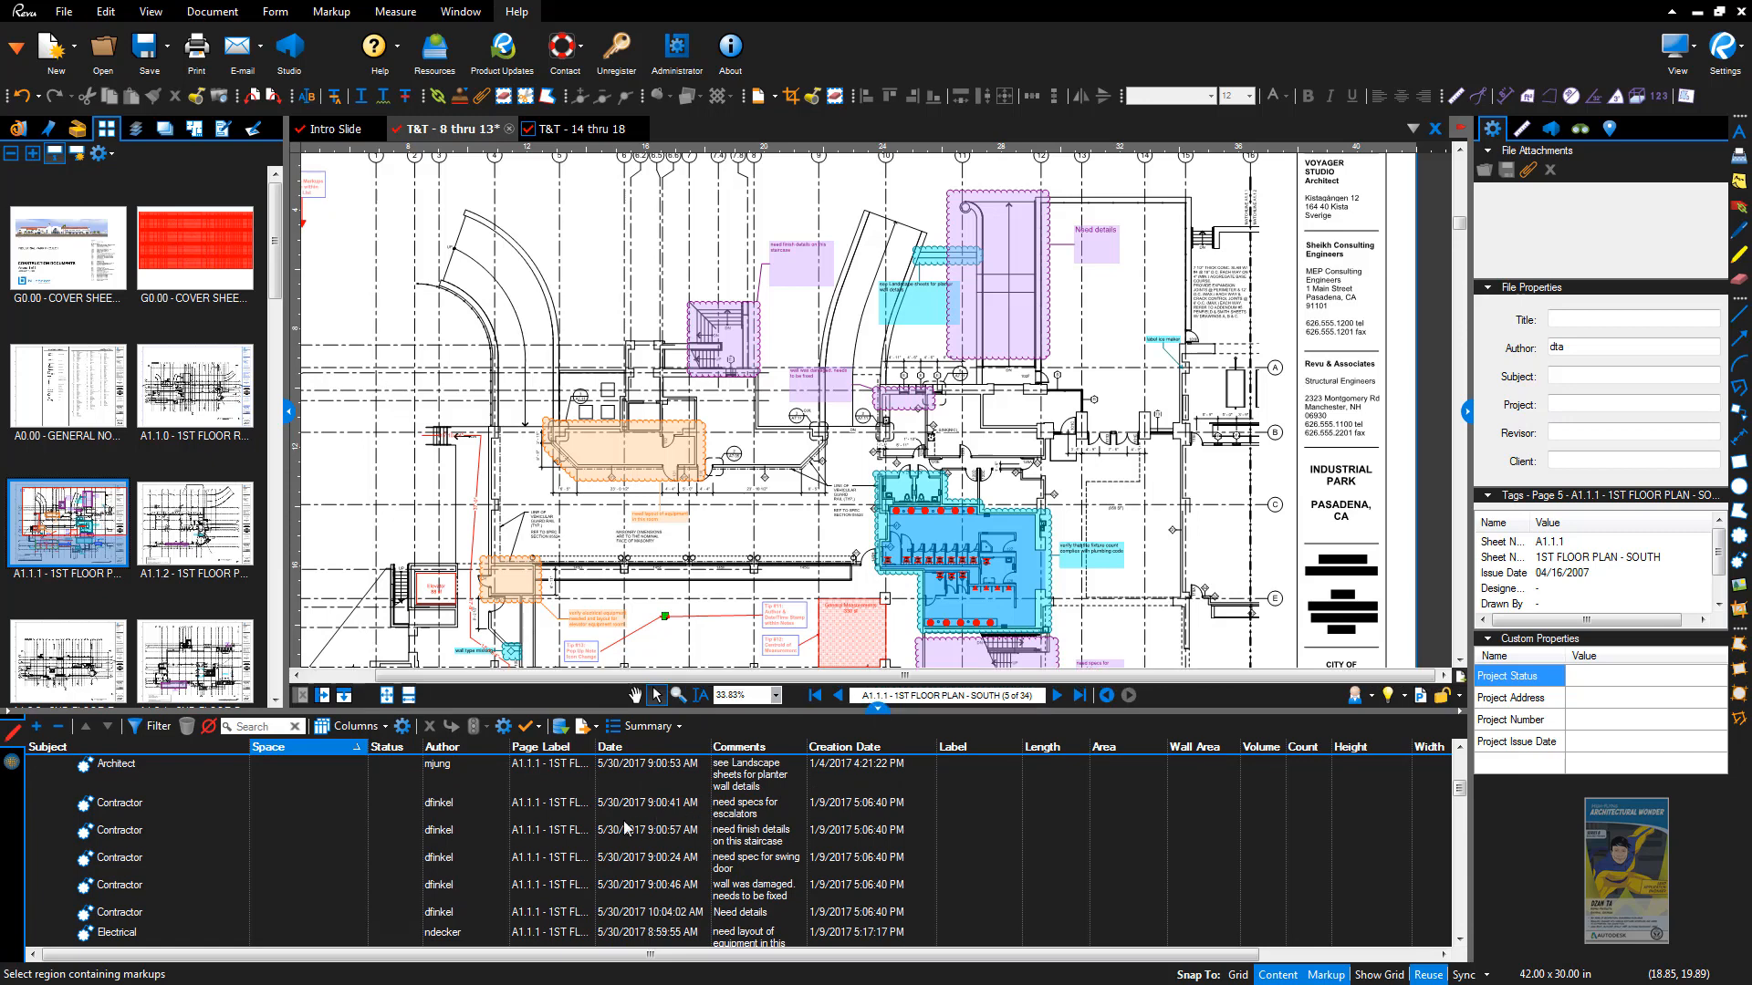
Step: Autosize the text boxes of all markups in the Markups list and clear the selection
{"action": "left_click", "coordinate": [604, 841]}
{"action": "key", "text": "ctrl+a"}
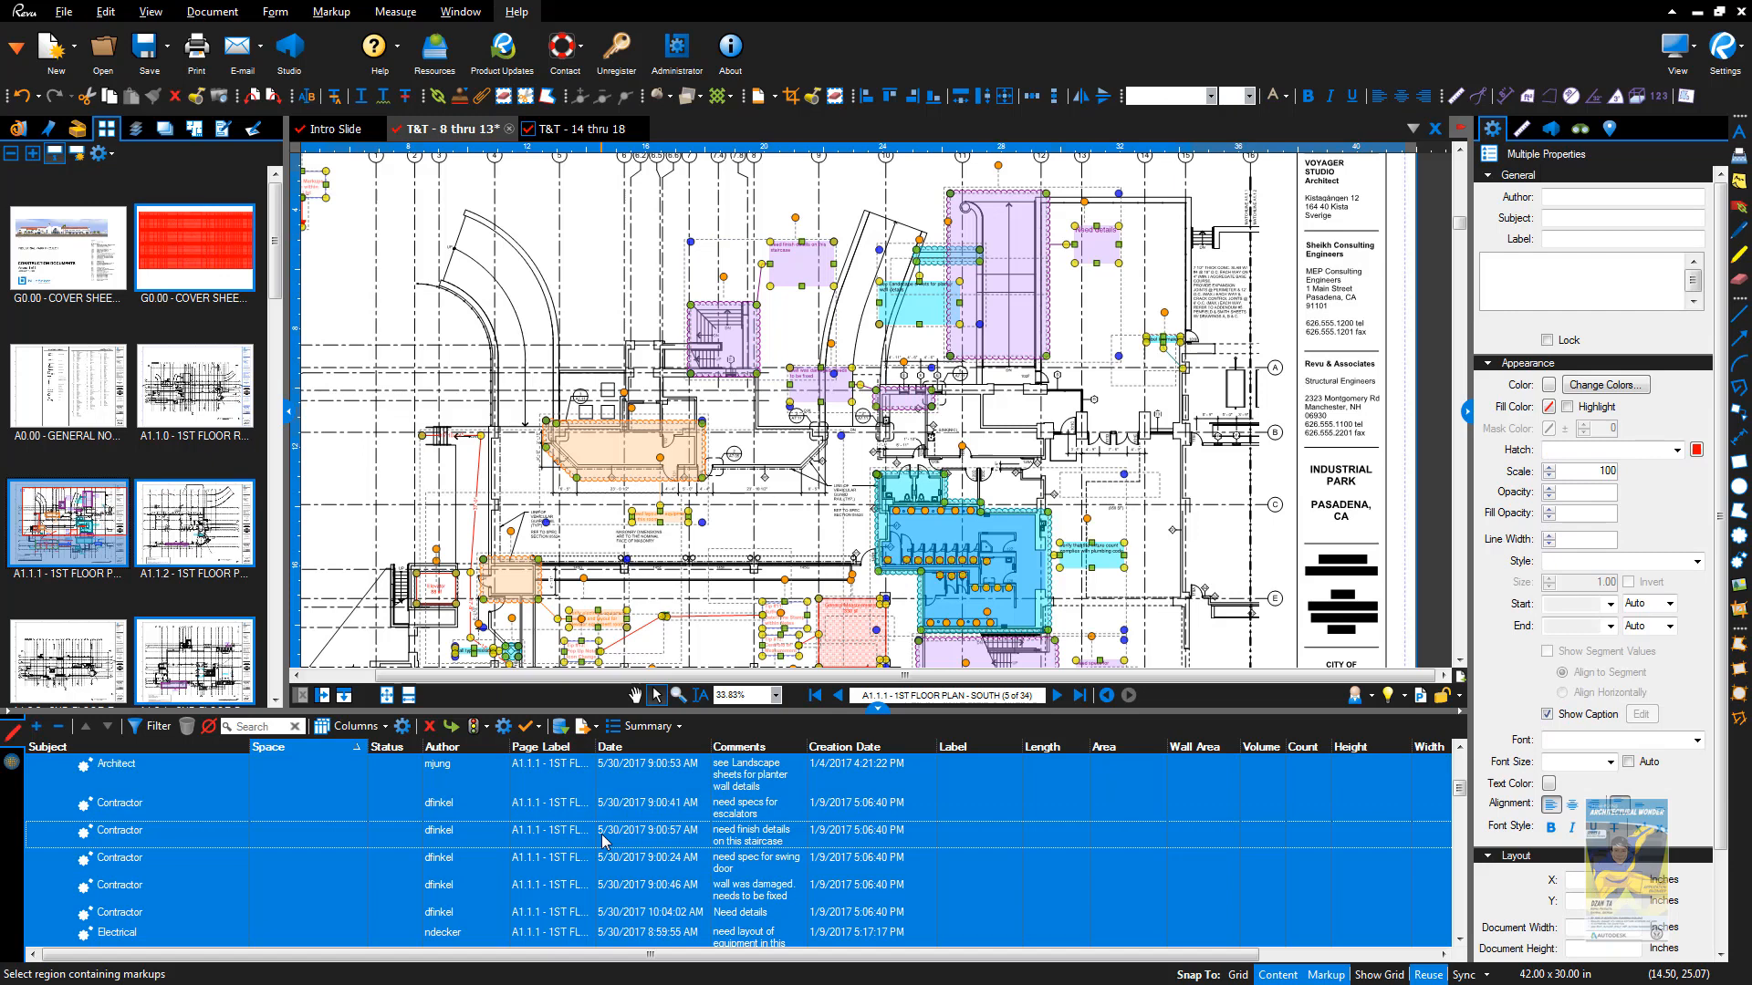
{"action": "key", "text": "alt+z"}
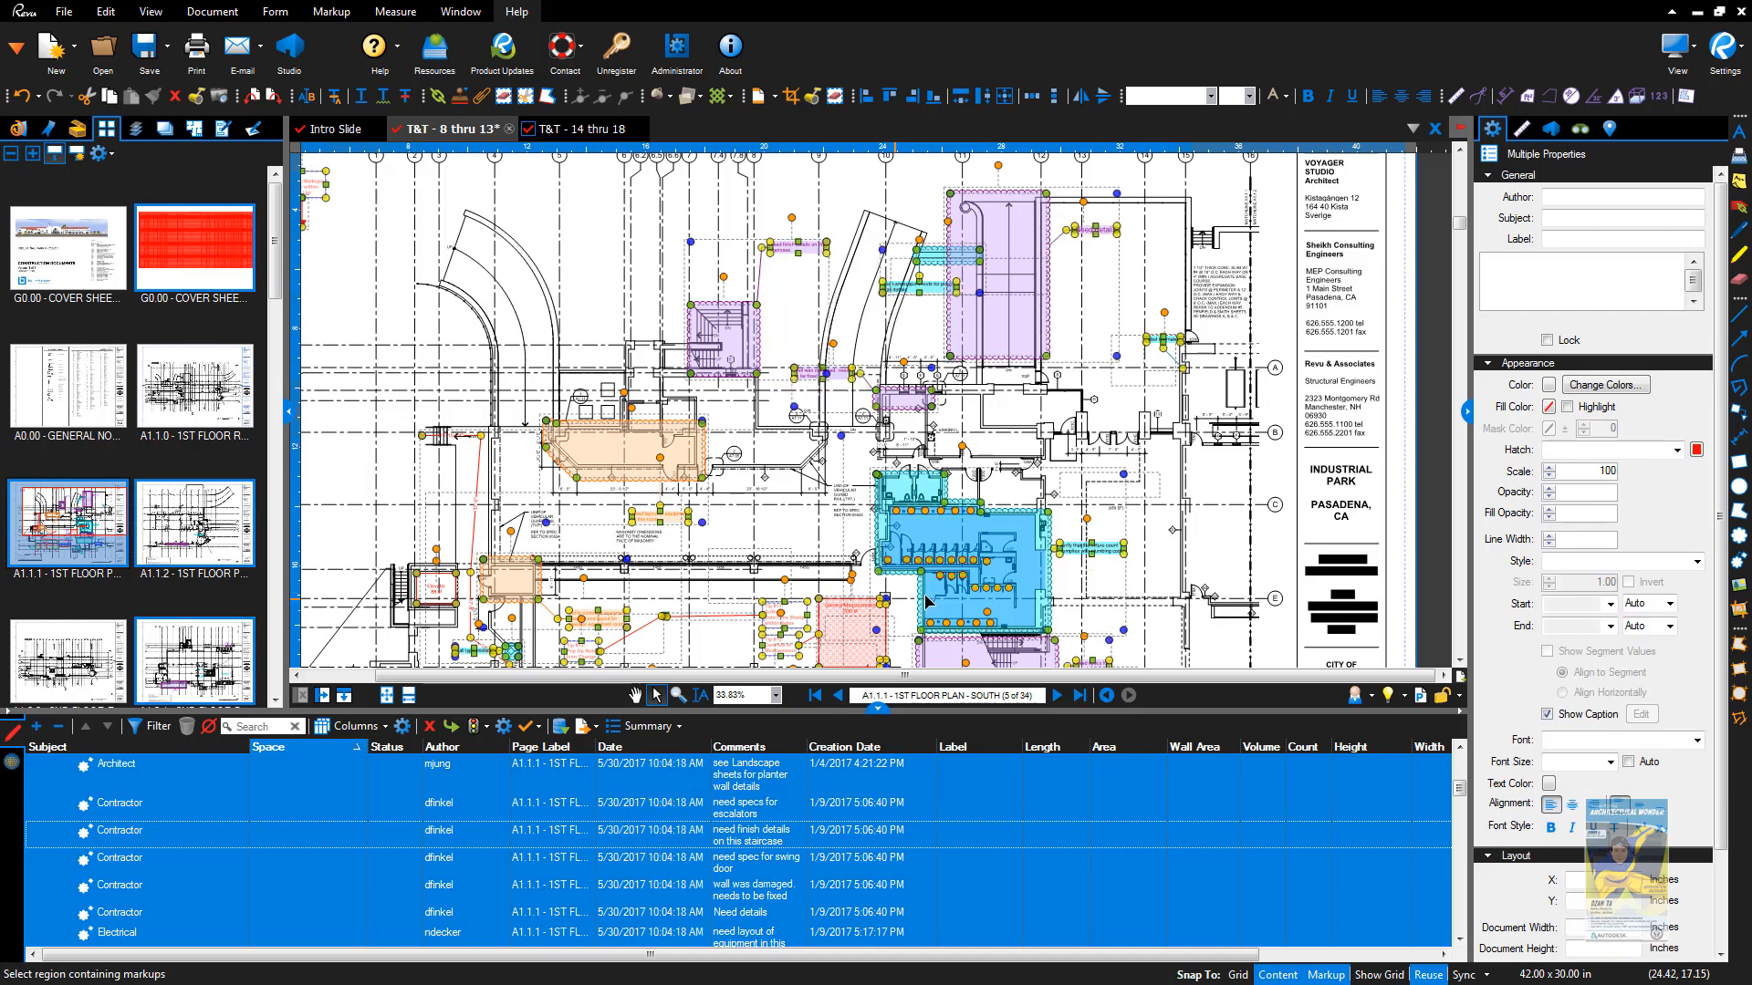
{"action": "left_click", "coordinate": [1109, 263]}
Step: Inspect the autosized comment boxes around the planter wall, escalator, damaged wall and restroom areas of the floor plan
{"action": "scroll", "coordinate": [1110, 230], "scroll_direction": "up", "scroll_amount": 3}
{"action": "scroll", "coordinate": [1109, 230], "scroll_direction": "up", "scroll_amount": 2}
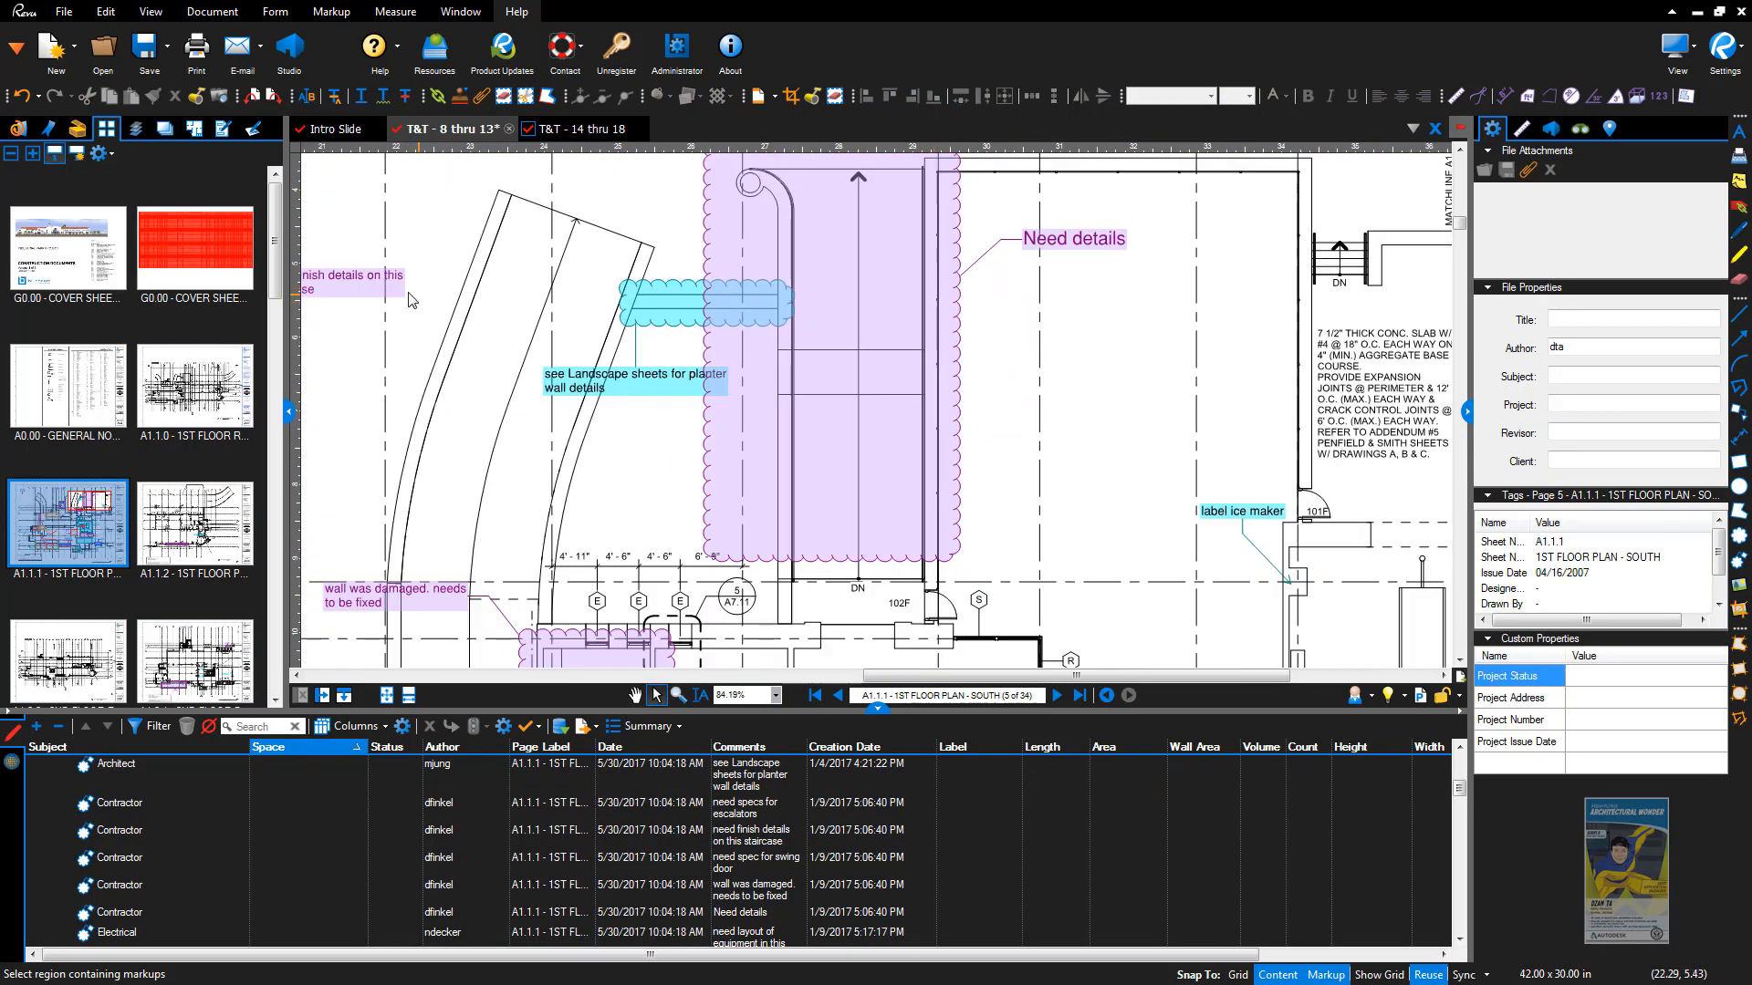
{"action": "scroll", "coordinate": [641, 446], "scroll_direction": "down", "scroll_amount": 2}
{"action": "left_click_drag", "start_coordinate": [835, 472], "coordinate": [975, 303]}
{"action": "scroll", "coordinate": [913, 528], "scroll_direction": "down", "scroll_amount": 2}
{"action": "scroll", "coordinate": [915, 533], "scroll_direction": "down", "scroll_amount": 1}
{"action": "left_click_drag", "start_coordinate": [844, 630], "coordinate": [929, 441]}
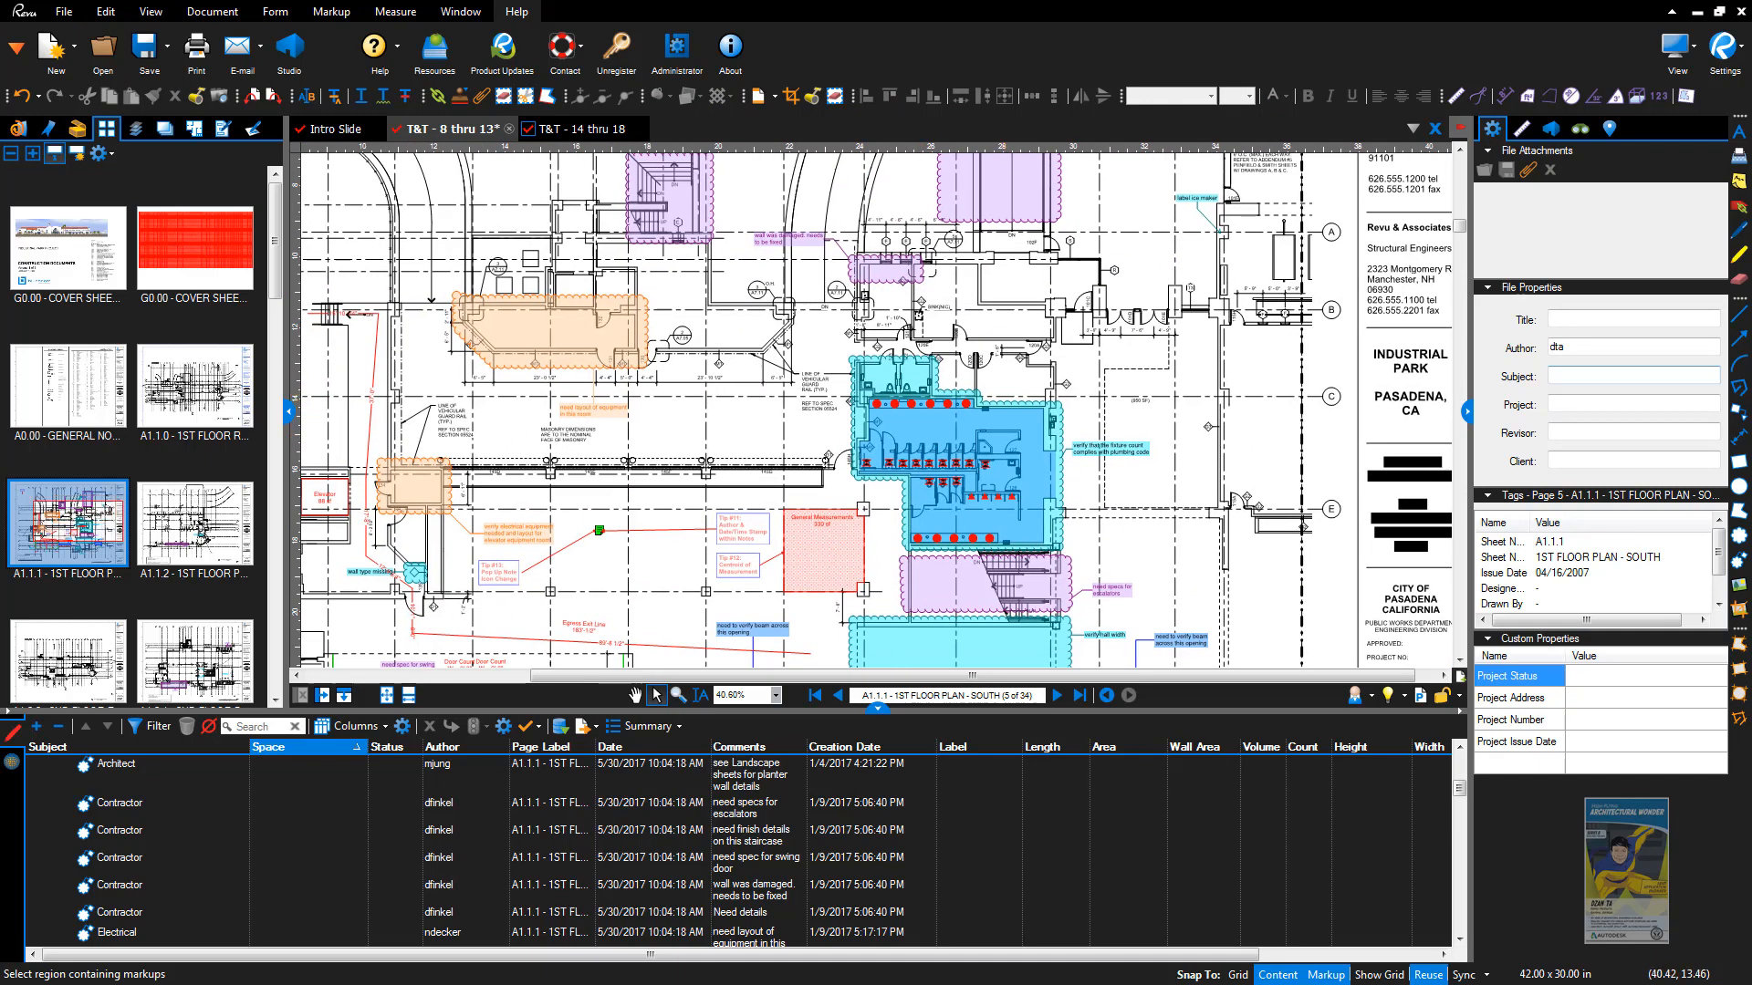
Step: Open the pop-up of the green note that Tip #11 and Tip #13 point to
{"action": "left_click_drag", "start_coordinate": [930, 443], "coordinate": [1106, 352]}
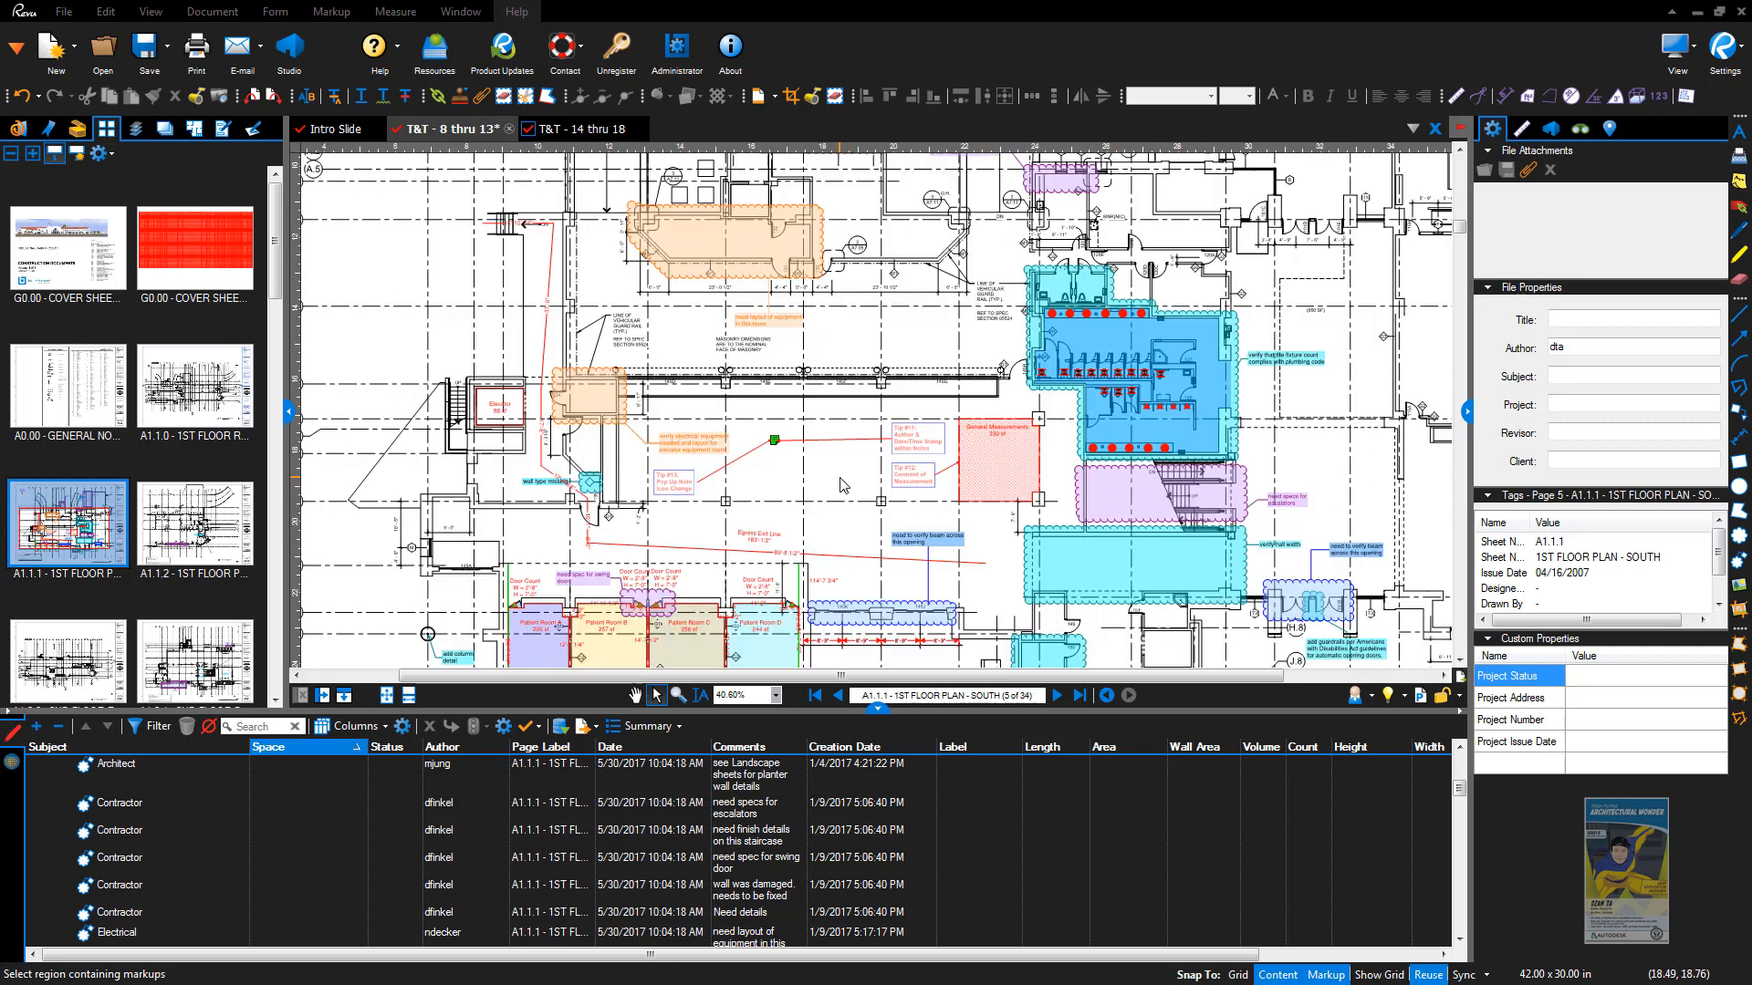
{"action": "scroll", "coordinate": [840, 480], "scroll_direction": "up", "scroll_amount": 5}
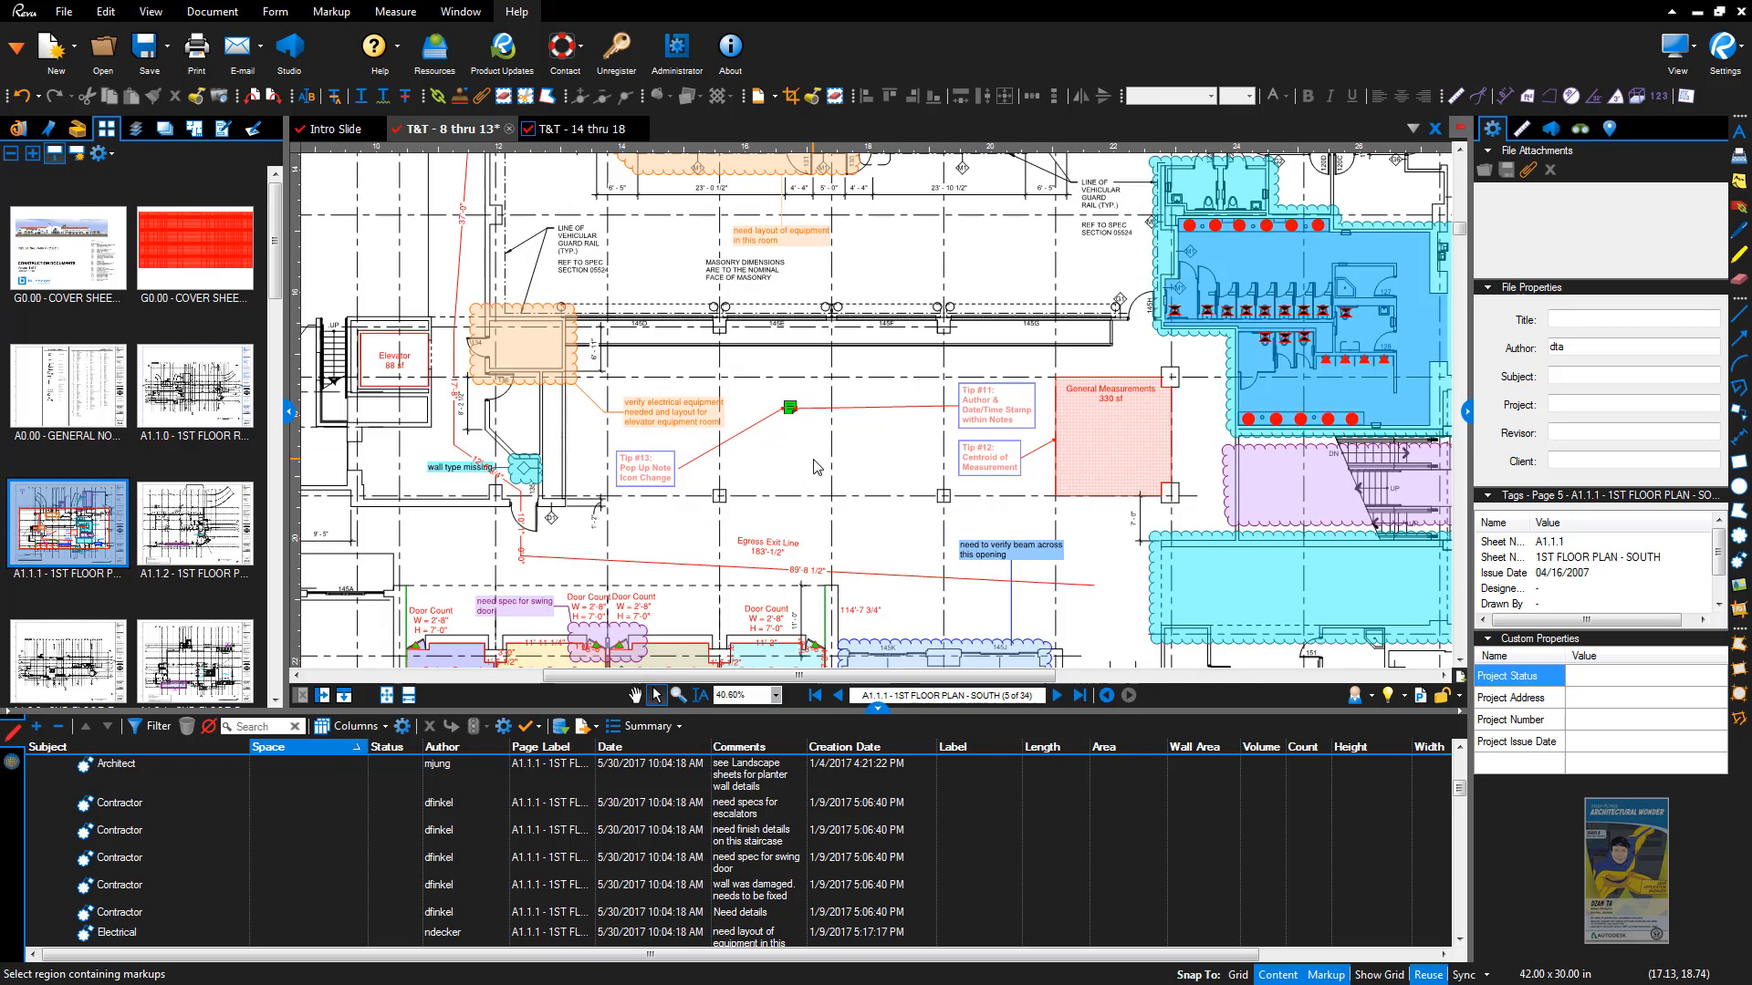
{"action": "left_click", "coordinate": [745, 309]}
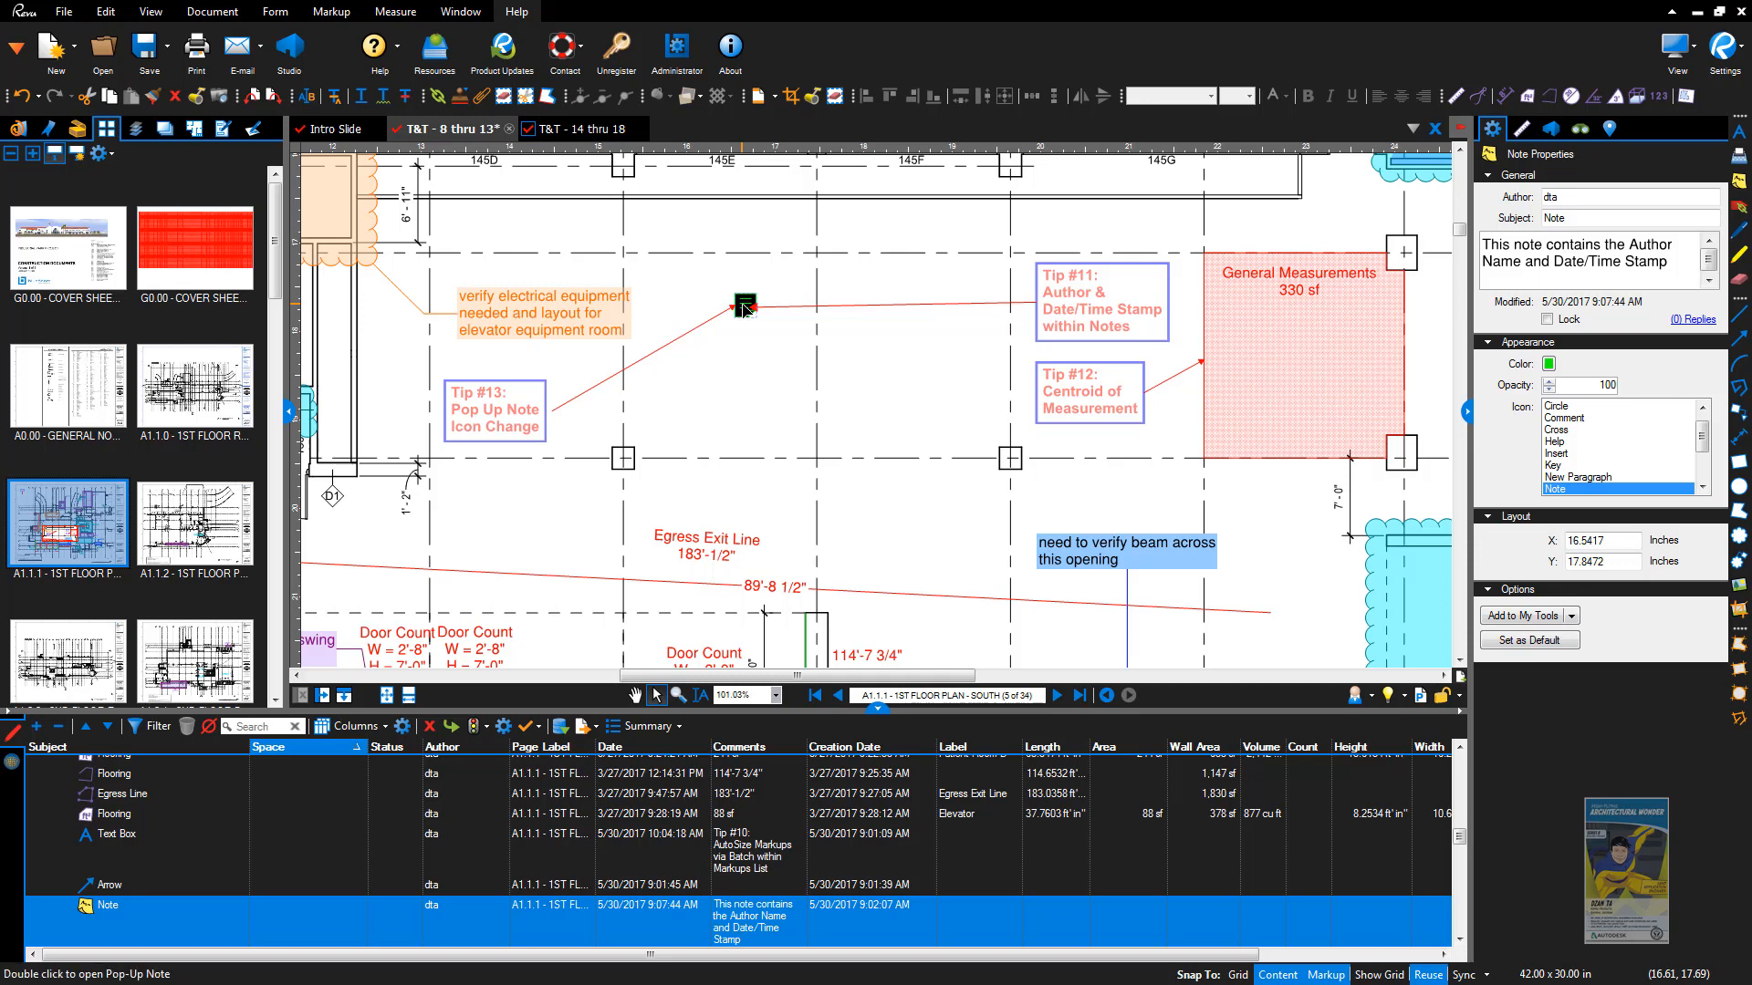
{"action": "double_click", "coordinate": [745, 308]}
{"action": "left_click_drag", "start_coordinate": [920, 275], "coordinate": [929, 299]}
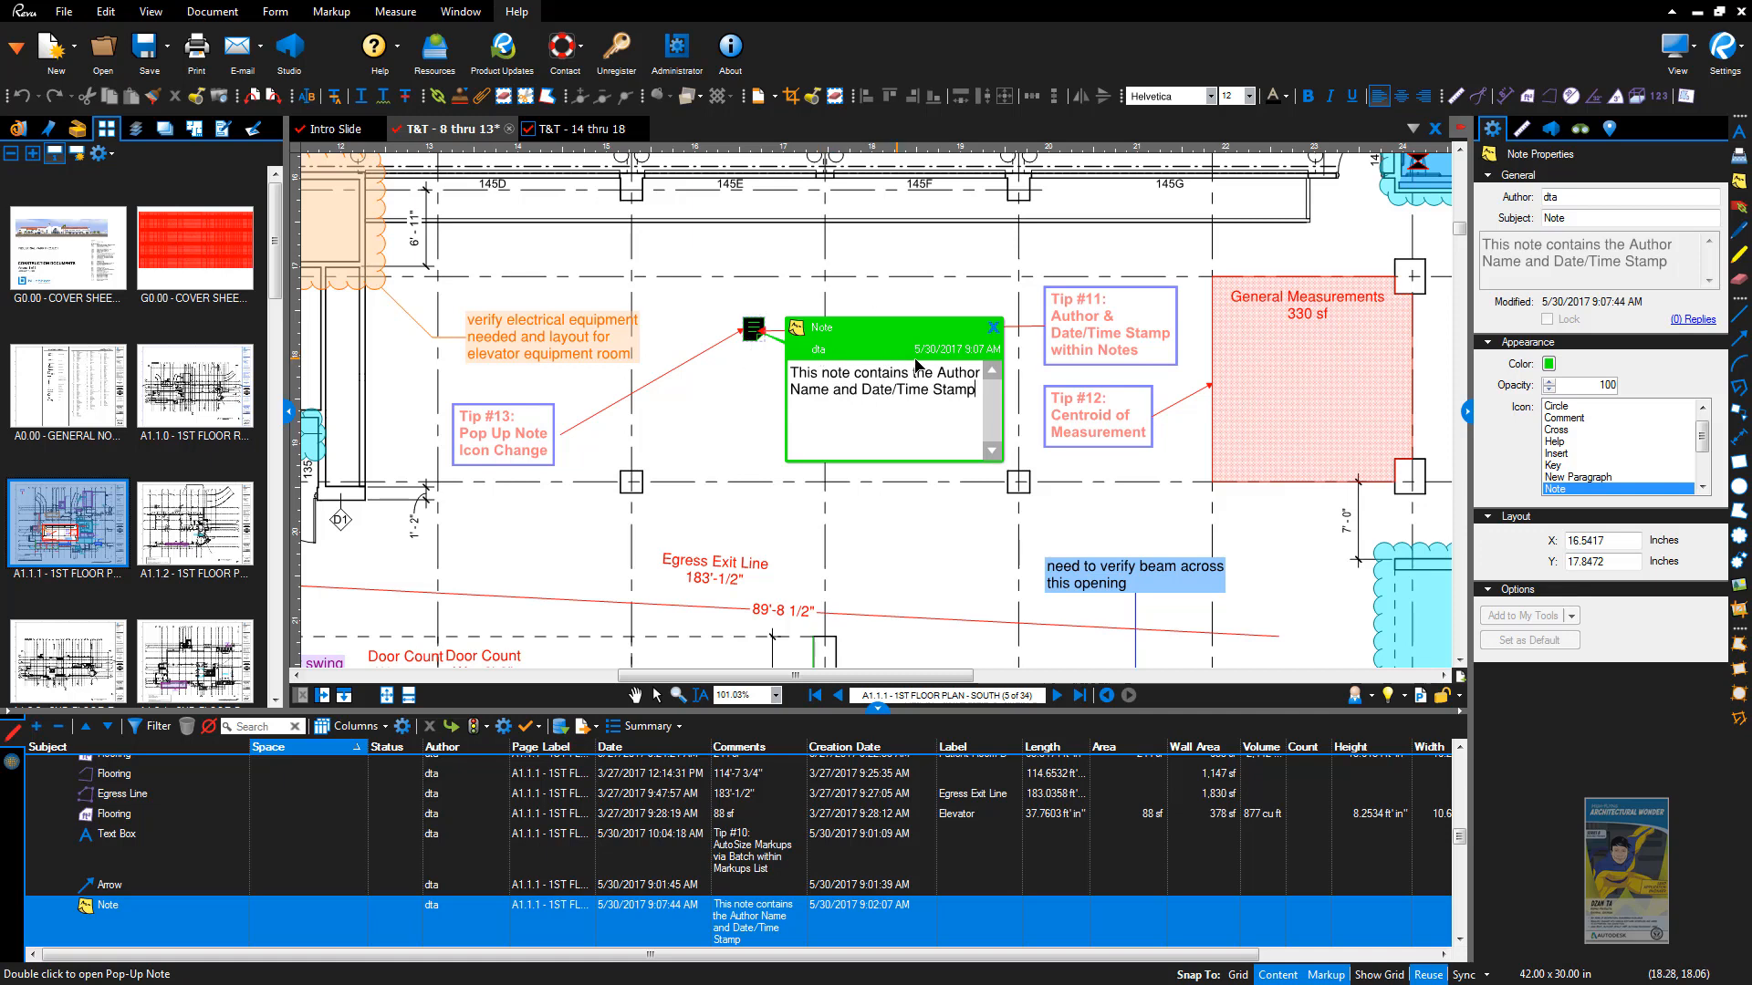
Step: Set the note's color to dark gray and deselect it
{"action": "key", "text": "ctrl"}
{"action": "left_click", "coordinate": [895, 333]}
{"action": "left_click", "coordinate": [1549, 365]}
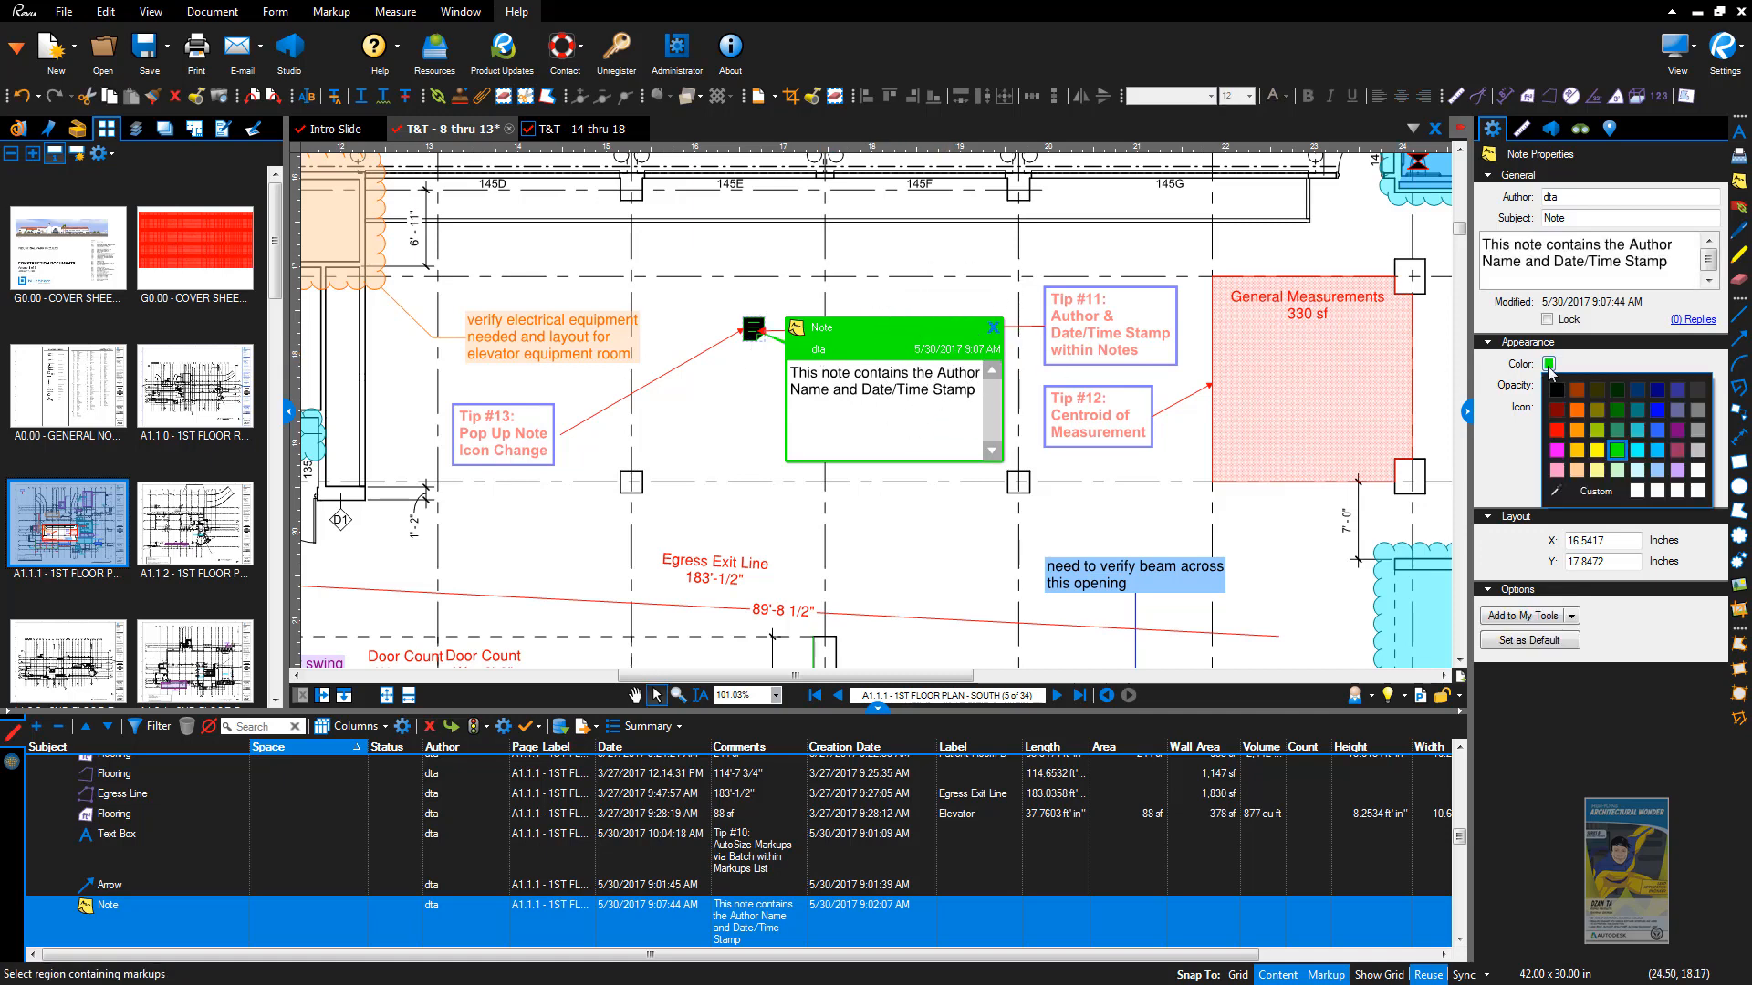
{"action": "left_click", "coordinate": [1696, 391]}
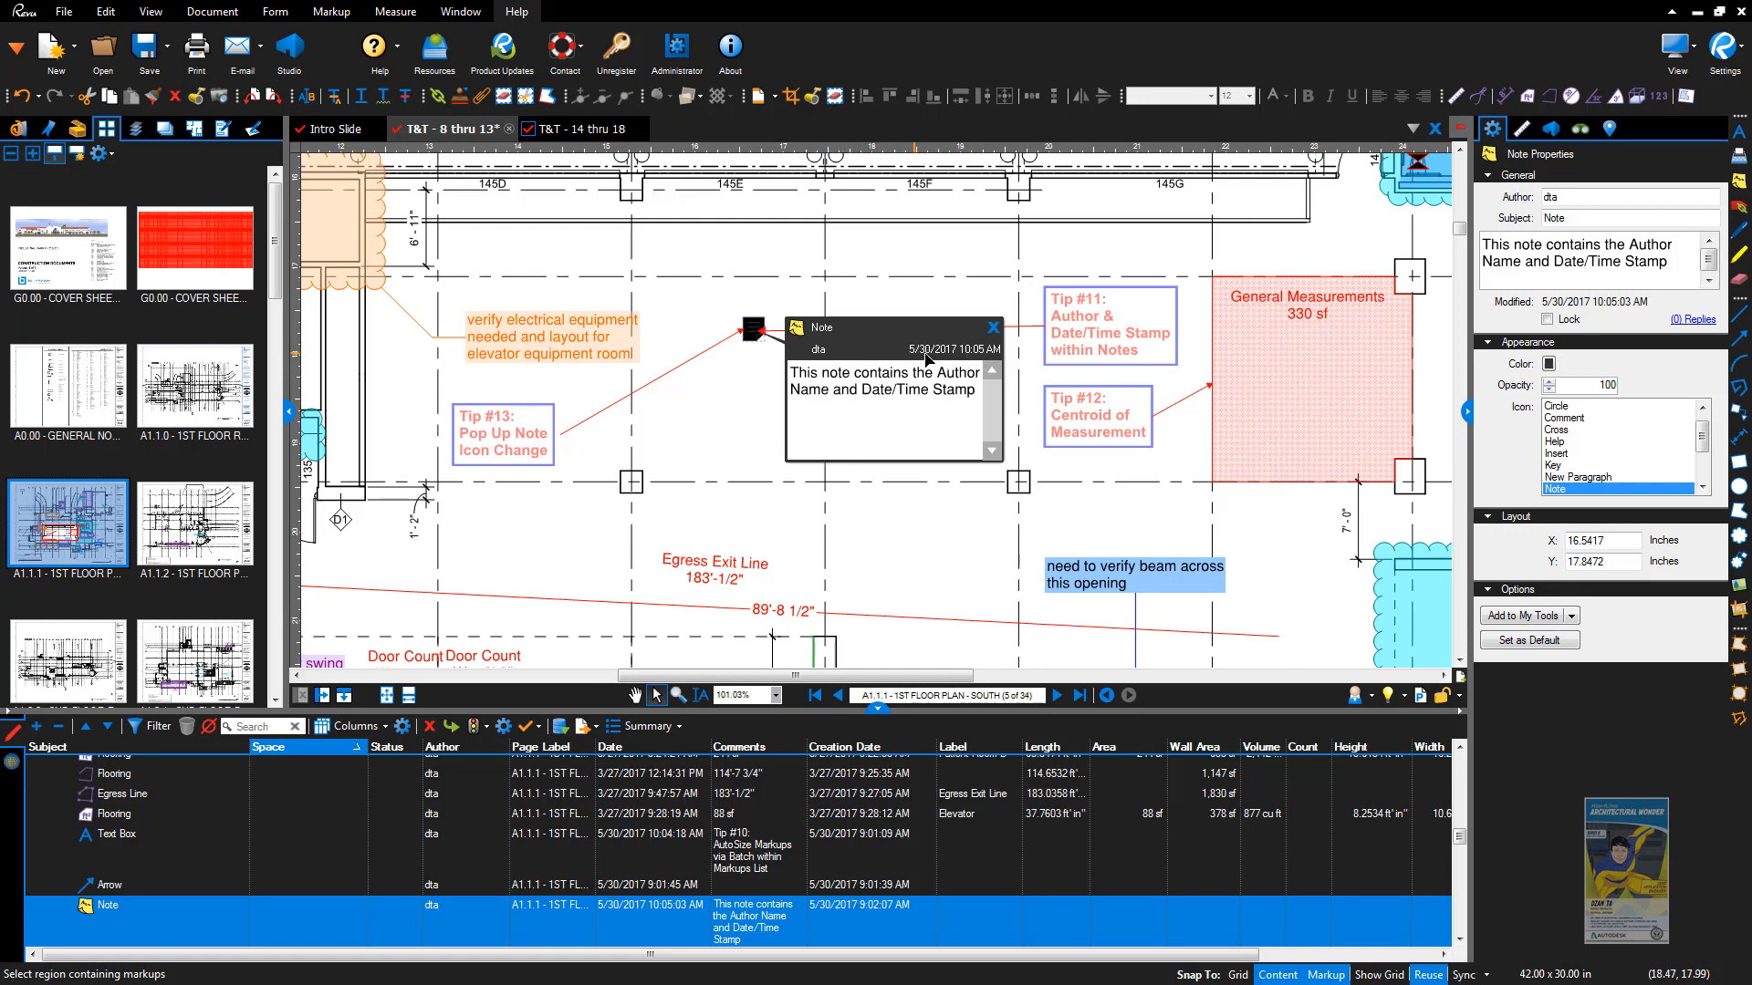
{"action": "left_click", "coordinate": [976, 541]}
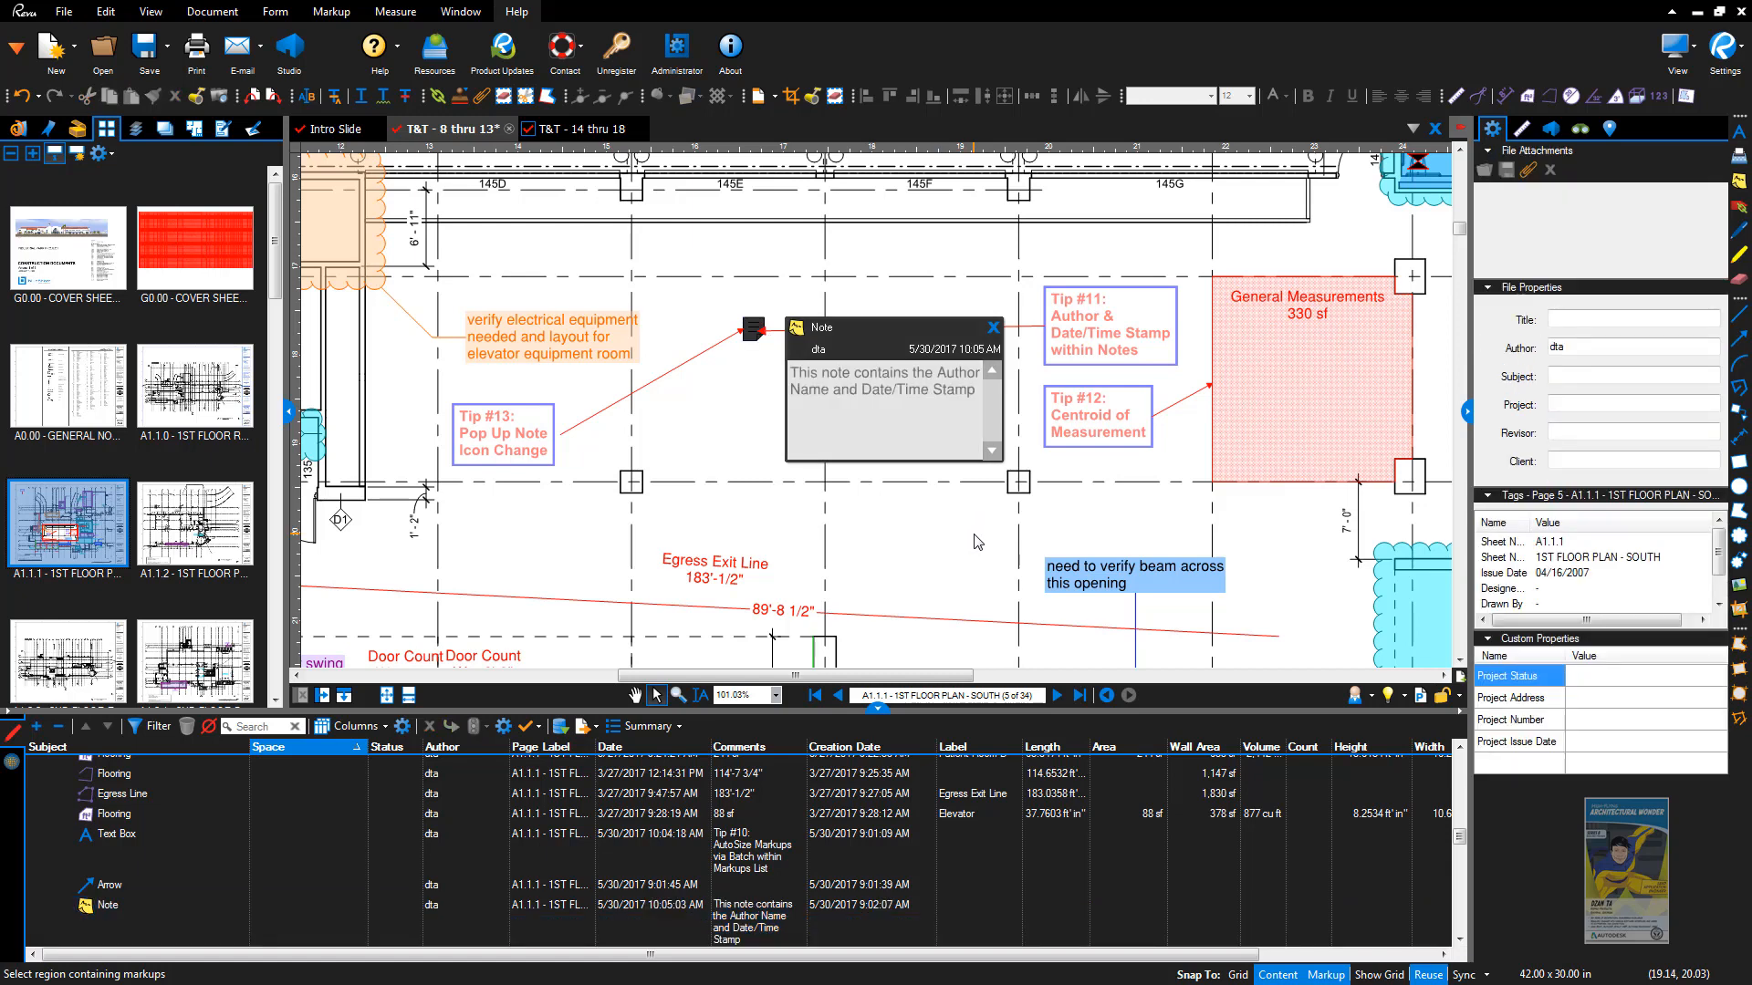
Step: Review the Show Author and Date in Pop-Ups option in the Markup preferences, and close the note's pop-up
{"action": "key", "text": "ctrl+k"}
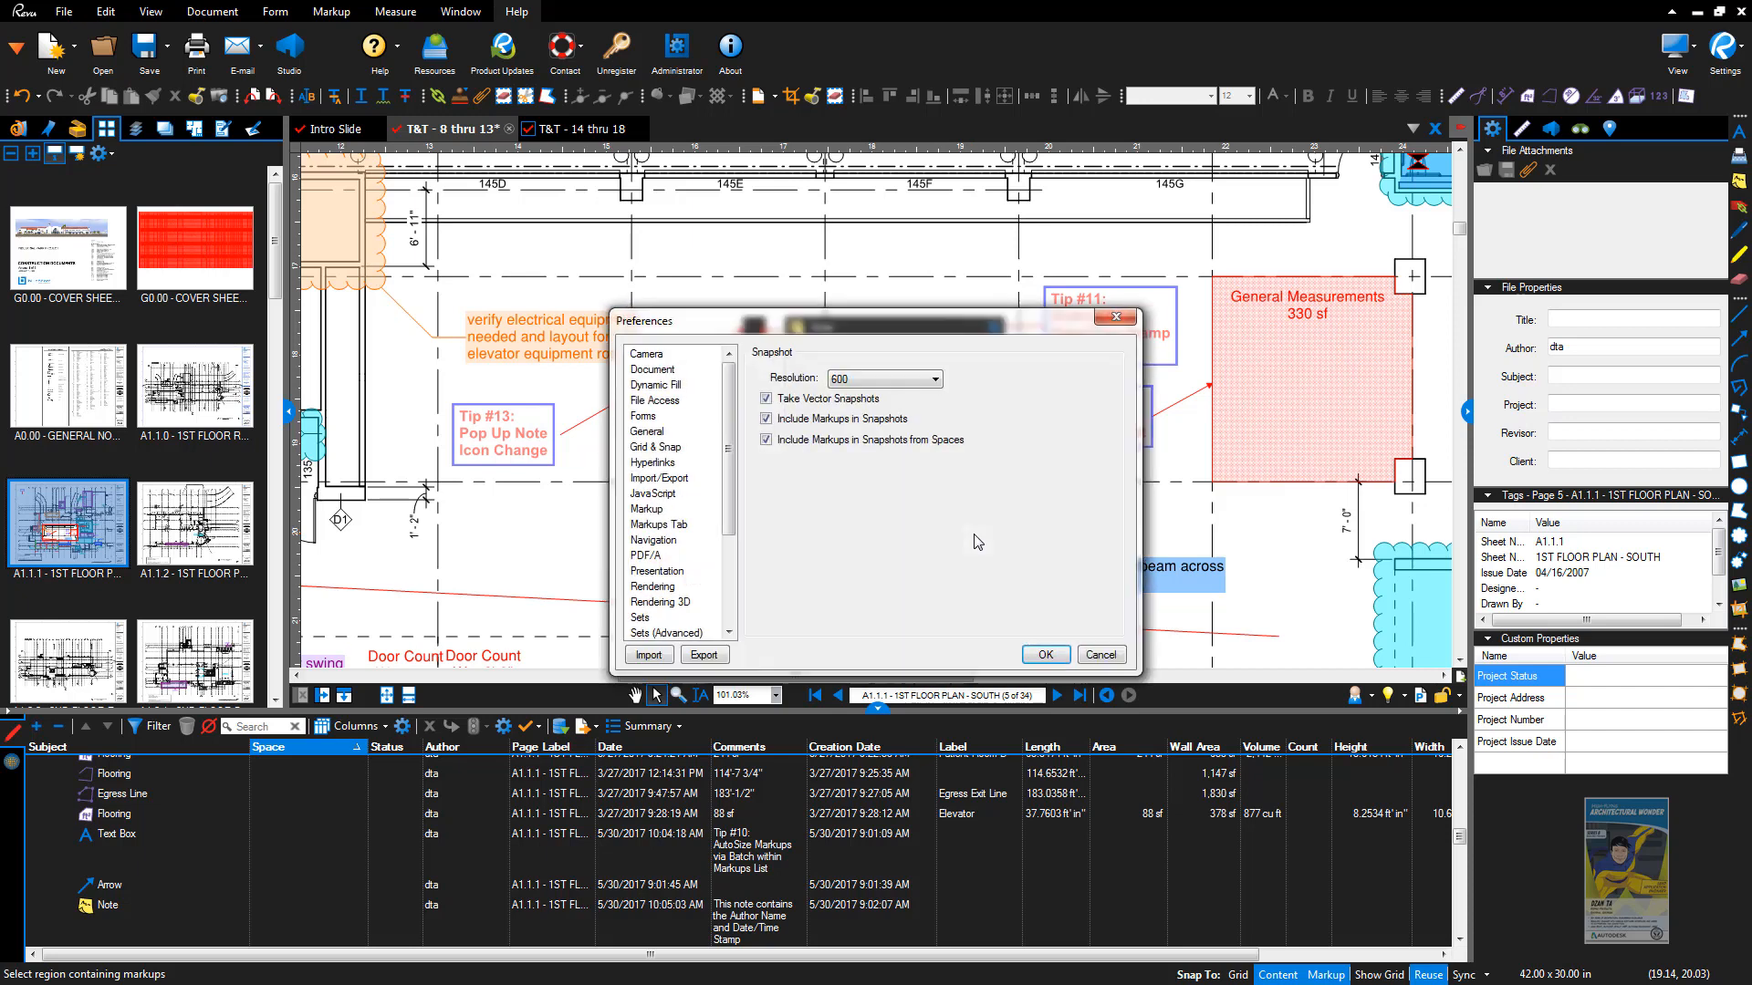
{"action": "left_click", "coordinate": [1116, 321]}
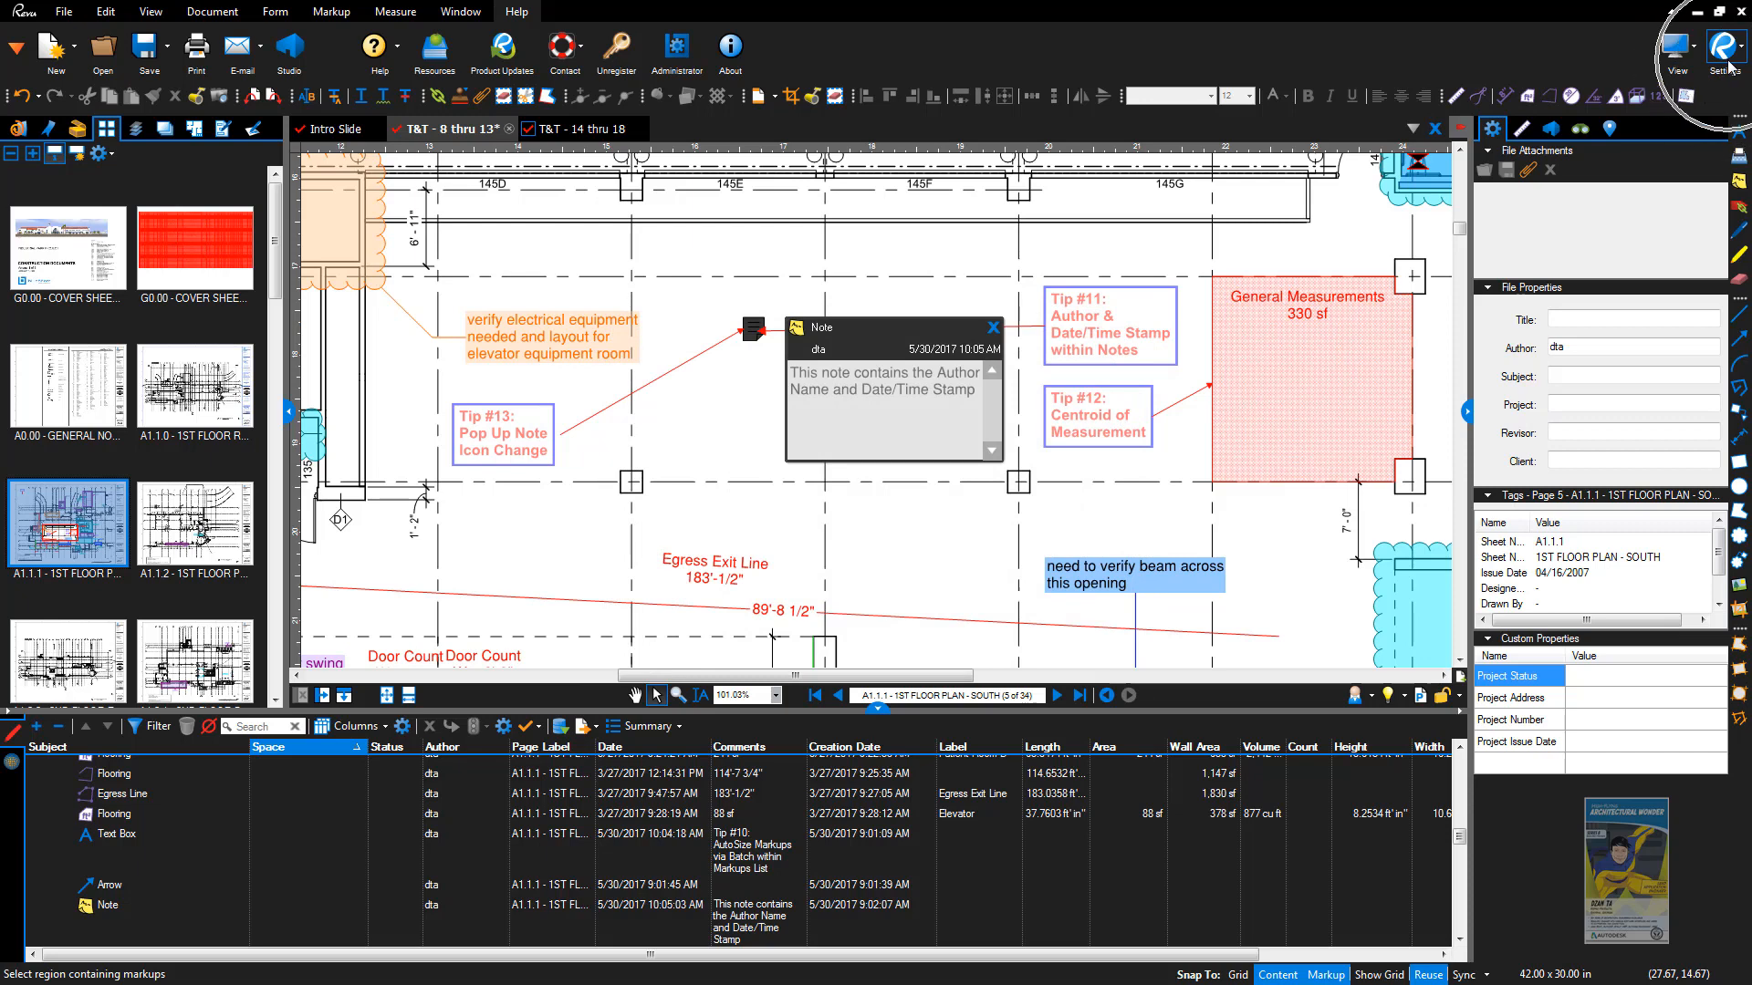
{"action": "left_click", "coordinate": [1724, 54]}
{"action": "left_click", "coordinate": [1615, 297]}
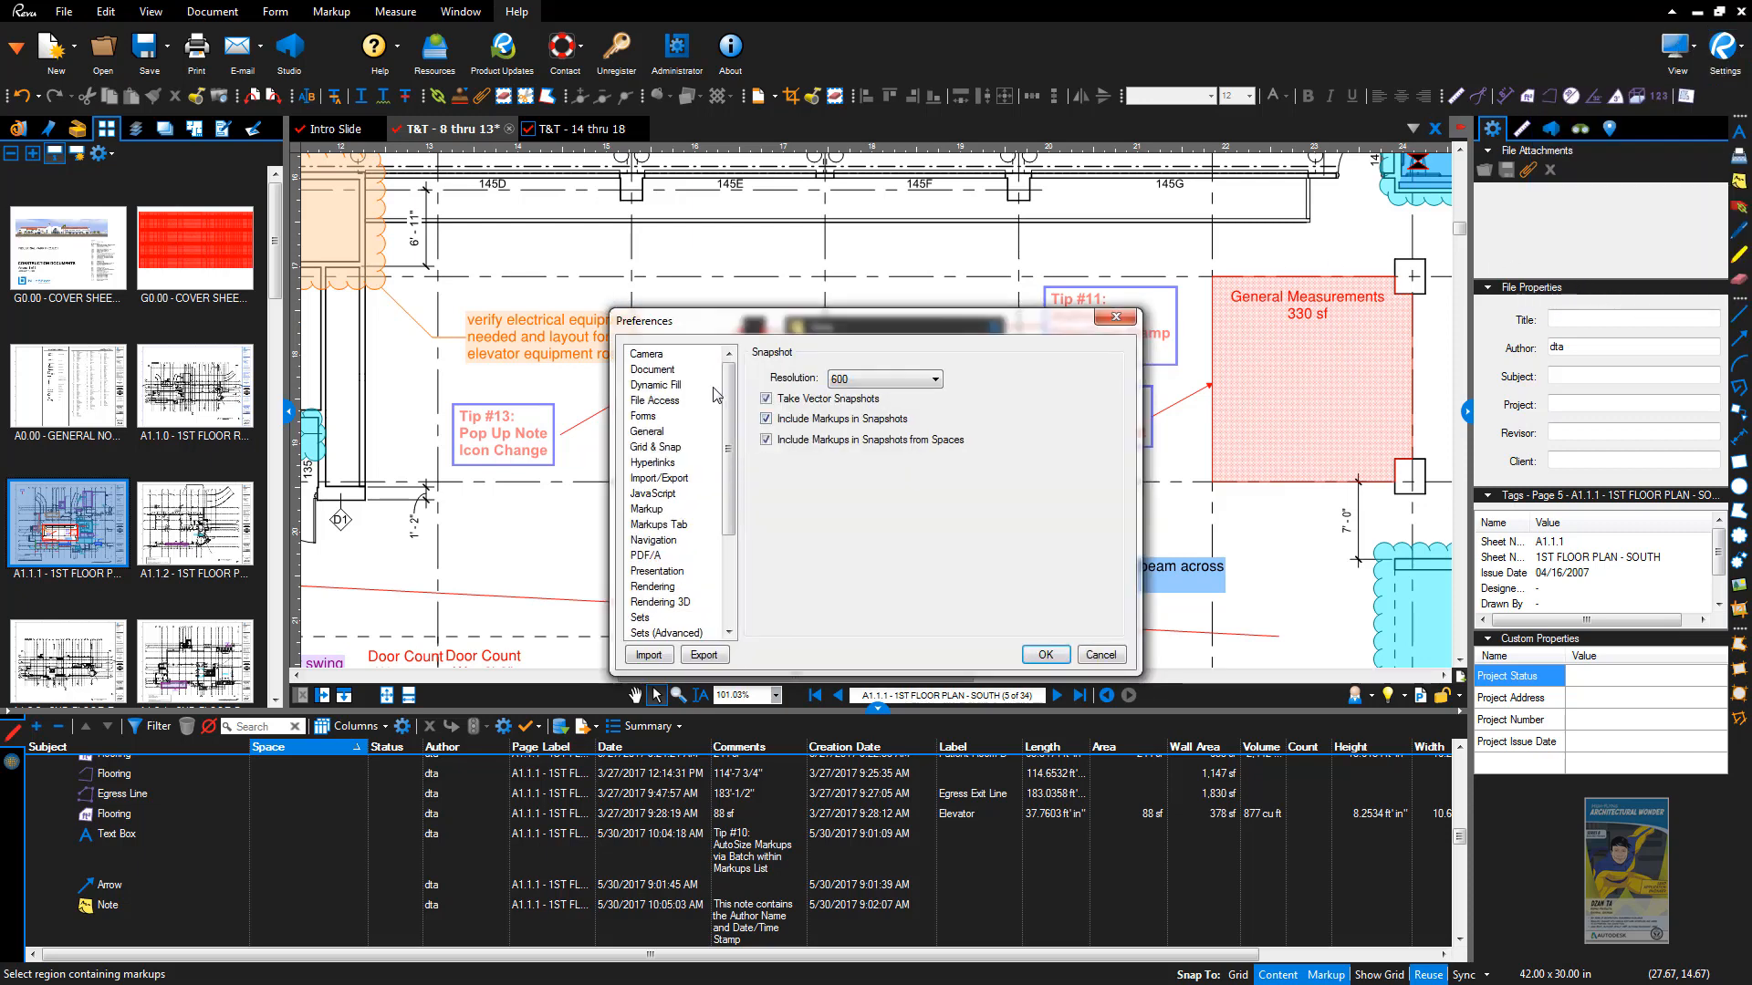
{"action": "left_click_drag", "start_coordinate": [731, 396], "coordinate": [732, 445]}
{"action": "left_click", "coordinate": [650, 432]}
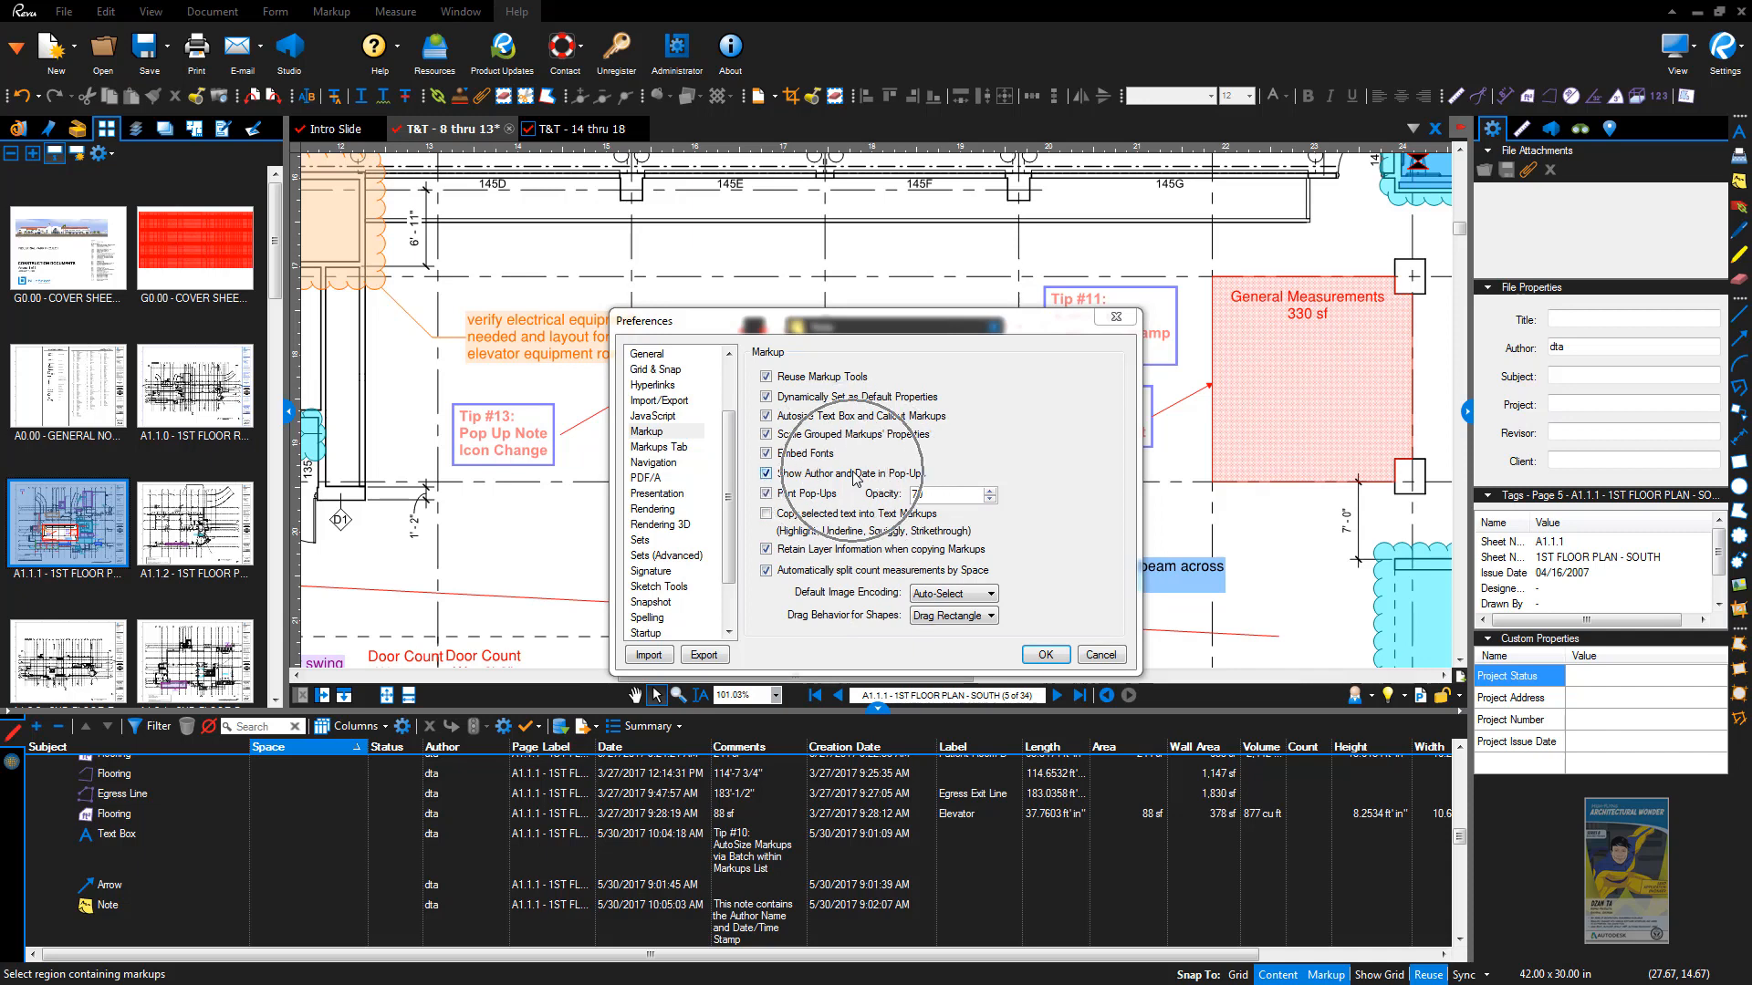
{"action": "left_click", "coordinate": [1046, 655]}
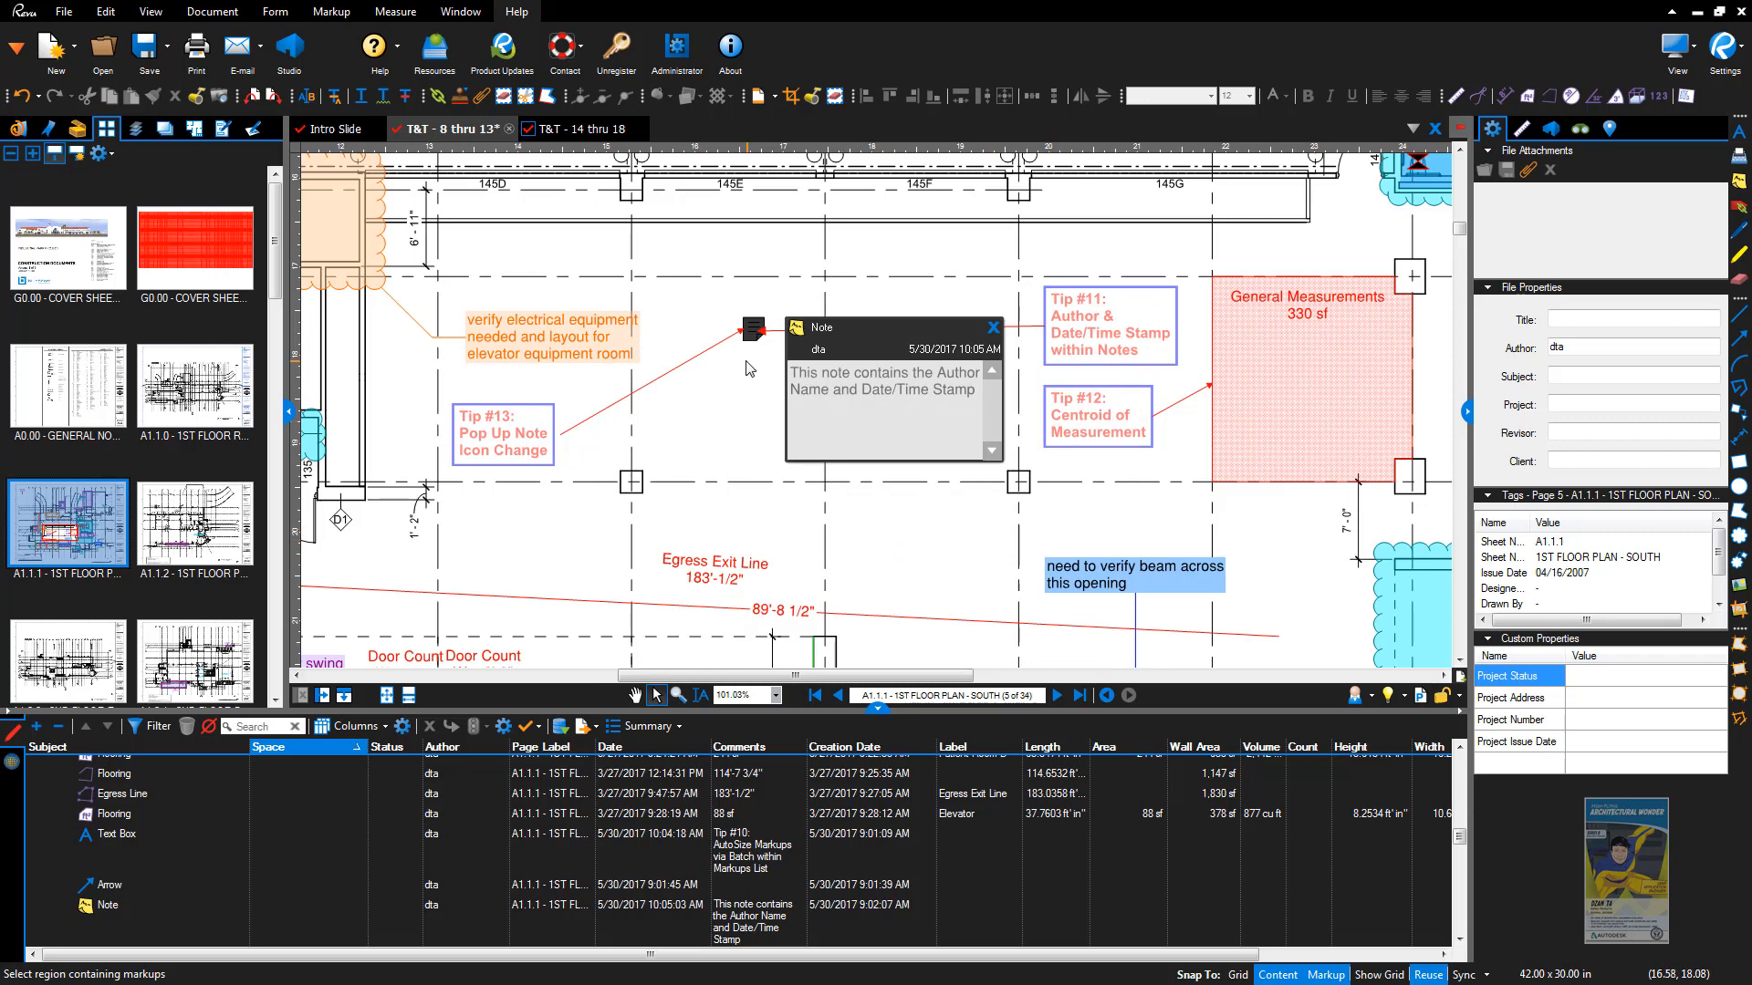
{"action": "left_click", "coordinate": [994, 327]}
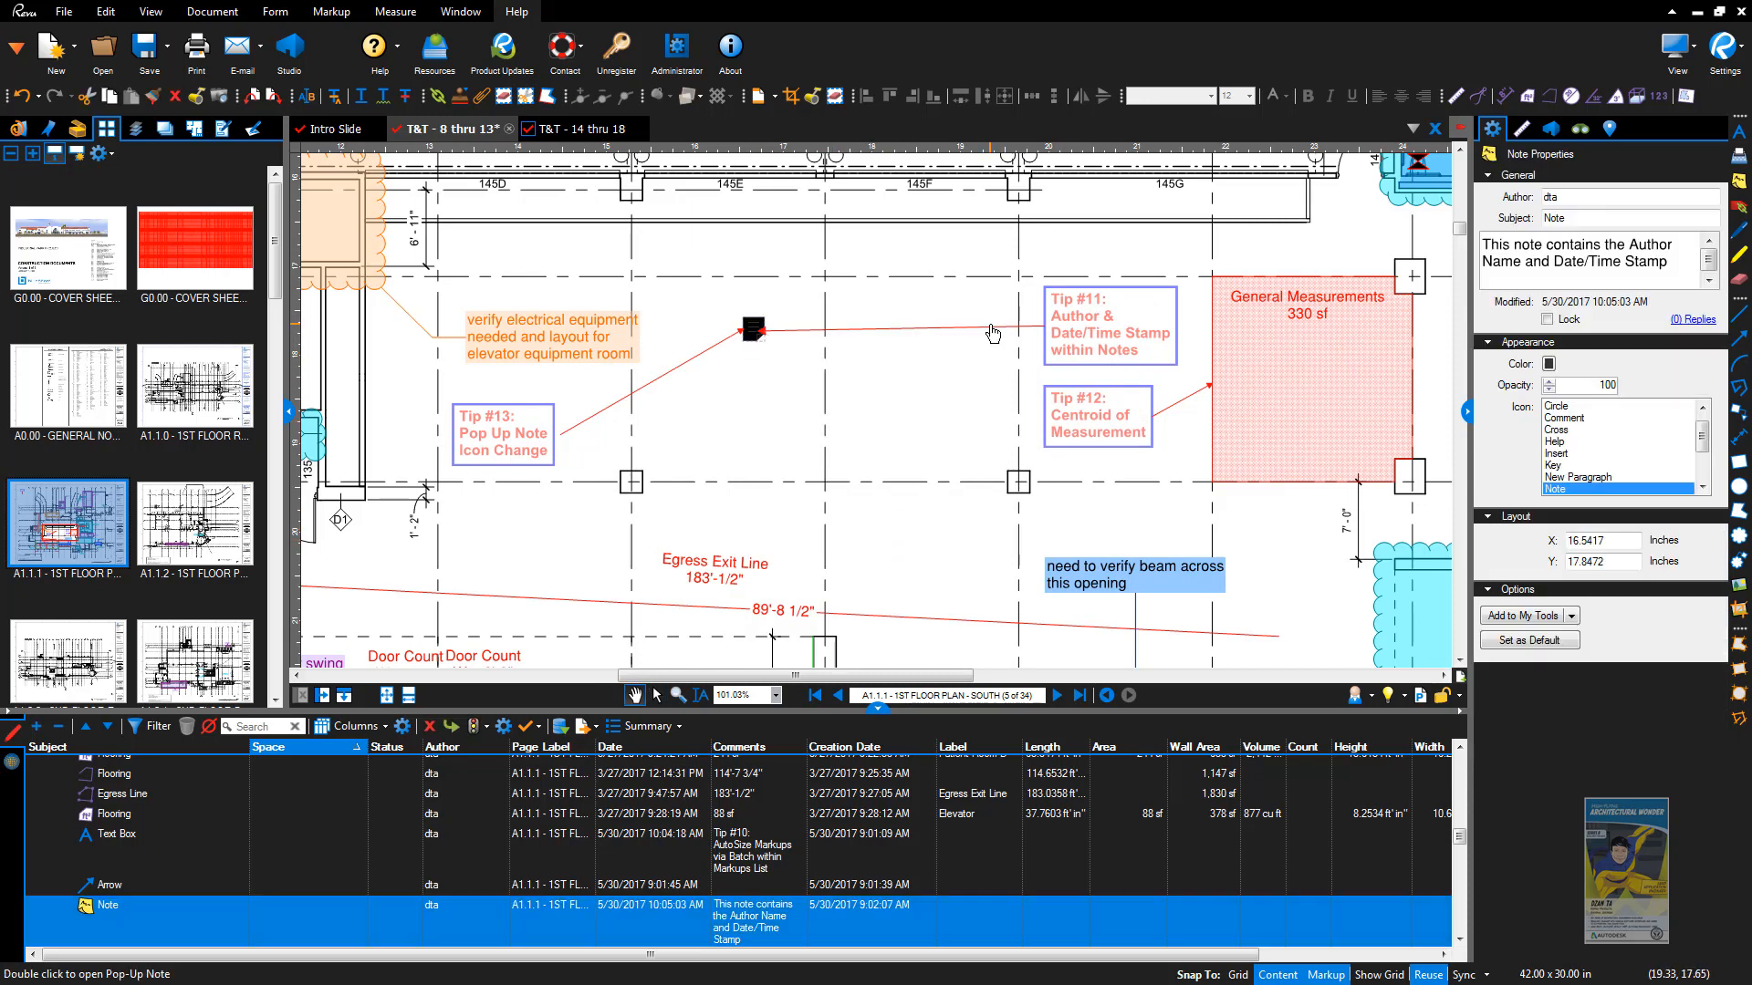
{"action": "left_click", "coordinate": [680, 315]}
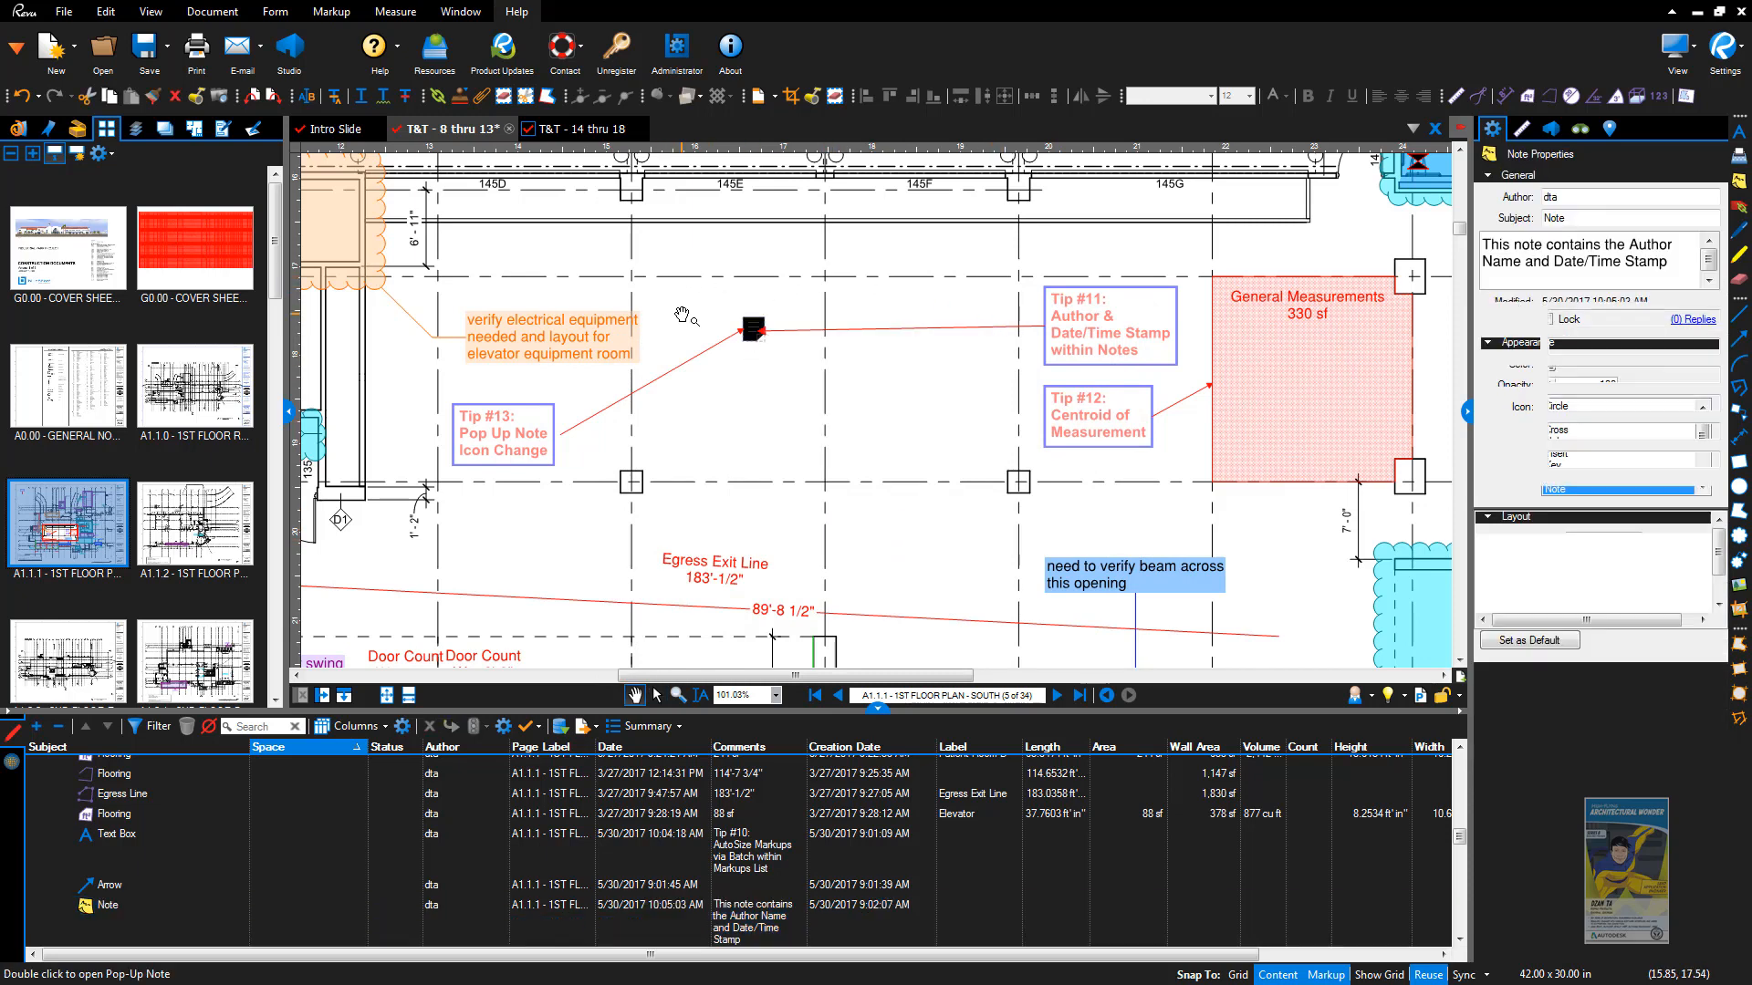
Step: Place a new empty note in the open area beside the Tip #12 callout and close its pop-up
{"action": "left_click", "coordinate": [331, 11]}
{"action": "left_click", "coordinate": [390, 47]}
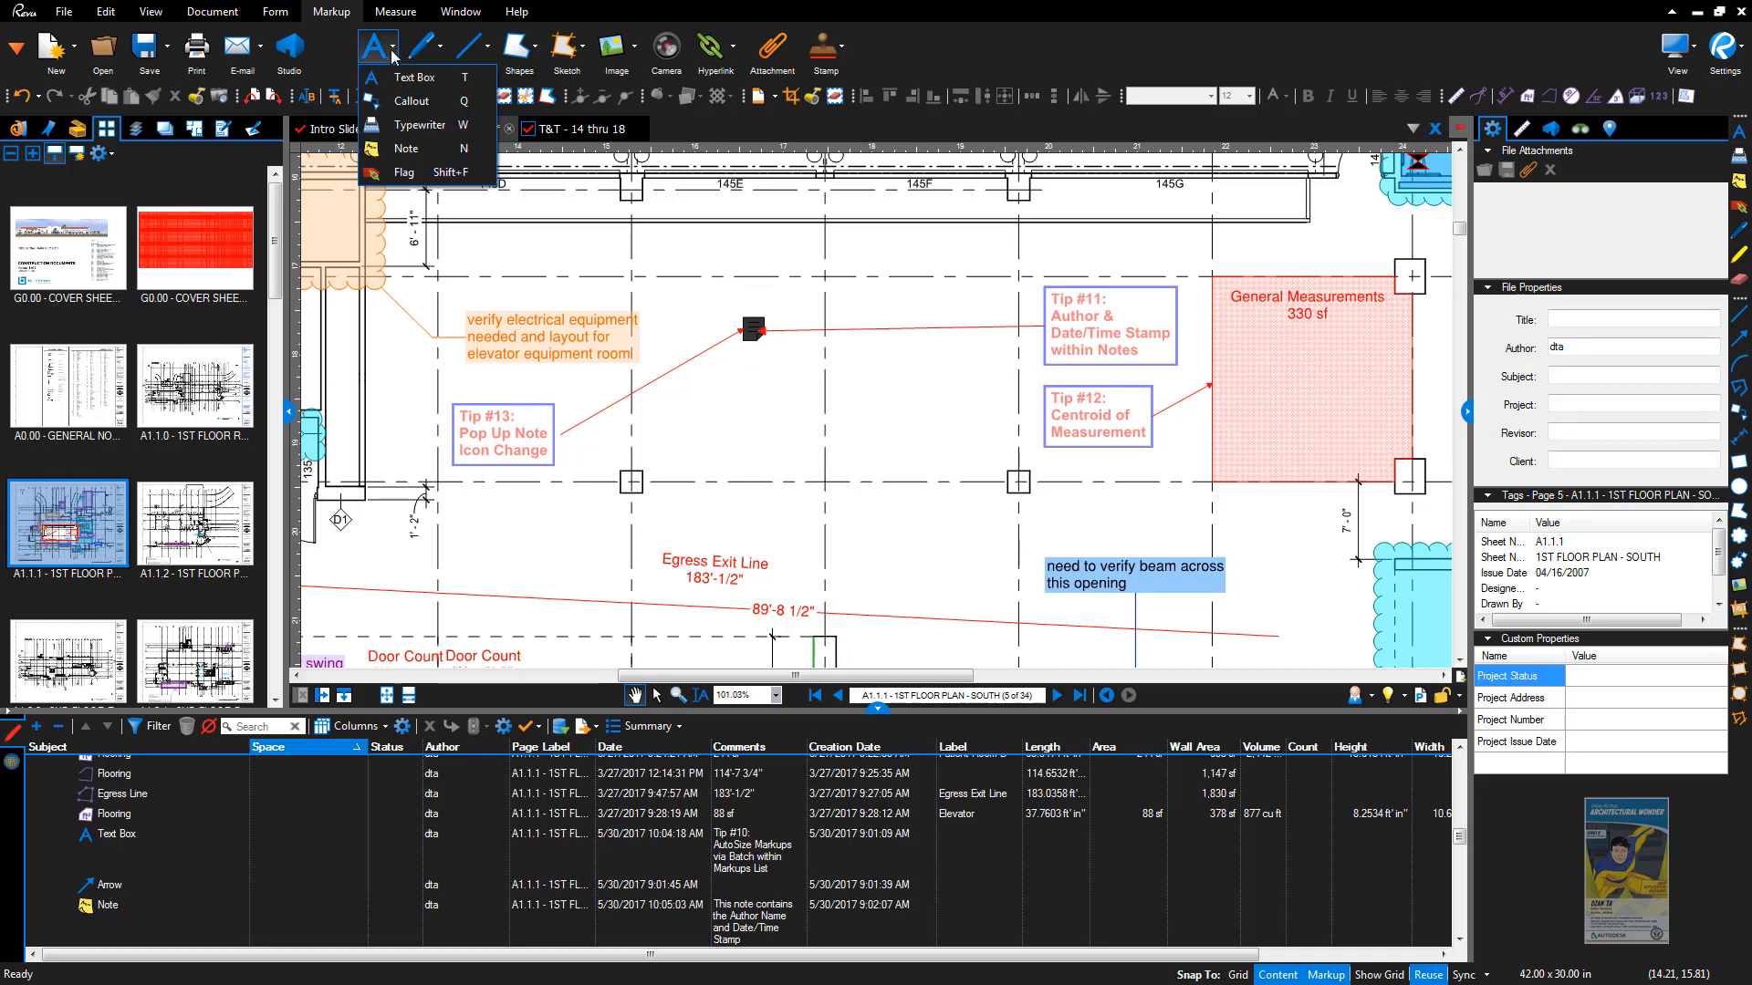
{"action": "left_click", "coordinate": [434, 148]}
{"action": "left_click", "coordinate": [920, 496]}
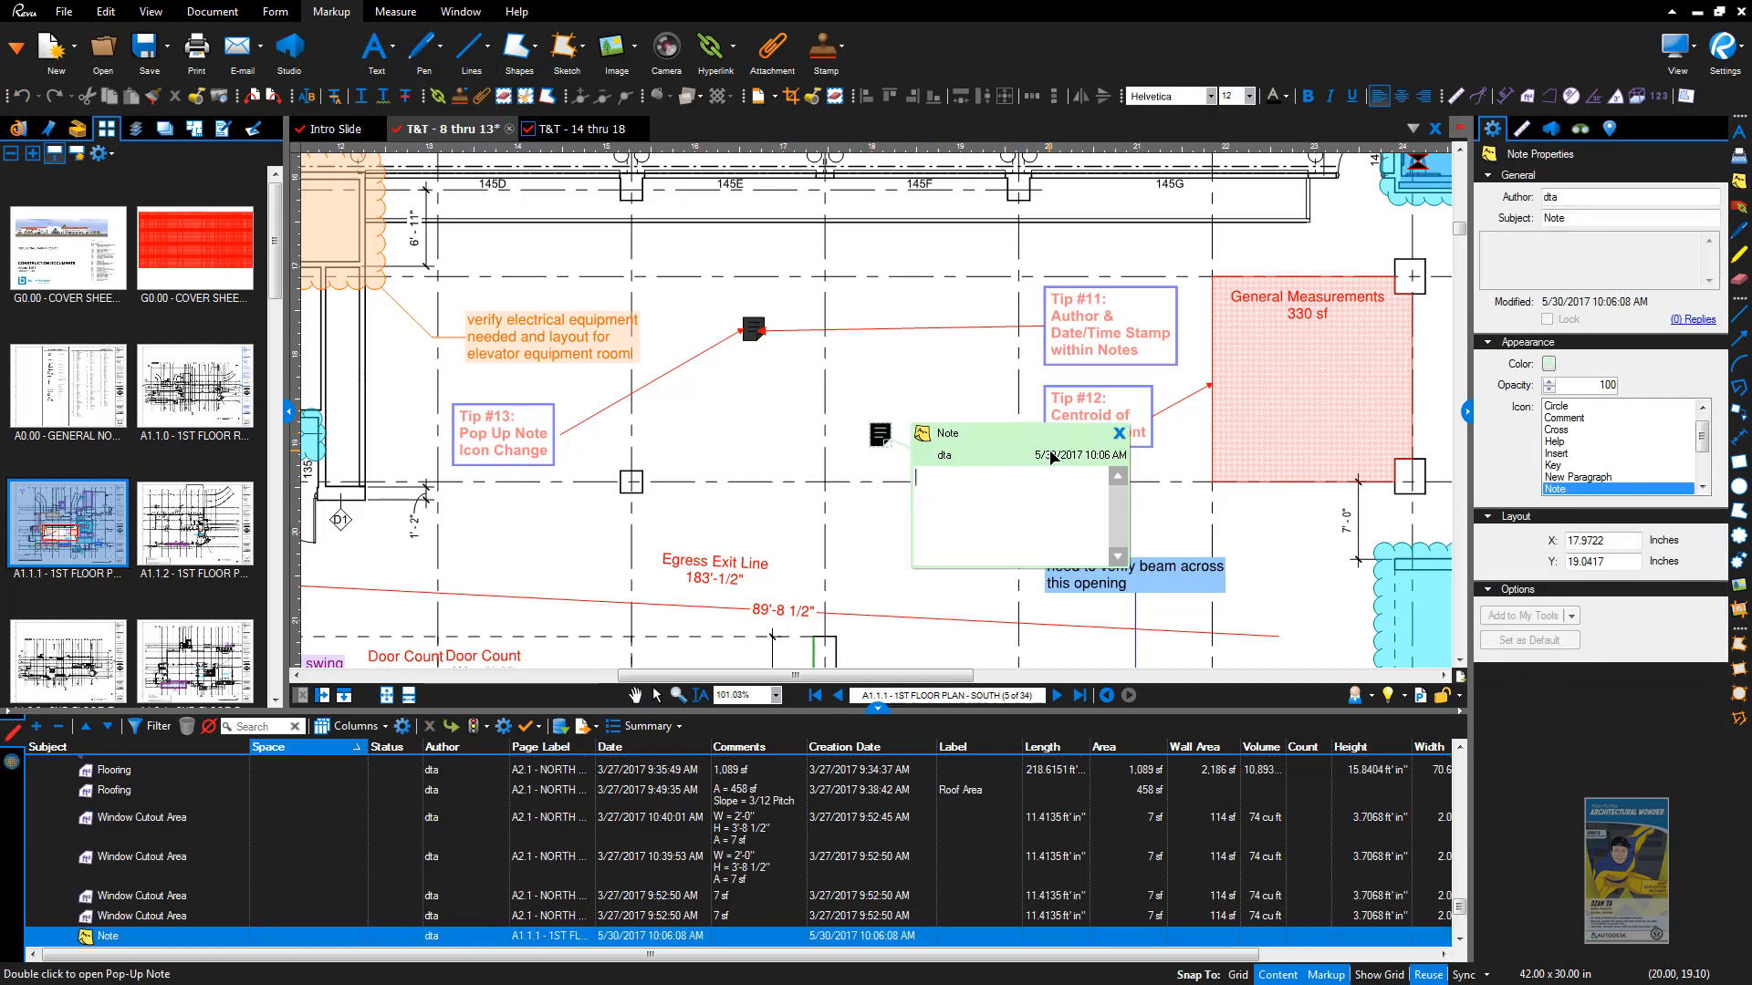
{"action": "left_click", "coordinate": [1119, 435]}
{"action": "left_click", "coordinate": [925, 545]}
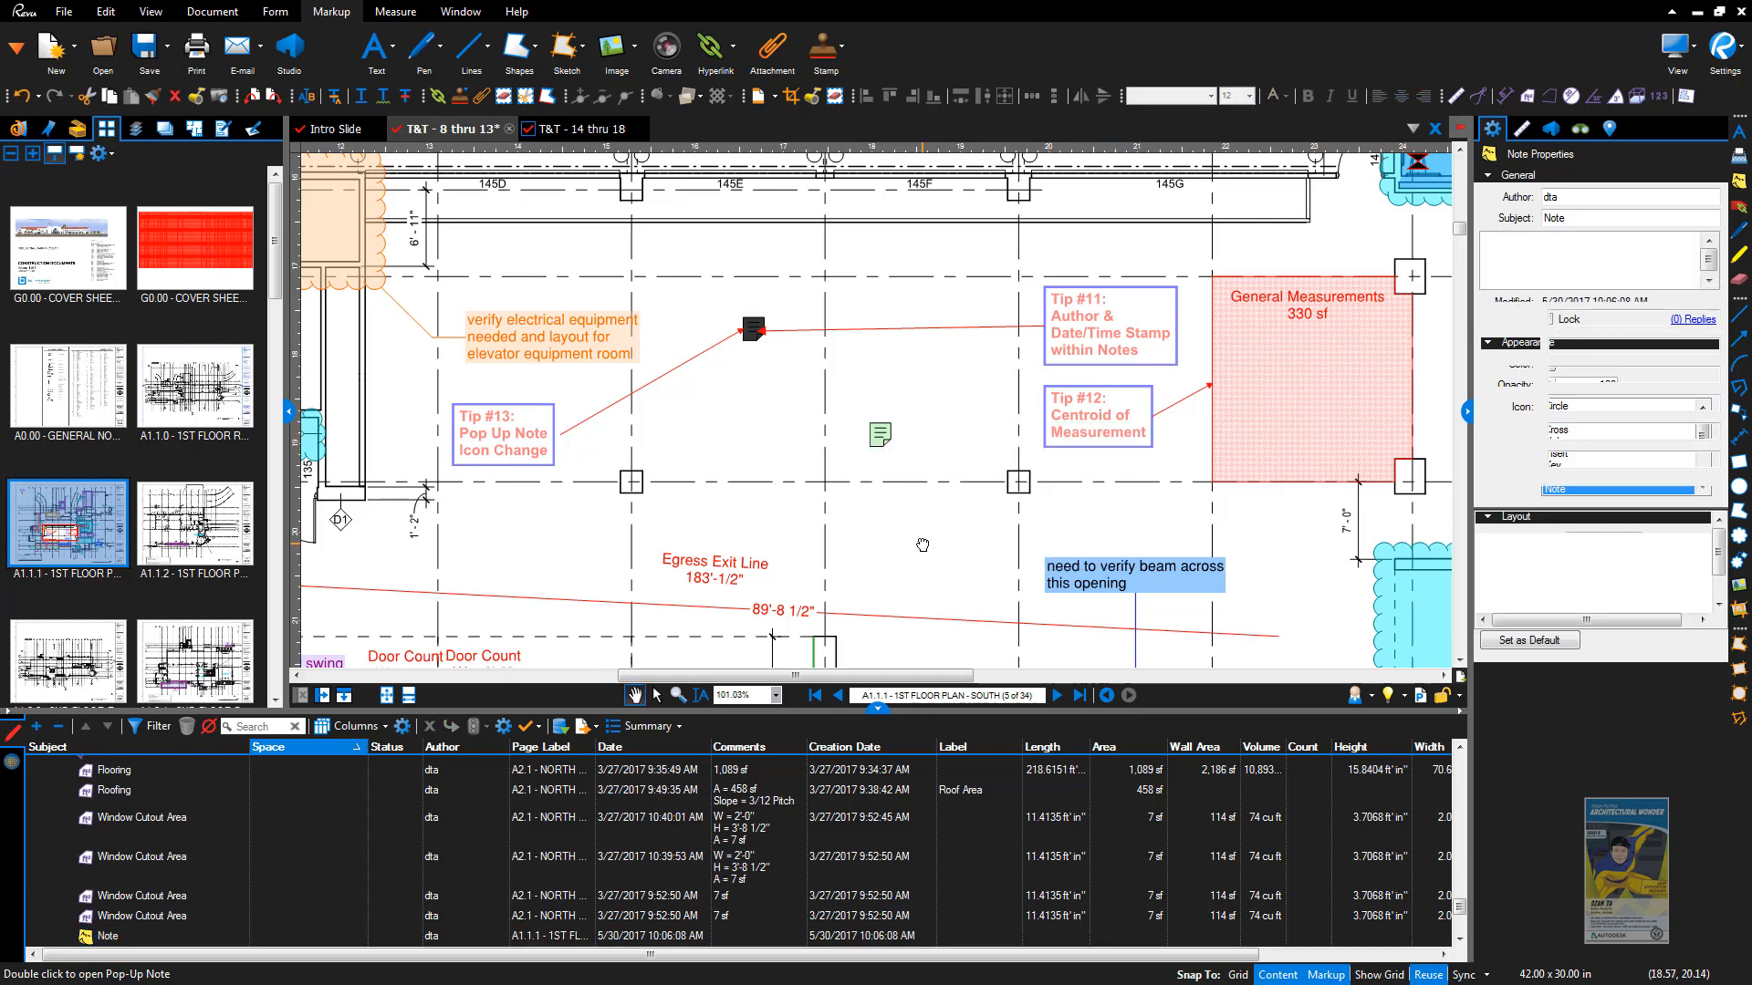
Step: Delete the new empty note and clear the selection
{"action": "left_click", "coordinate": [656, 695]}
{"action": "left_click", "coordinate": [876, 438]}
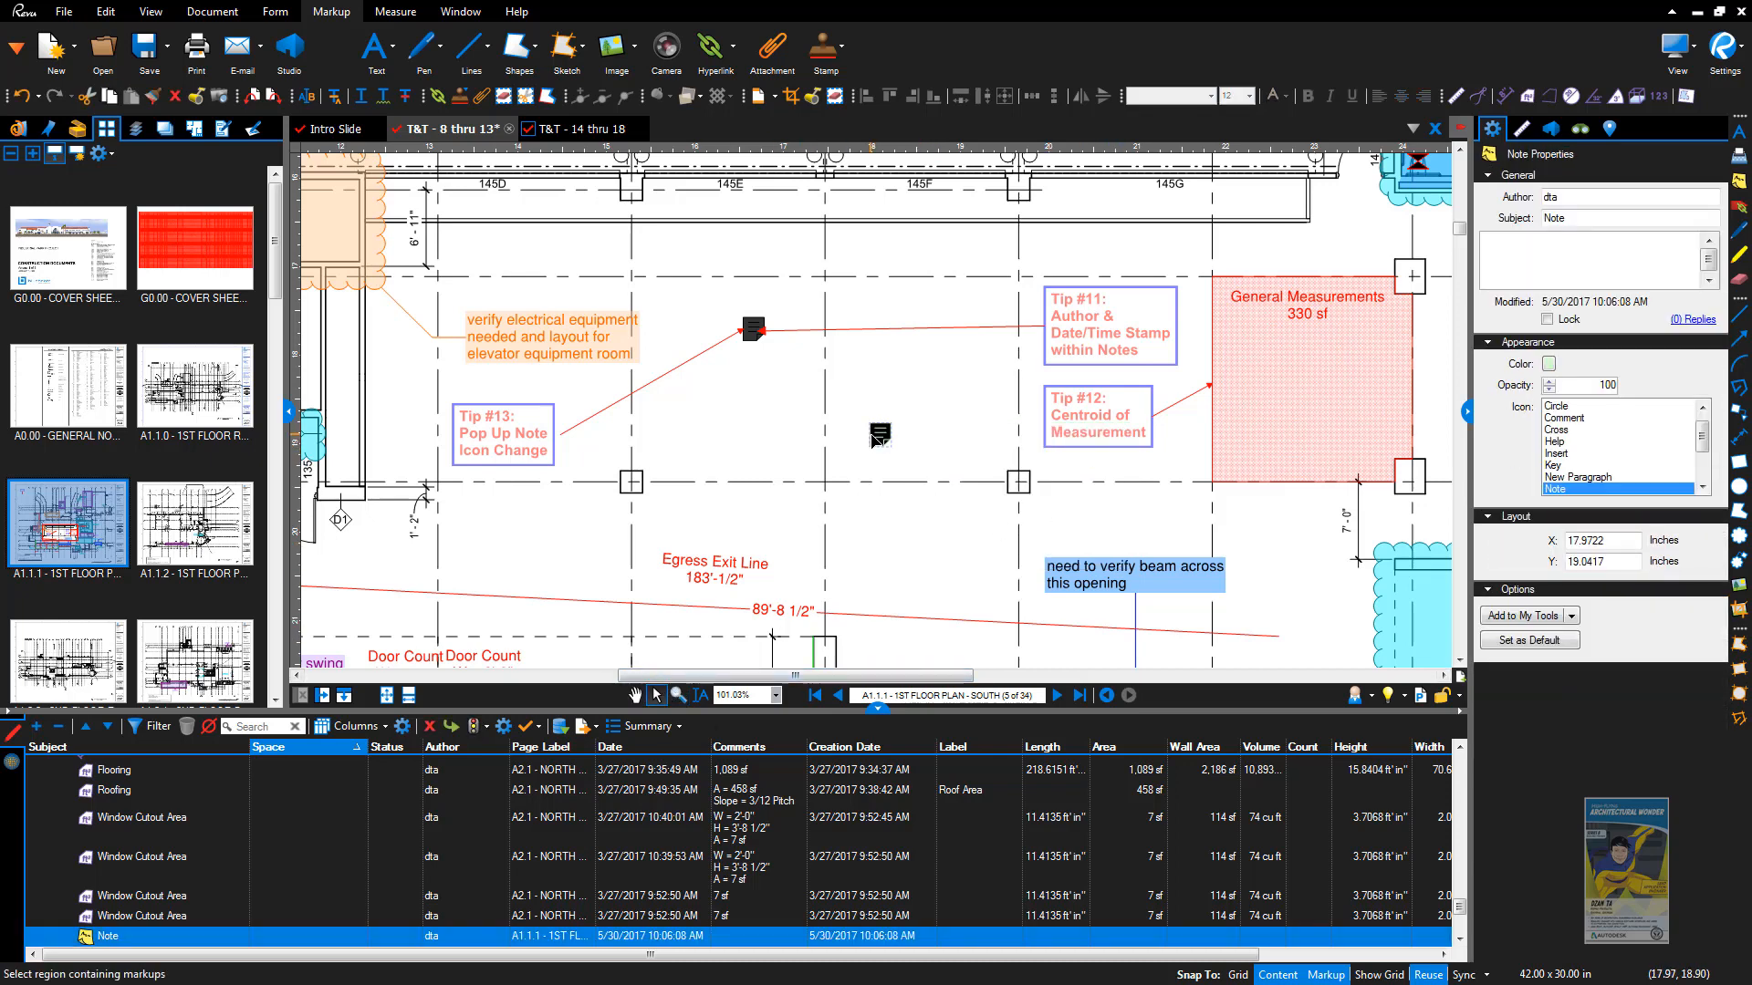
{"action": "key", "text": "Delete"}
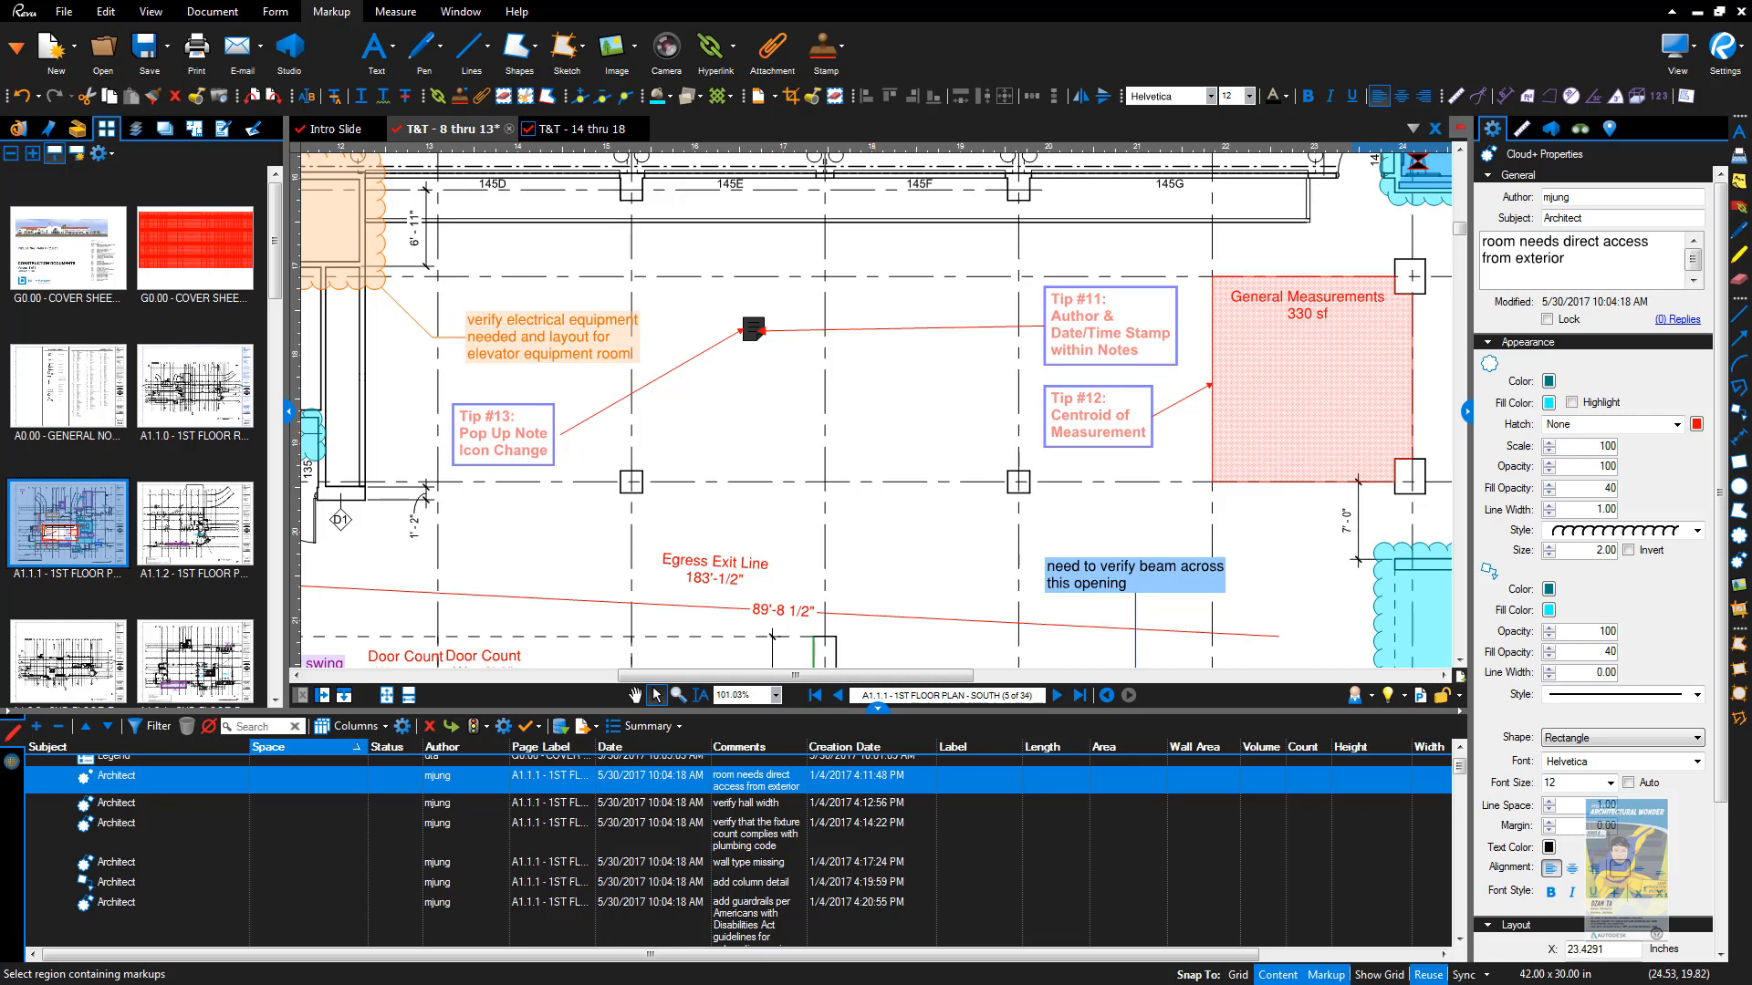
{"action": "key", "text": "Escape"}
Step: Turn Show Centroid on and off for the General Measurements area and view the values available for its caption
{"action": "left_click_drag", "start_coordinate": [1298, 470], "coordinate": [1044, 500]}
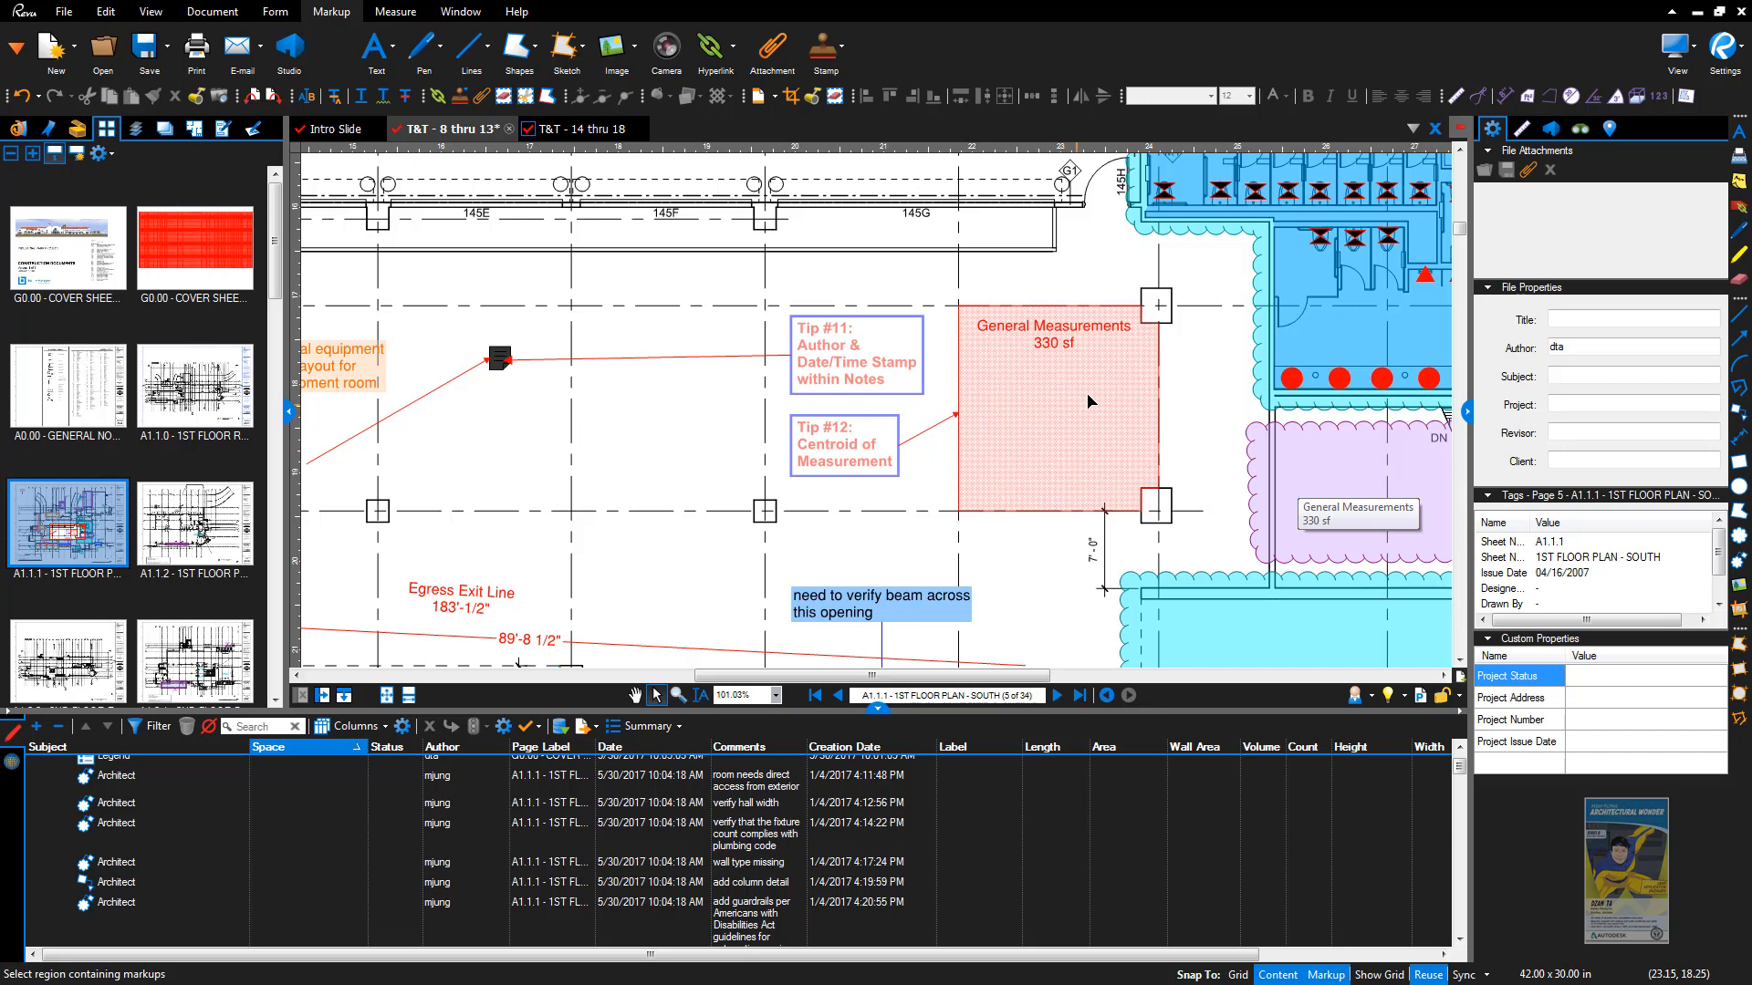
{"action": "scroll", "coordinate": [1084, 403], "scroll_direction": "up", "scroll_amount": 3}
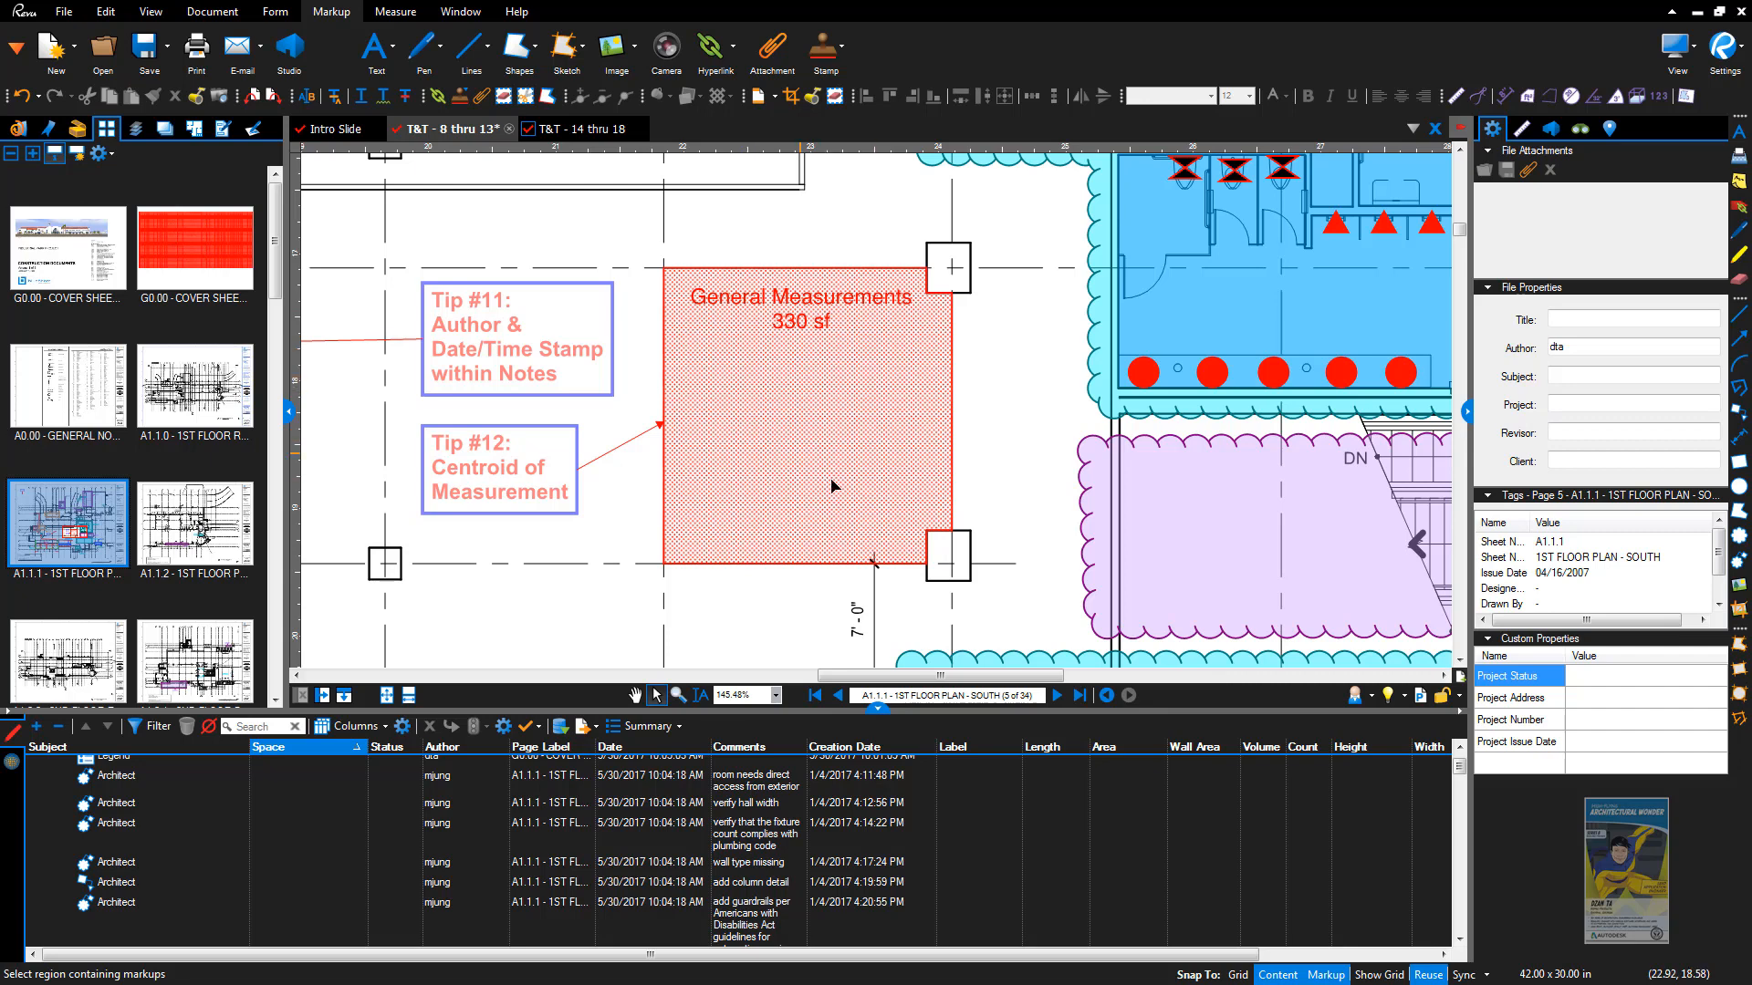
{"action": "left_click", "coordinate": [805, 320]}
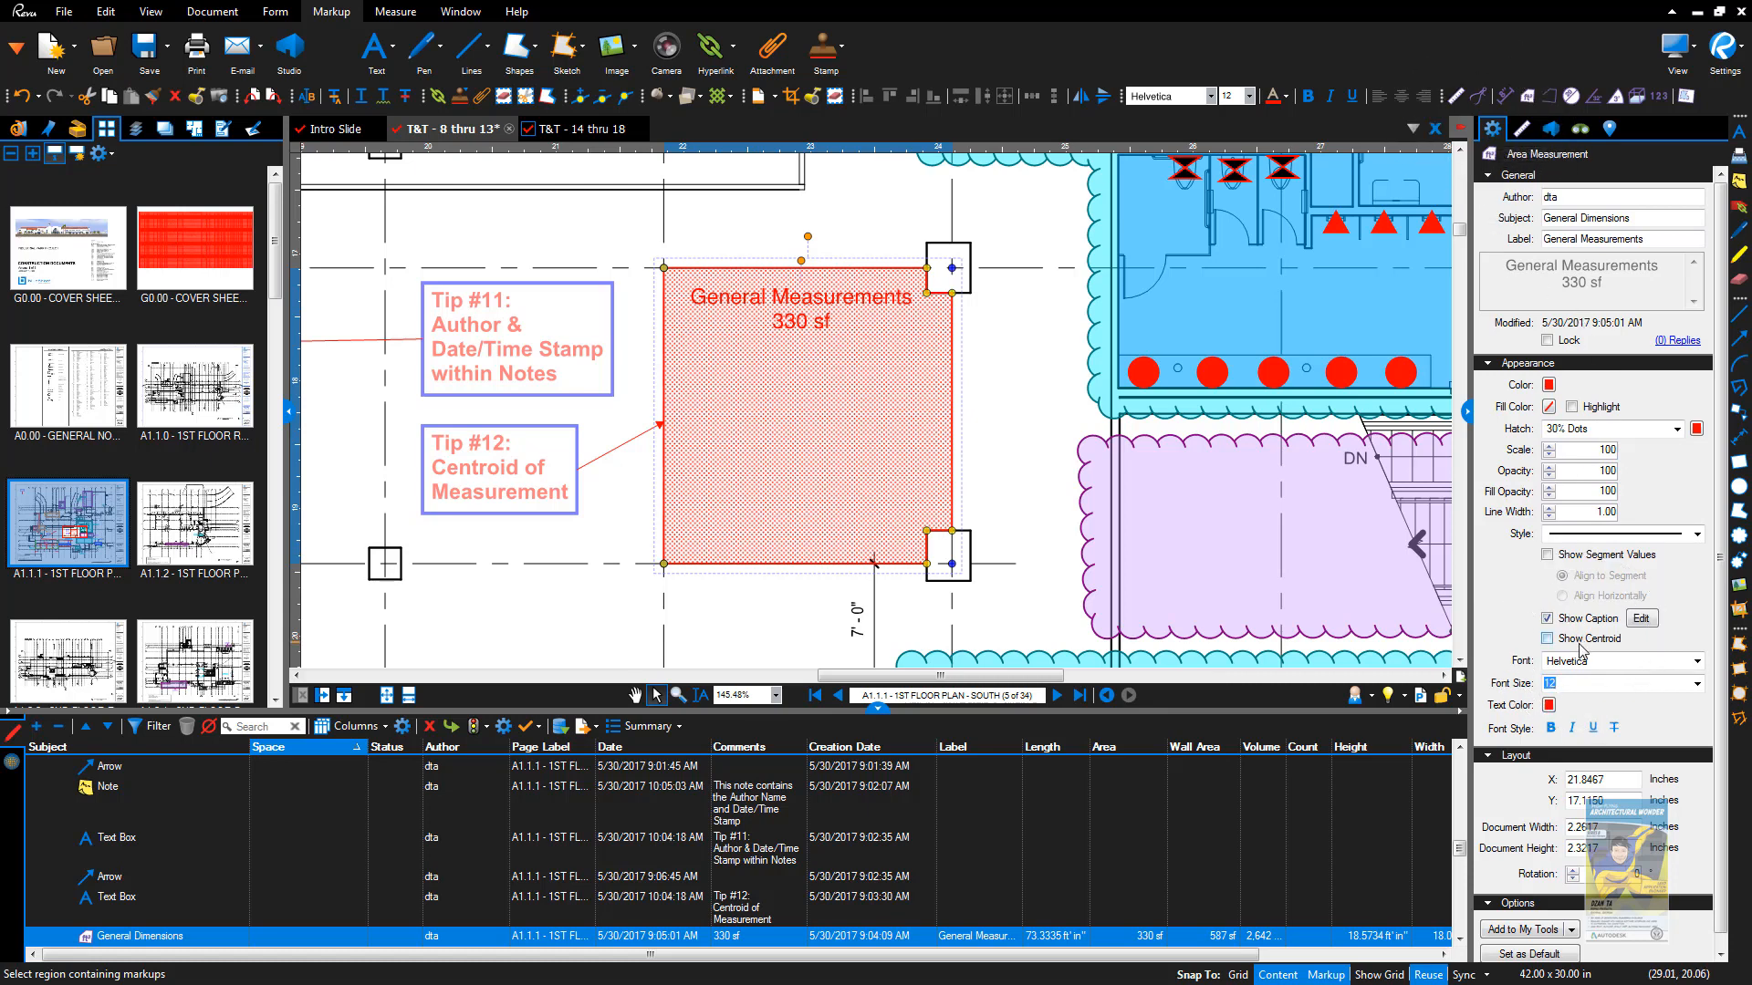
{"action": "left_click", "coordinate": [1547, 638]}
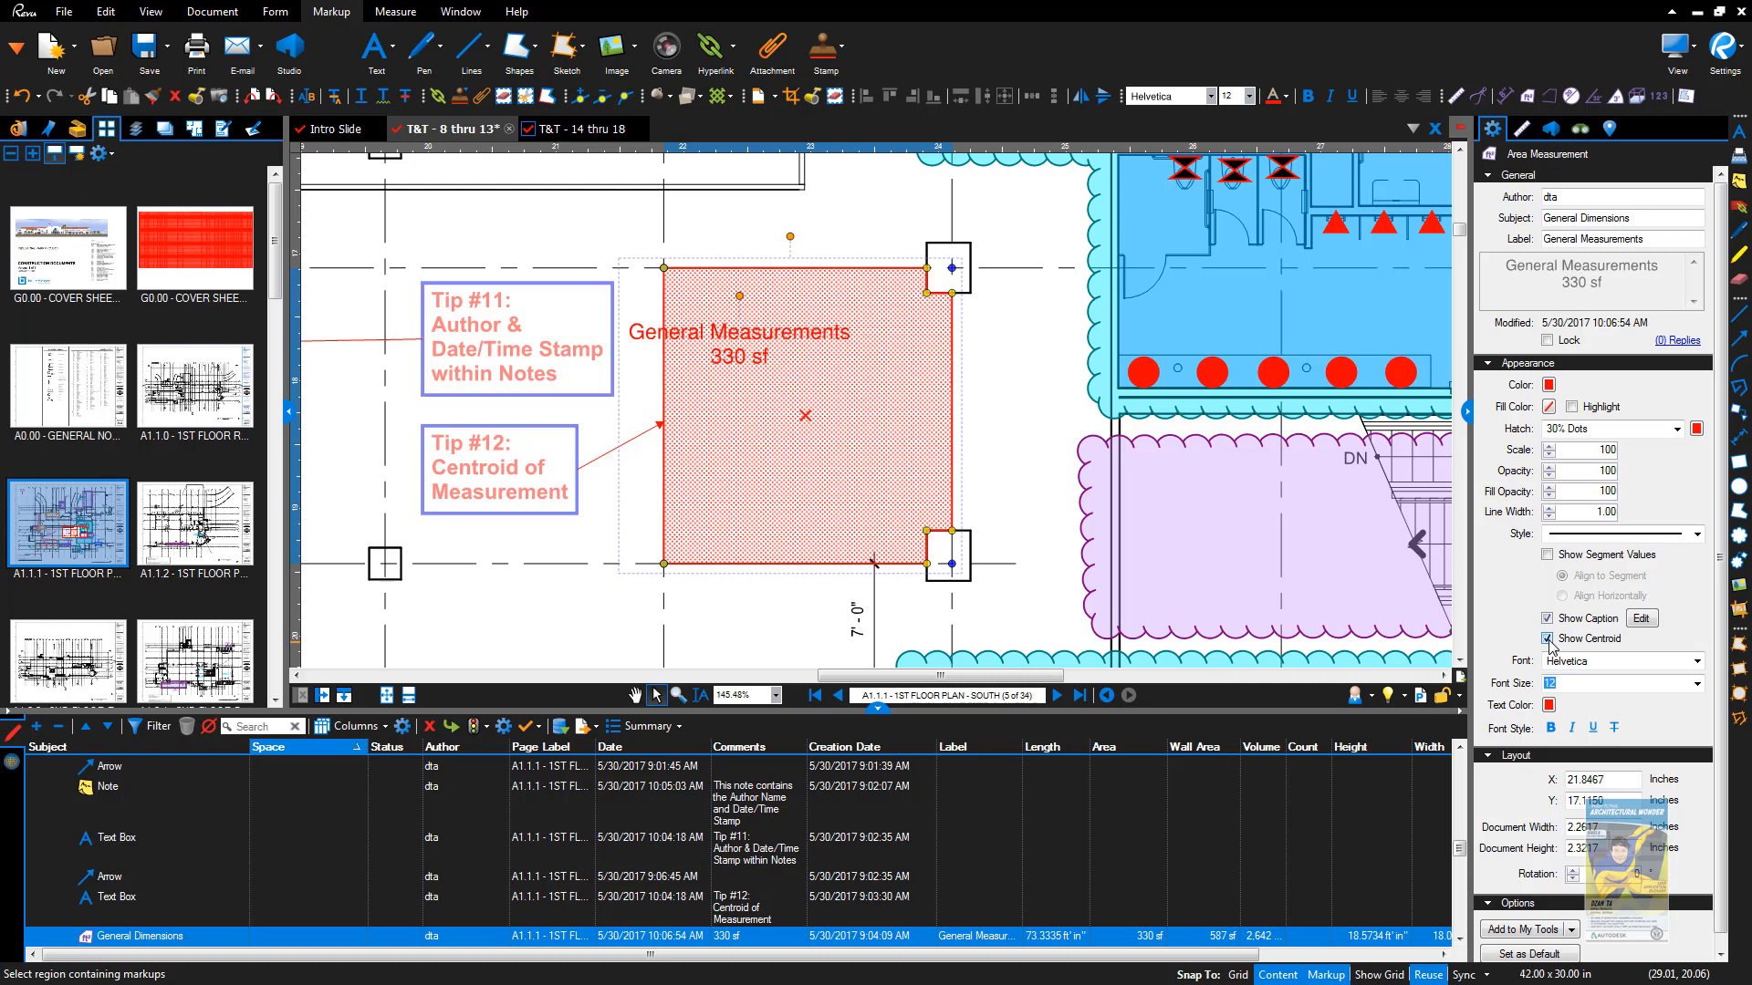
{"action": "left_click", "coordinate": [1547, 639]}
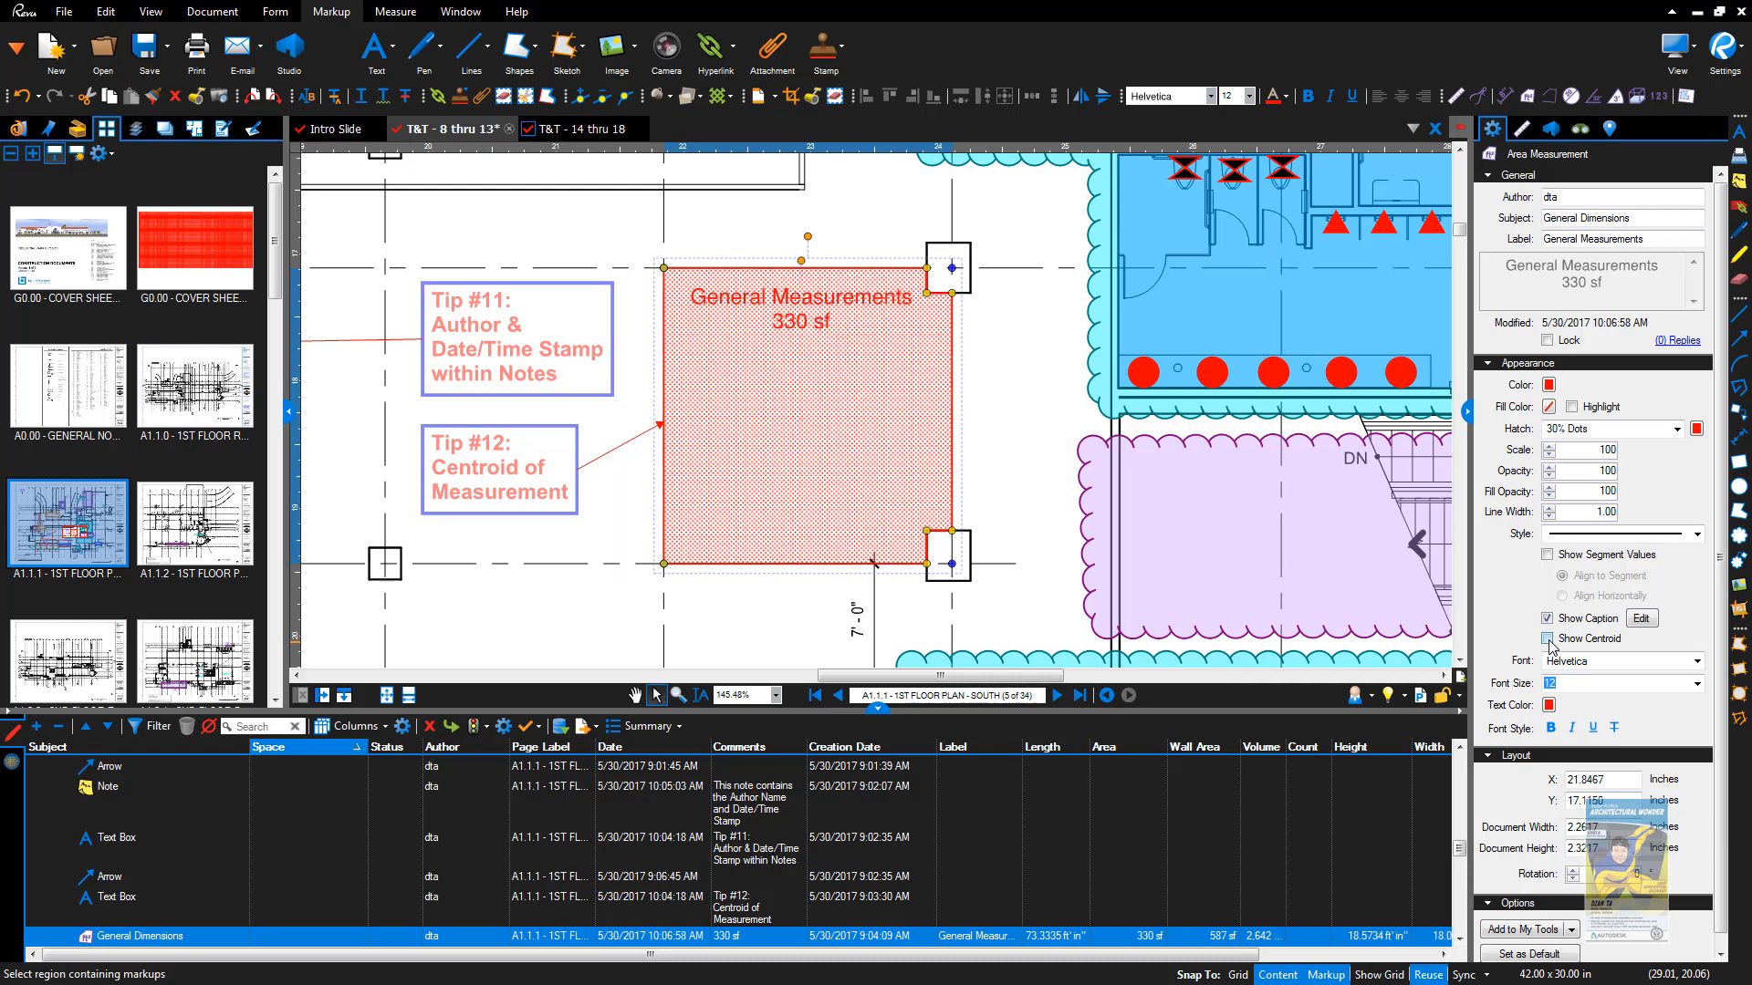
{"action": "left_click", "coordinate": [1641, 620]}
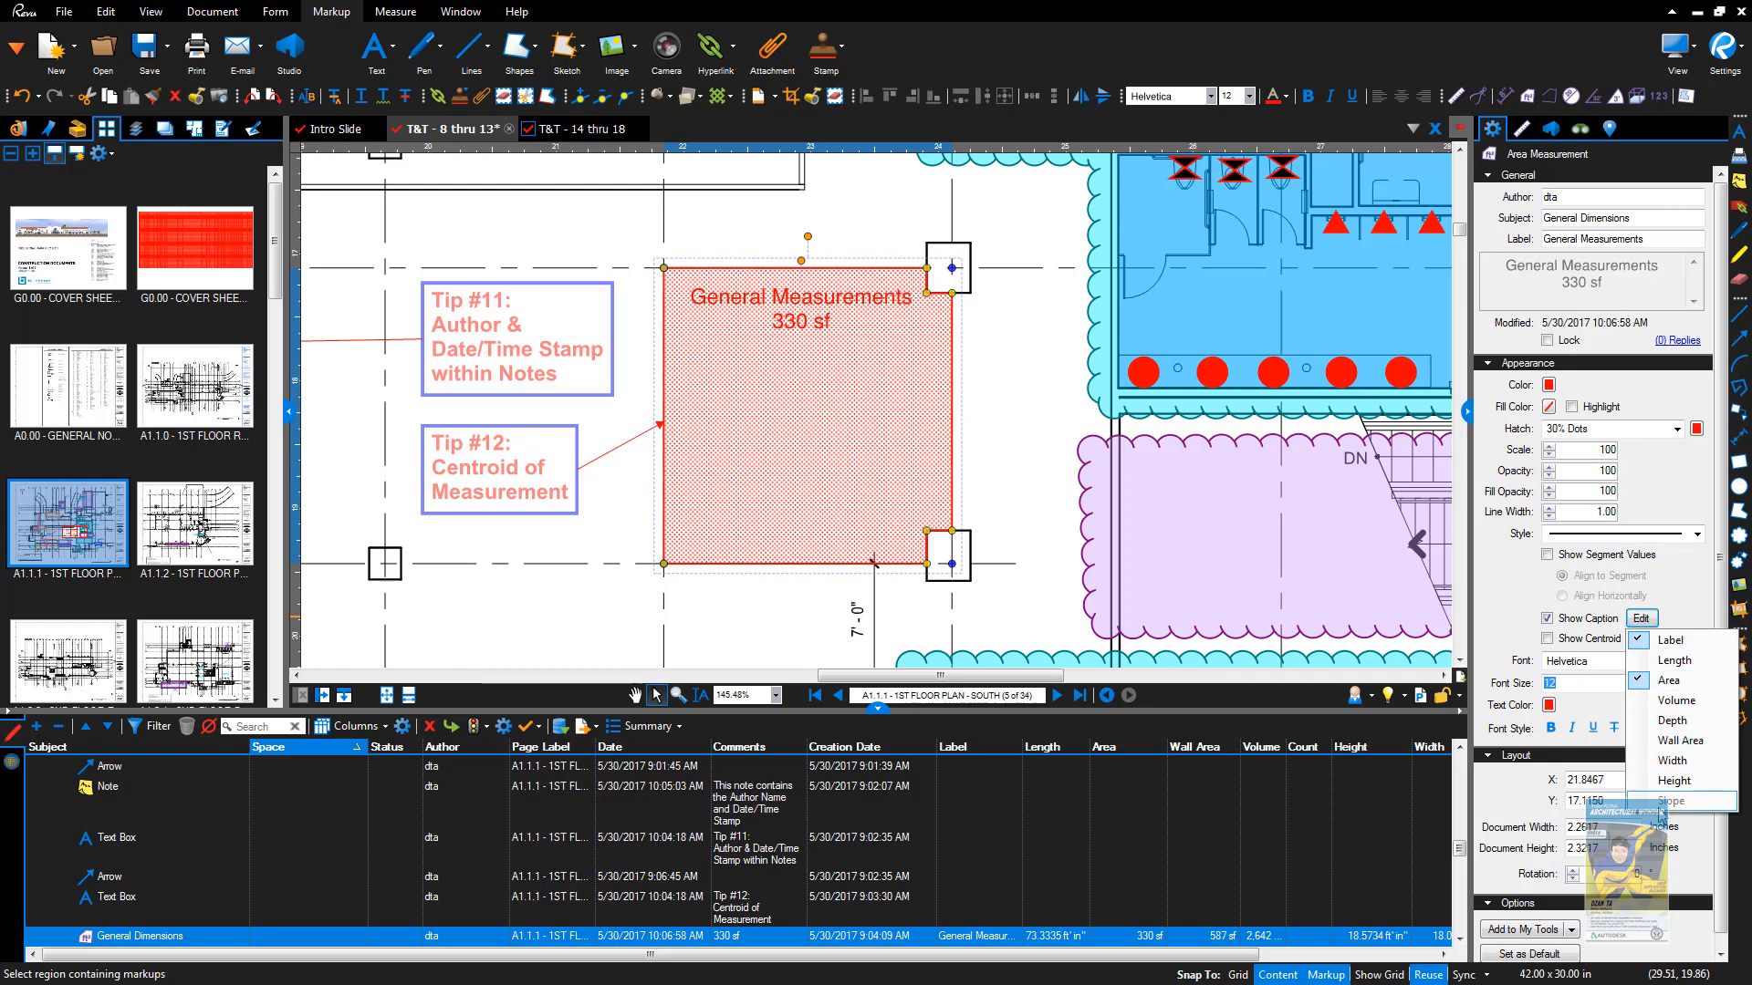
{"action": "left_click", "coordinate": [1040, 408]}
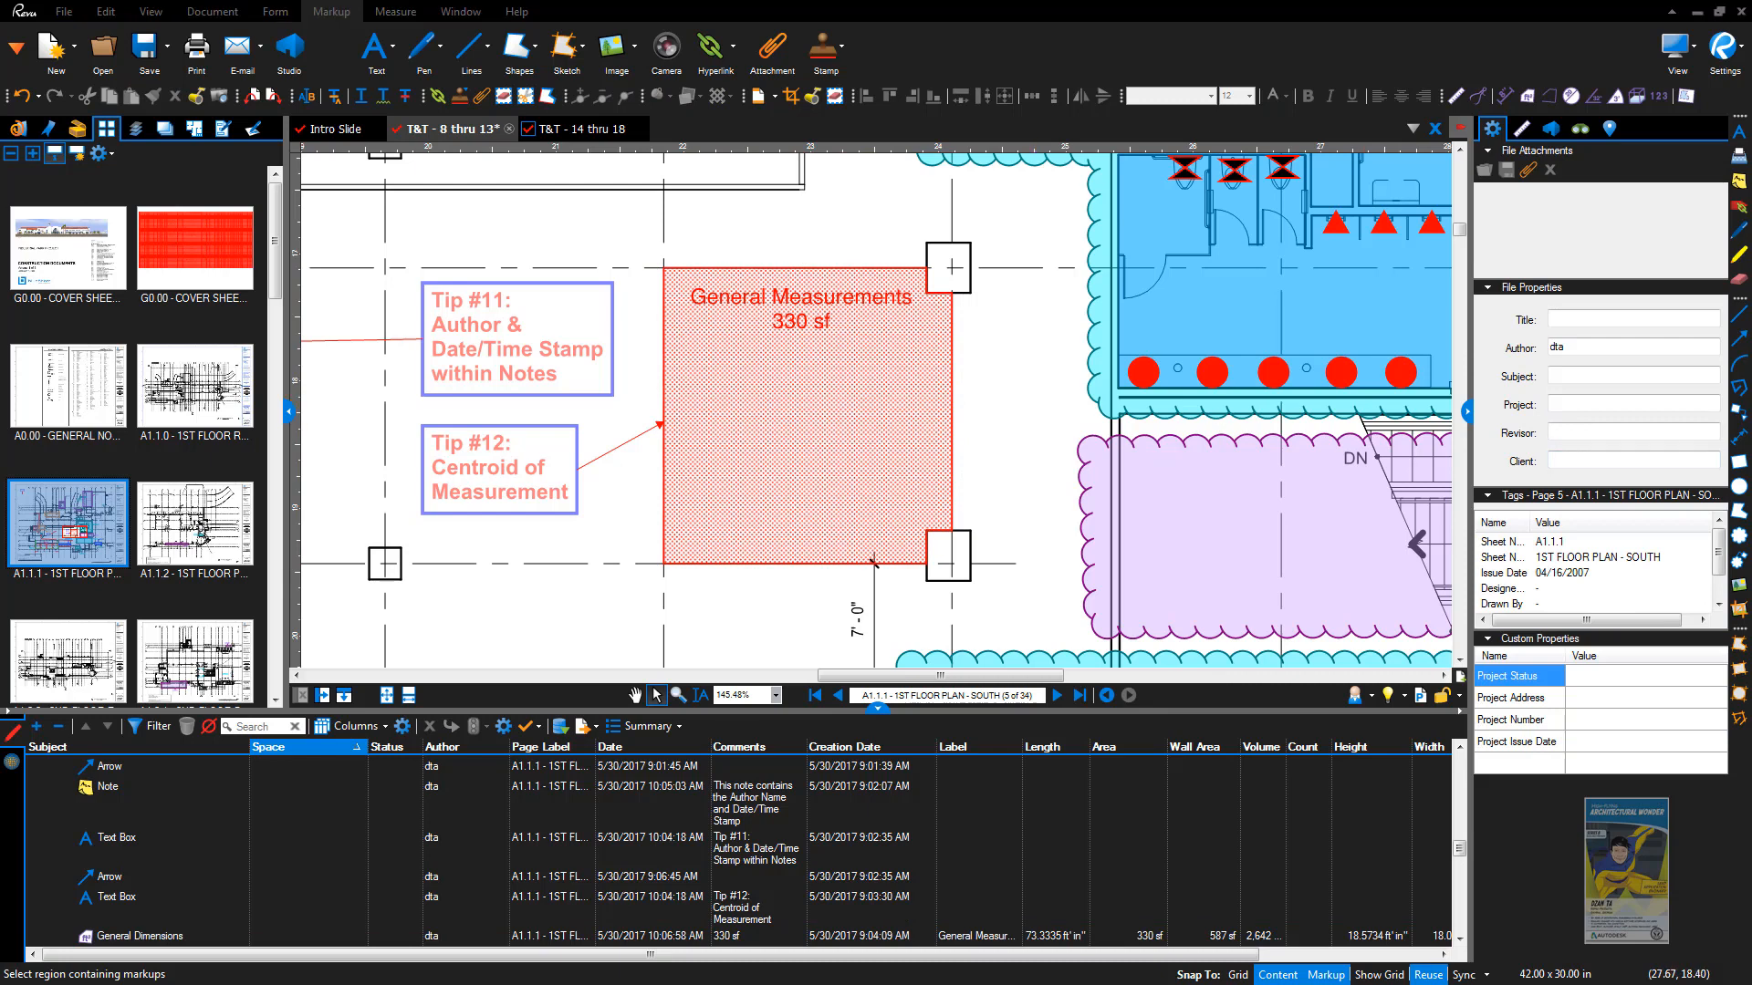
Step: Set the color of the note that Tip #13 points to to orange
{"action": "left_click_drag", "start_coordinate": [833, 438], "coordinate": [1037, 438]}
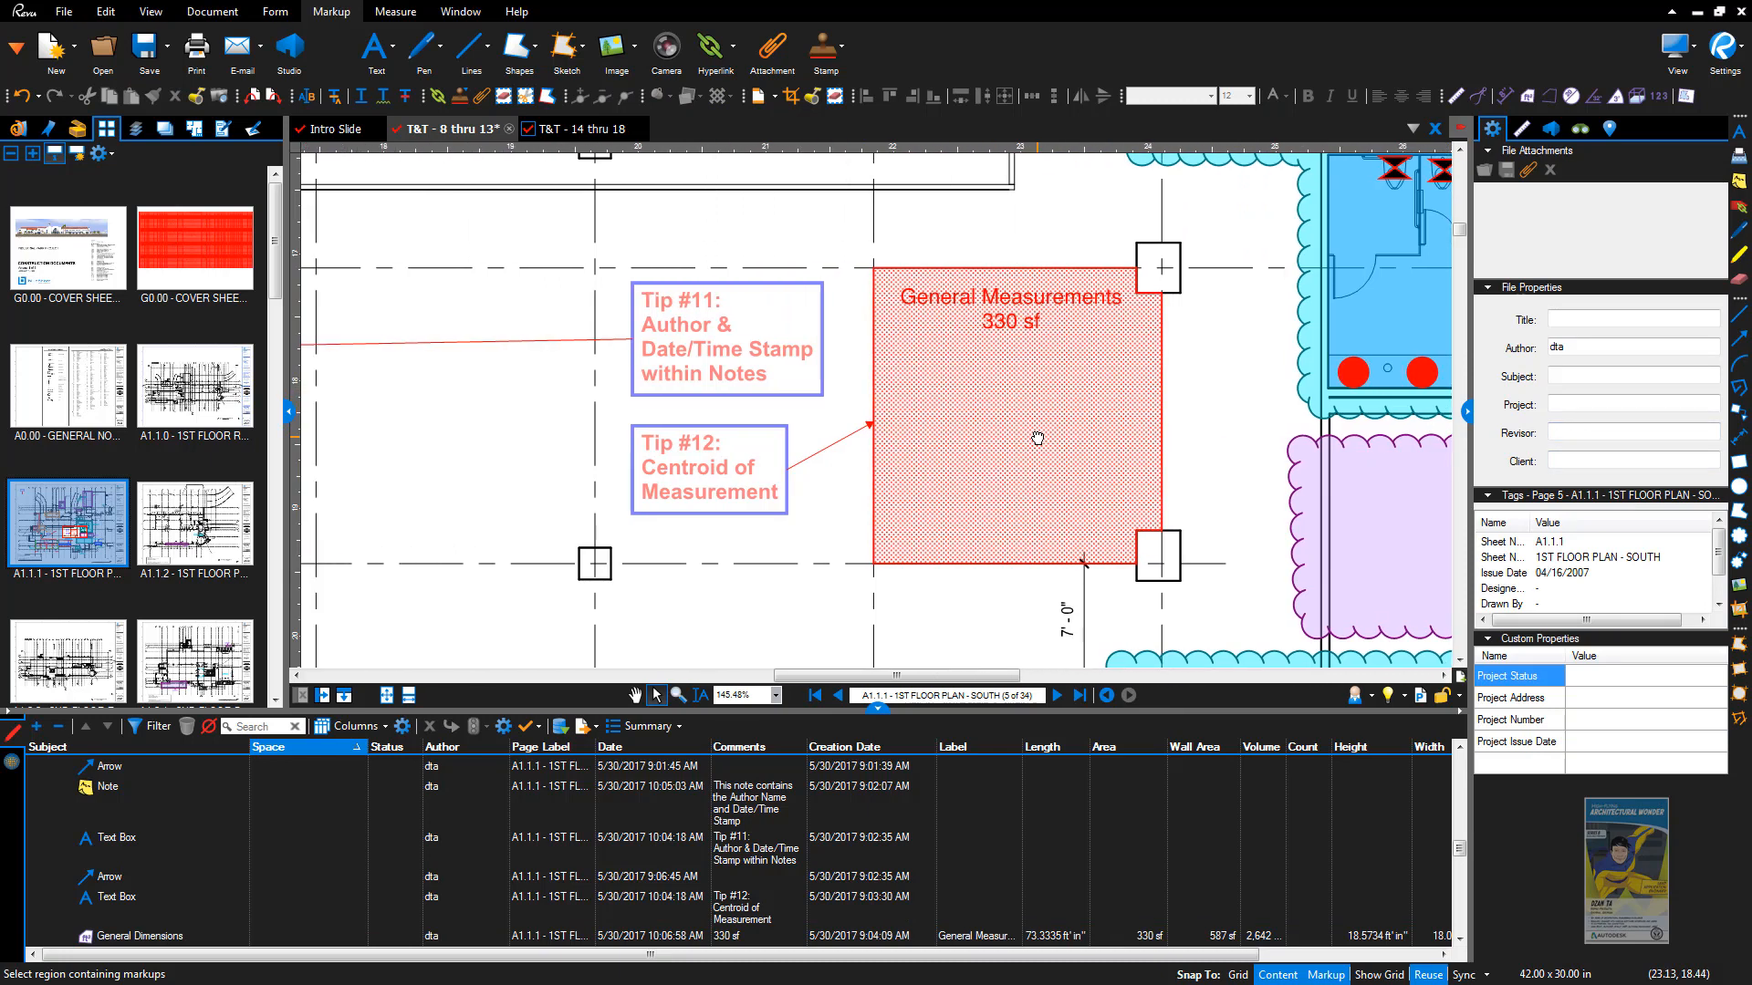
{"action": "left_click_drag", "start_coordinate": [1000, 490], "coordinate": [1295, 477]}
{"action": "scroll", "coordinate": [837, 466], "scroll_direction": "down", "scroll_amount": 1}
{"action": "left_click_drag", "start_coordinate": [836, 465], "coordinate": [981, 392]}
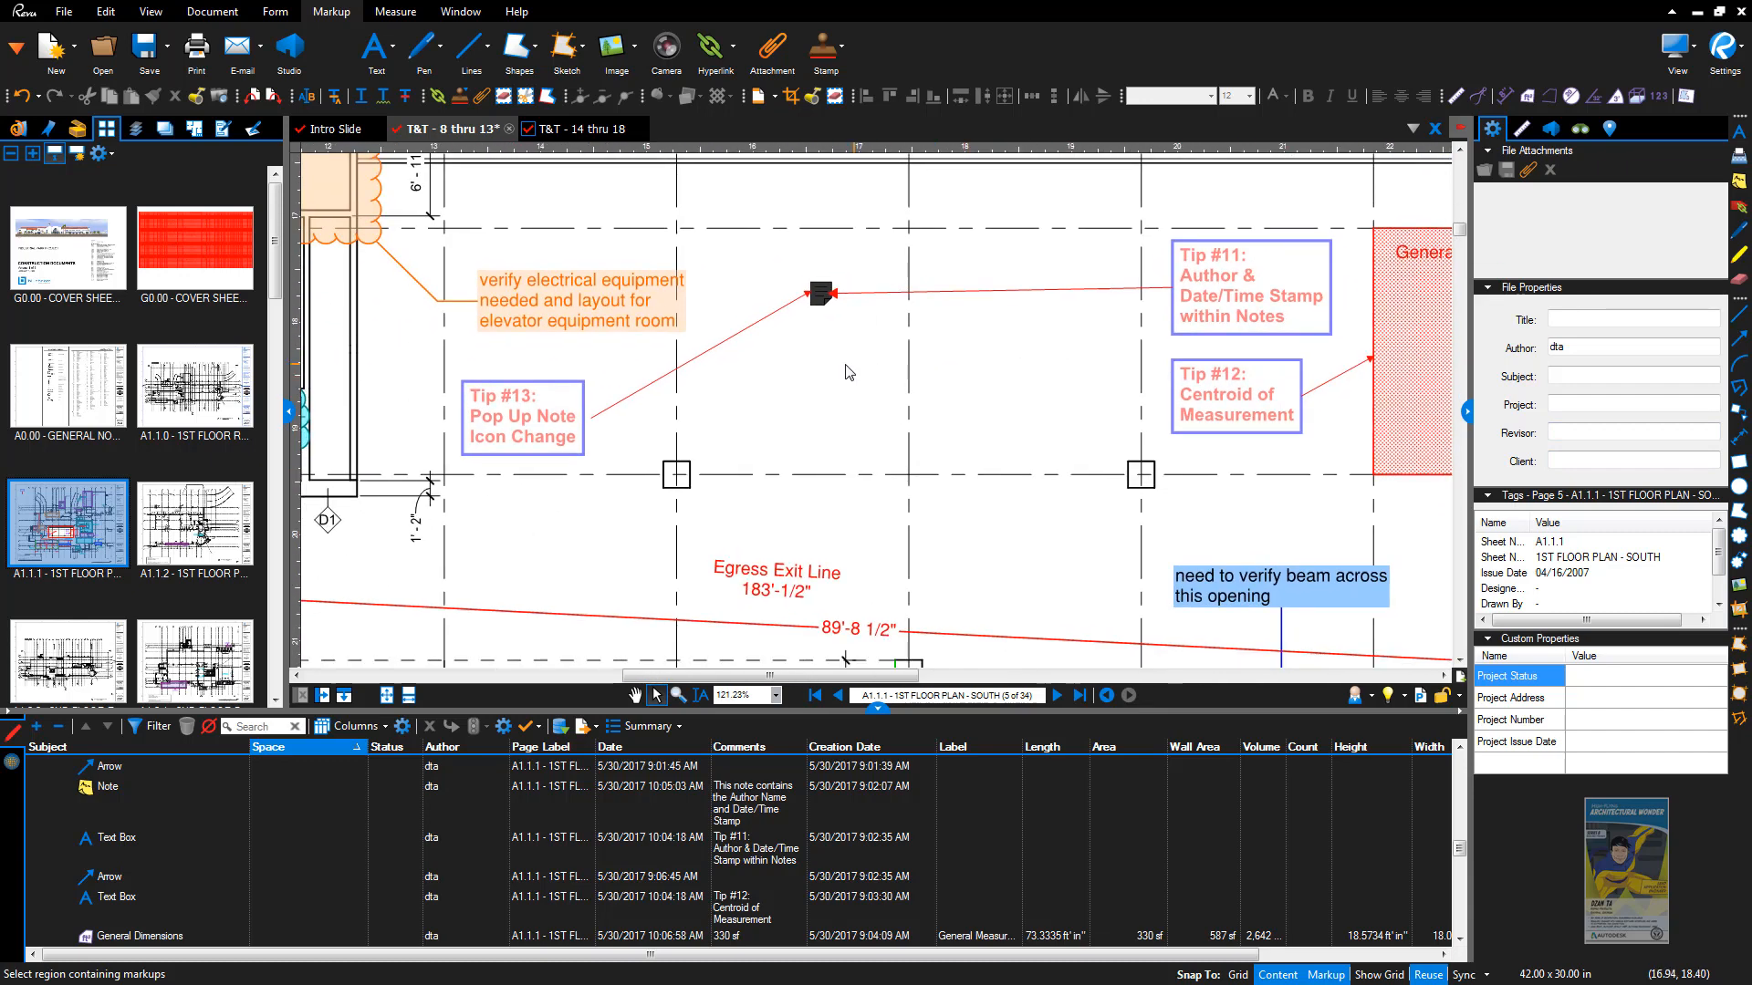
{"action": "left_click", "coordinate": [821, 295]}
{"action": "left_click", "coordinate": [1539, 407]}
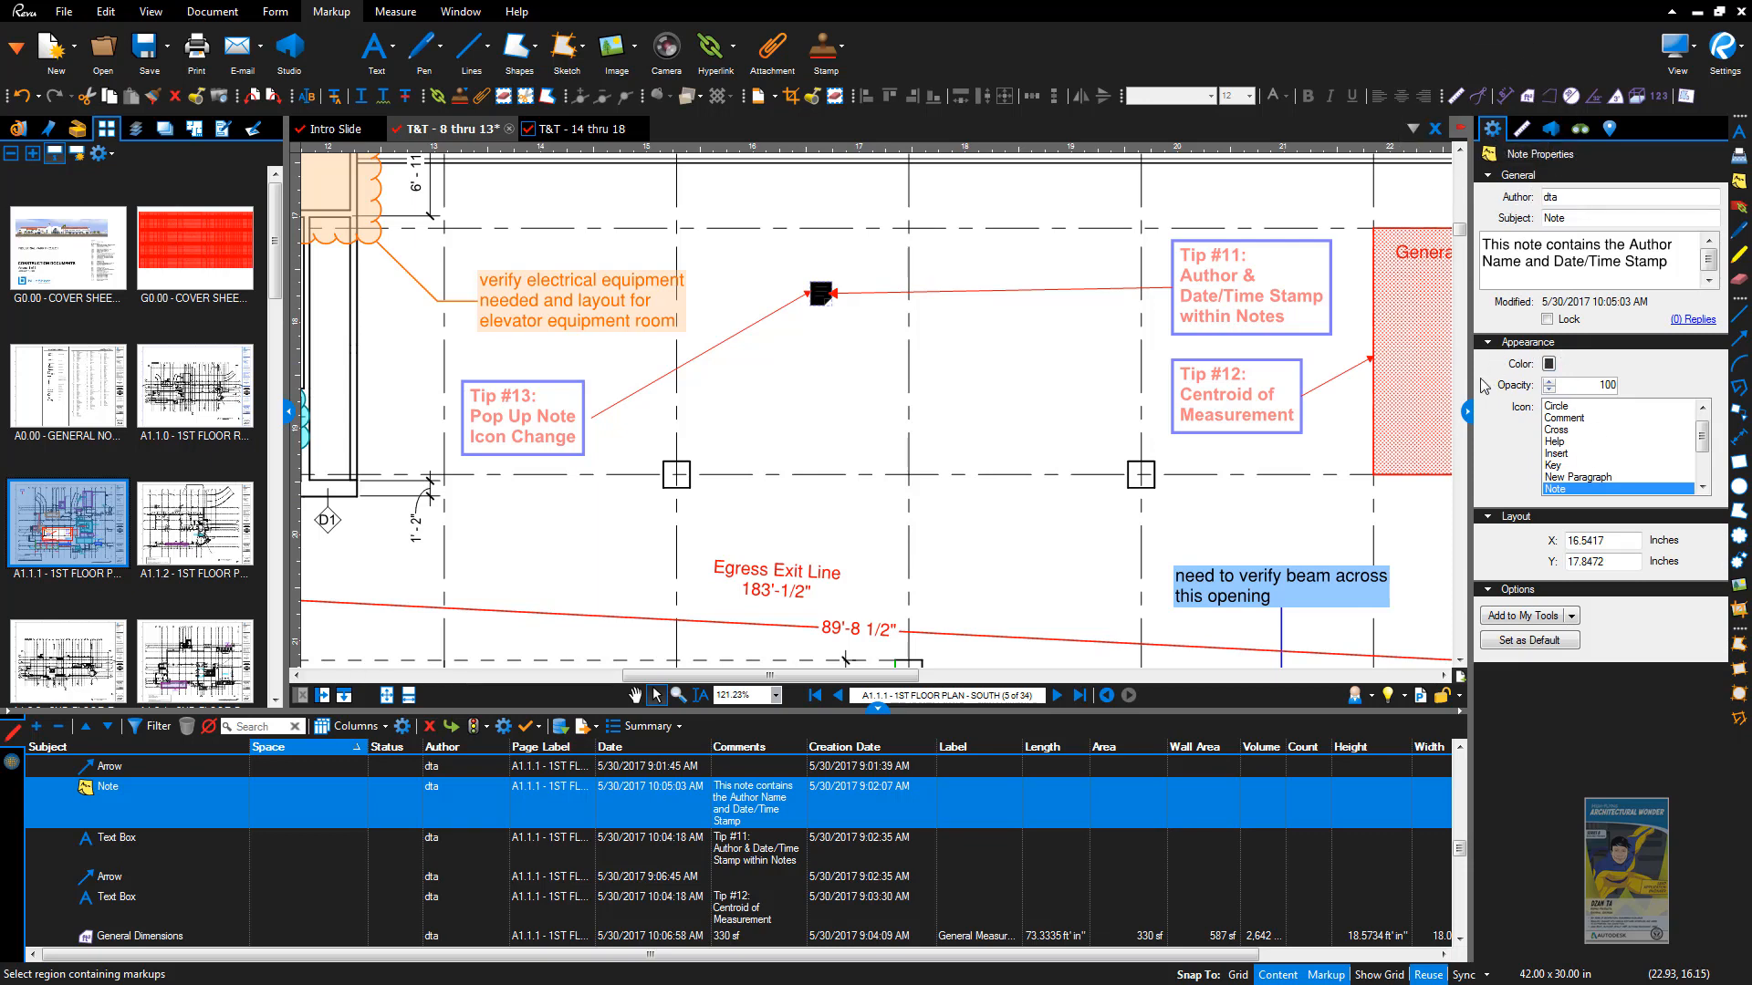
{"action": "left_click", "coordinate": [1548, 365]}
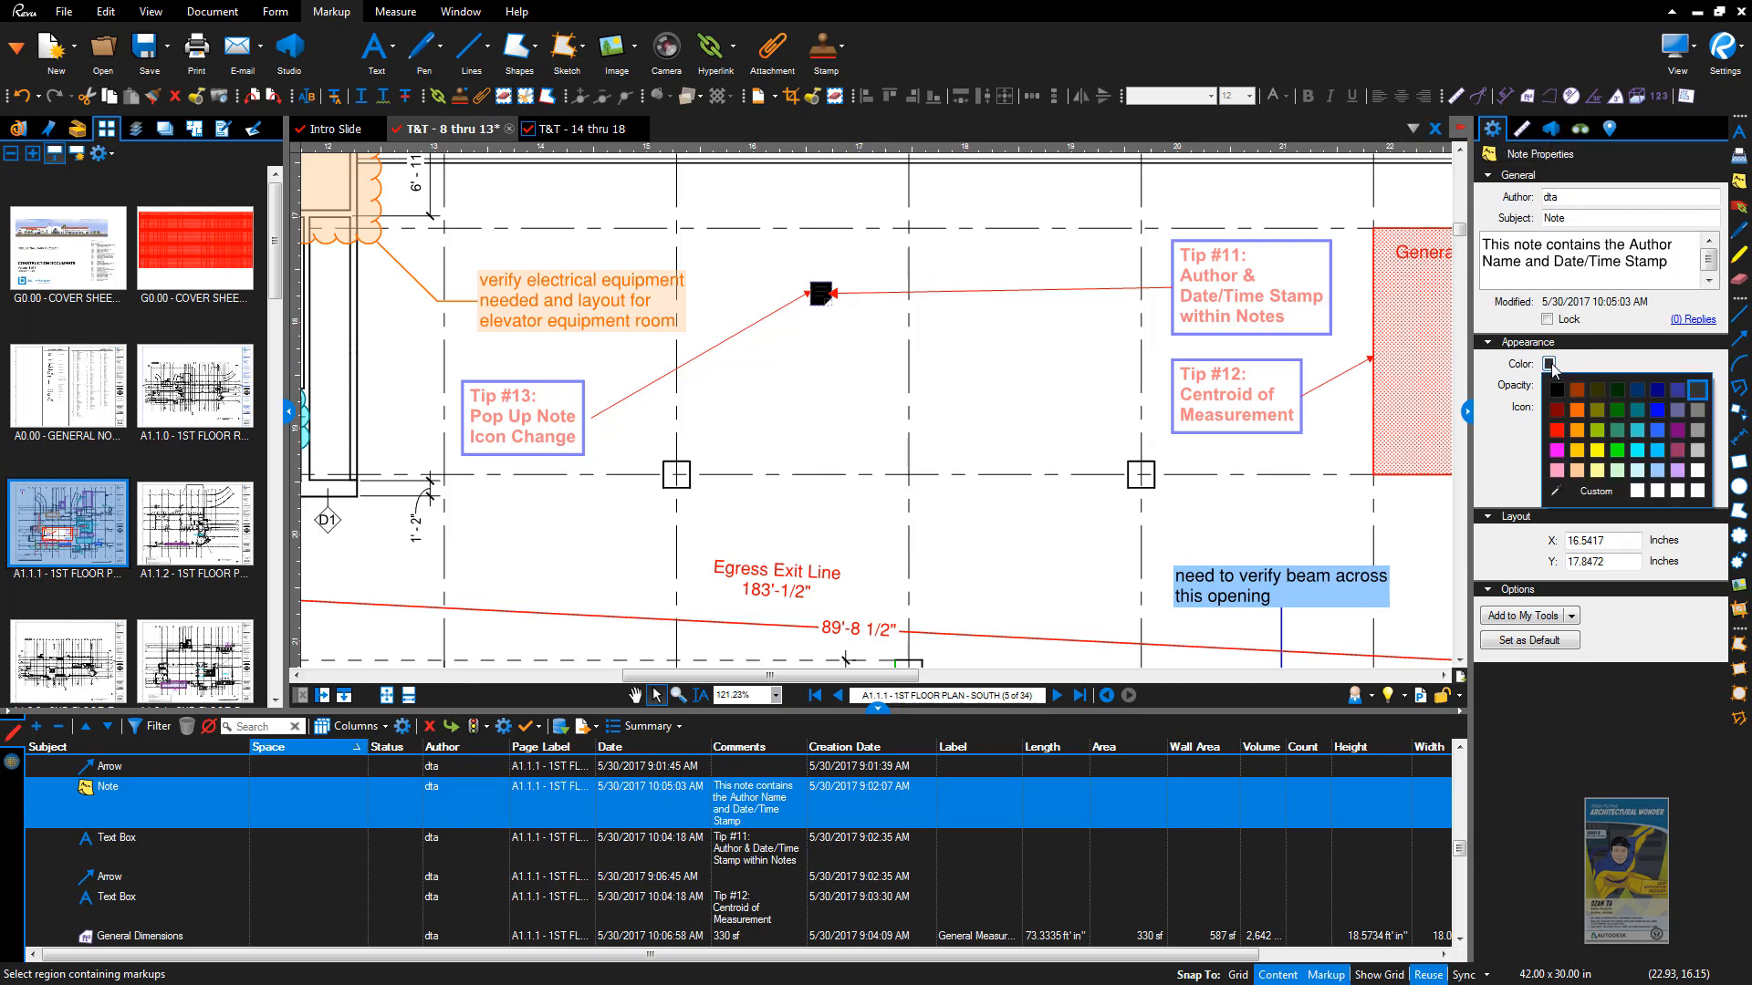
{"action": "left_click", "coordinate": [1578, 431]}
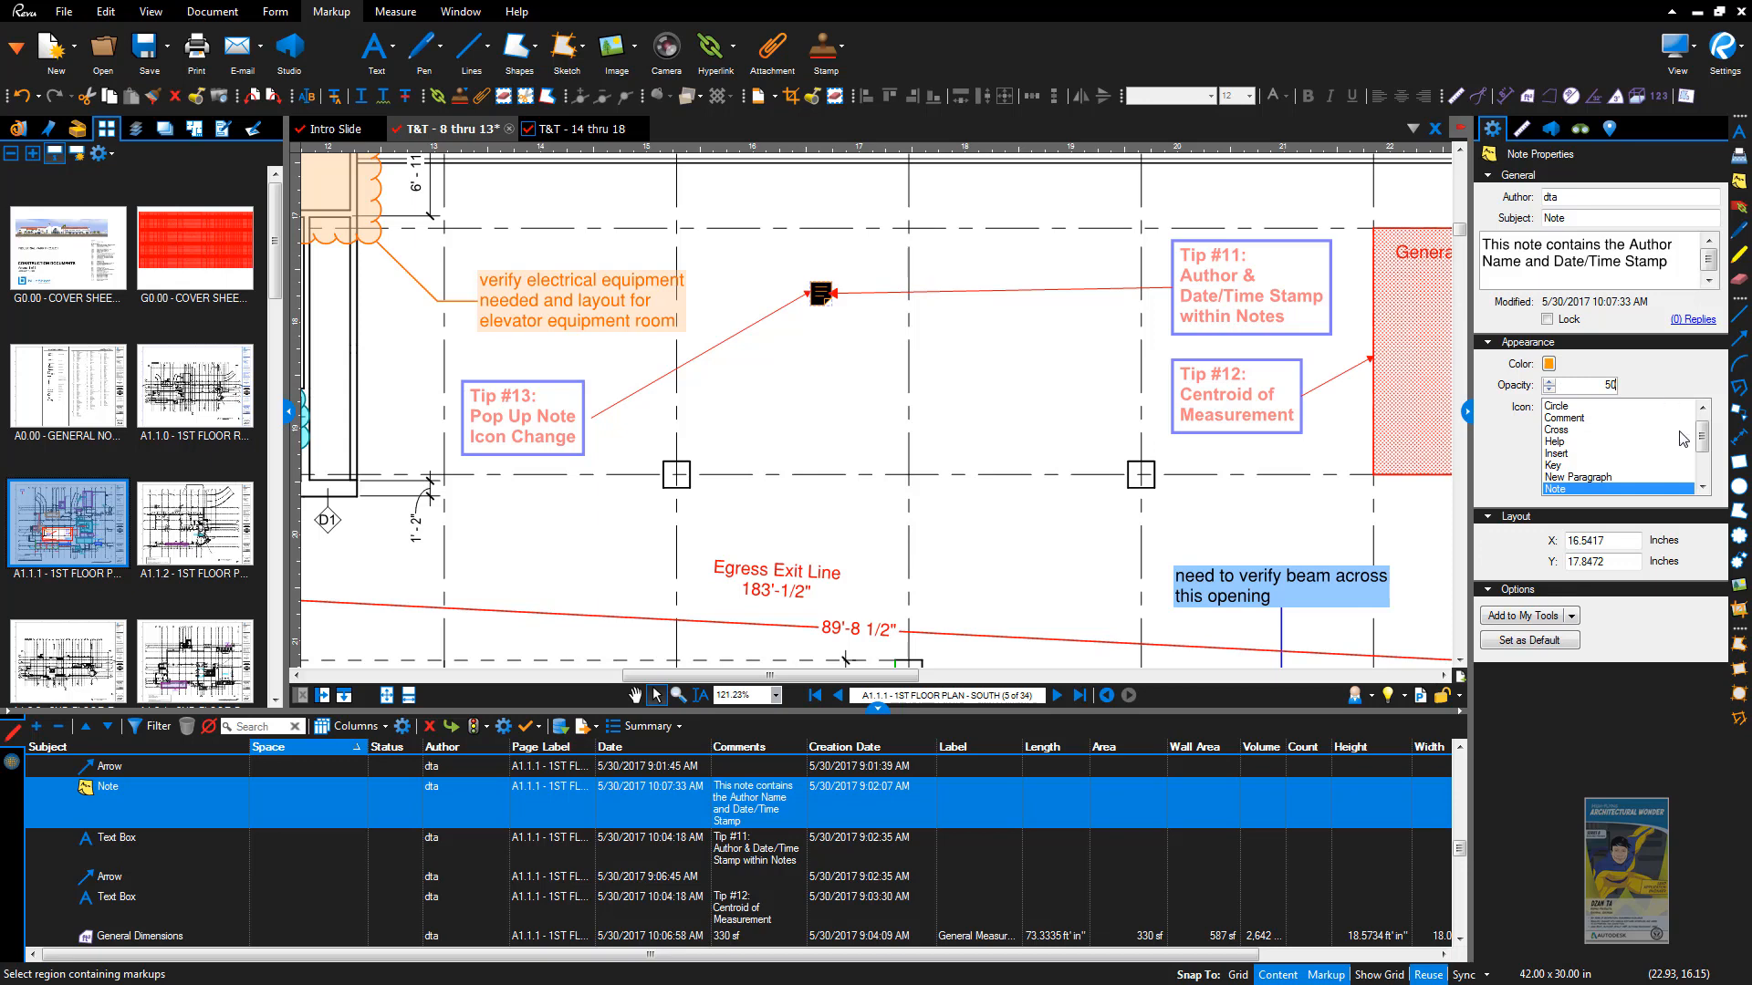
Step: Set the note's opacity to 50 and preview icon choices such as Circle, Cross, Insert and New Paragraph on it
{"action": "key", "text": "Return"}
{"action": "left_click", "coordinate": [1570, 418]}
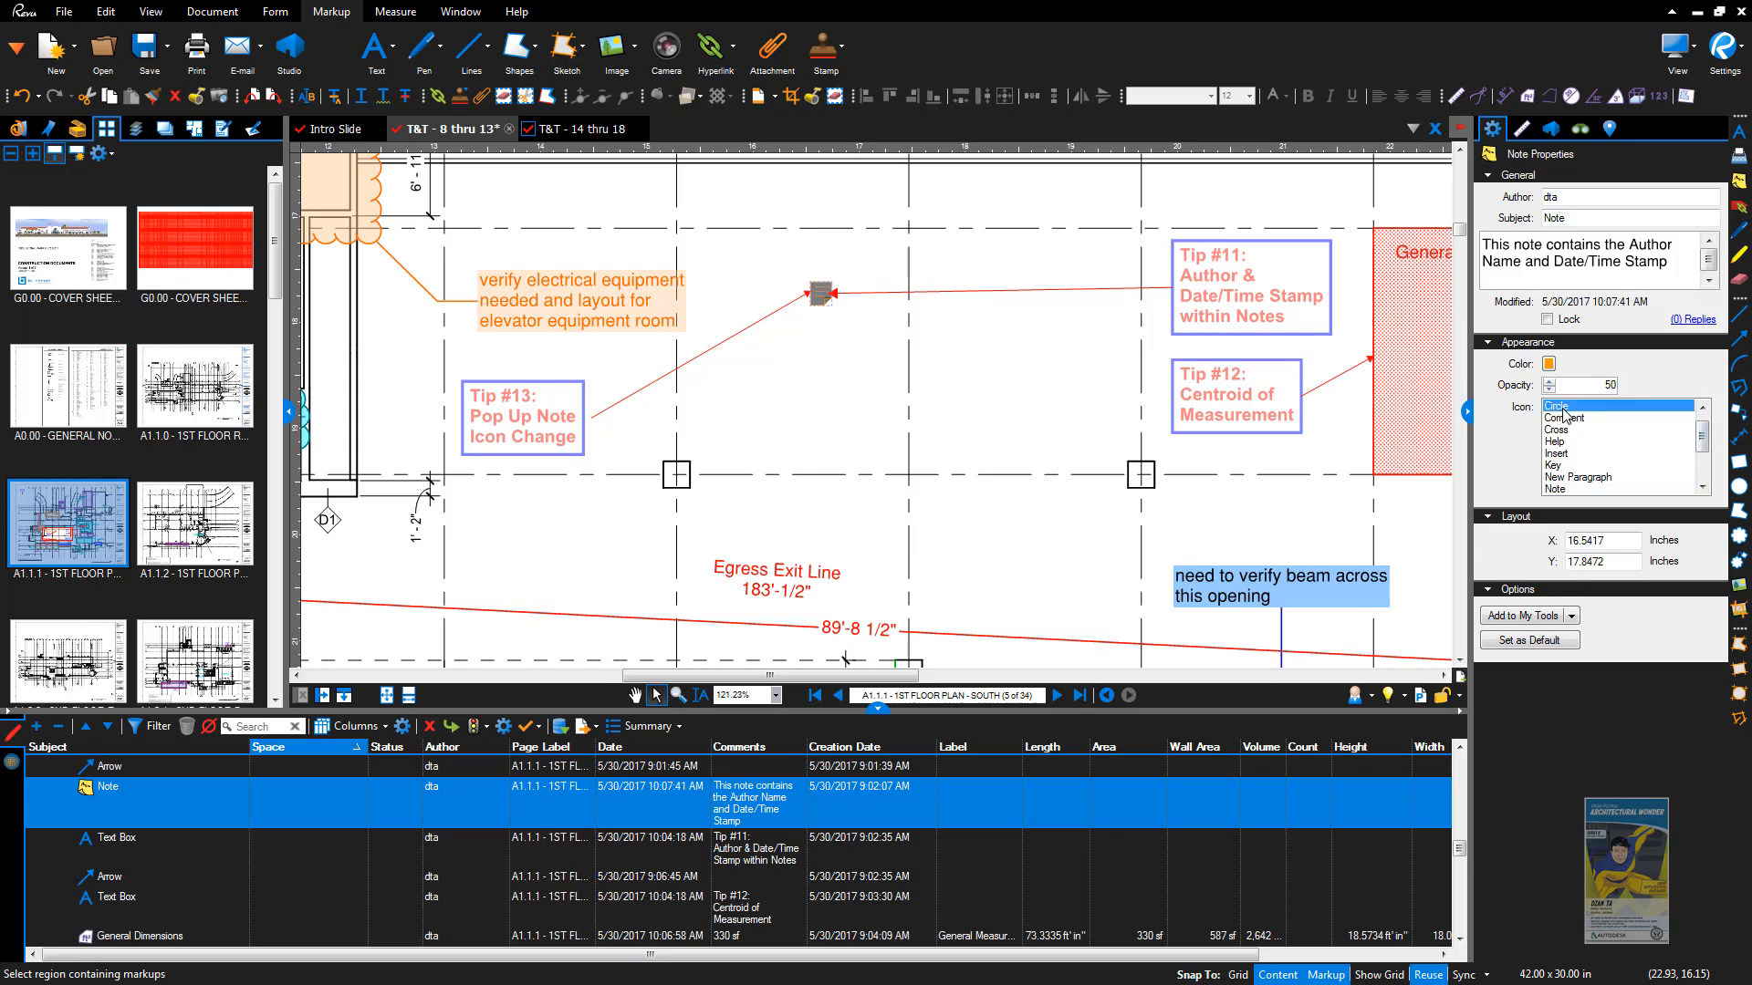
{"action": "left_click", "coordinate": [1557, 430]}
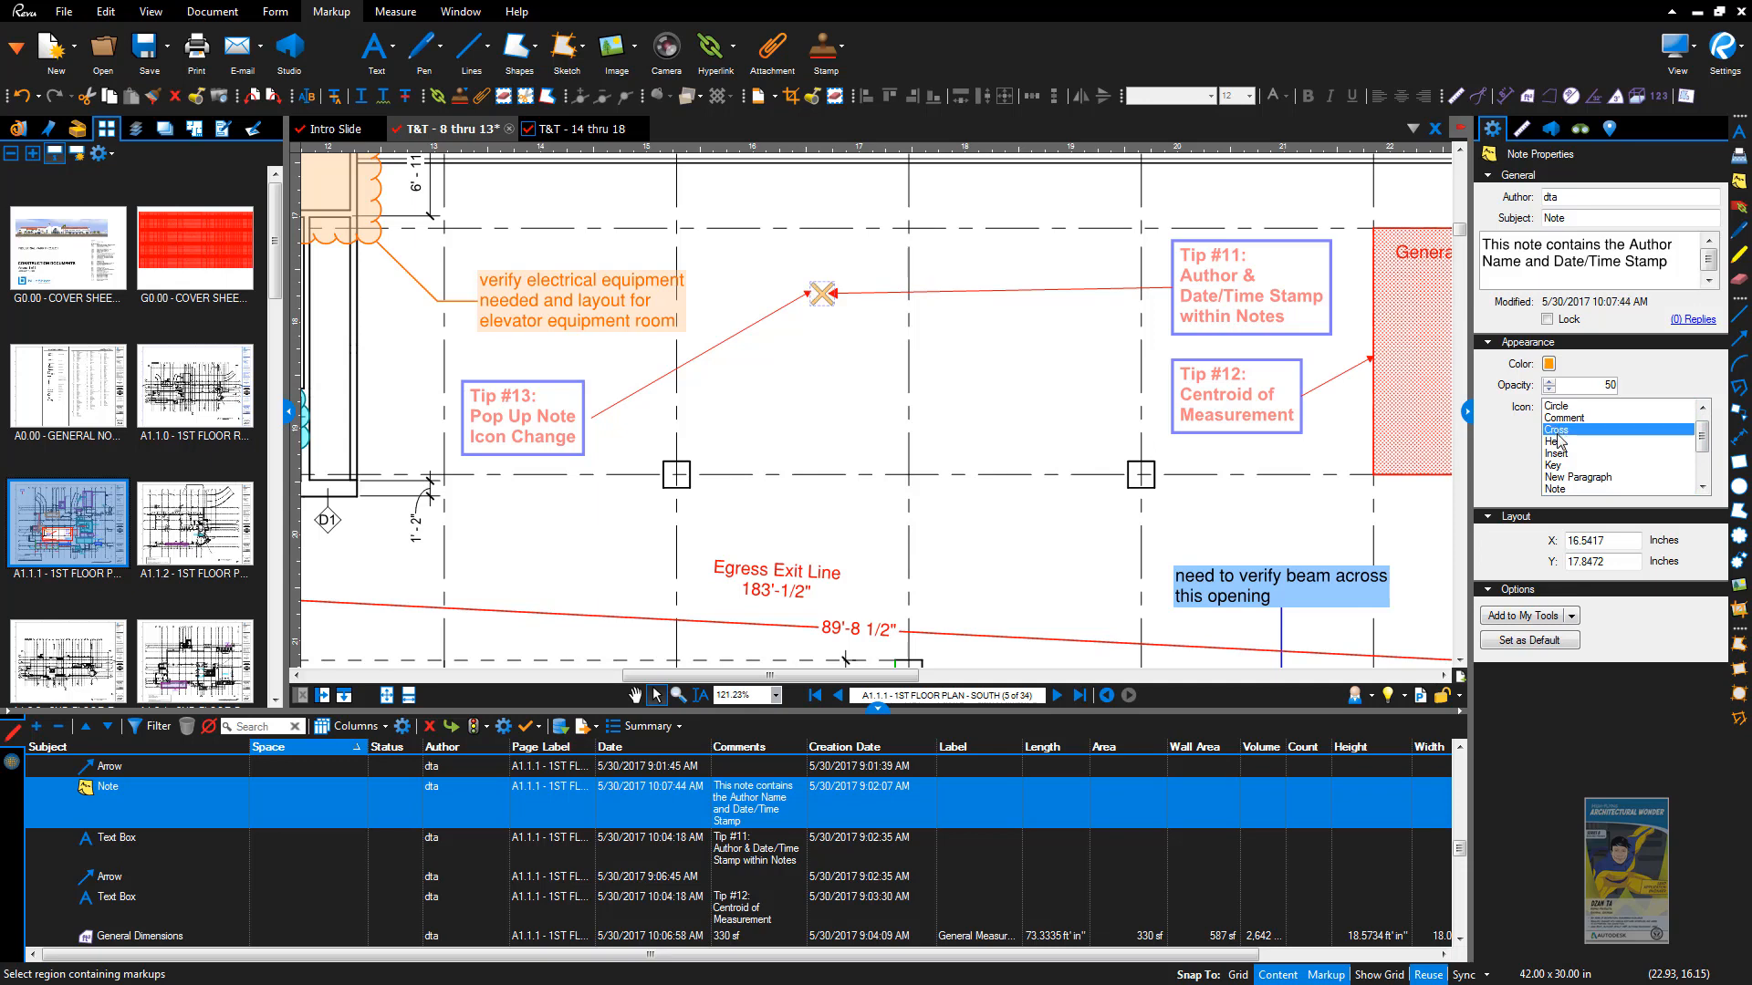
{"action": "left_click", "coordinate": [1557, 443]}
{"action": "left_click", "coordinate": [1556, 454]}
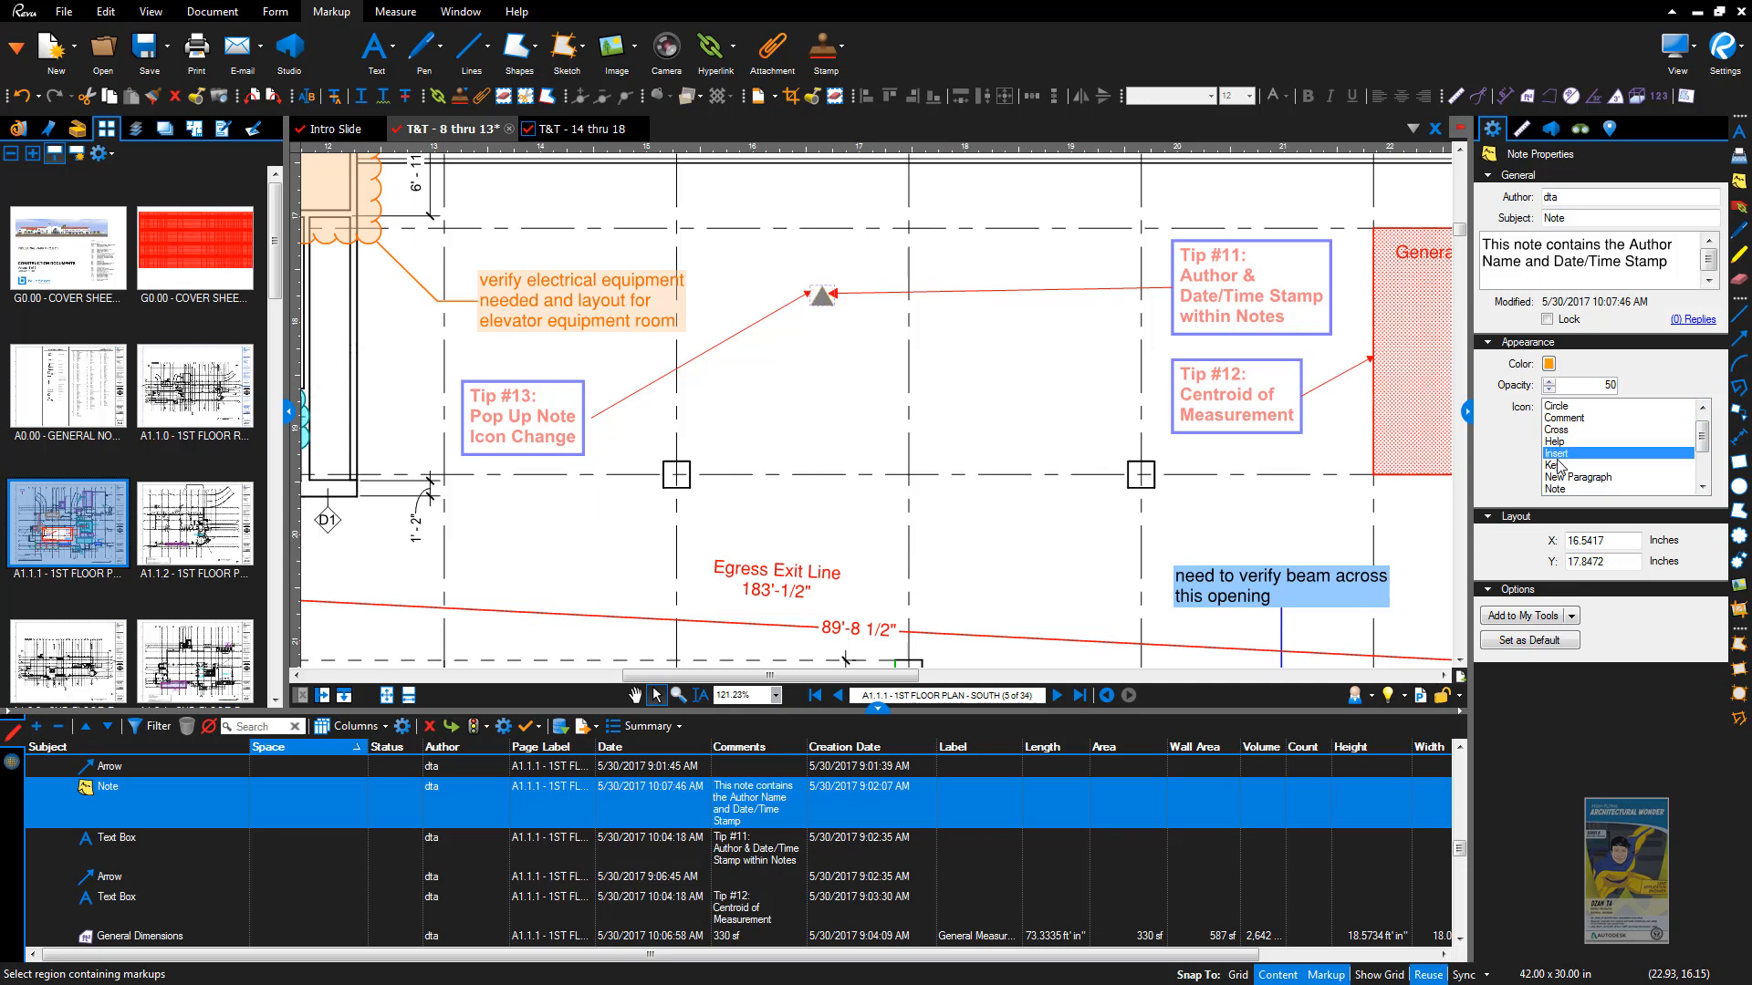
{"action": "left_click", "coordinate": [1557, 466]}
{"action": "left_click", "coordinate": [1556, 478]}
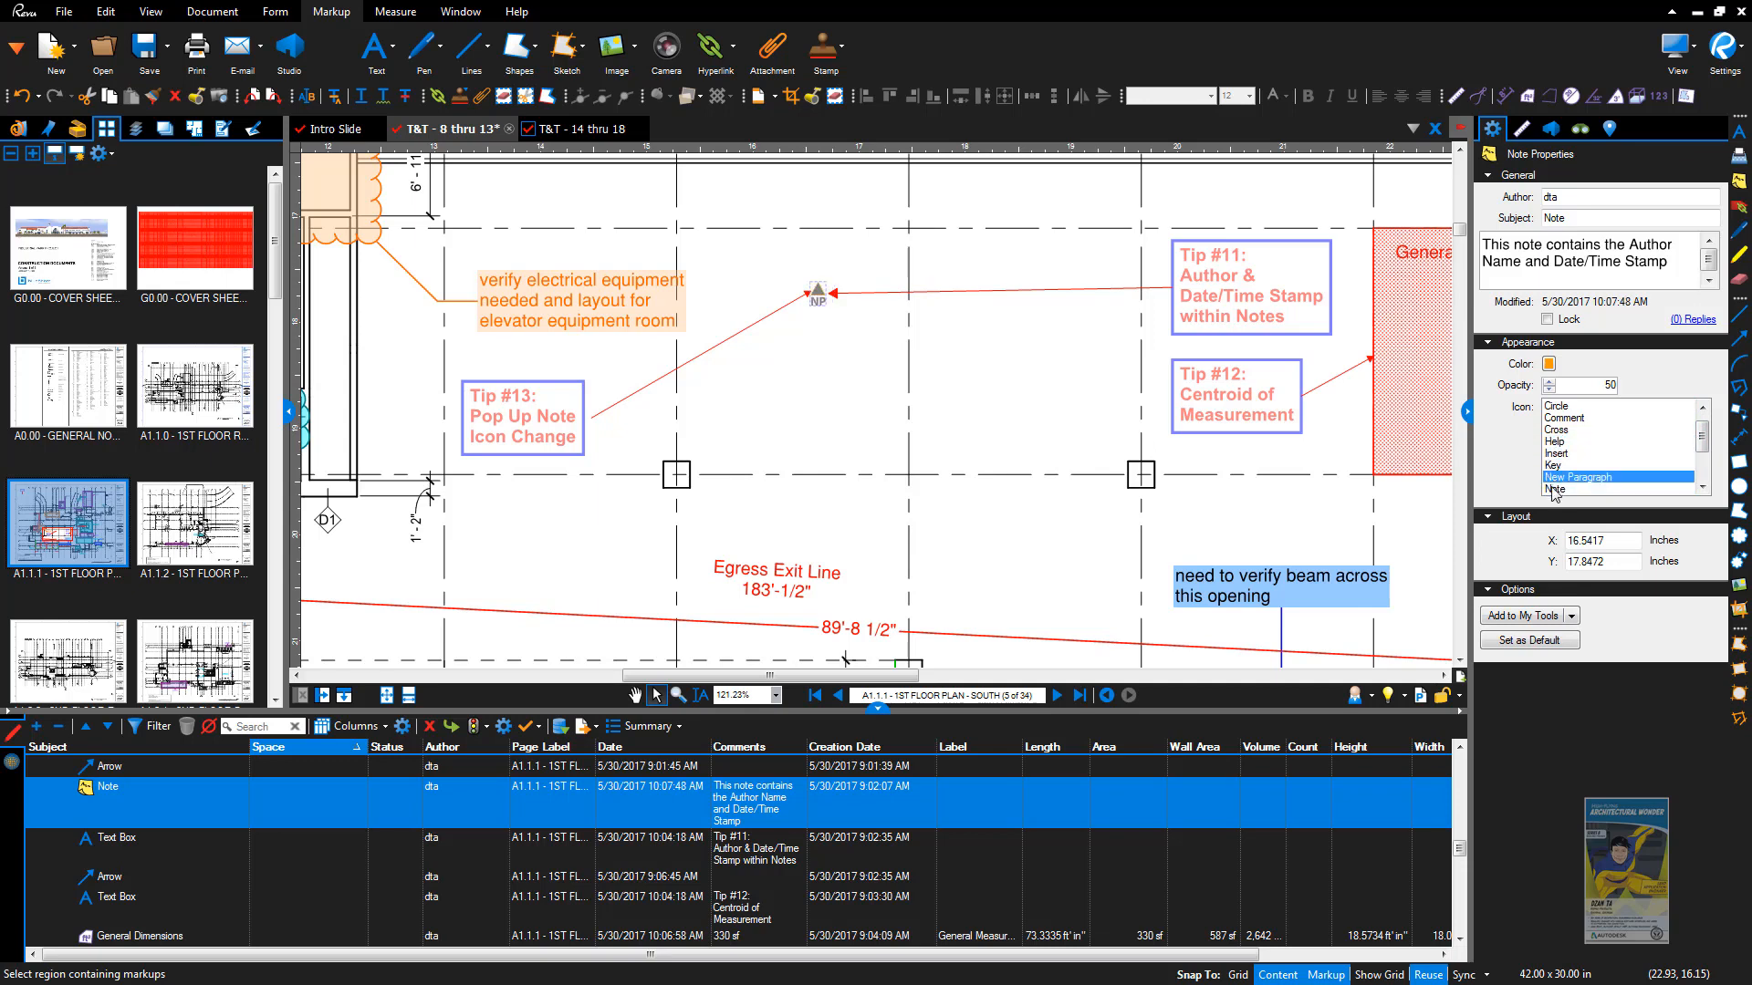
{"action": "left_click", "coordinate": [1555, 490]}
Step: Change the note's icon to Star and clear the selection
{"action": "scroll", "coordinate": [1702, 464], "scroll_direction": "down", "scroll_amount": 2}
{"action": "left_click", "coordinate": [1566, 430]}
{"action": "left_click", "coordinate": [1565, 442]}
{"action": "left_click", "coordinate": [1556, 465]}
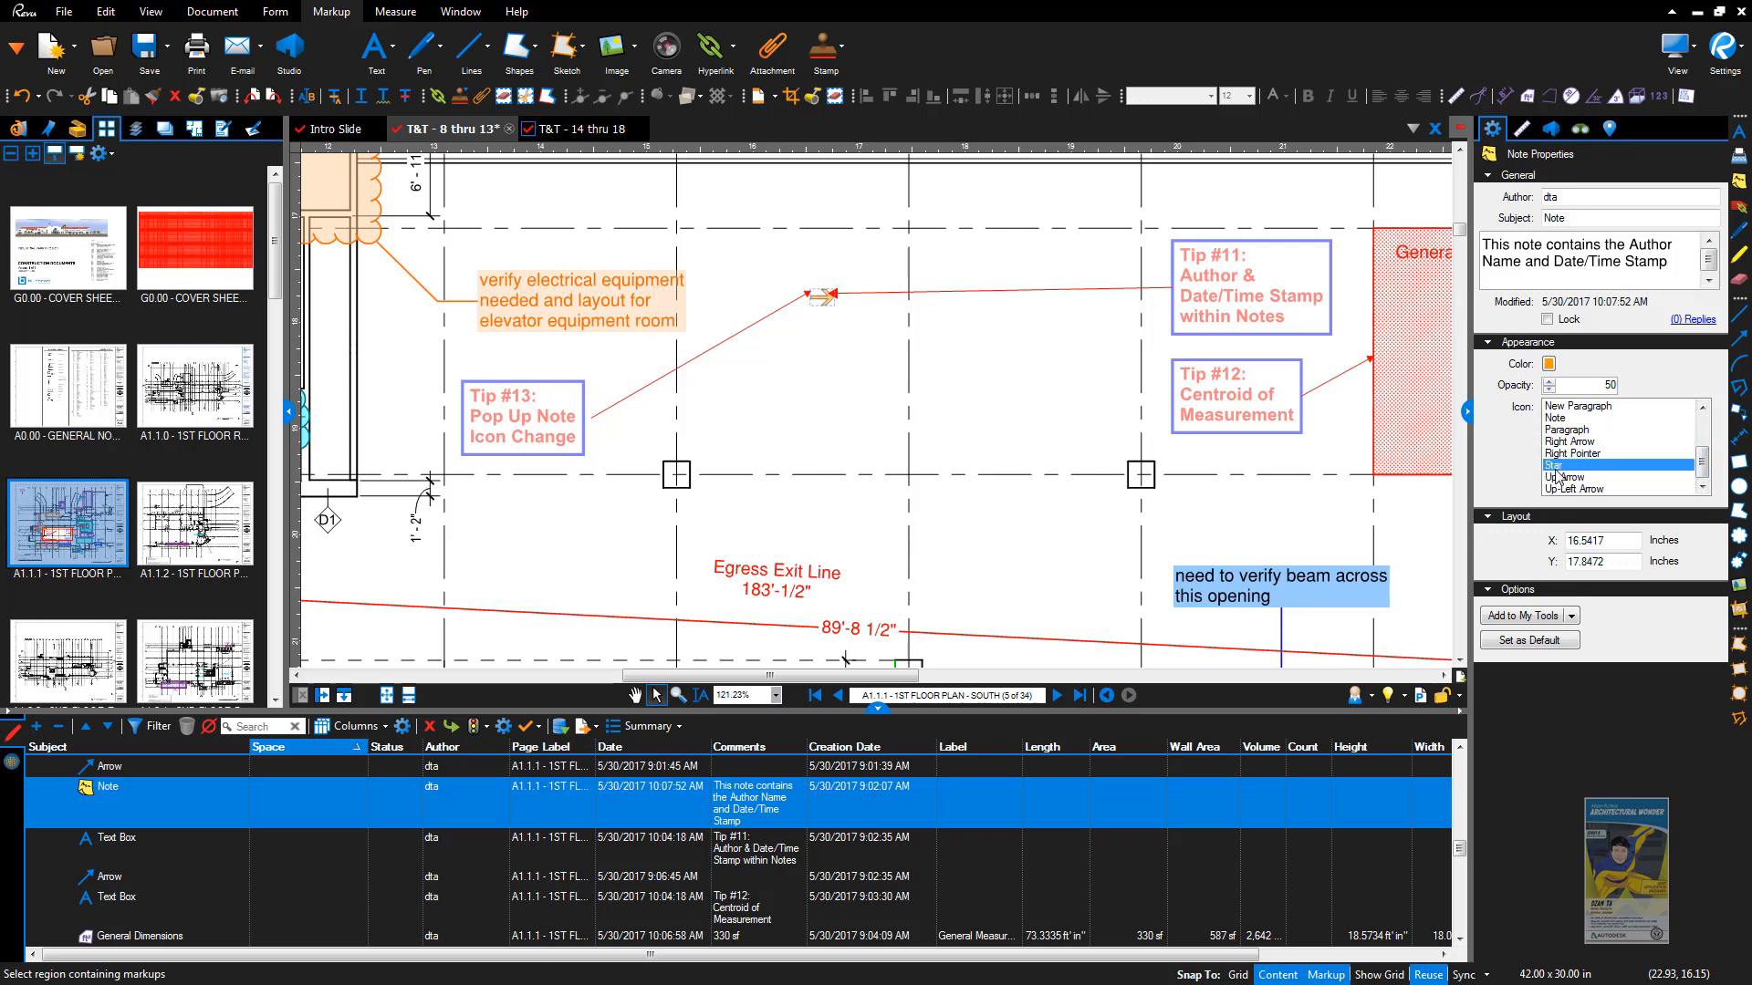
{"action": "left_click", "coordinate": [1092, 411]}
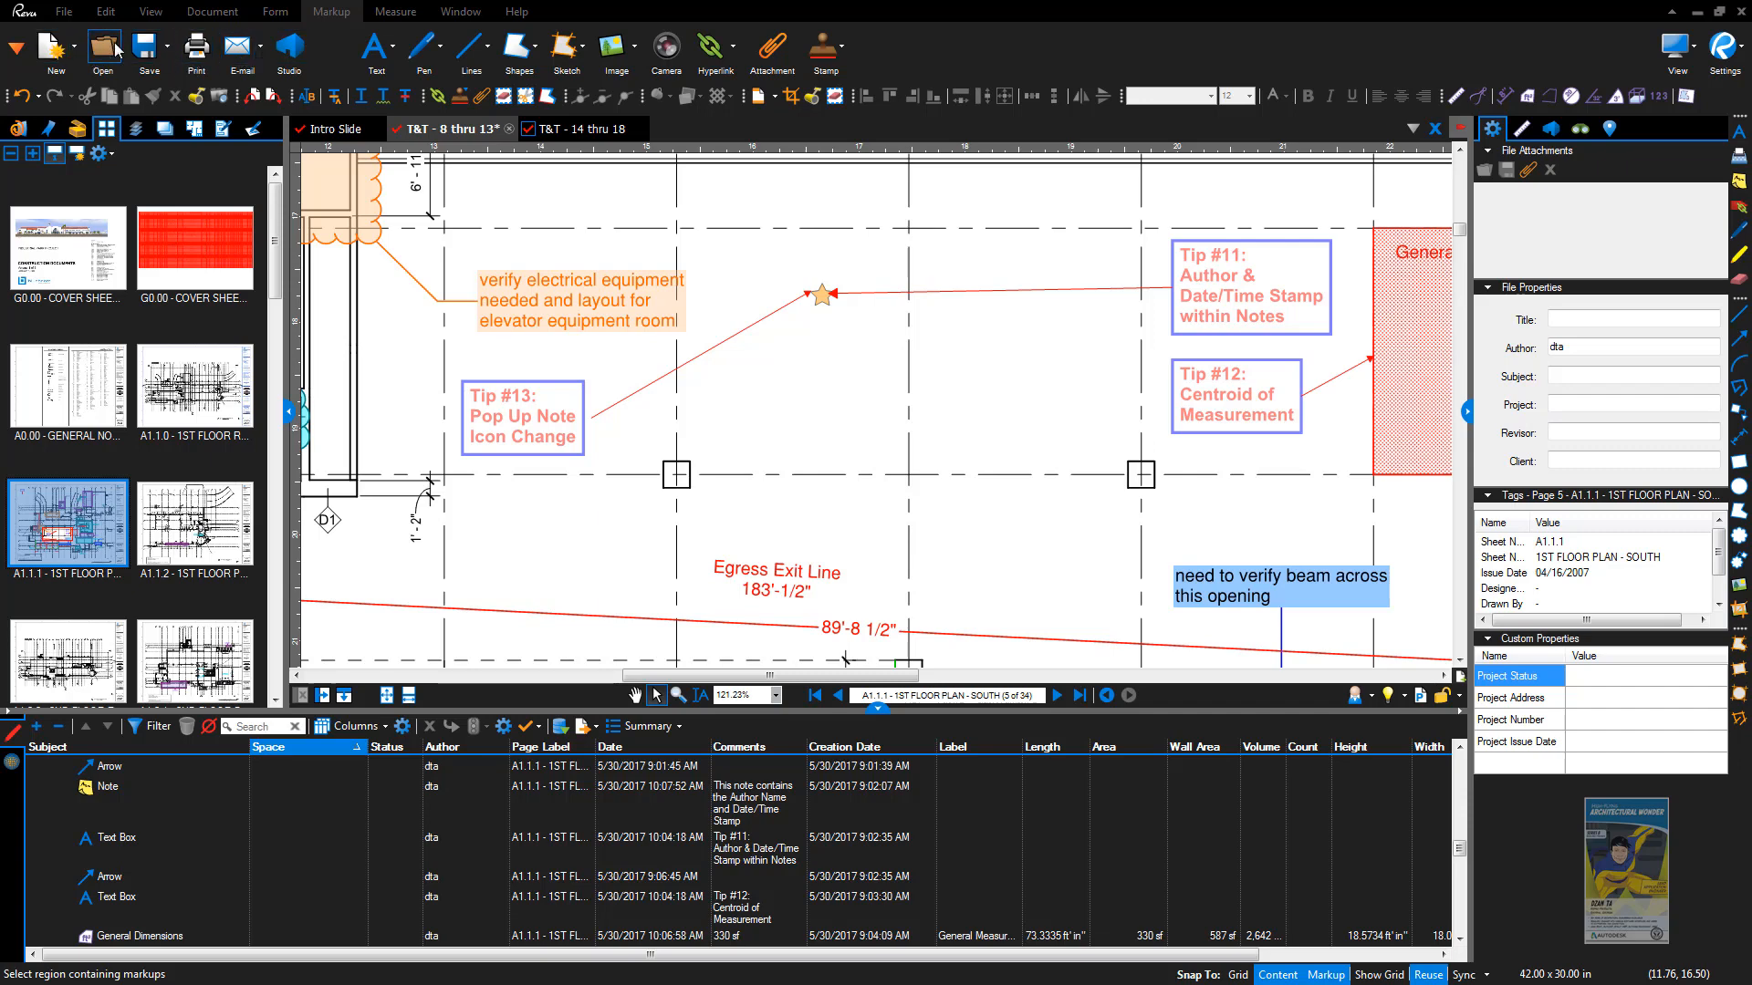
Step: Review the recipient, subject and message stored in Revu Demo Email Template A through the e-mail template manager, and close it
{"action": "left_click", "coordinate": [261, 53]}
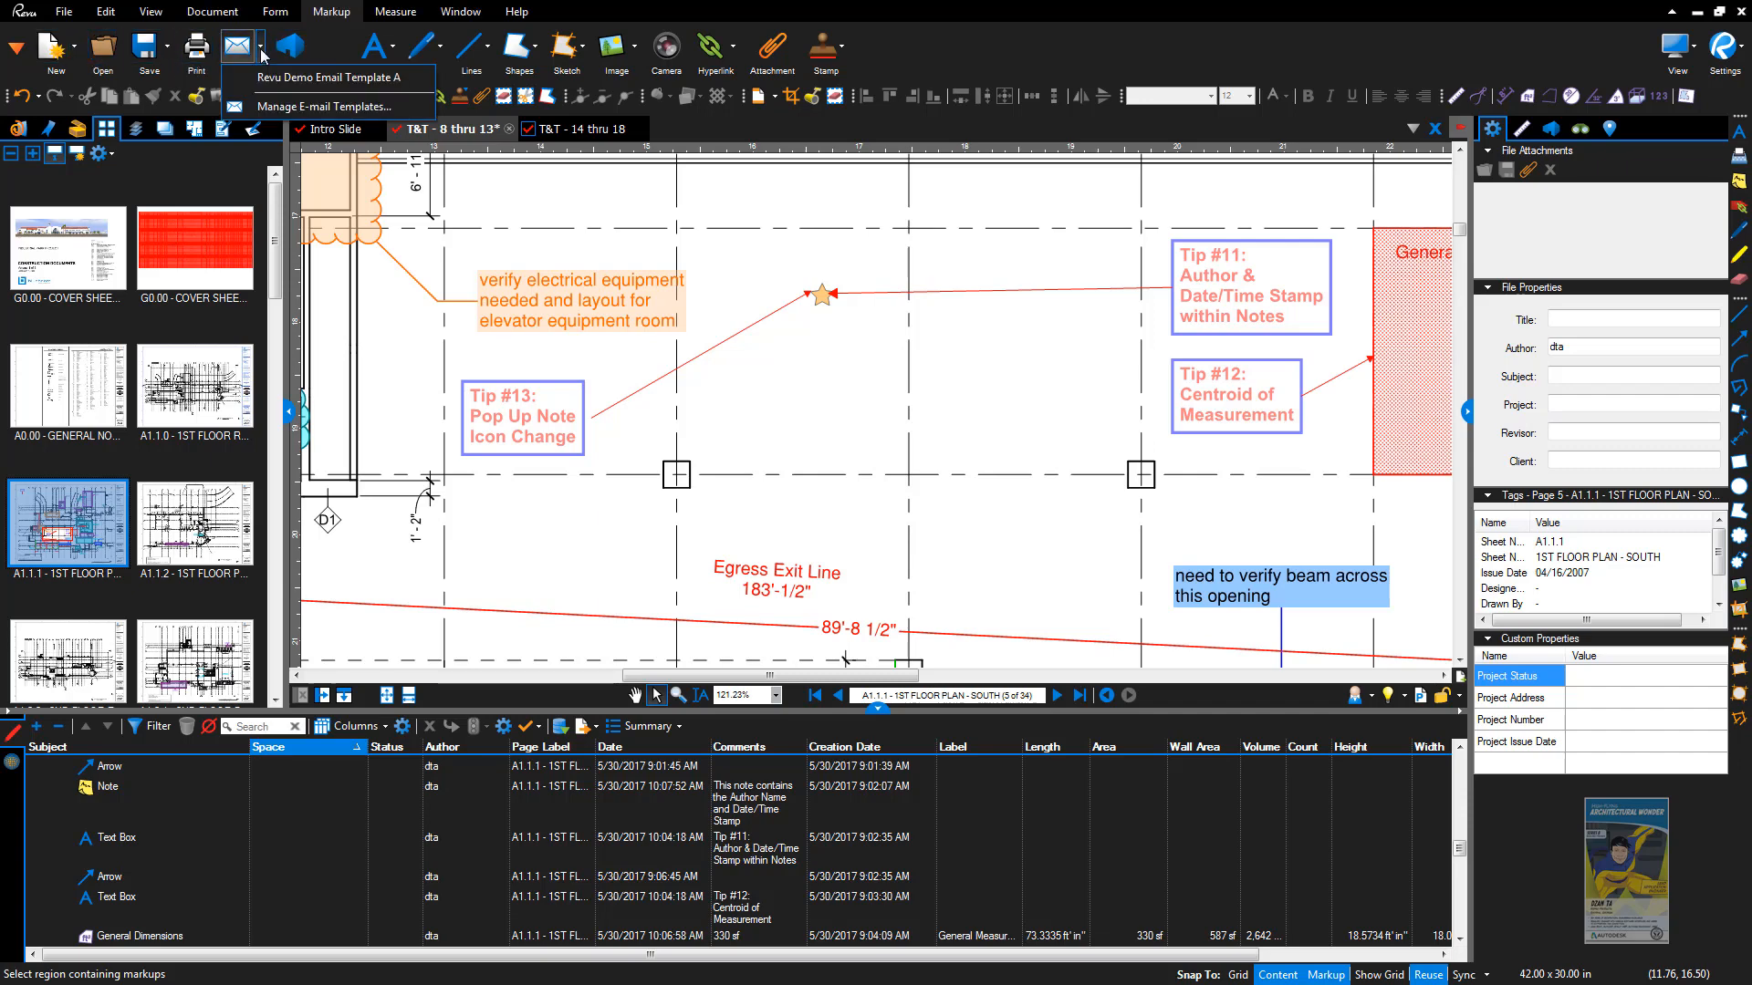
{"action": "left_click", "coordinate": [307, 110]}
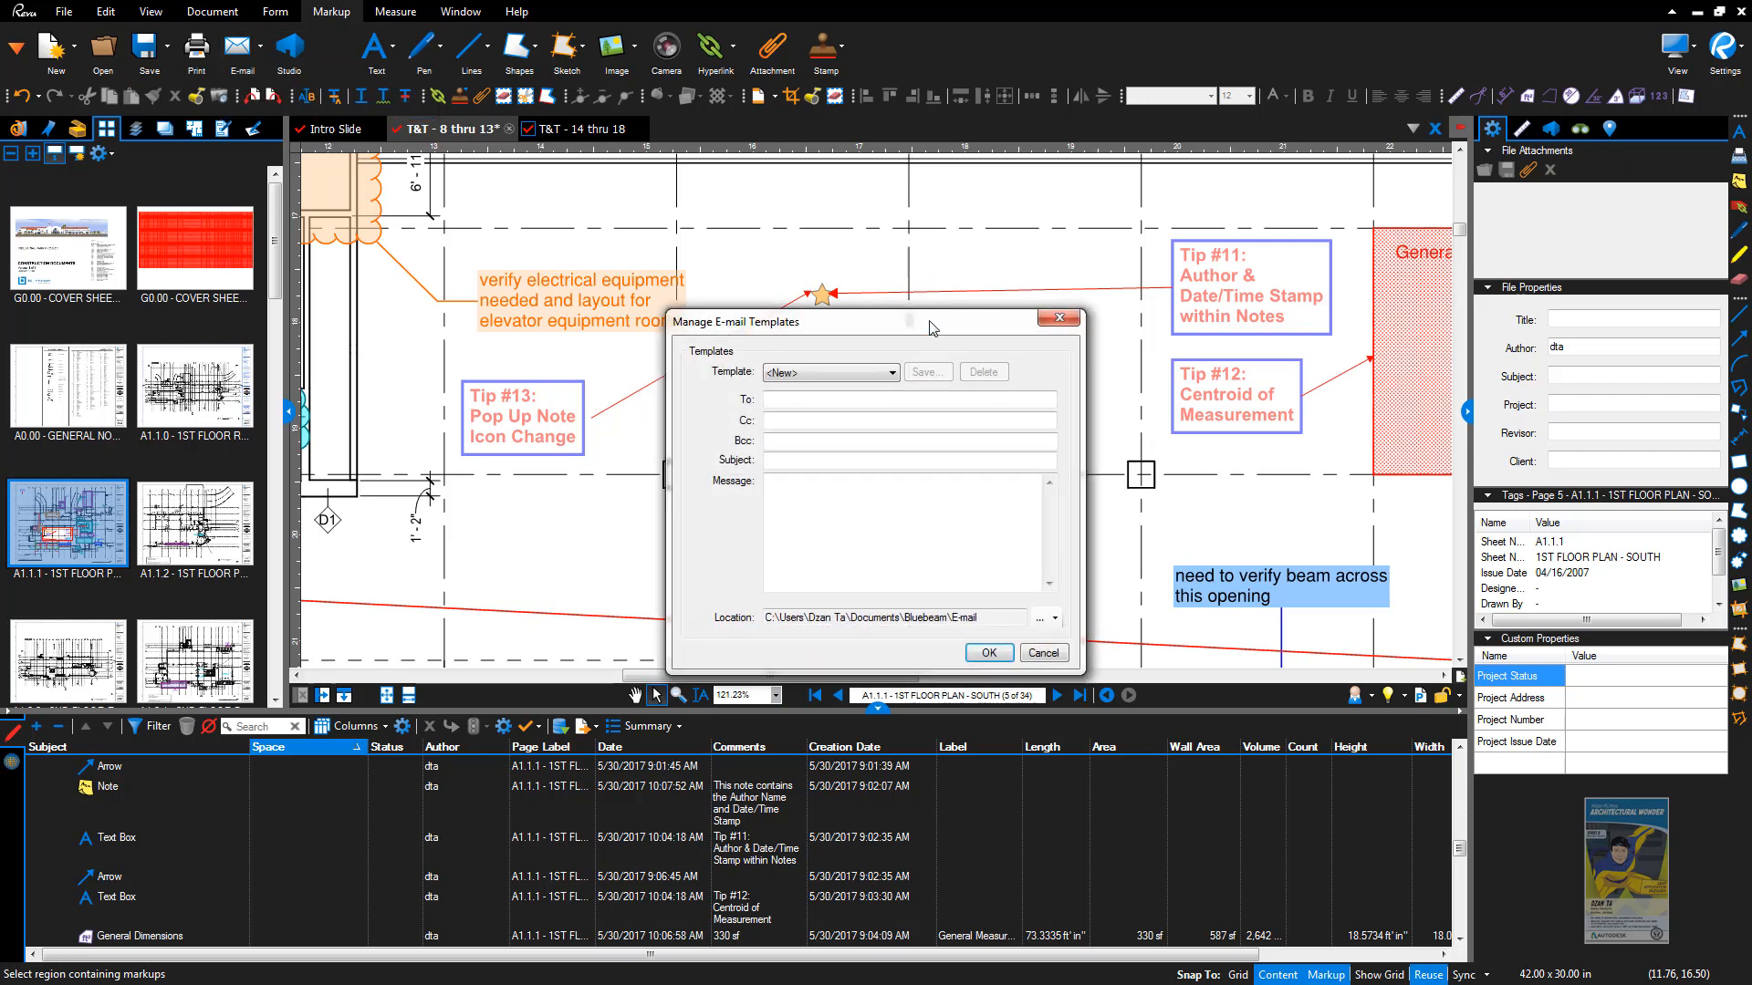
{"action": "left_click", "coordinate": [811, 397]}
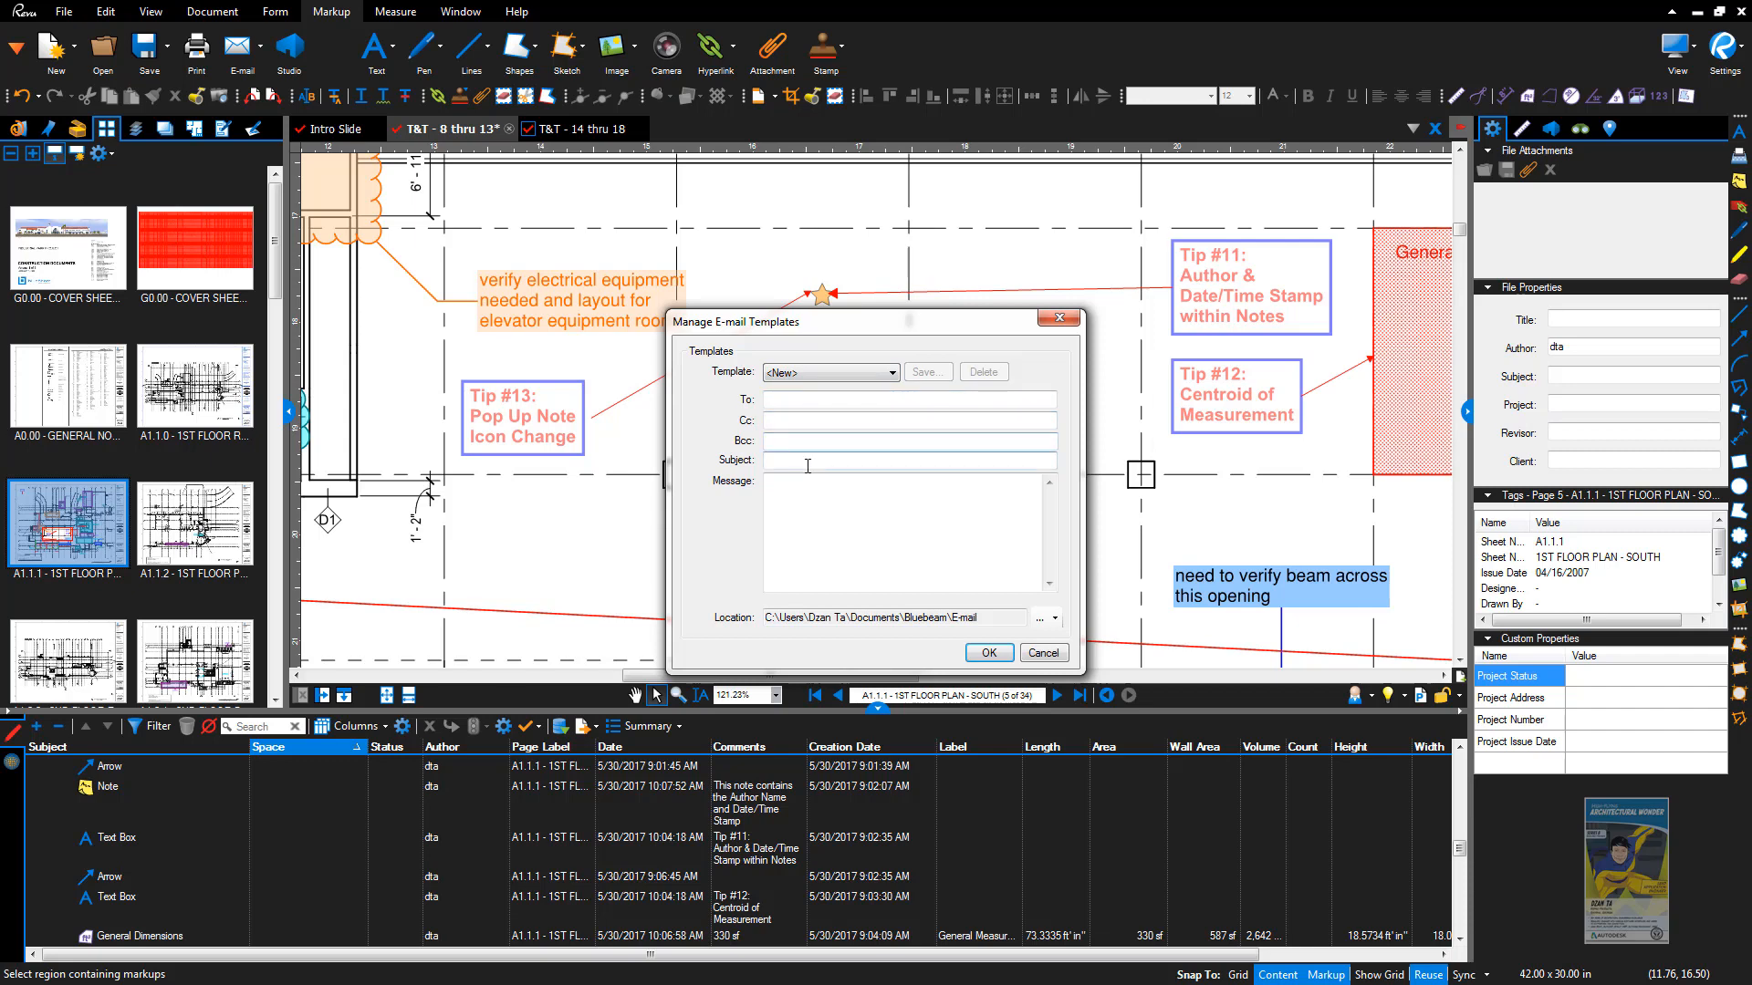
{"action": "left_click", "coordinate": [801, 373]}
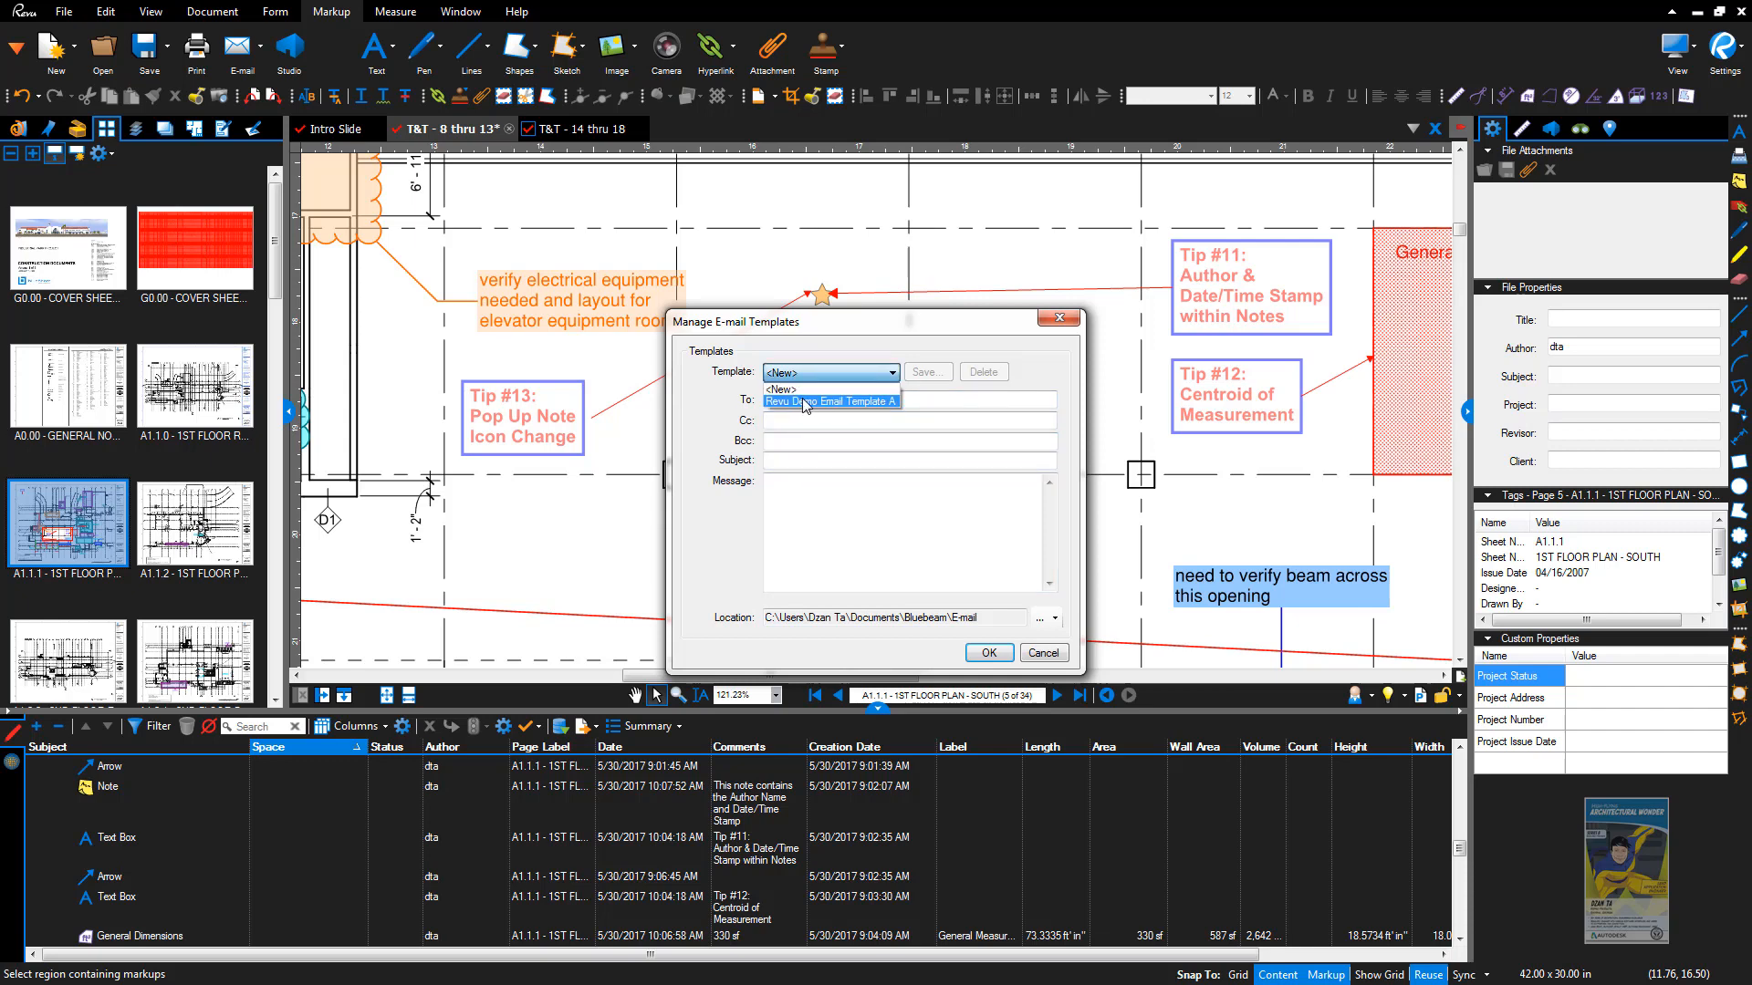
{"action": "left_click", "coordinate": [805, 402]}
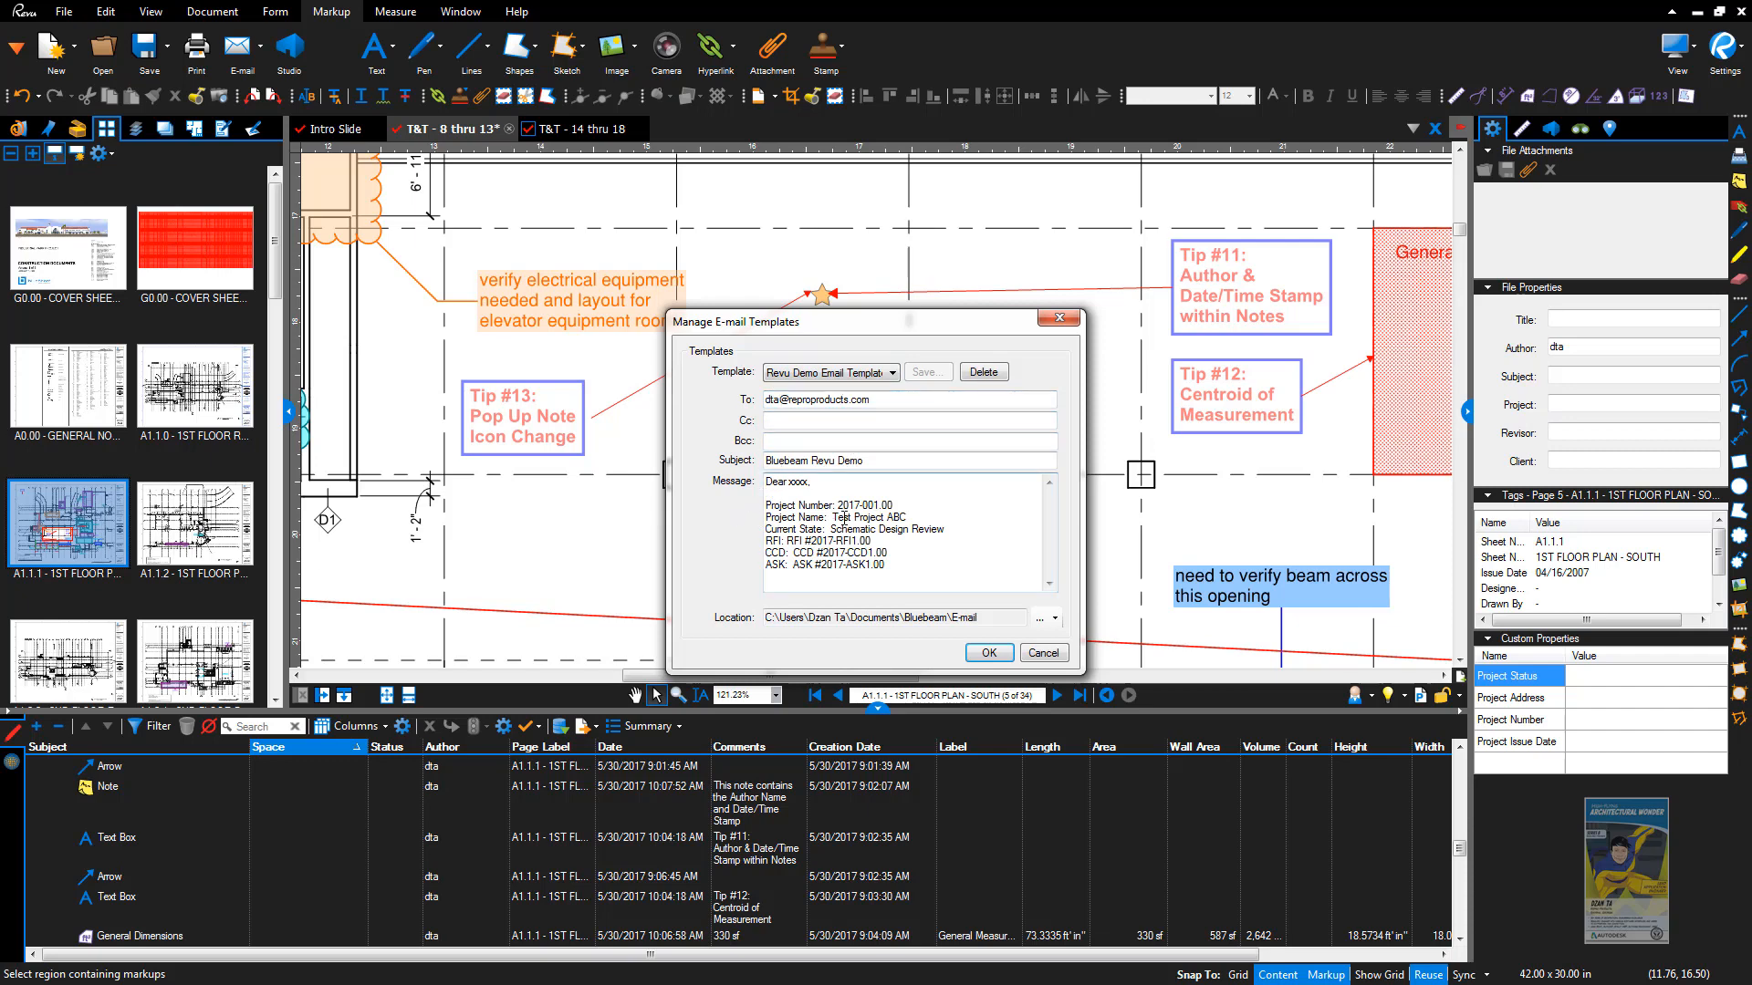
{"action": "left_click", "coordinate": [989, 653]}
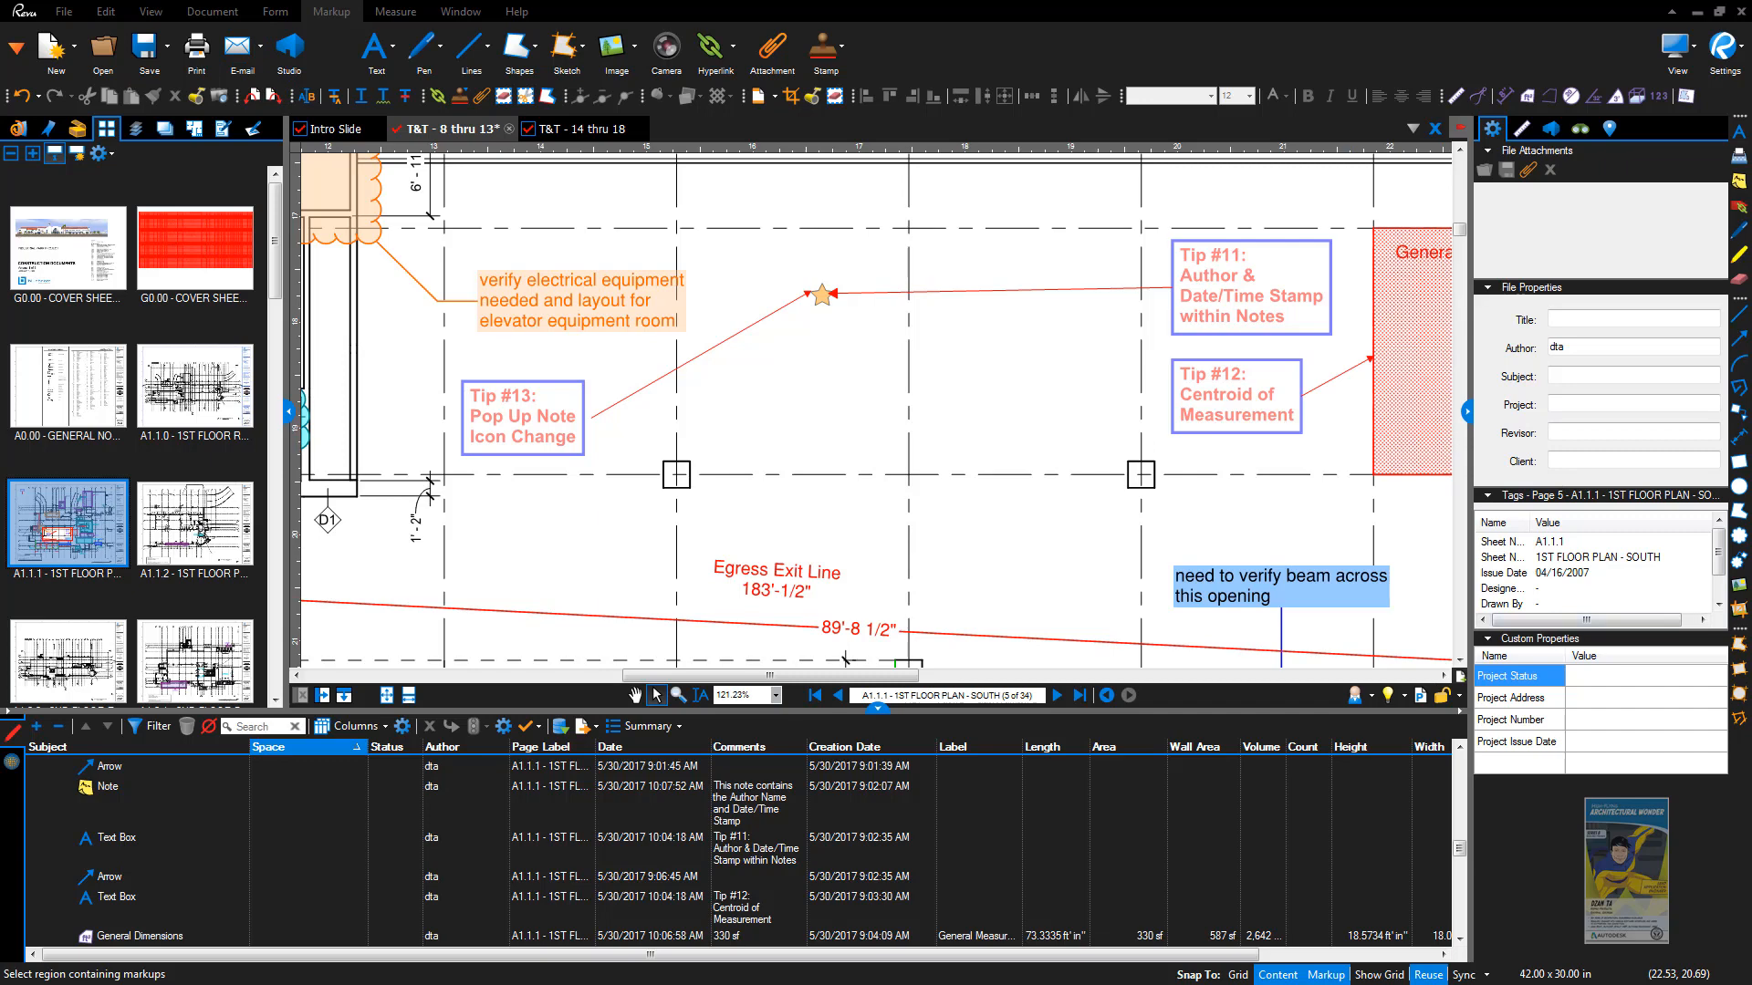
Step: Start an e-mail of the current drawing set based on Revu Demo Email Template A
{"action": "left_click", "coordinate": [262, 48]}
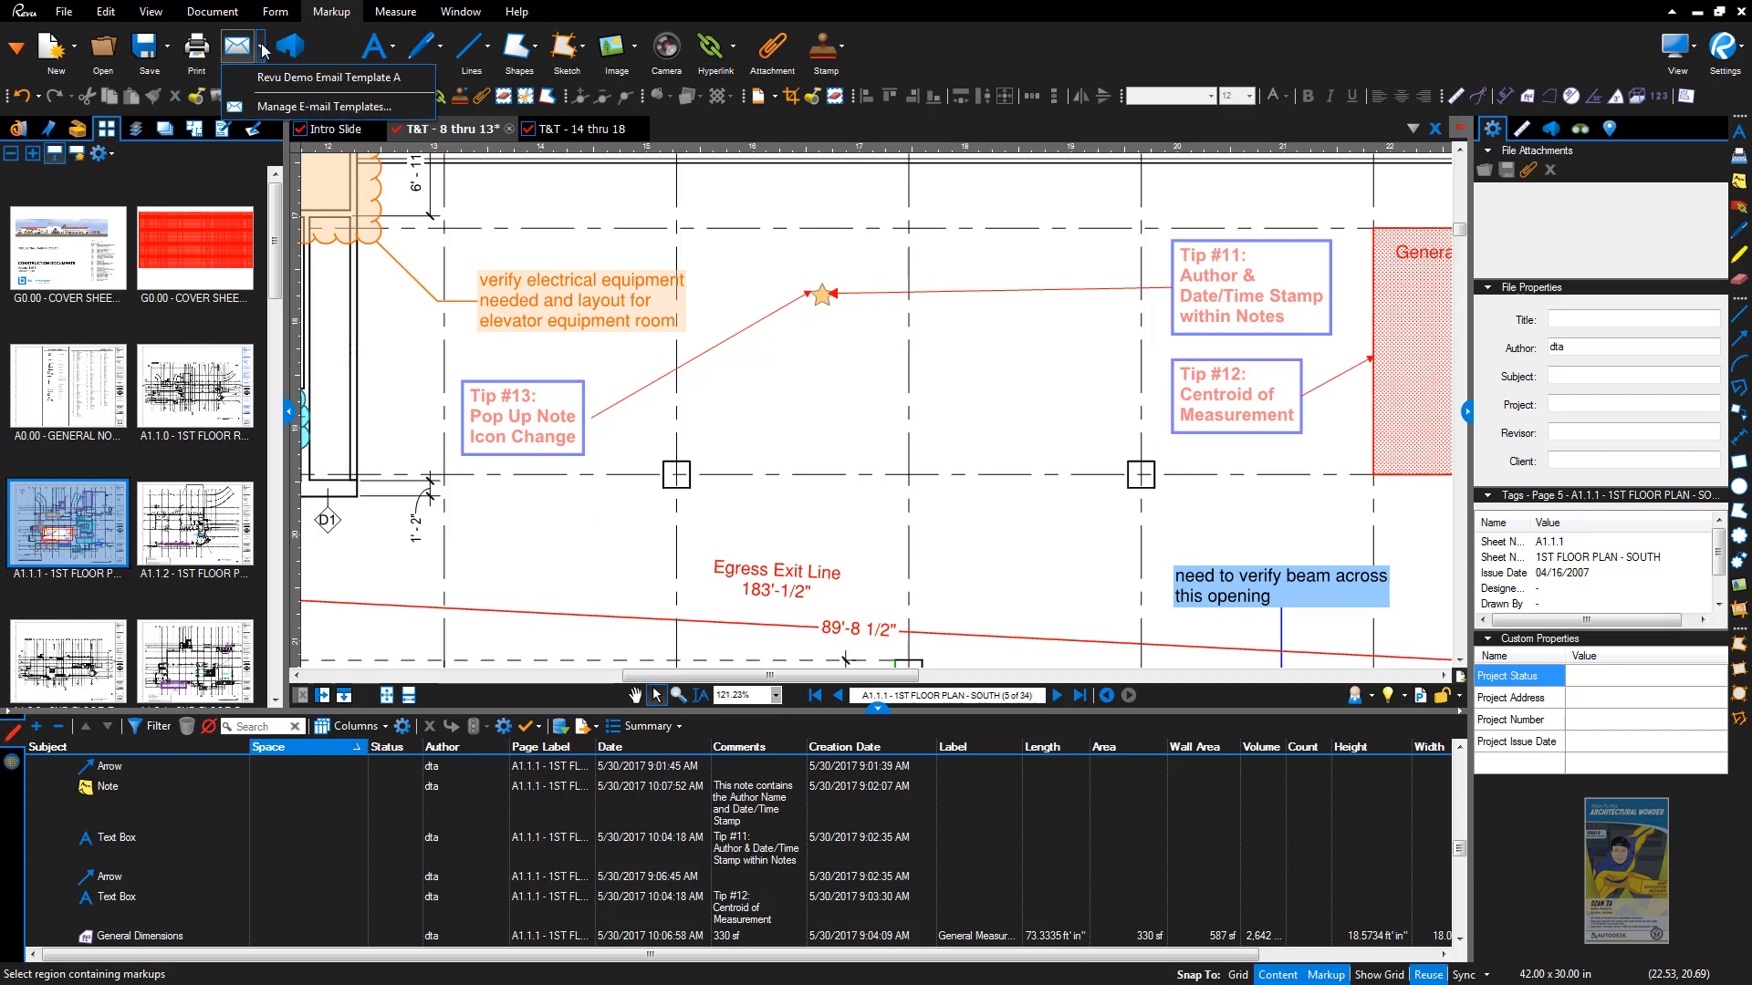
{"action": "left_click", "coordinate": [283, 78]}
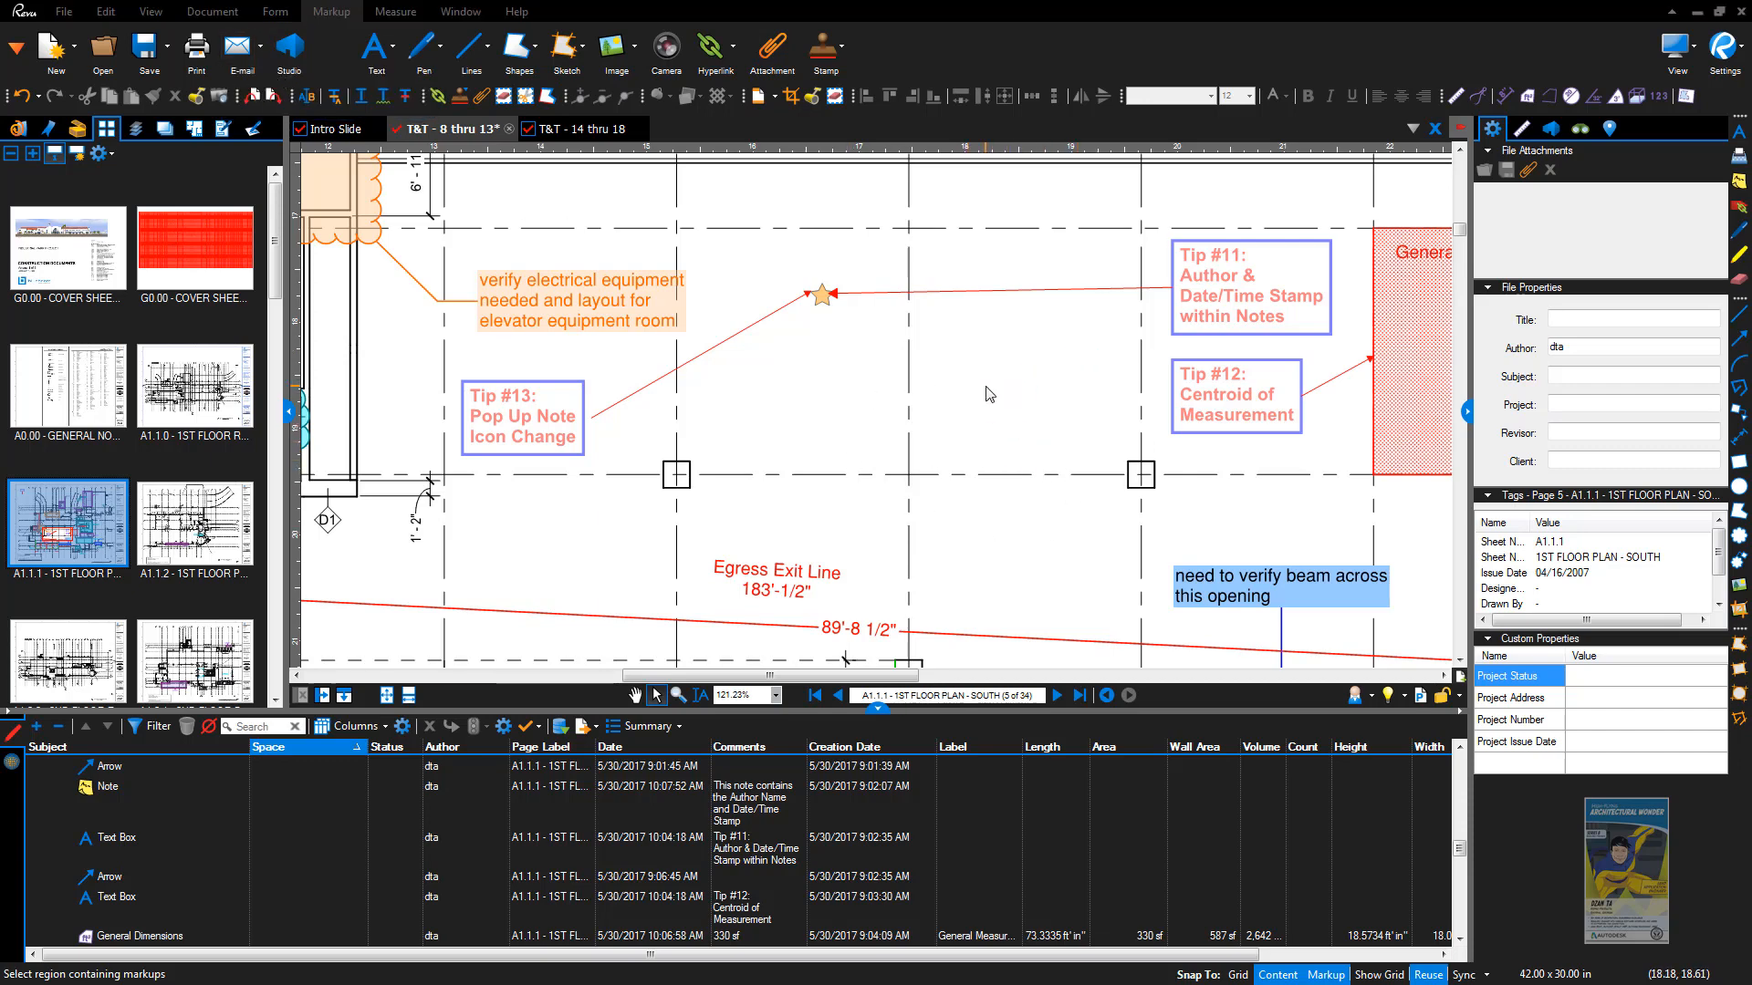
{"action": "left_click_drag", "start_coordinate": [1577, 146], "coordinate": [721, 146]}
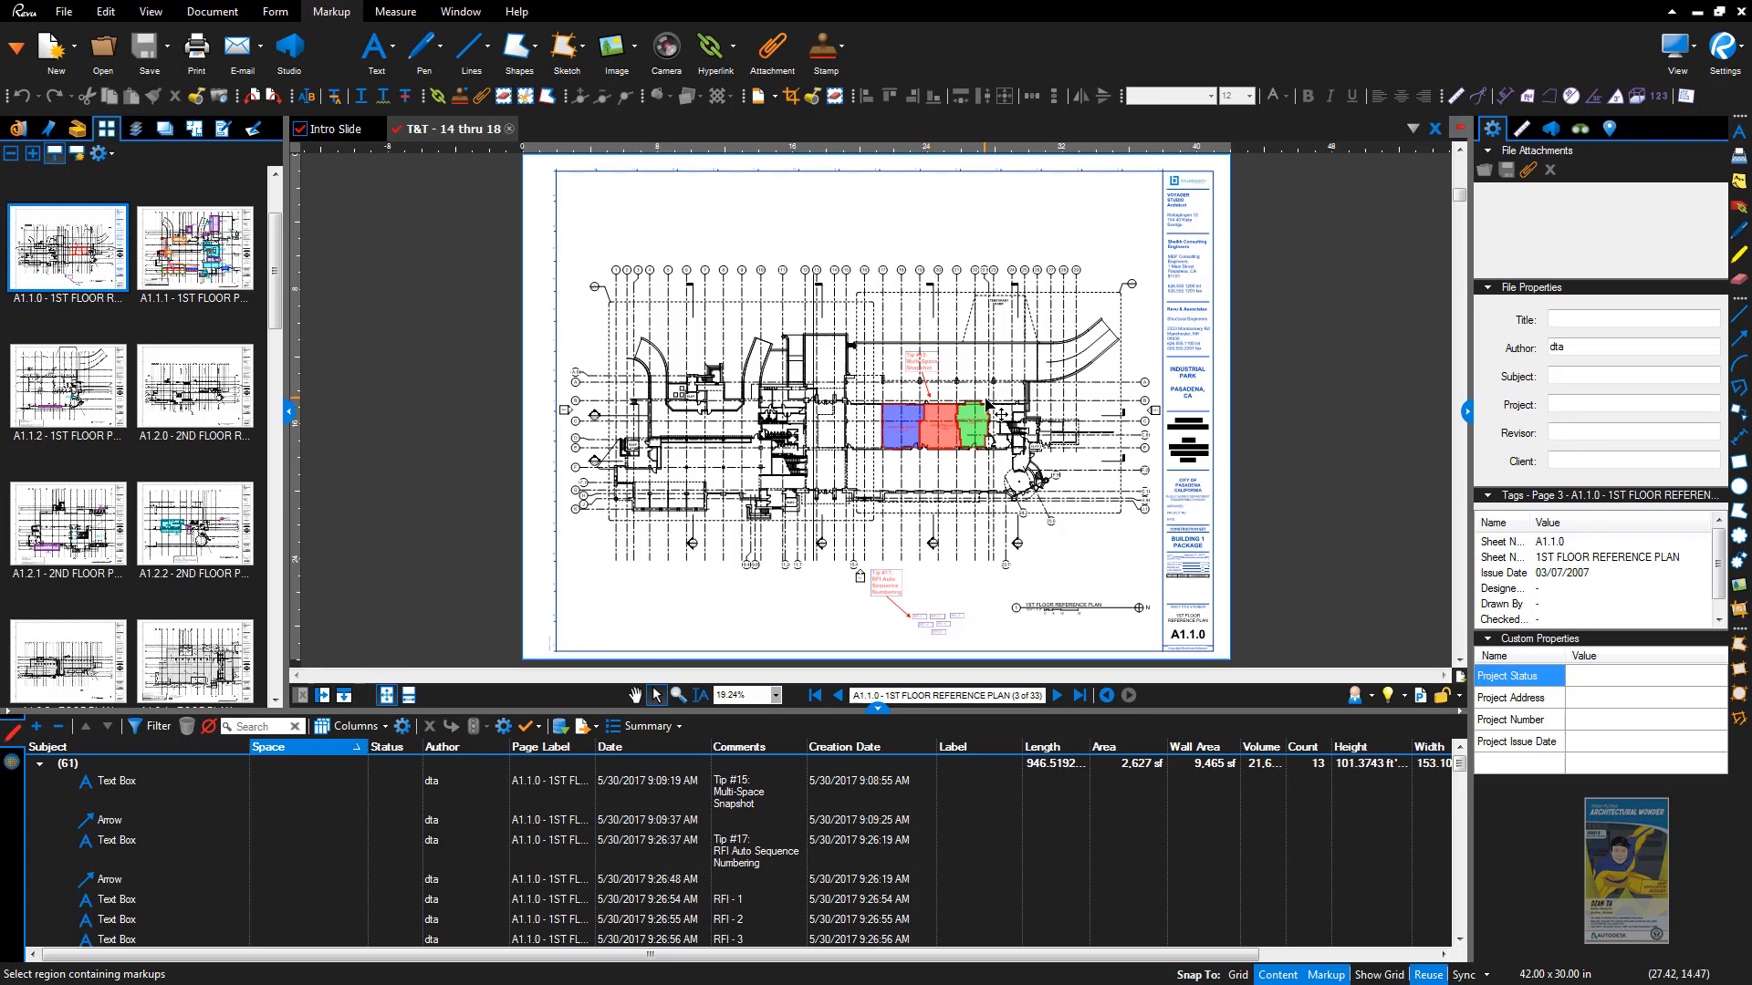
Step: Take a rectangular snapshot of the plan area from the green measurement's edge to past the stairs beside ELEV 2
{"action": "scroll", "coordinate": [915, 383], "scroll_direction": "up", "scroll_amount": 5}
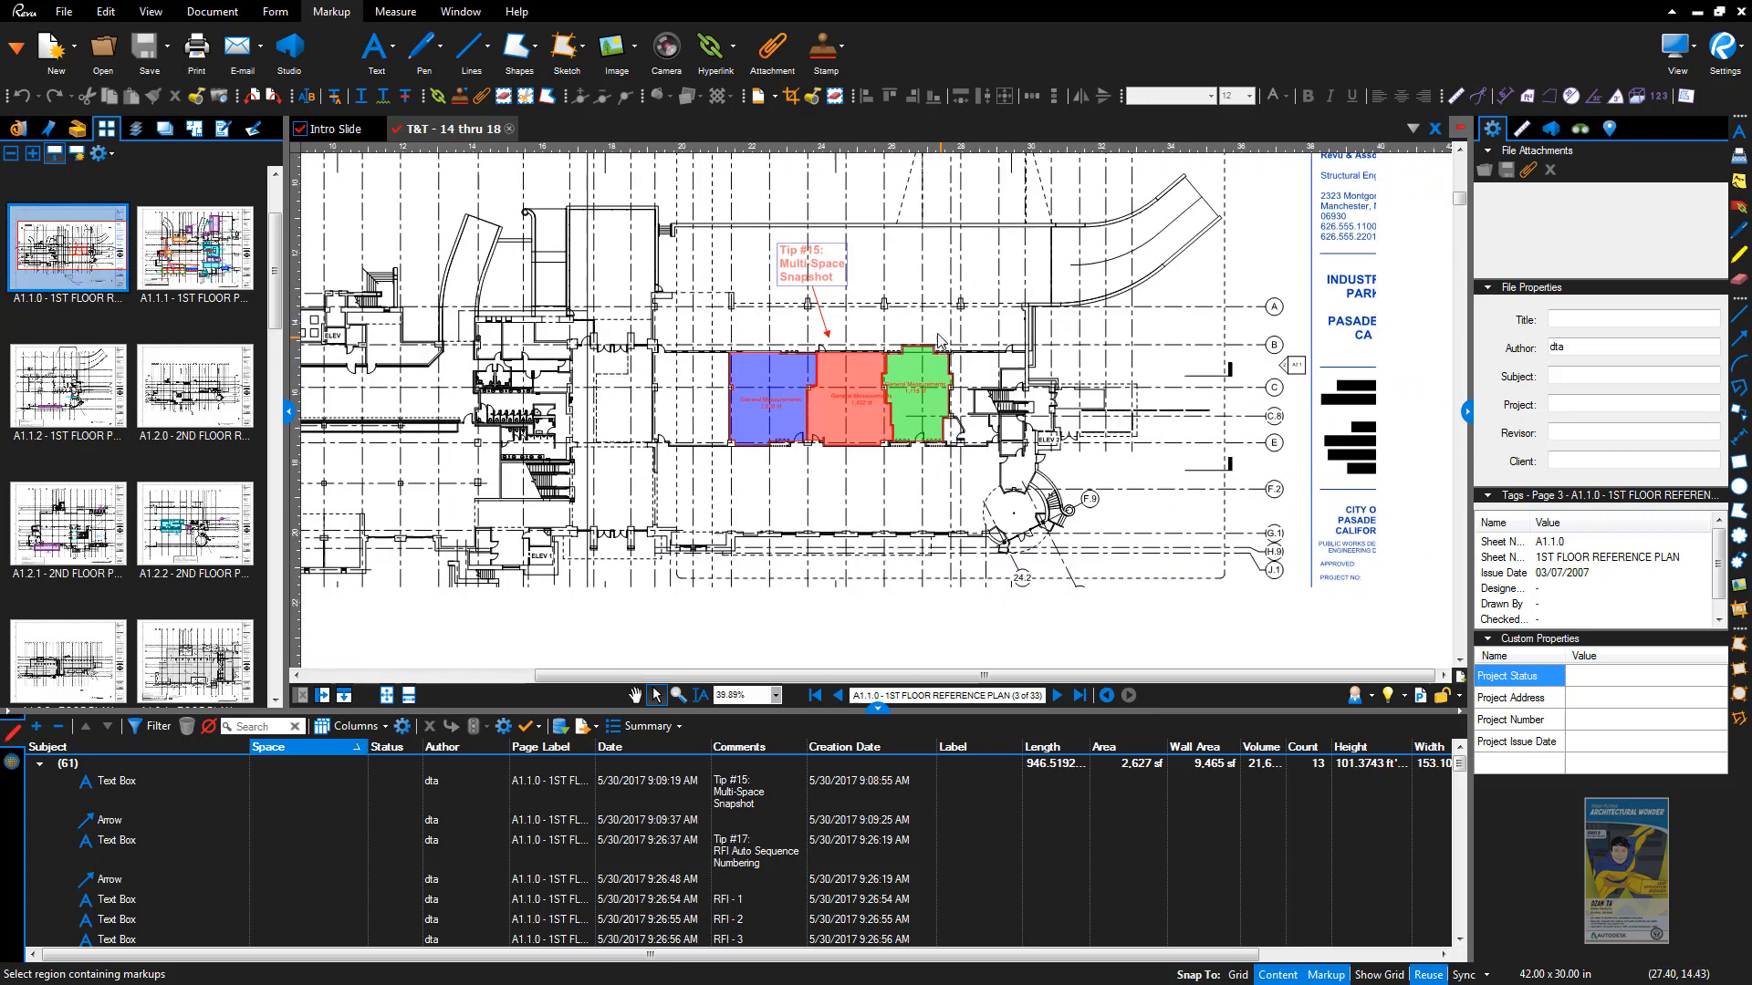
{"action": "scroll", "coordinate": [915, 332], "scroll_direction": "up", "scroll_amount": 2}
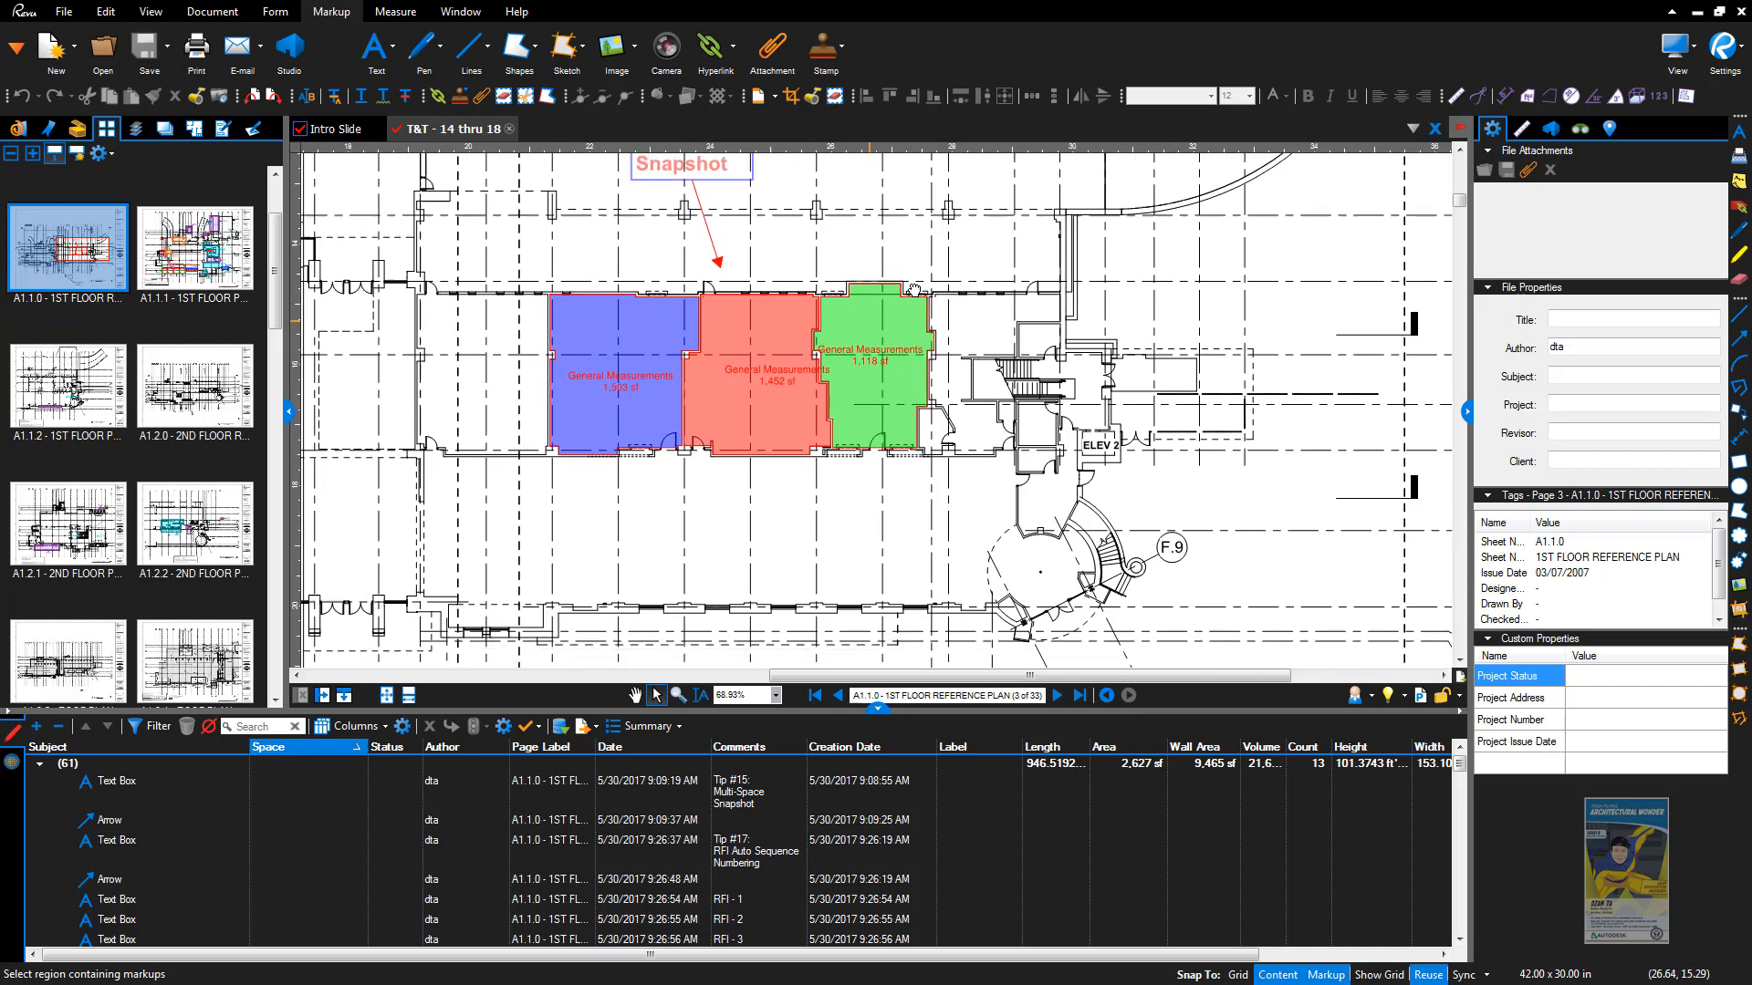
{"action": "scroll", "coordinate": [919, 292], "scroll_direction": "up", "scroll_amount": 1}
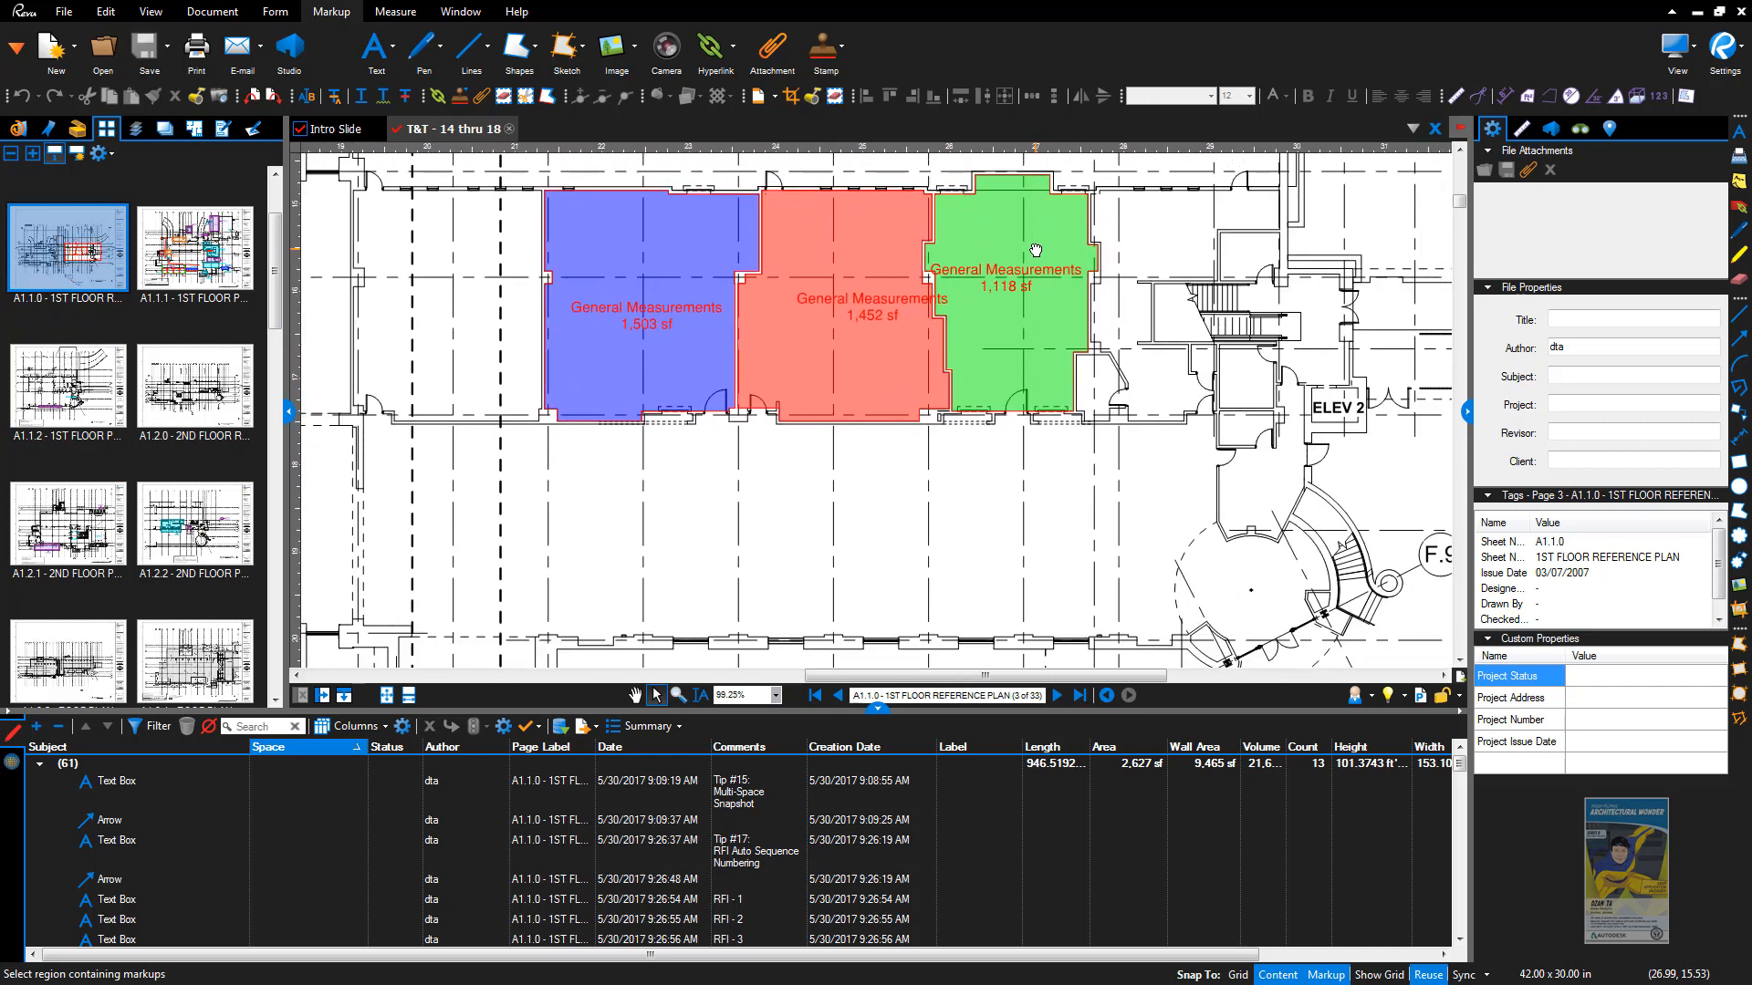
{"action": "left_click_drag", "start_coordinate": [1034, 257], "coordinate": [1024, 292]}
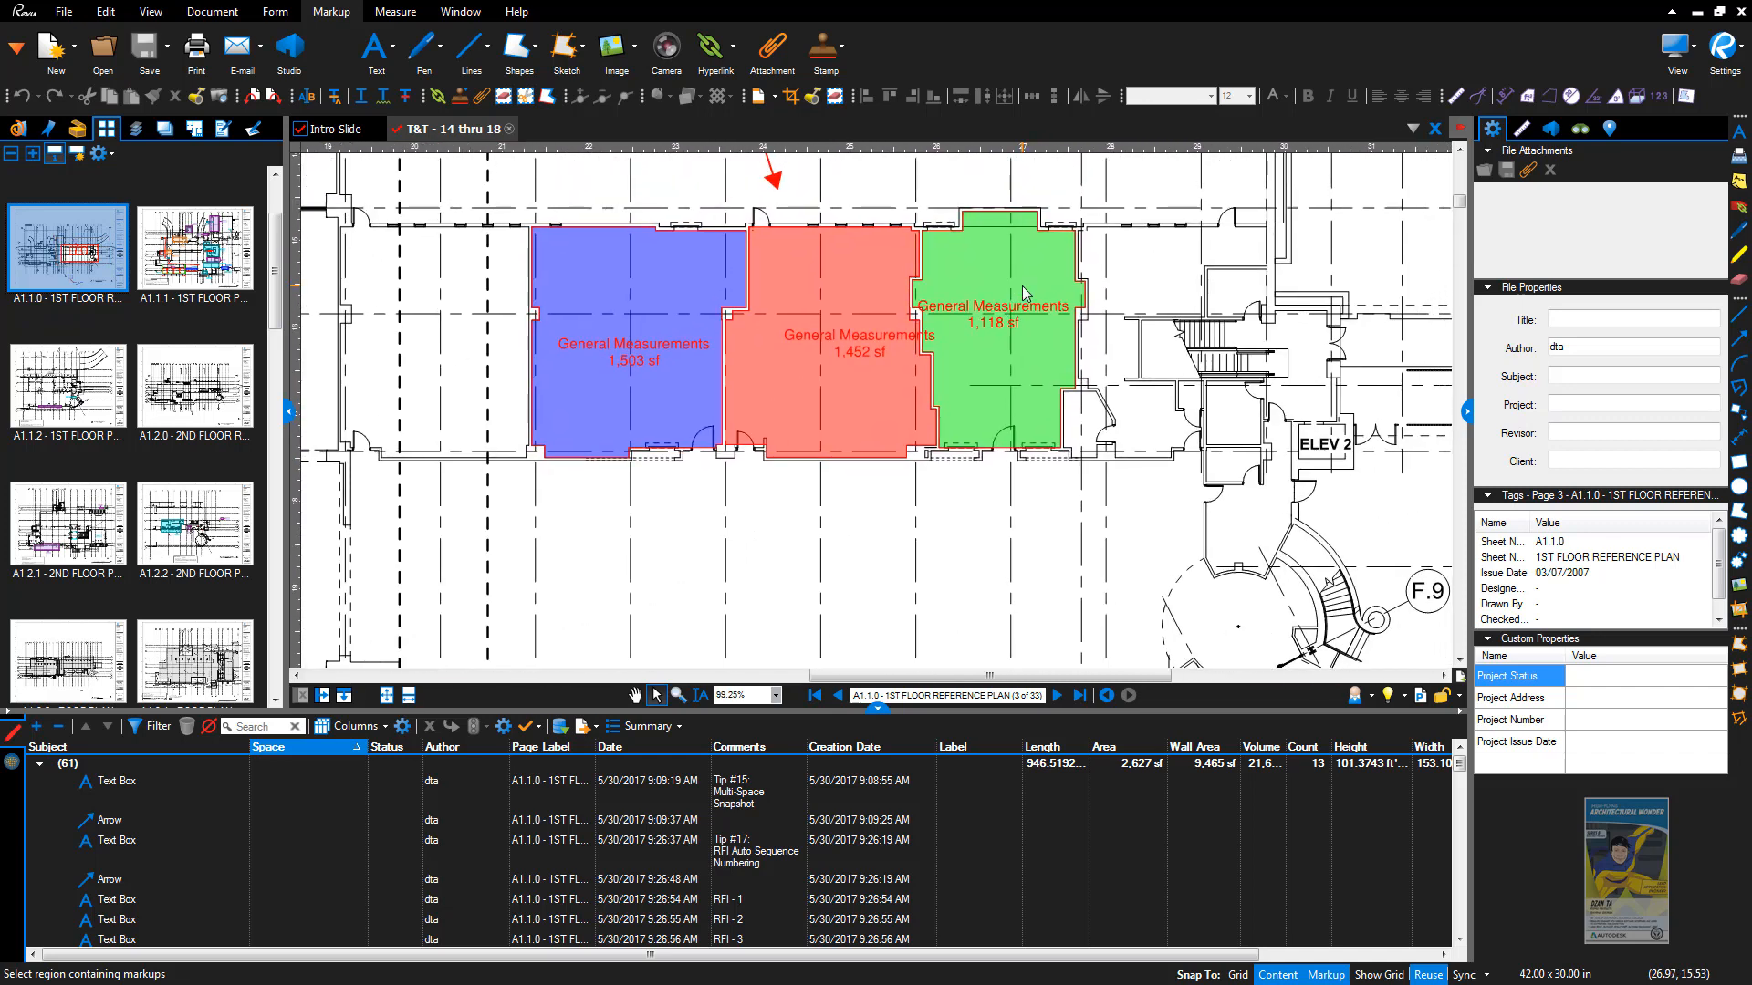
{"action": "left_click", "coordinate": [219, 97]}
{"action": "left_click_drag", "start_coordinate": [1045, 493], "coordinate": [1307, 189]}
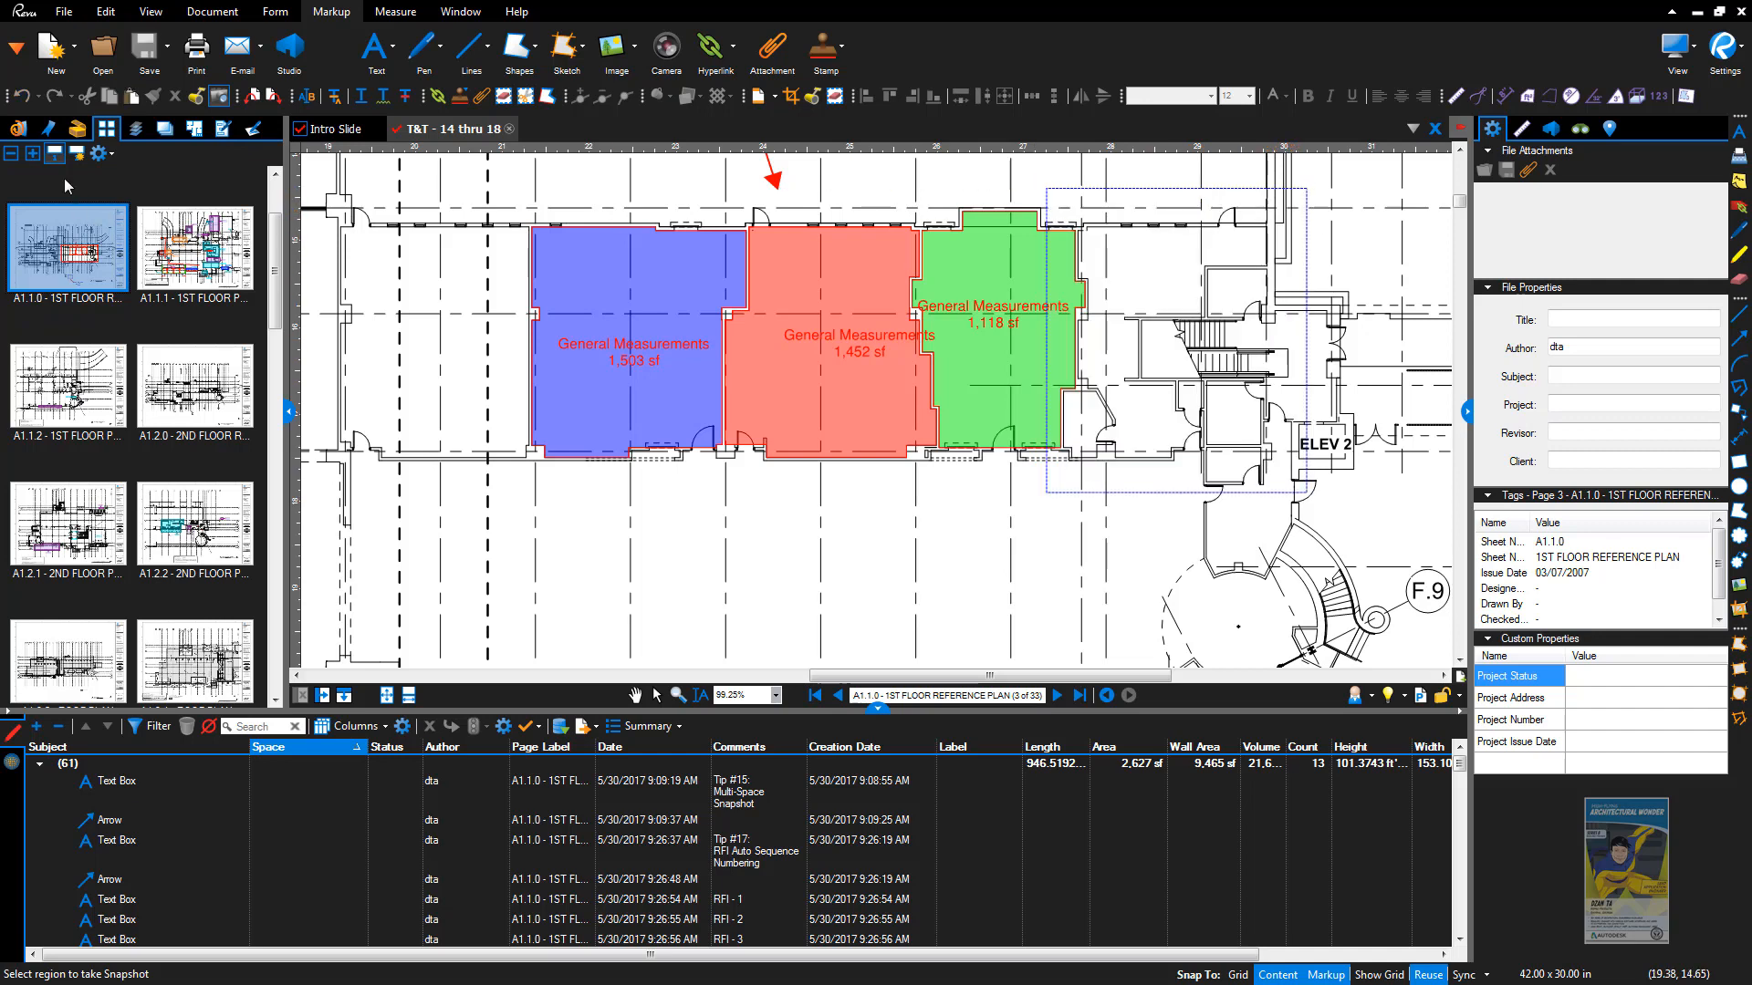
Step: Create a new document from the Punch template and paste the rectangular snapshot beneath the PUNCH title
{"action": "left_click", "coordinate": [74, 45]}
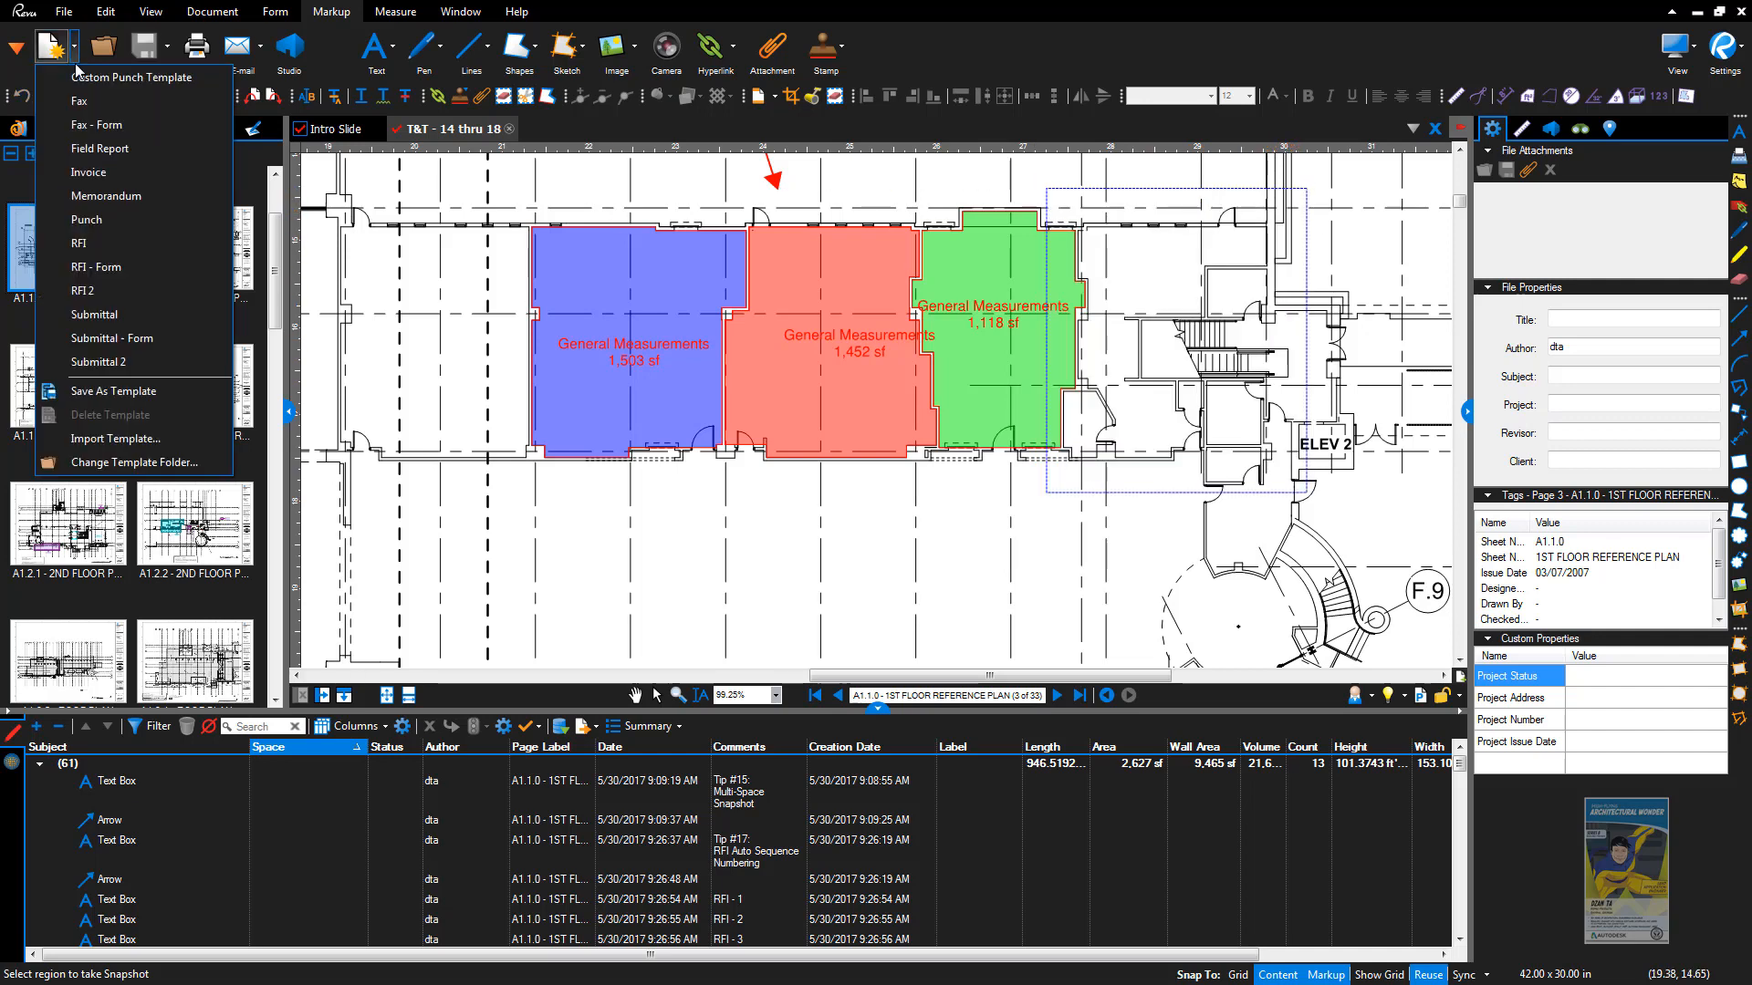
{"action": "left_click", "coordinate": [102, 219]}
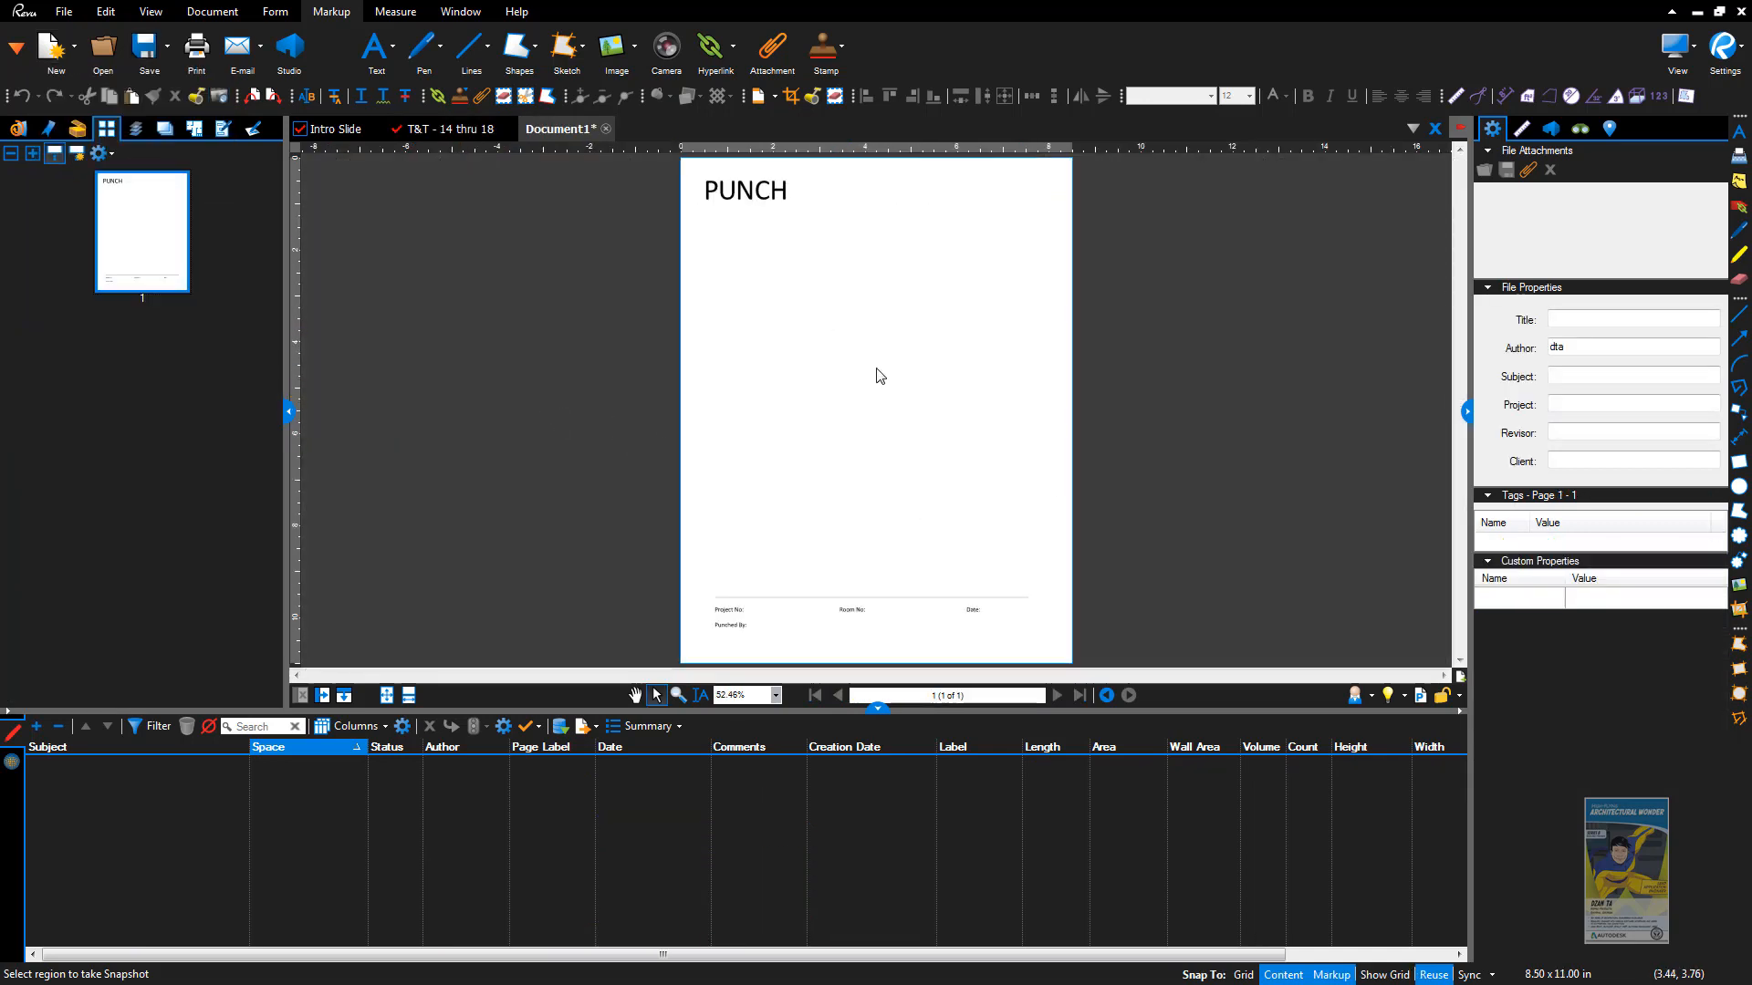
{"action": "right_click", "coordinate": [839, 330]}
{"action": "left_click", "coordinate": [912, 345]}
{"action": "left_click_drag", "start_coordinate": [883, 246], "coordinate": [762, 297]}
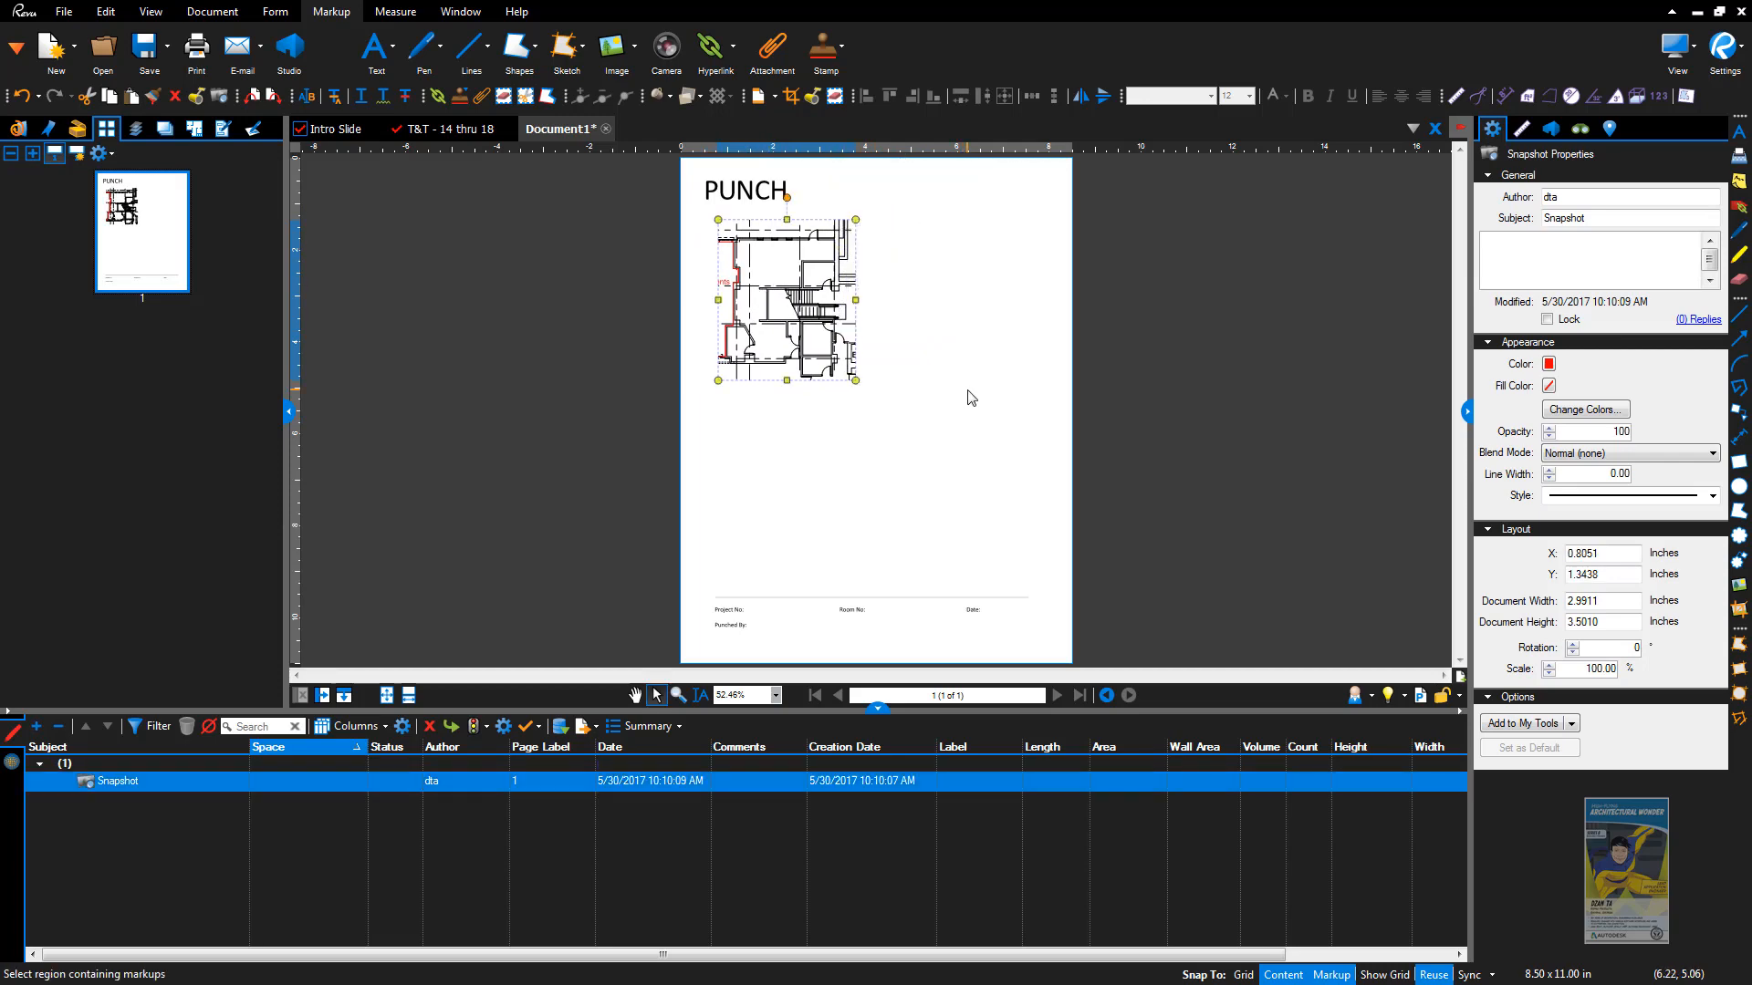
Step: Delete the pasted rectangular snapshot from the punch page
{"action": "left_click", "coordinate": [593, 312]}
{"action": "left_click", "coordinate": [762, 311]}
{"action": "key", "text": "Delete"}
Step: Take a snapshot of Support Space A in T&T - 14 thru 18 and paste it beneath the PUNCH title in Document1
{"action": "left_click", "coordinate": [453, 129]}
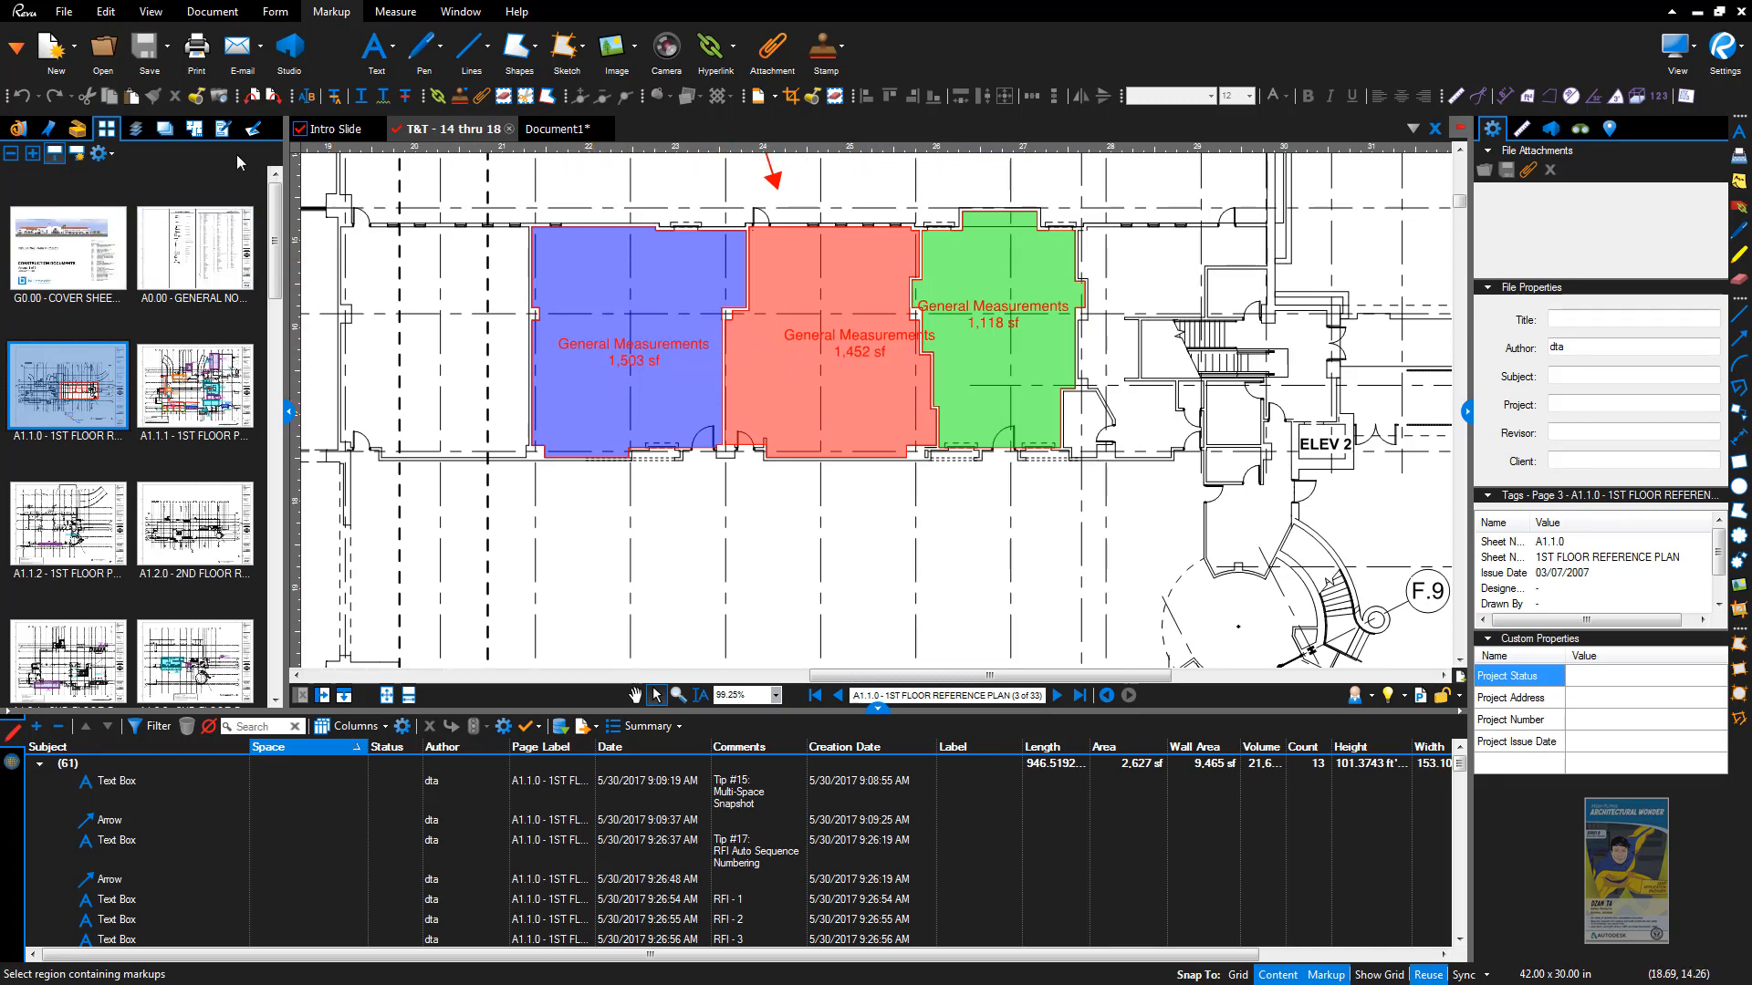
{"action": "left_click", "coordinate": [195, 133]}
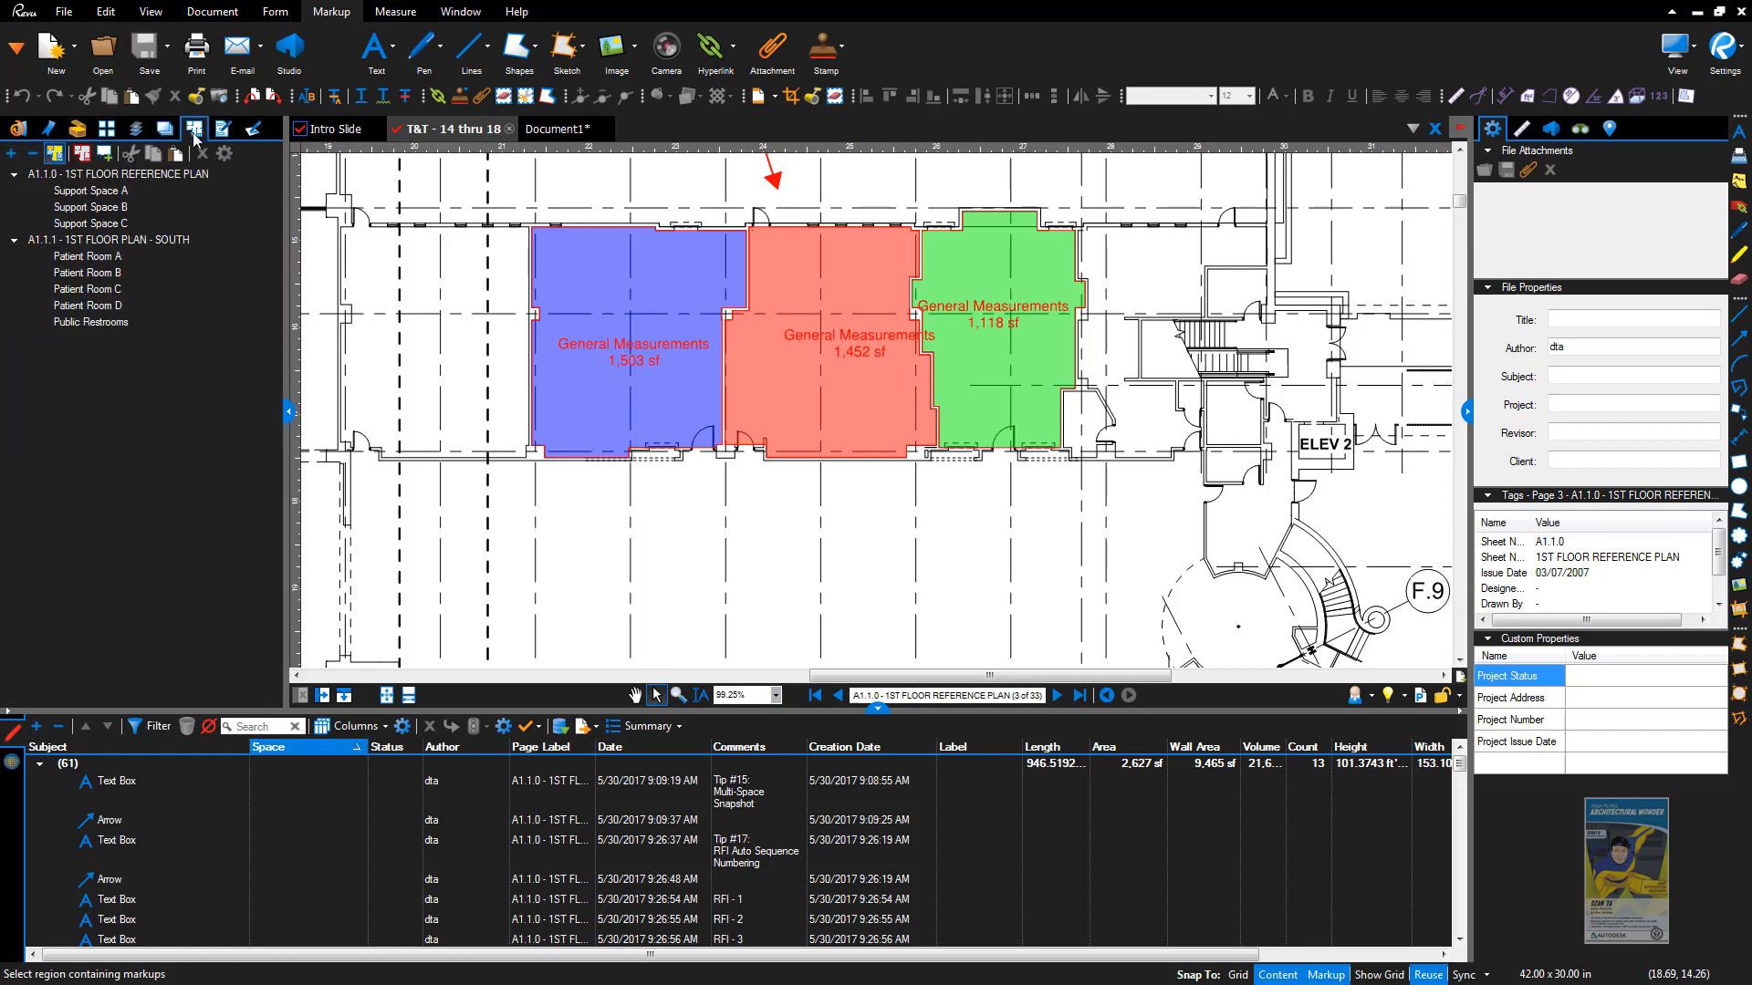
{"action": "right_click", "coordinate": [111, 194]}
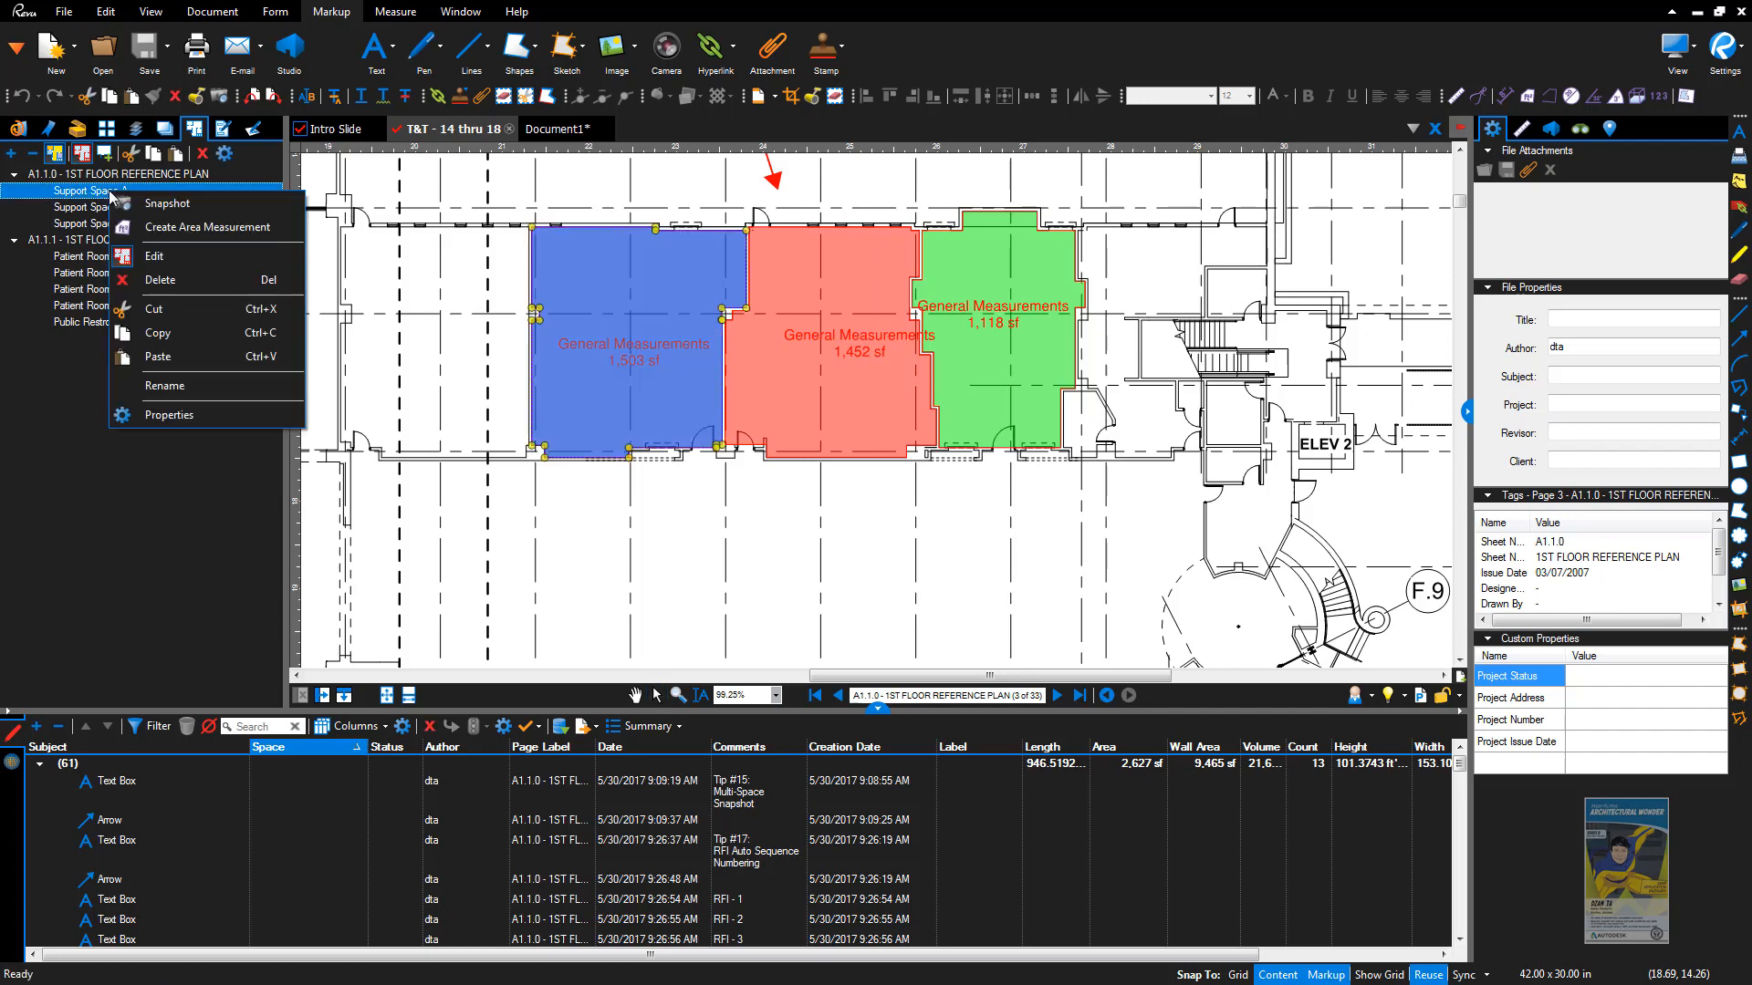
{"action": "left_click", "coordinate": [159, 208]}
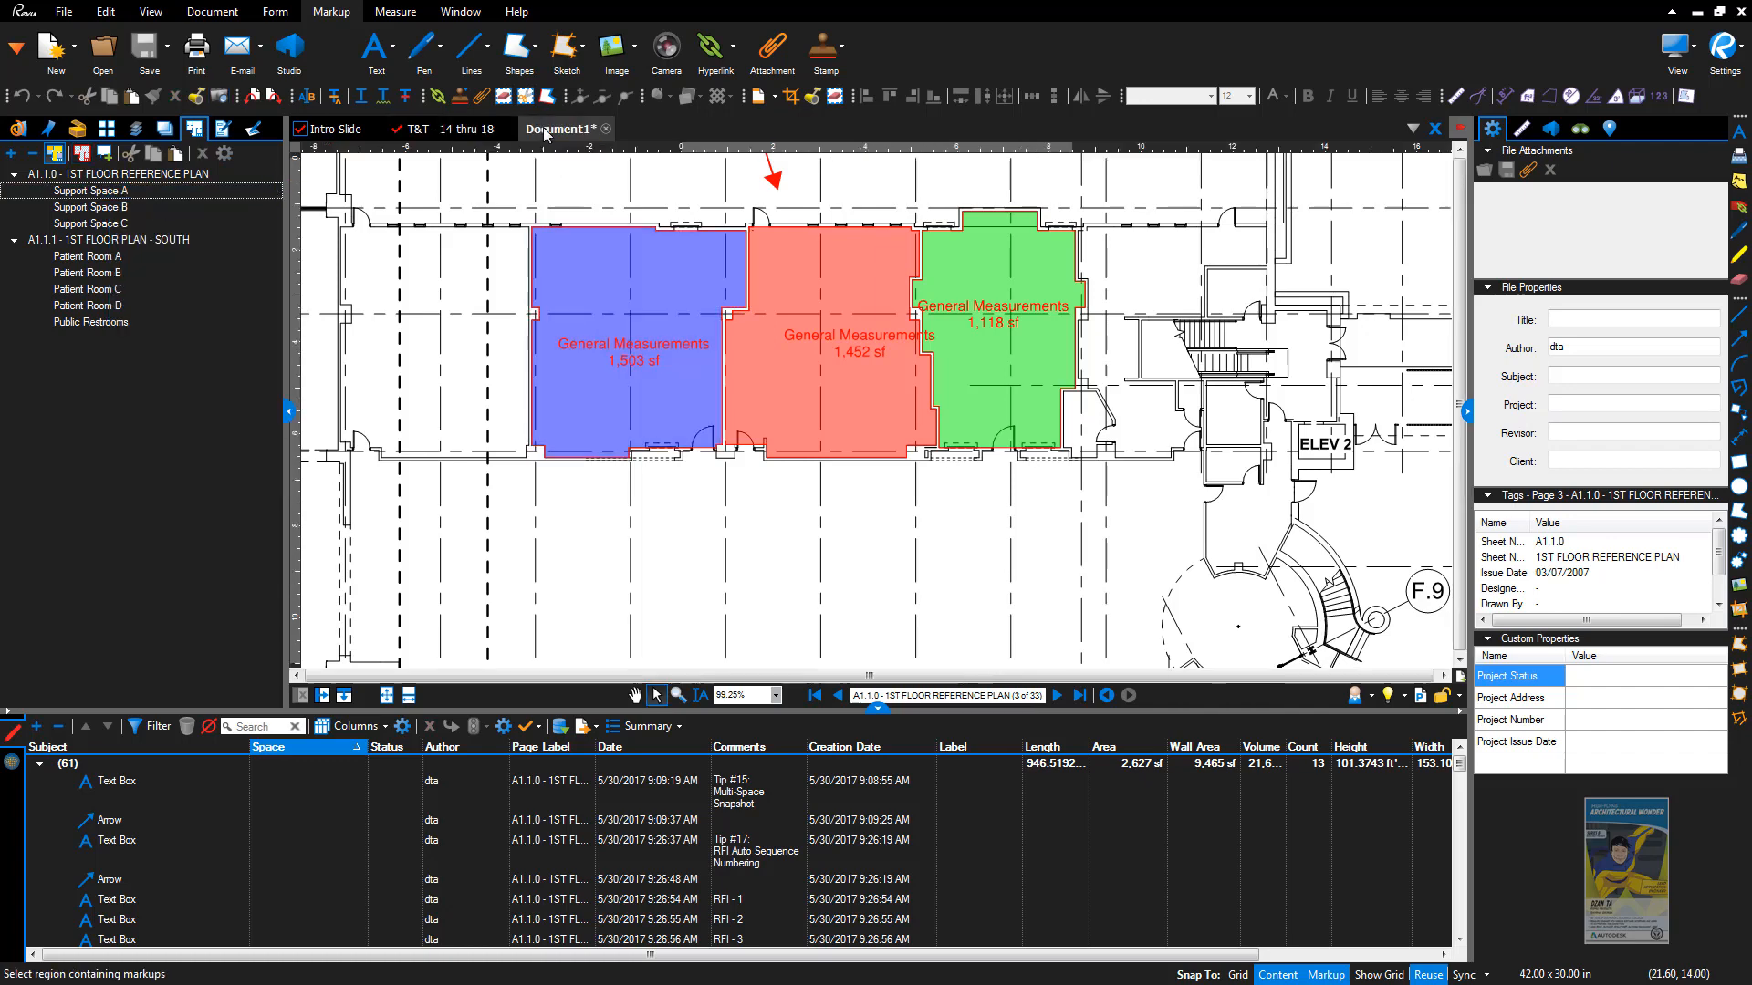
{"action": "left_click", "coordinate": [552, 130]}
{"action": "right_click", "coordinate": [849, 248]}
{"action": "left_click", "coordinate": [898, 260]}
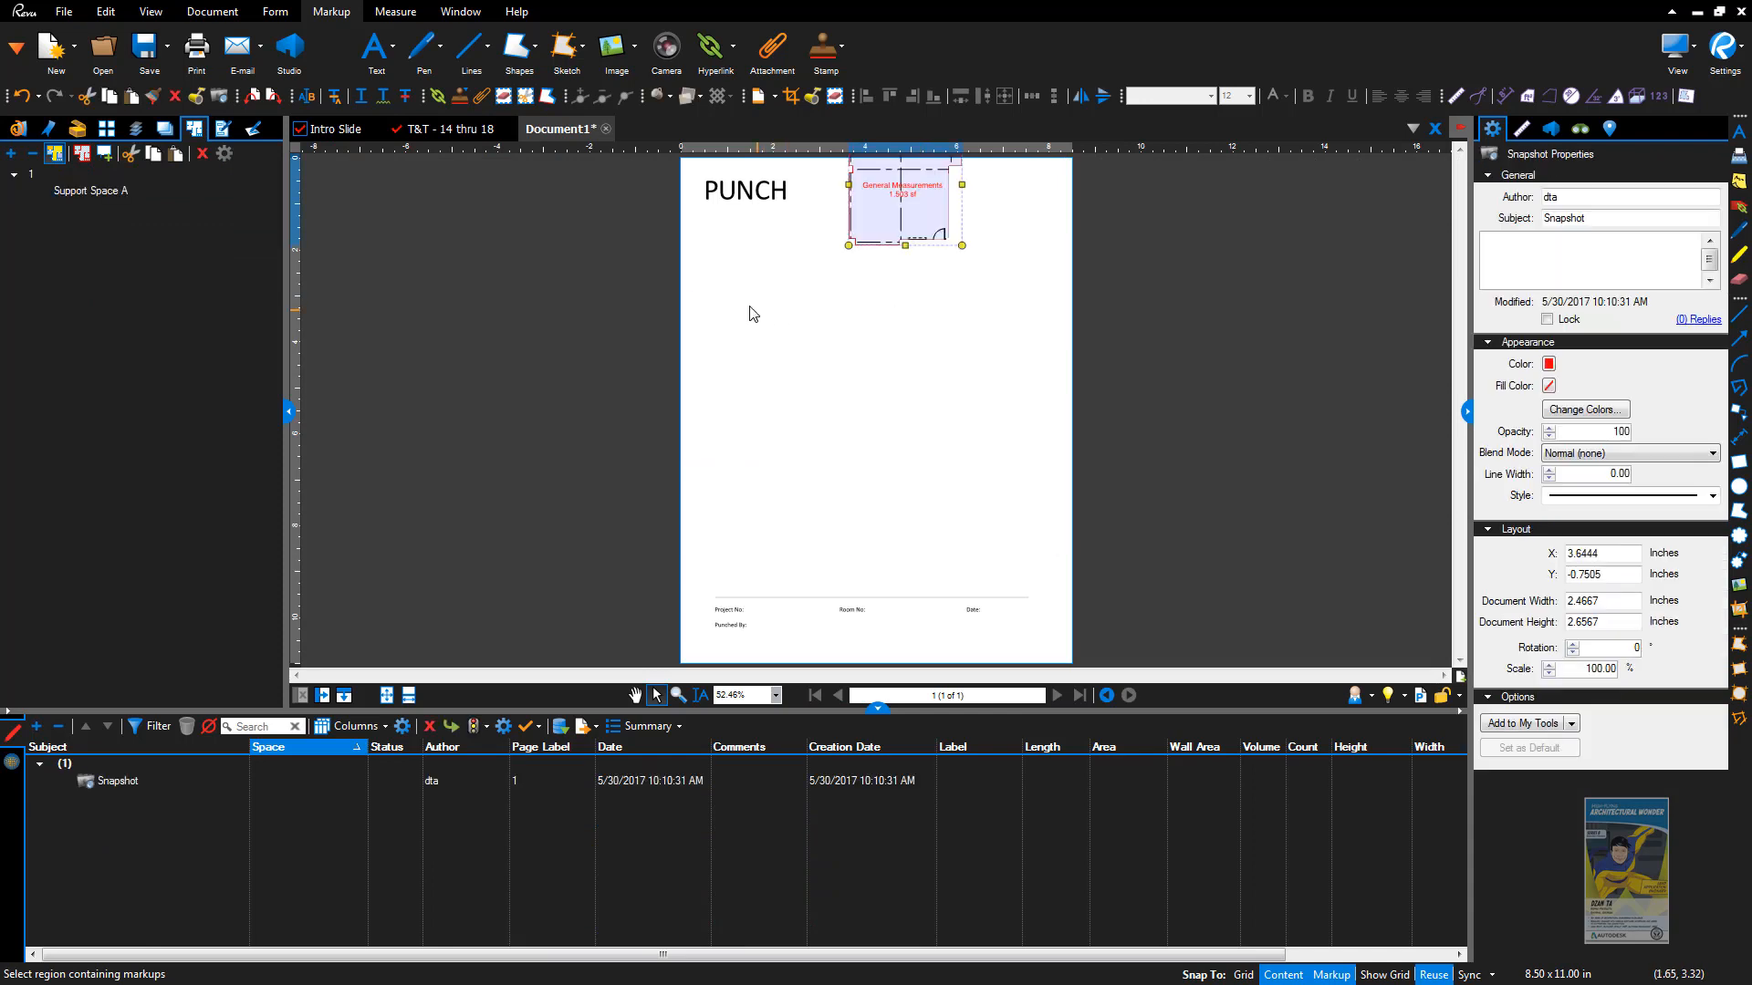
{"action": "left_click_drag", "start_coordinate": [883, 195], "coordinate": [748, 291]}
{"action": "left_click", "coordinate": [571, 276]}
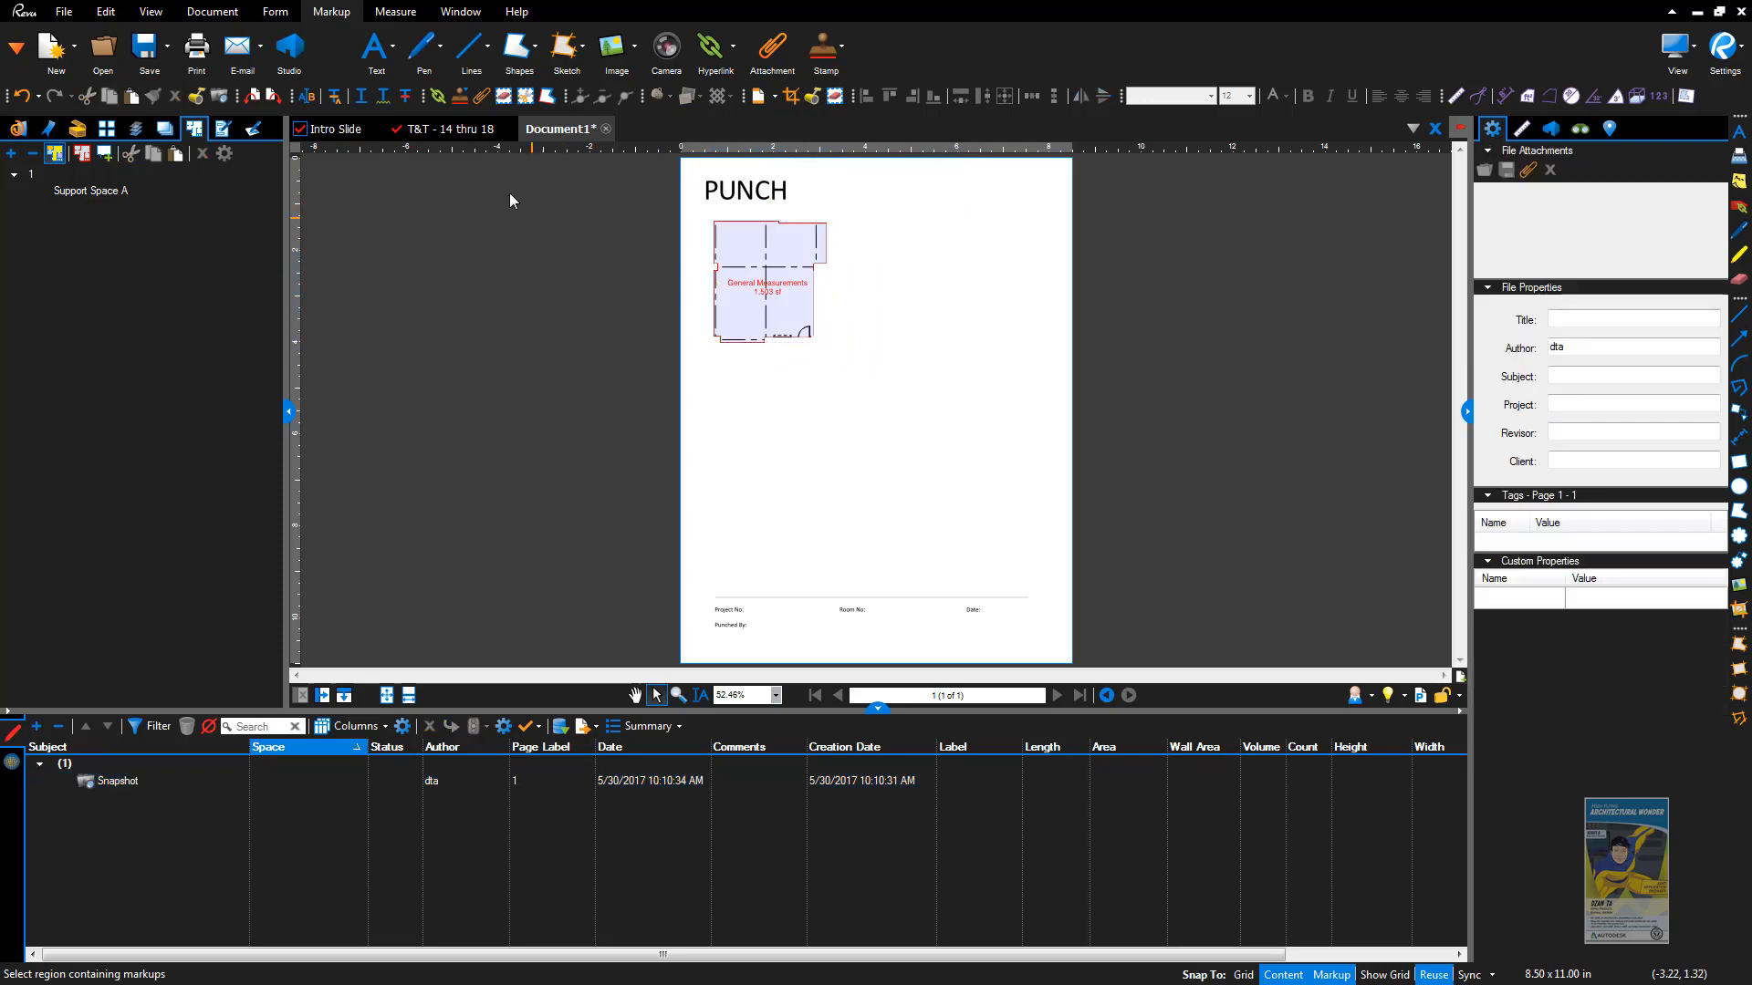
Step: Take a snapshot of Support Space B in the drawing set and place it on the punch page beside the Support Space A snapshot
{"action": "left_click", "coordinate": [438, 127]}
{"action": "right_click", "coordinate": [114, 205]}
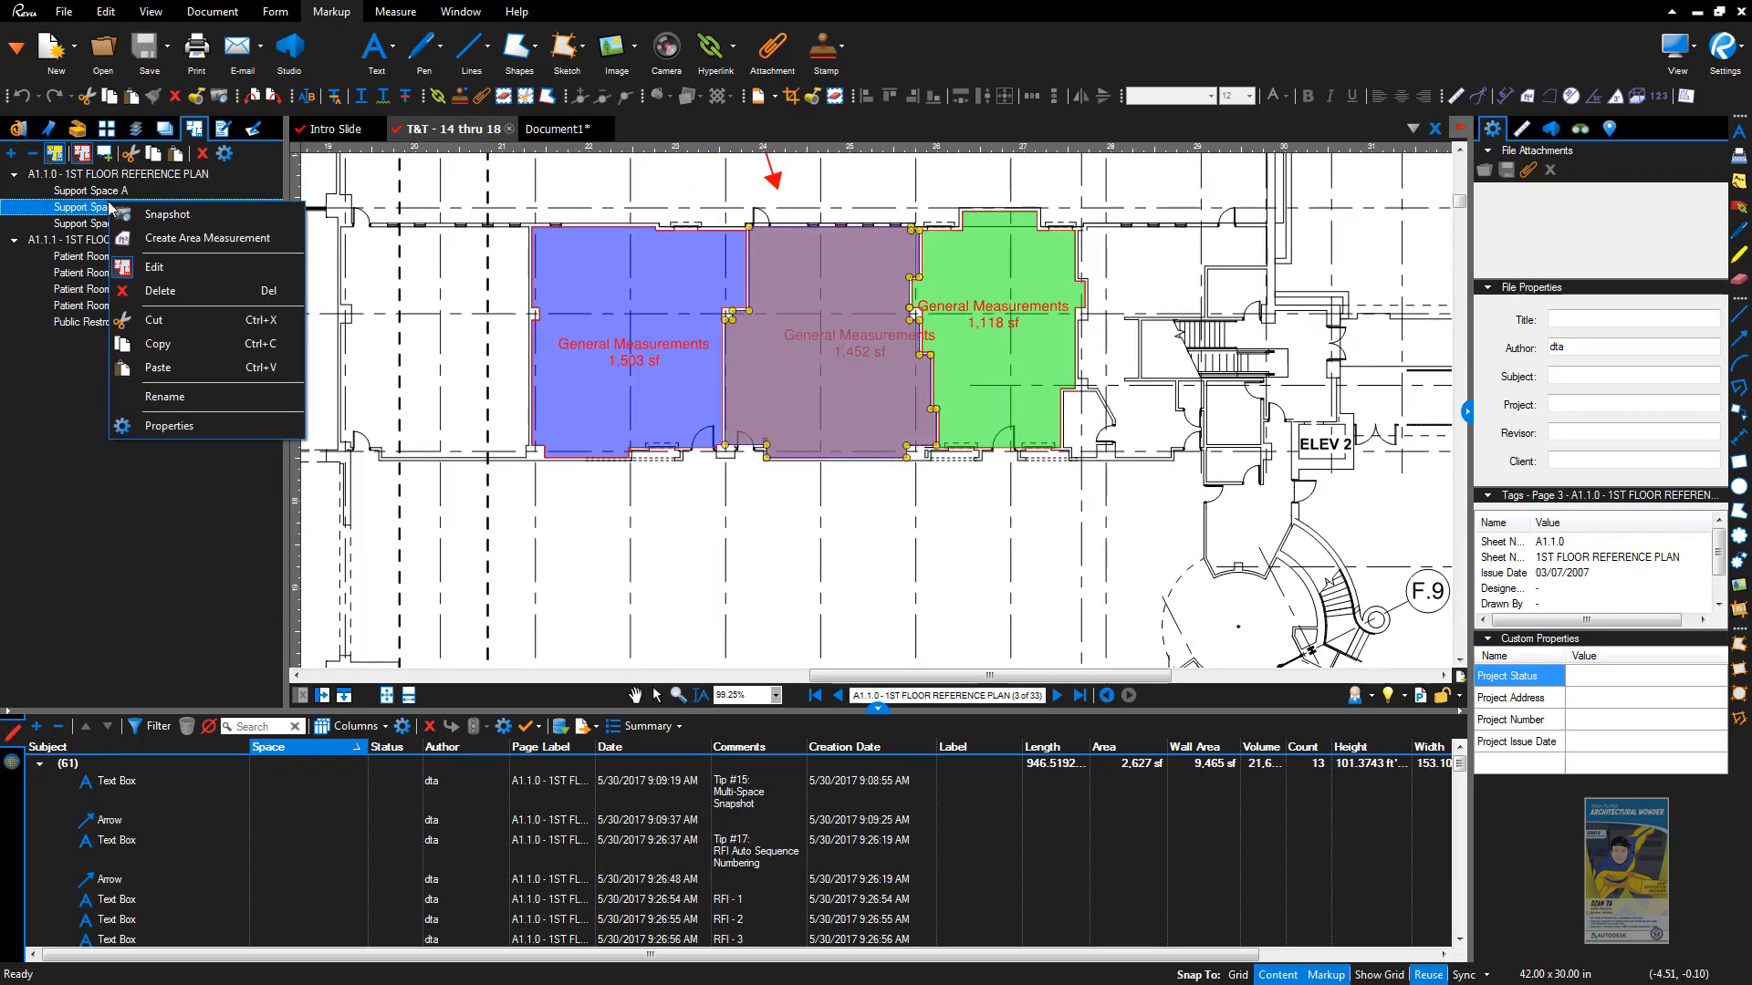
{"action": "left_click", "coordinate": [177, 219]}
{"action": "left_click", "coordinate": [557, 129]}
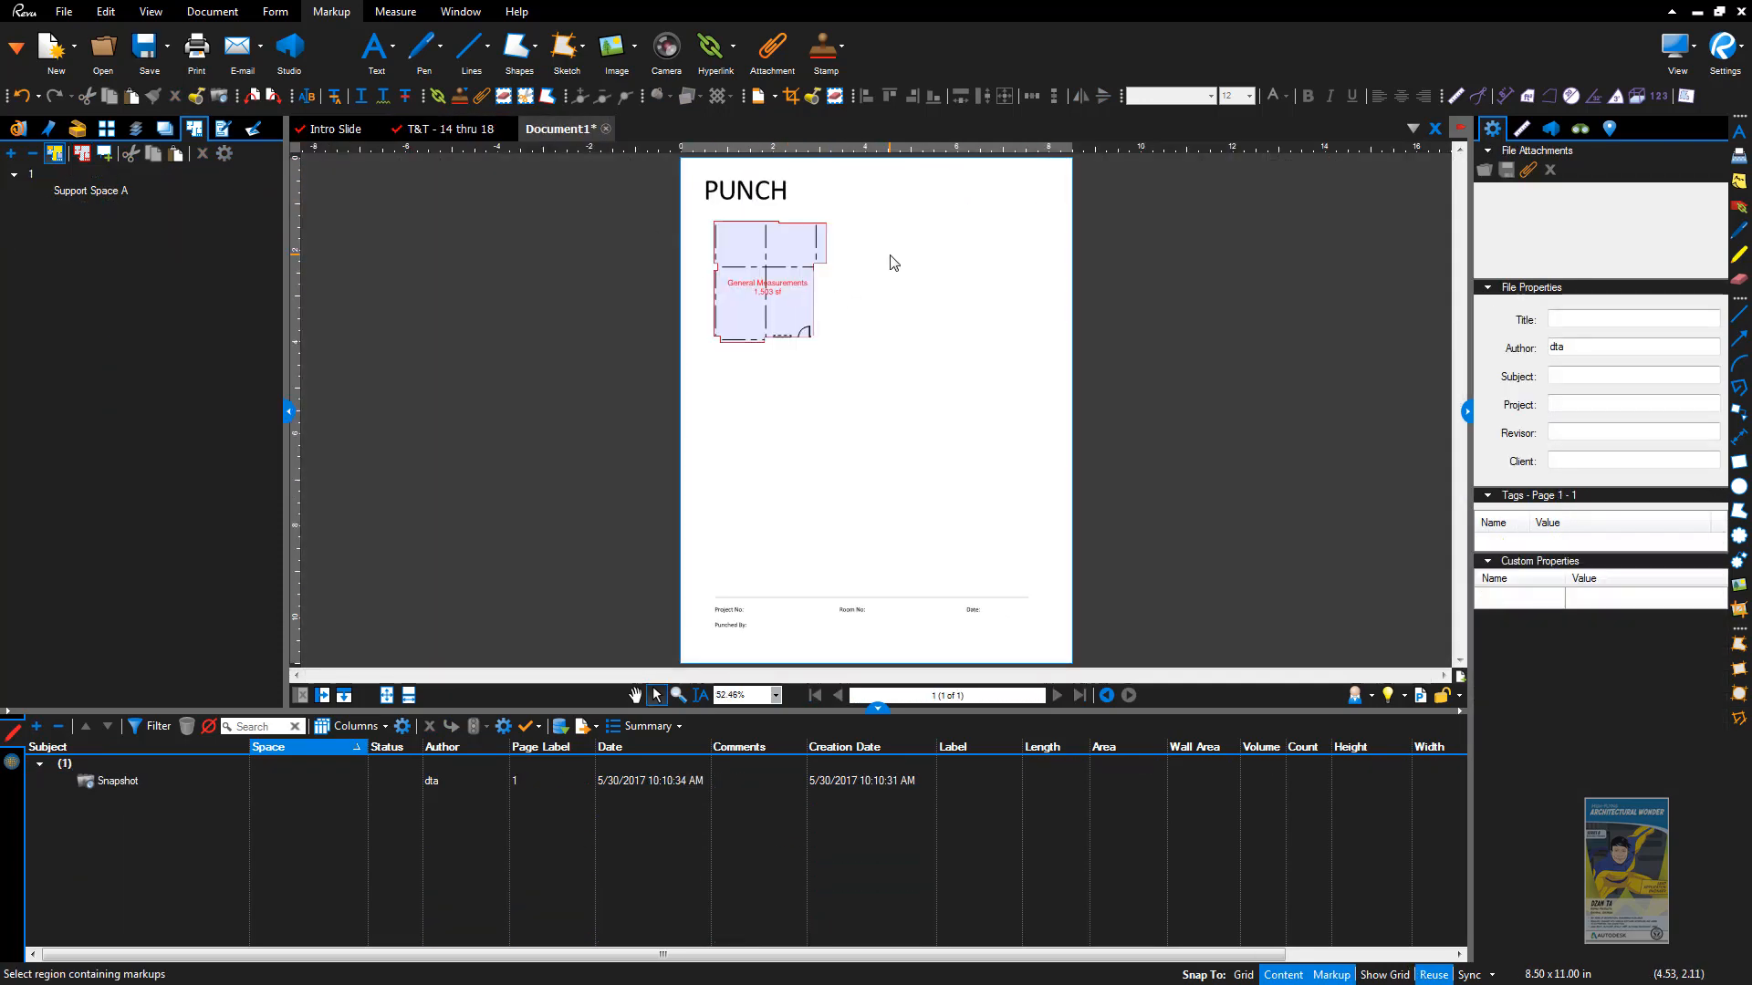
{"action": "right_click", "coordinate": [890, 259]}
{"action": "left_click", "coordinate": [940, 269]}
{"action": "left_click_drag", "start_coordinate": [934, 222], "coordinate": [890, 310]}
{"action": "left_click", "coordinate": [910, 411]}
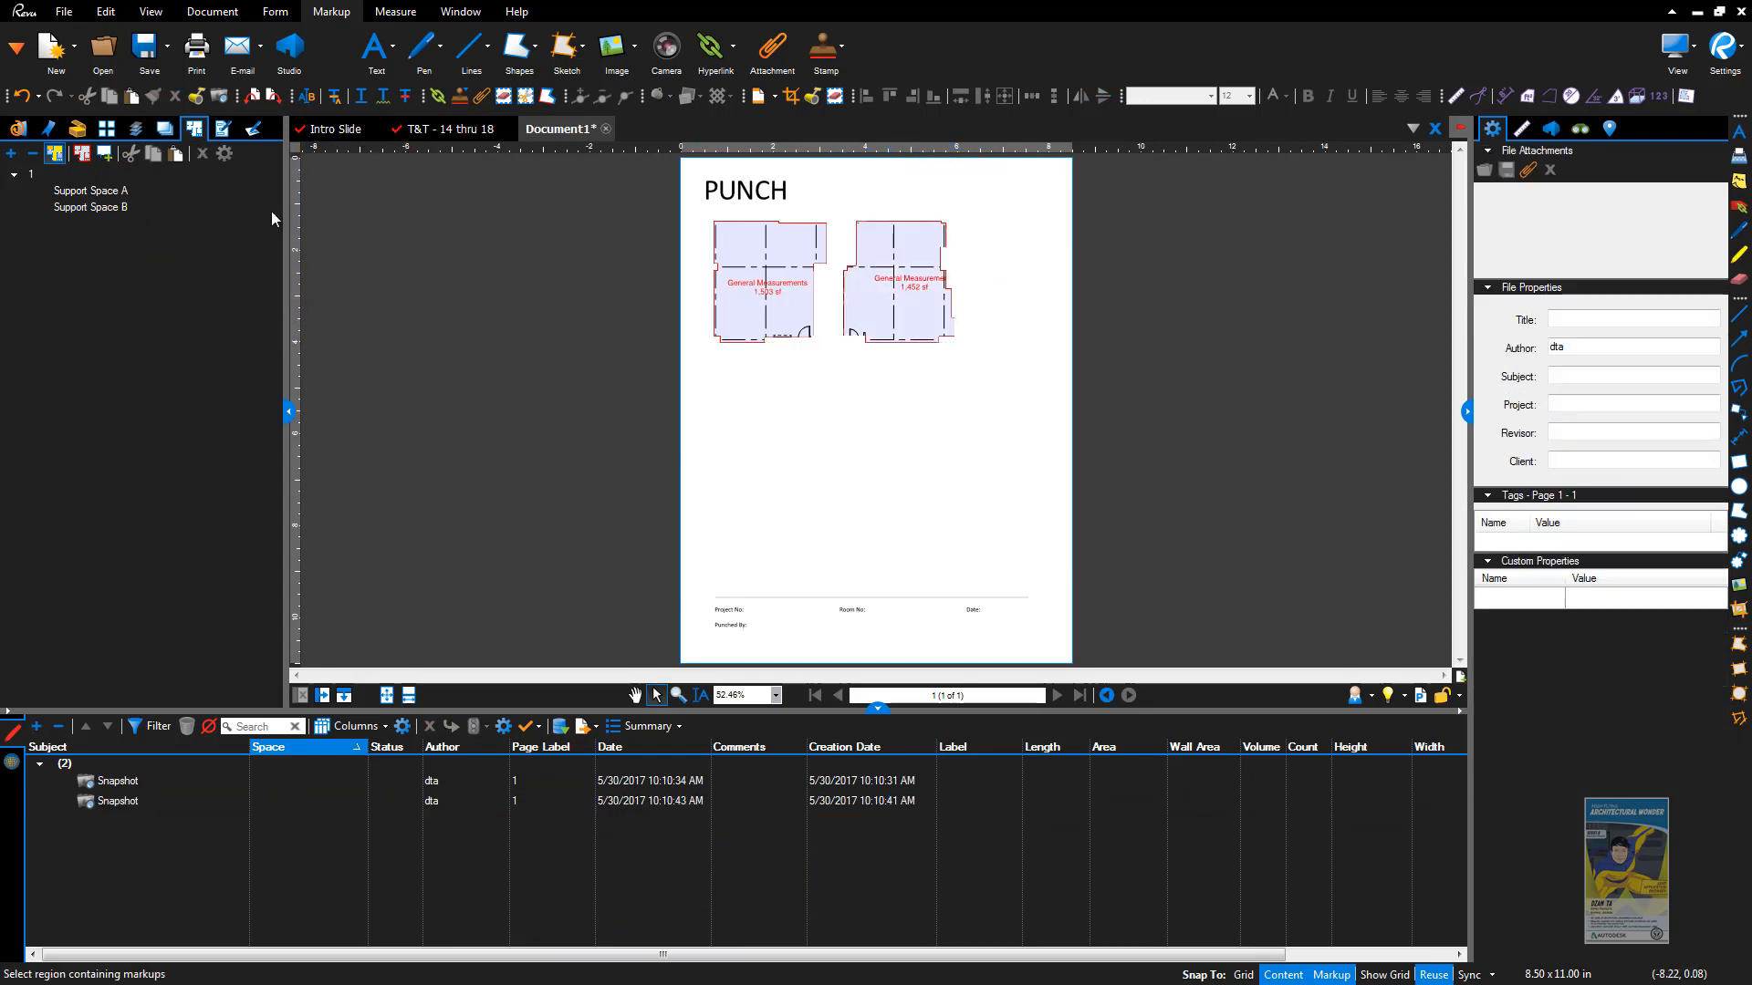
Step: Take a snapshot of Support Space C and place it on the punch page beneath the Support Space A snapshot, at about X 0.71, Y 4.69 in
{"action": "left_click", "coordinate": [450, 129]}
{"action": "left_click", "coordinate": [77, 222]}
{"action": "right_click", "coordinate": [100, 224]}
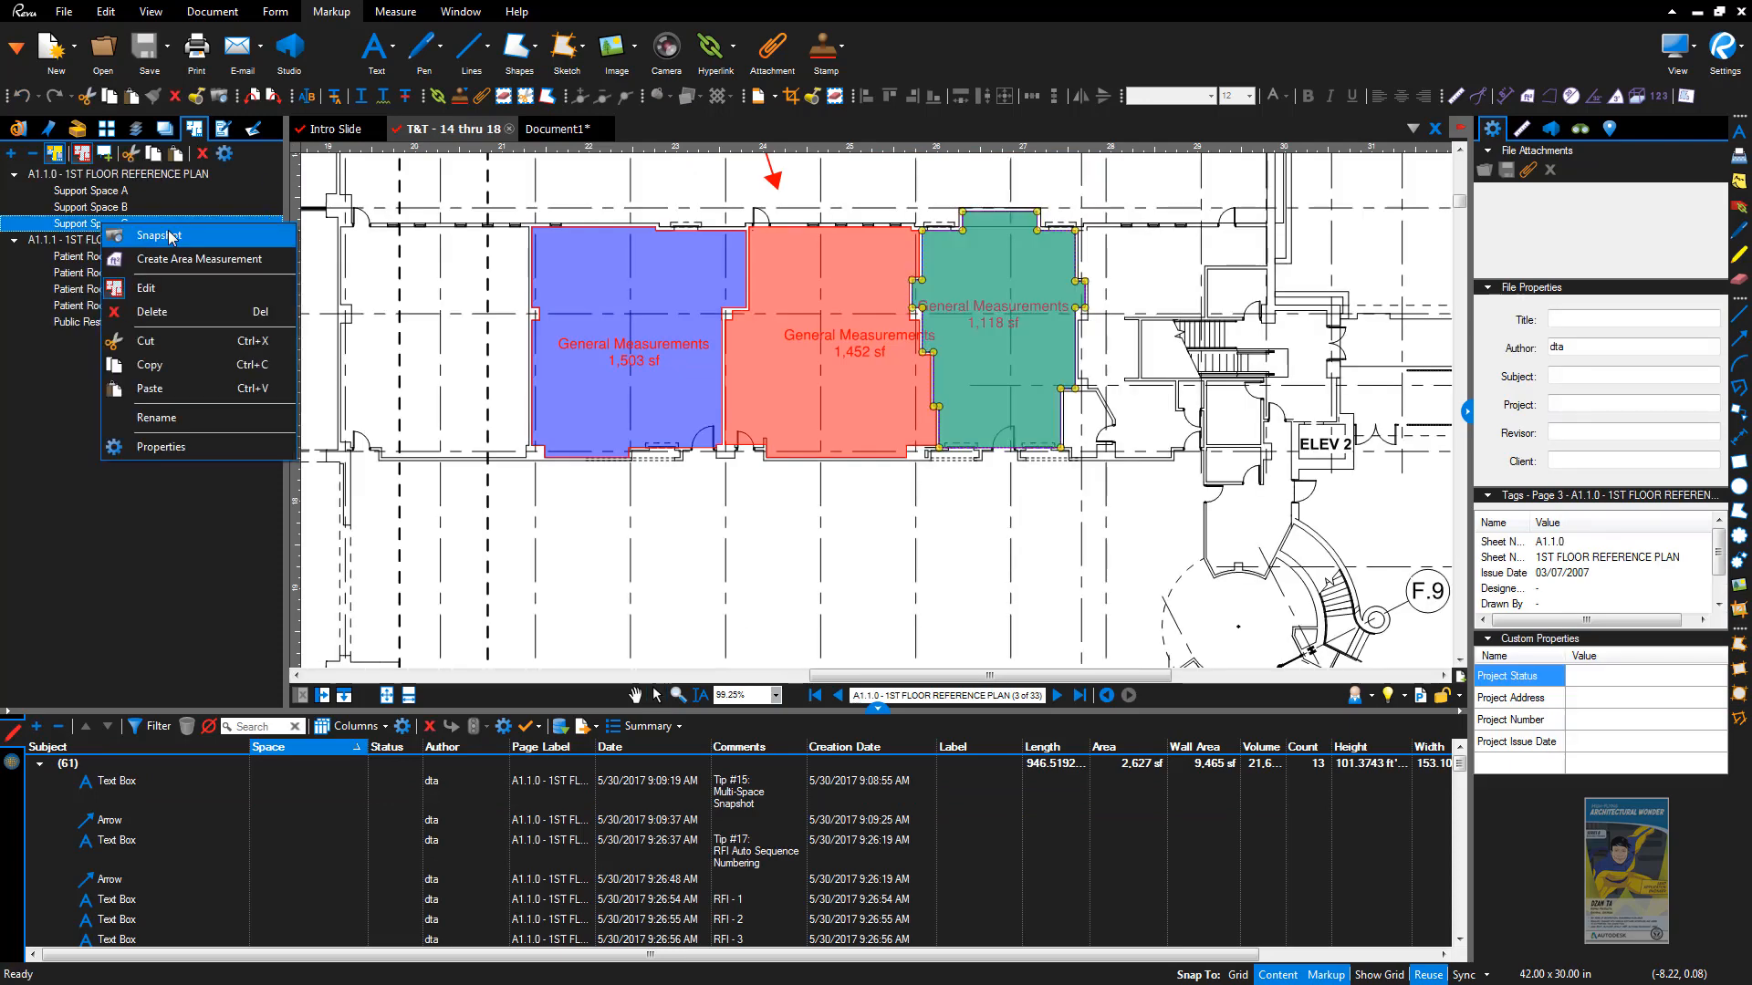
{"action": "left_click", "coordinate": [169, 235]}
{"action": "left_click", "coordinate": [556, 128]}
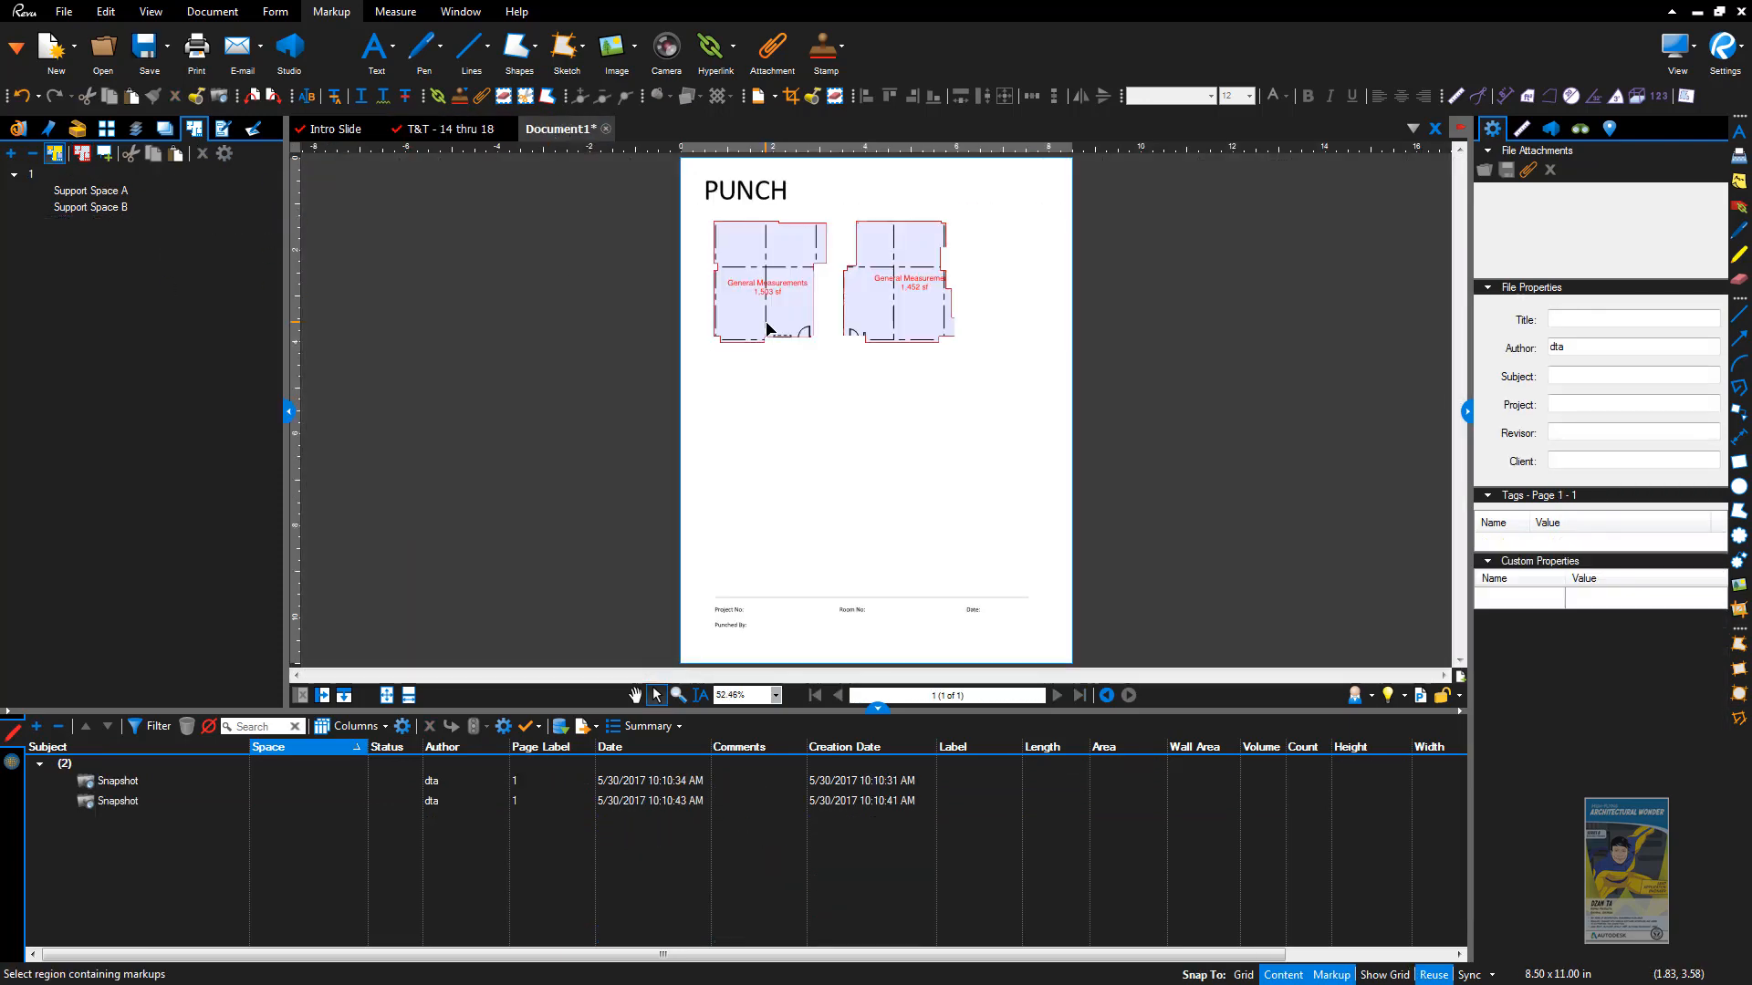
{"action": "right_click", "coordinate": [821, 434]}
{"action": "left_click", "coordinate": [900, 446]}
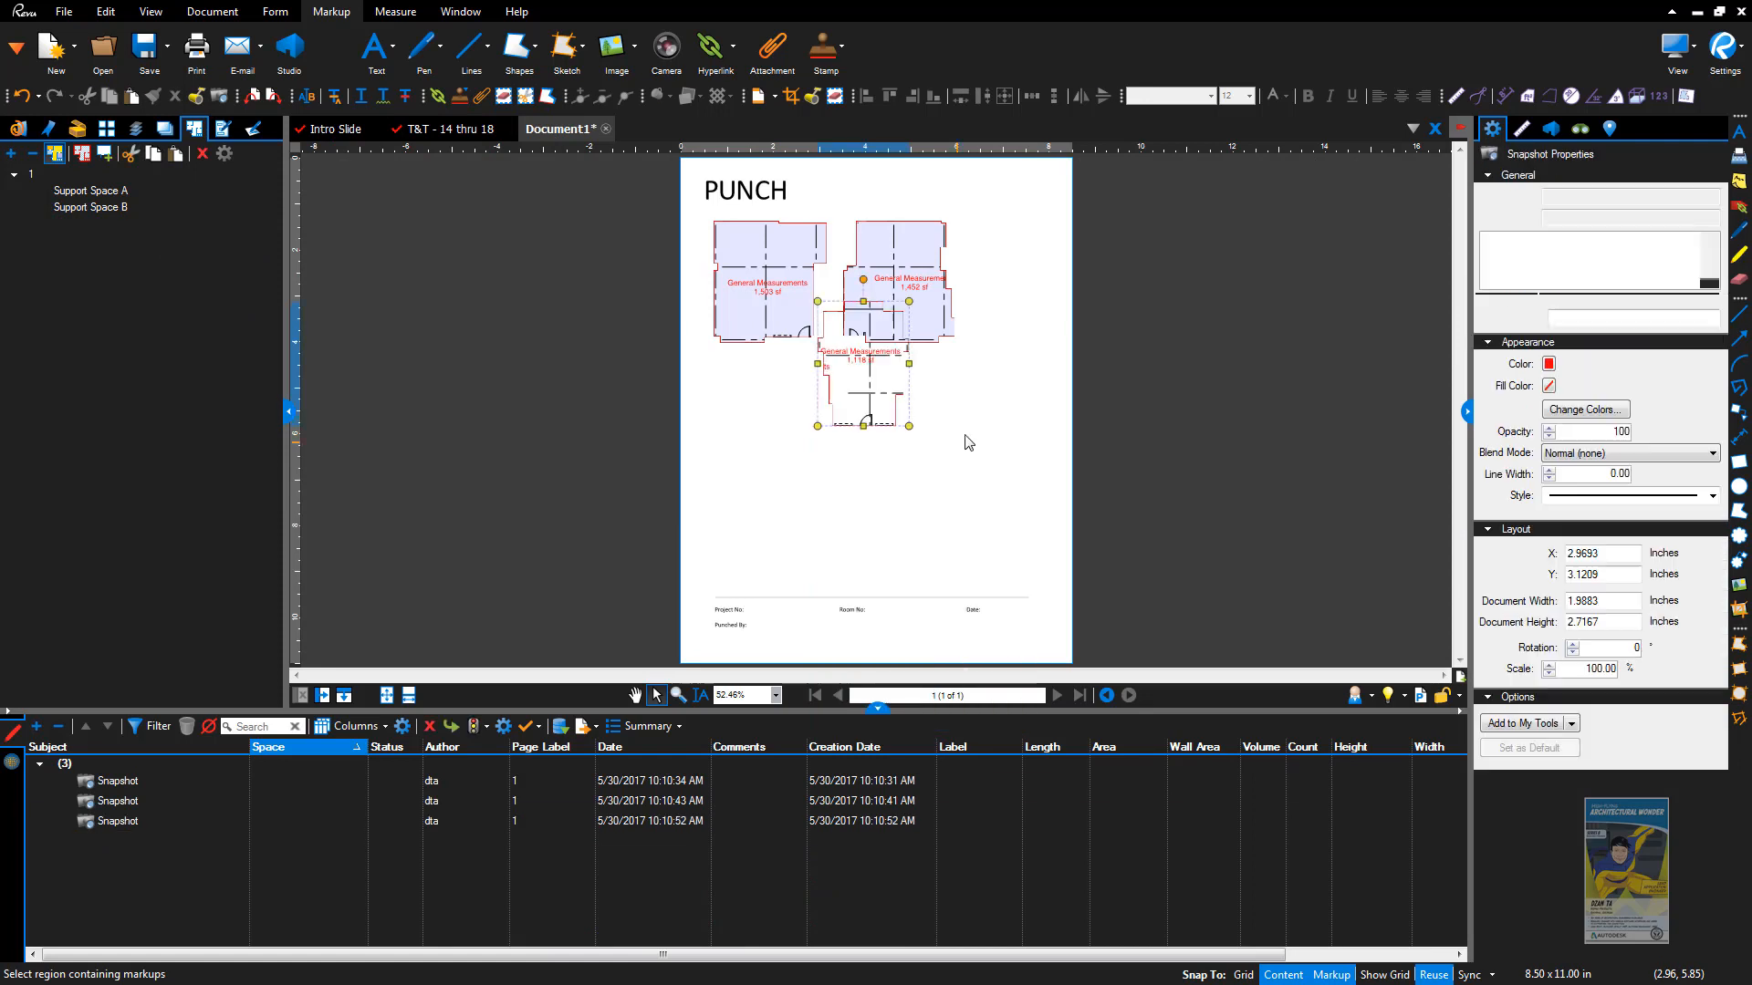
{"action": "left_click_drag", "start_coordinate": [860, 372], "coordinate": [756, 444]}
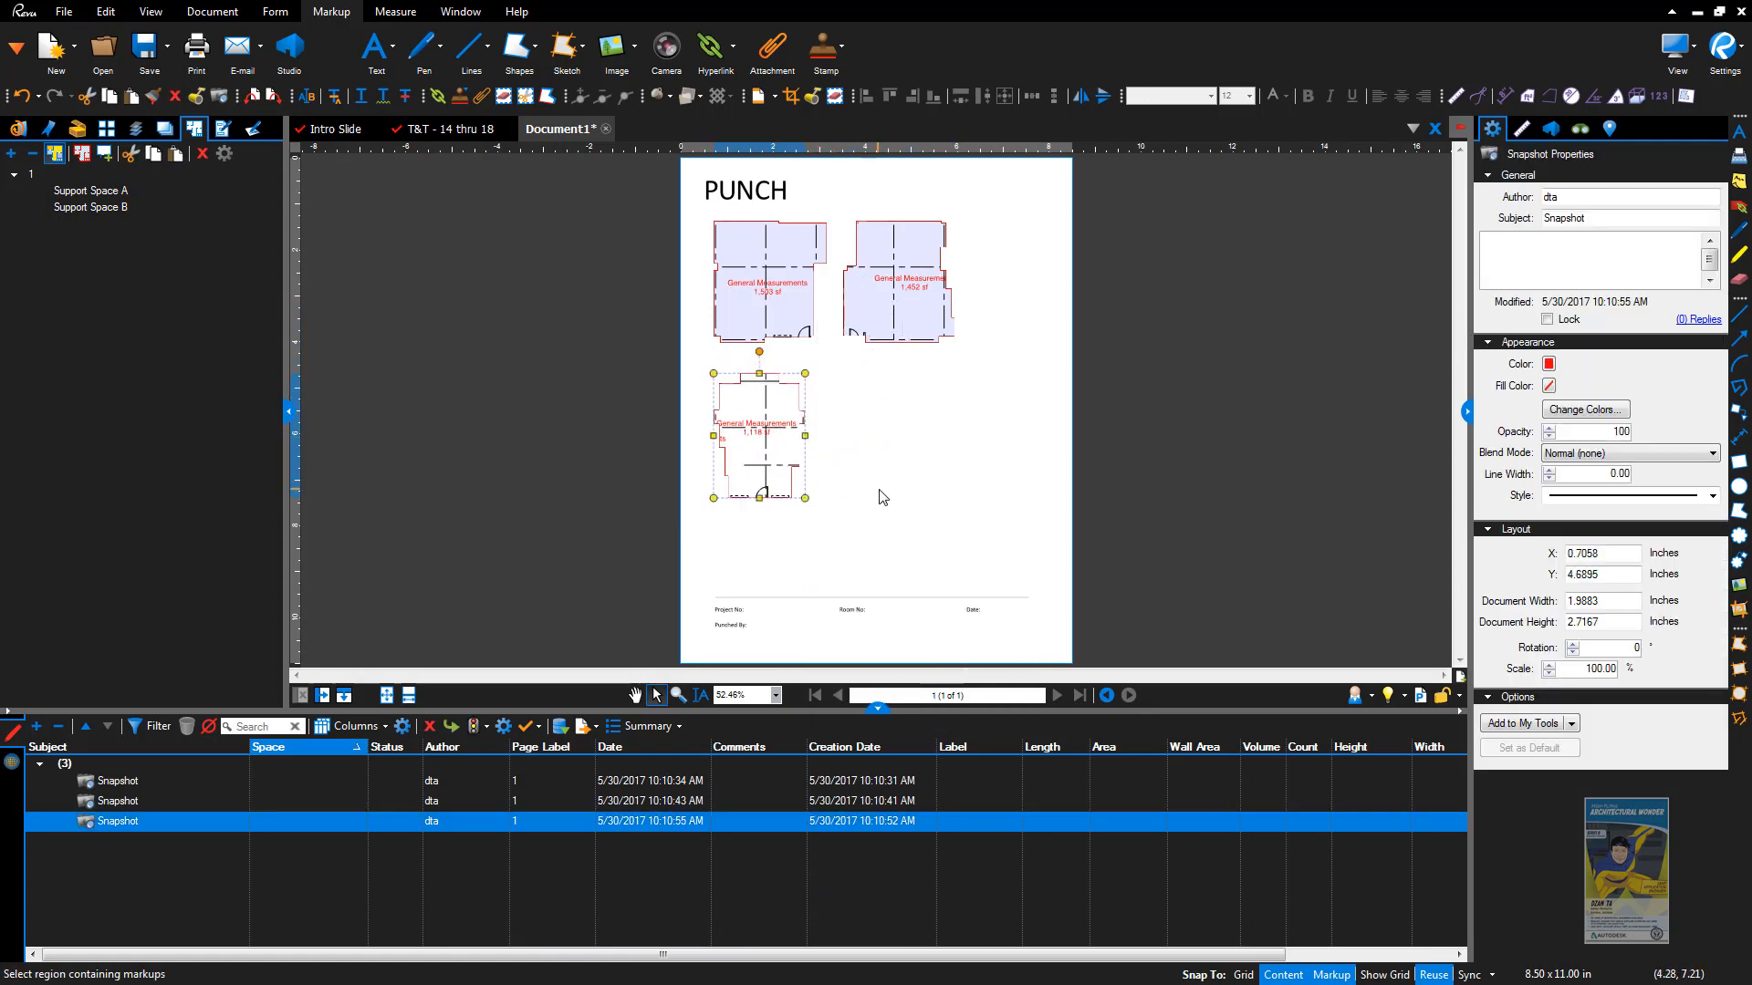
{"action": "left_click", "coordinate": [881, 497]}
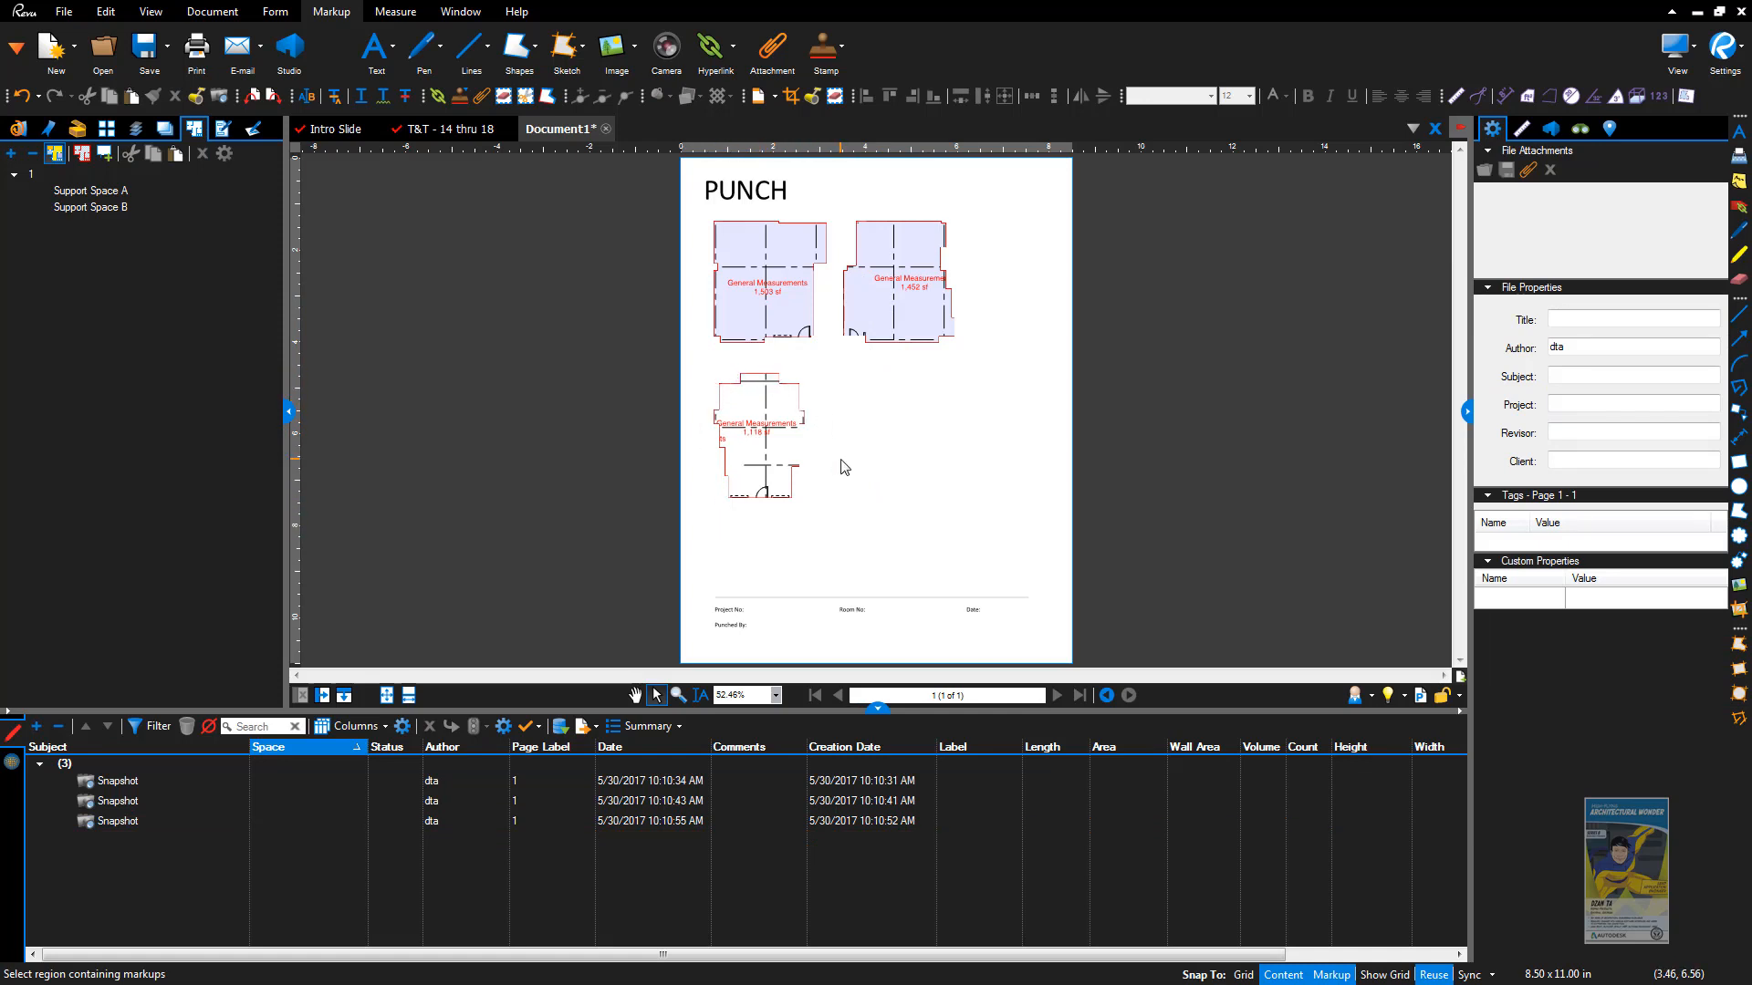
Step: Review the name, color and opacity properties of Support Space A in the T&T - 14 thru 18 drawing set
{"action": "left_click", "coordinate": [436, 129]}
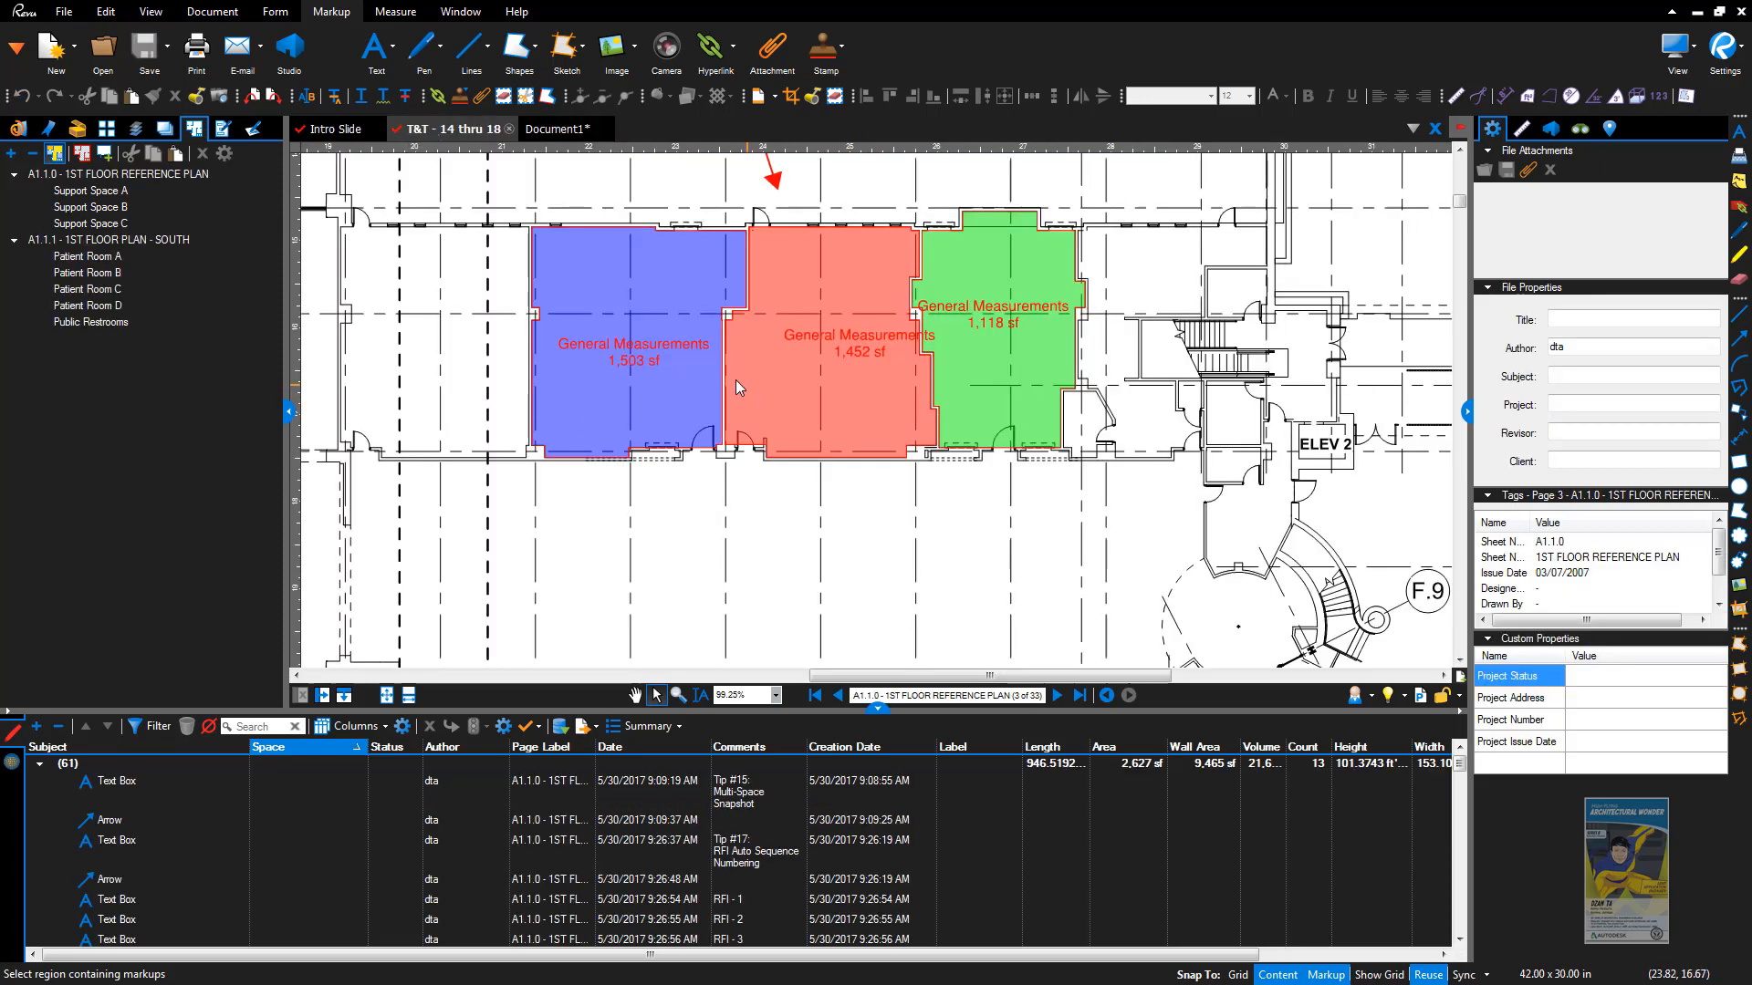
{"action": "right_click", "coordinate": [114, 192]}
{"action": "left_click", "coordinate": [204, 415]}
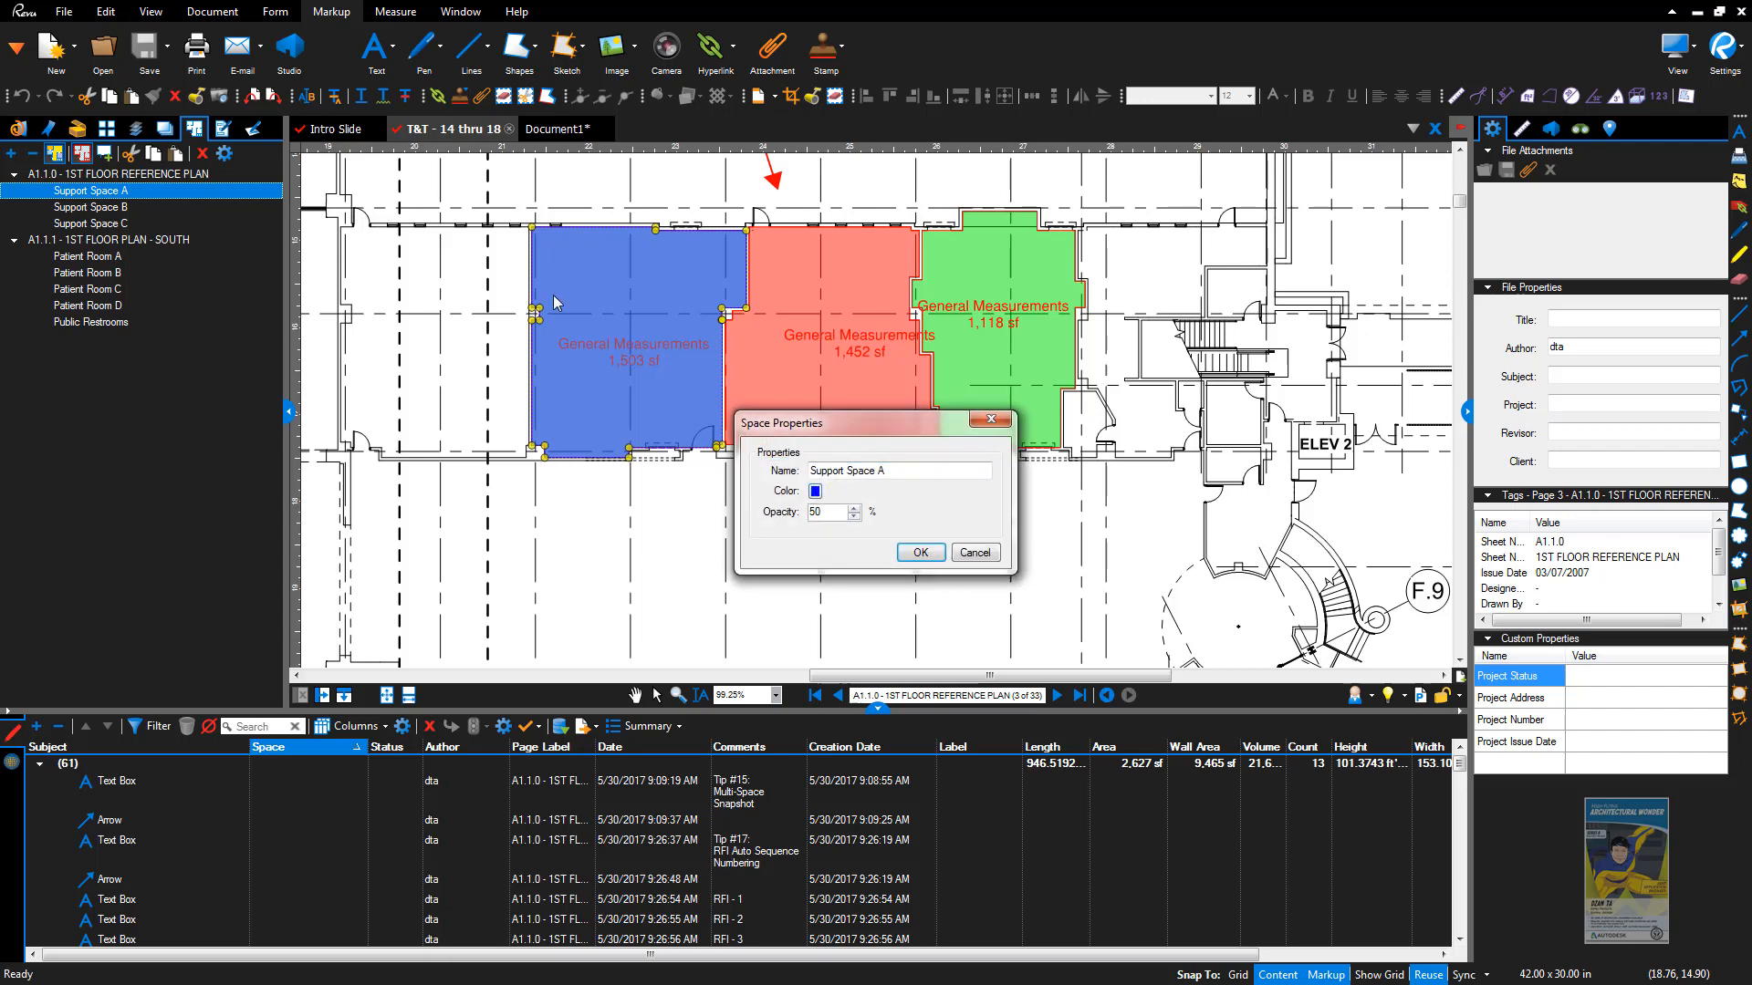
{"action": "left_click", "coordinate": [921, 552]}
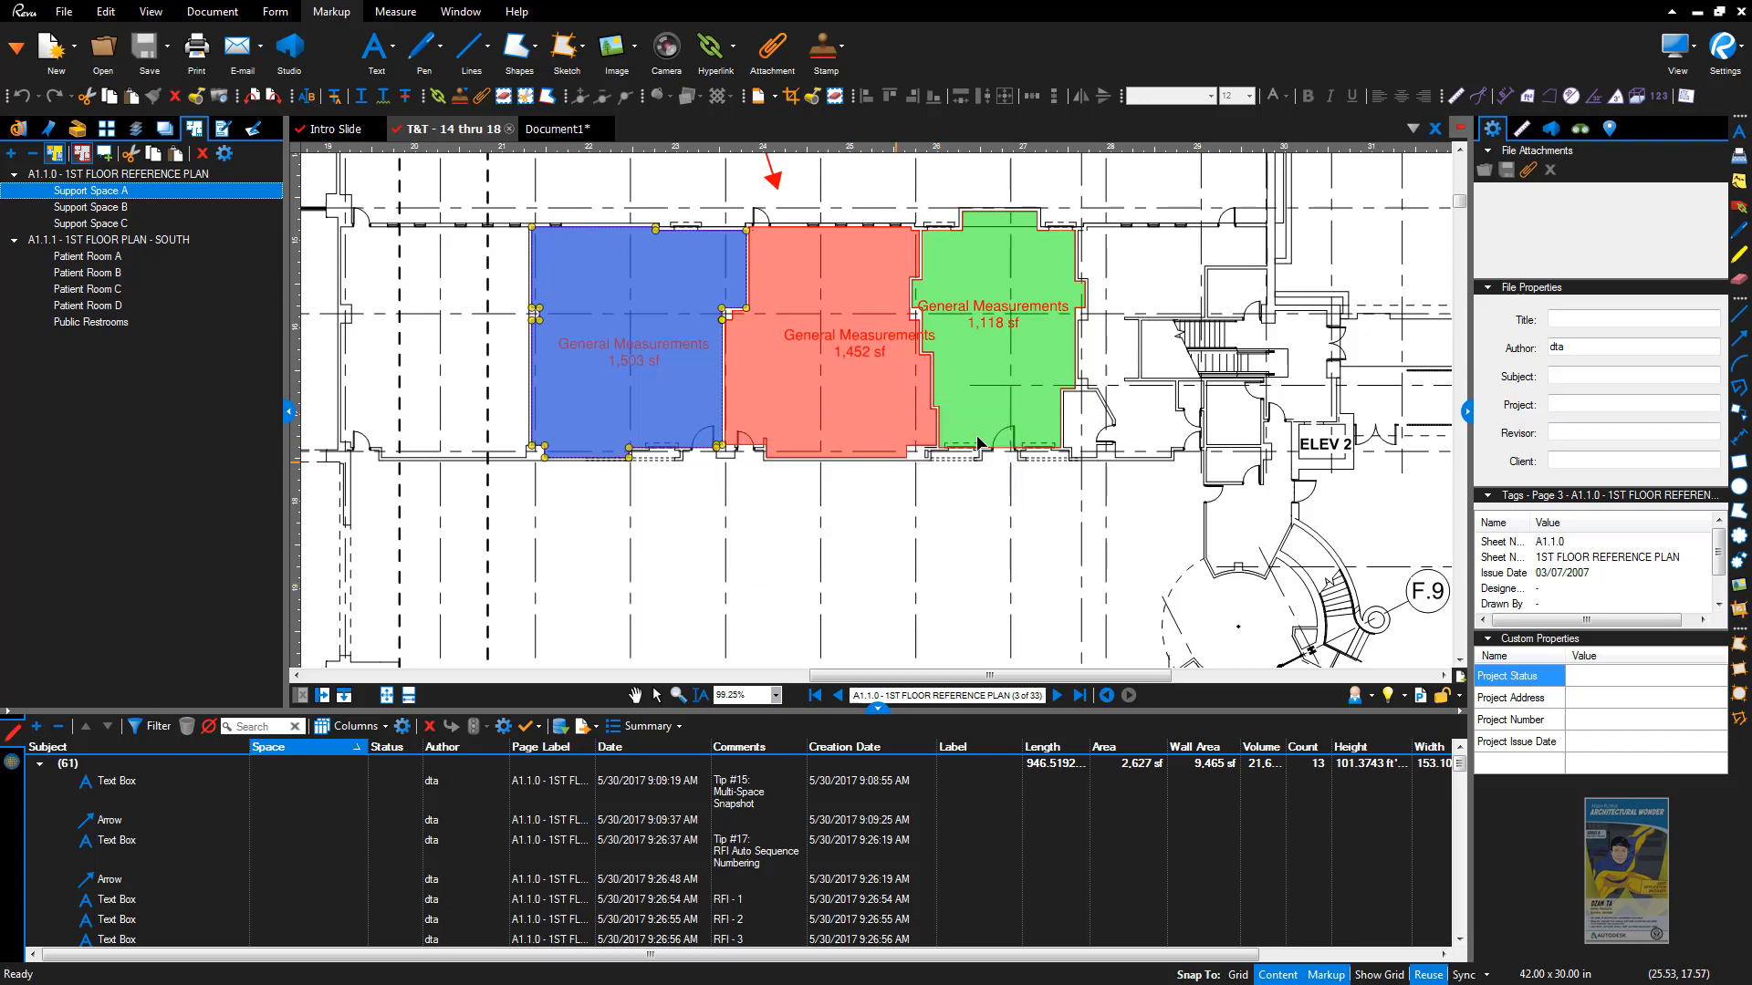
{"action": "left_click", "coordinate": [964, 501]}
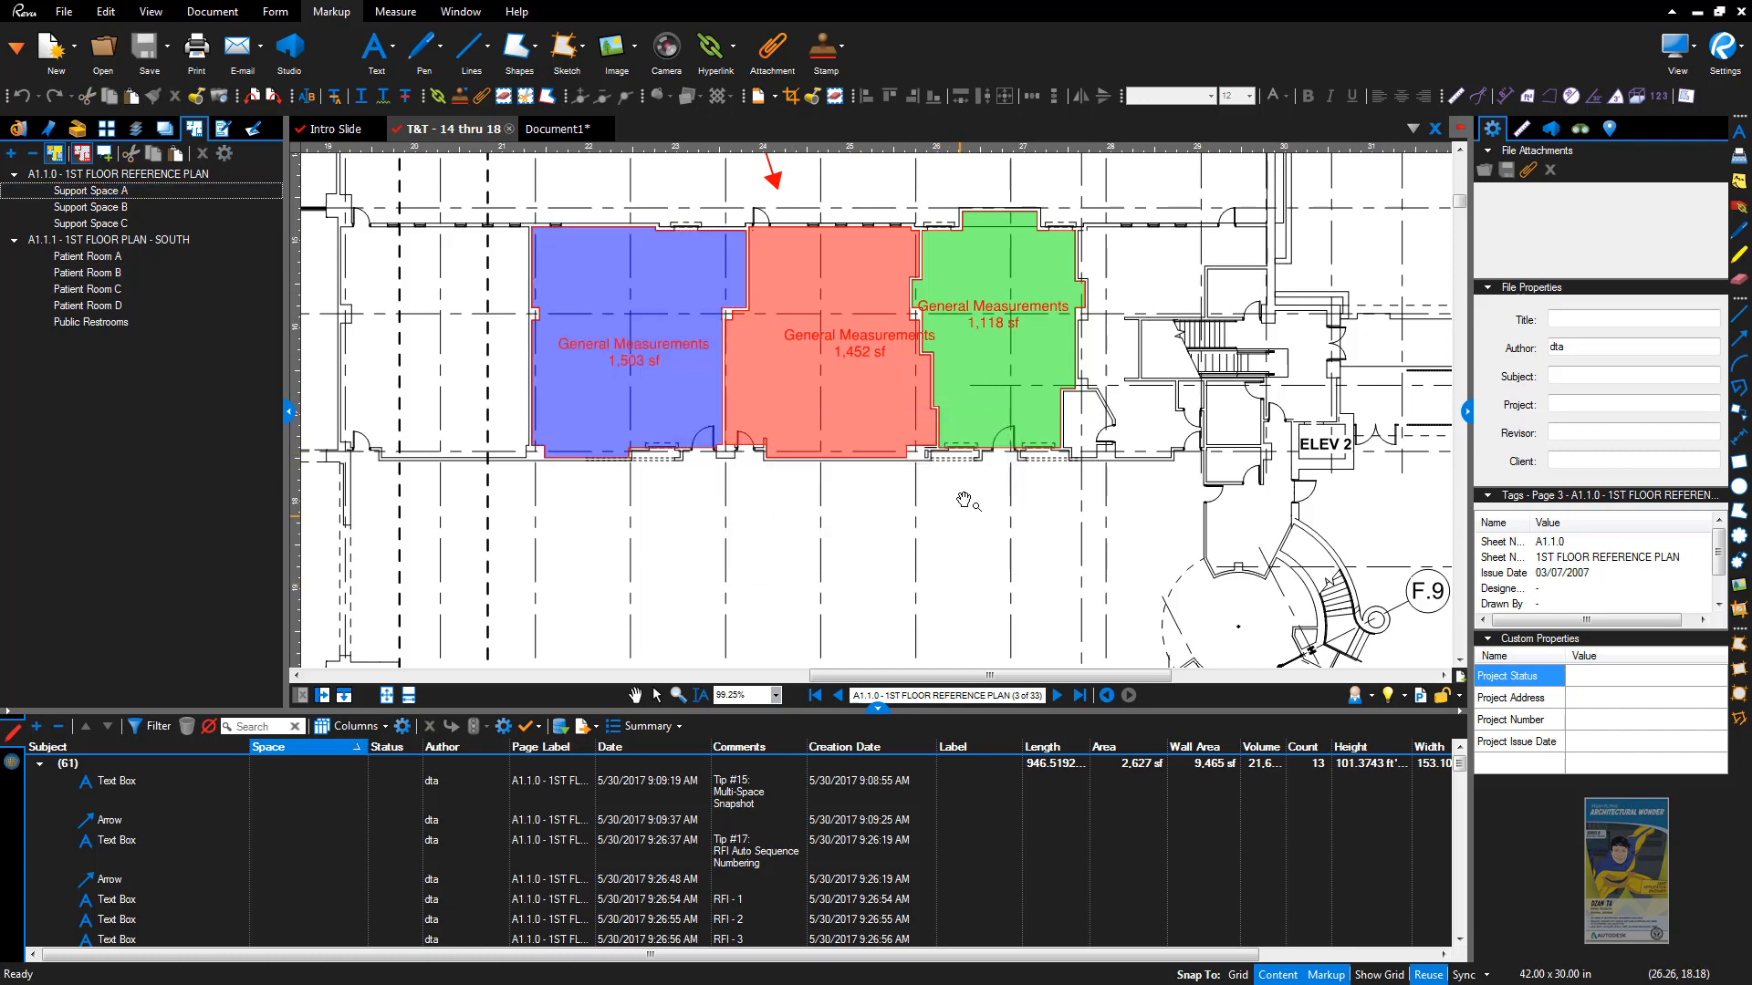
Step: Take a rectangular snapshot around the three support spaces and paste it beside the Support Space C snapshot, at about X 3.53, Y 4.93 in
{"action": "left_click", "coordinate": [219, 96]}
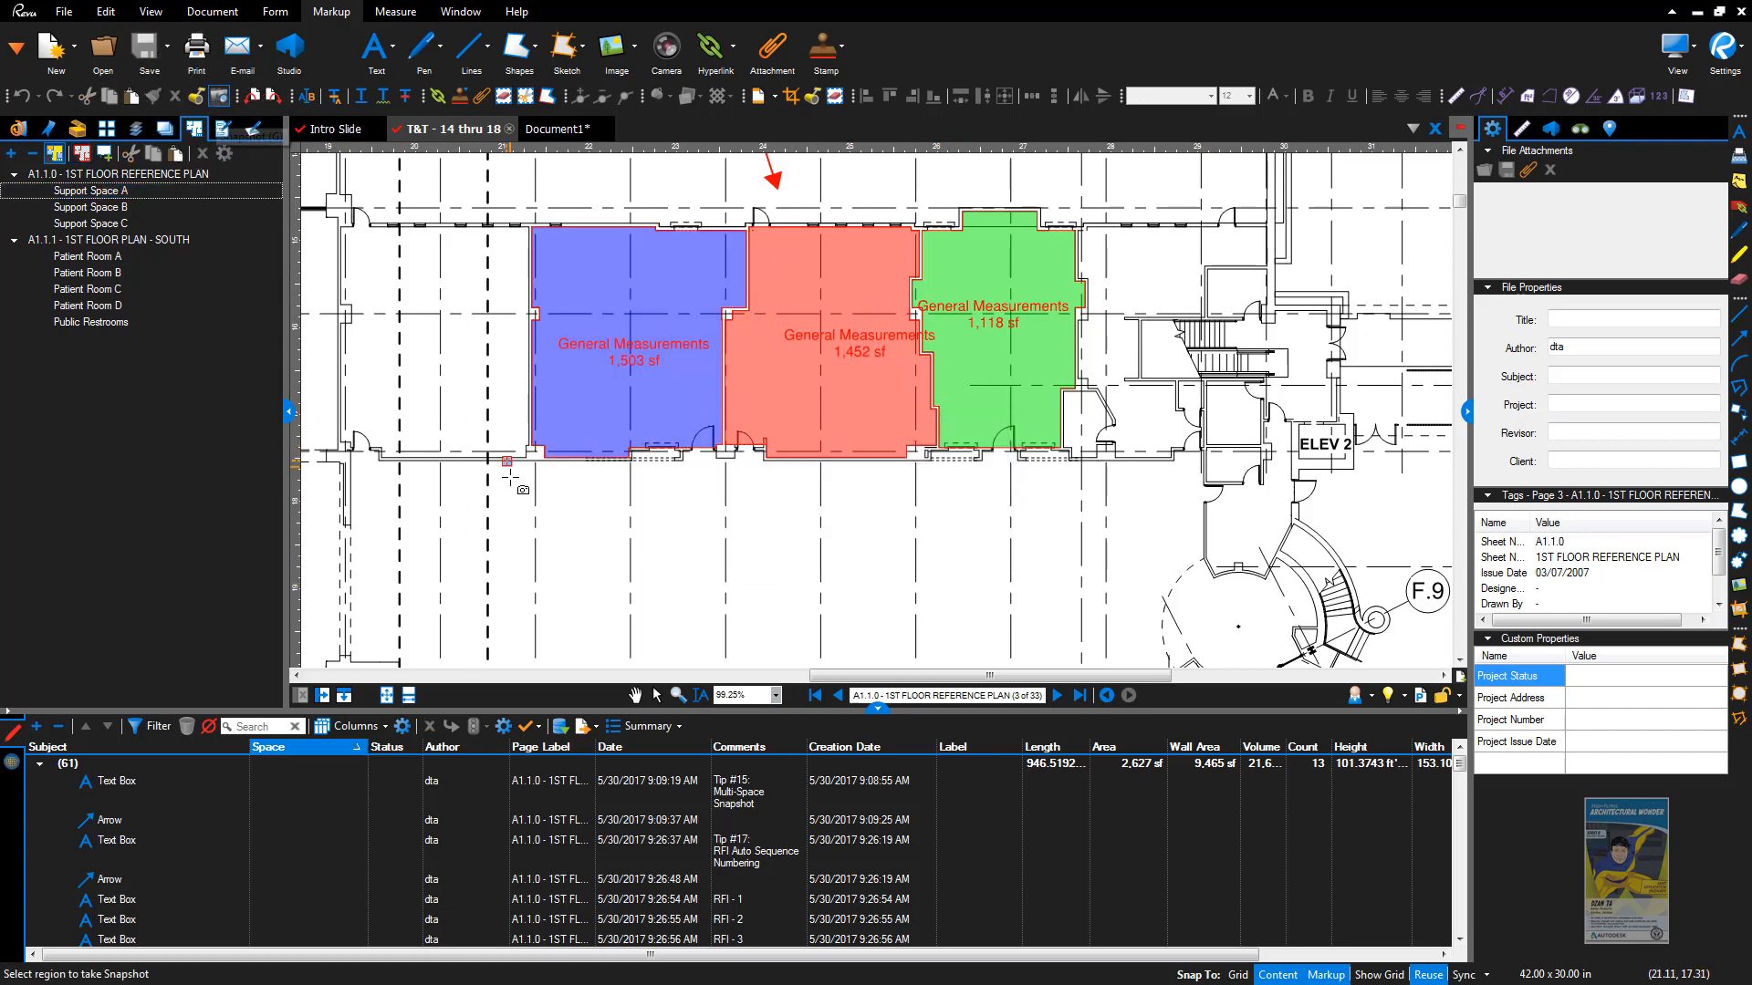
{"action": "left_click_drag", "start_coordinate": [508, 495], "coordinate": [1097, 187]}
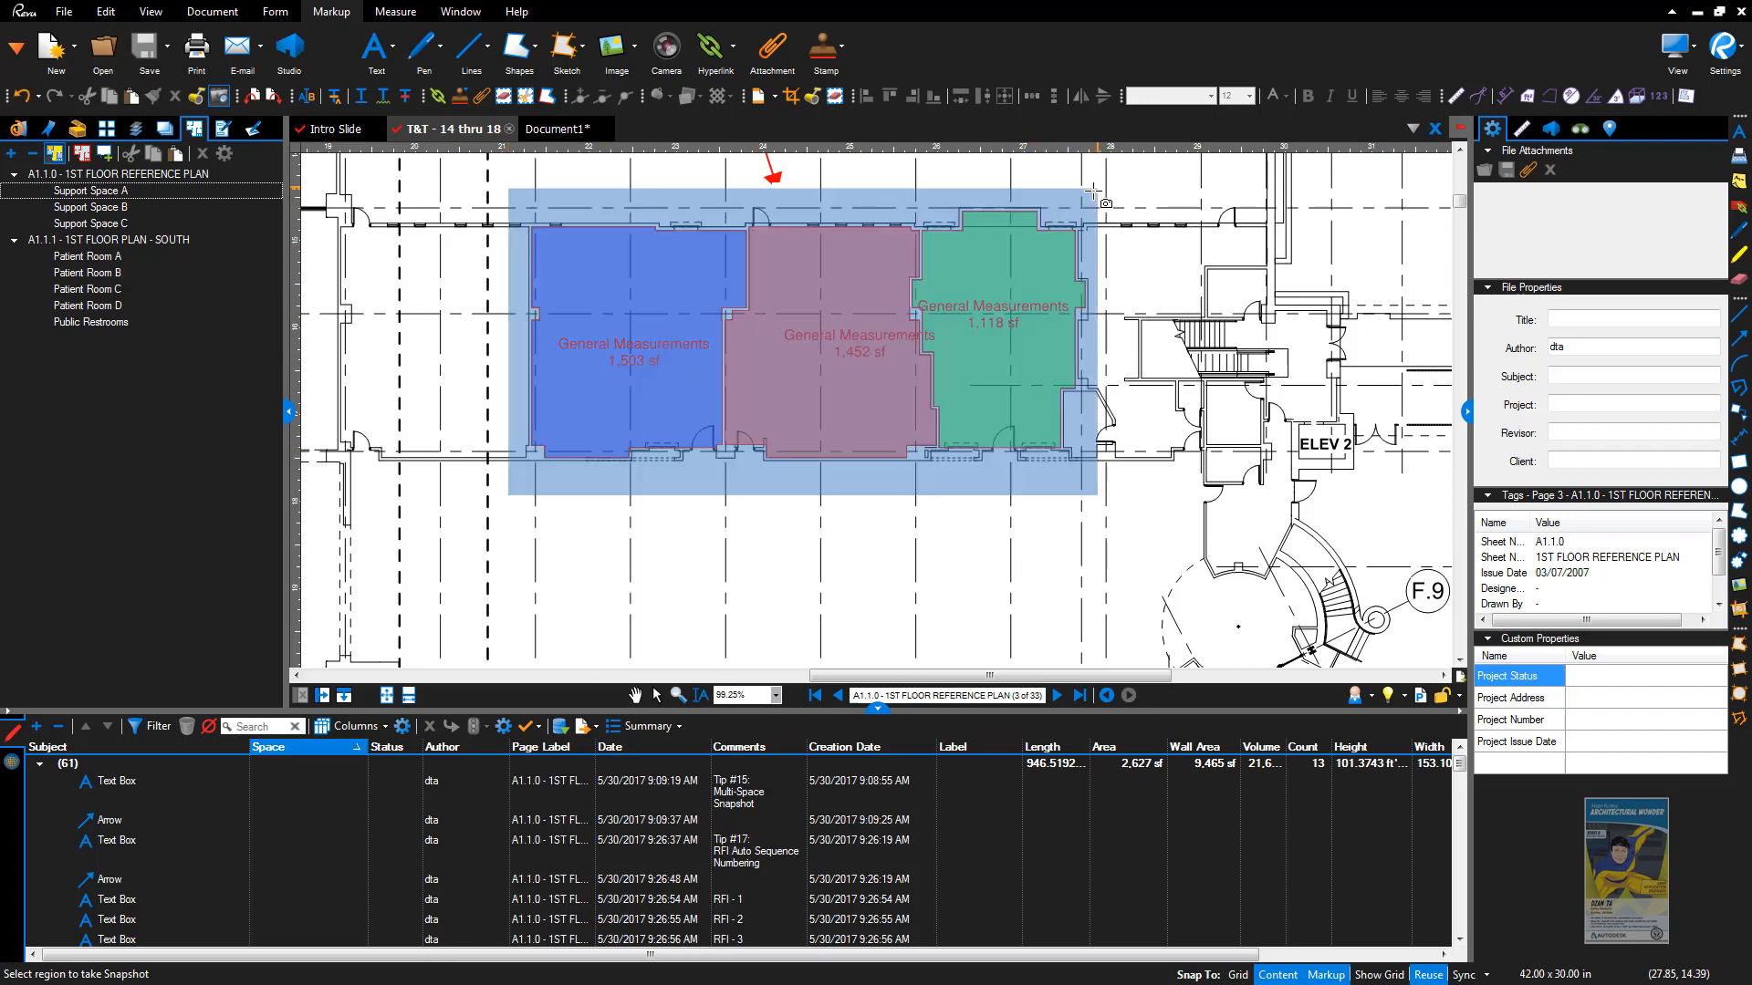
{"action": "left_click", "coordinate": [556, 128]}
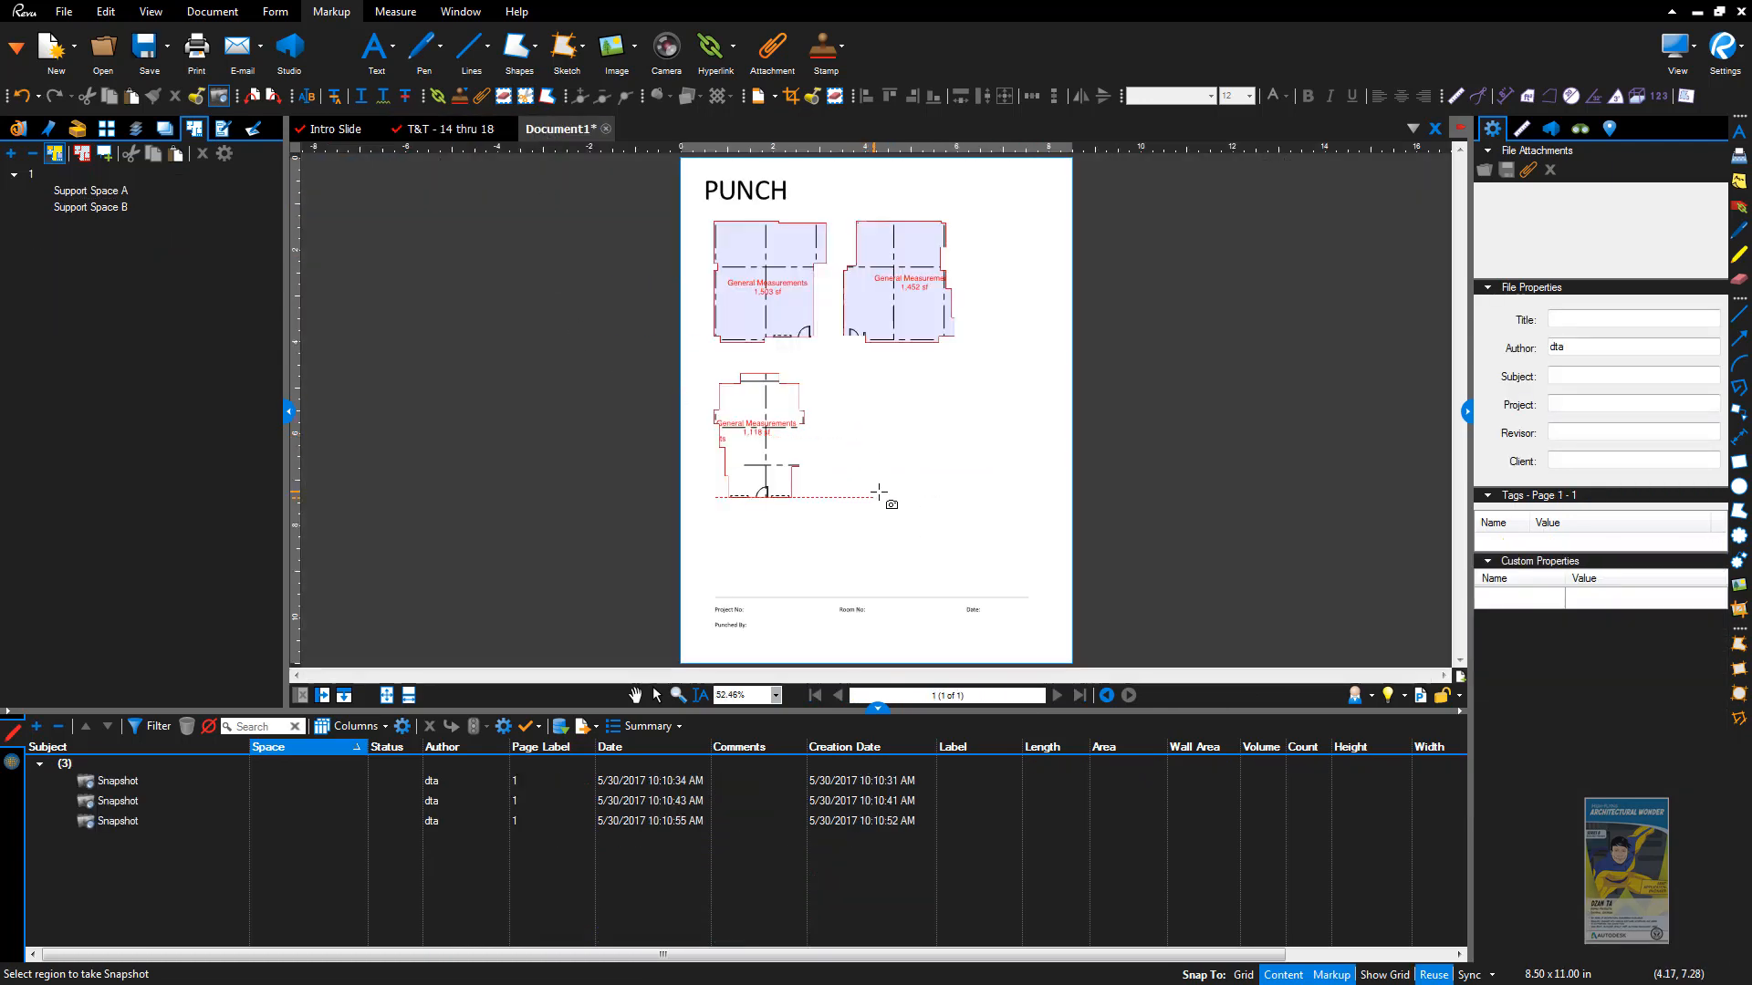
{"action": "right_click", "coordinate": [882, 479]}
{"action": "left_click", "coordinate": [940, 494]}
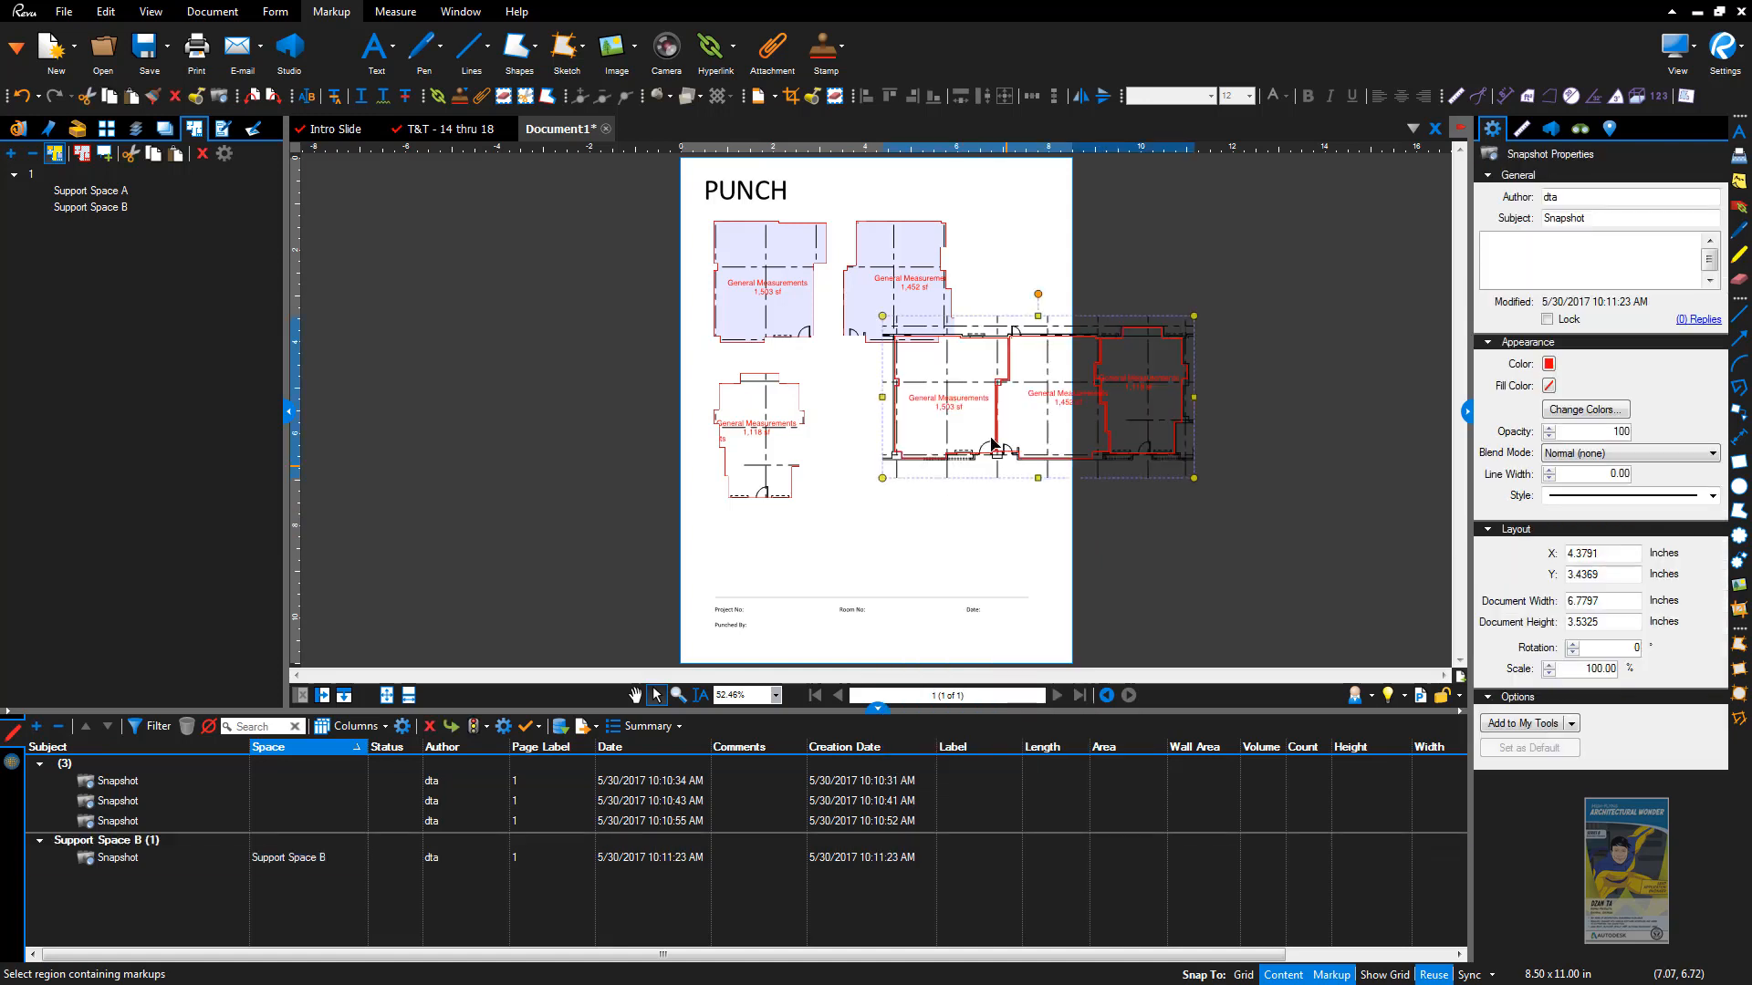
{"action": "left_click_drag", "start_coordinate": [969, 397], "coordinate": [1068, 444]}
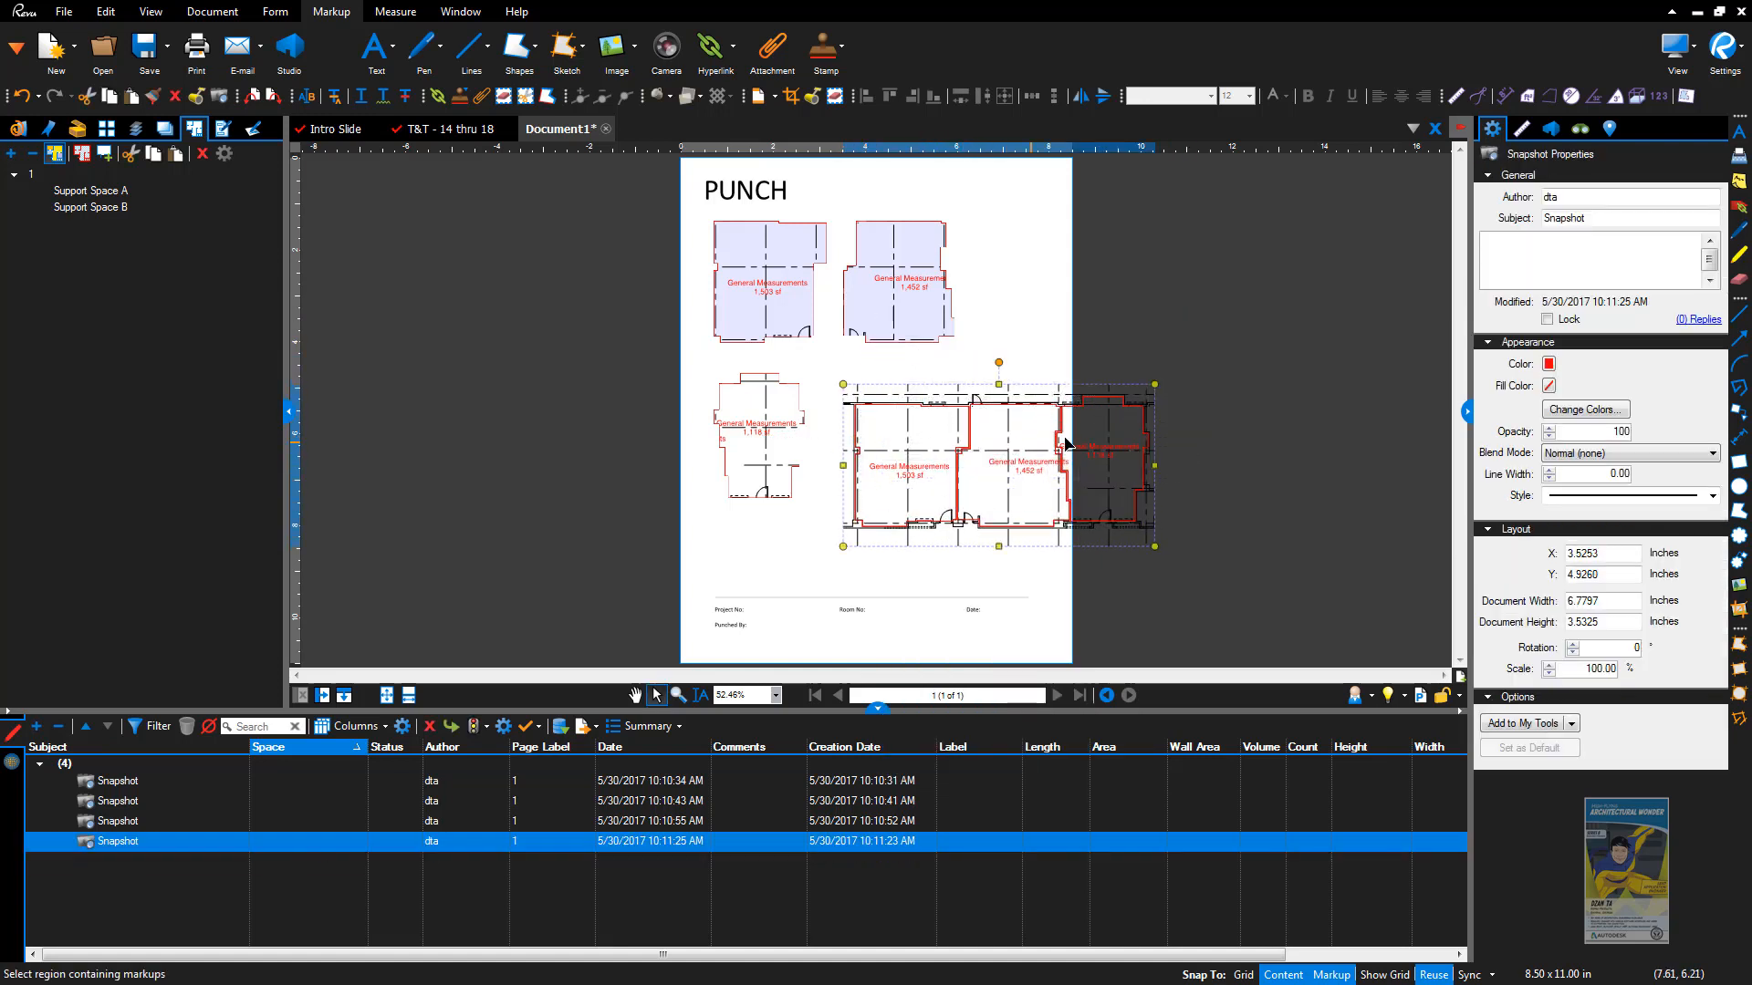
{"action": "left_click", "coordinate": [1244, 352]}
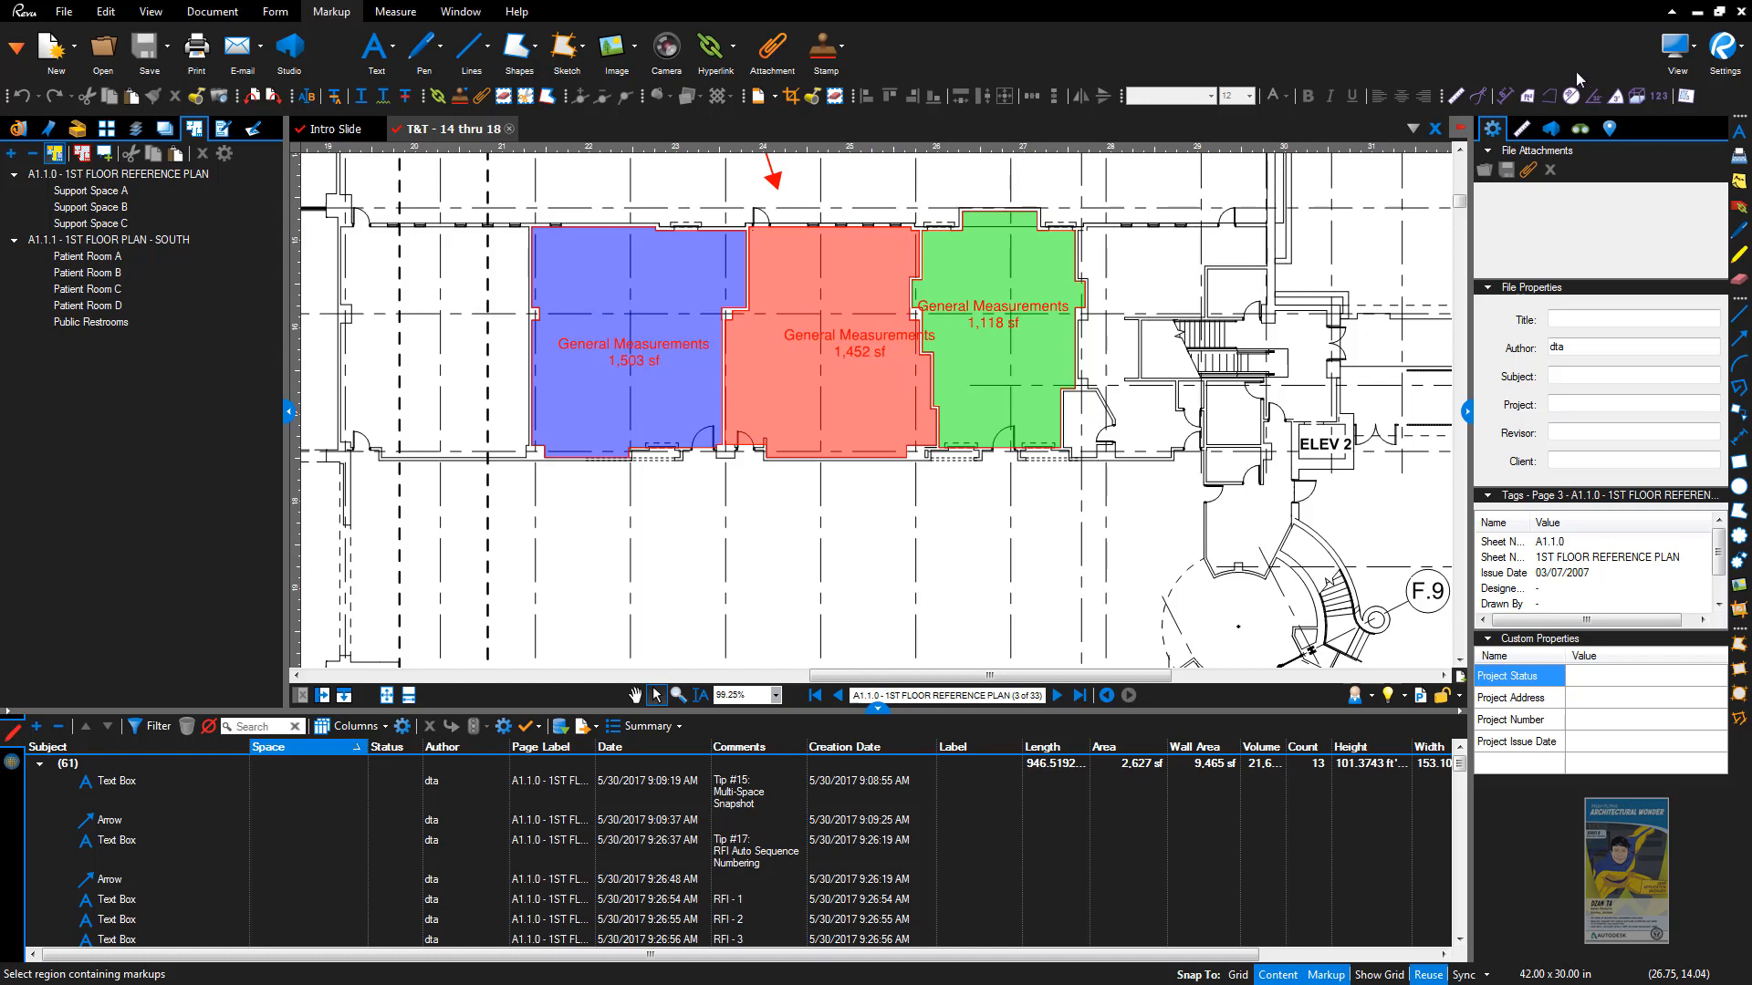
Step: View the 1st Floor Reference Plan sheet in Presentation mode and return to the normal view
{"action": "left_click", "coordinate": [1681, 50]}
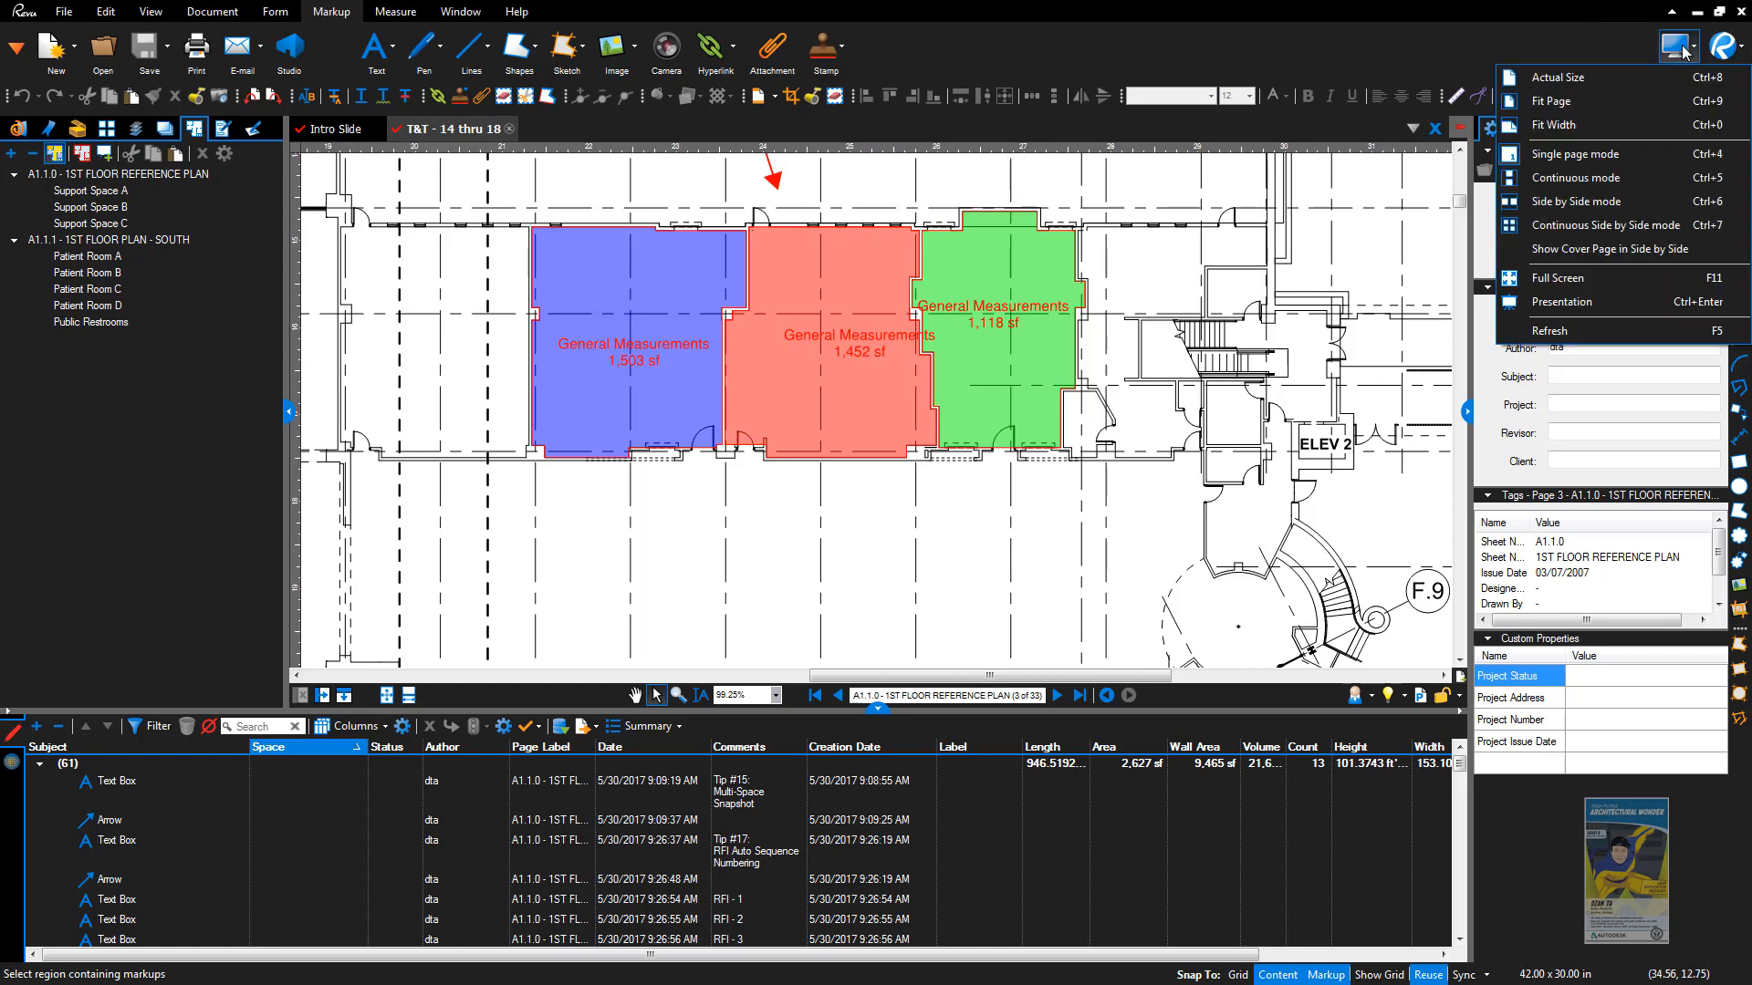
{"action": "left_click", "coordinate": [1590, 307]}
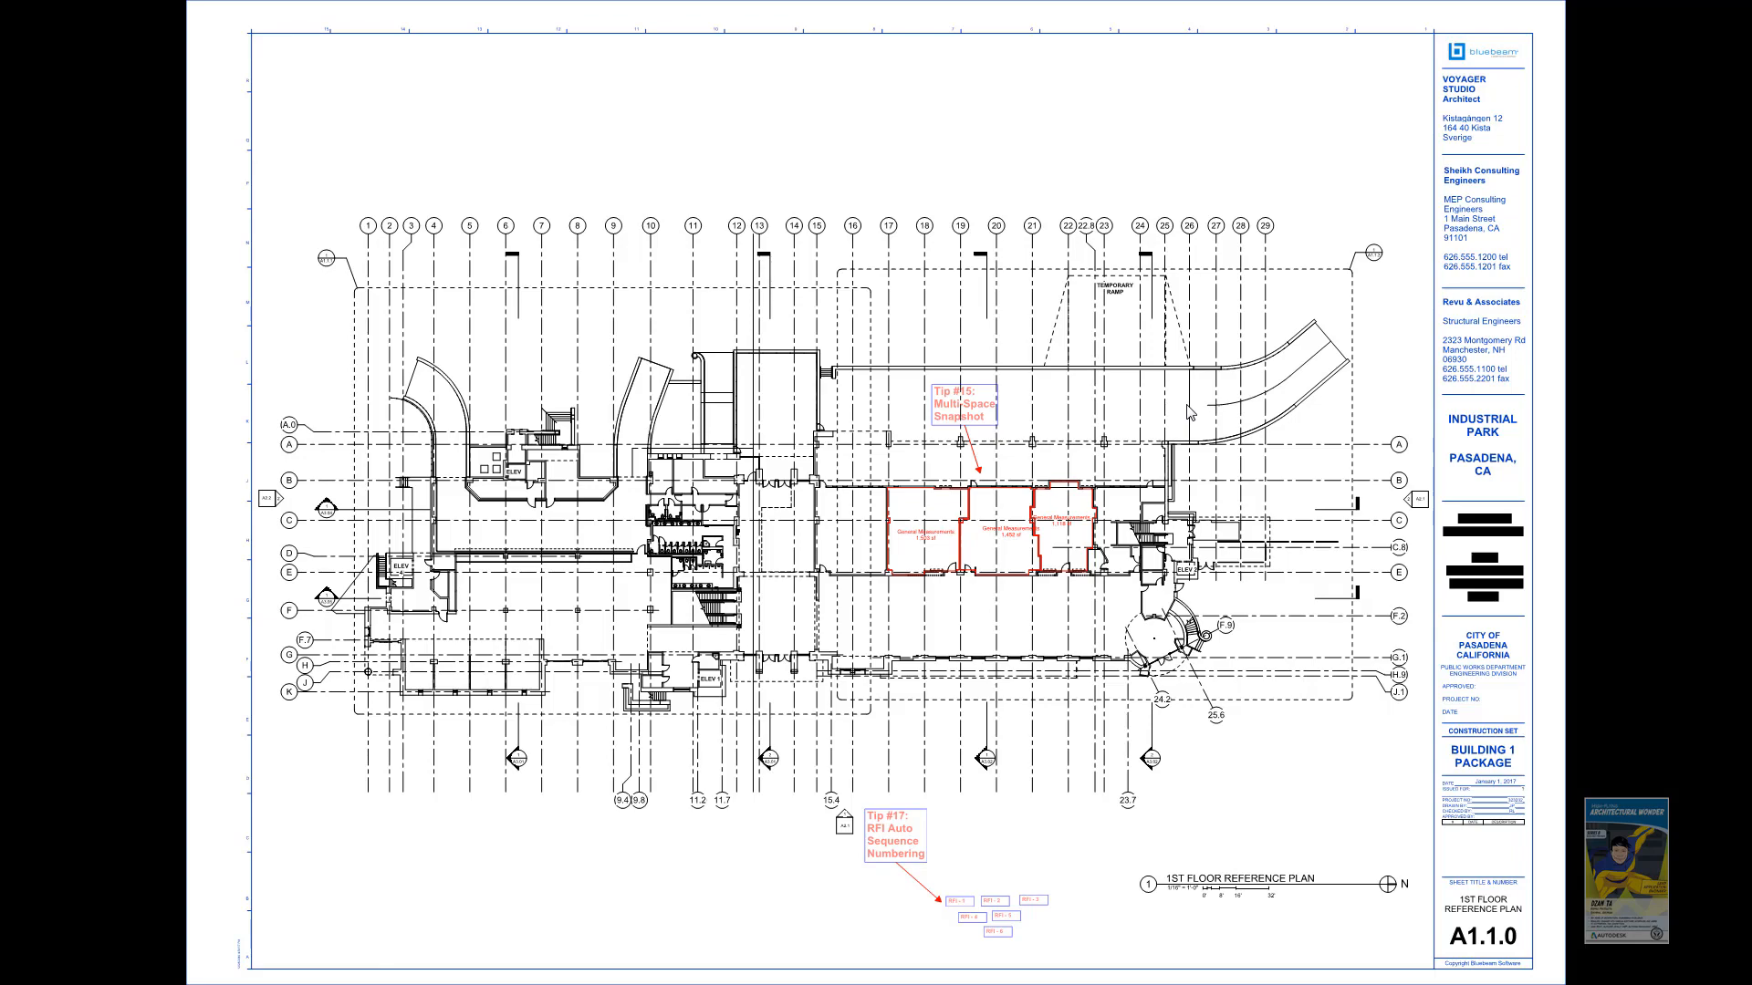
{"action": "key", "text": "Escape"}
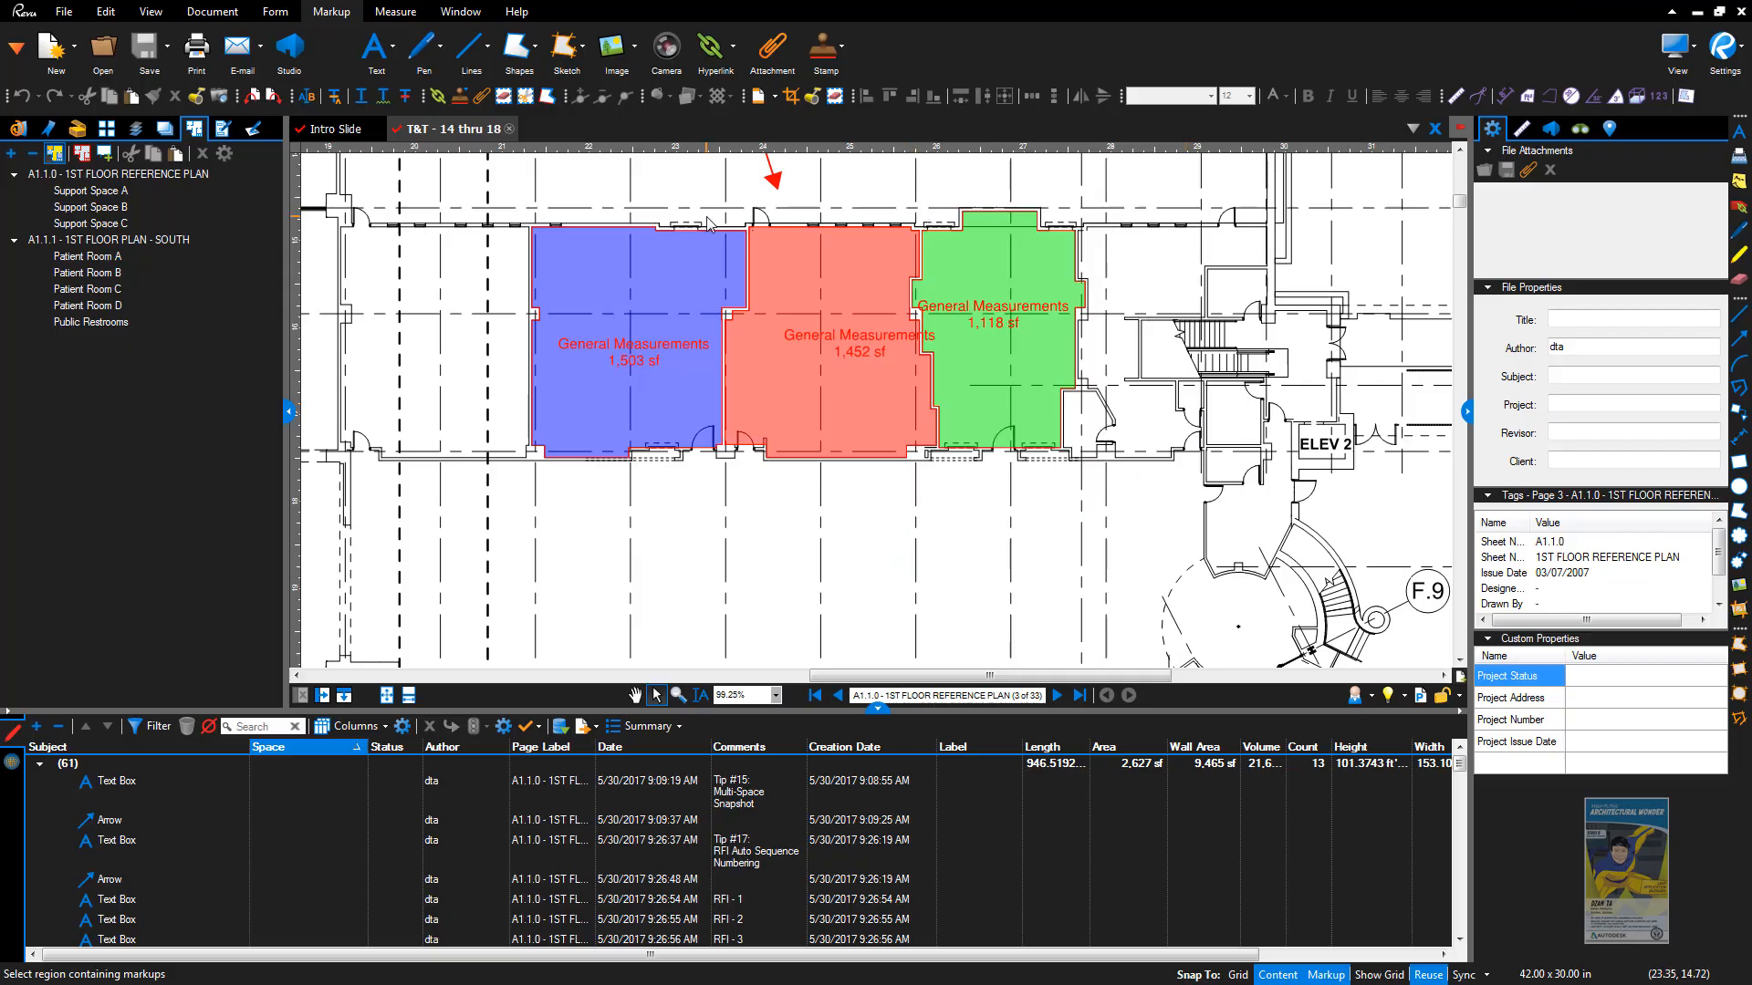
Step: Create a one-page blank document from the SLIDE_(10.00_x_7.50_Inches) template and close it without saving
{"action": "left_click", "coordinate": [320, 131]}
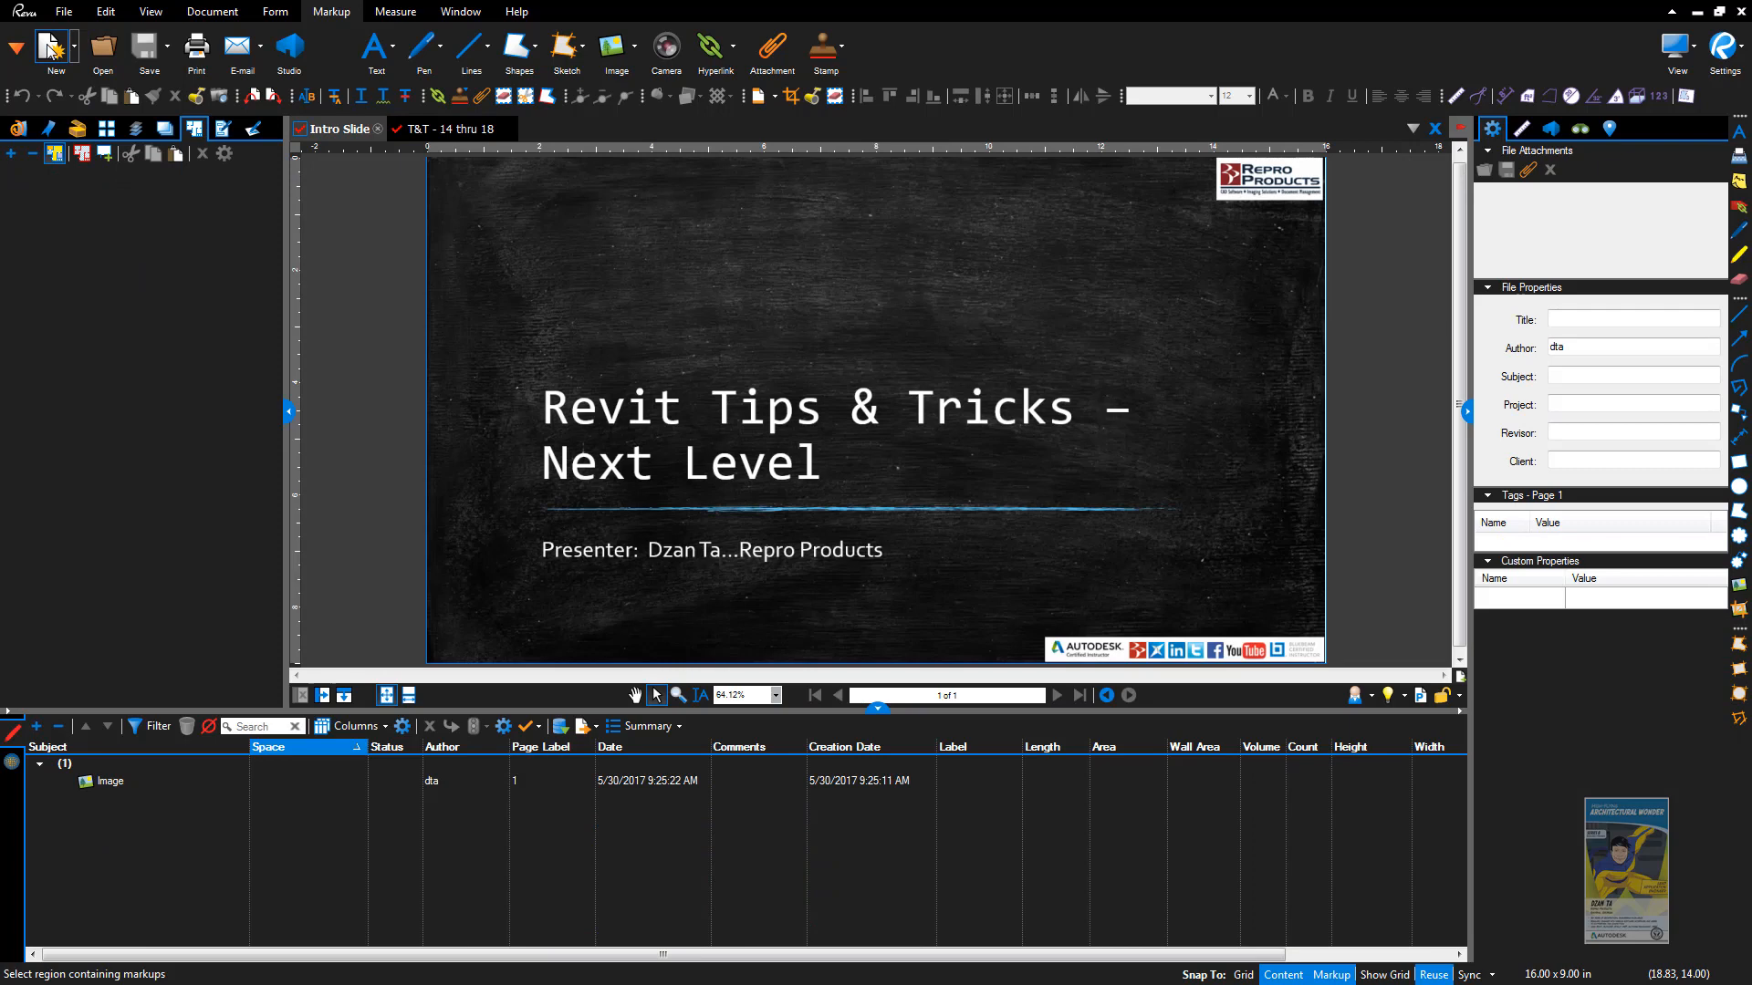
{"action": "left_click", "coordinate": [44, 50]}
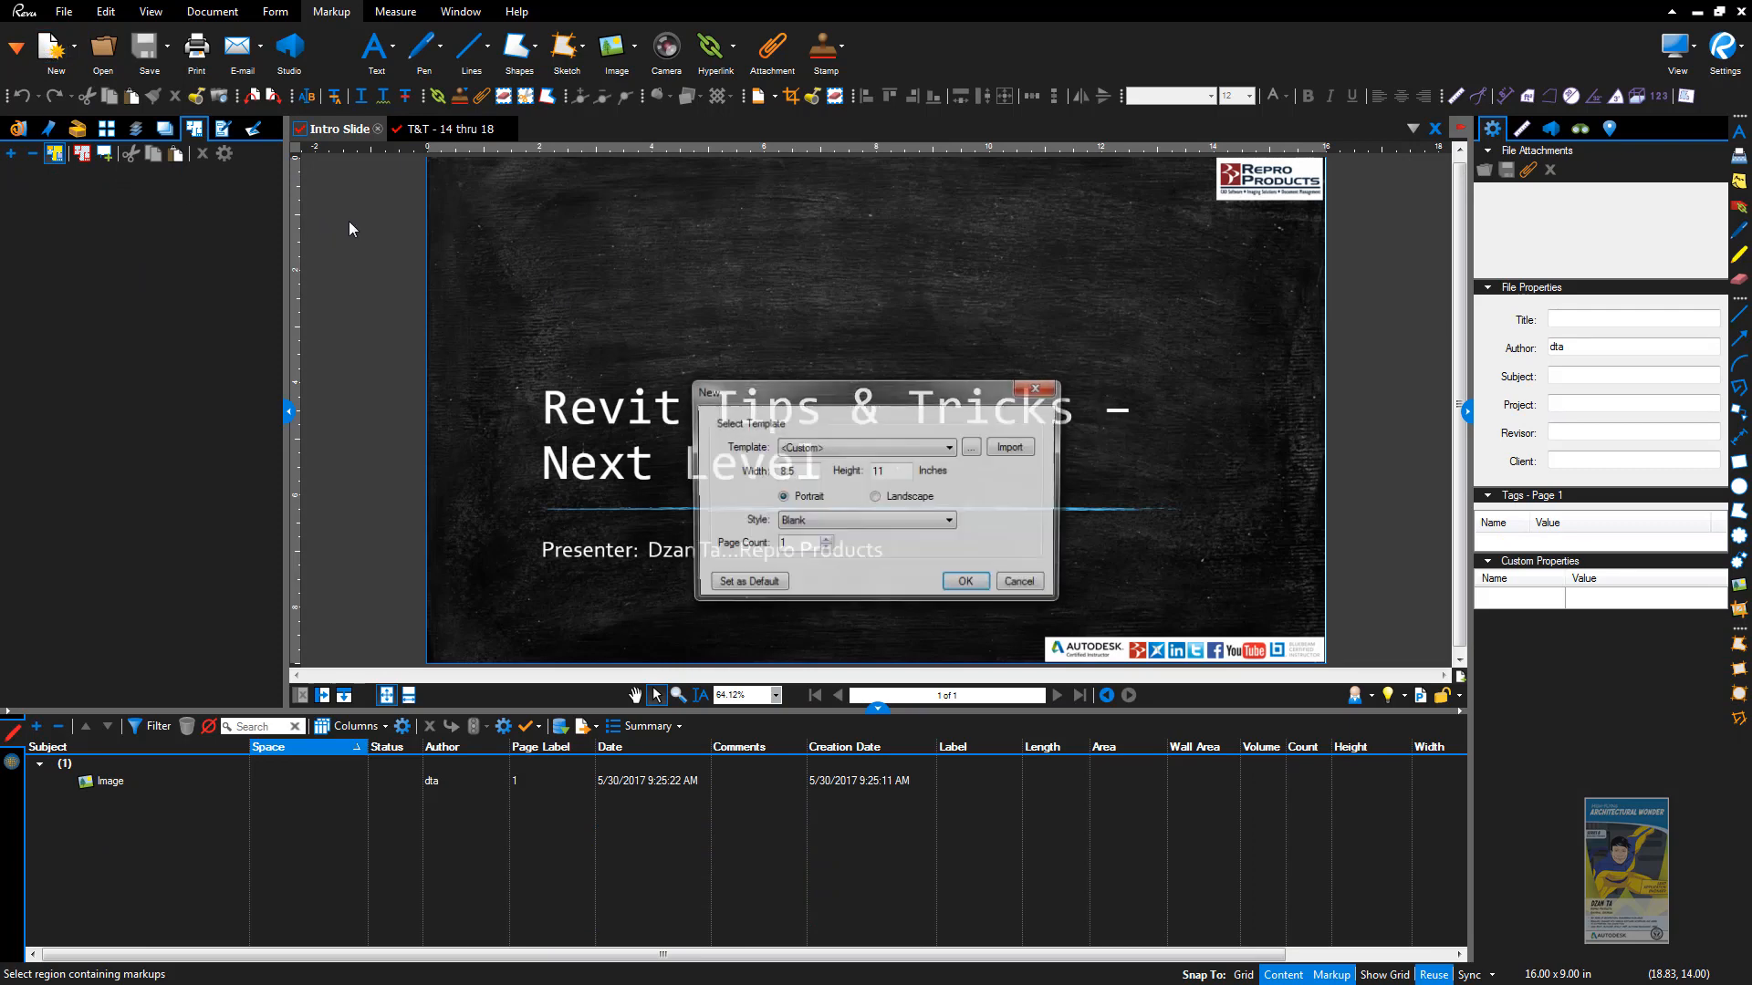
{"action": "left_click_drag", "start_coordinate": [924, 393], "coordinate": [926, 367]}
{"action": "left_click", "coordinate": [950, 423]}
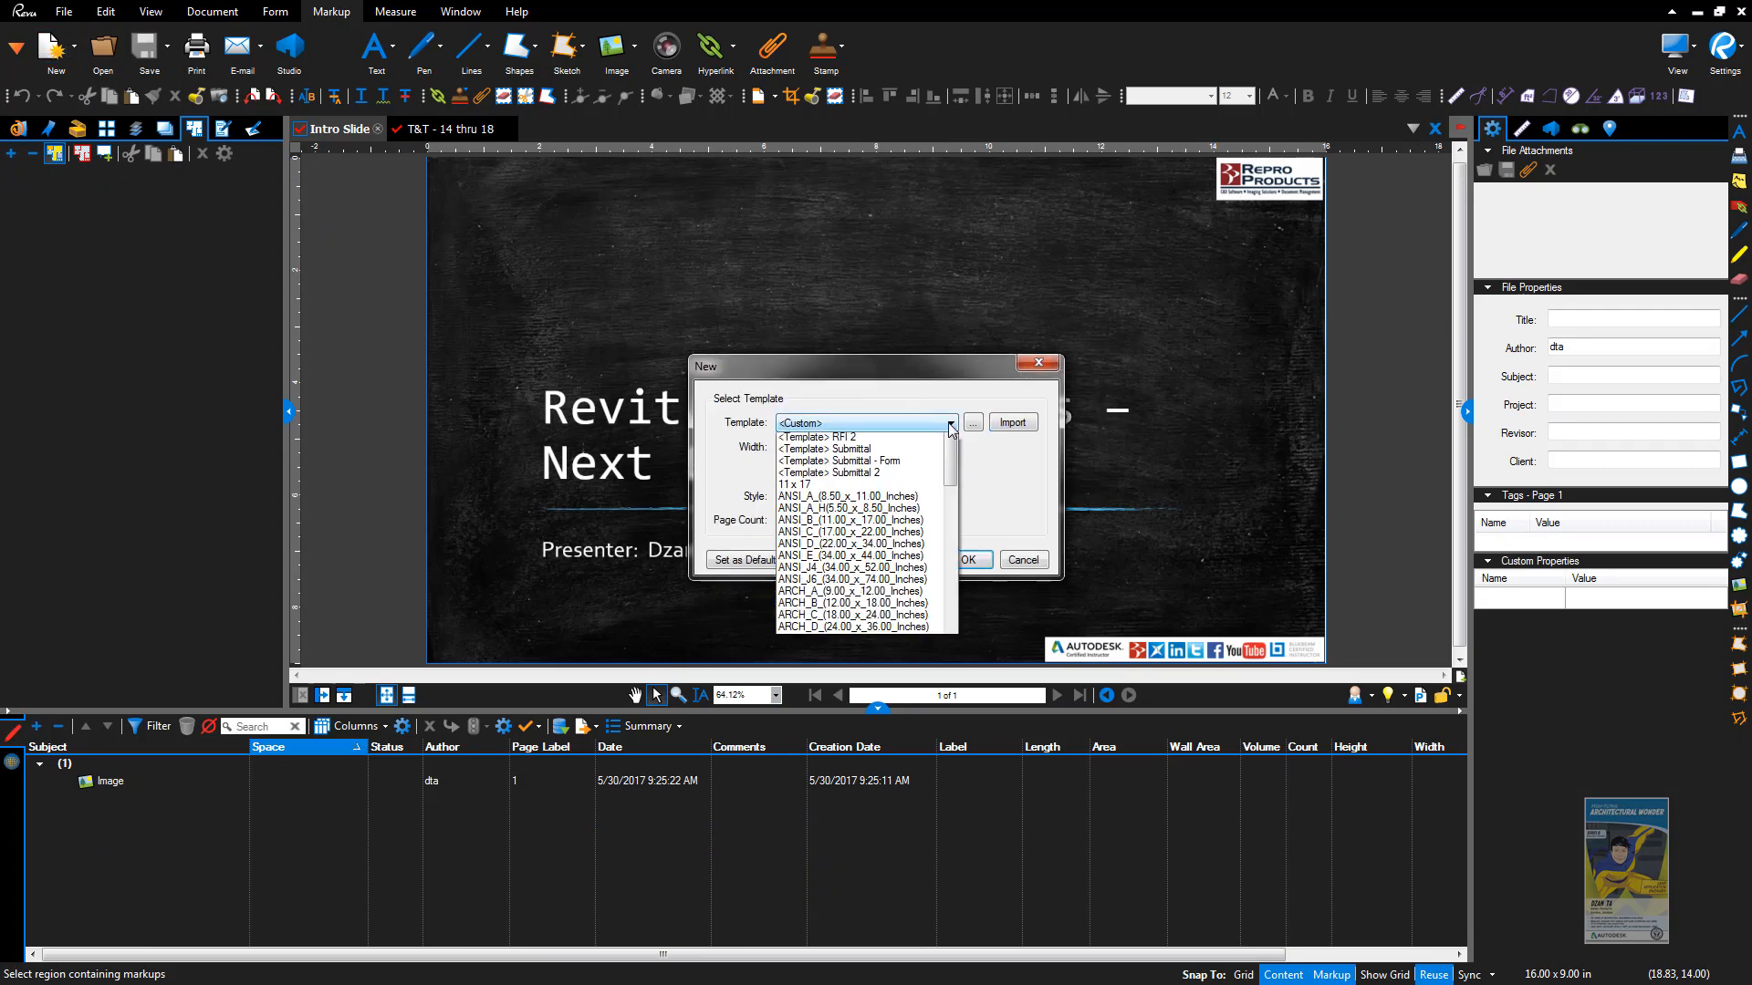
{"action": "scroll", "coordinate": [957, 511], "scroll_direction": "down", "scroll_amount": 3}
{"action": "scroll", "coordinate": [958, 520], "scroll_direction": "down", "scroll_amount": 8}
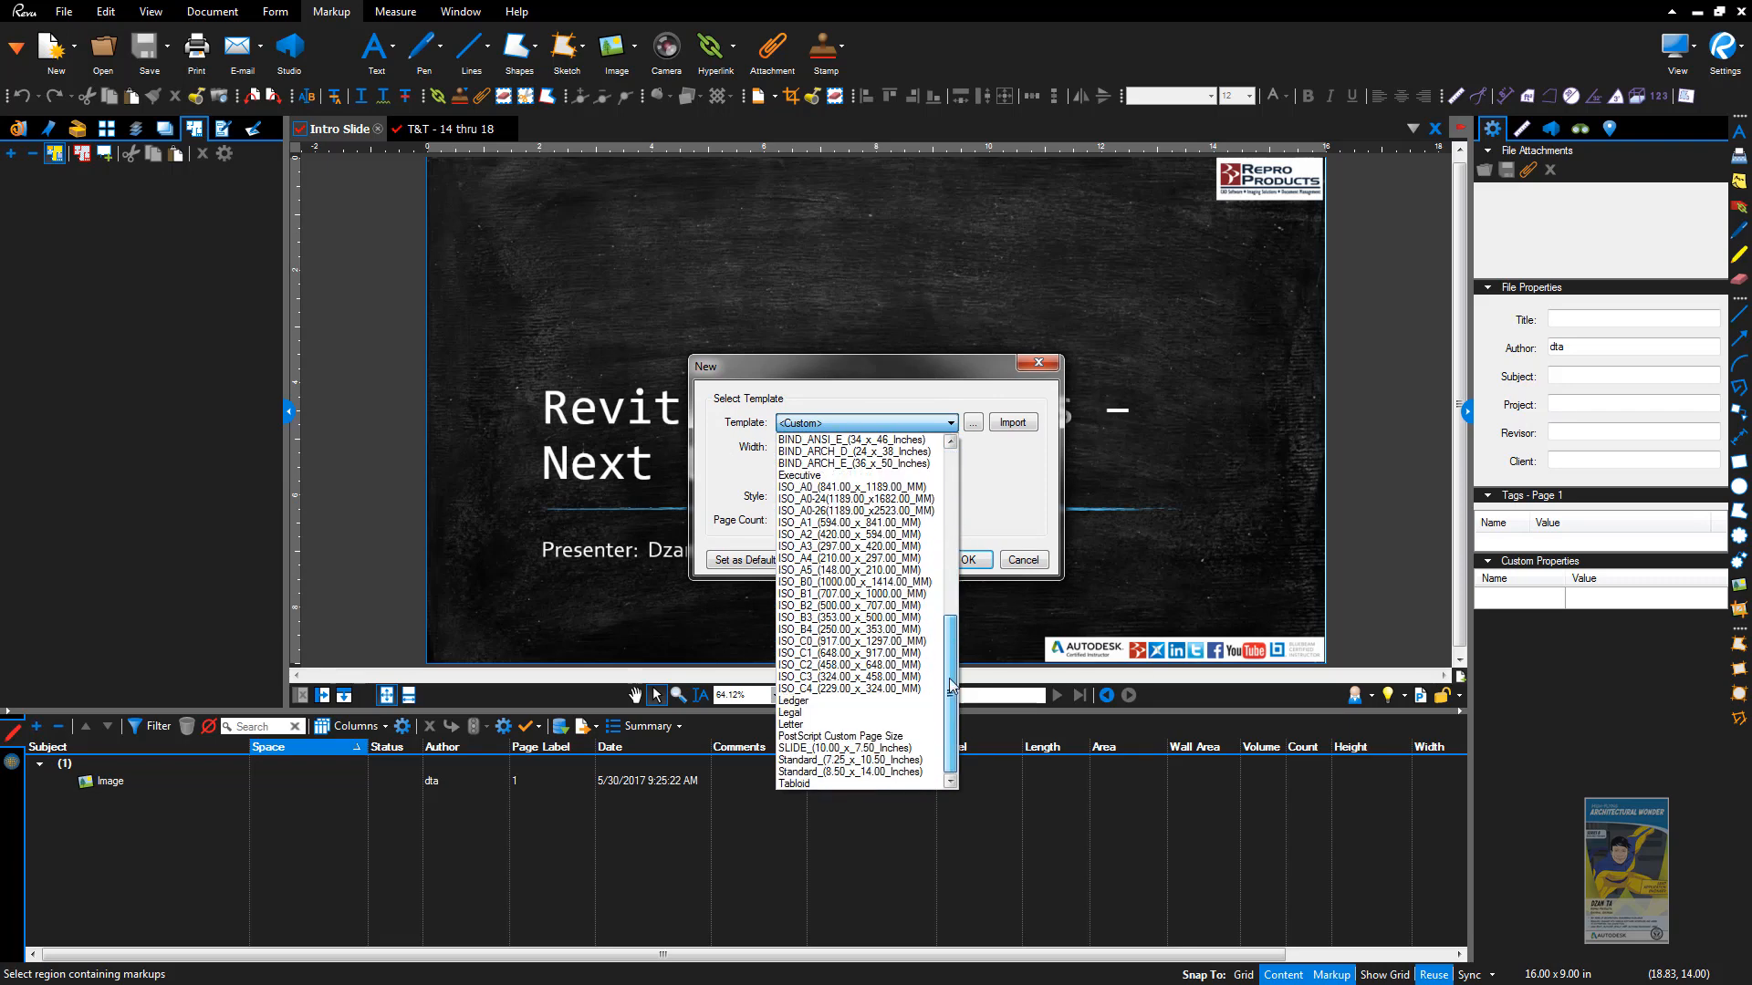
{"action": "left_click", "coordinate": [868, 755]}
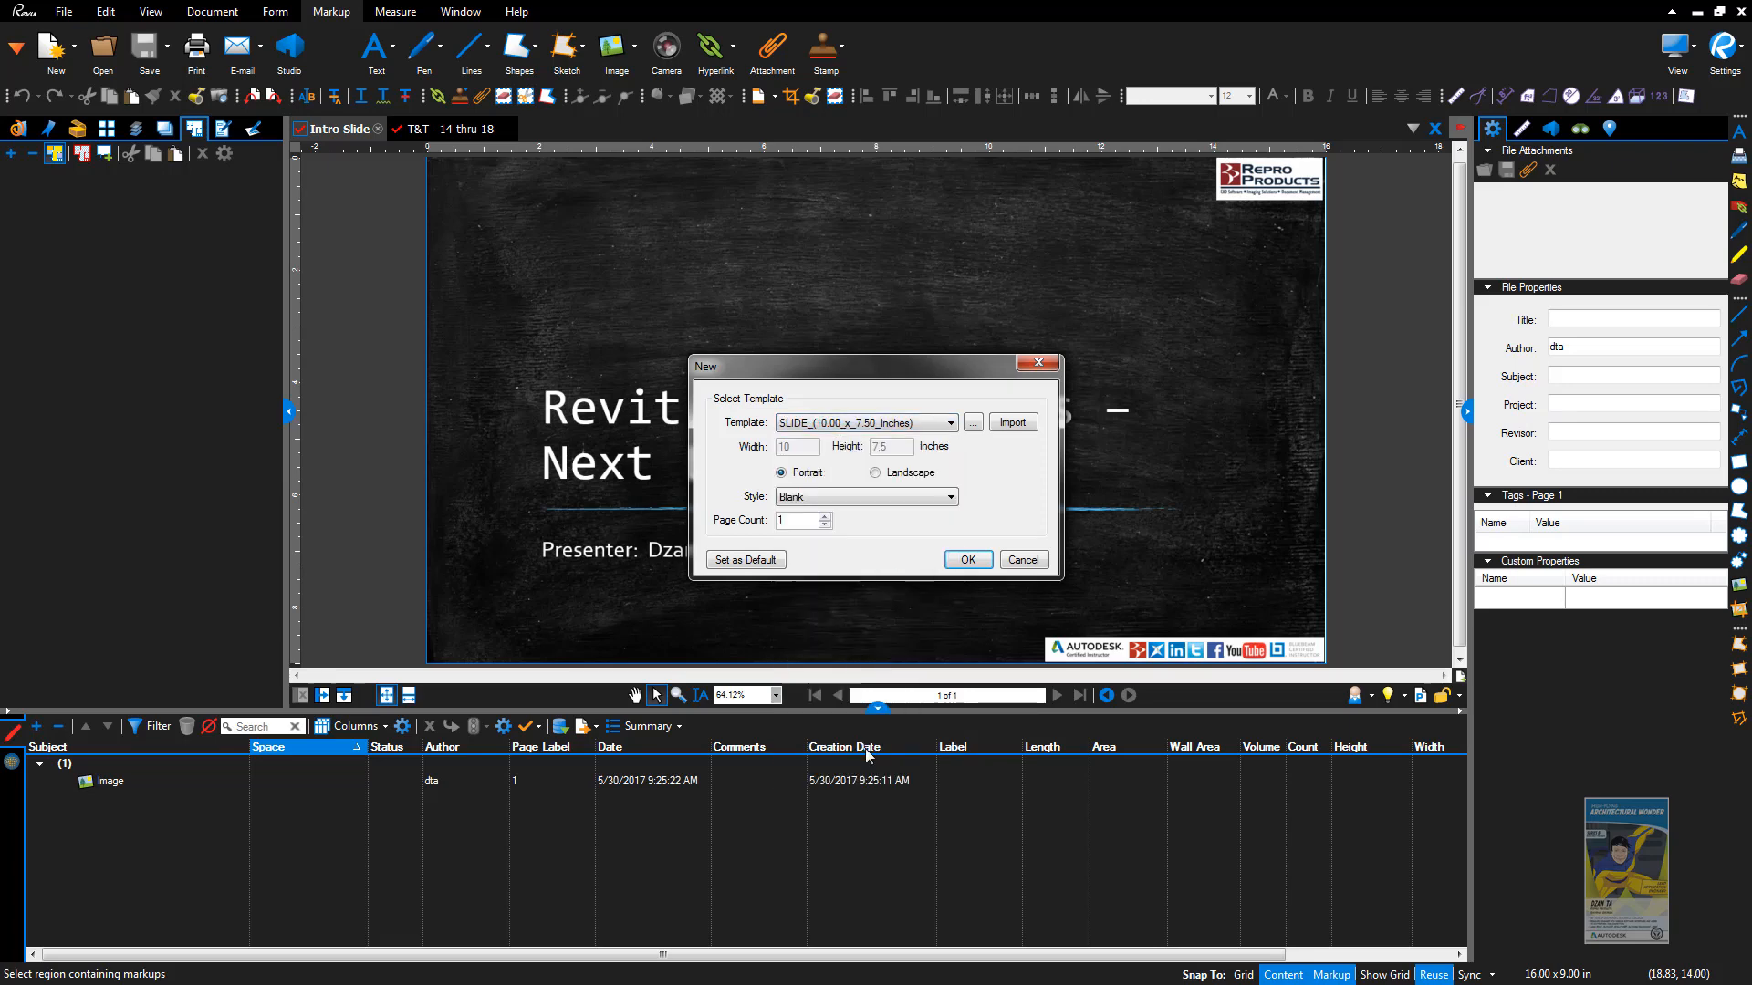
{"action": "left_click", "coordinate": [970, 563]}
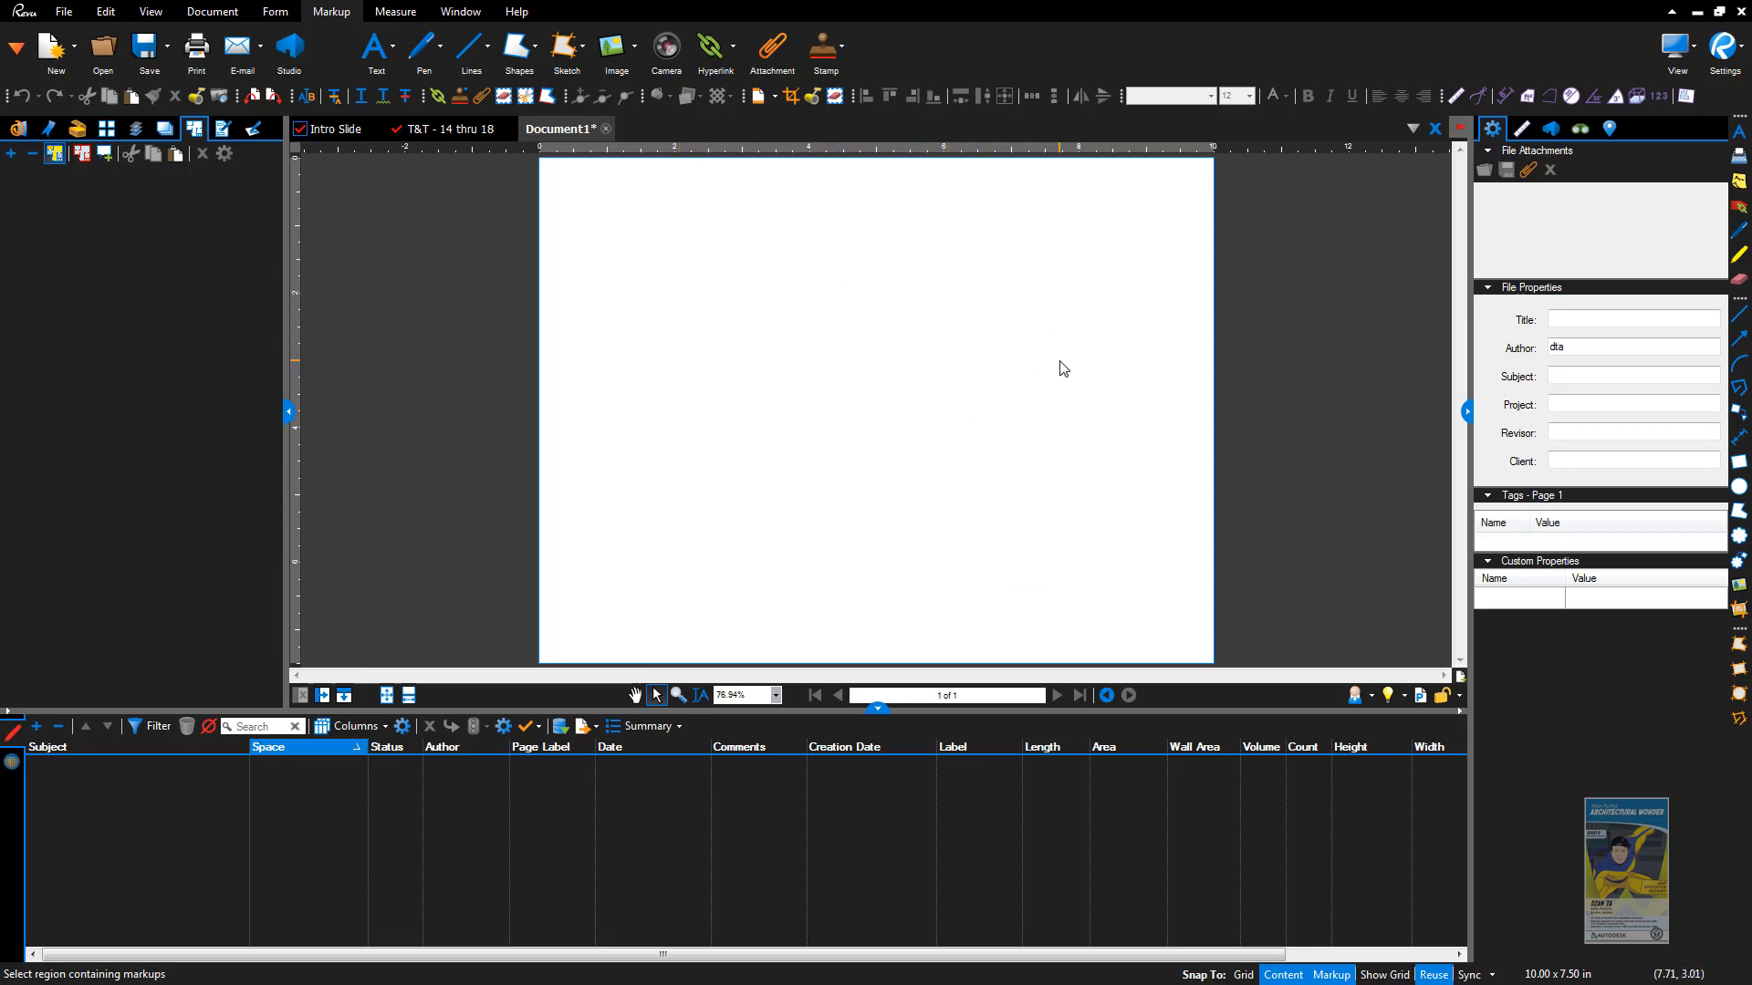
{"action": "left_click", "coordinate": [606, 129]}
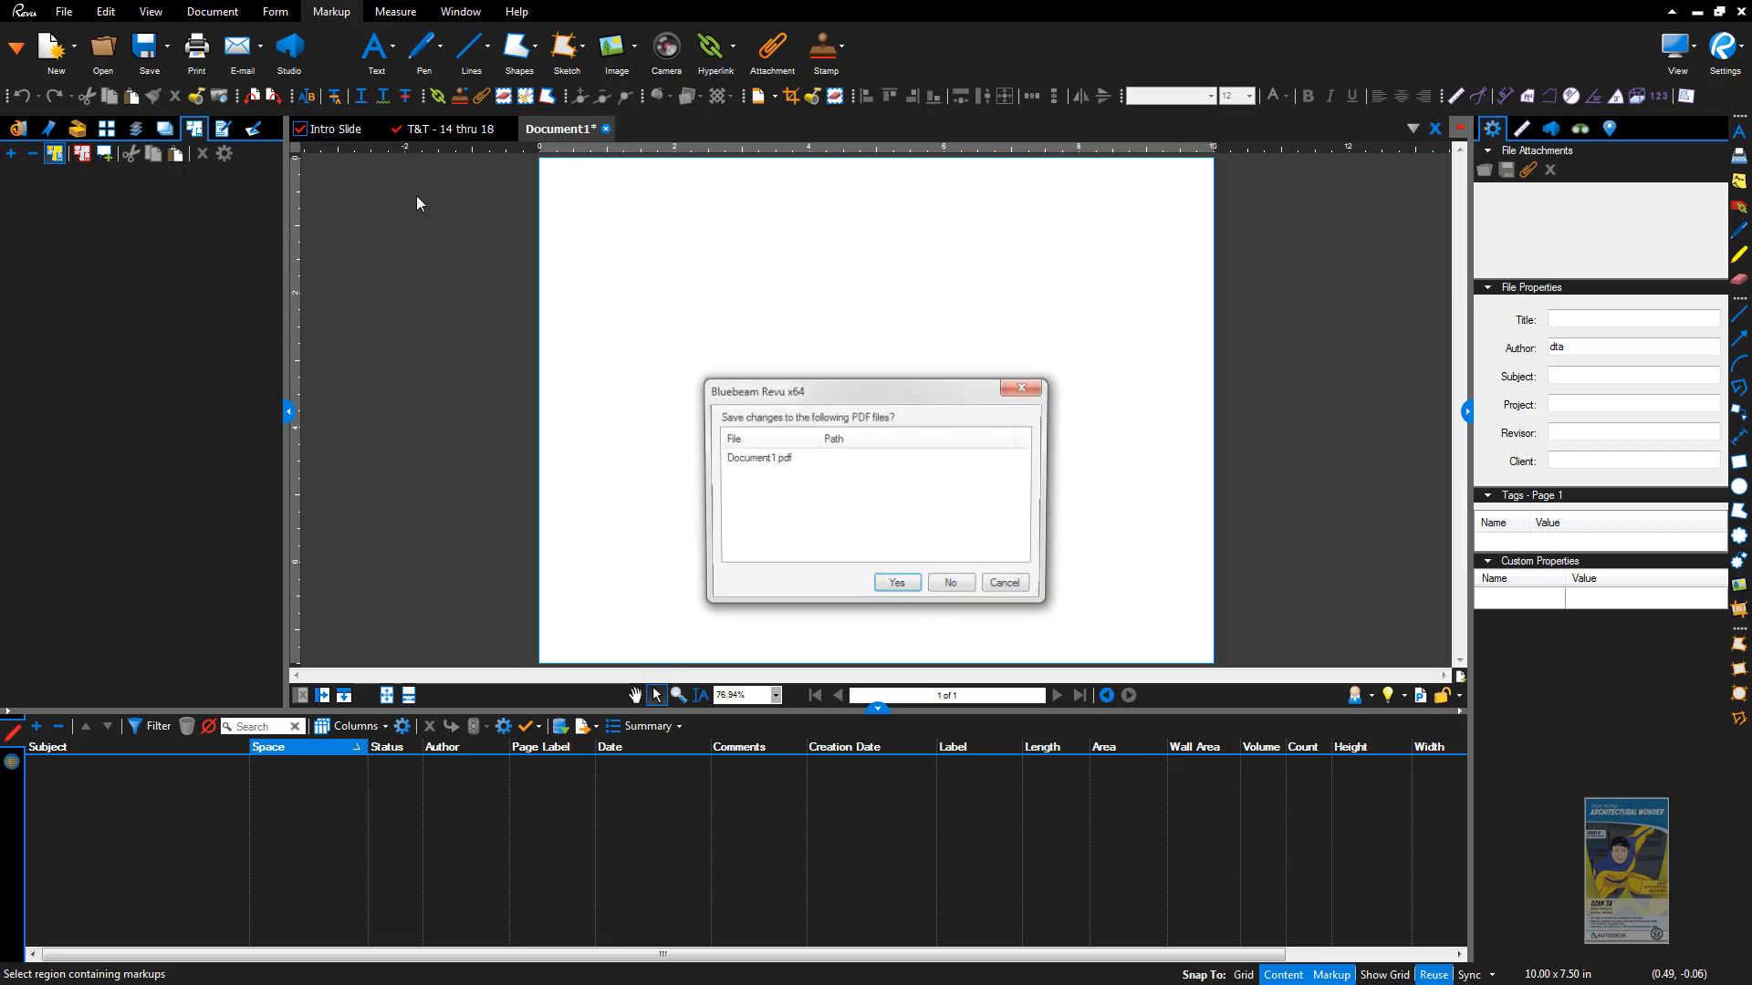
{"action": "left_click", "coordinate": [951, 583]}
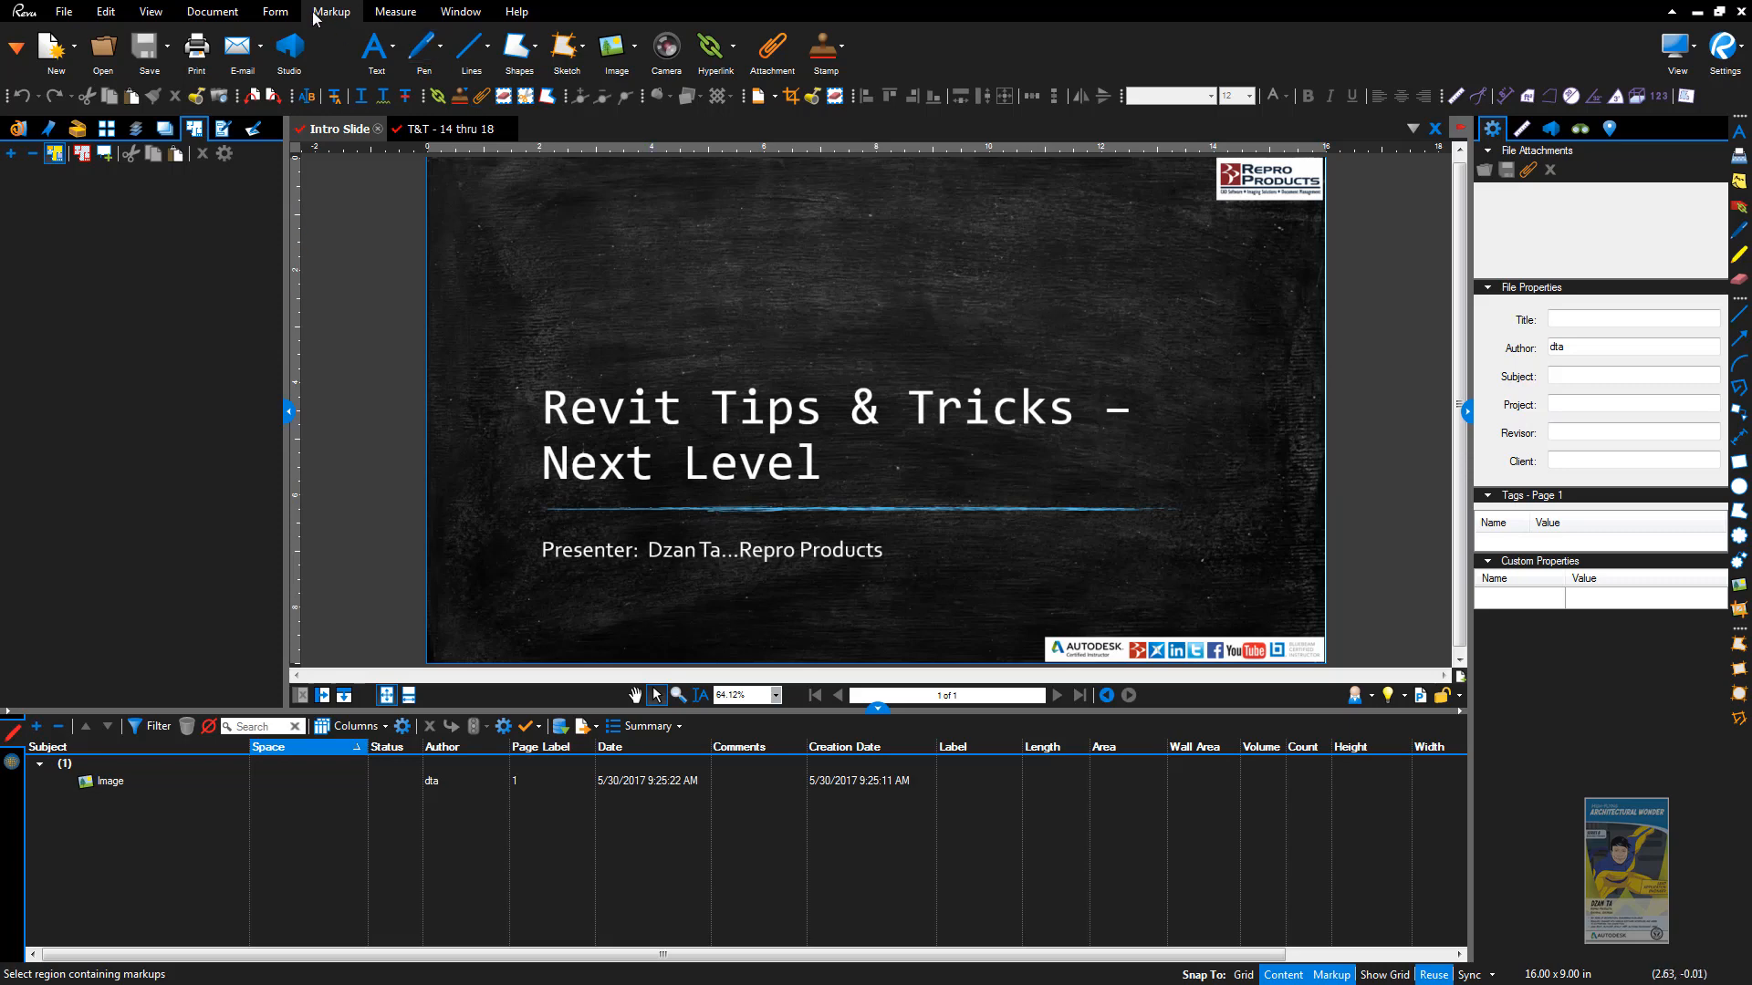
Step: Review the Intro Slide's media size in the Crop and Page Setup settings without changing anything
{"action": "left_click", "coordinate": [235, 13]}
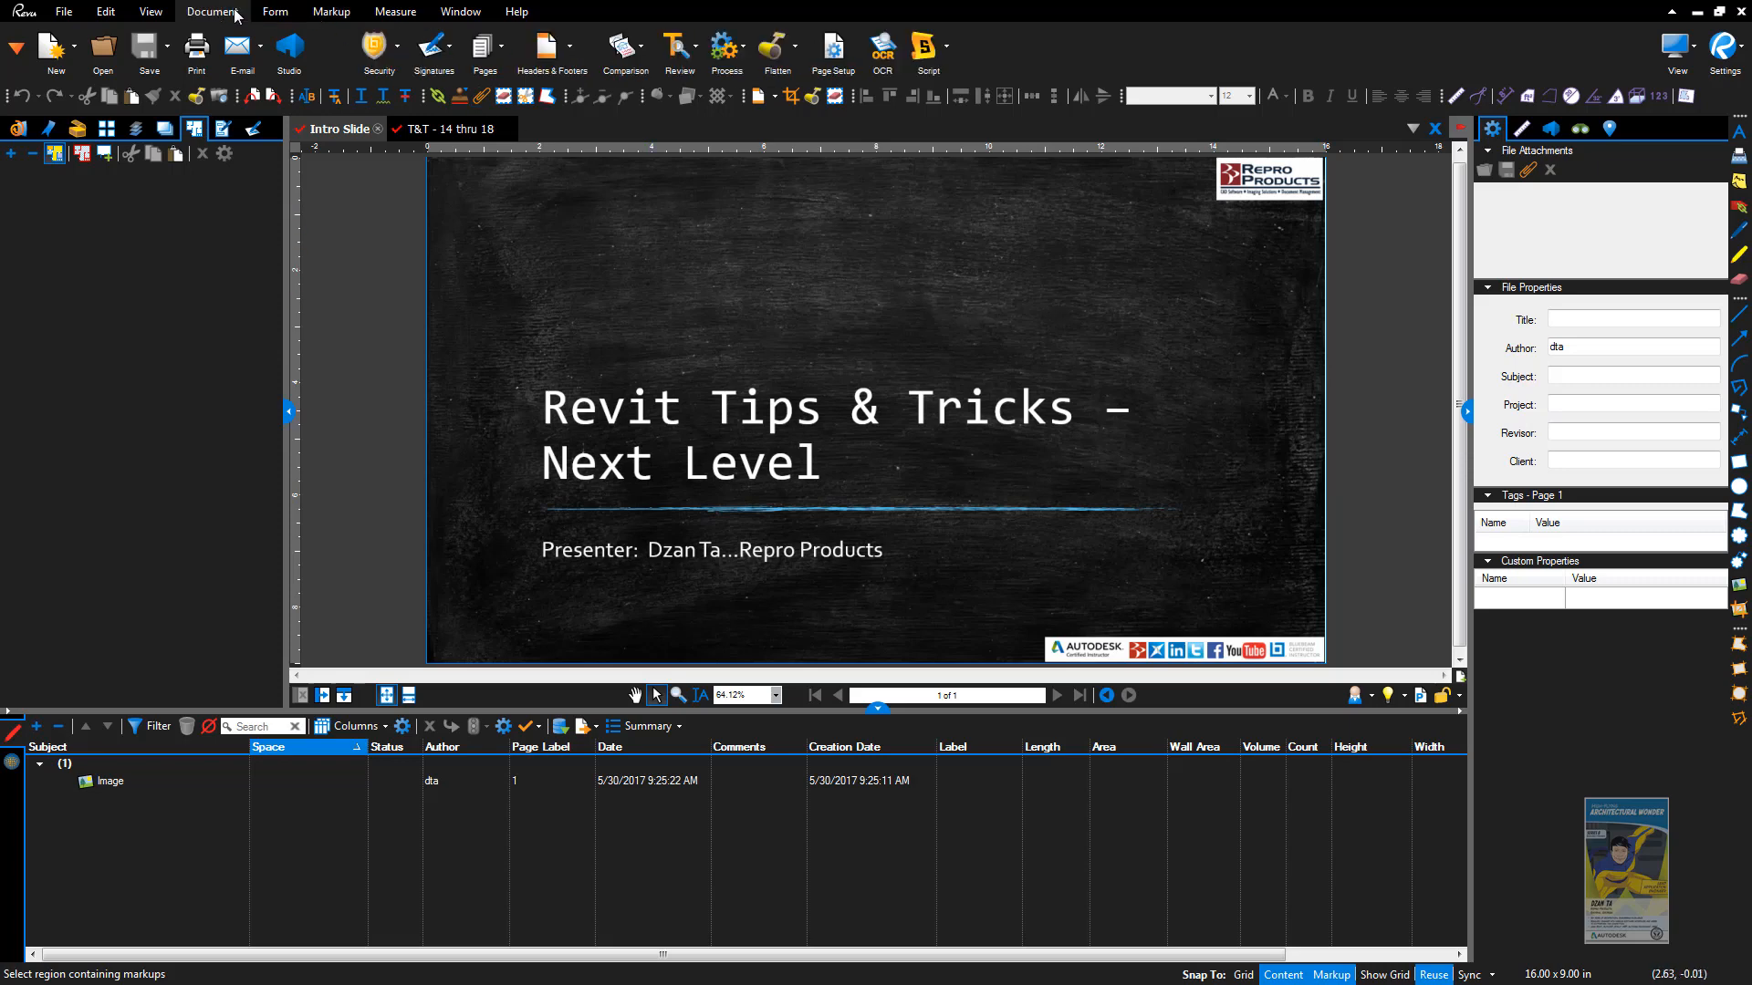
{"action": "left_click", "coordinate": [832, 51]}
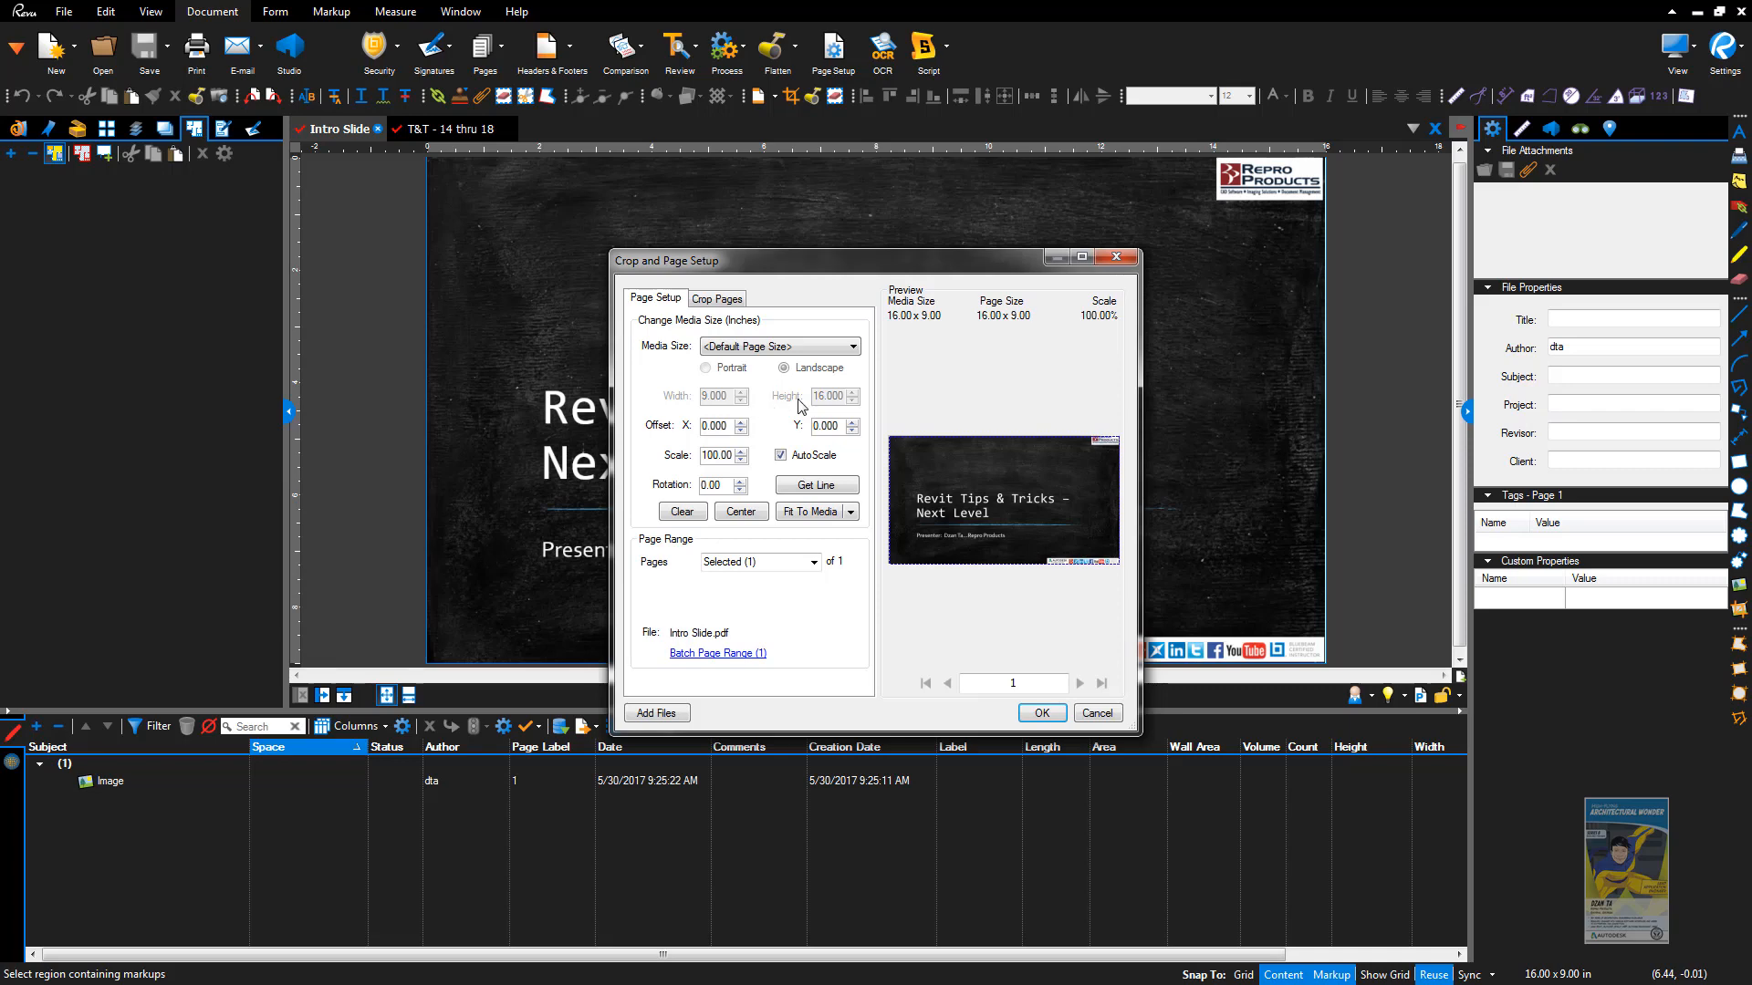
{"action": "left_click", "coordinate": [1095, 713]}
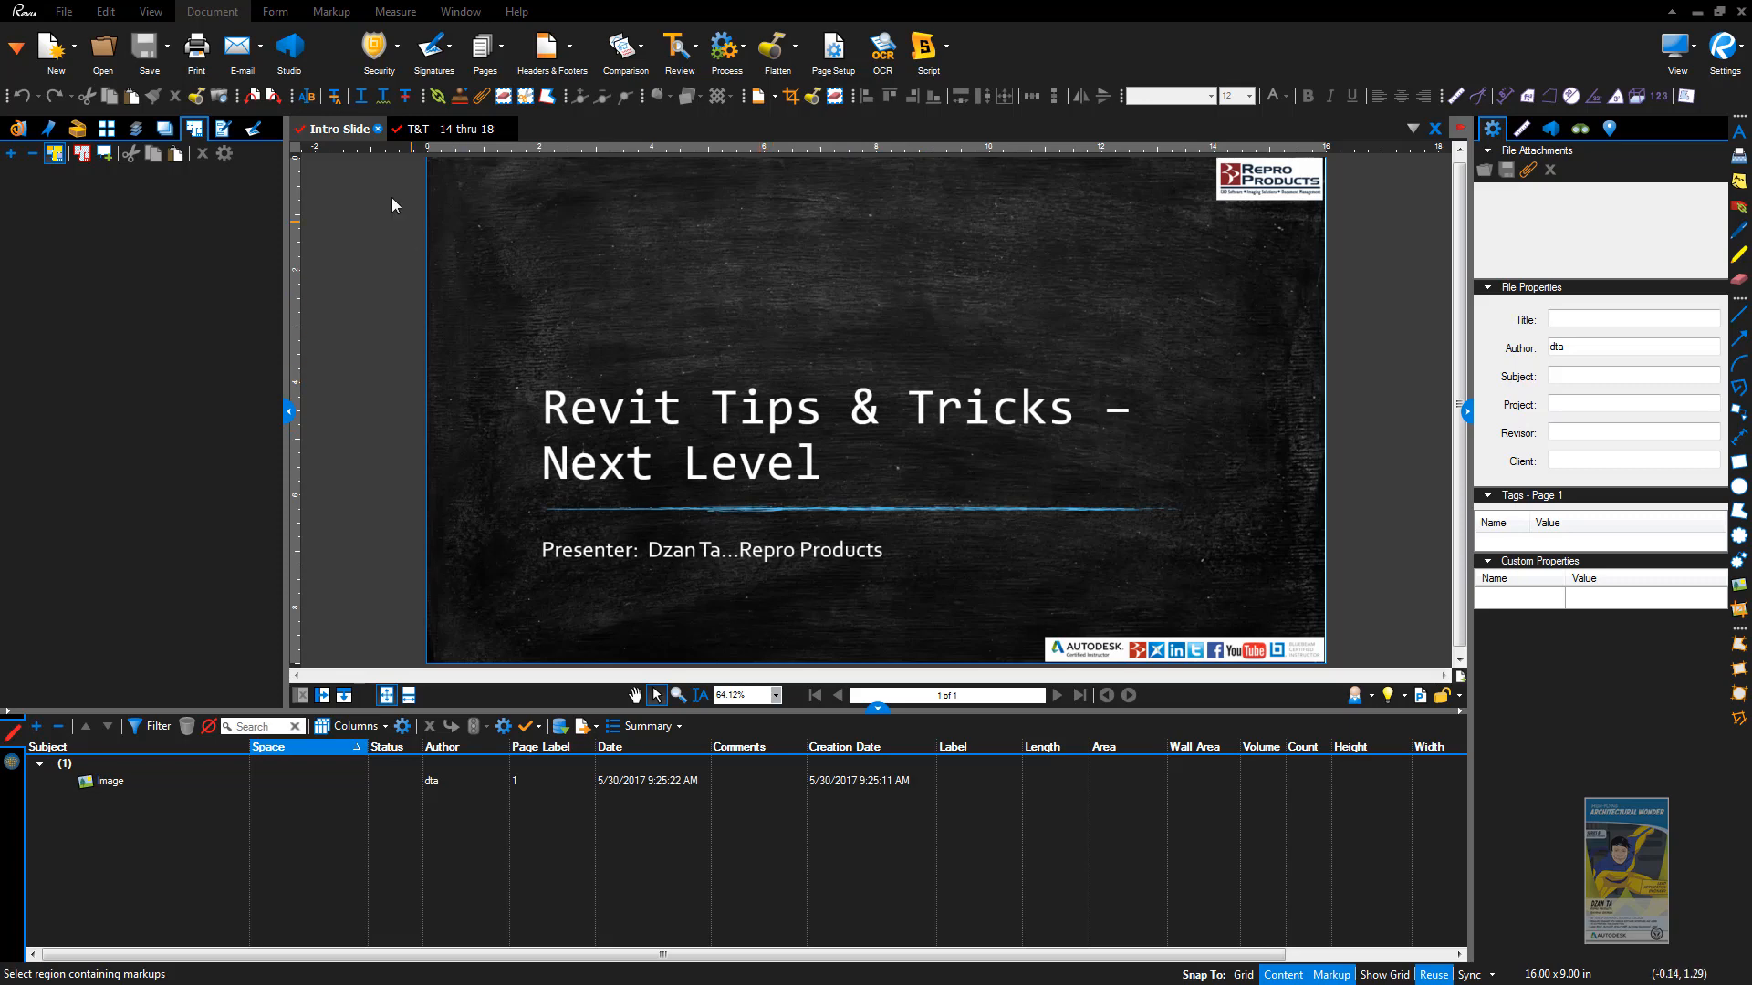
Step: Close the Intro Slide file and check it in to Studio as a minor version without a comment
{"action": "left_click", "coordinate": [378, 131]}
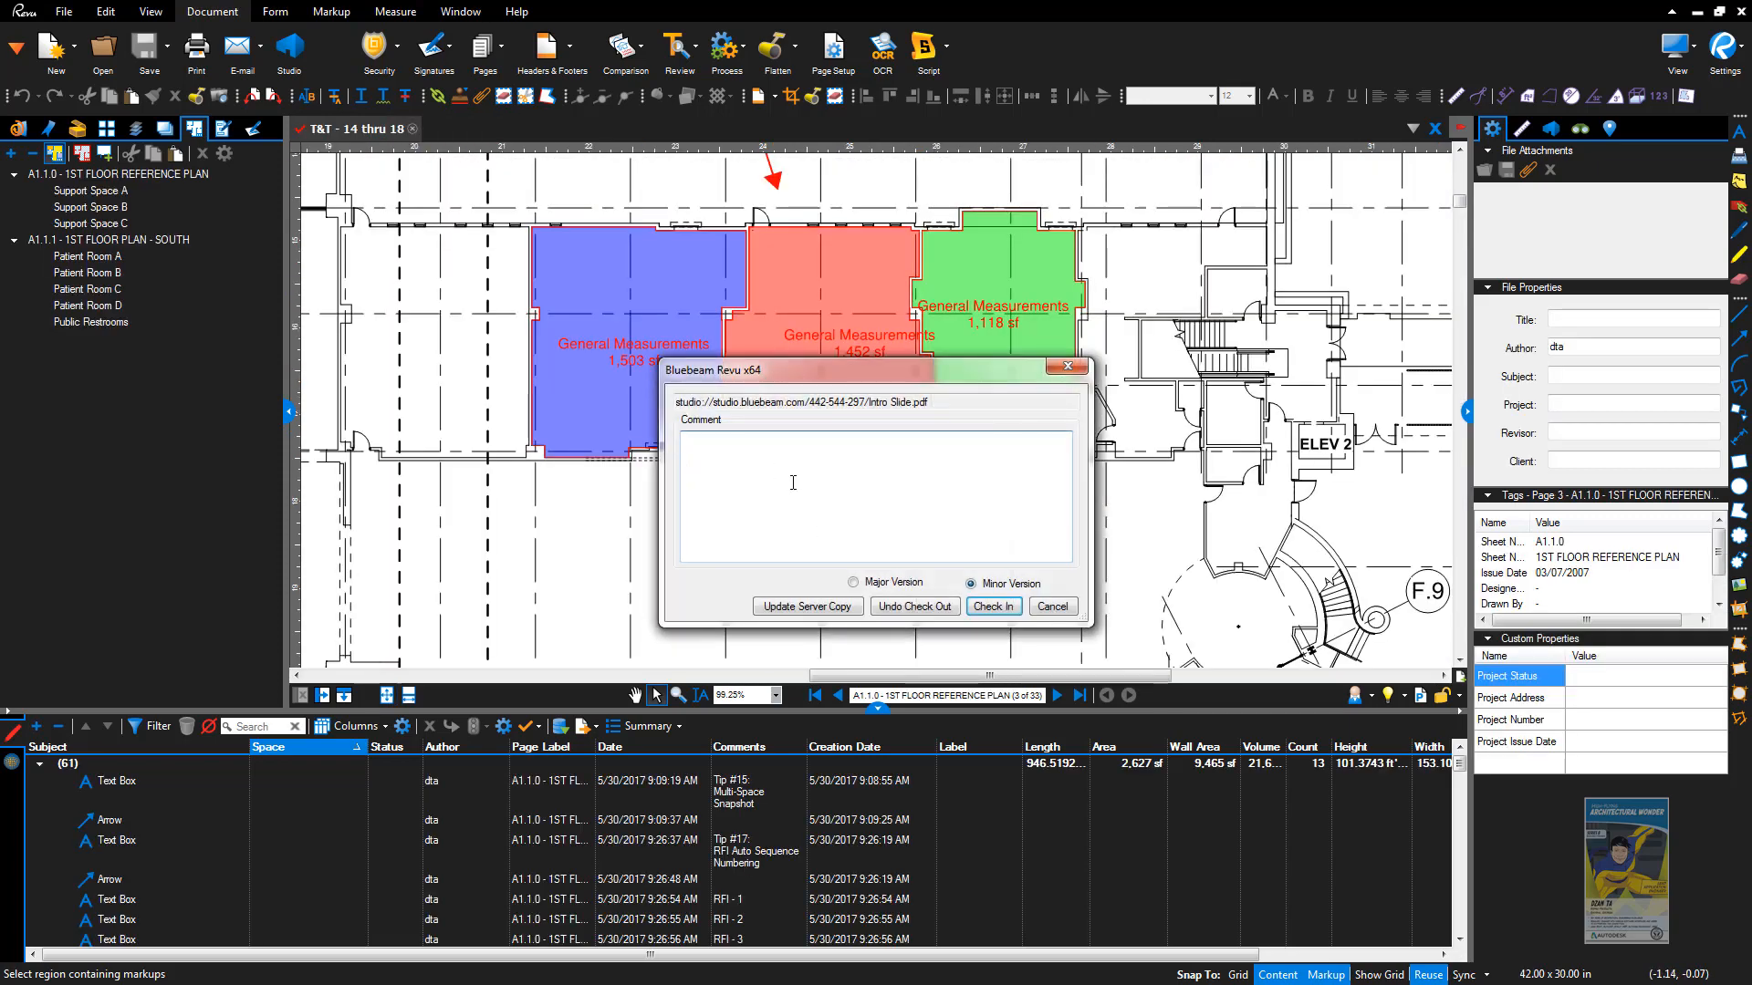
{"action": "left_click", "coordinate": [1009, 610]}
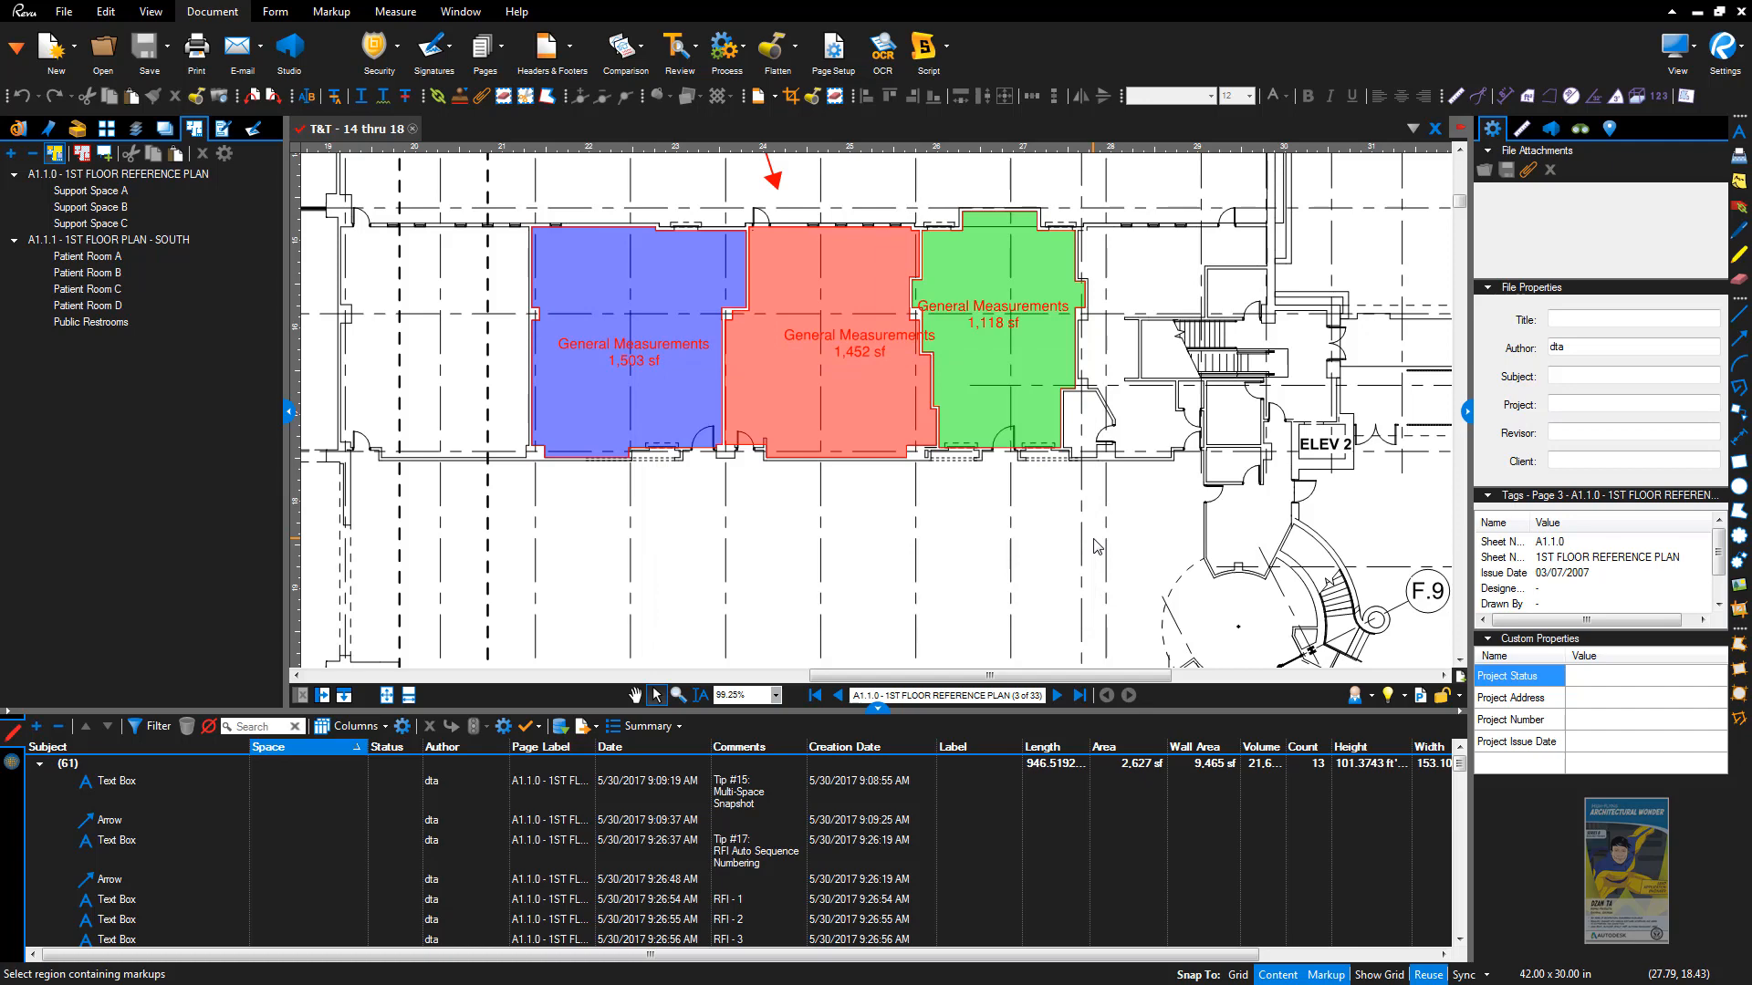
Step: Place five sequenced RFI text boxes from My Tools, RFI - 7 to RFI - 11, in the open area below the coloured measurement areas
{"action": "left_click_drag", "start_coordinate": [1091, 536], "coordinate": [1119, 432]}
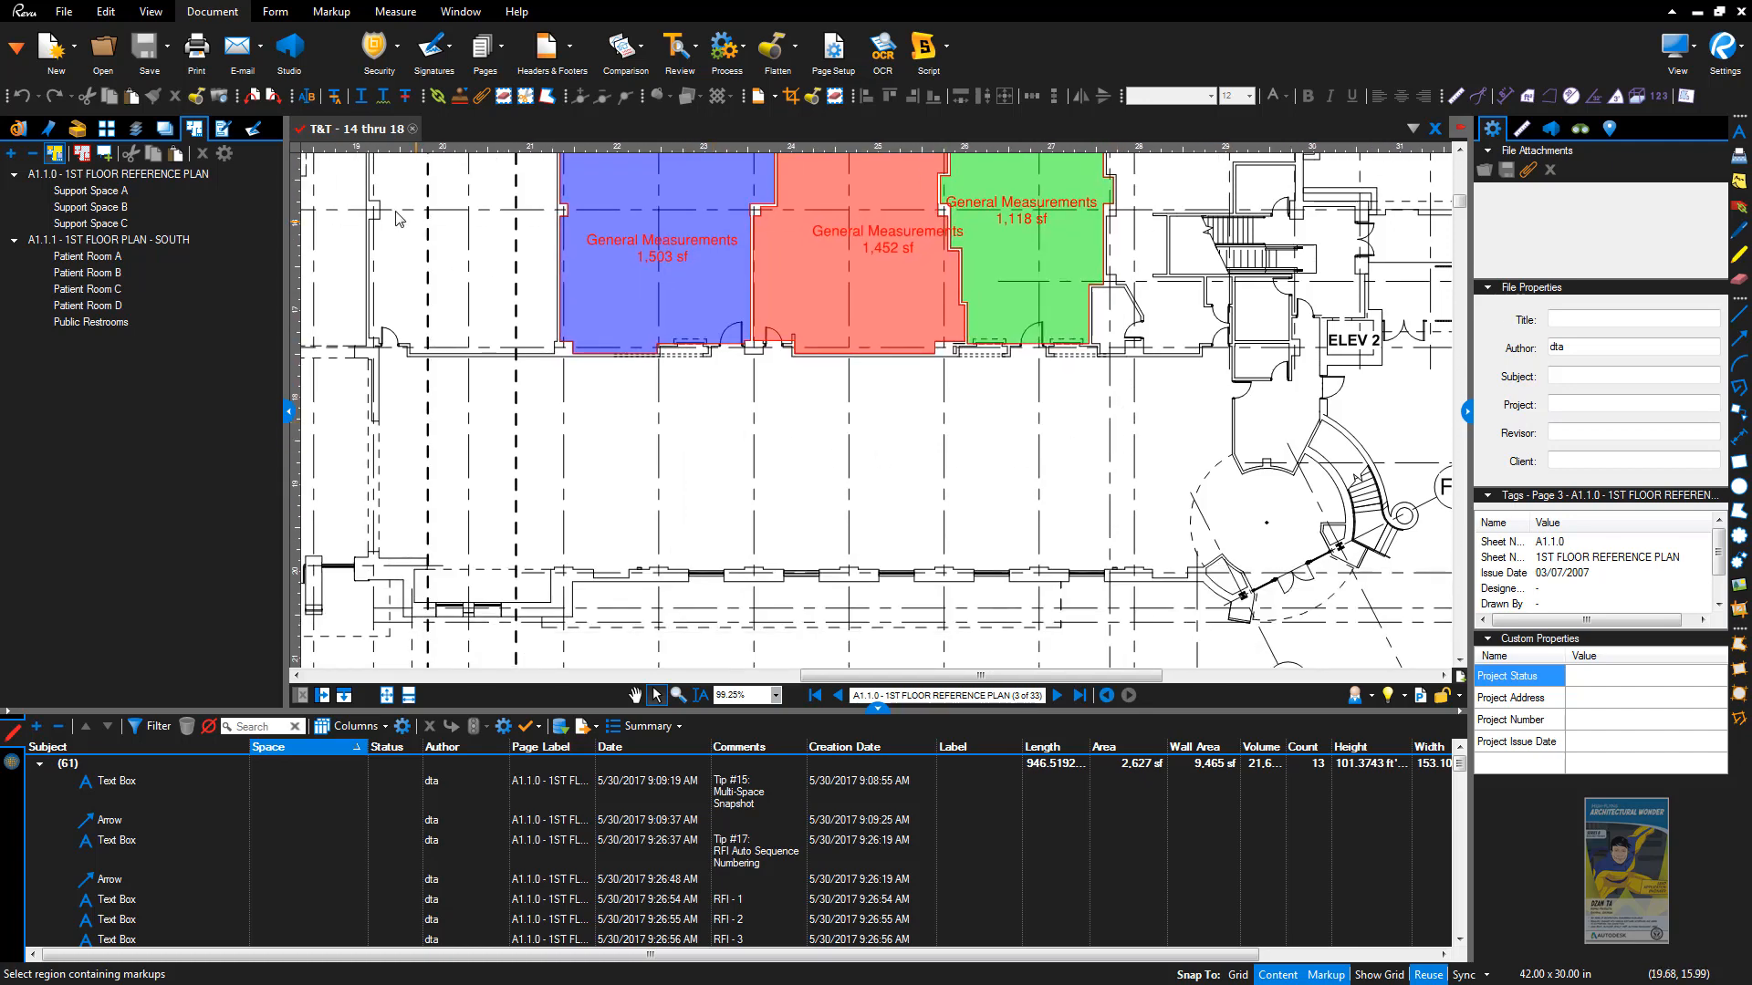
{"action": "left_click", "coordinate": [78, 129]}
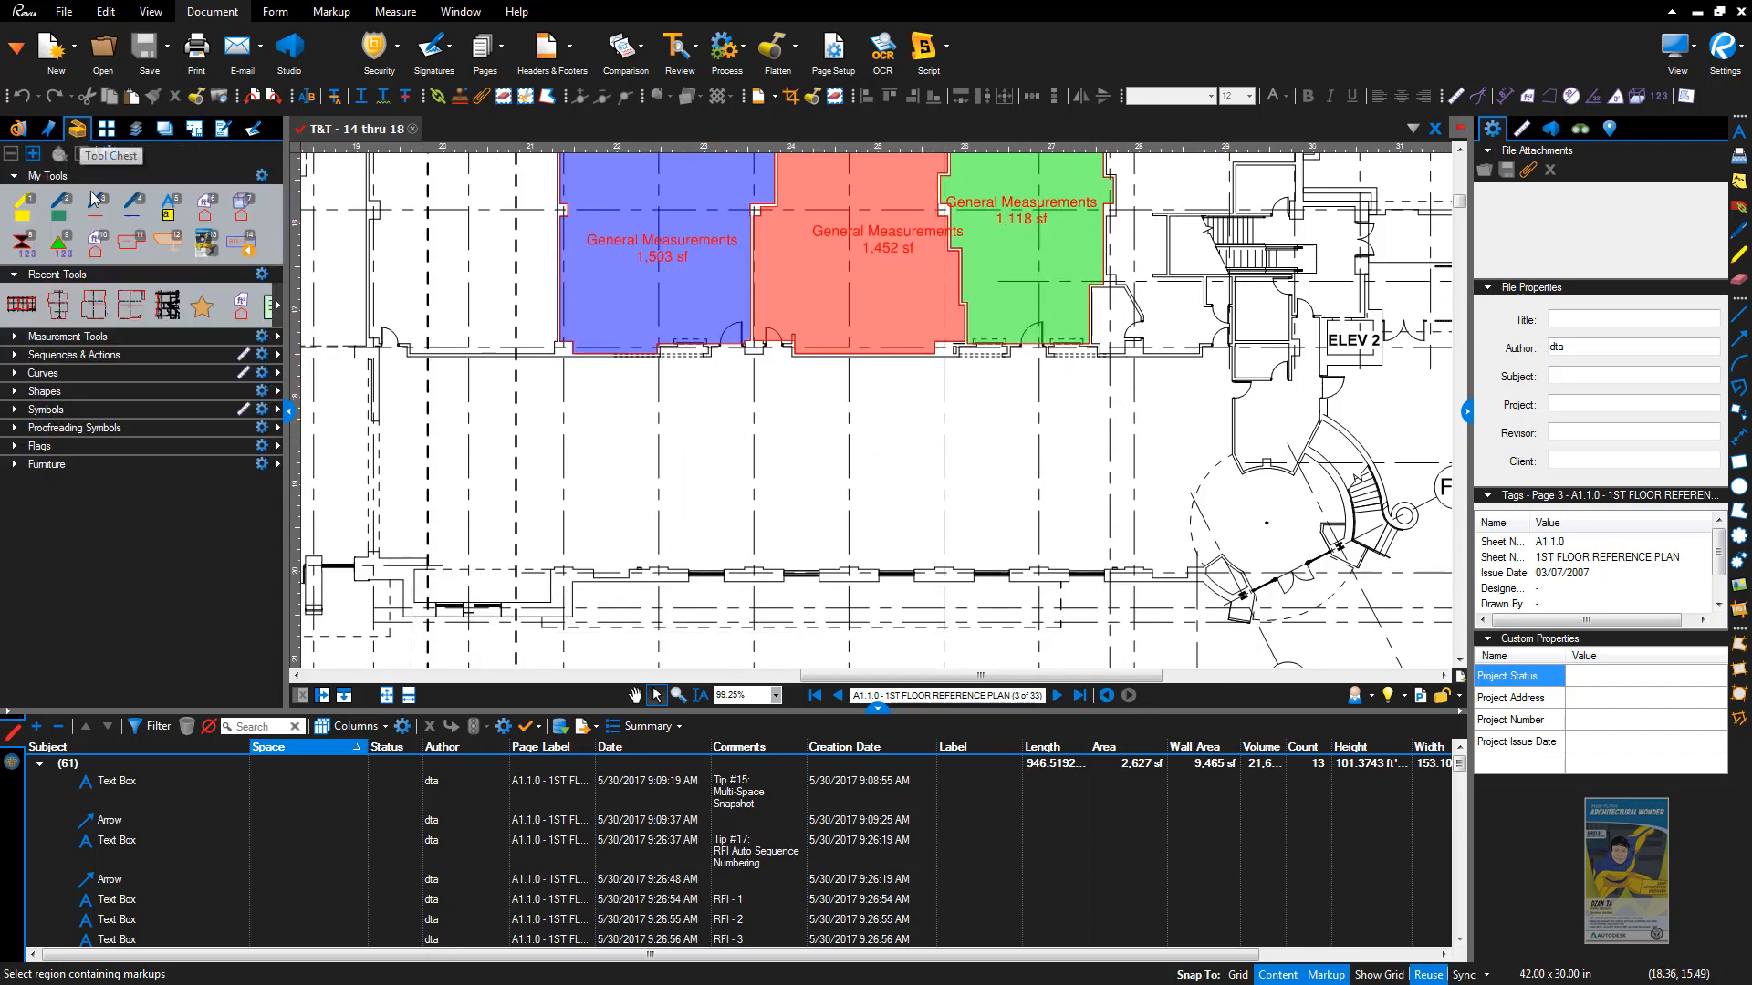
{"action": "right_click", "coordinate": [238, 249]}
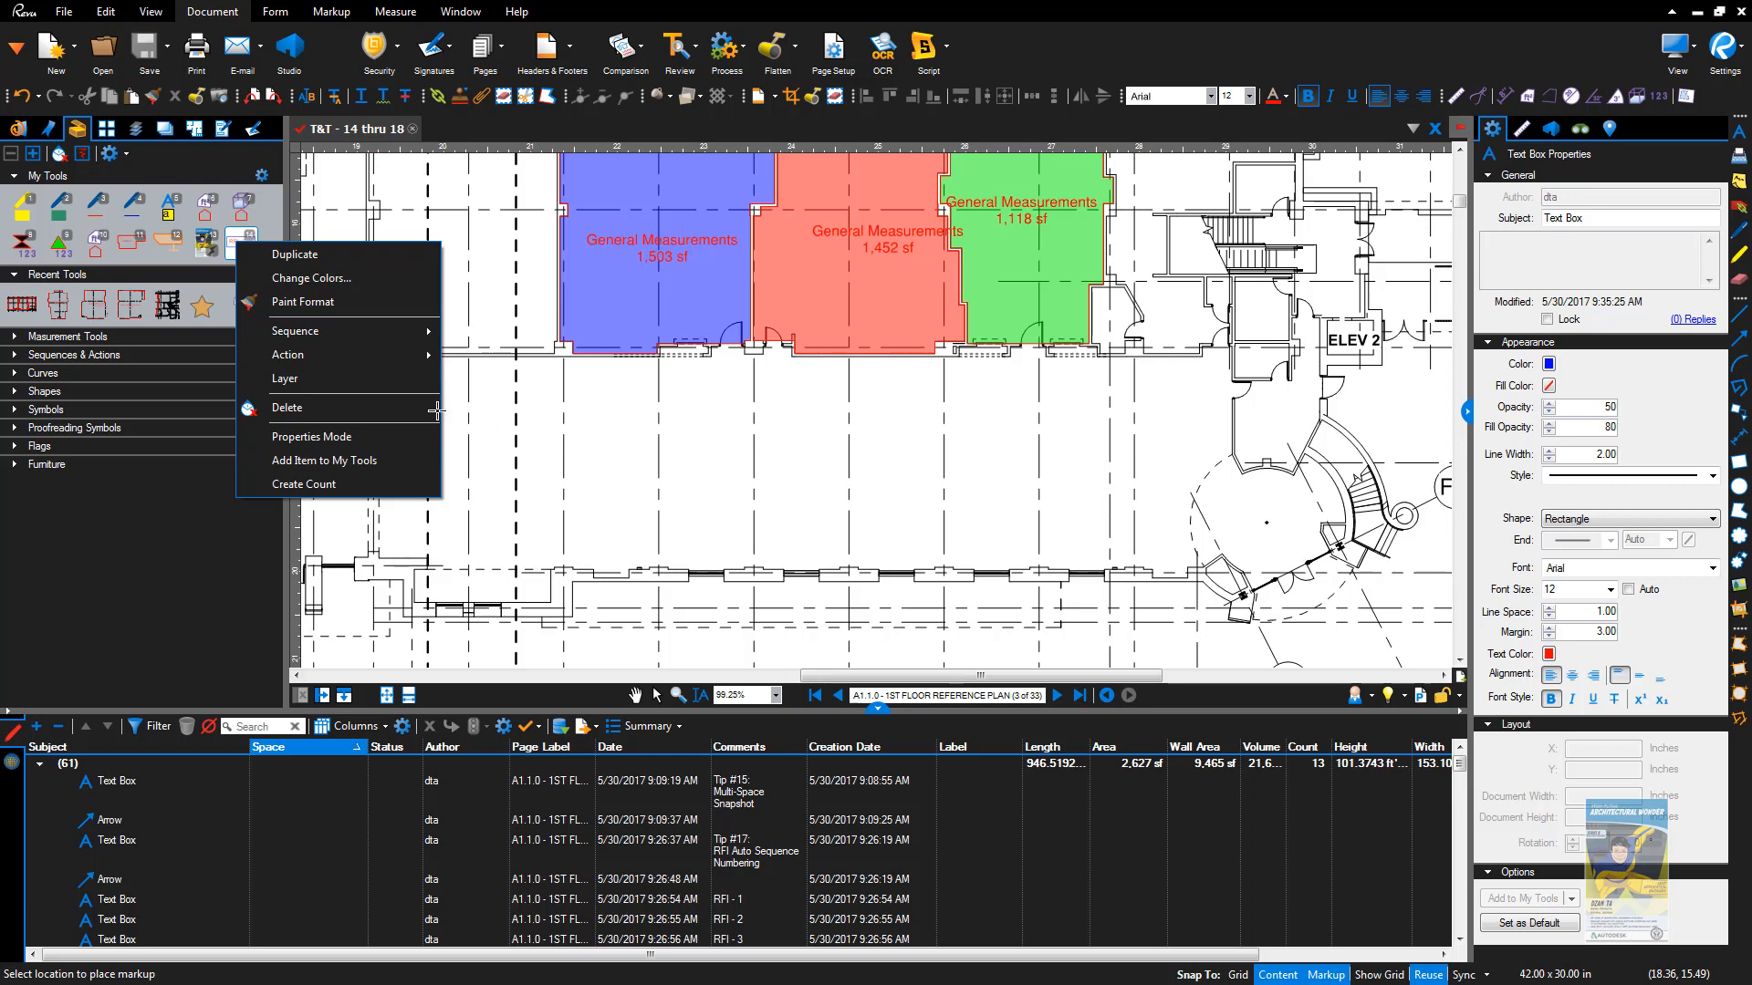
{"action": "left_click", "coordinate": [485, 421]}
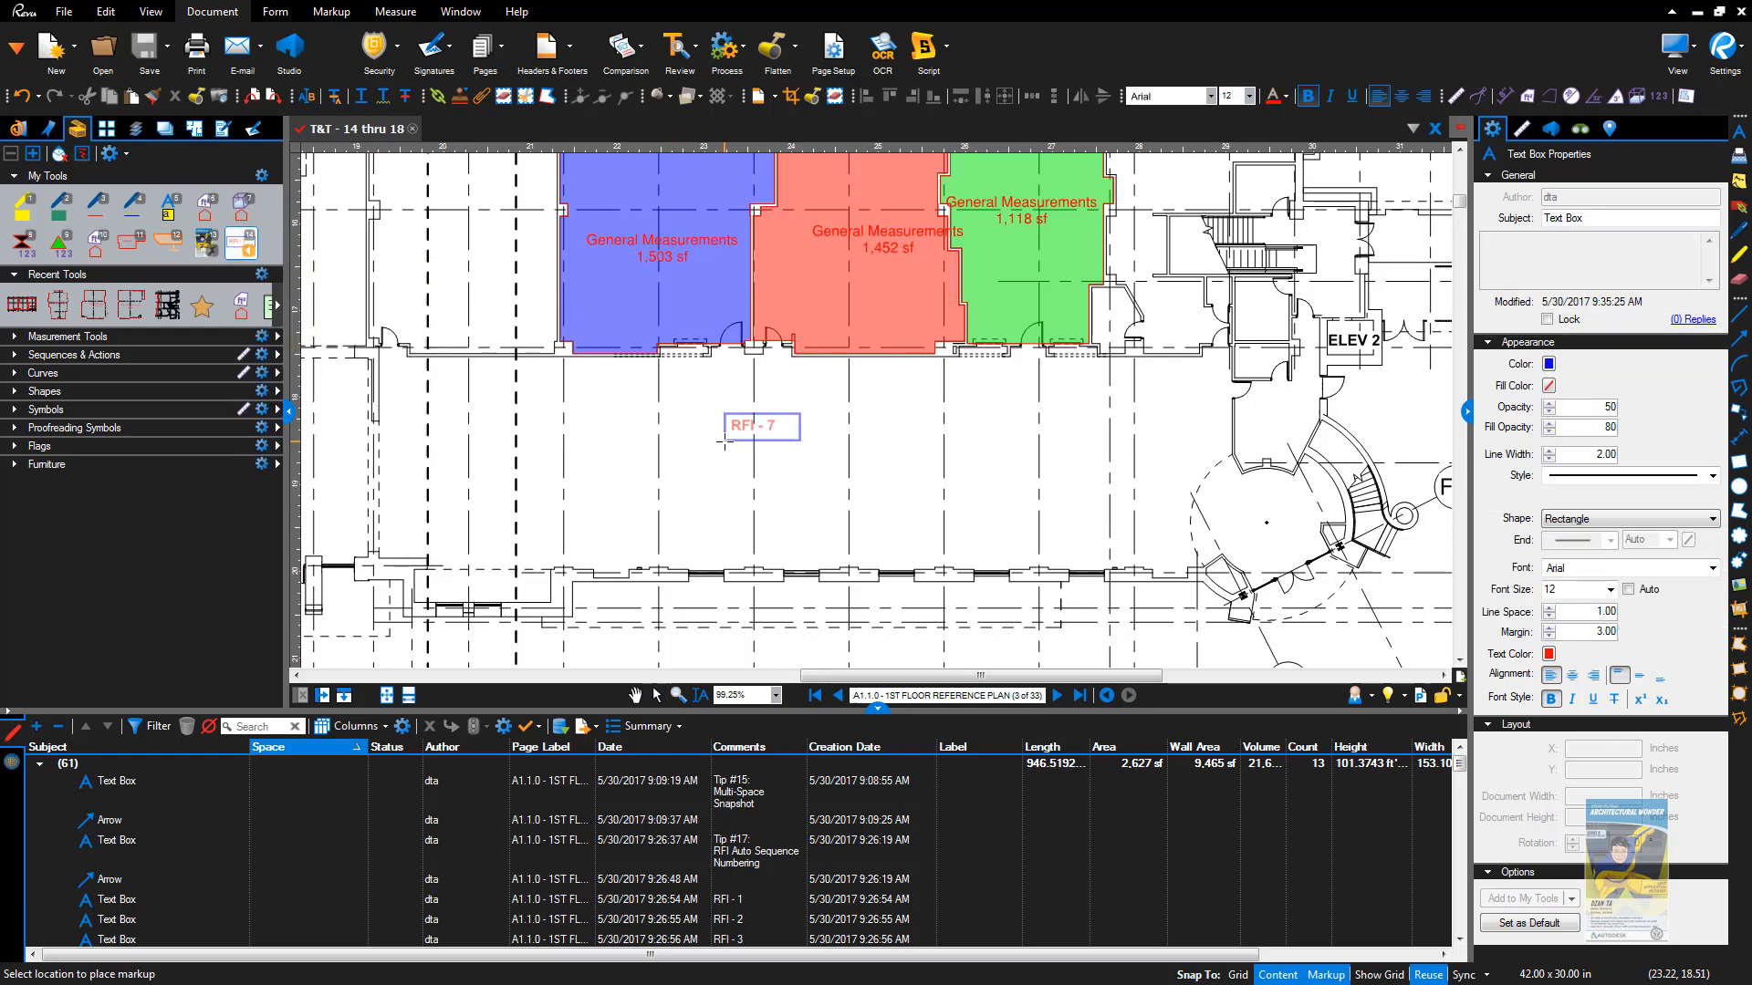
{"action": "left_click", "coordinate": [789, 432]}
{"action": "left_click", "coordinate": [898, 428]}
{"action": "left_click", "coordinate": [882, 492]}
{"action": "left_click", "coordinate": [781, 493]}
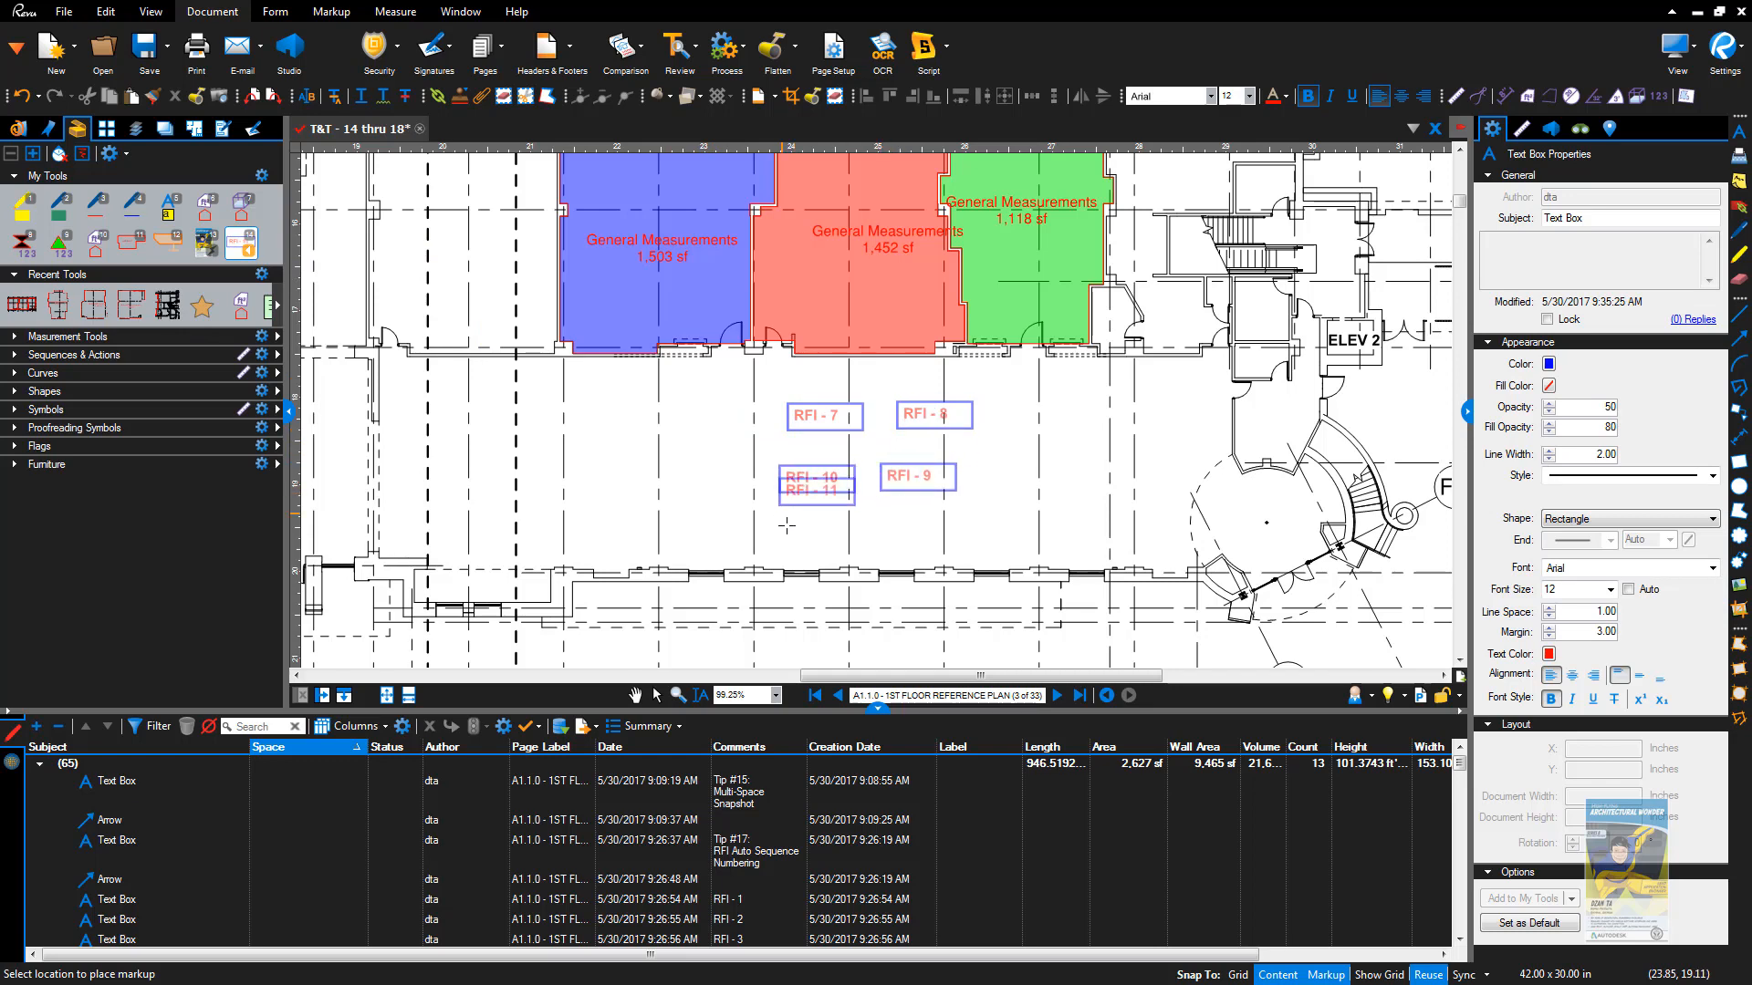
{"action": "left_click", "coordinate": [828, 542]}
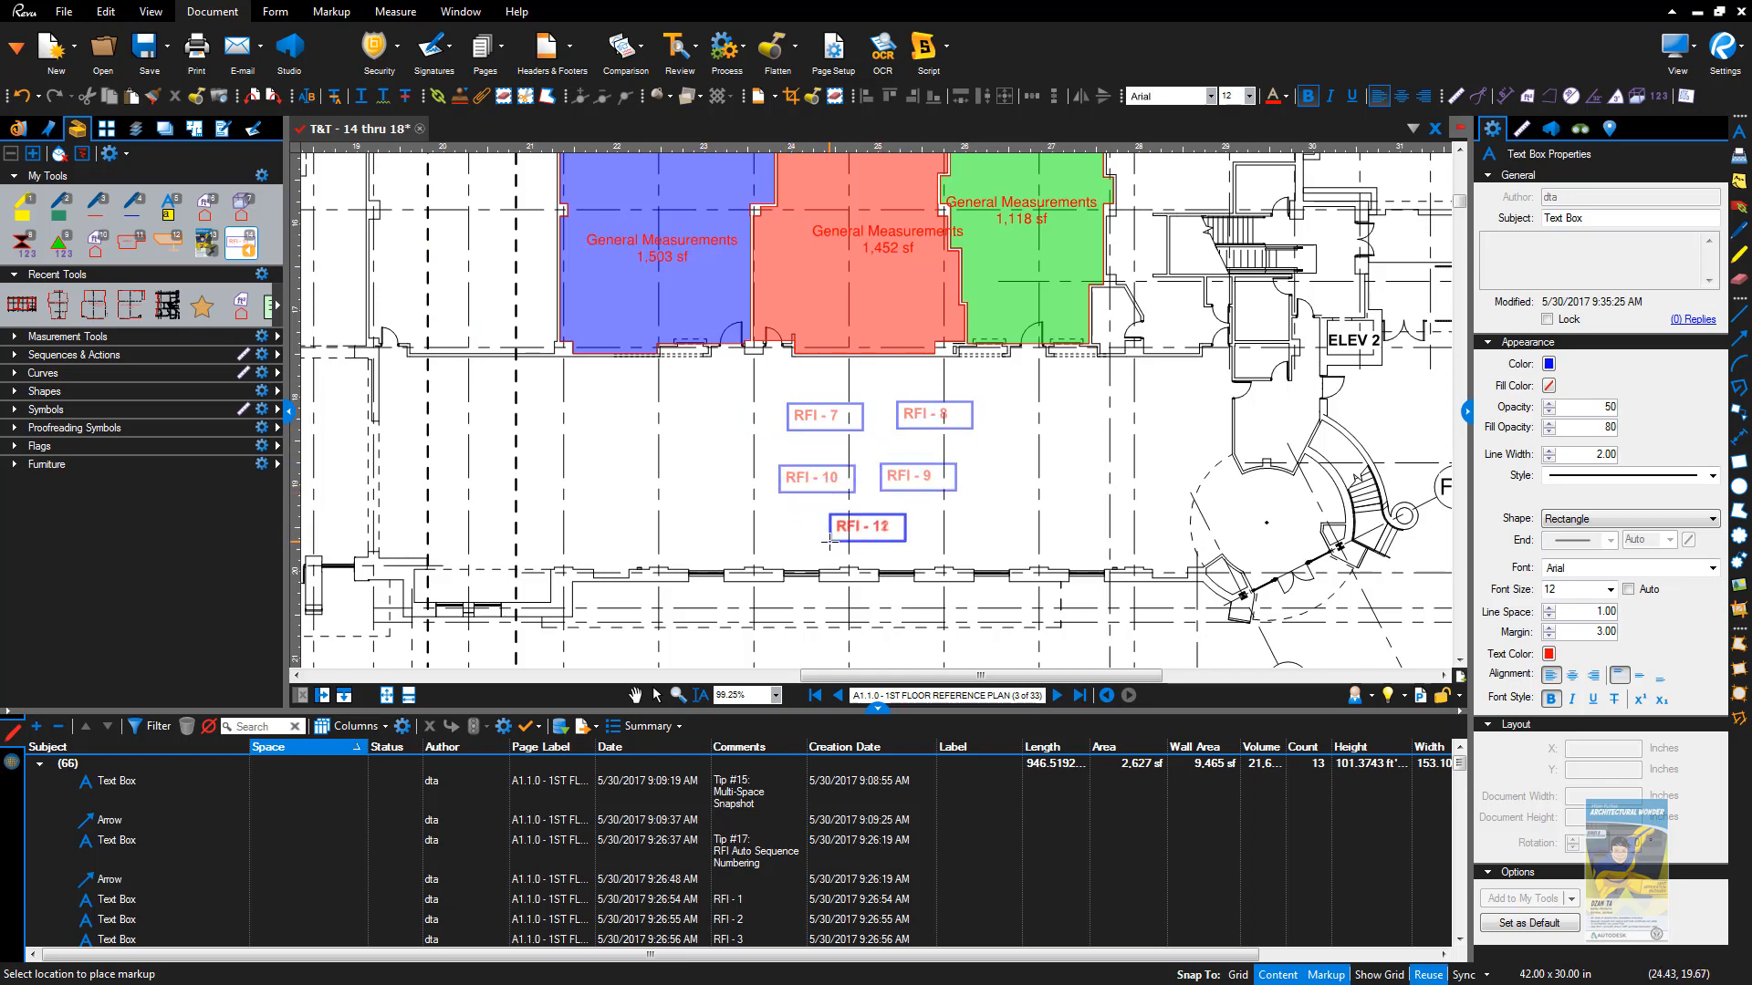
{"action": "key", "text": "Escape"}
{"action": "left_click", "coordinate": [819, 478]}
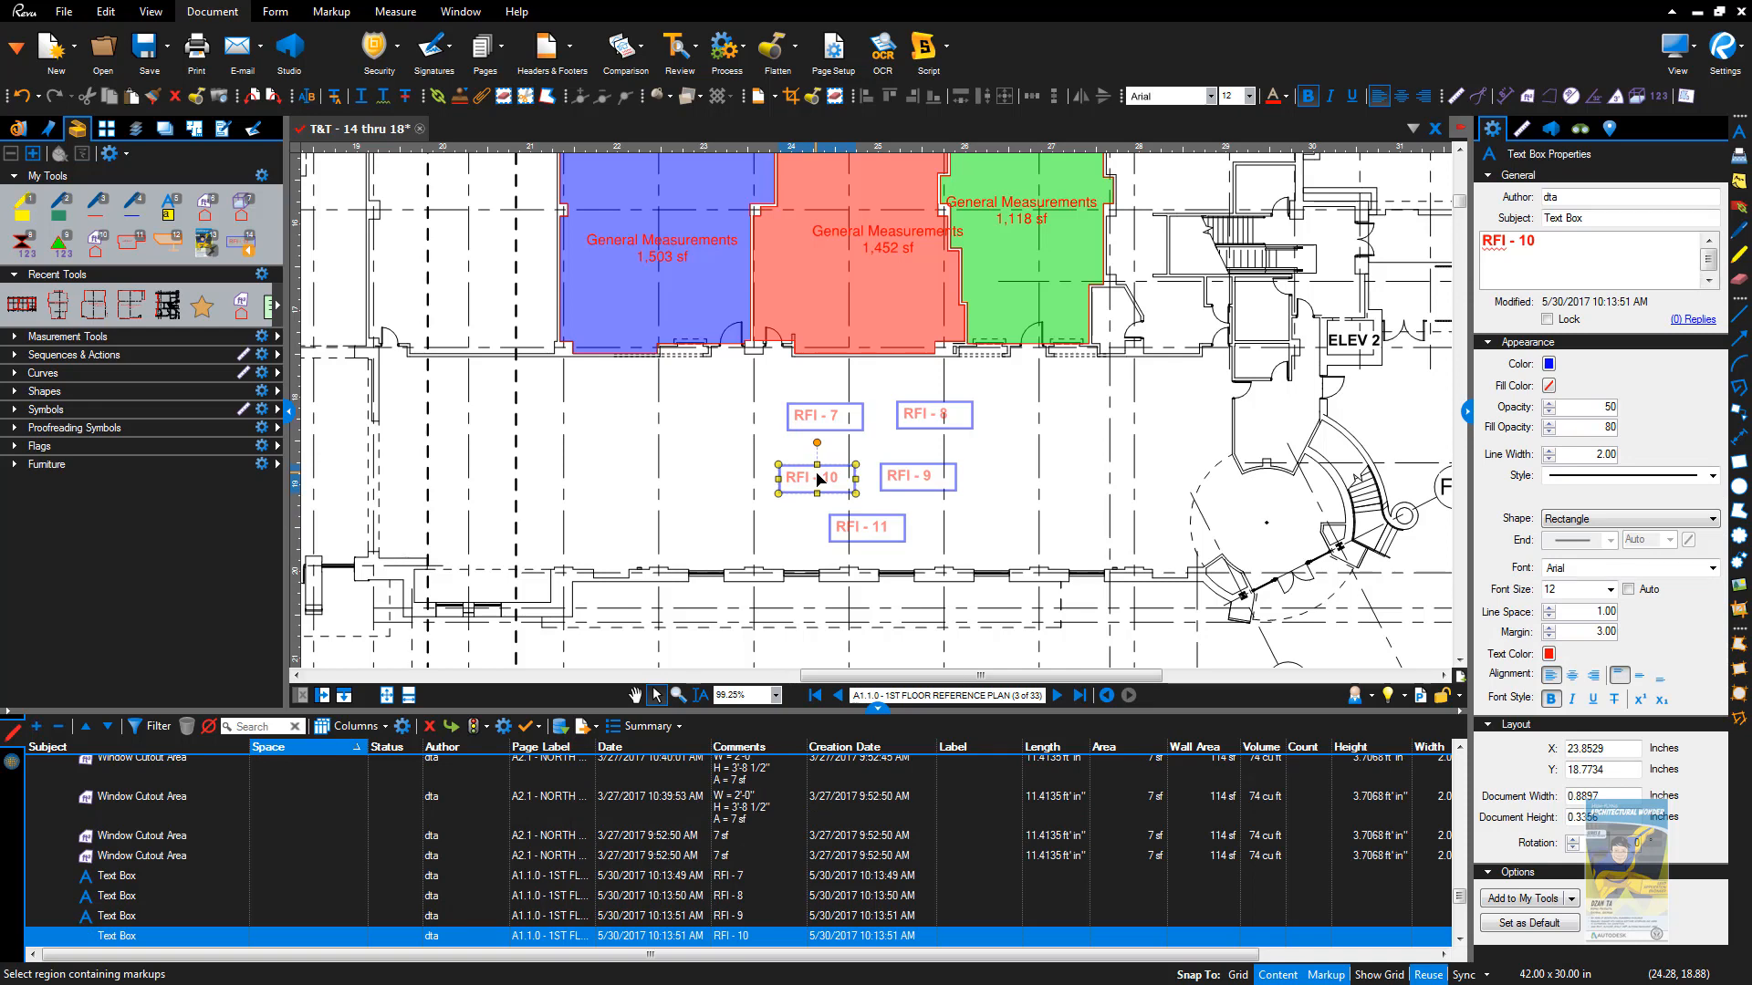
{"action": "left_click", "coordinate": [982, 498]}
Step: Draw an empty Arial text box about 0.92 by 0.32 inches in the blank area beside grid bubble F.9
{"action": "scroll", "coordinate": [1003, 474], "scroll_direction": "right", "scroll_amount": 3}
{"action": "mouse_move", "coordinate": [1359, 445]}
{"action": "left_mouse_down"}
{"action": "mouse_move", "coordinate": [1010, 430]}
{"action": "mouse_move", "coordinate": [1052, 419]}
{"action": "mouse_move", "coordinate": [874, 362]}
{"action": "mouse_move", "coordinate": [958, 227]}
{"action": "left_mouse_up"}
{"action": "scroll", "coordinate": [1010, 429], "scroll_direction": "up", "scroll_amount": 5}
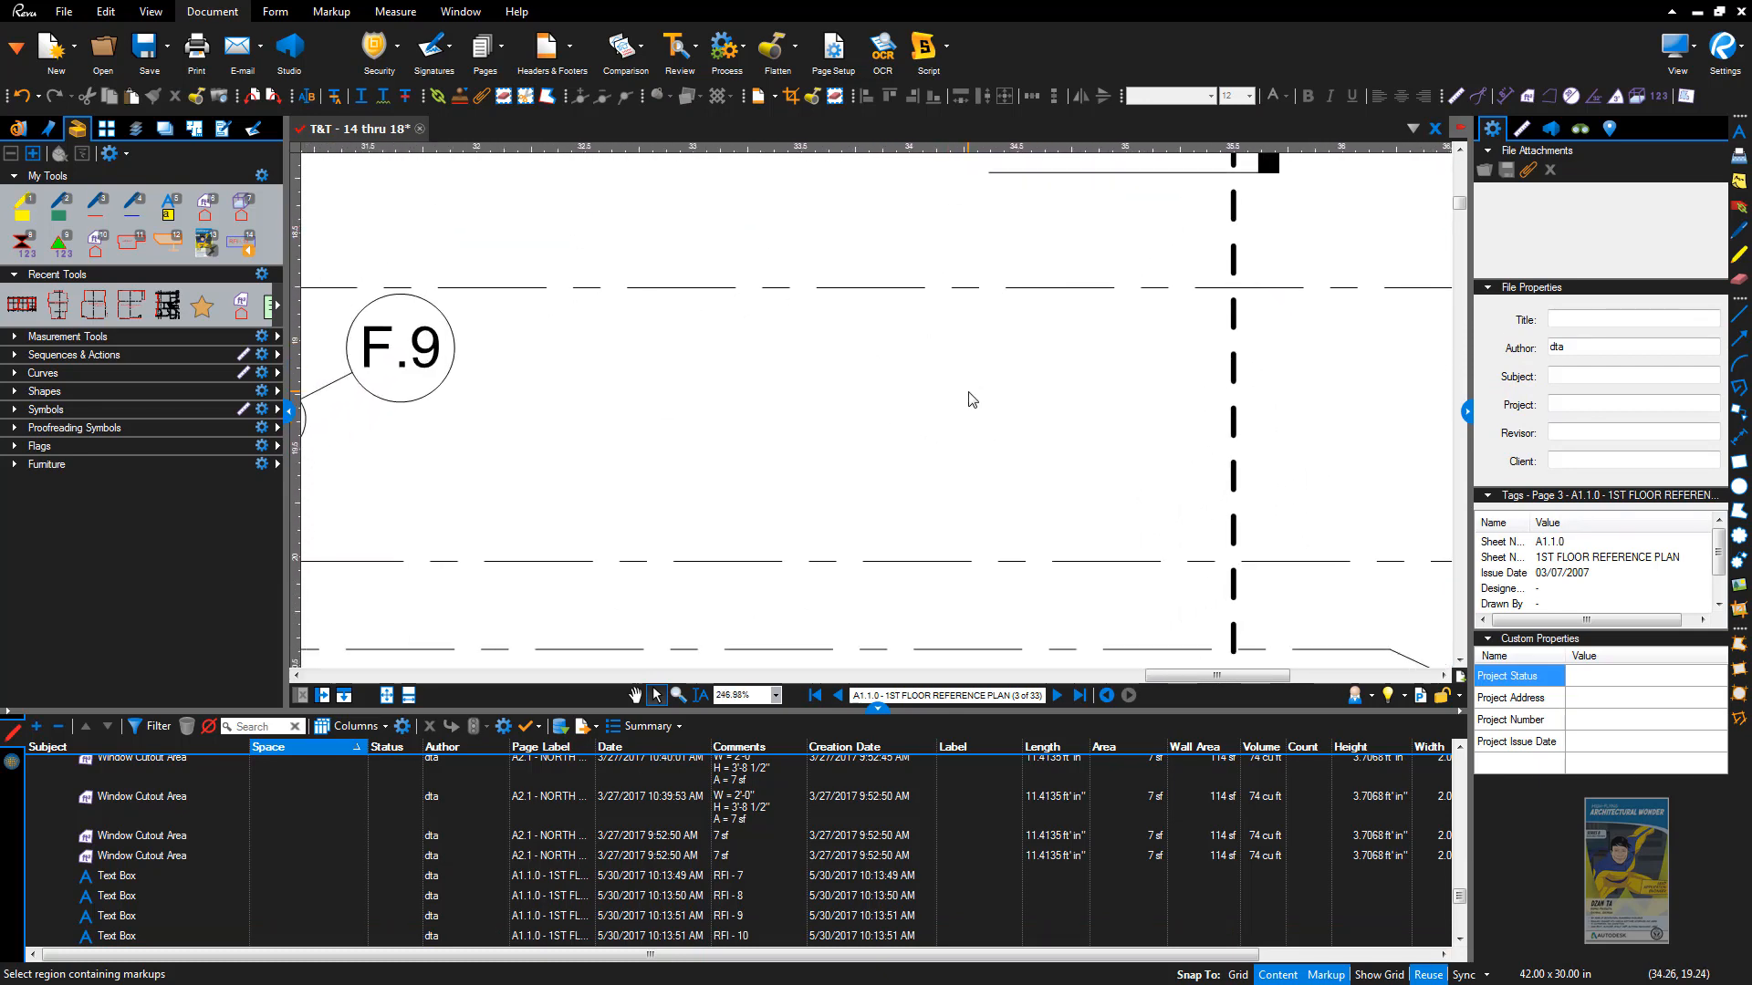
{"action": "left_click", "coordinate": [332, 12]}
{"action": "left_click", "coordinate": [393, 46]}
{"action": "left_click", "coordinate": [402, 74]}
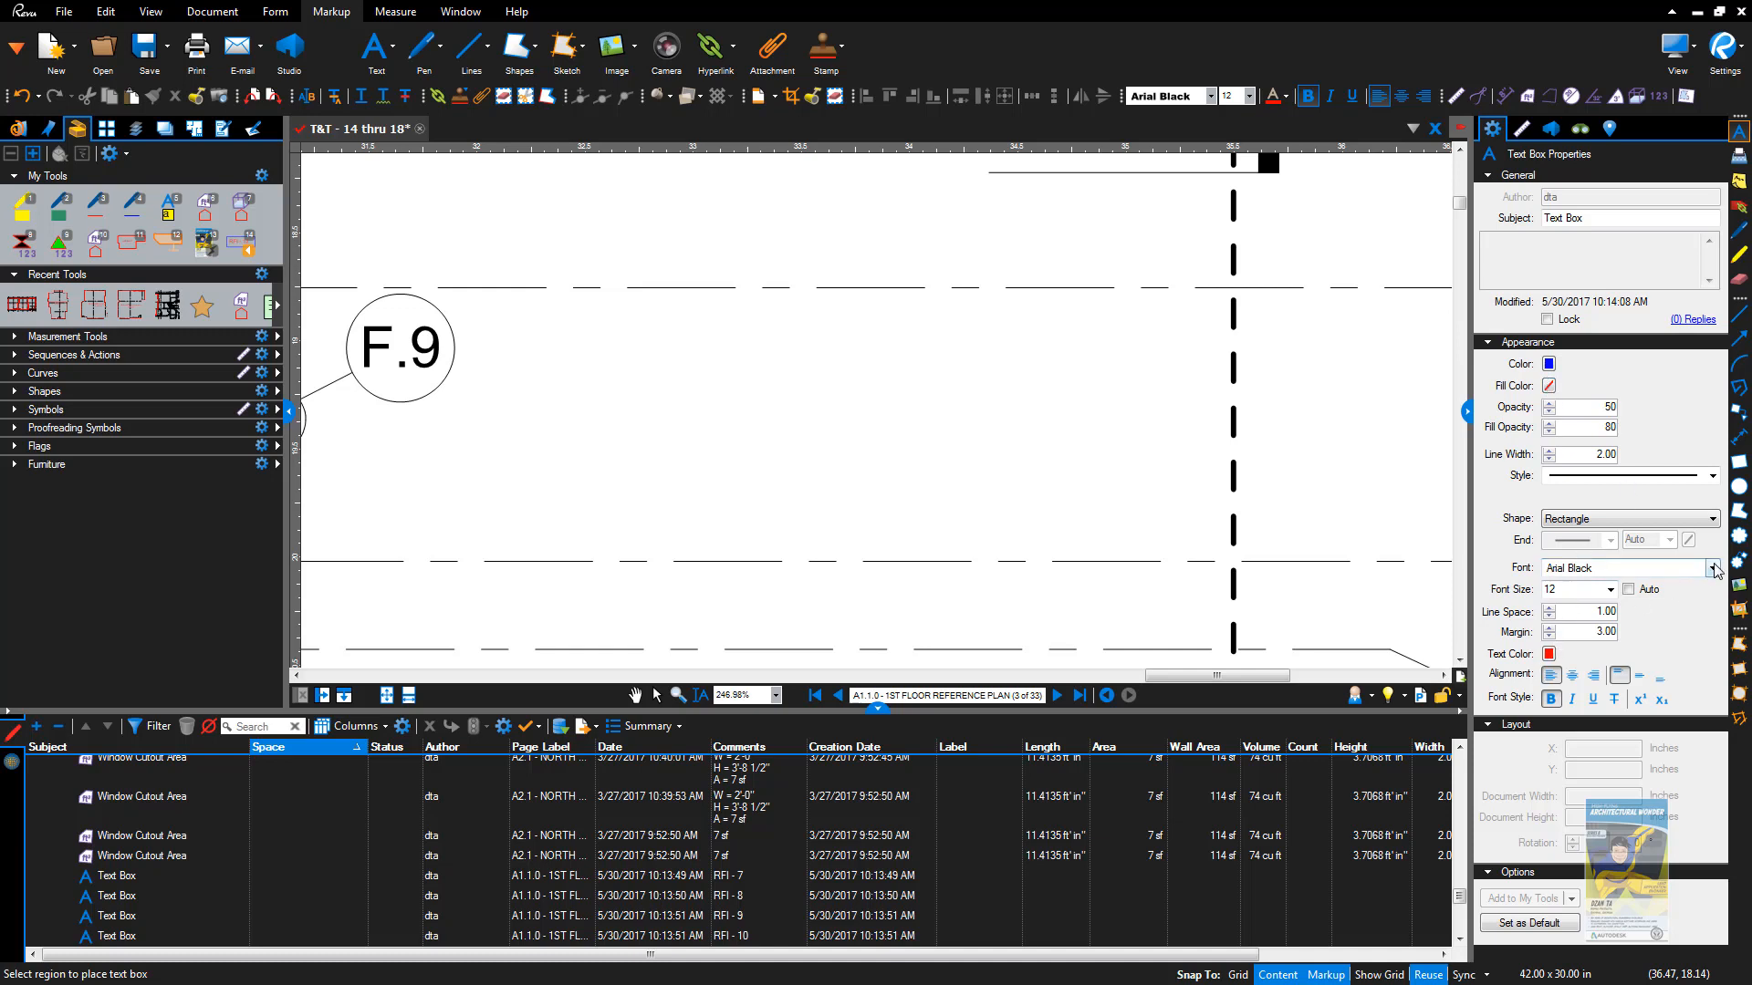
{"action": "left_click", "coordinate": [1712, 568]}
{"action": "scroll", "coordinate": [1658, 466], "scroll_direction": "down", "scroll_amount": 1}
{"action": "scroll", "coordinate": [1659, 466], "scroll_direction": "down", "scroll_amount": 2}
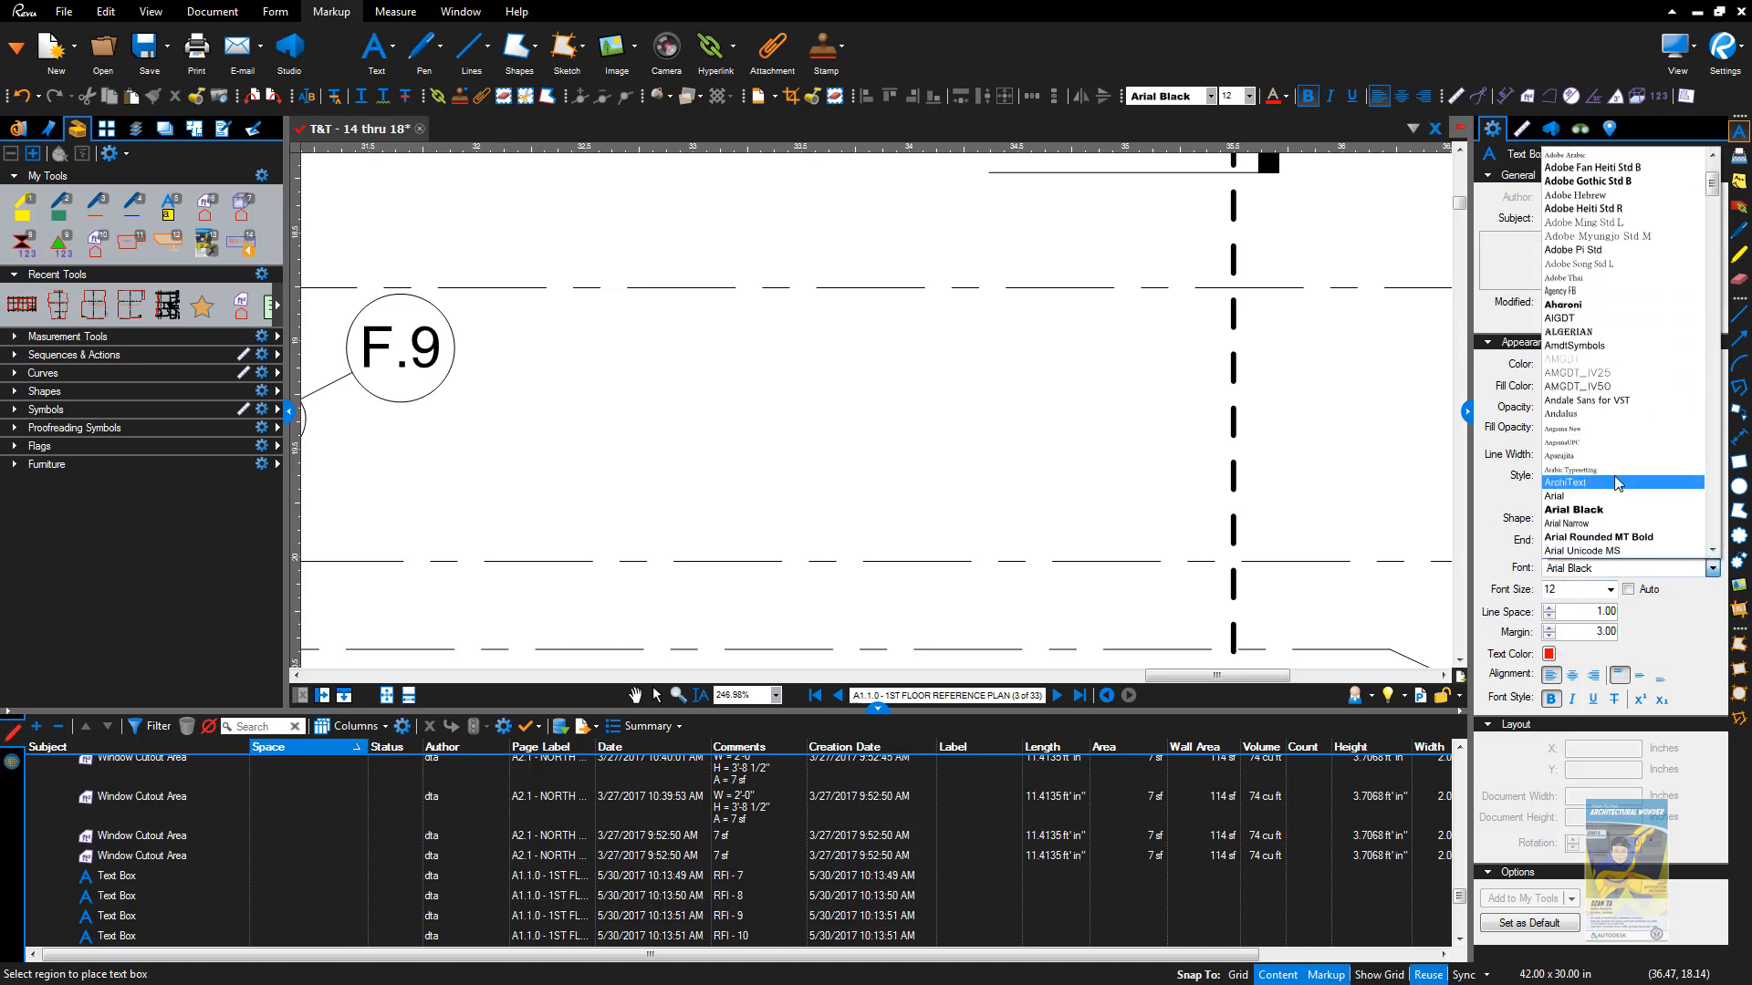
{"action": "left_click", "coordinate": [1655, 470]}
{"action": "left_click_drag", "start_coordinate": [697, 359], "coordinate": [896, 430]}
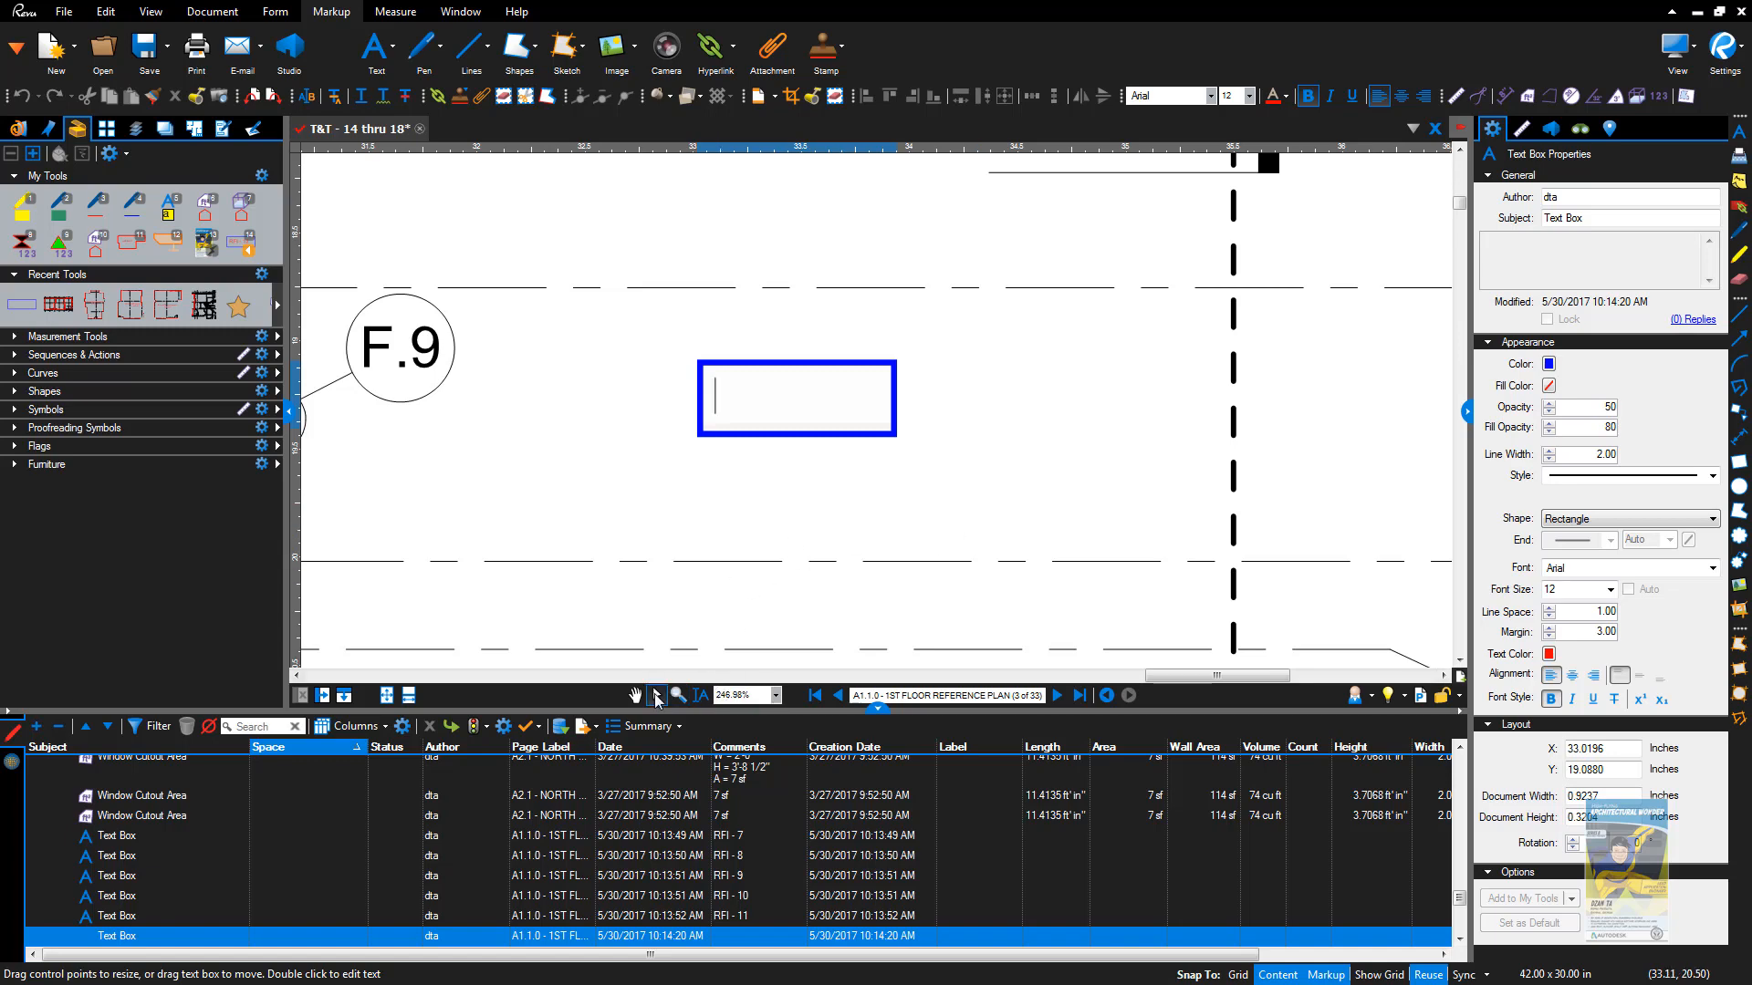
{"action": "left_click", "coordinate": [813, 481]}
Step: Add the empty text box to the My Tools set in the Tool Chest
{"action": "left_click", "coordinate": [813, 411]}
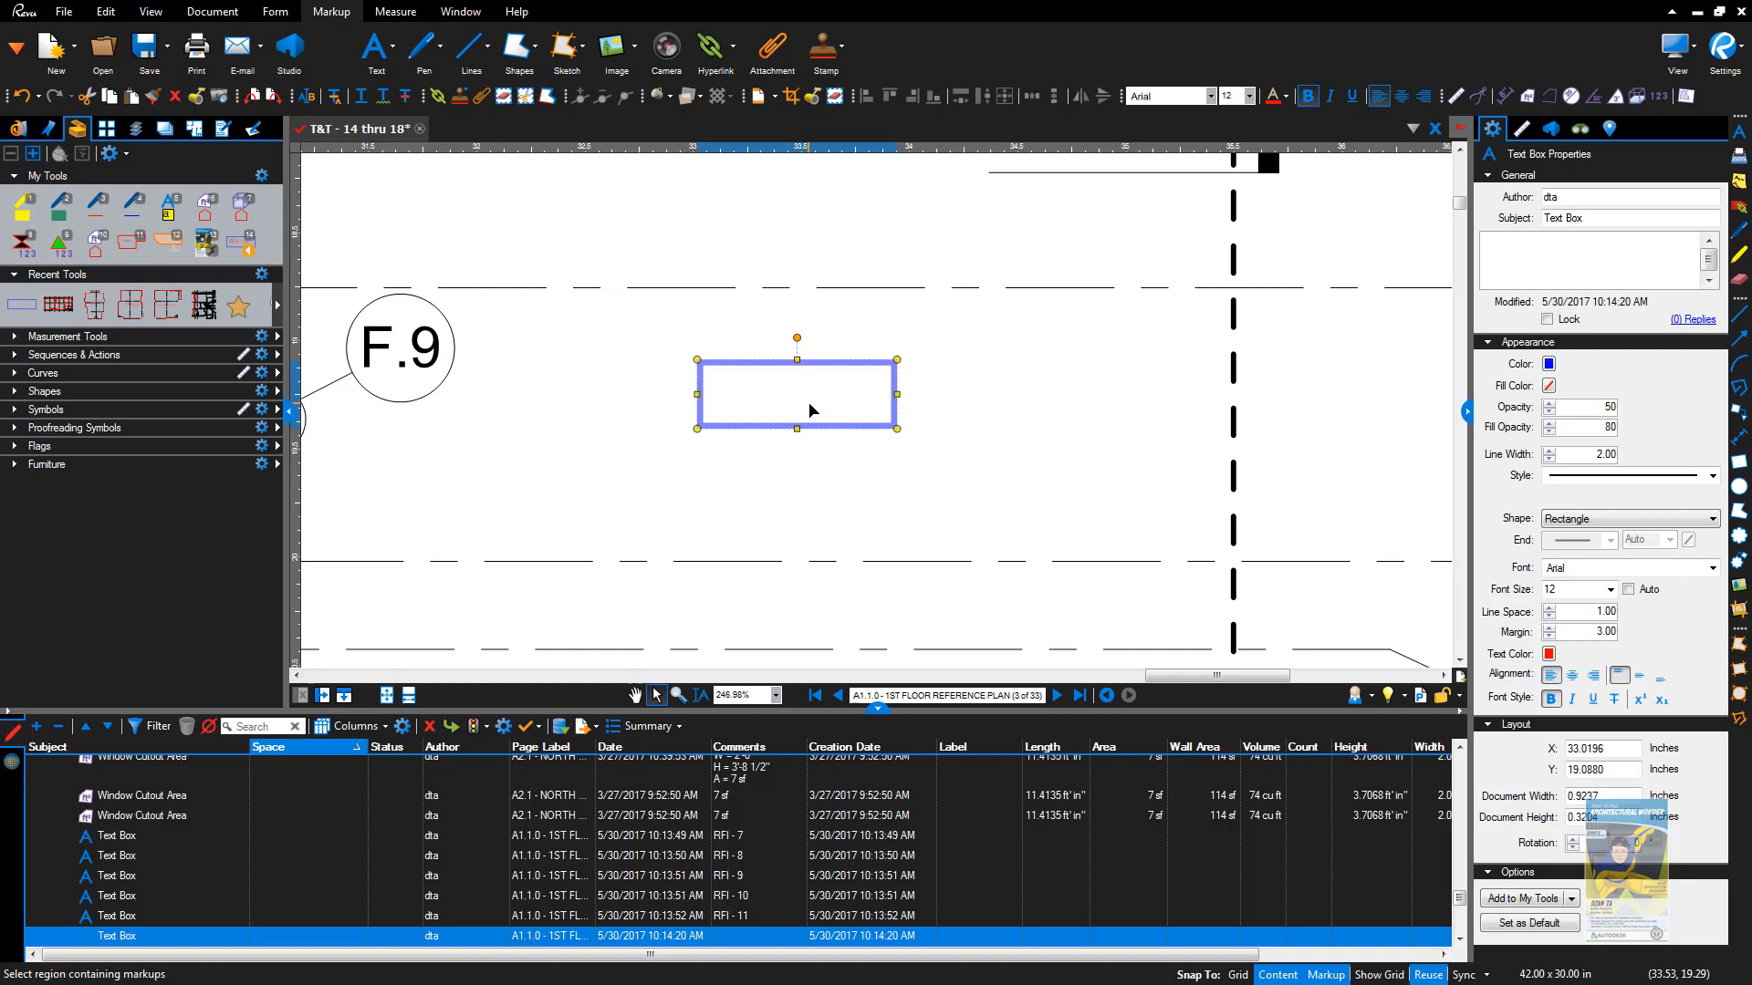
{"action": "right_click", "coordinate": [813, 410]}
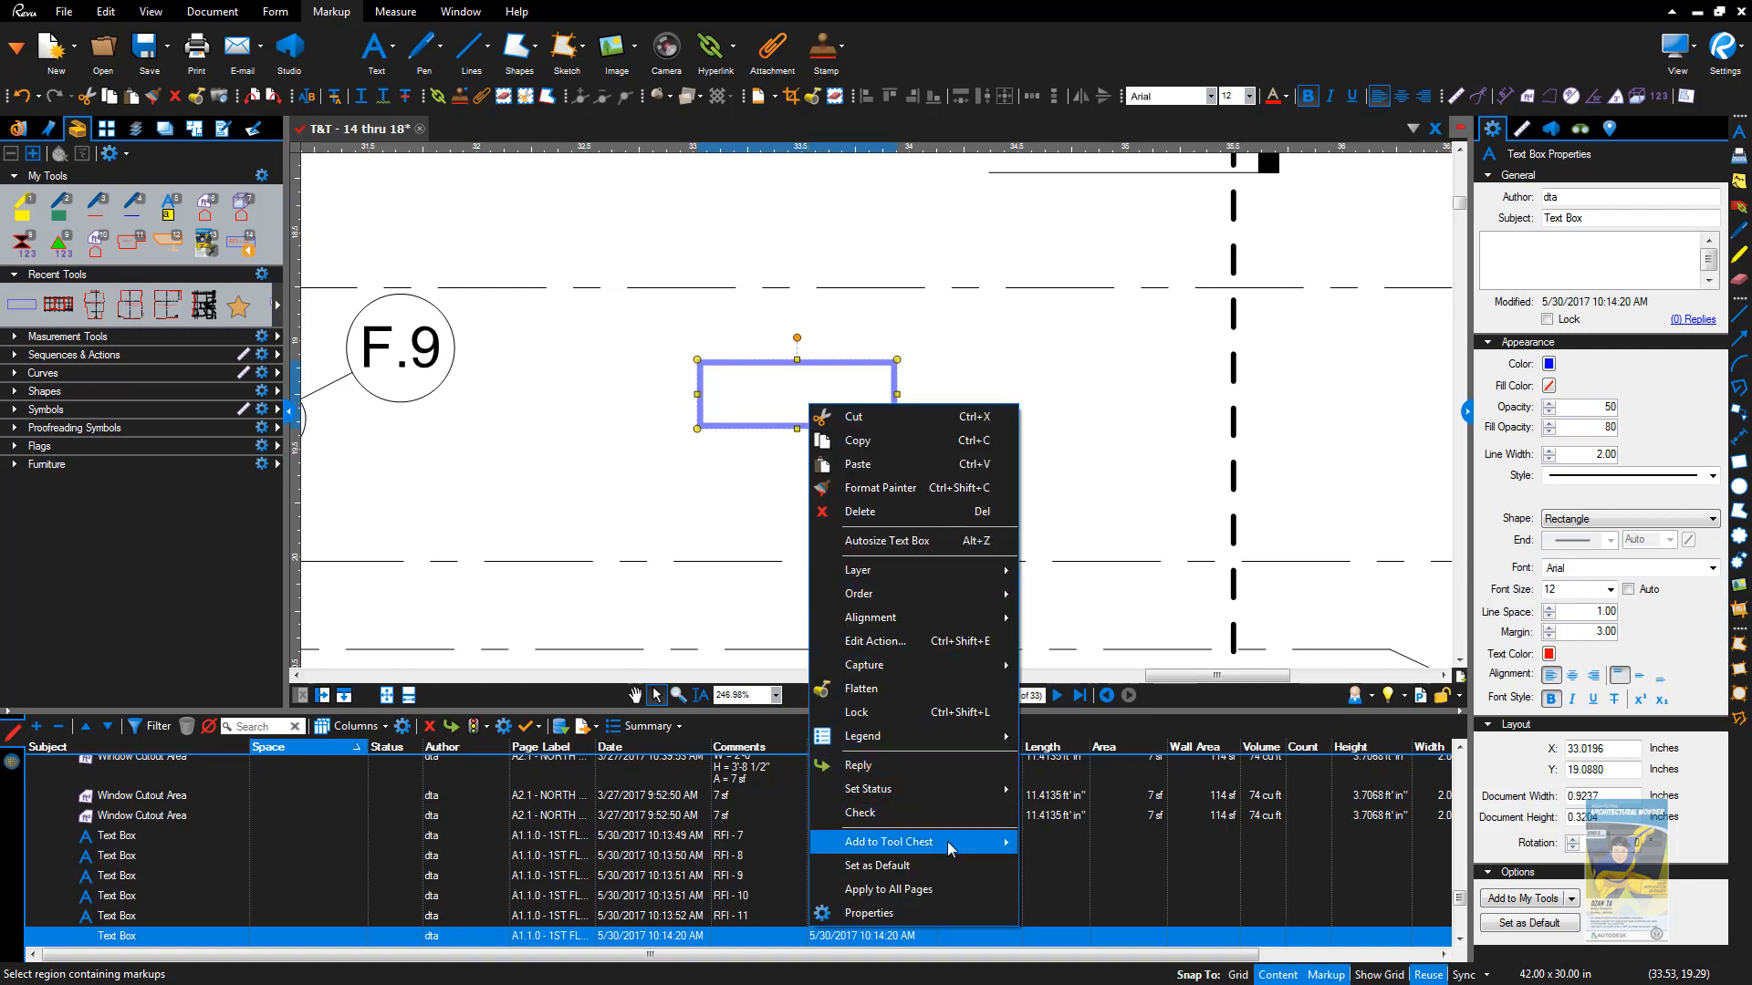
{"action": "mouse_move", "coordinate": [949, 848]}
{"action": "left_click", "coordinate": [1073, 811]}
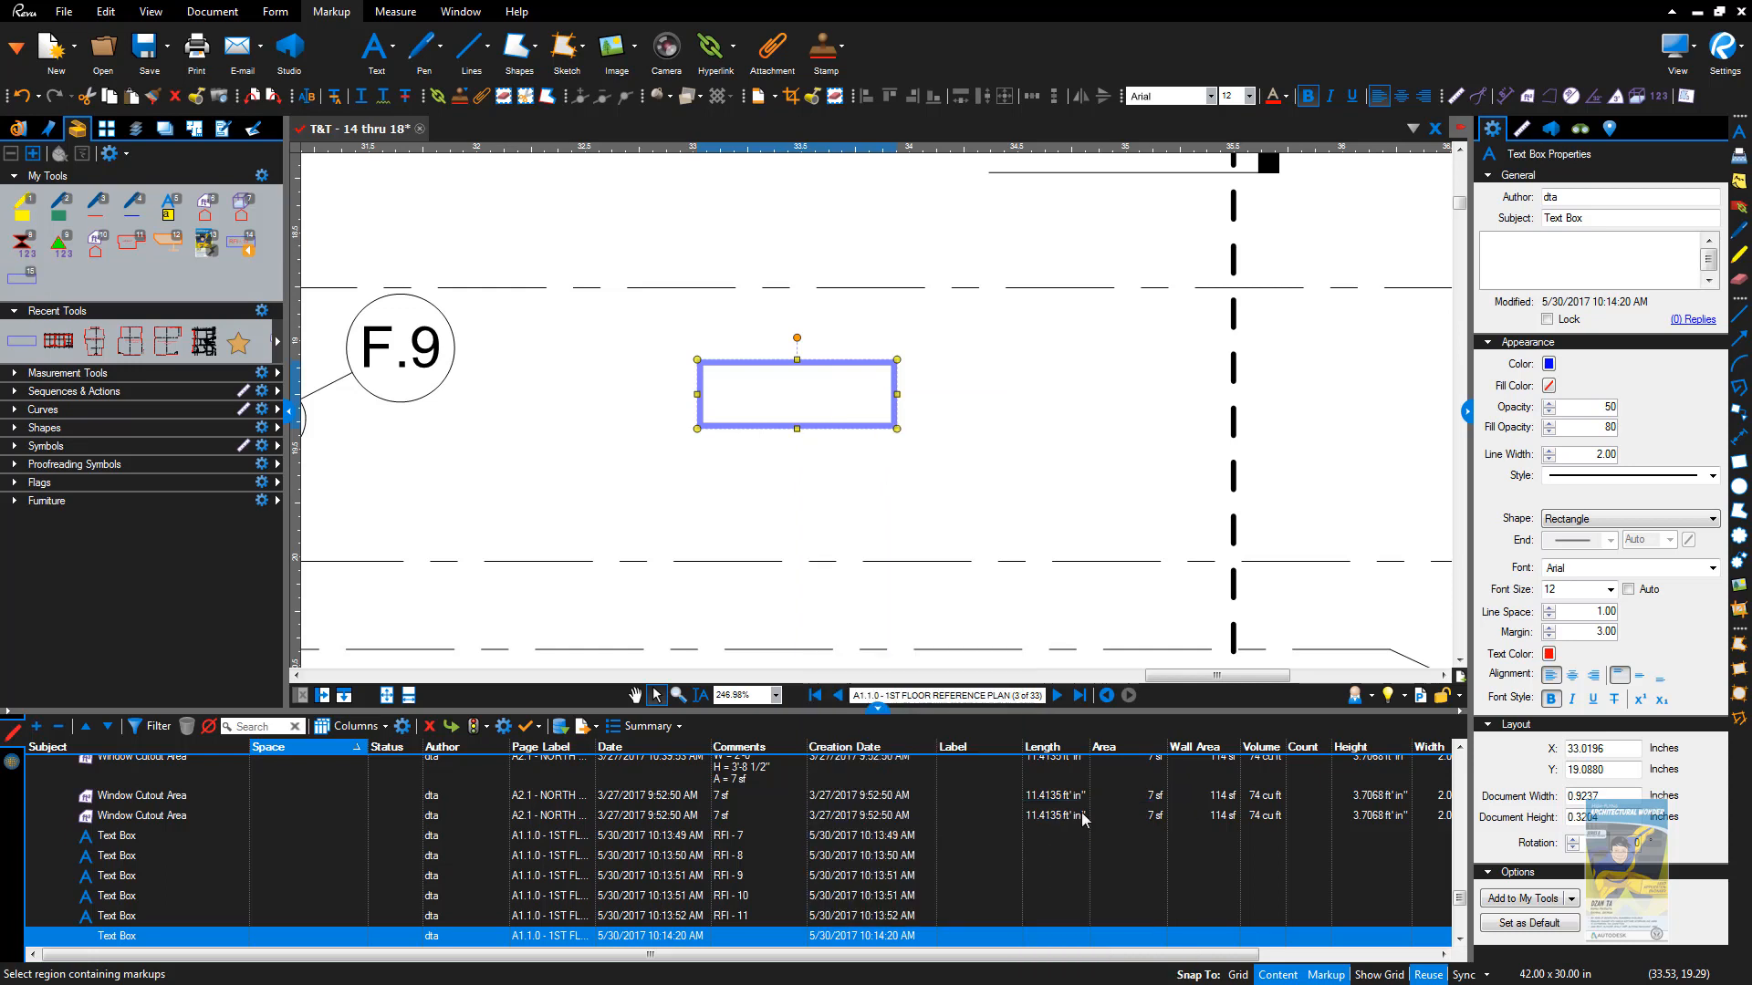
Step: Define a sequence for the new text box tool with prefix CCD, start 1, increment 1, reset per document and no renumbering when markups are deleted
{"action": "left_click", "coordinate": [14, 288]}
{"action": "right_click", "coordinate": [16, 287]}
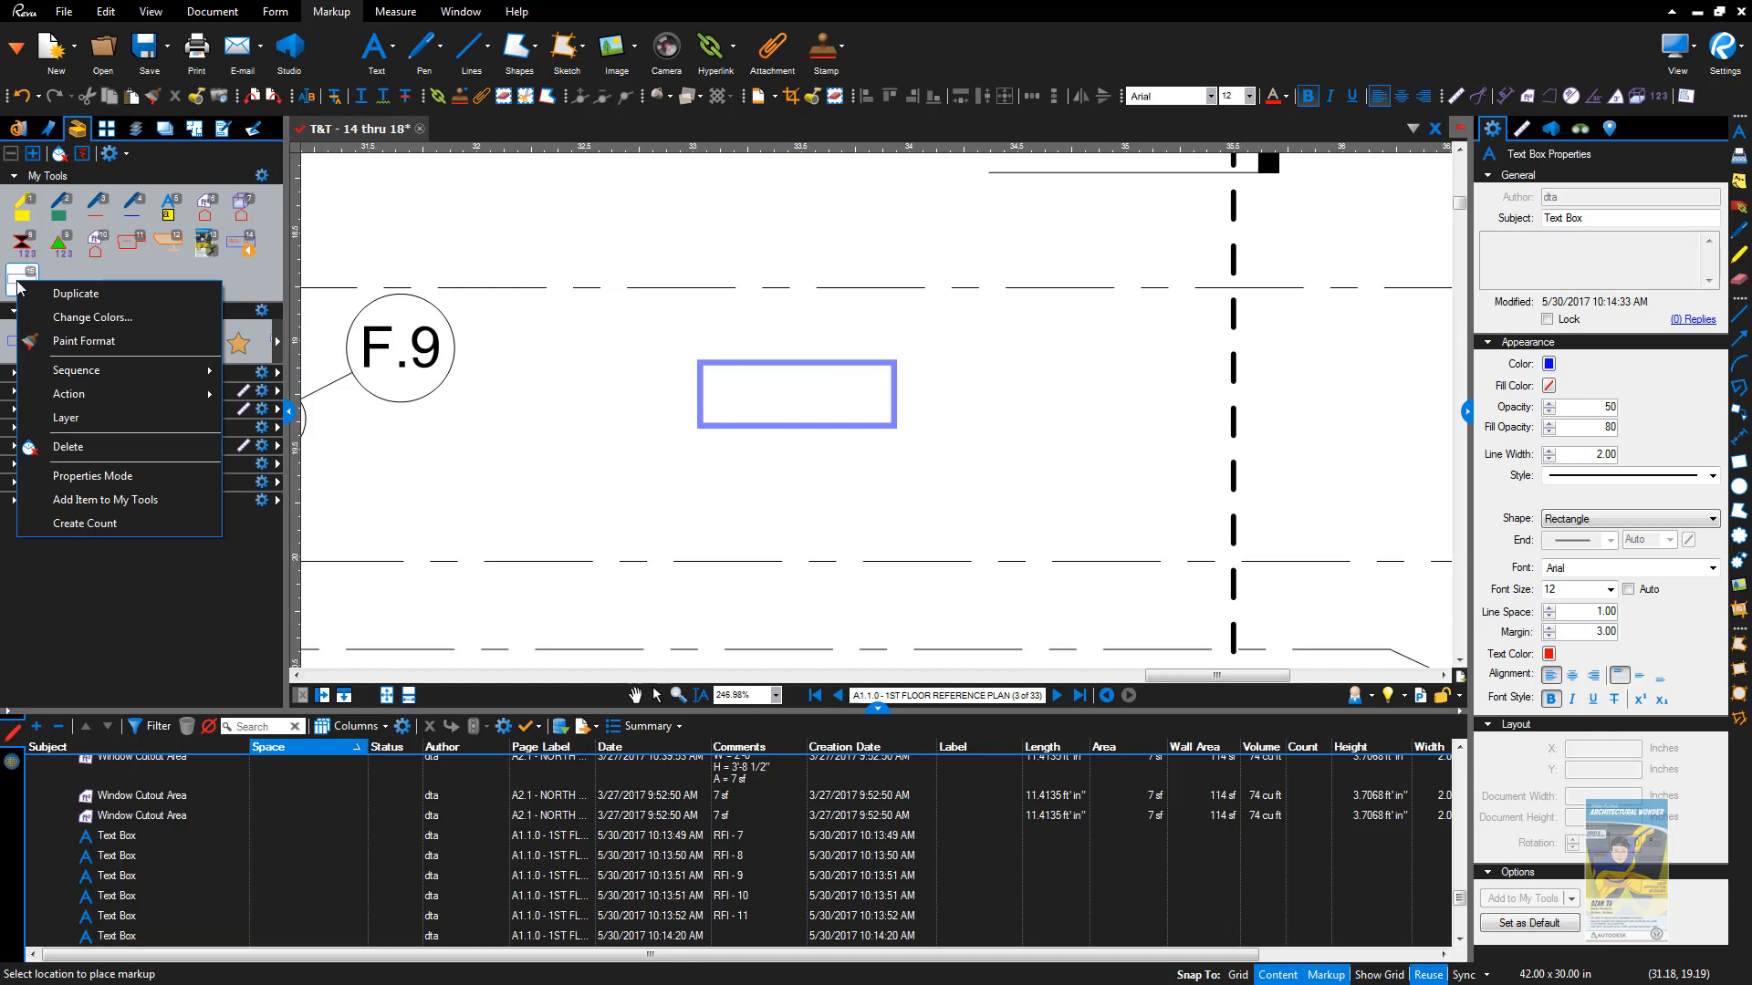
{"action": "mouse_move", "coordinate": [119, 370]}
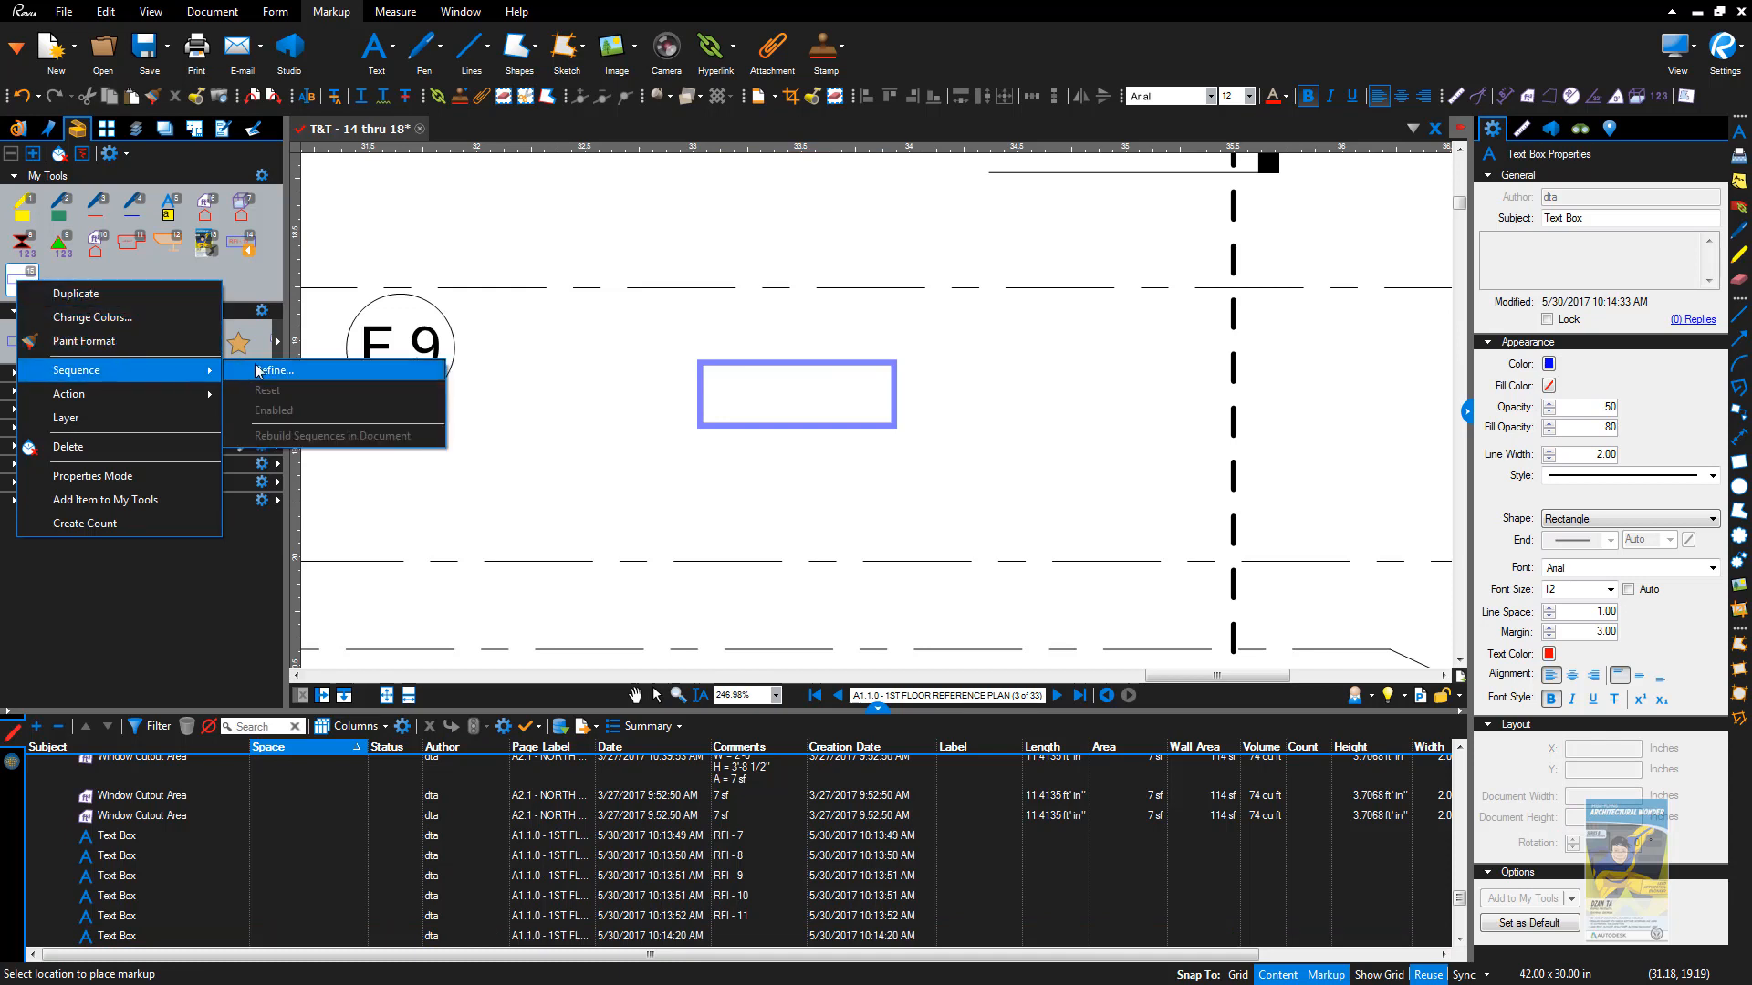
{"action": "left_click", "coordinate": [272, 370]}
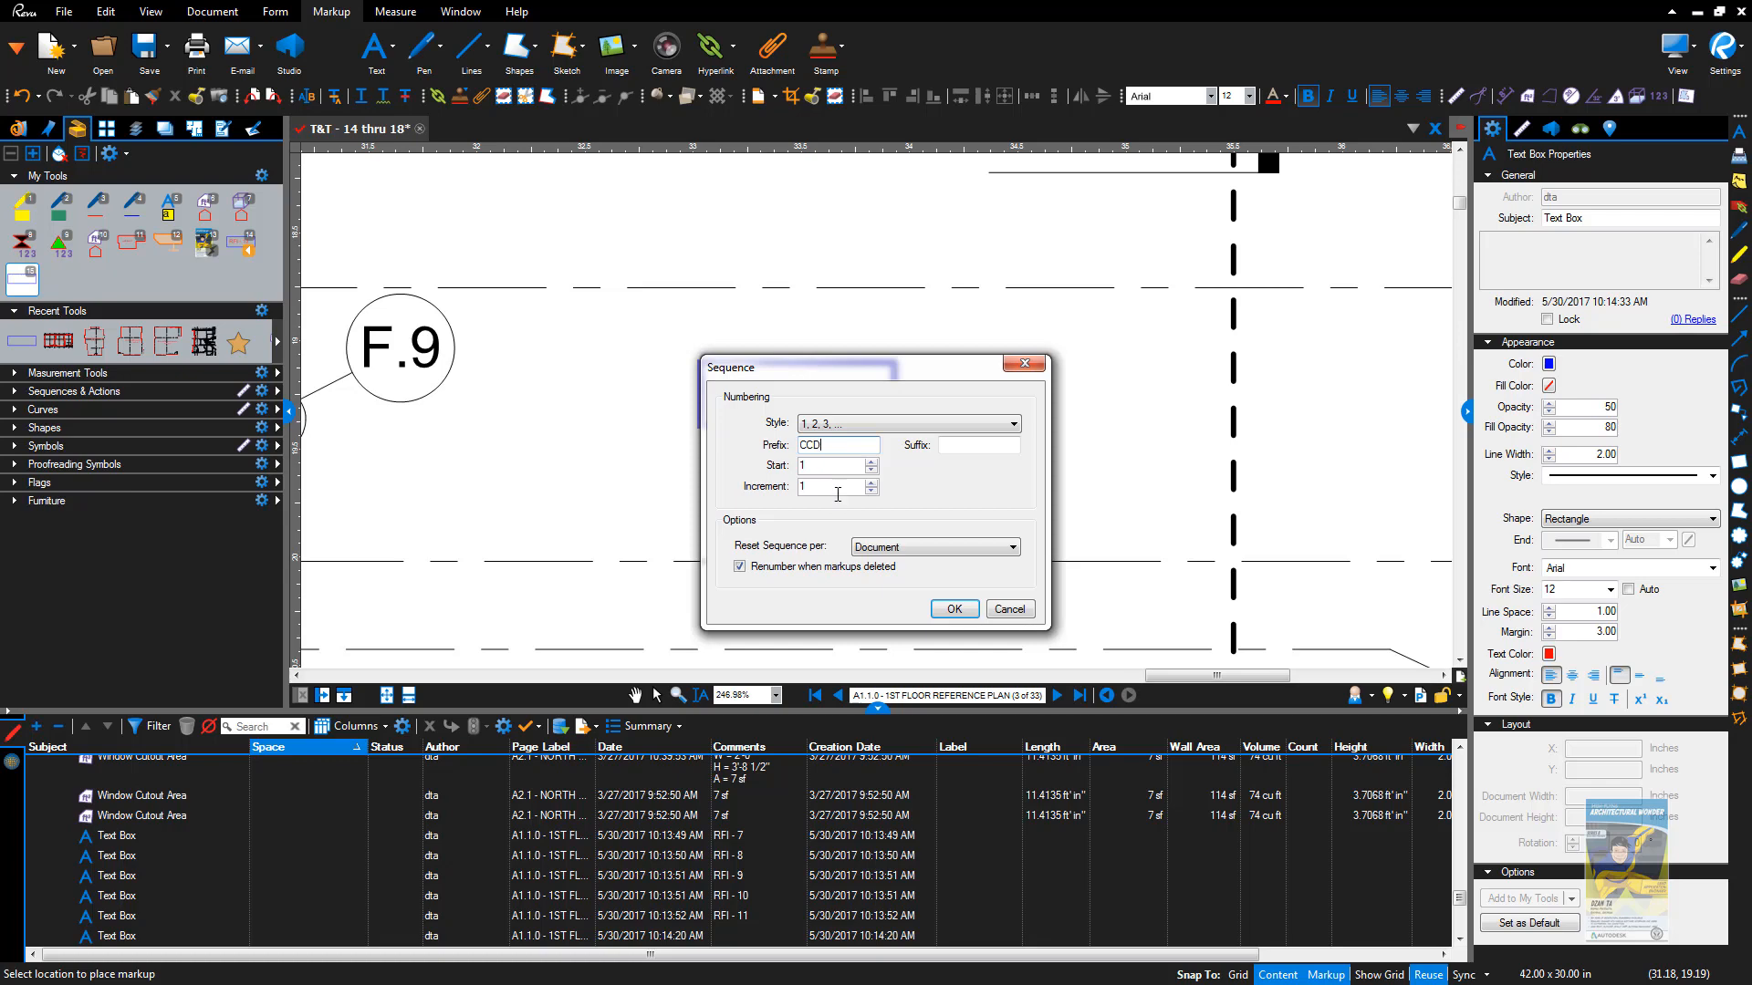
{"action": "left_click", "coordinate": [841, 569]}
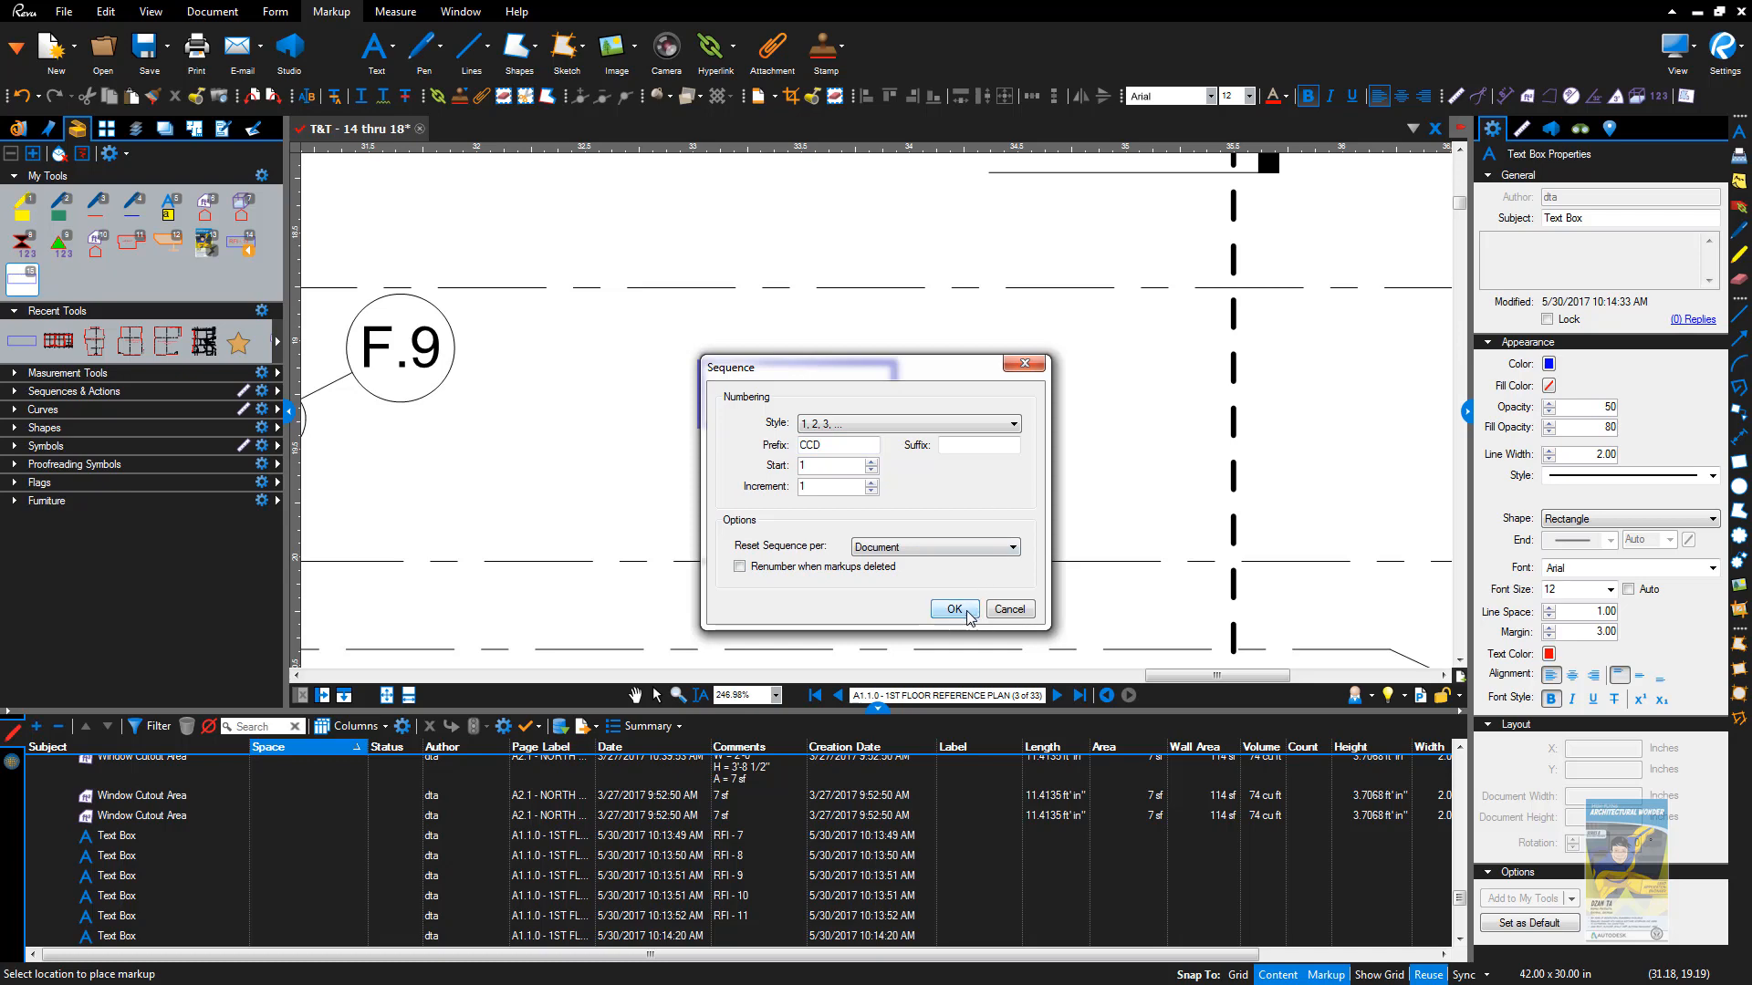
{"action": "left_click", "coordinate": [966, 446]}
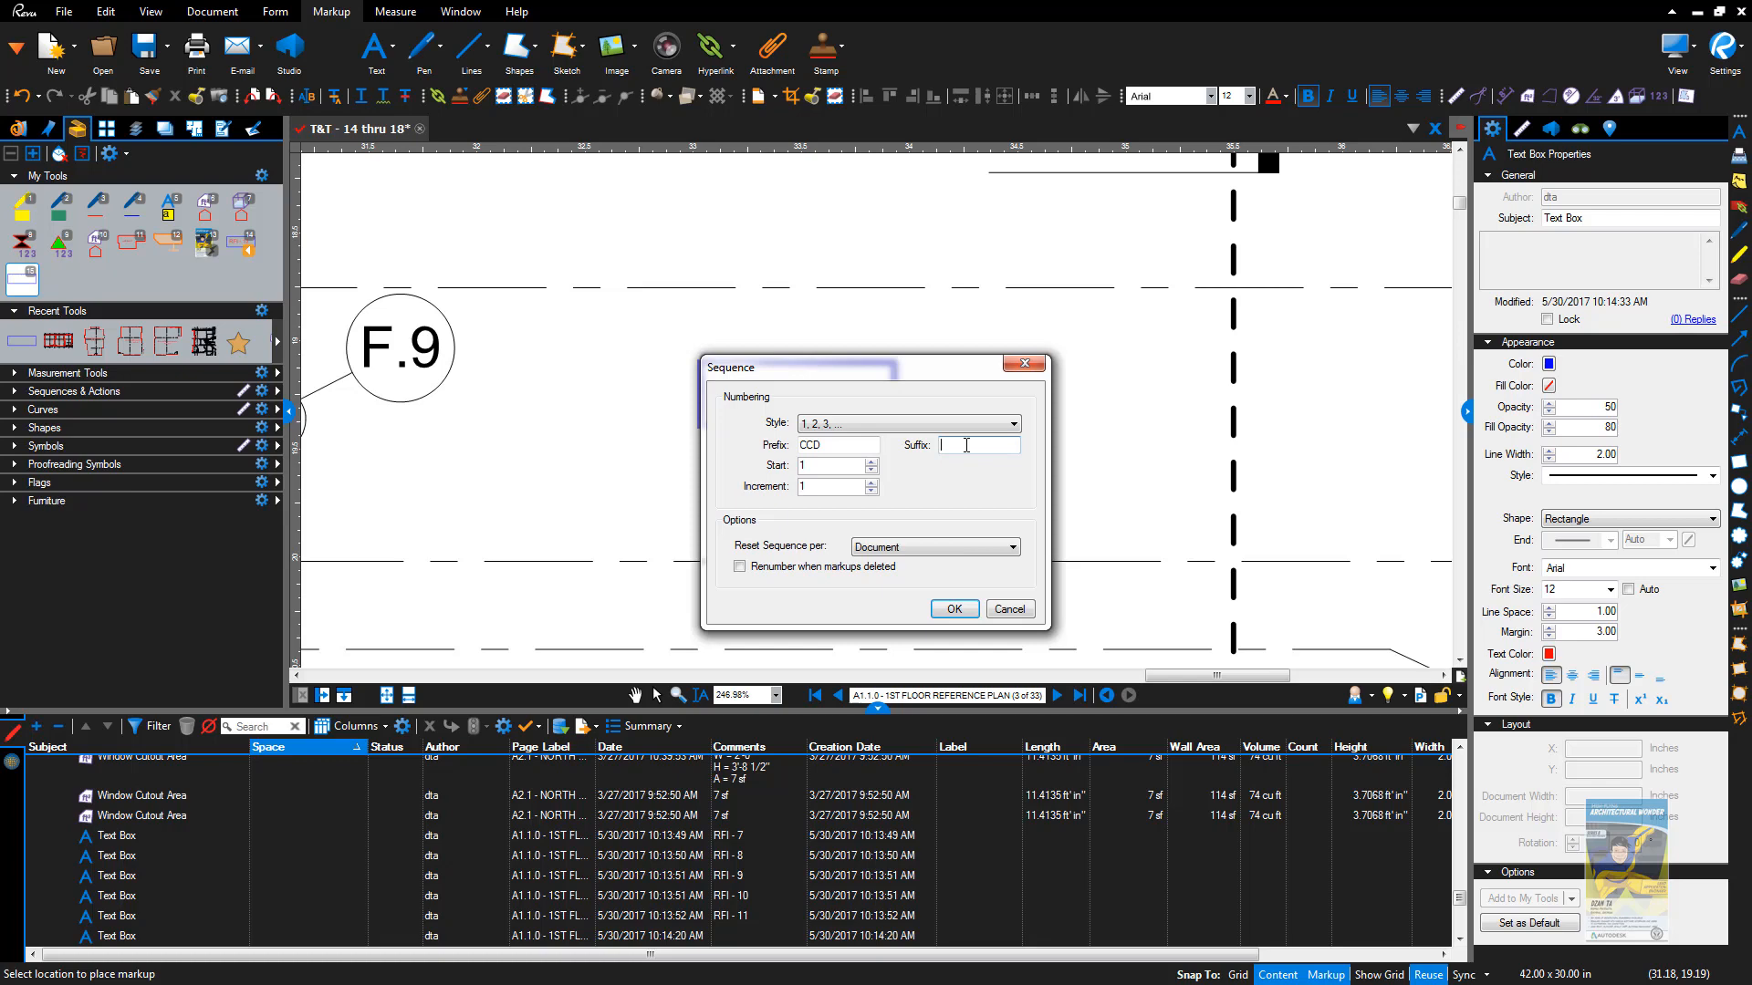
{"action": "left_click", "coordinate": [954, 609]}
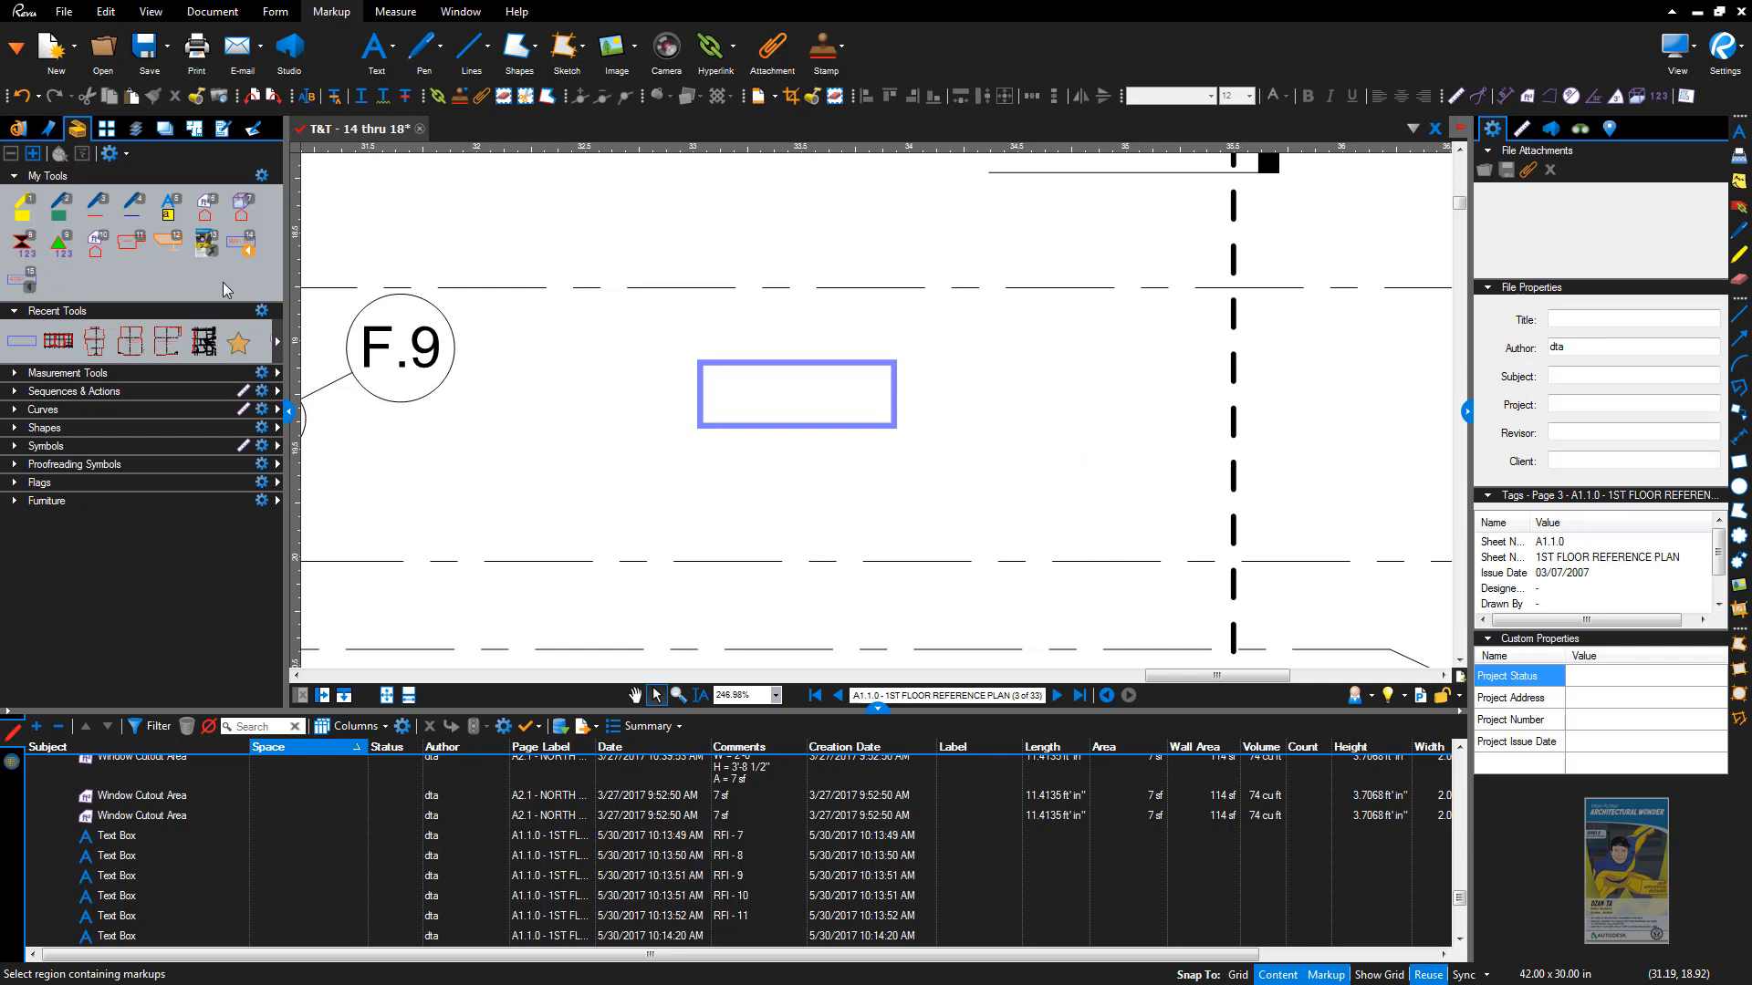
Step: Place four sequenced text boxes, CCD1 to CCD4, around the empty text box
{"action": "left_click", "coordinate": [15, 283]}
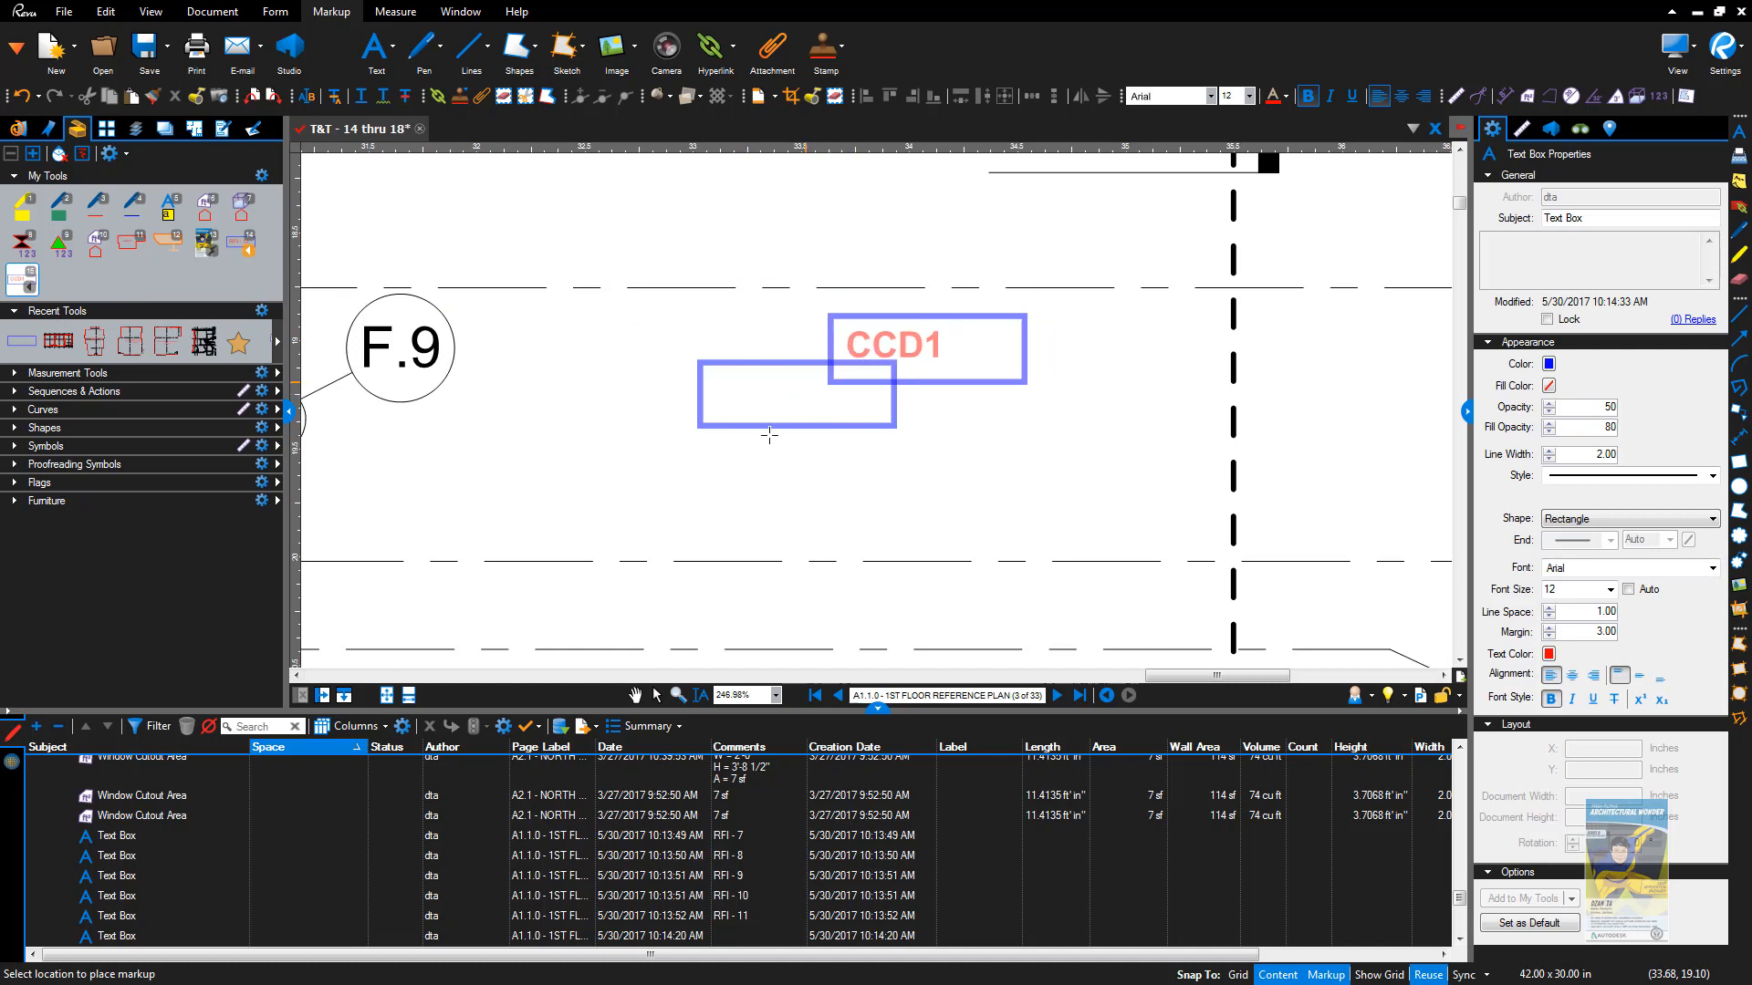
{"action": "left_click", "coordinate": [748, 525]}
{"action": "left_click", "coordinate": [943, 391]}
{"action": "left_click", "coordinate": [1009, 512]}
{"action": "left_click", "coordinate": [698, 254]}
Step: Change the text box tool's sequence prefix to "CCD - " and update the CCD boxes already placed
{"action": "right_click", "coordinate": [20, 278]}
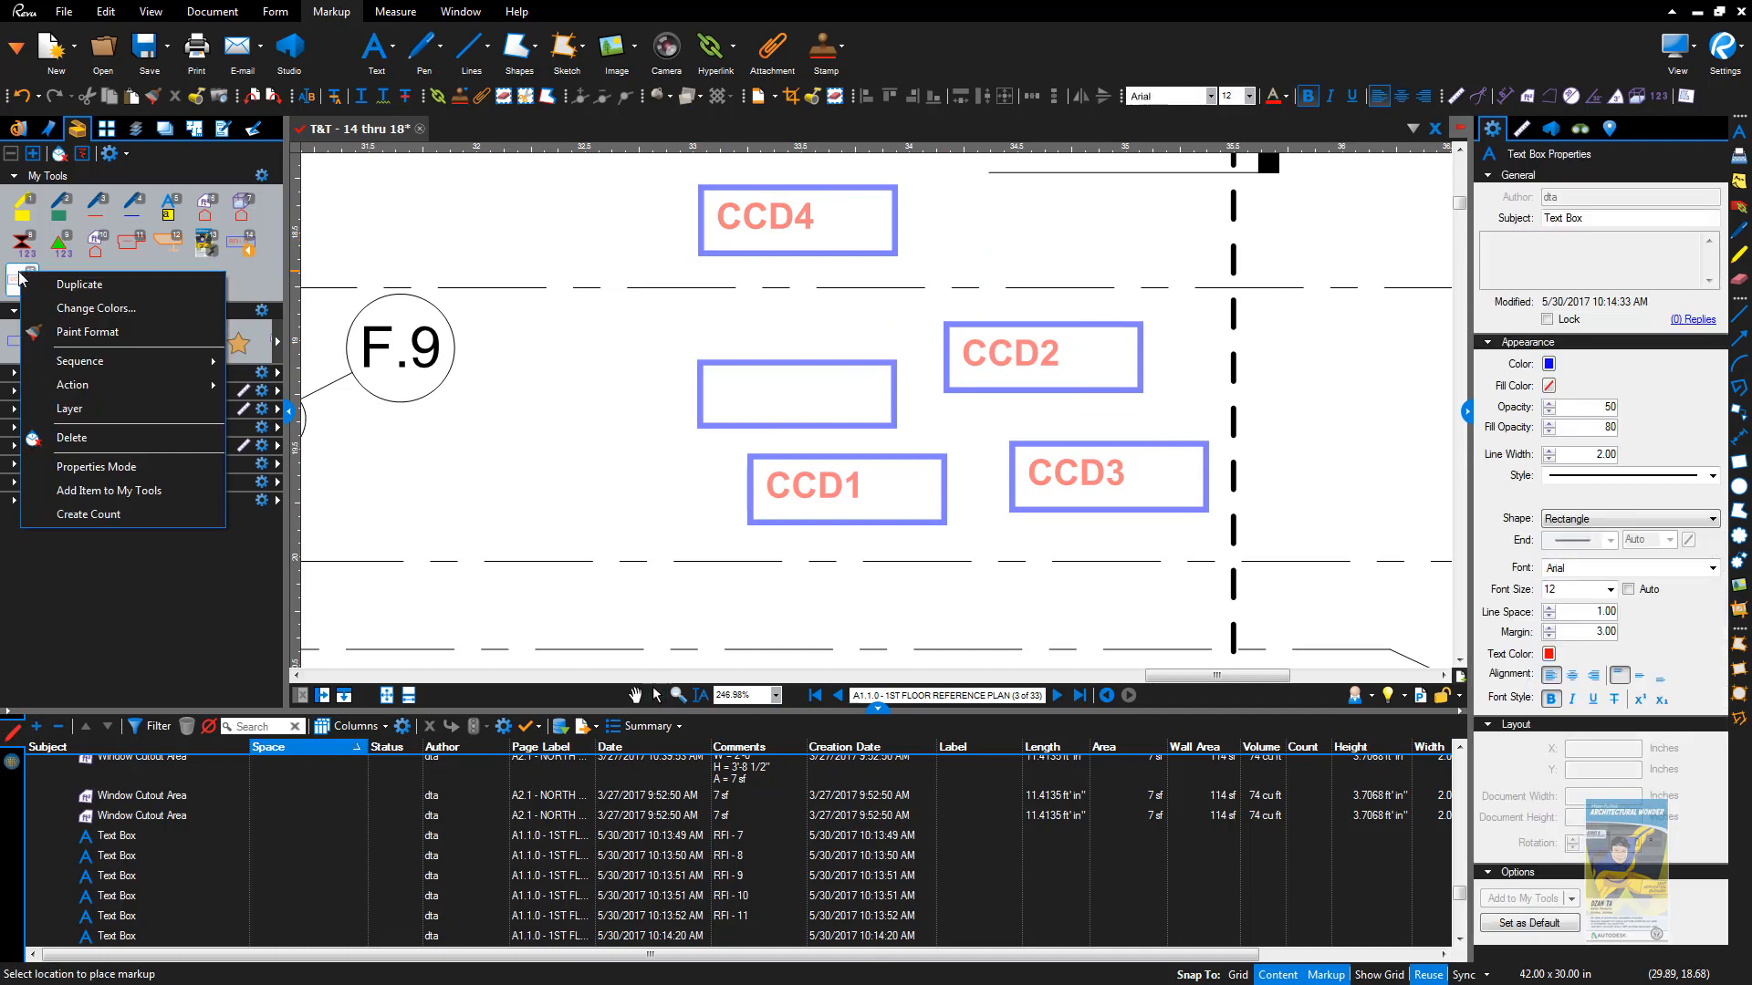
{"action": "mouse_move", "coordinate": [110, 365]}
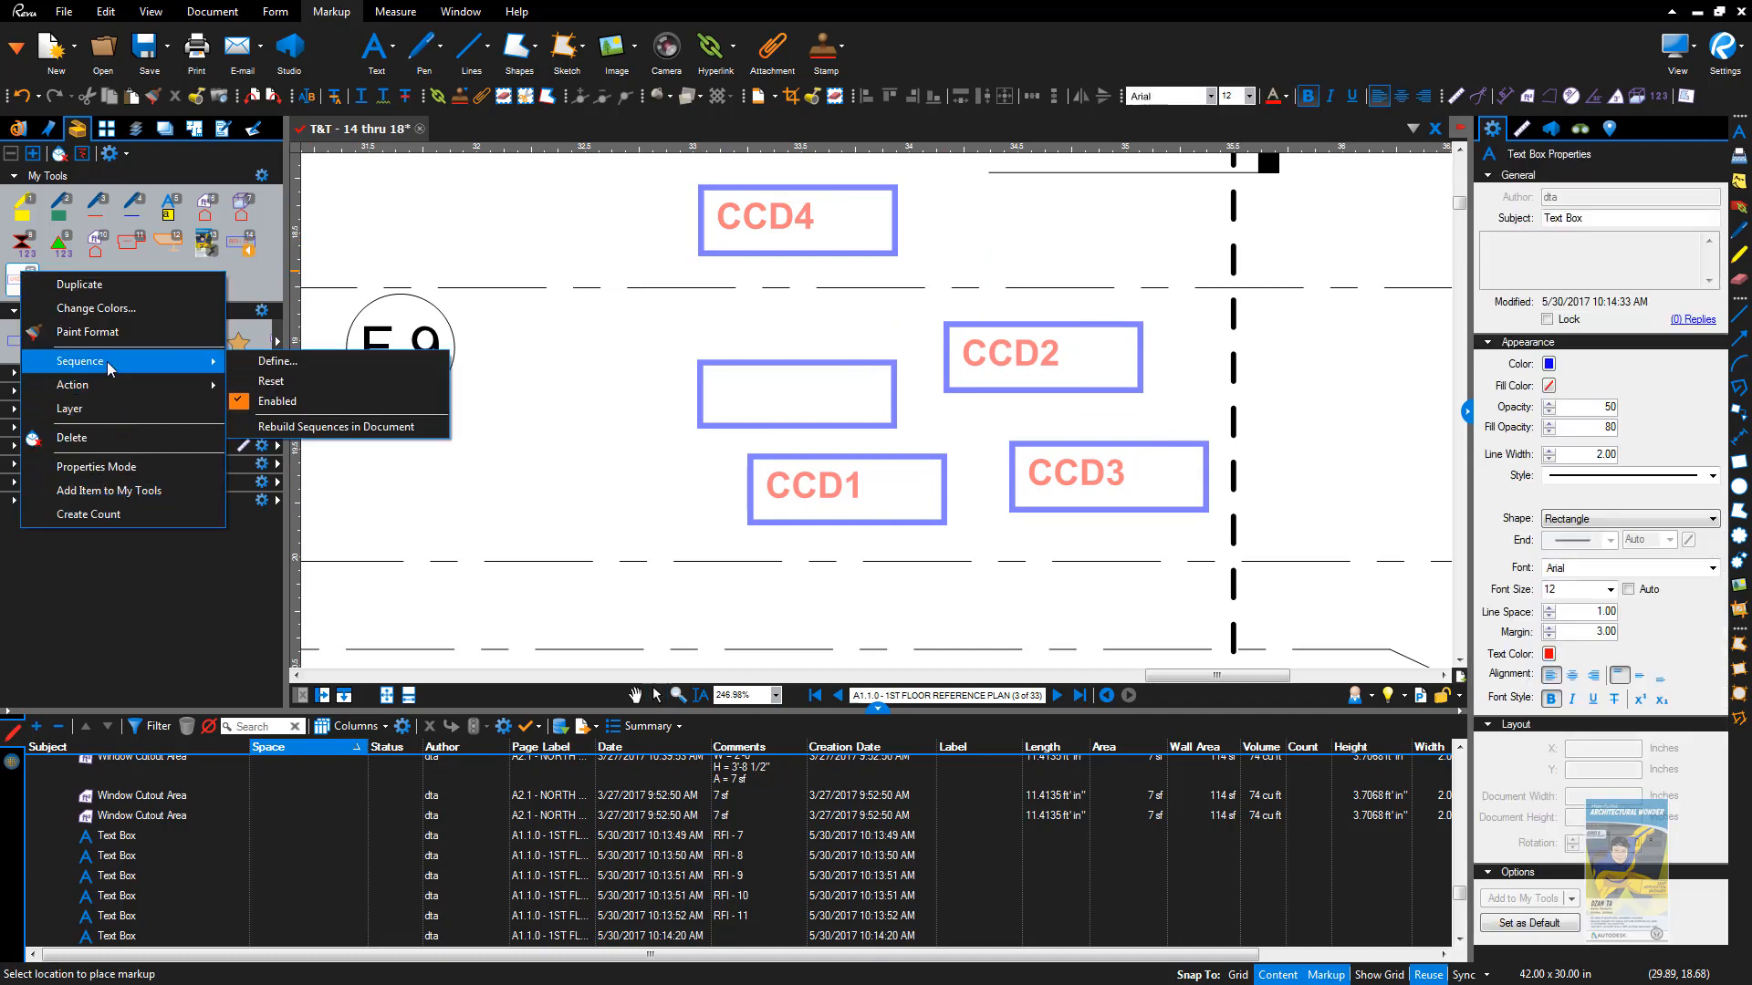
{"action": "left_click", "coordinate": [342, 368]}
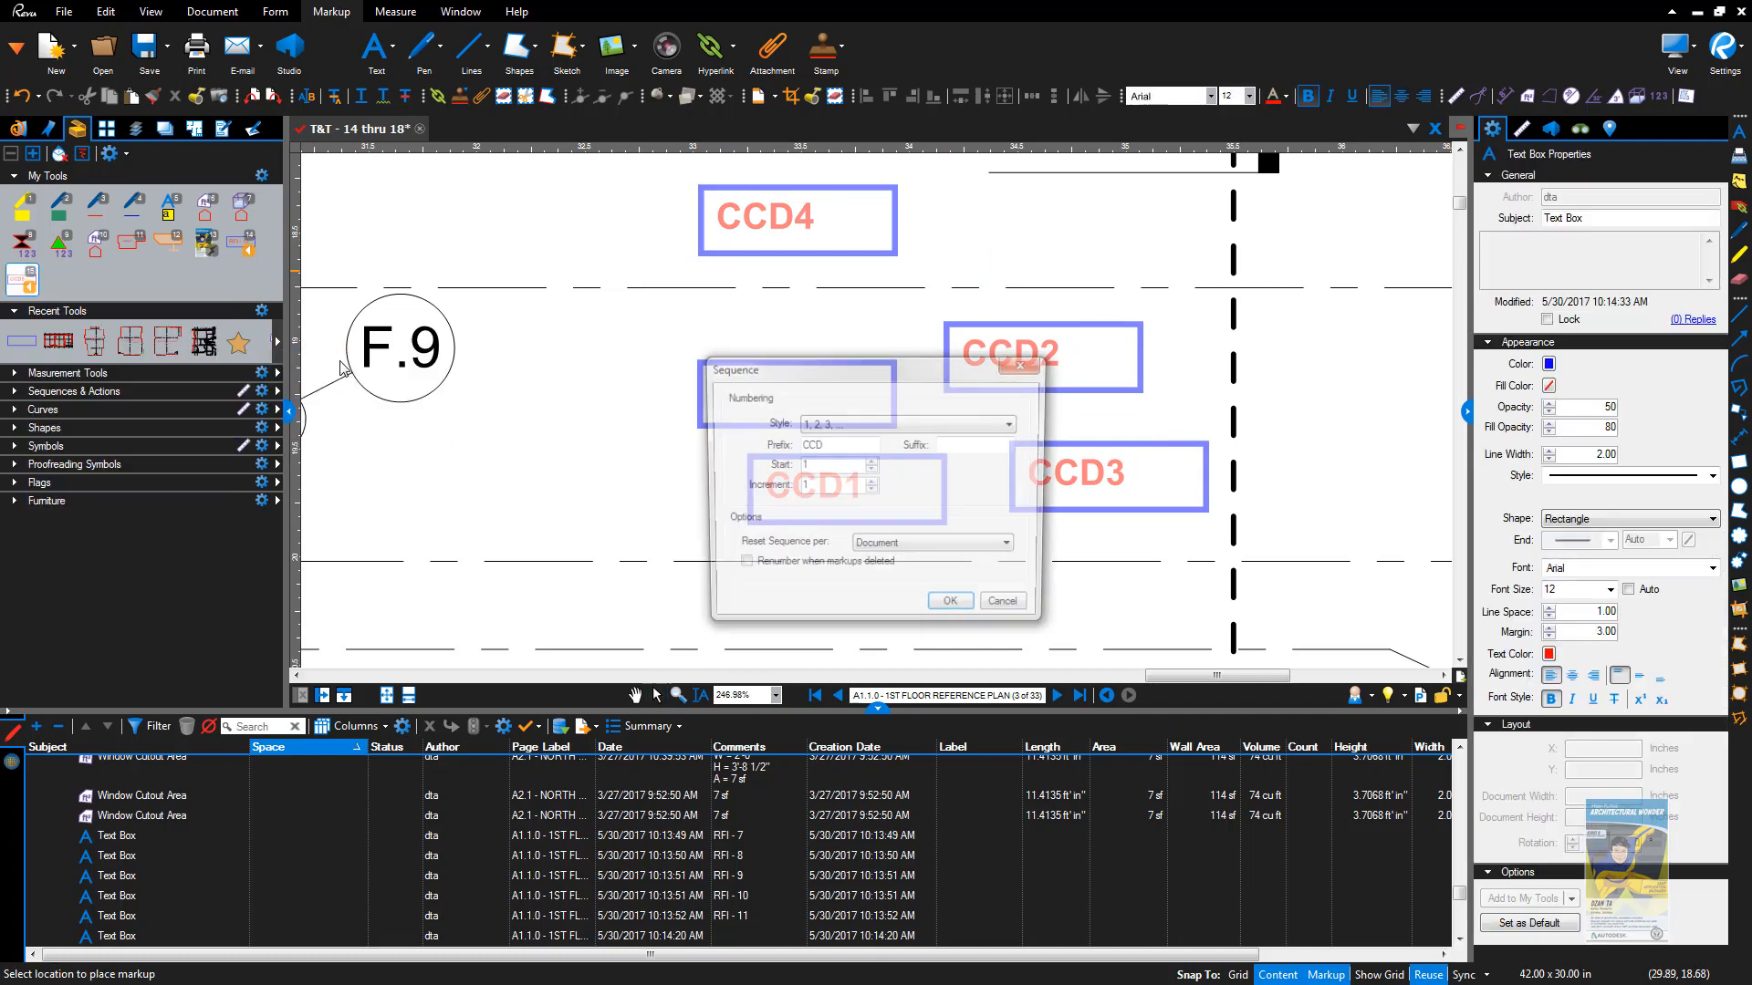
{"action": "left_click", "coordinate": [833, 444]}
{"action": "type", "text": "CCD"}
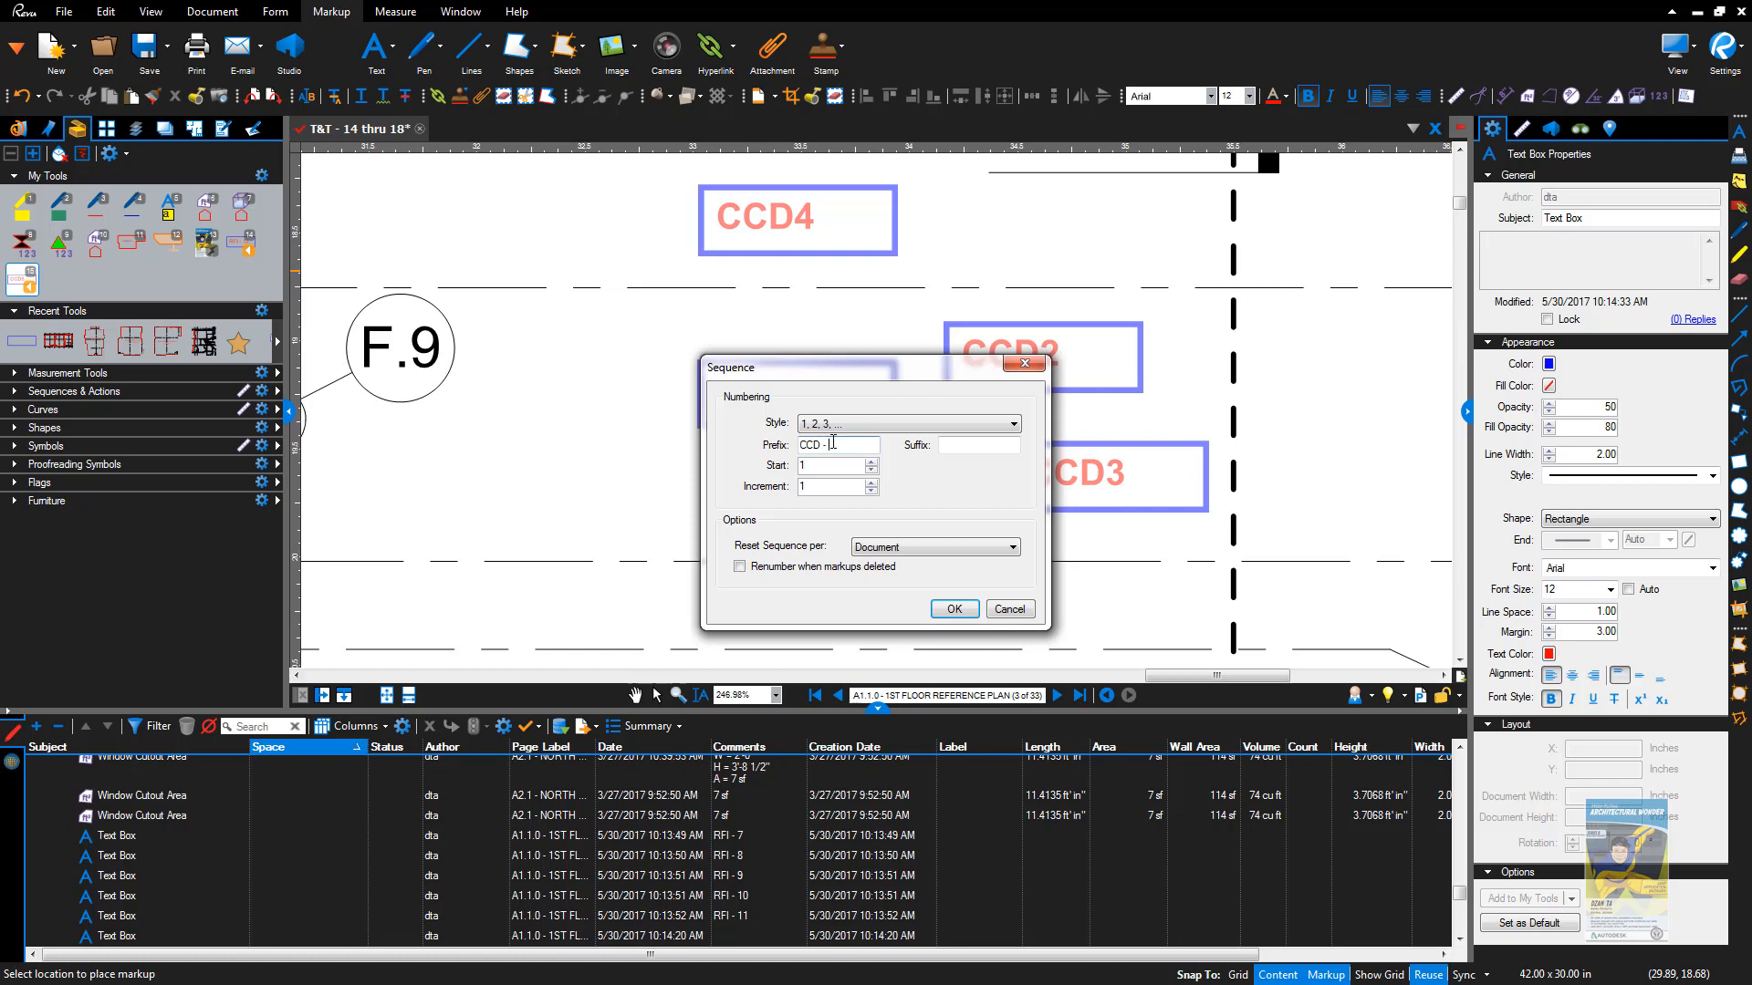
{"action": "left_click", "coordinate": [953, 608]}
{"action": "left_click", "coordinate": [952, 538]}
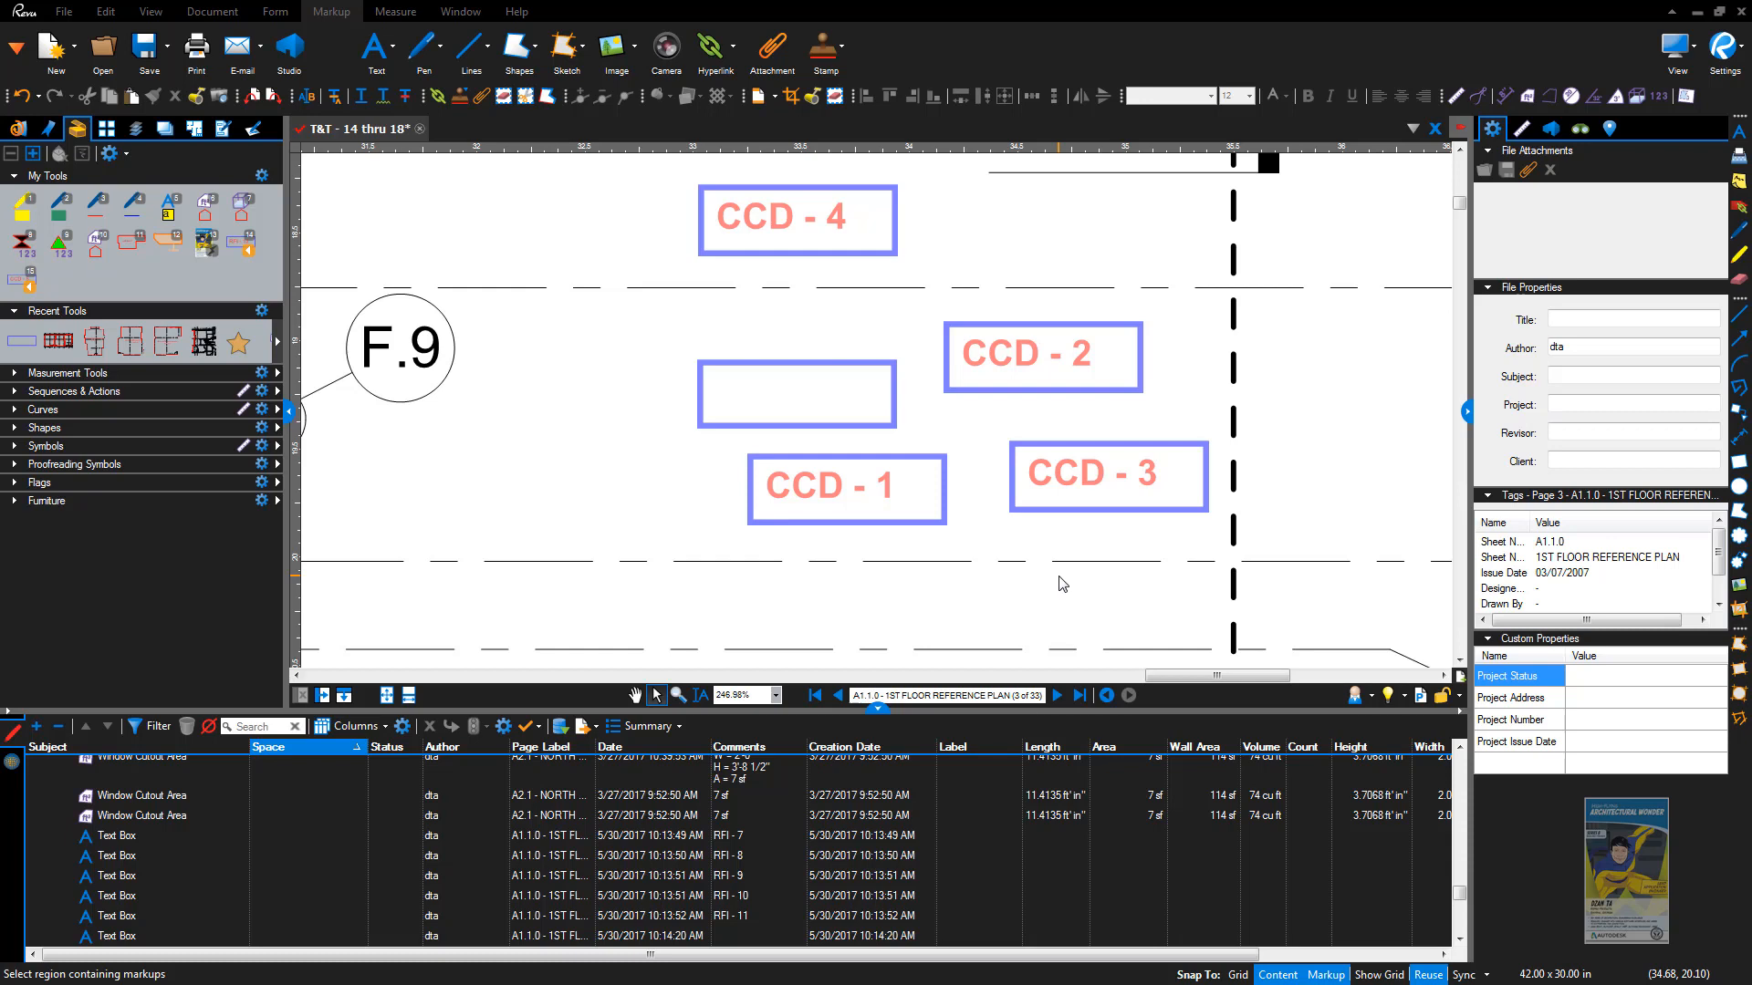
Step: Review the OCR settings for all 33 pages of the document and close them without running OCR
{"action": "left_click", "coordinate": [217, 13]}
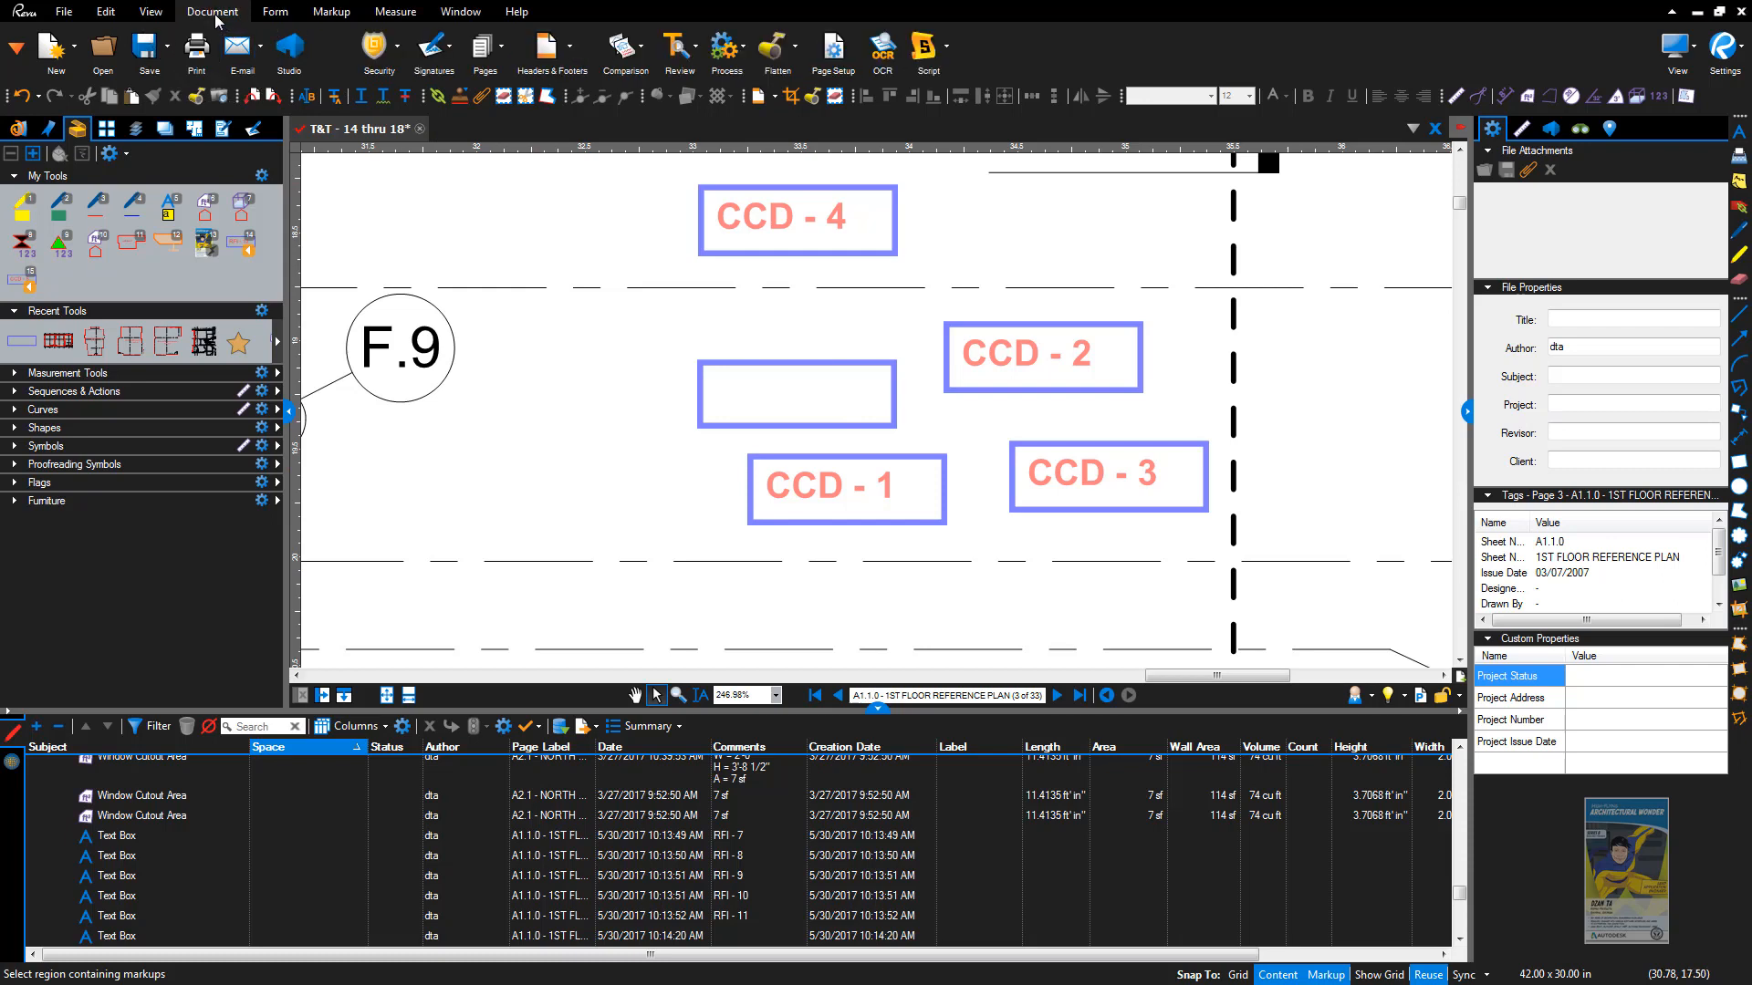
{"action": "left_click", "coordinate": [890, 59]}
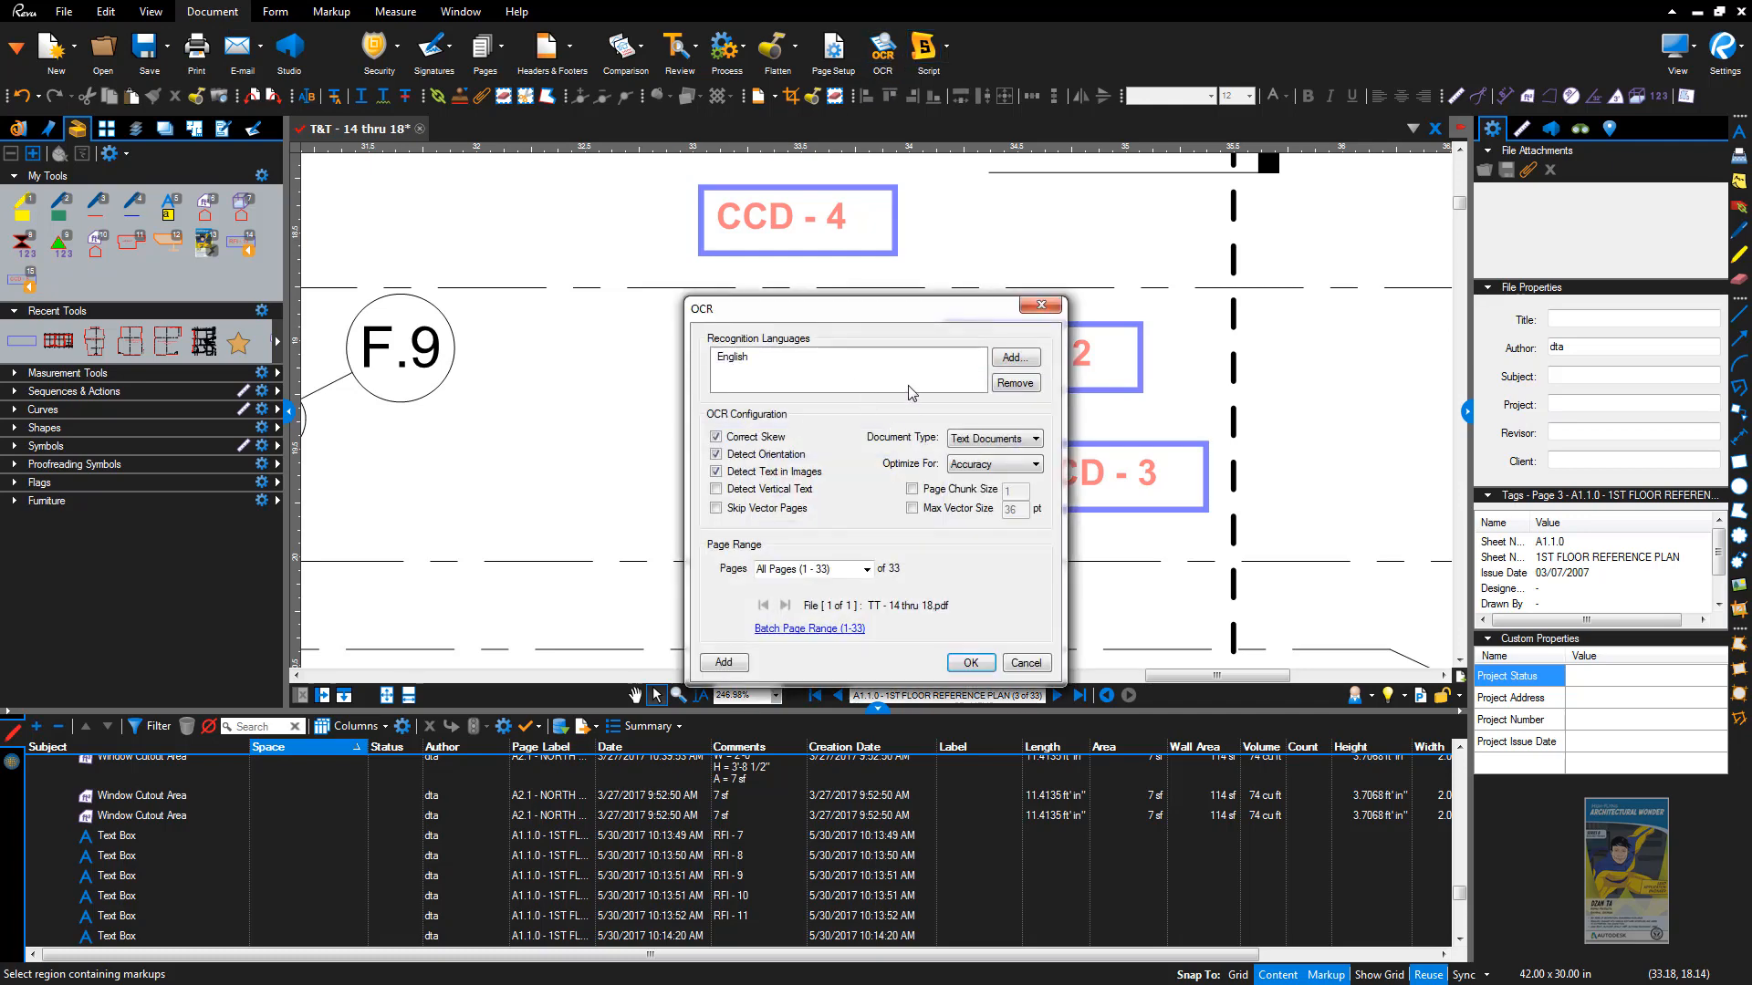
{"action": "left_click", "coordinate": [1015, 664]}
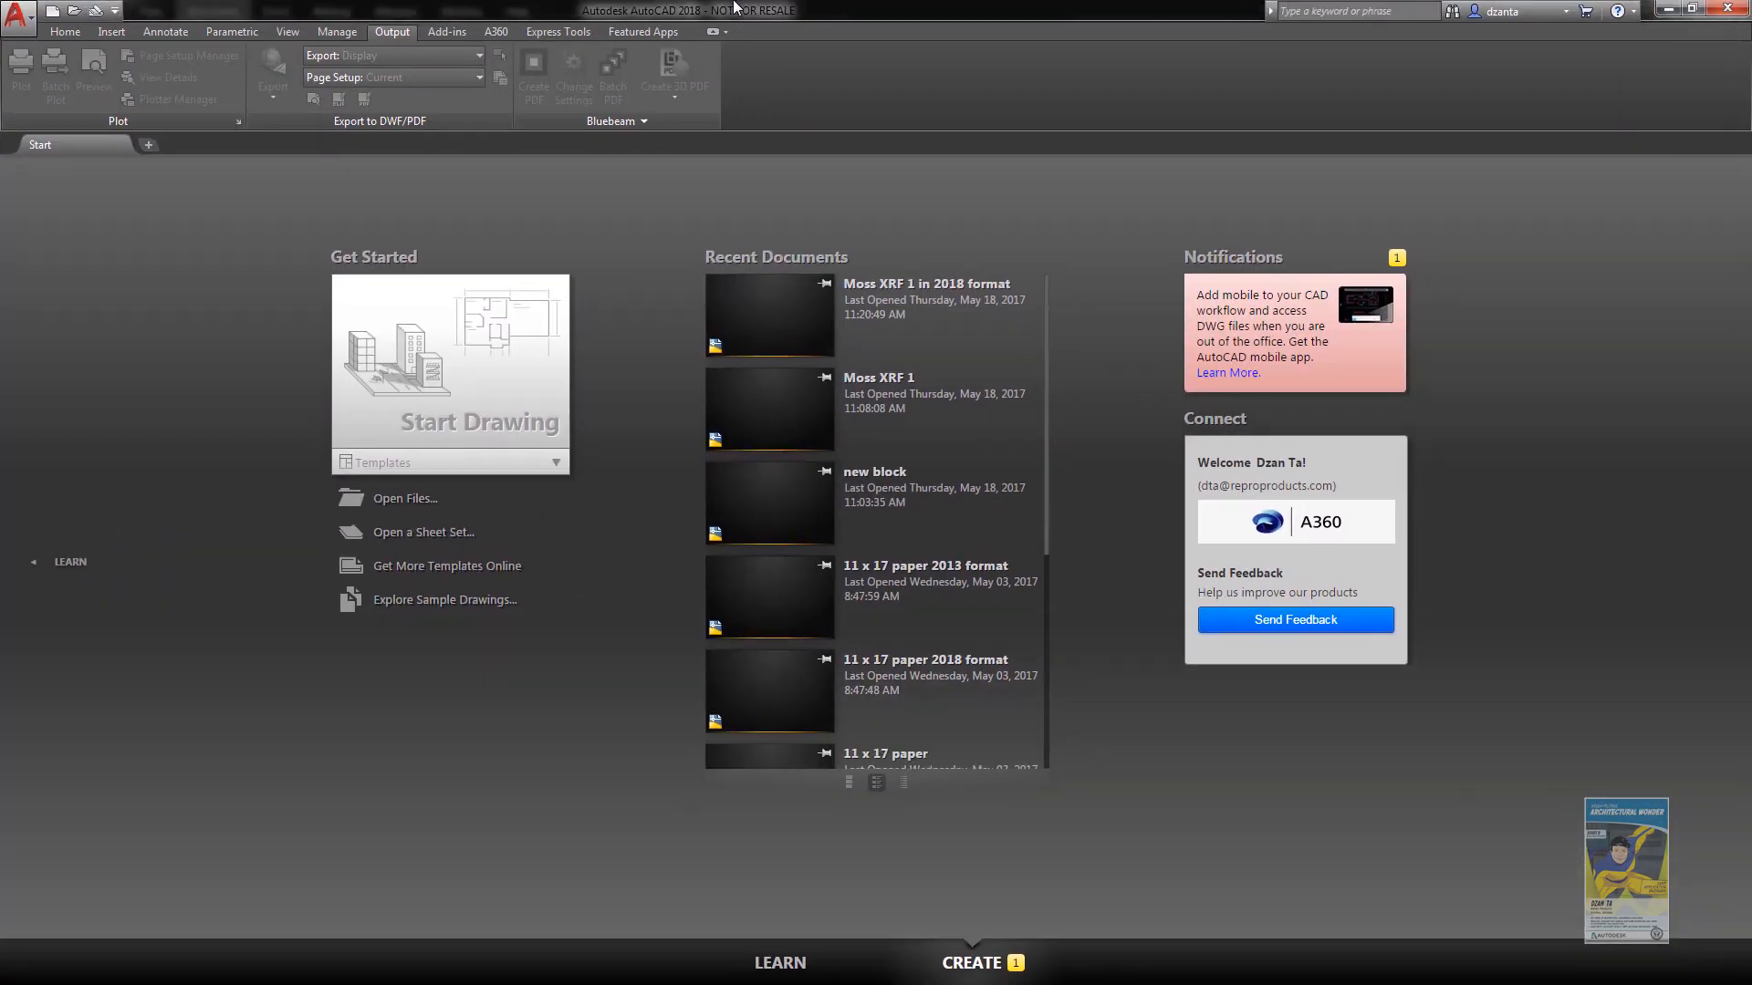
Step: Start a new drawing in AutoCAD and accept the Bluebeam conversion settings with the SHX Fonts option checked
{"action": "left_click", "coordinate": [565, 301]}
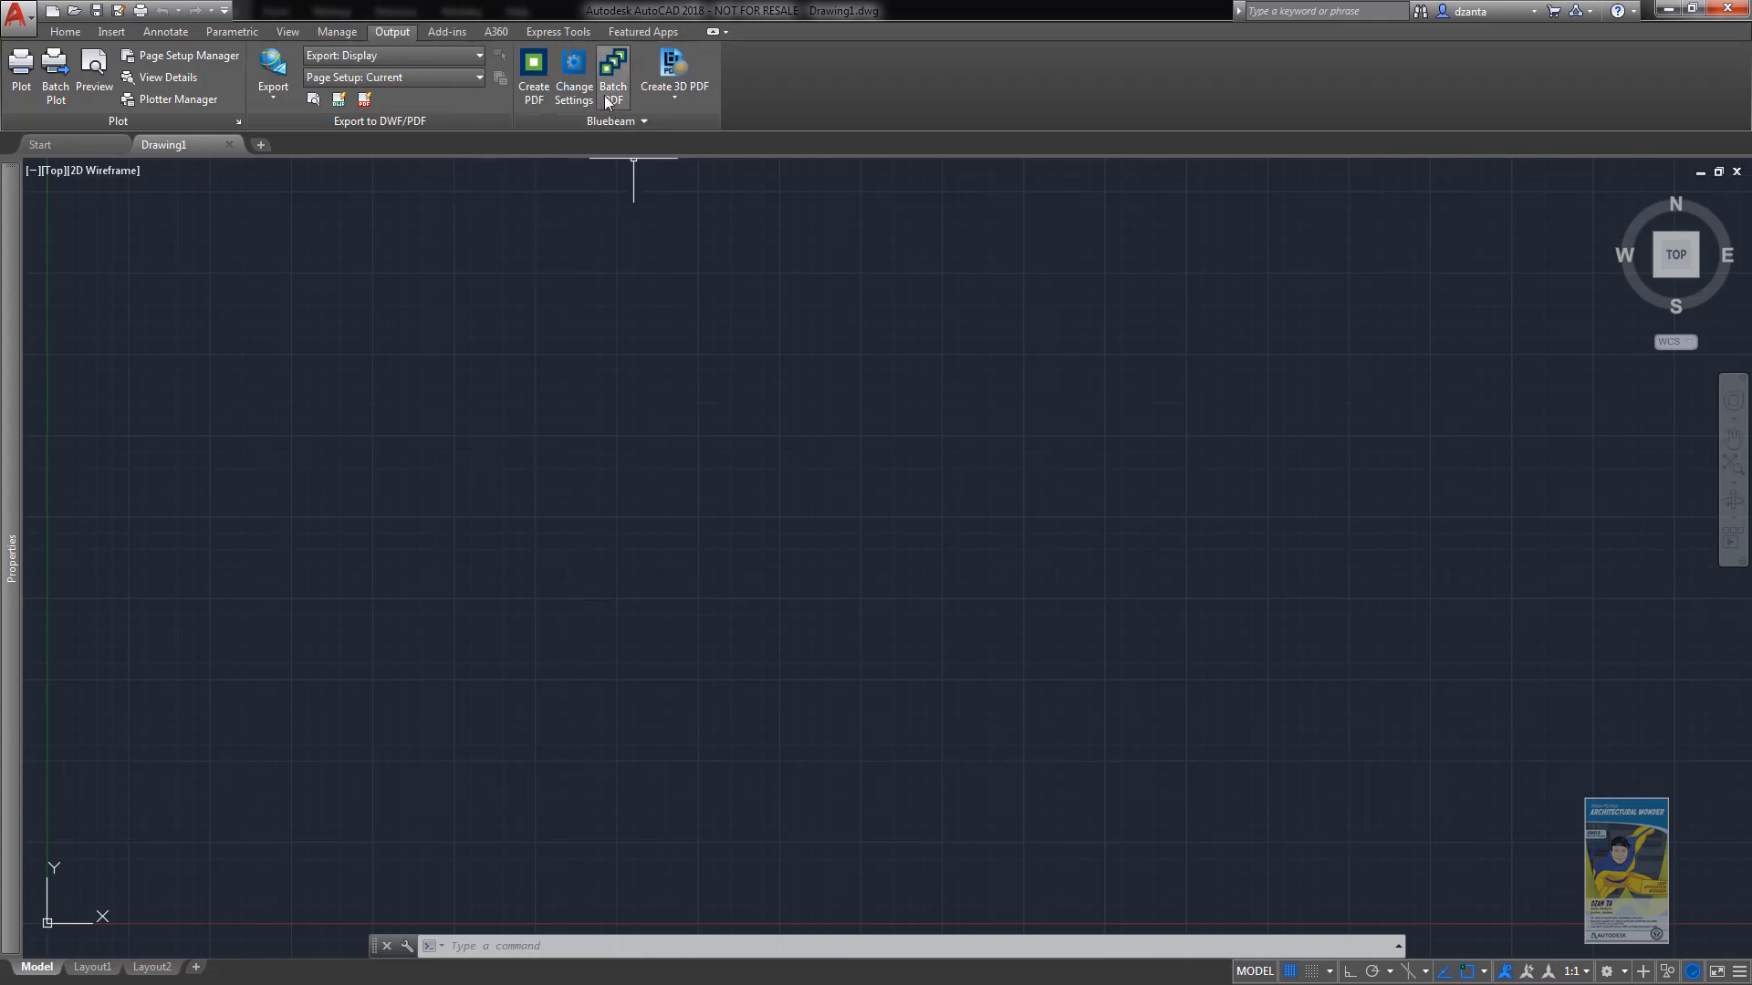
{"action": "left_click", "coordinate": [575, 78]}
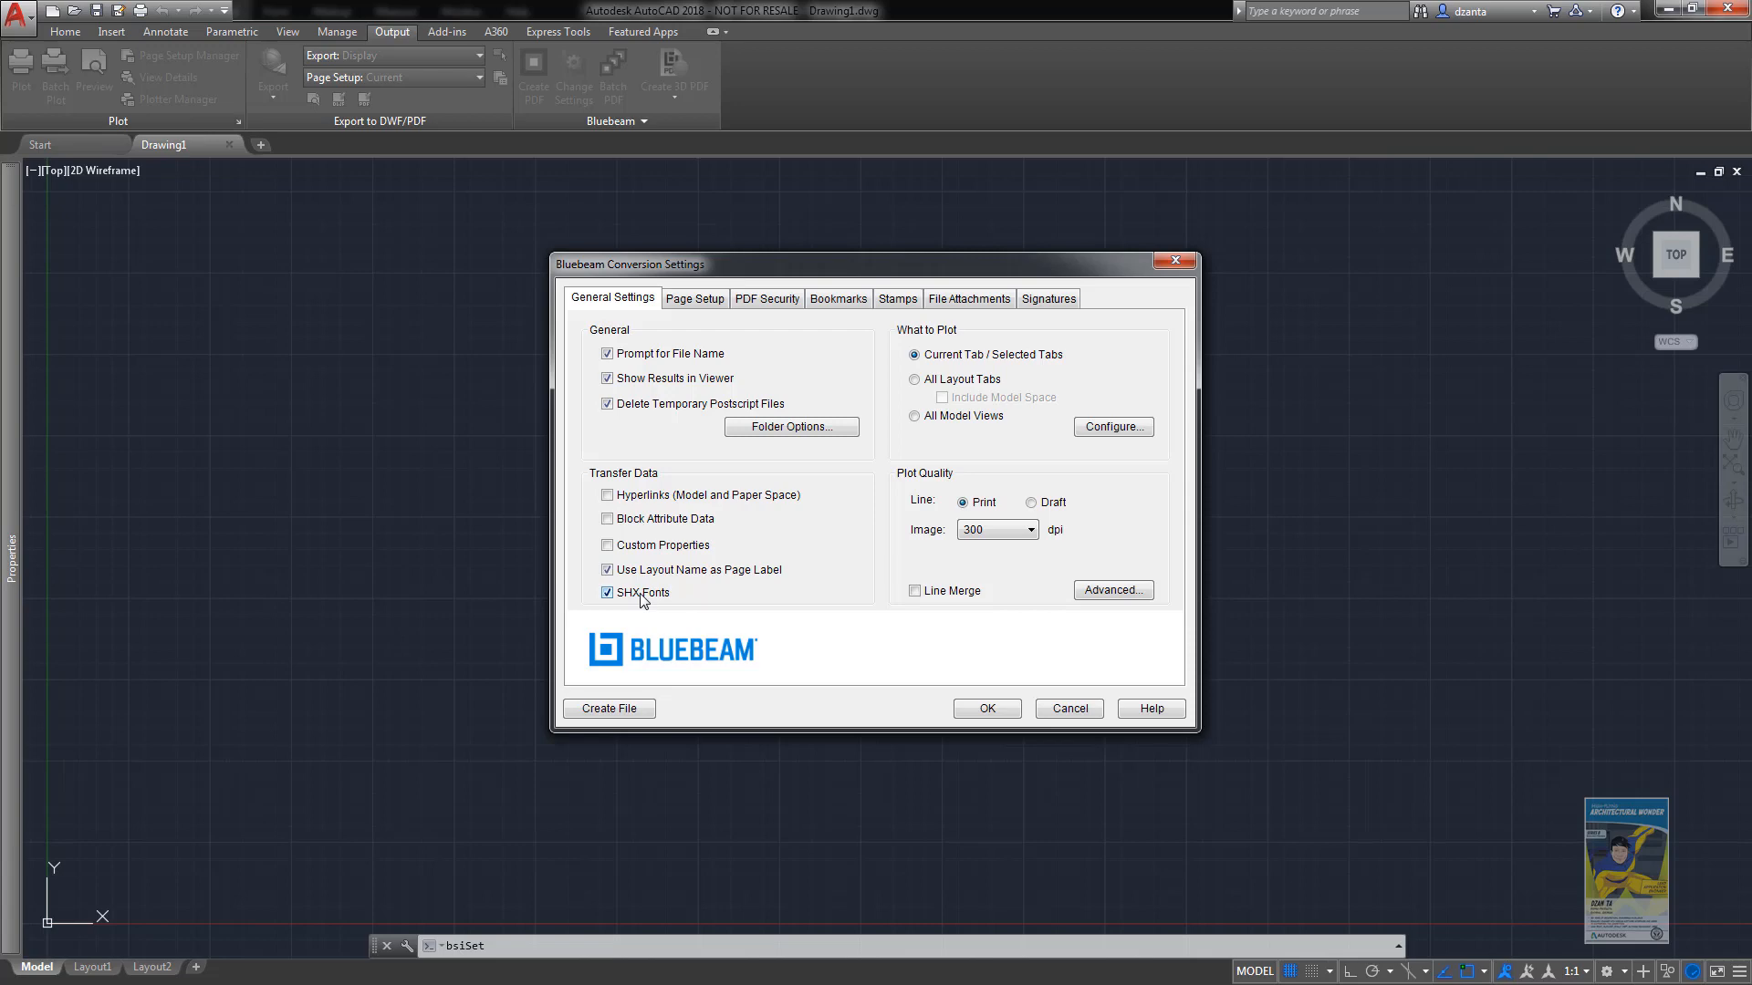
{"action": "left_click", "coordinate": [1003, 711]}
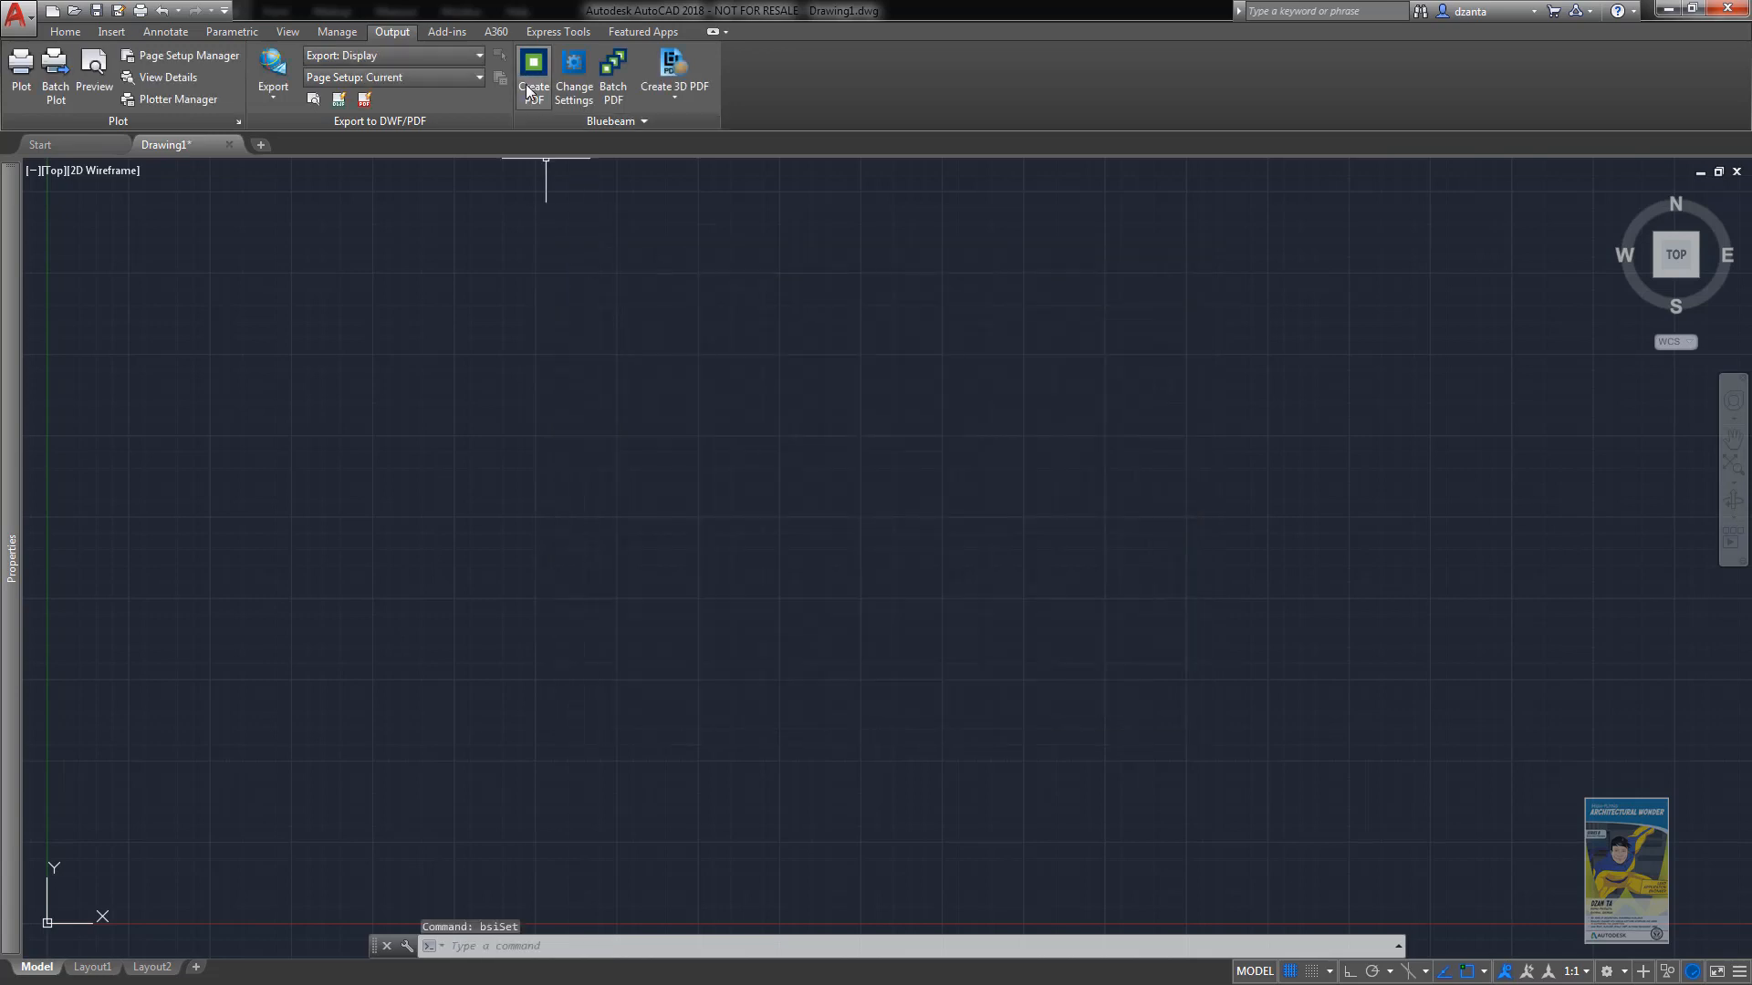